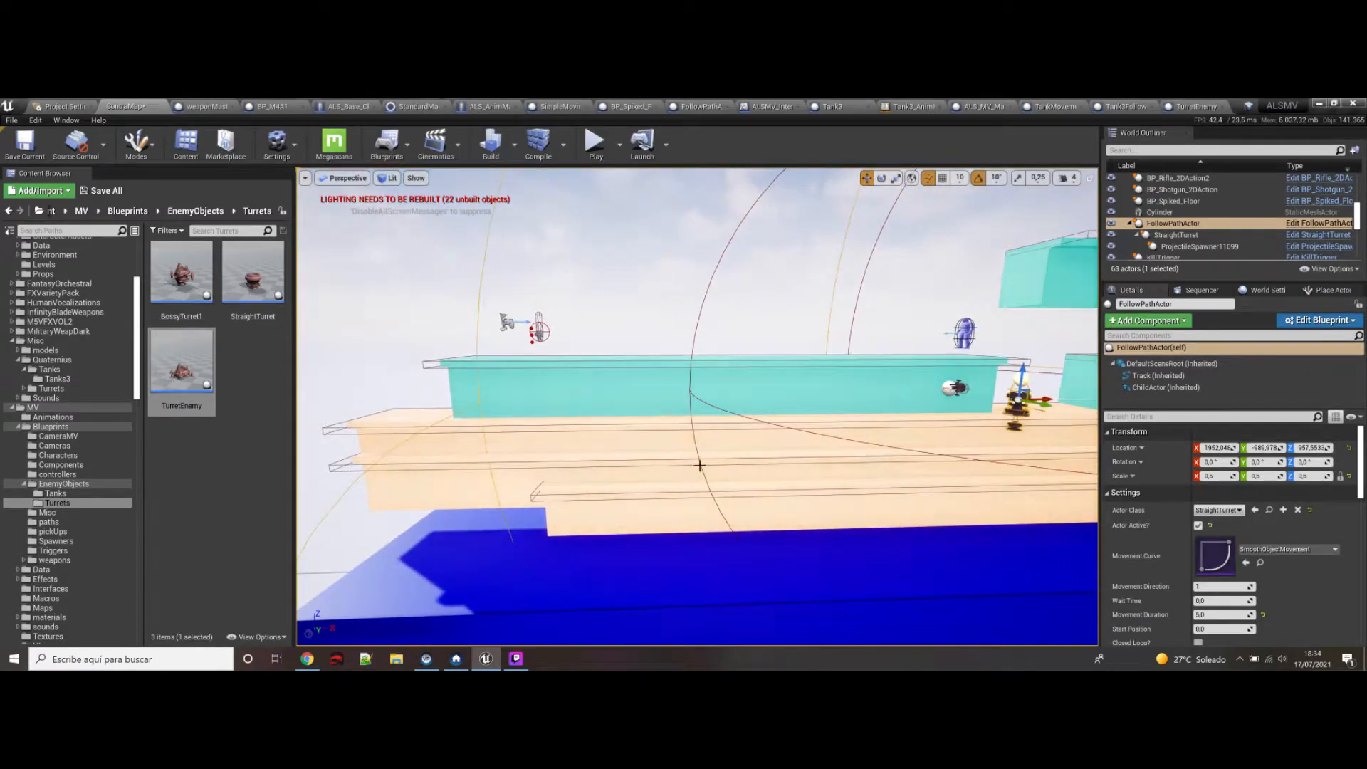
Step: Examine the turrets and enemy soldier around the starting platforms, and select the upgrade weapon pickup on the neighbouring platform
right_drag(612, 572, 677, 558)
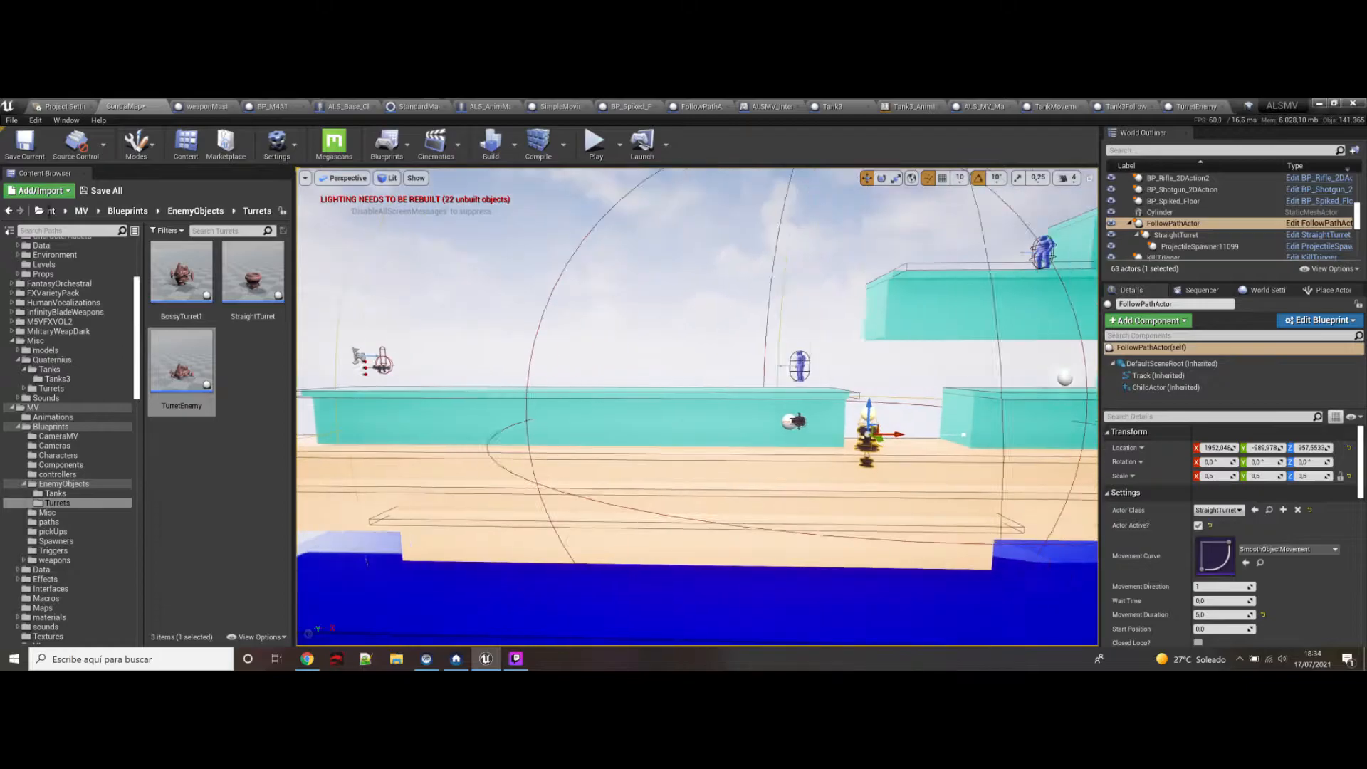
right_drag(741, 410, 837, 401)
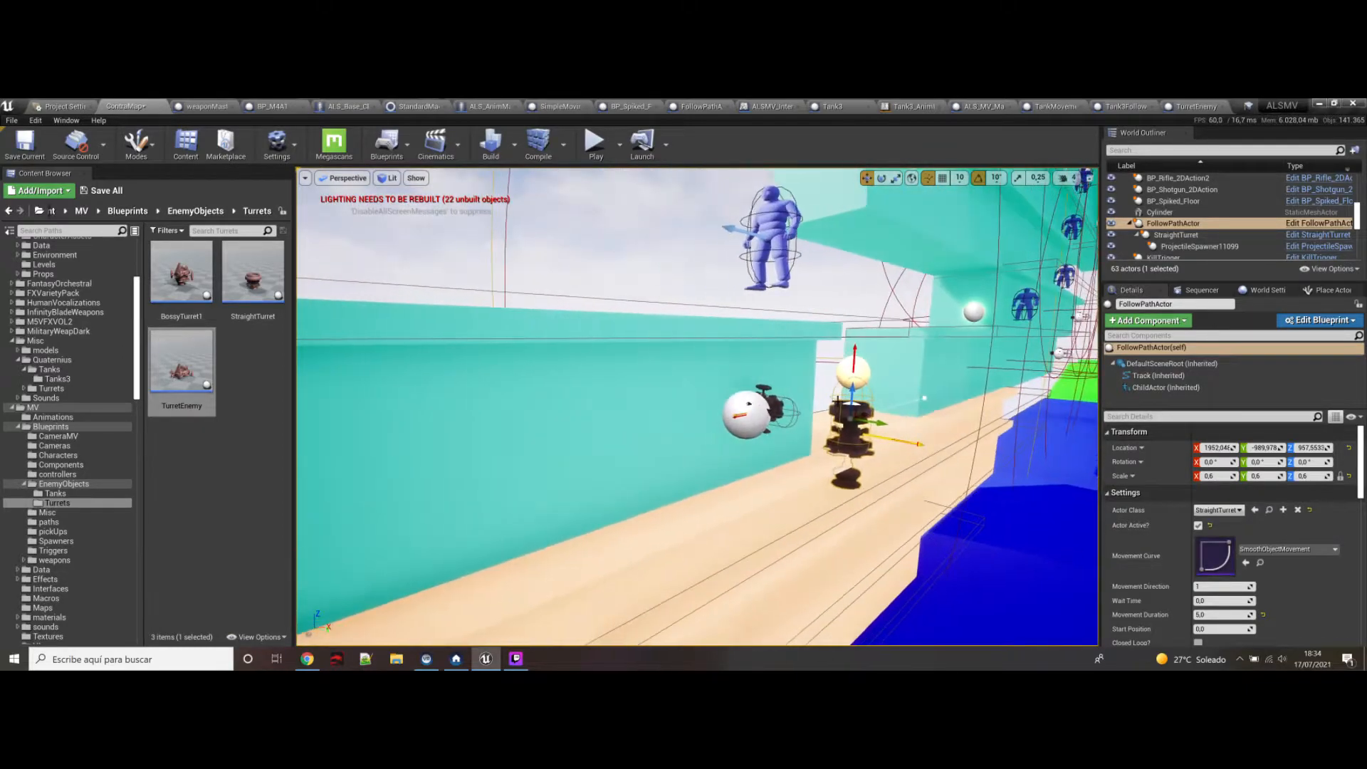
click(792, 404)
click(791, 406)
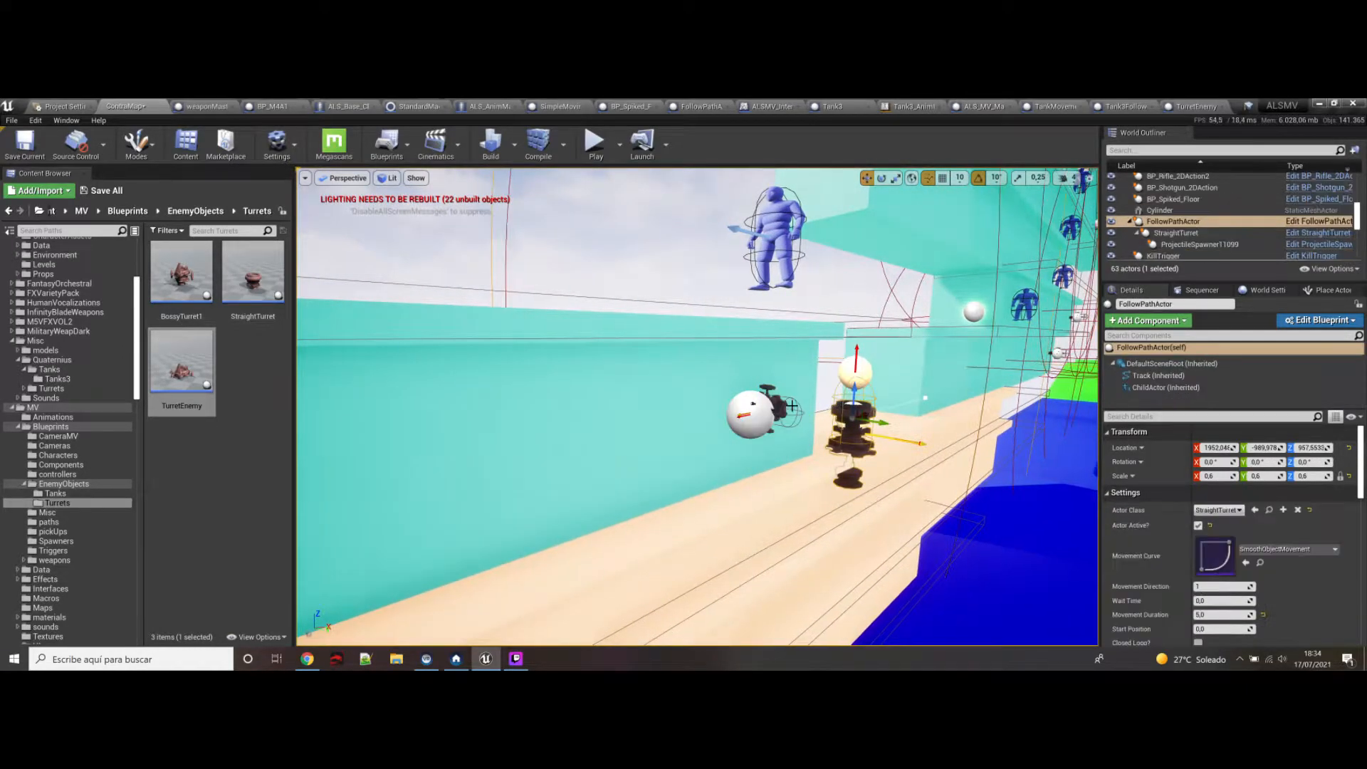
right_drag(791, 406, 735, 369)
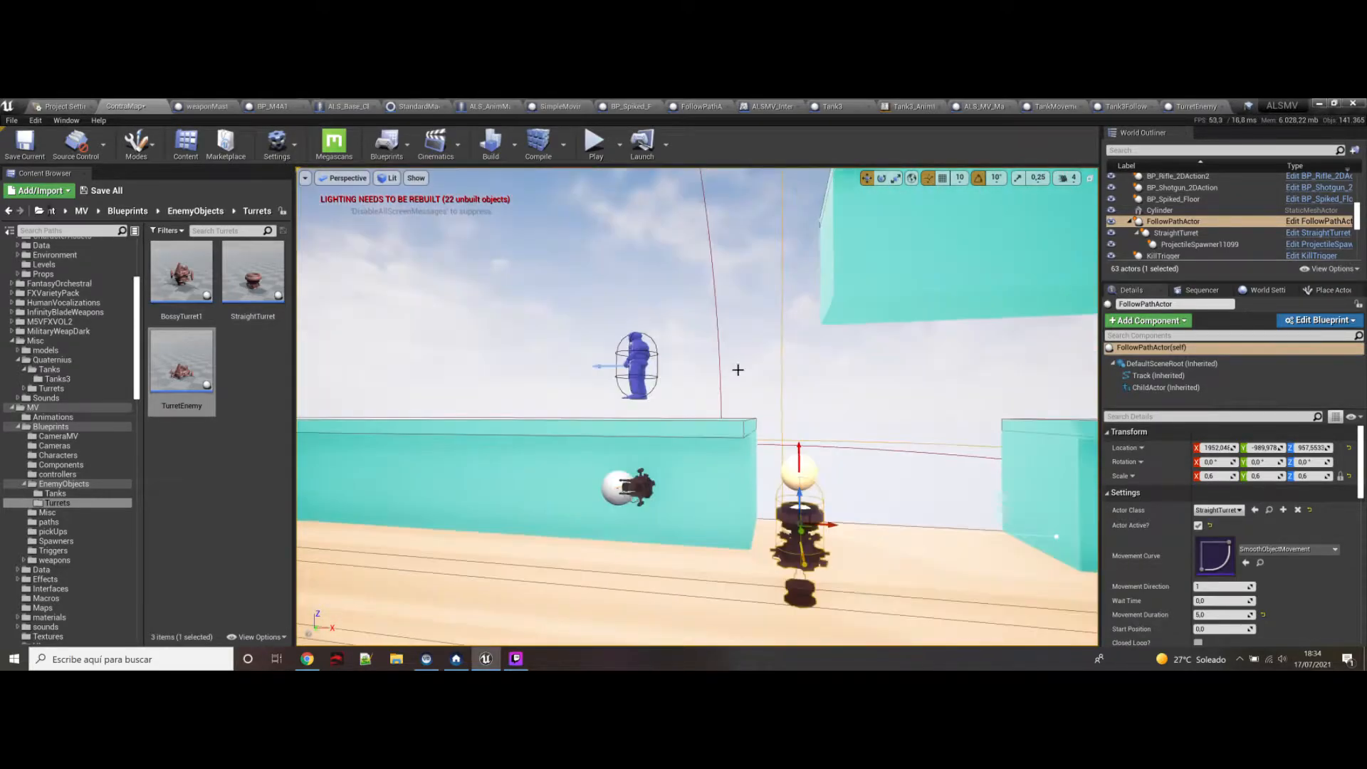
click(652, 353)
right_drag(652, 353, 715, 370)
click(622, 320)
right_drag(622, 320, 573, 338)
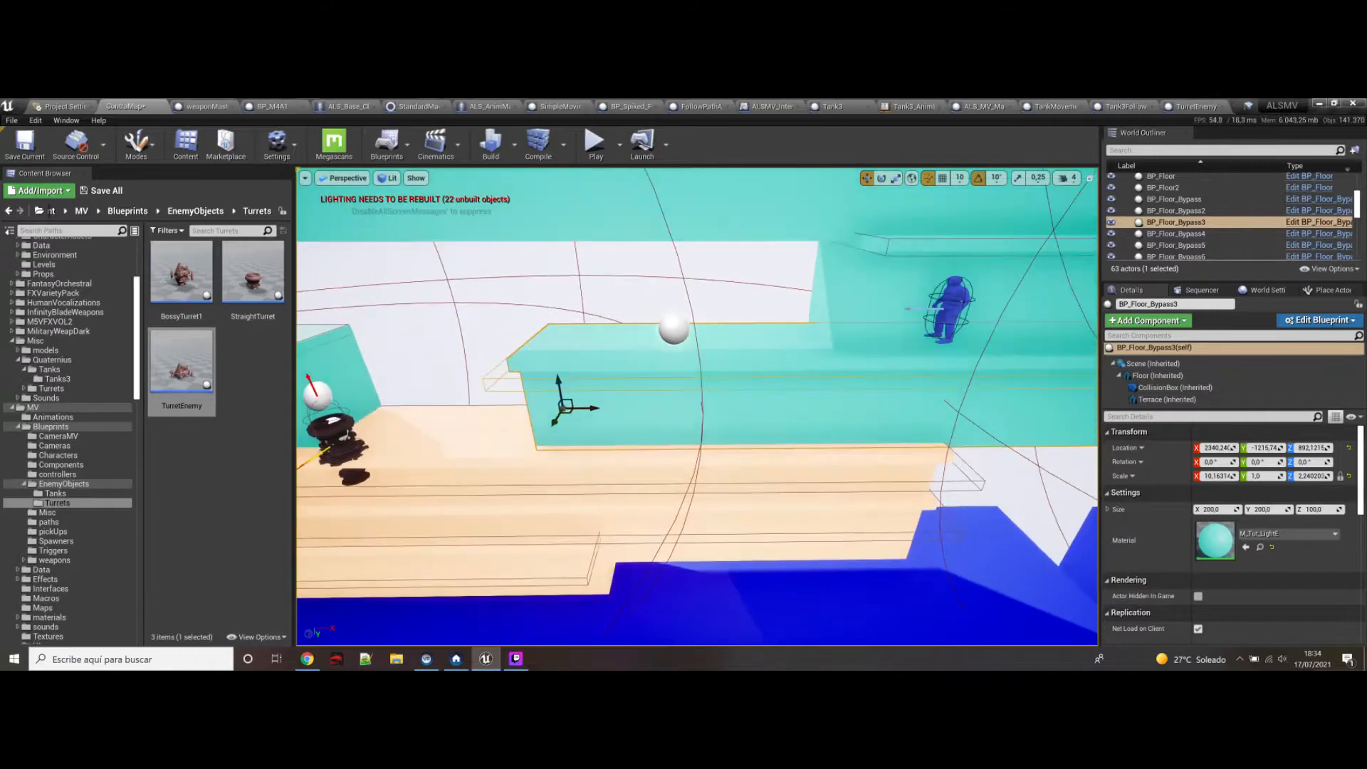
right_click(599, 333)
key(Escape)
click(676, 336)
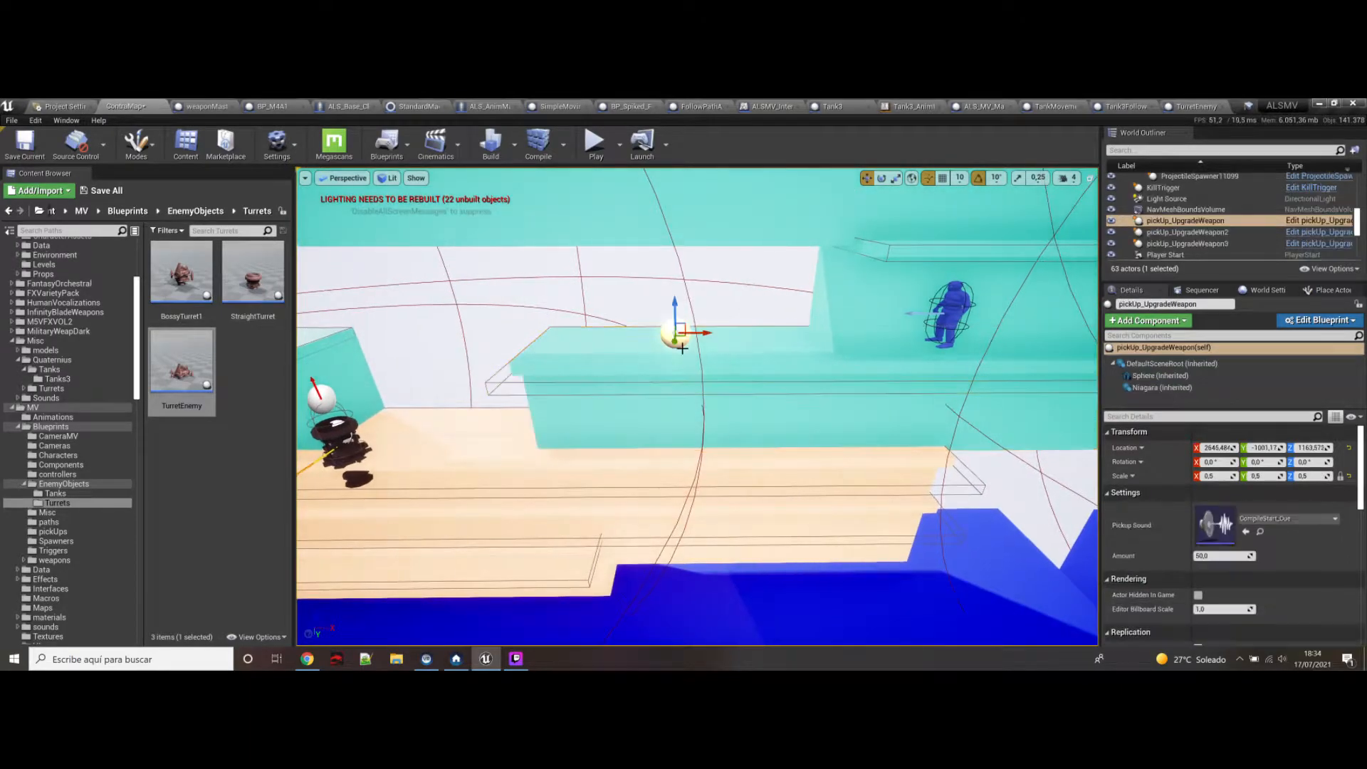
Step: Survey the rest of the level, inspecting the boss turret with its three projectile spawners, the green column and the tank
right_drag(753, 333, 605, 329)
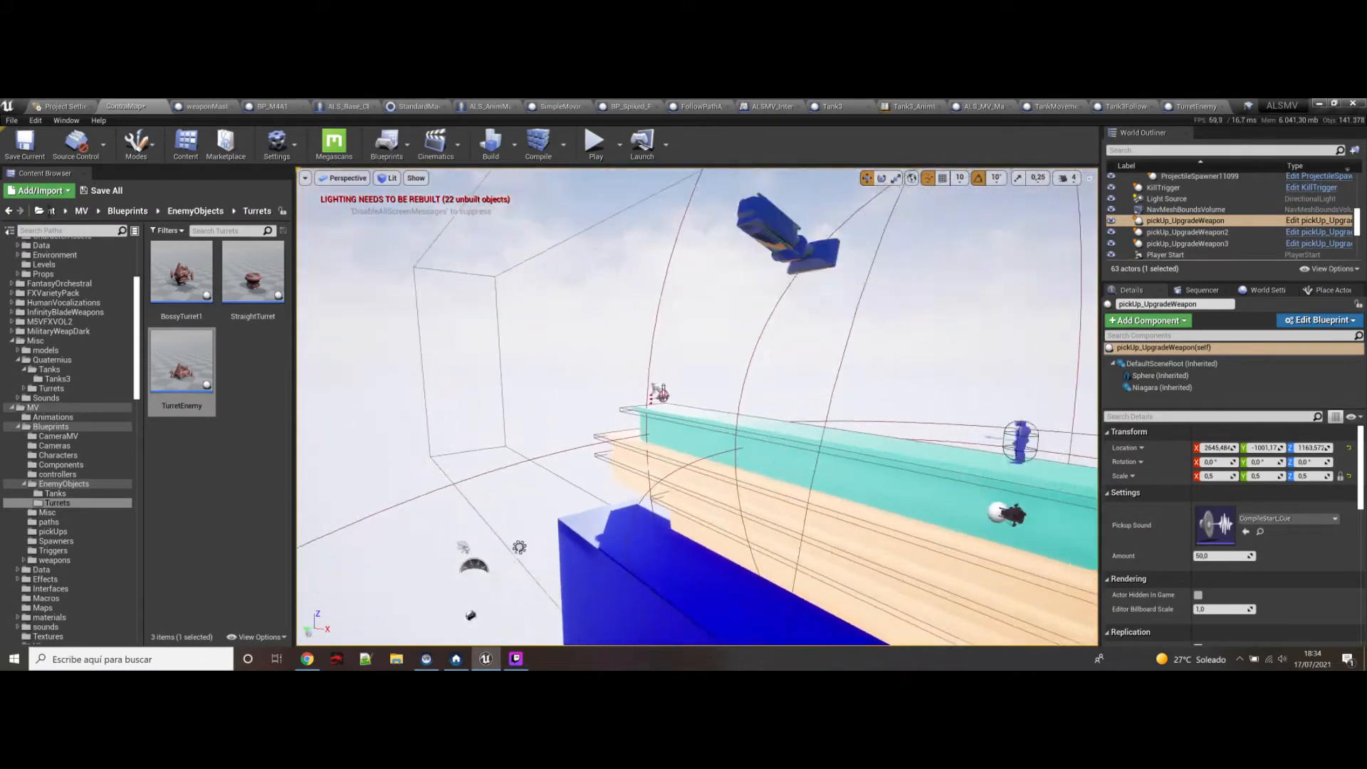
right_drag(605, 328, 712, 349)
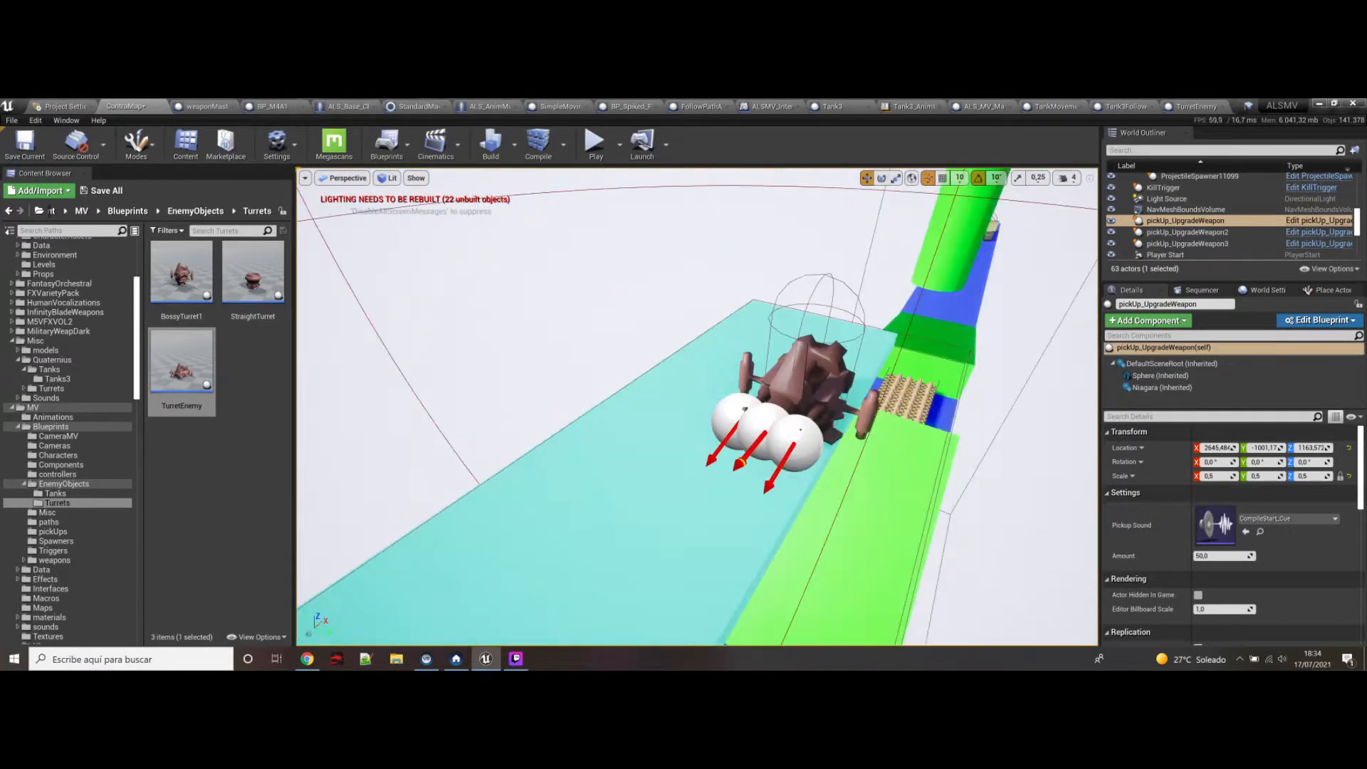
mouse_move(712, 349)
right_down()
mouse_move(709, 306)
mouse_move(705, 334)
right_up()
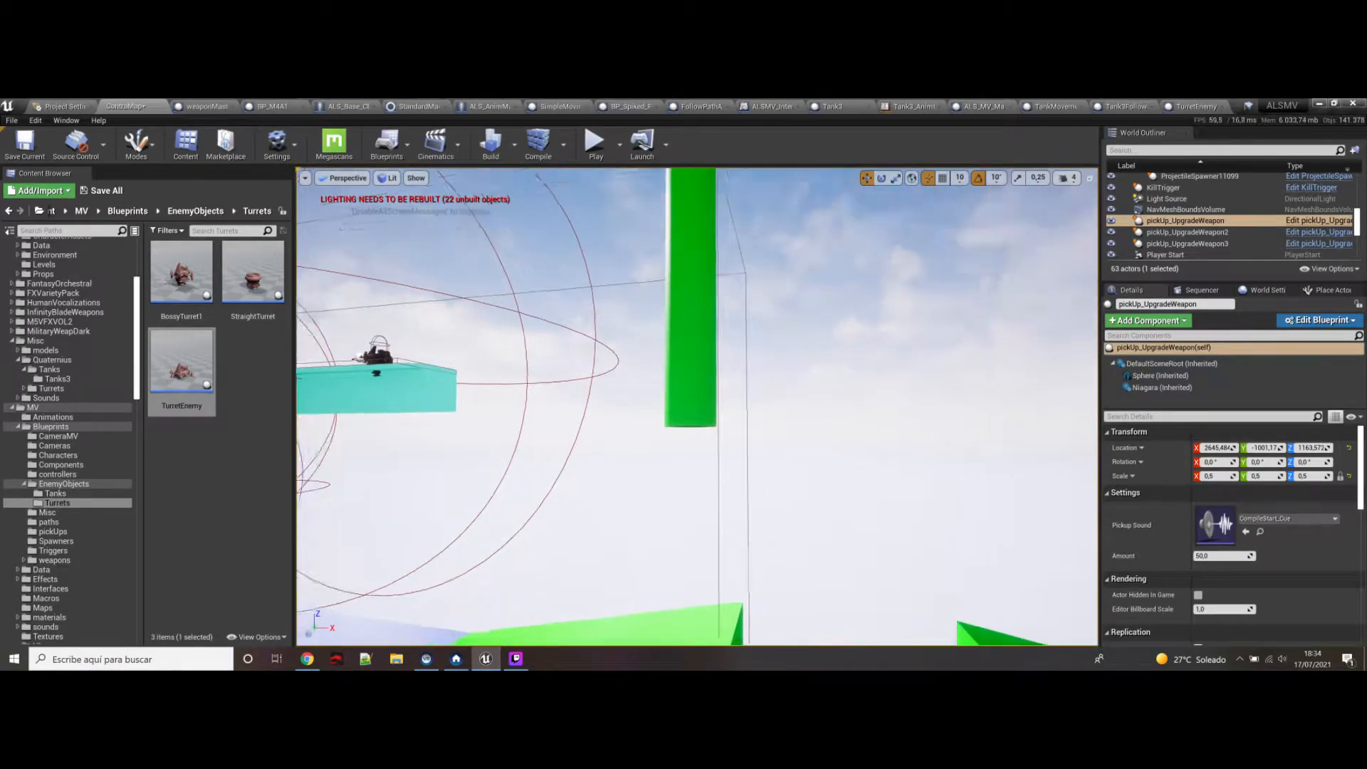
right_drag(704, 334, 548, 324)
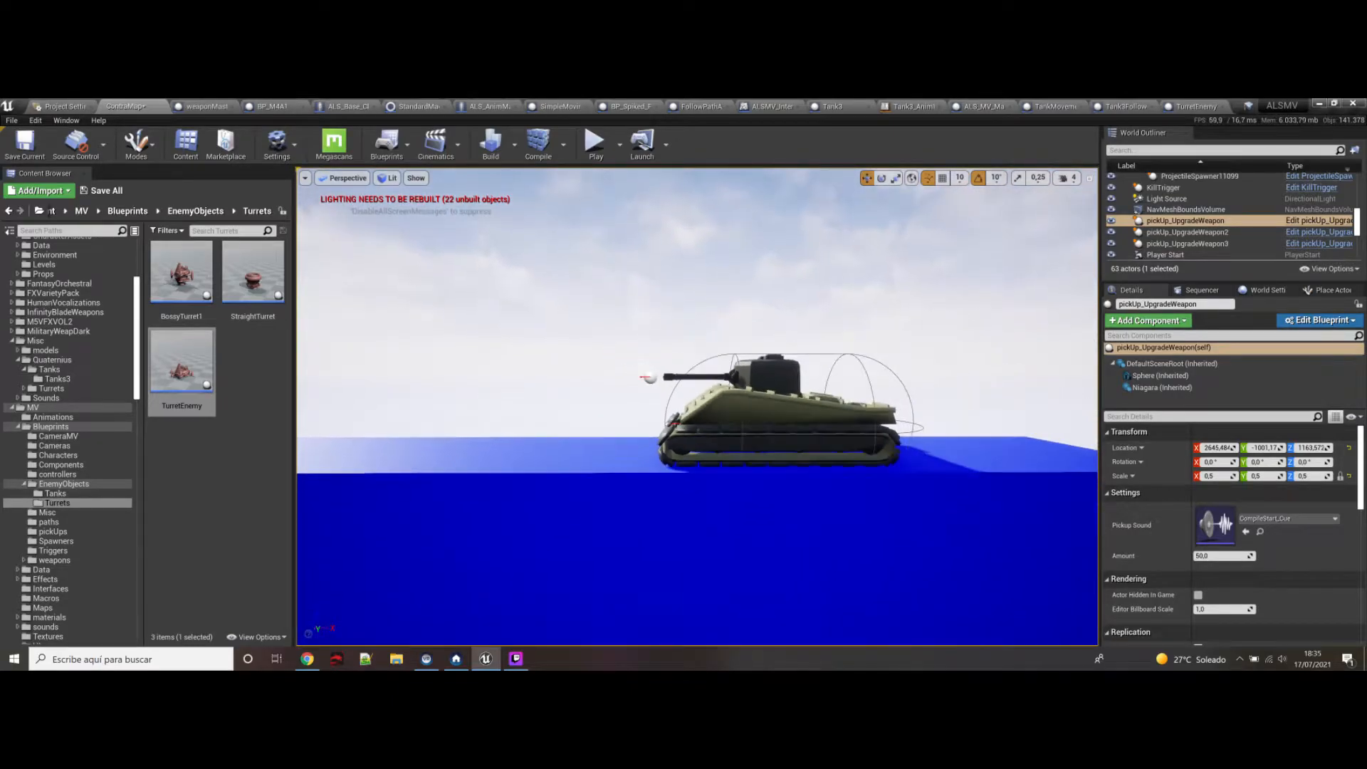
key(f)
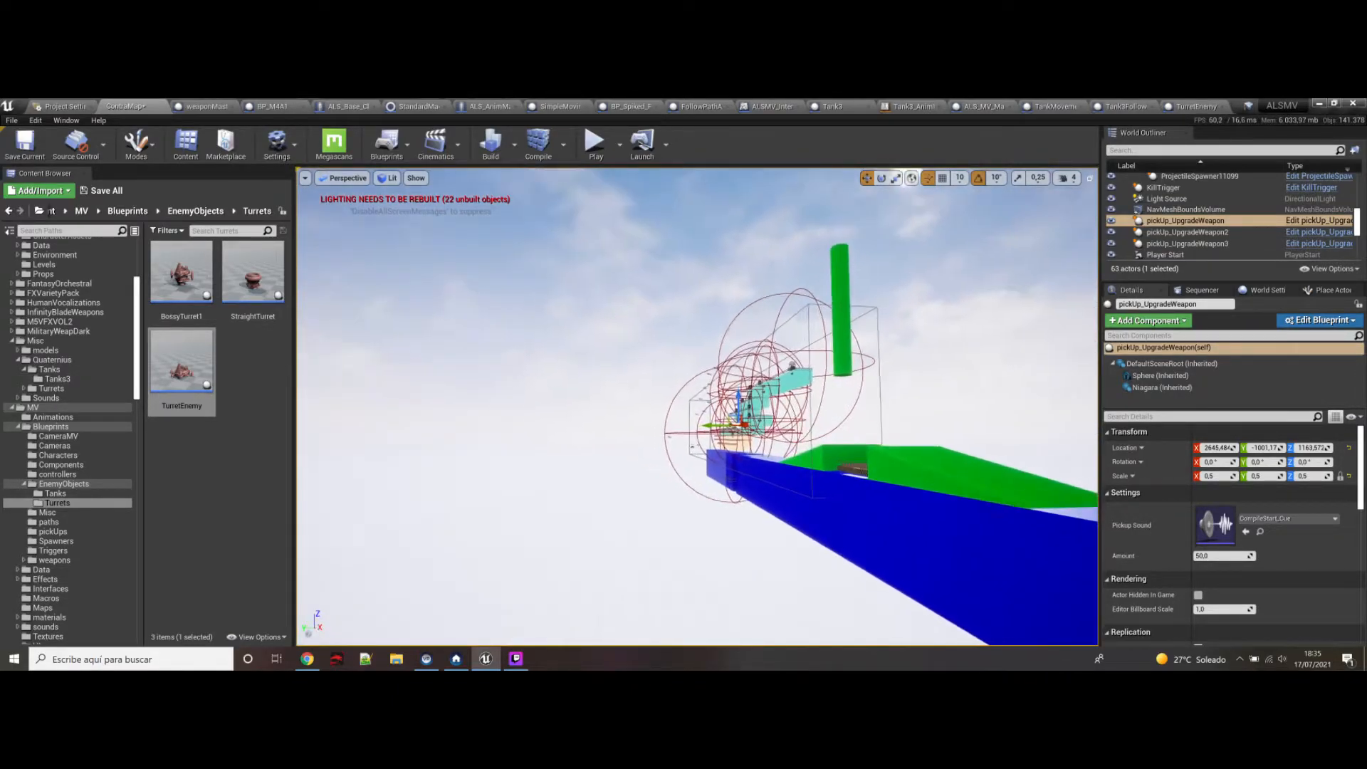
right_drag(697, 406, 655, 414)
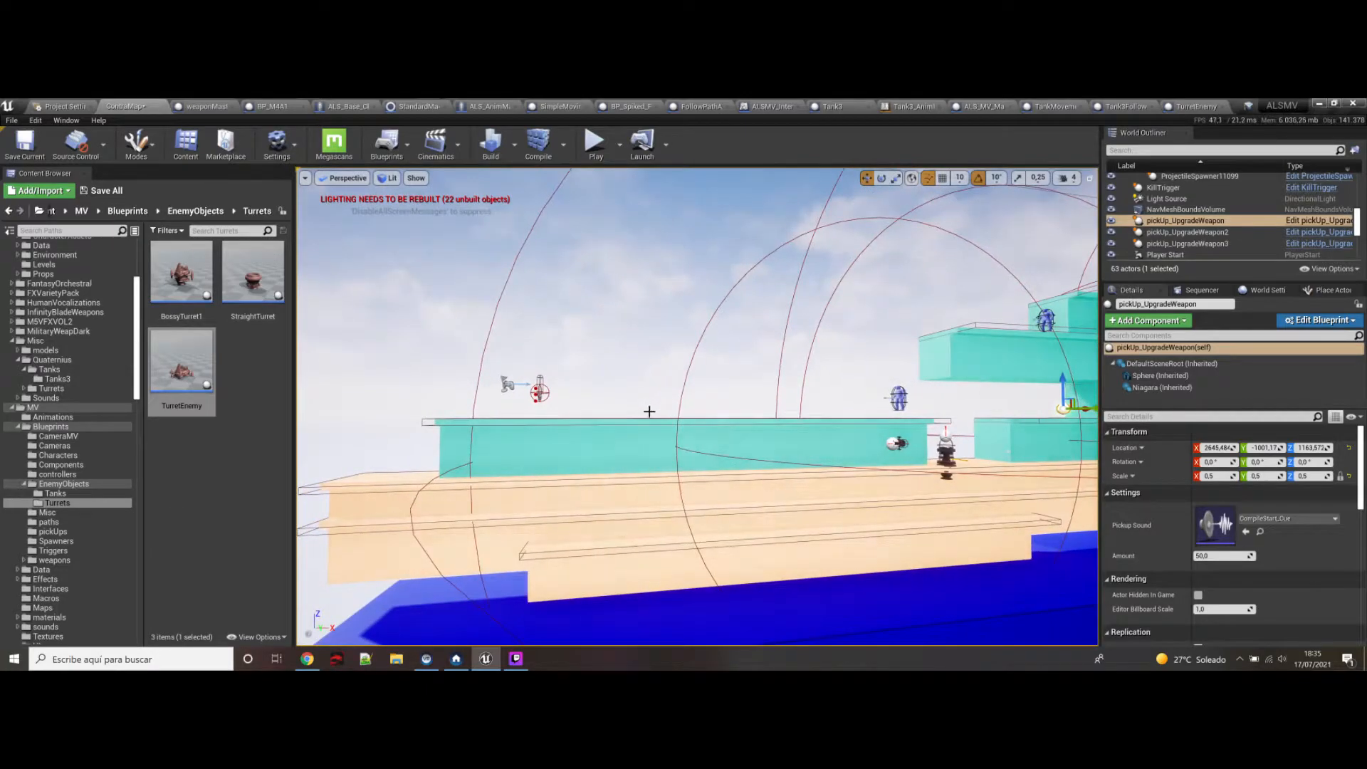
click(517, 658)
click(517, 658)
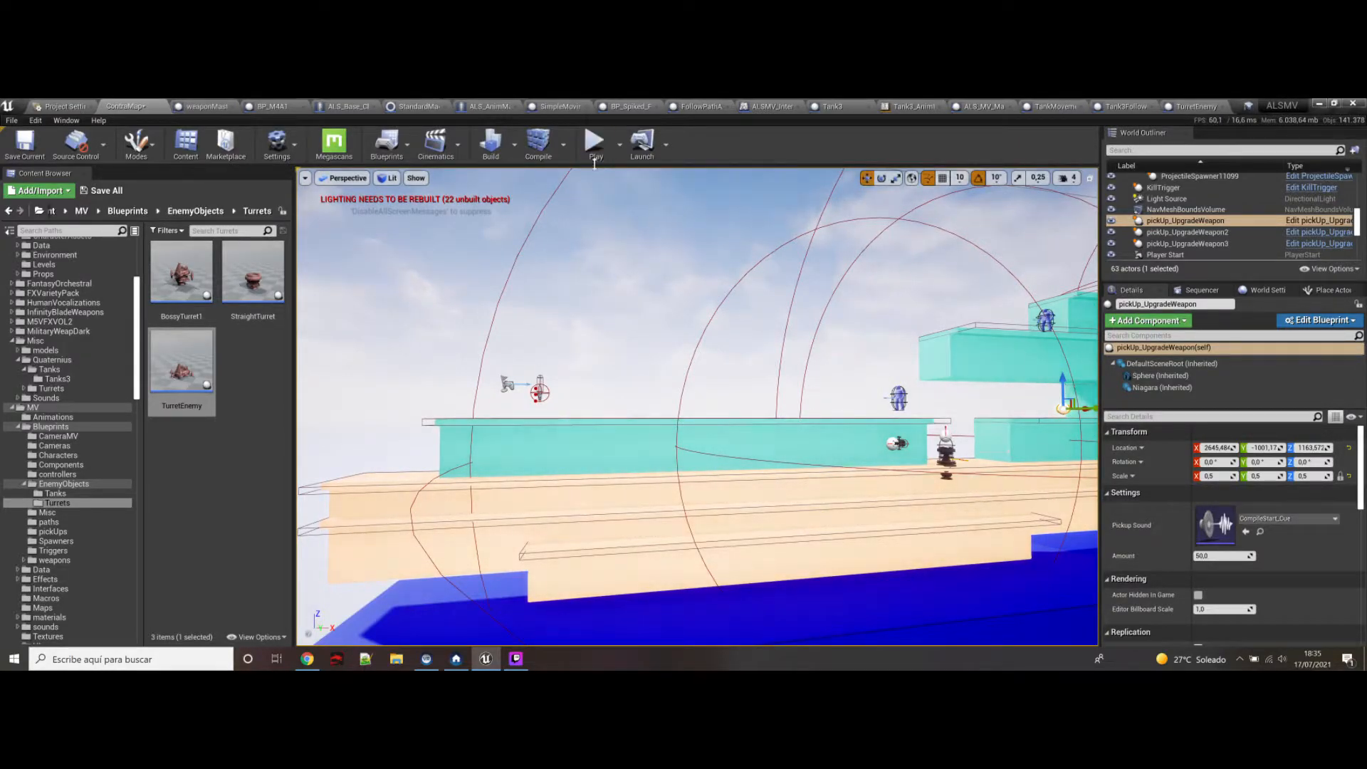
Step: Review the first platform's layout, from the turrets and enemy soldier back to the player start
right_drag(697, 408, 633, 407)
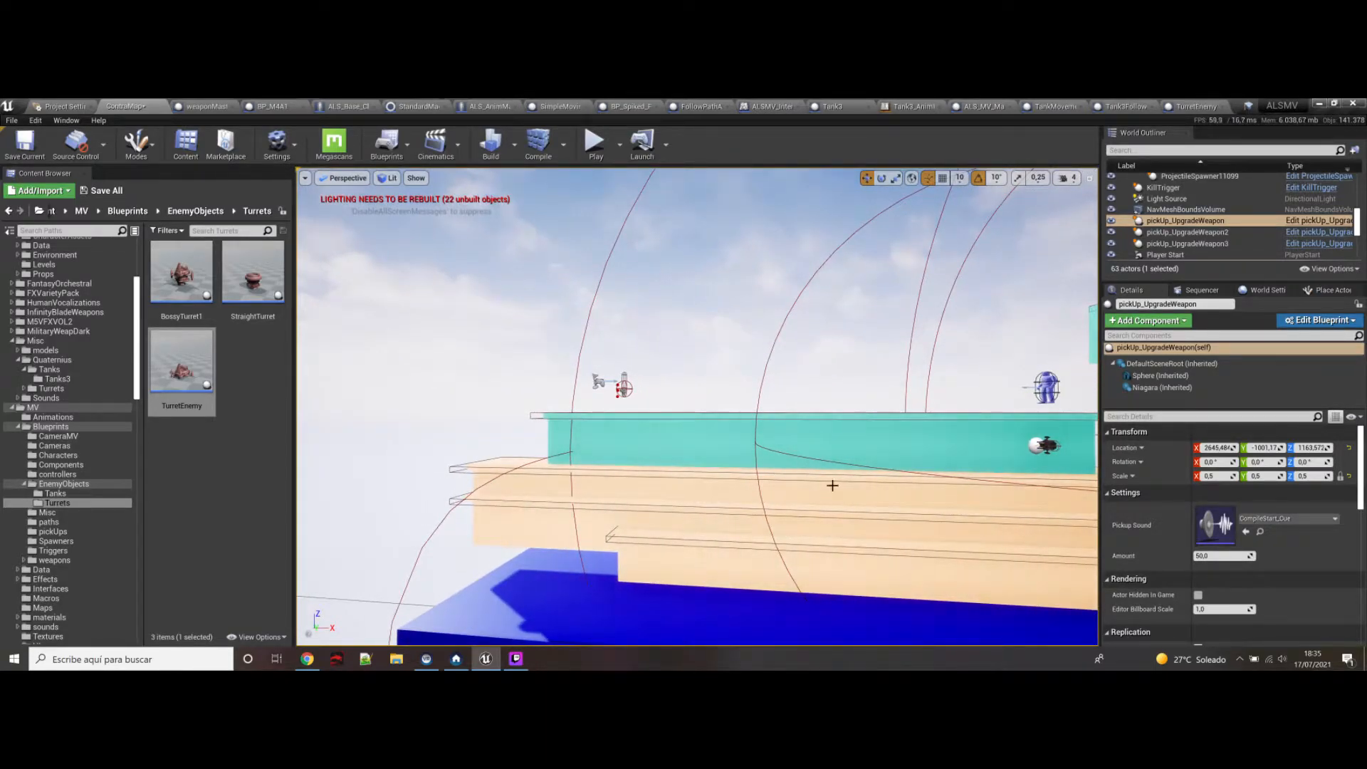
right_drag(697, 407, 918, 434)
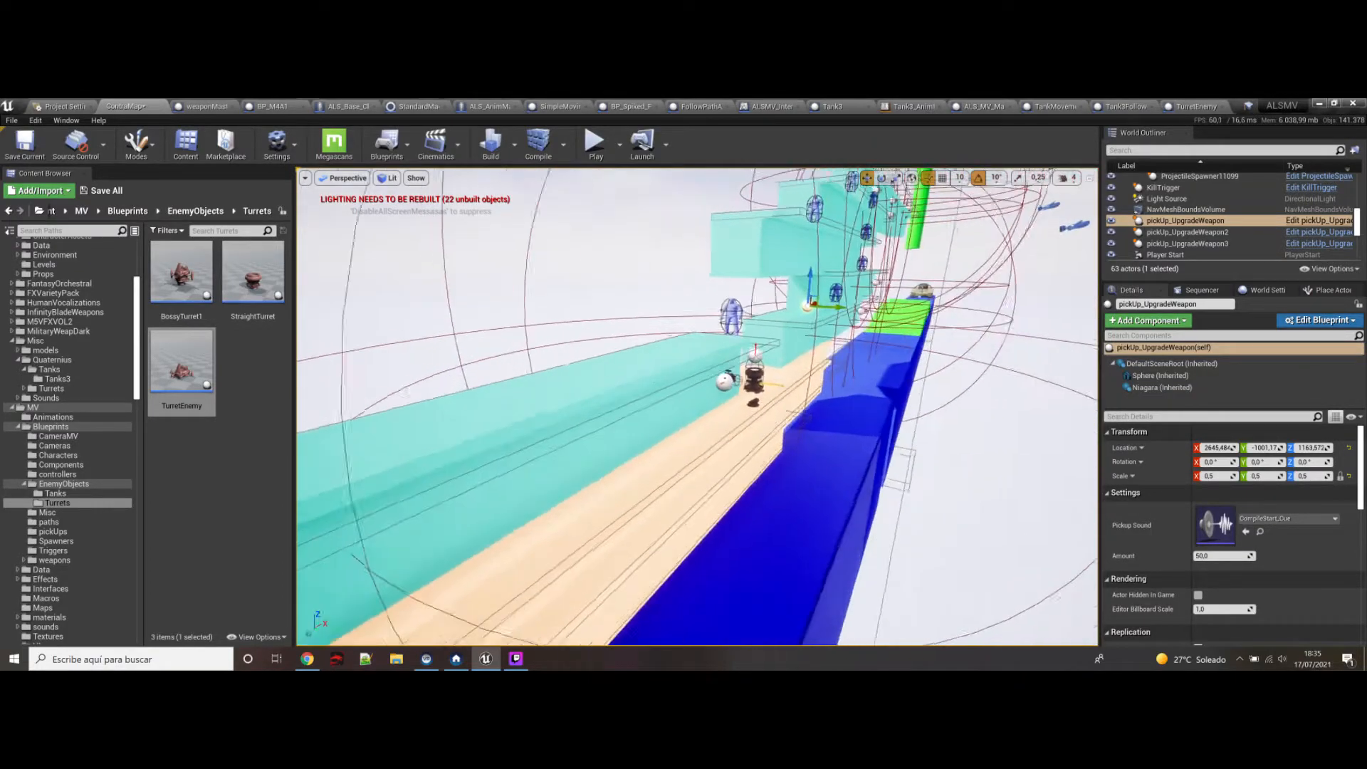
right_drag(918, 434, 996, 434)
right_drag(805, 427, 619, 388)
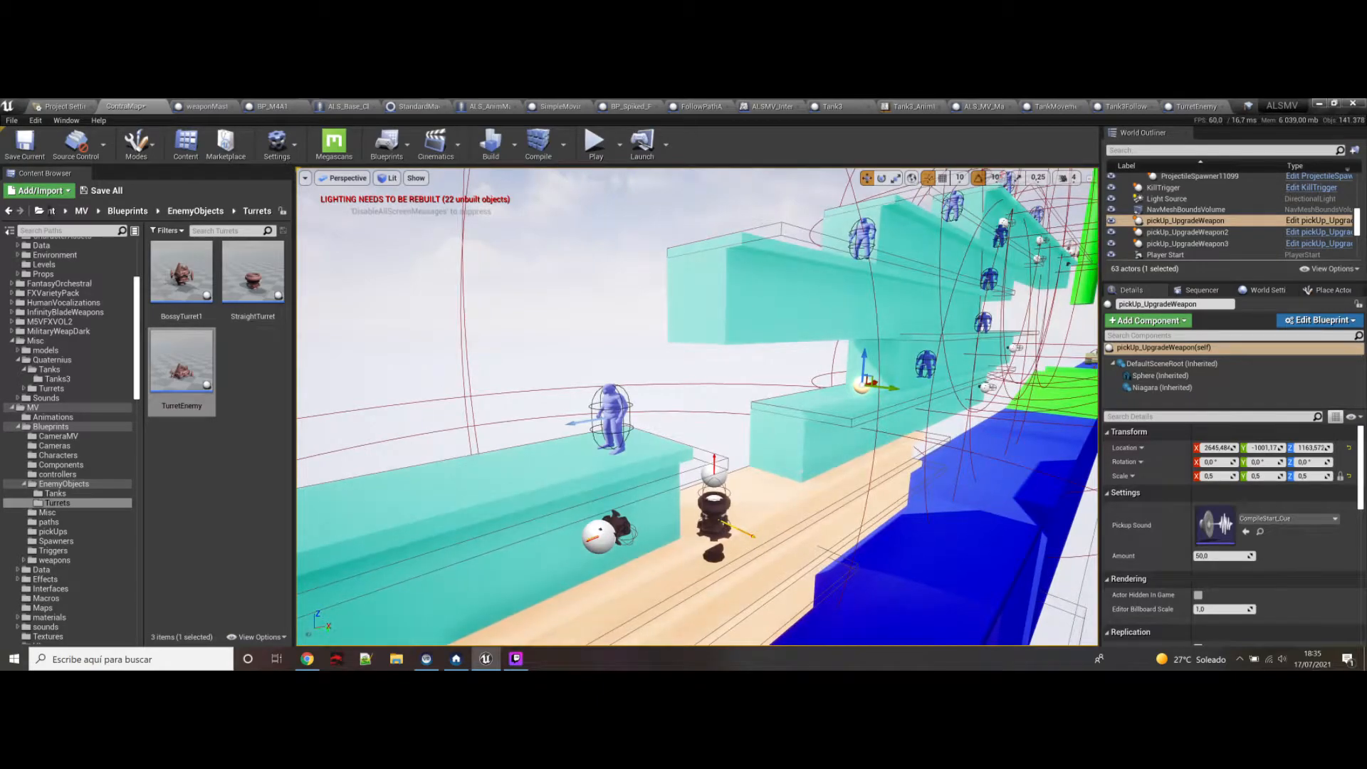
right_drag(698, 406, 605, 417)
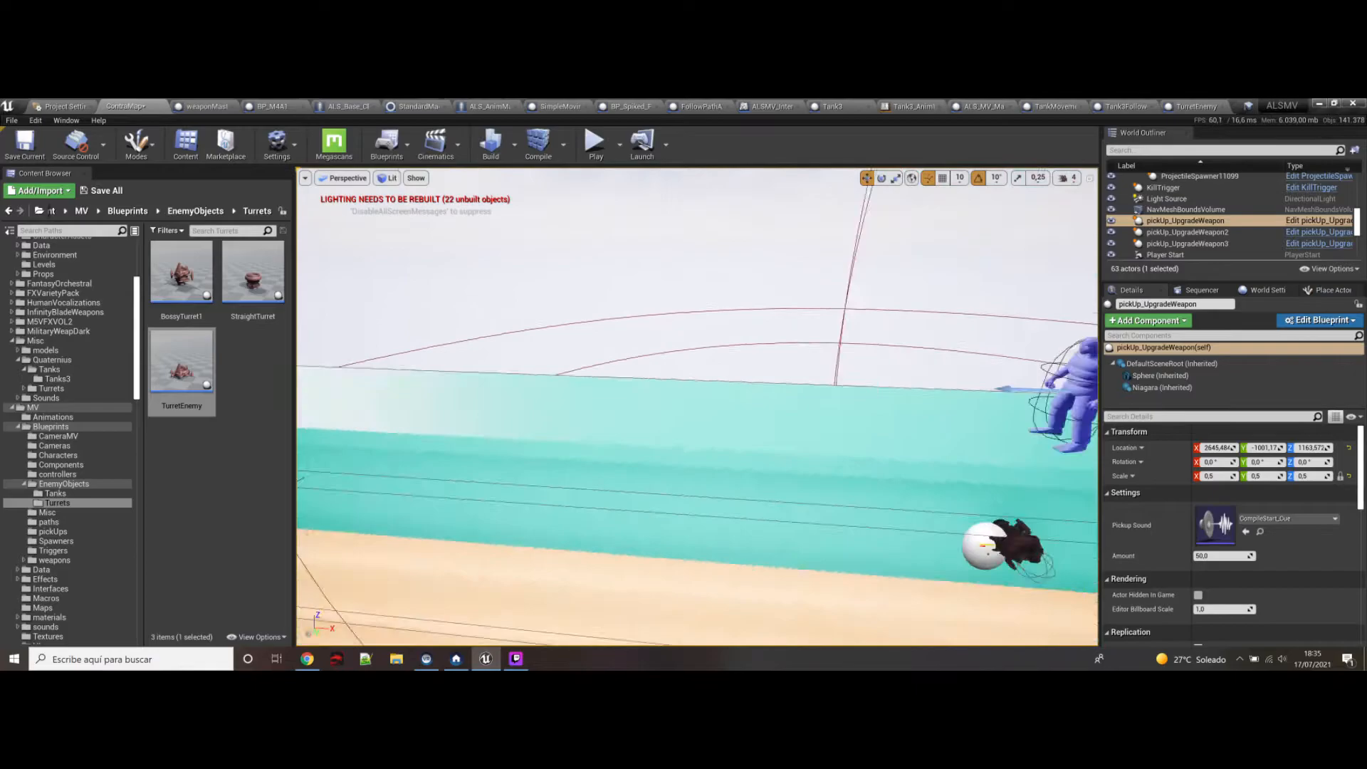
right_drag(605, 416, 705, 265)
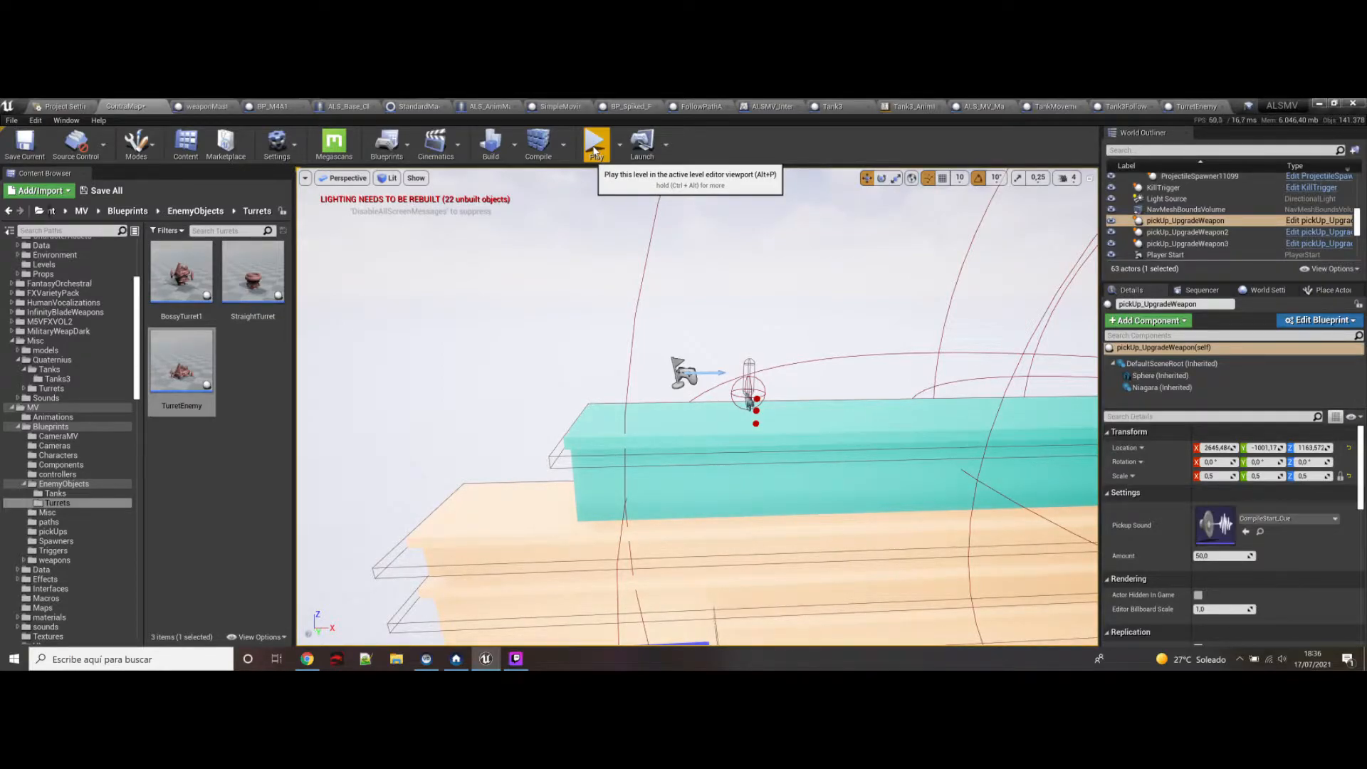
Step: Play the level in the editor viewport and advance along the first platform while shooting at the wall-mounted turret
click(595, 147)
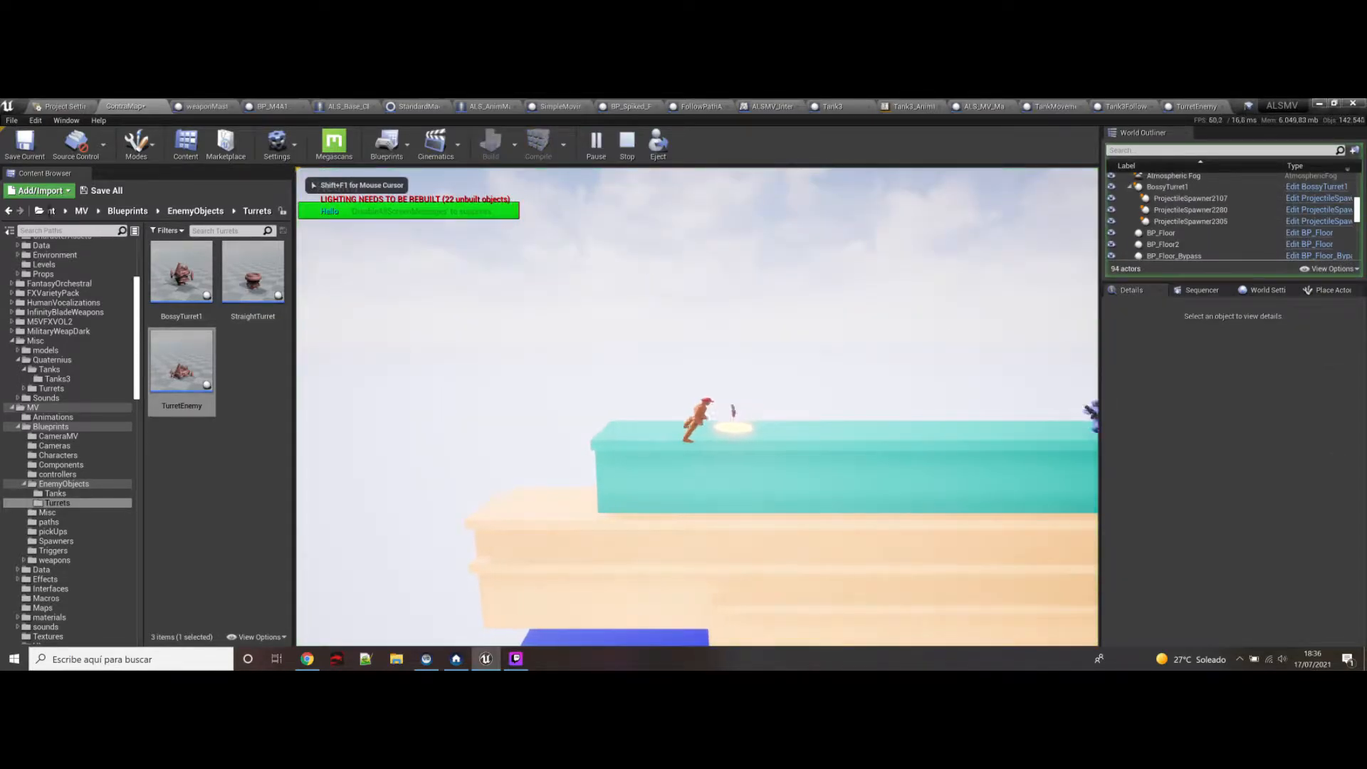
key(d)
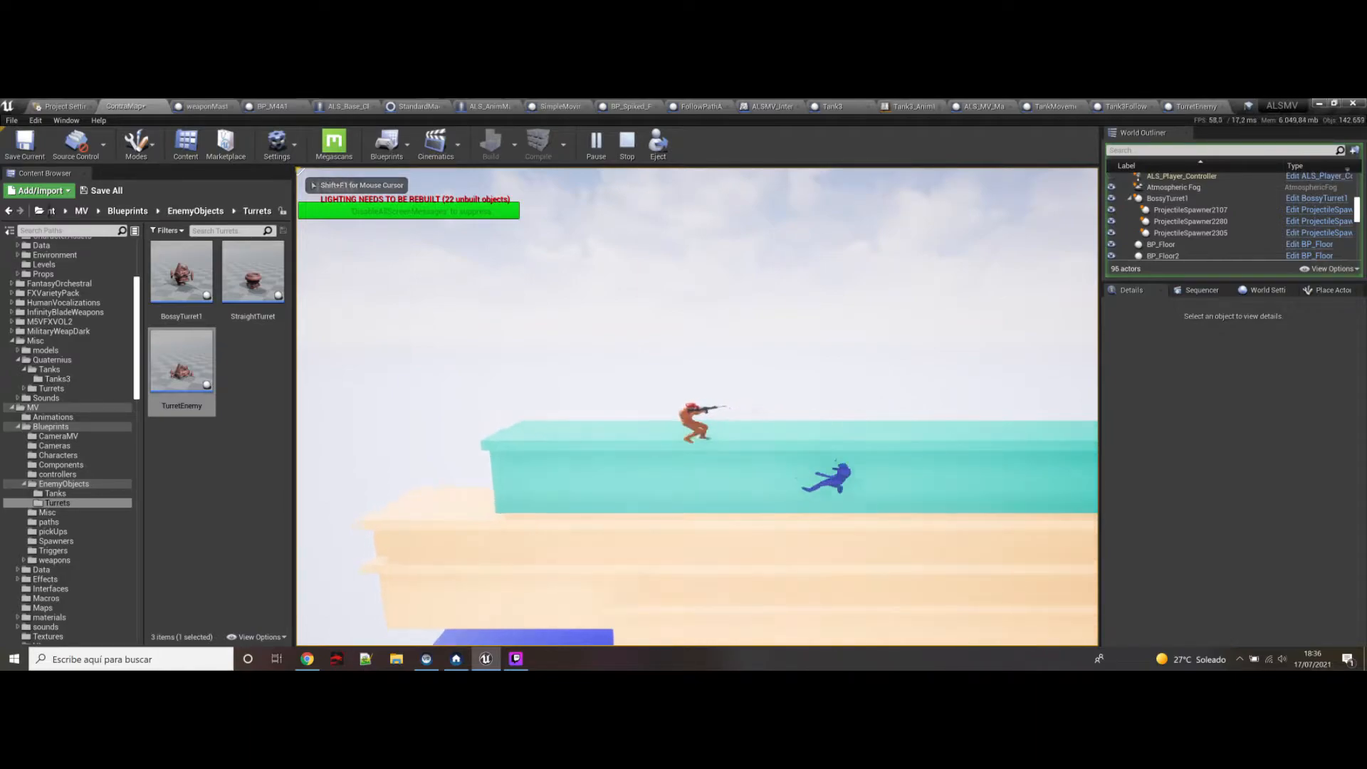
key(a)
key(d)
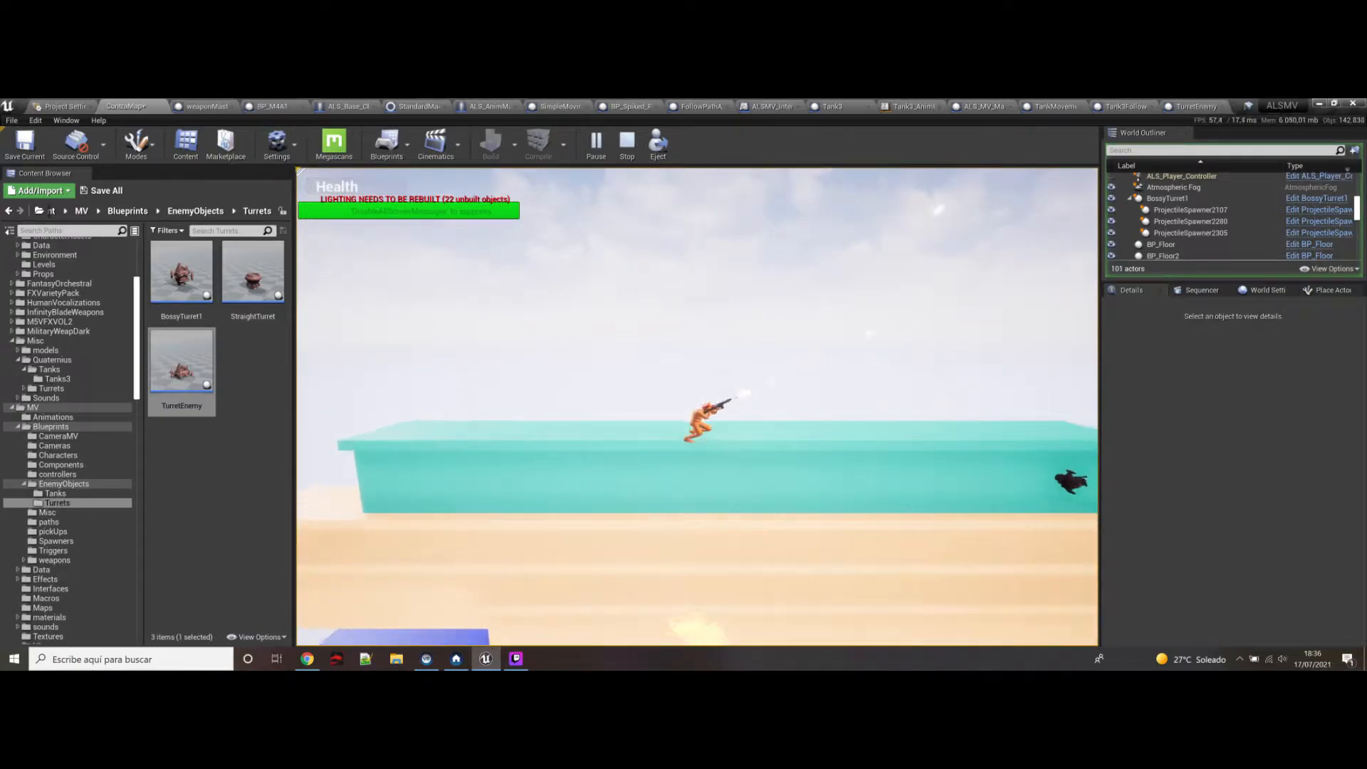
key(a)
key(d)
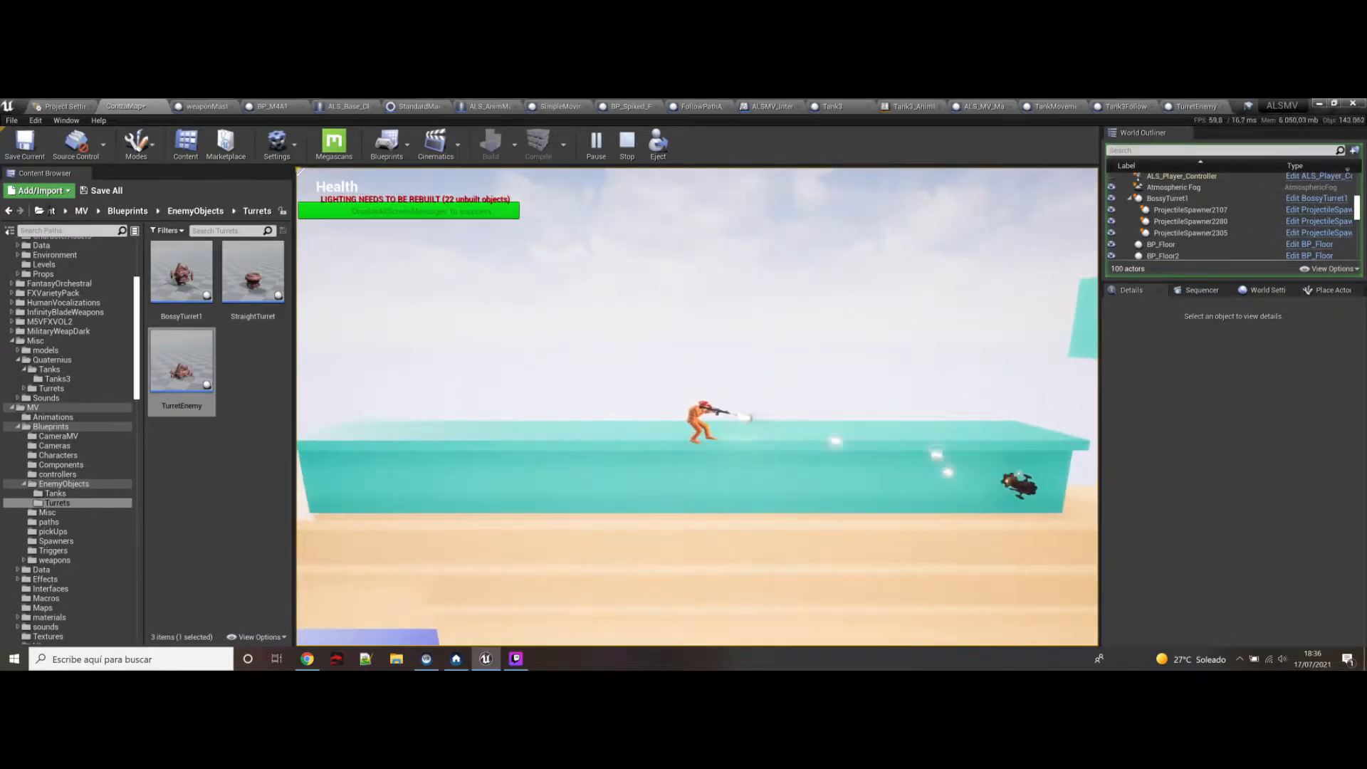
key(space)
key(d)
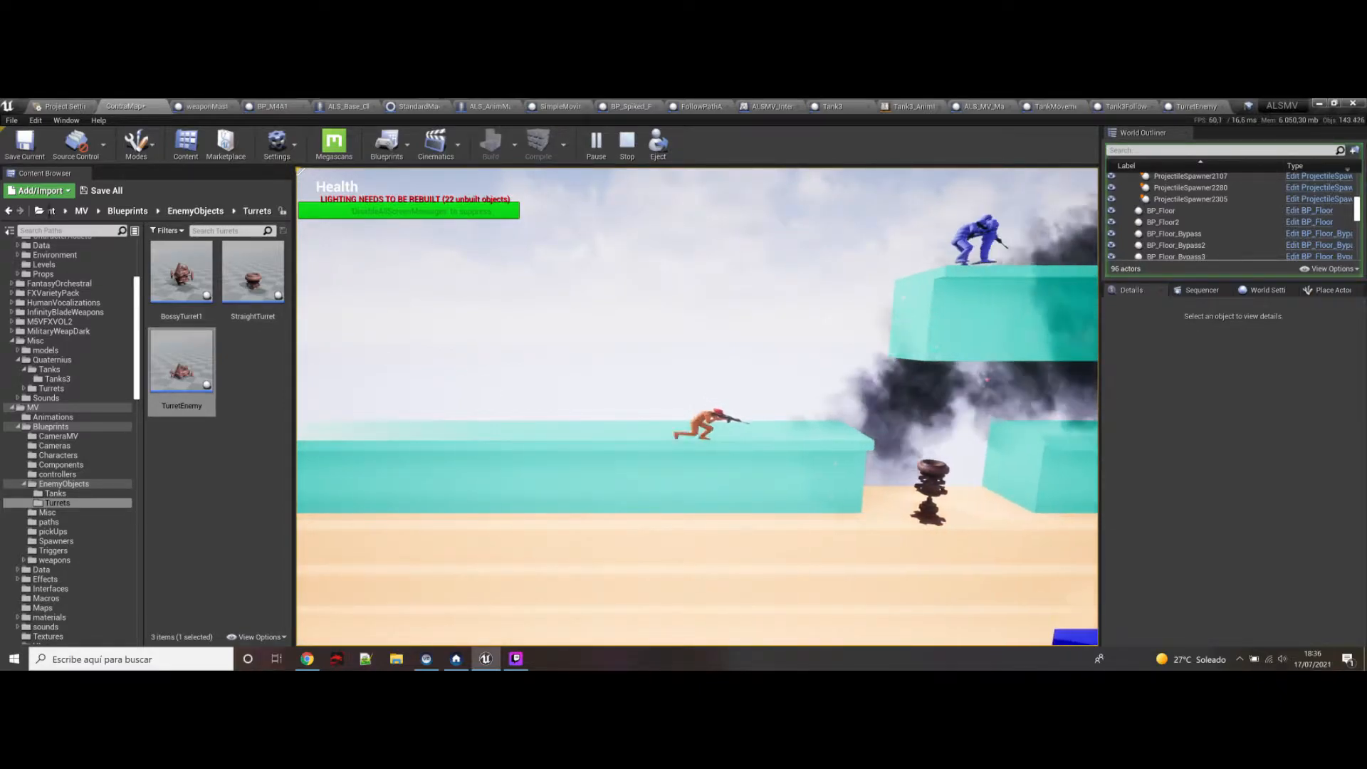
Step: Fight the enemy soldier on the upper platform and destroy the moving turret in the gap between platforms
key(a)
key(space)
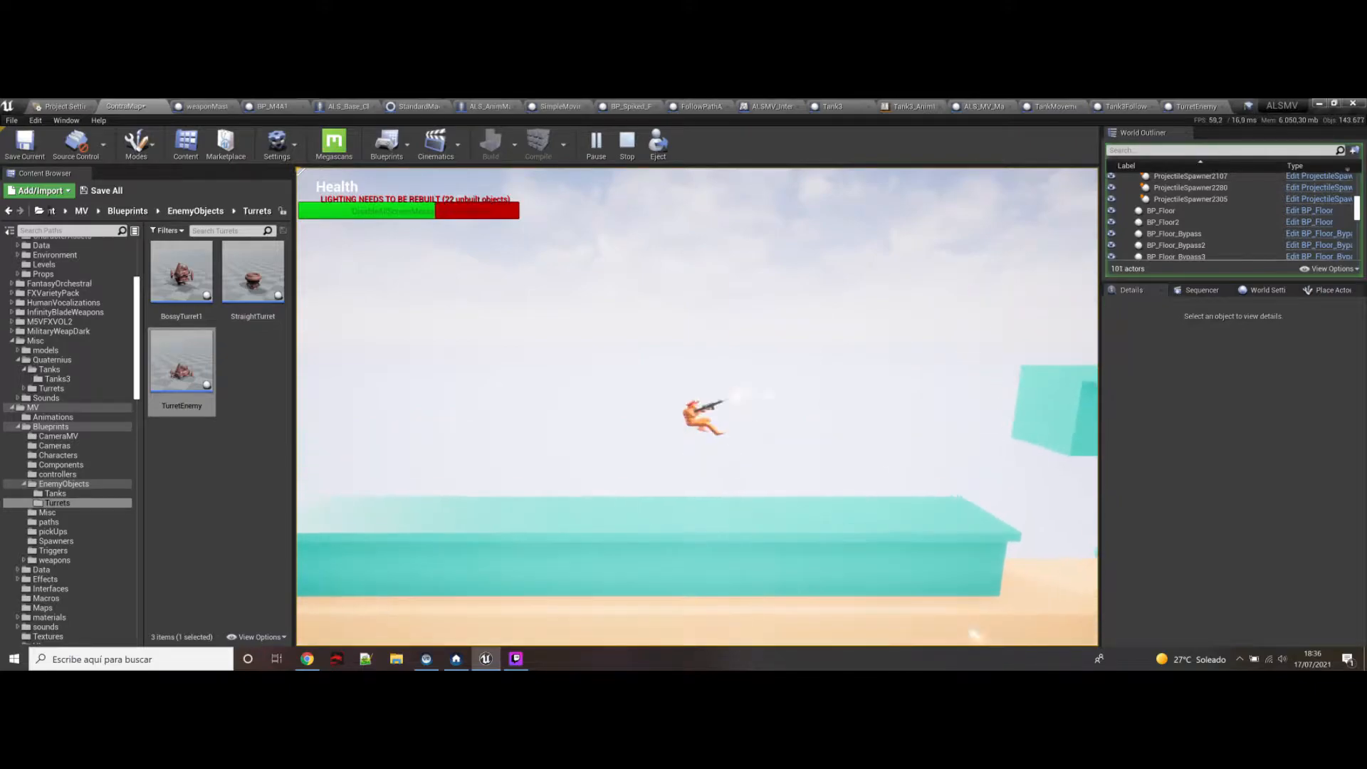
key(d)
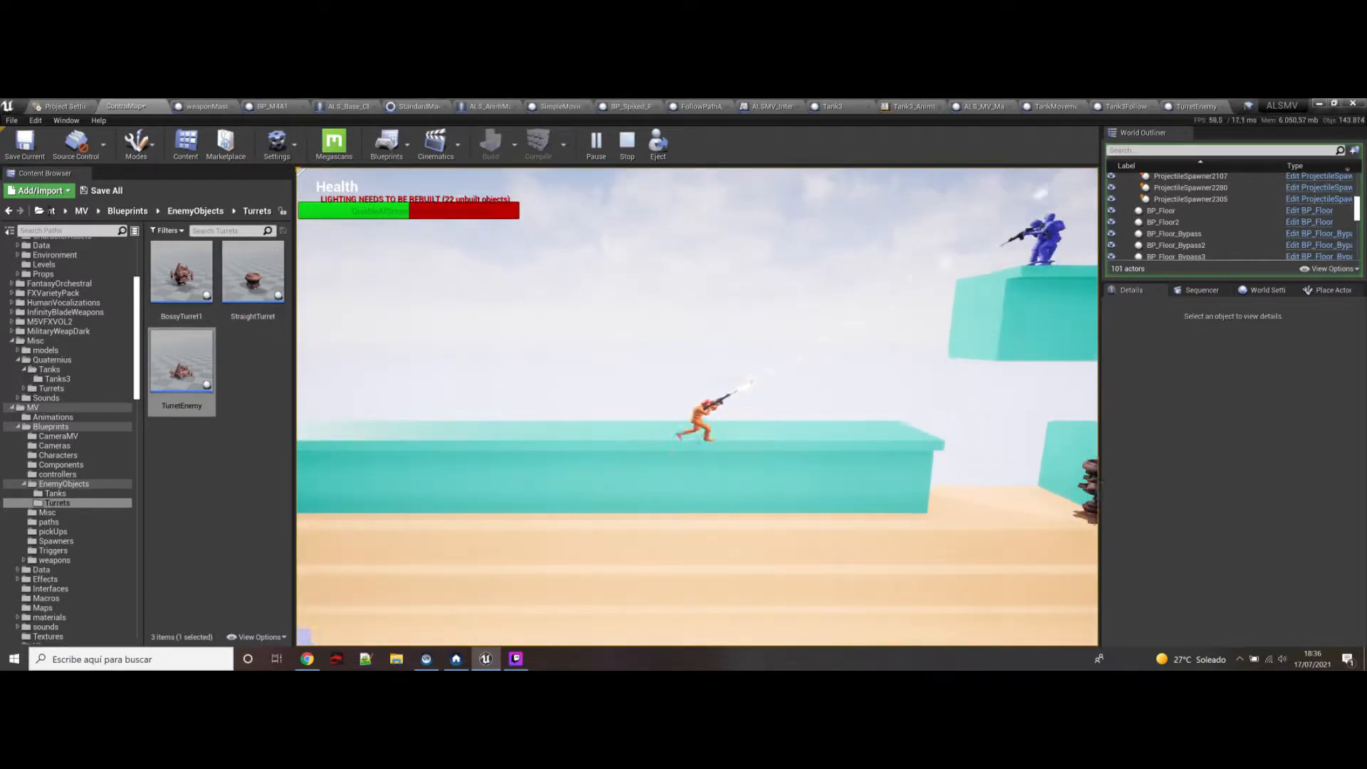
key(a)
key(d)
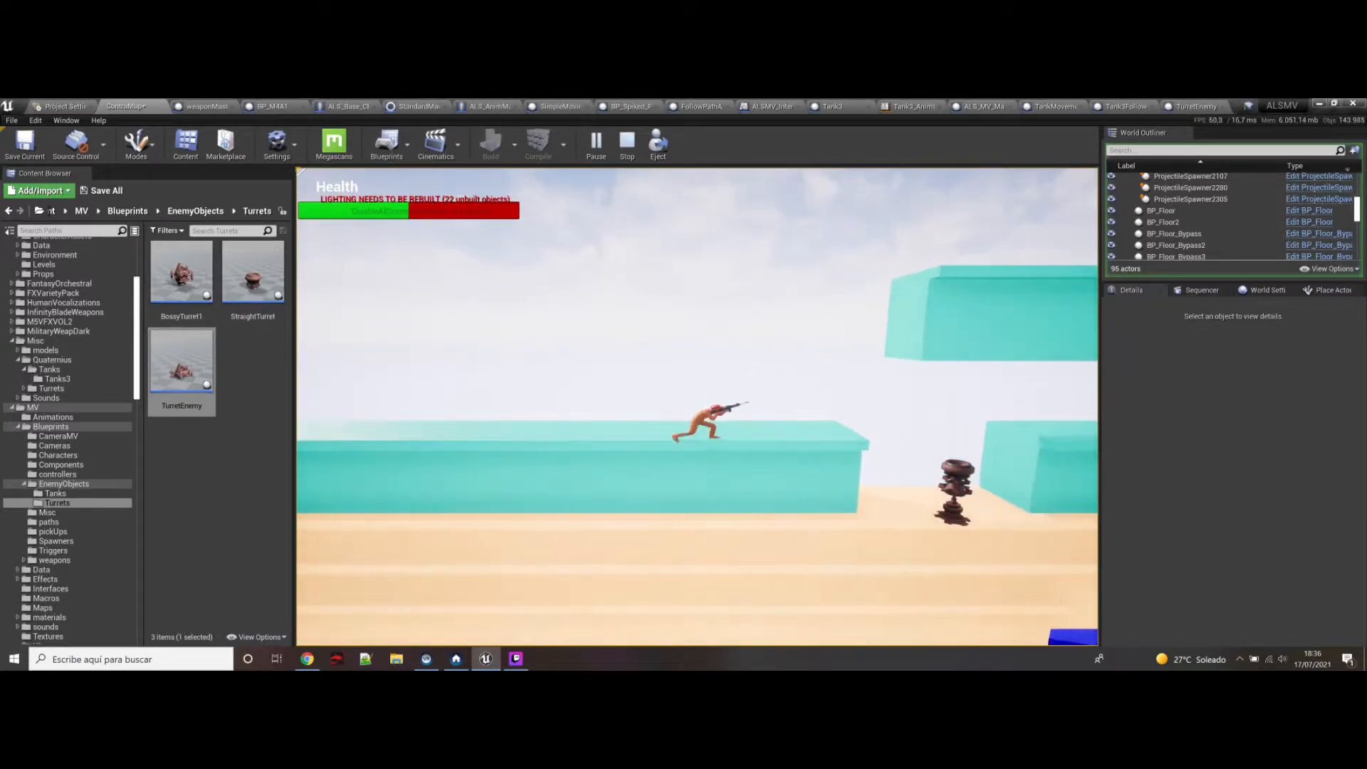
key(d)
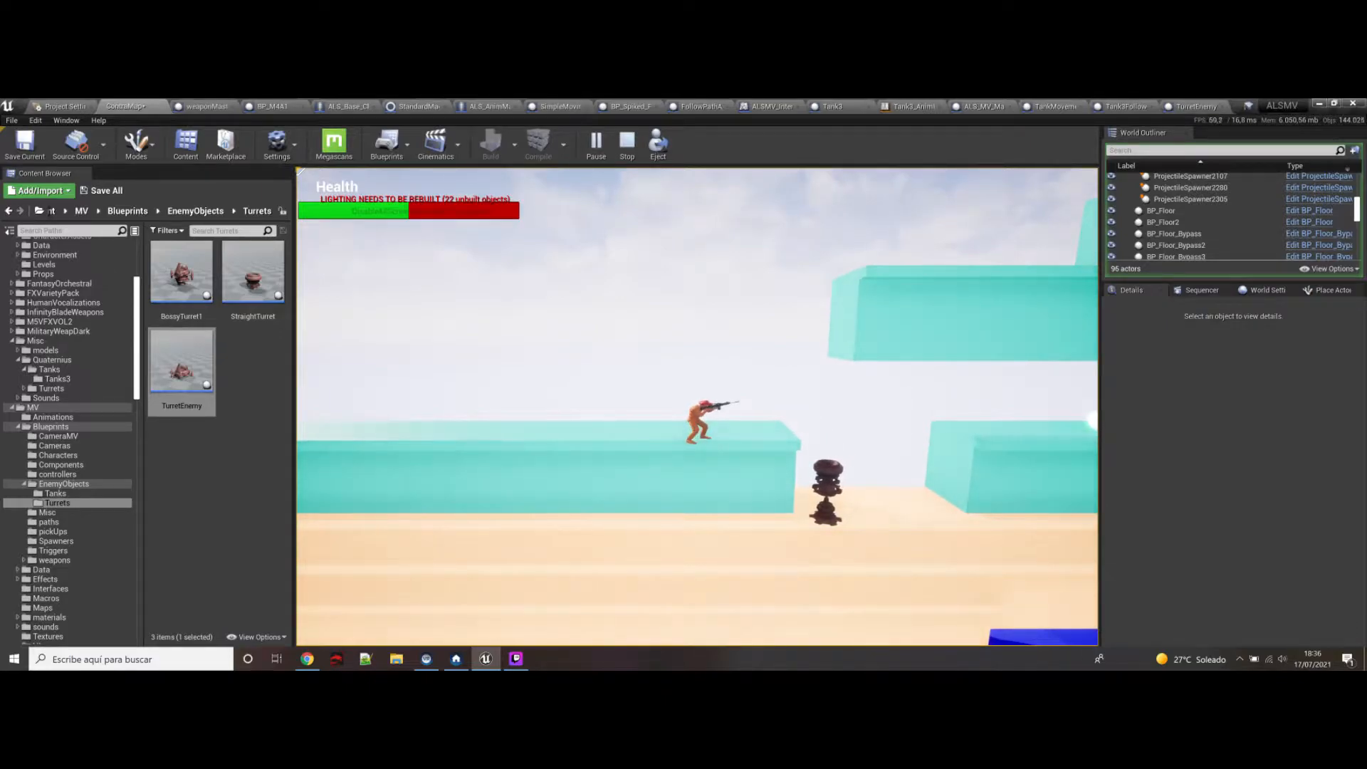
key(d)
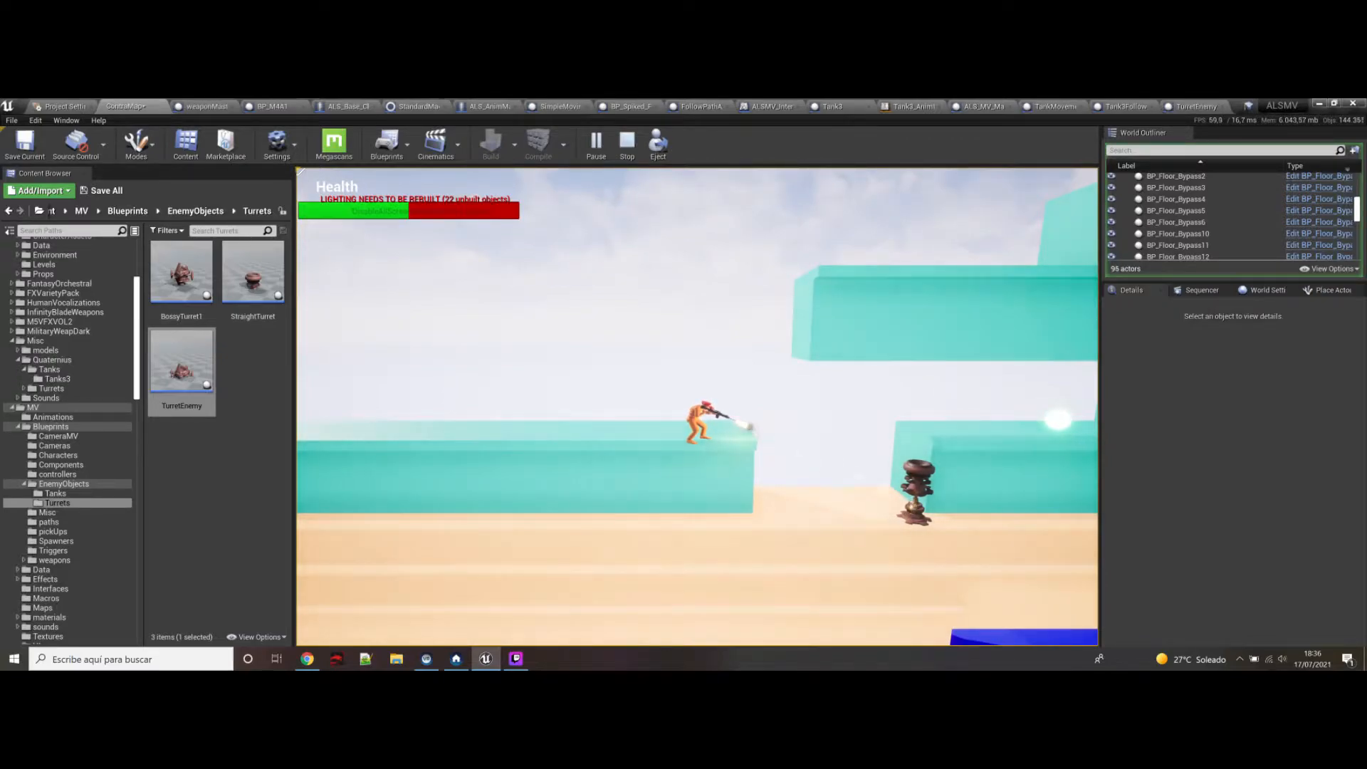
key(a)
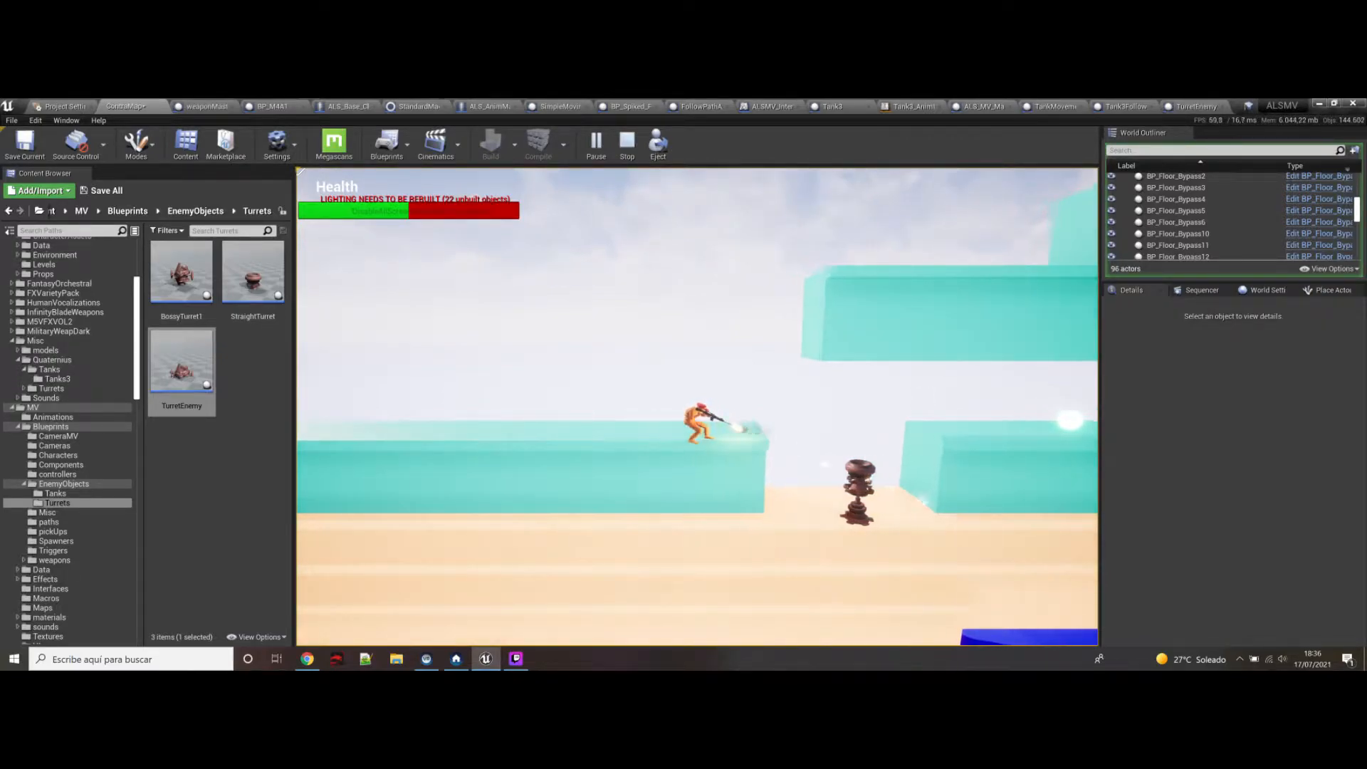
key(d)
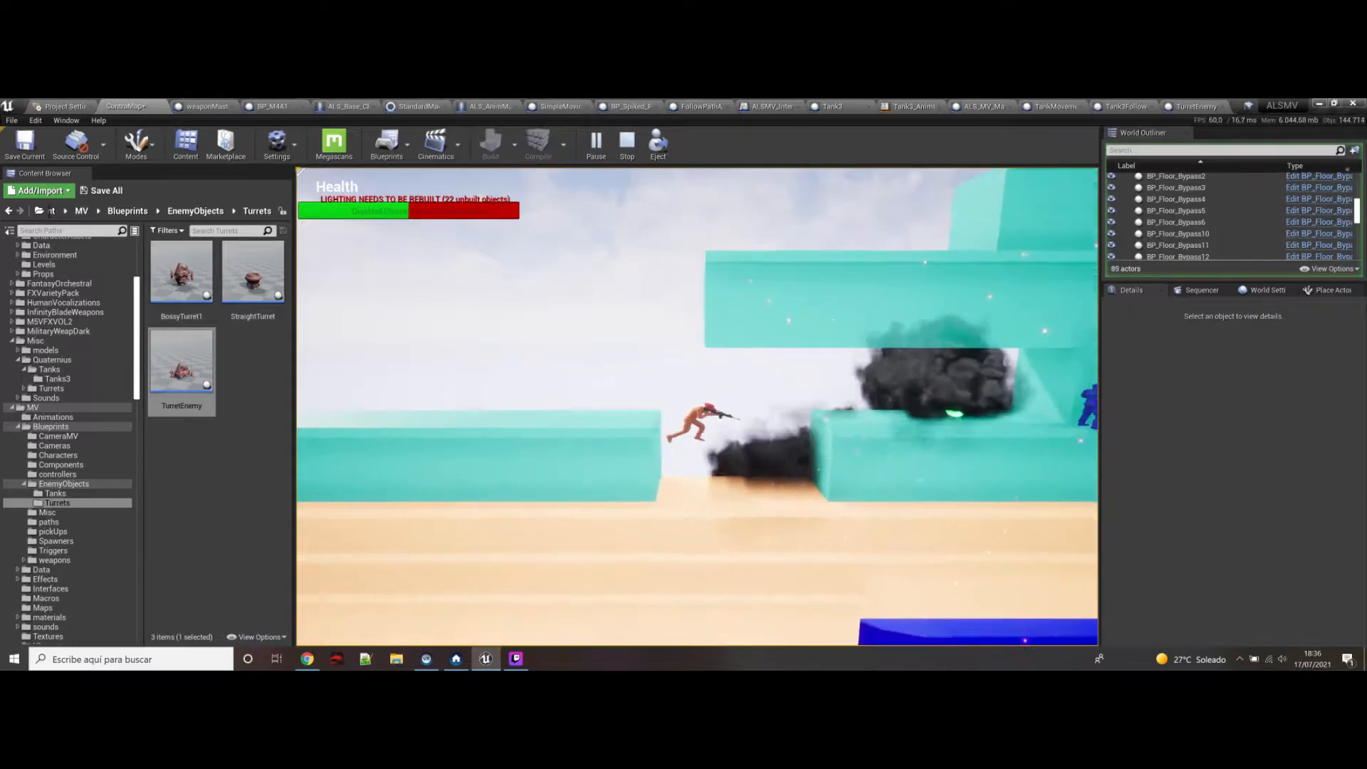
Step: Cross the gap, jump onto the second teal platform and shoot the turret near its far end while advancing
key(d)
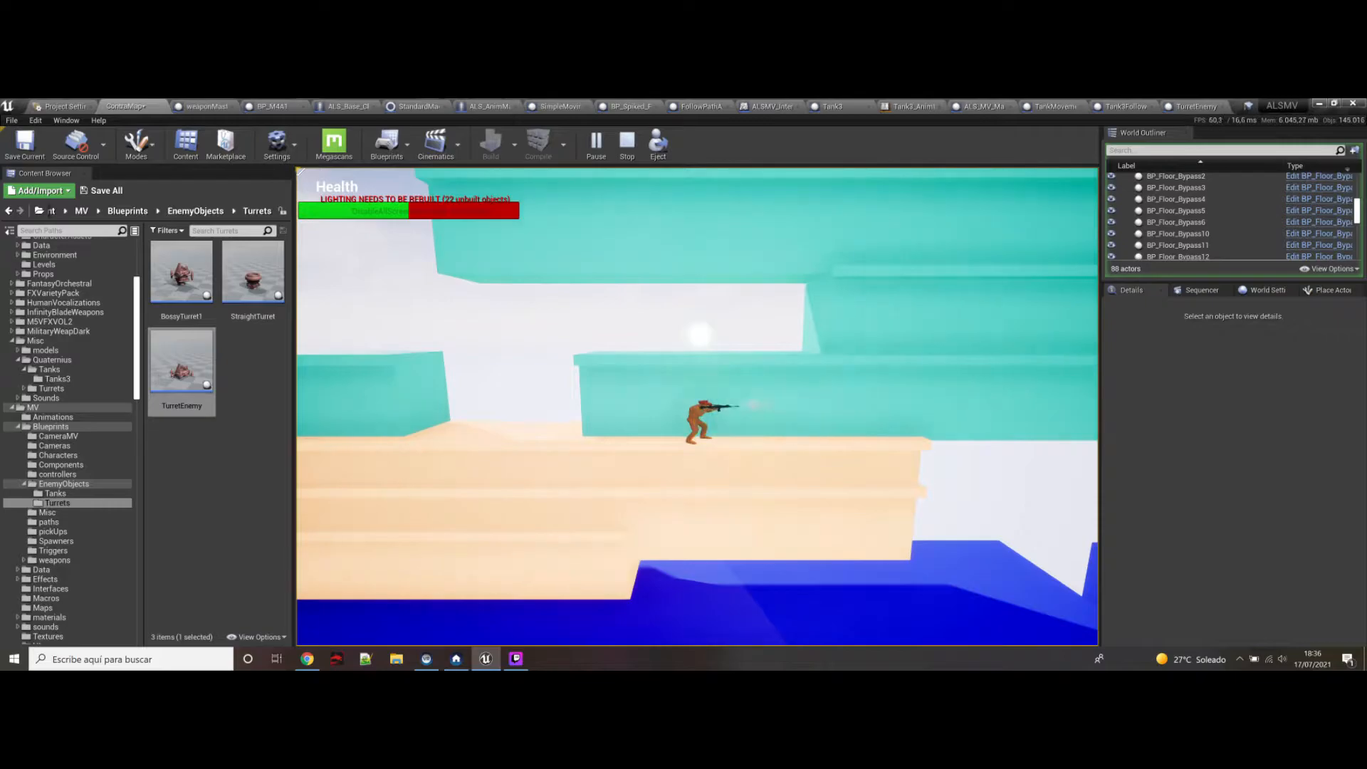
key(space)
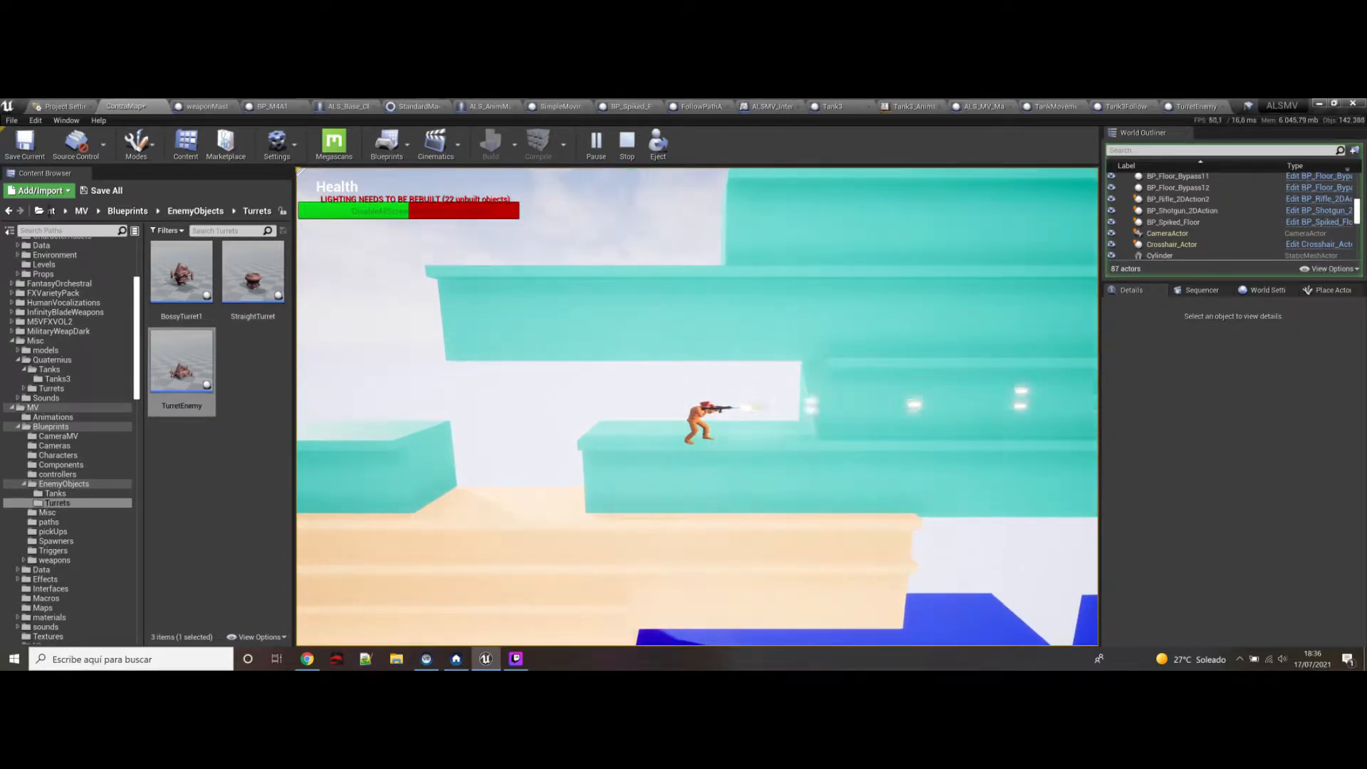
key(d)
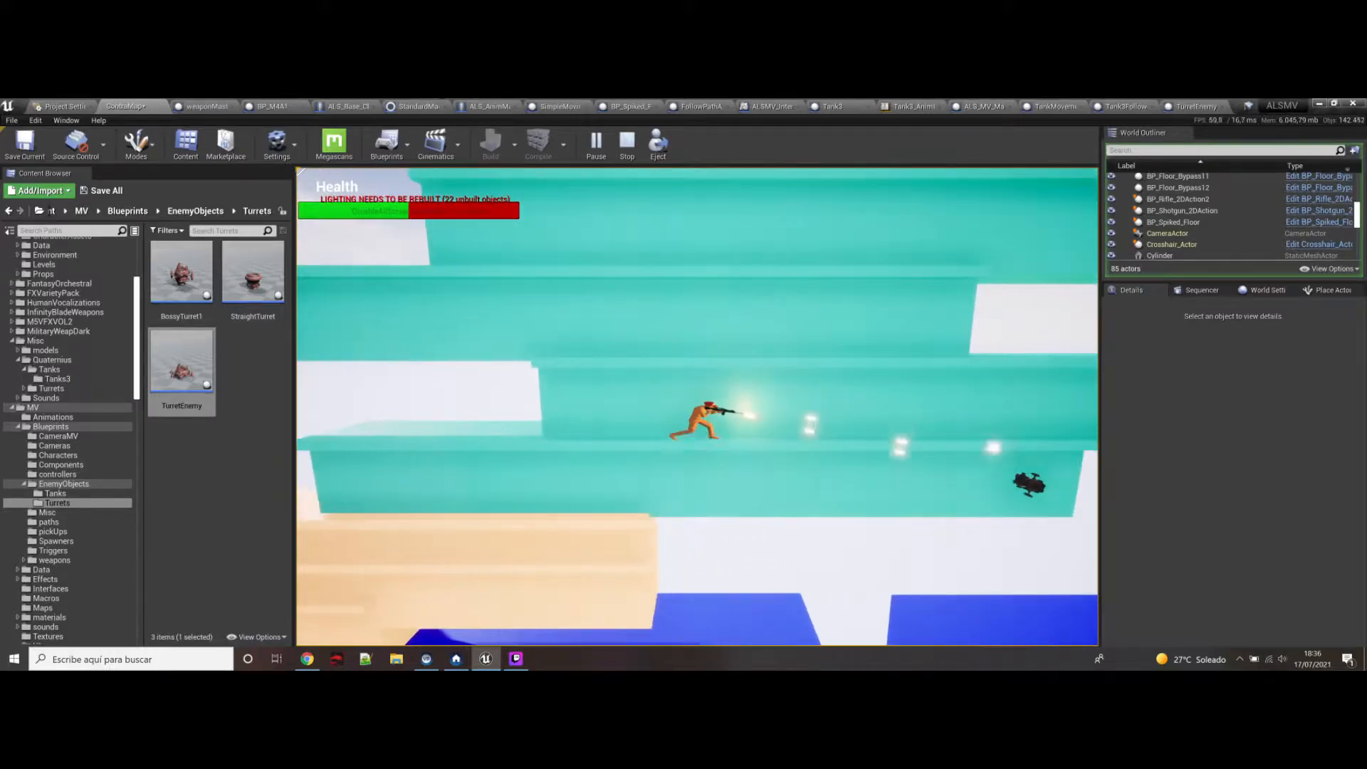
key(d)
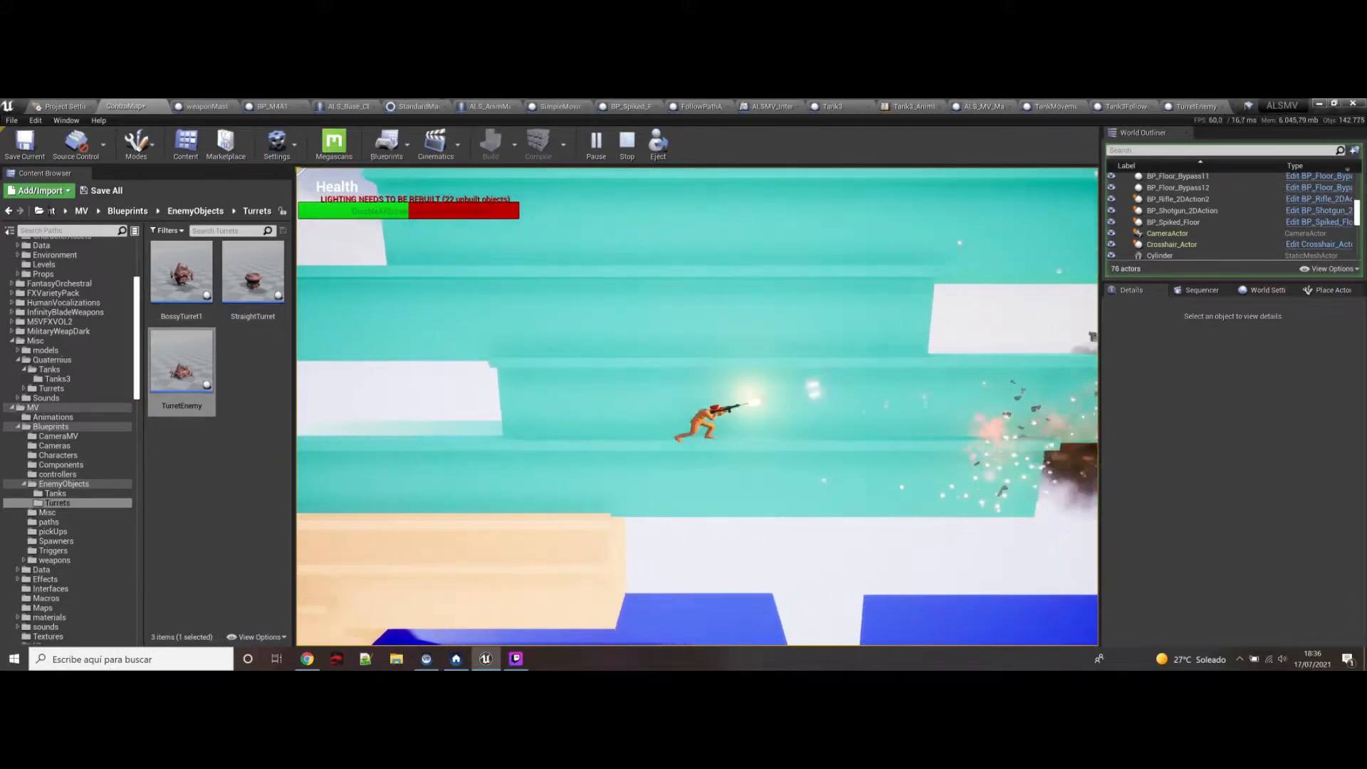
key(d)
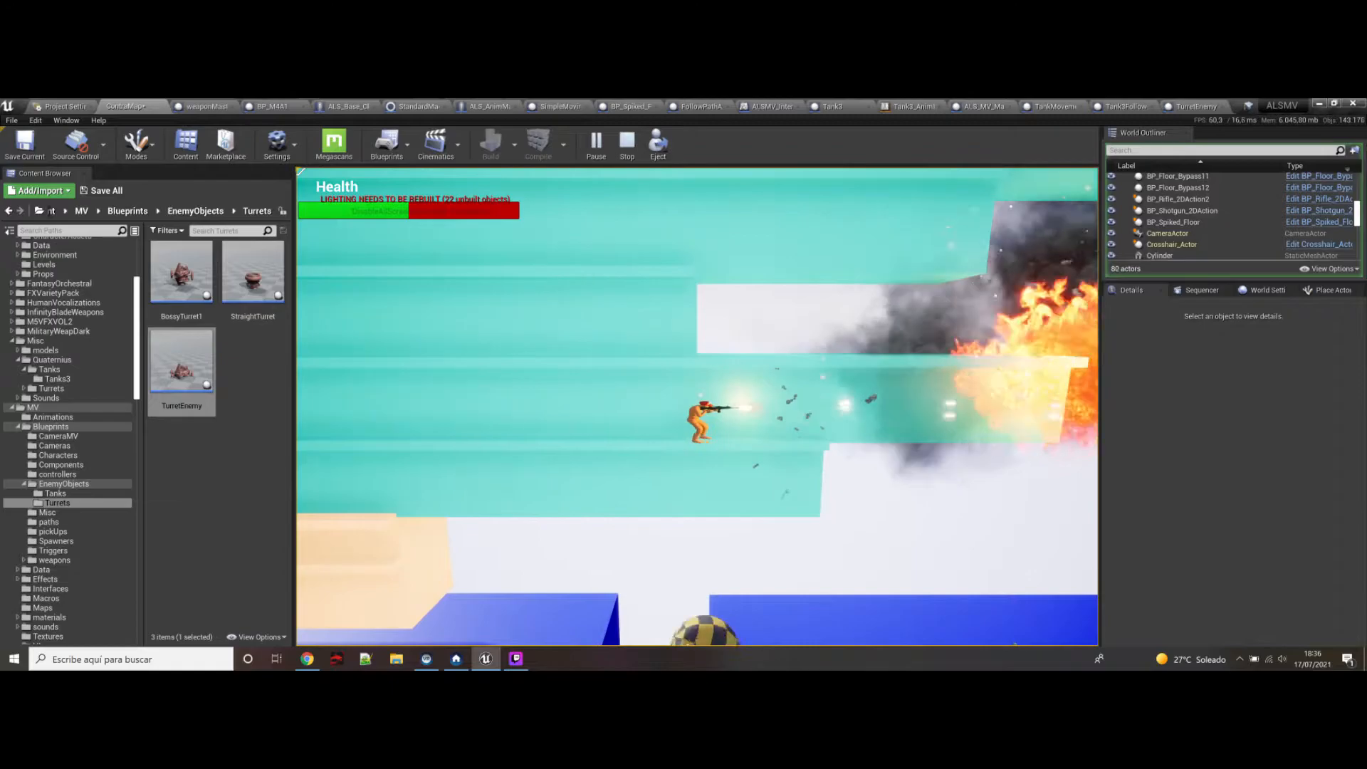
Step: Move back and forth along the teal ledge while shooting at the targets ahead and overhead
key(a)
key(d)
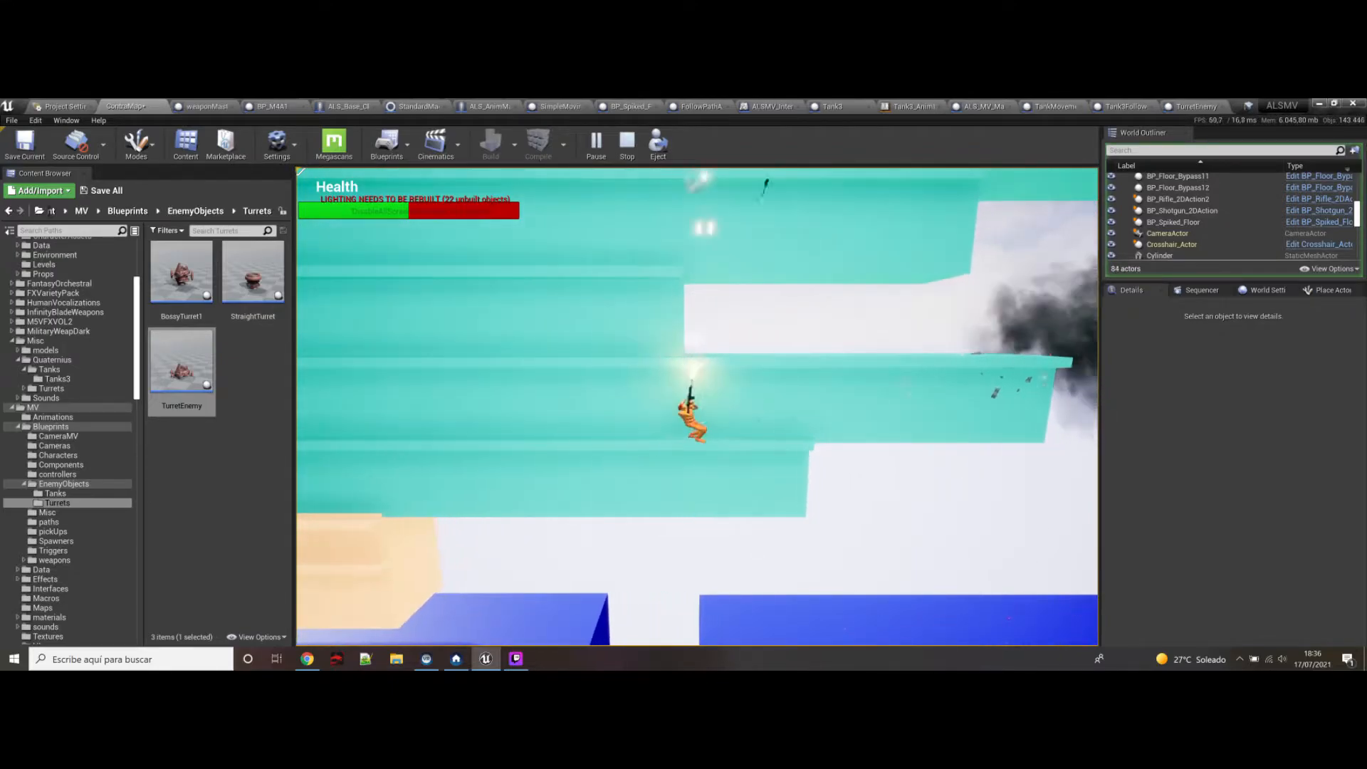
key(a)
key(space)
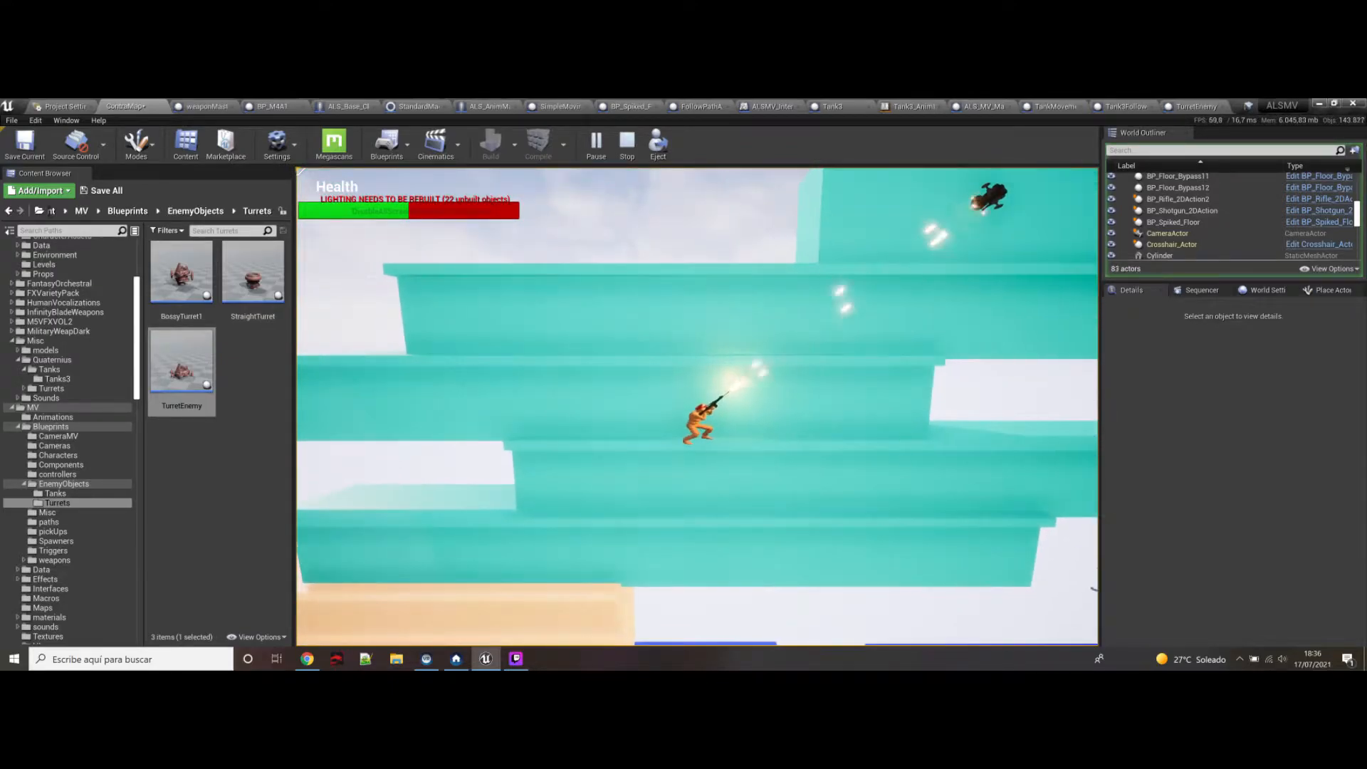
Step: Advance to the open part of the stepped teal ledge while shooting diagonally upward at the wall-mounted turrets
key(d)
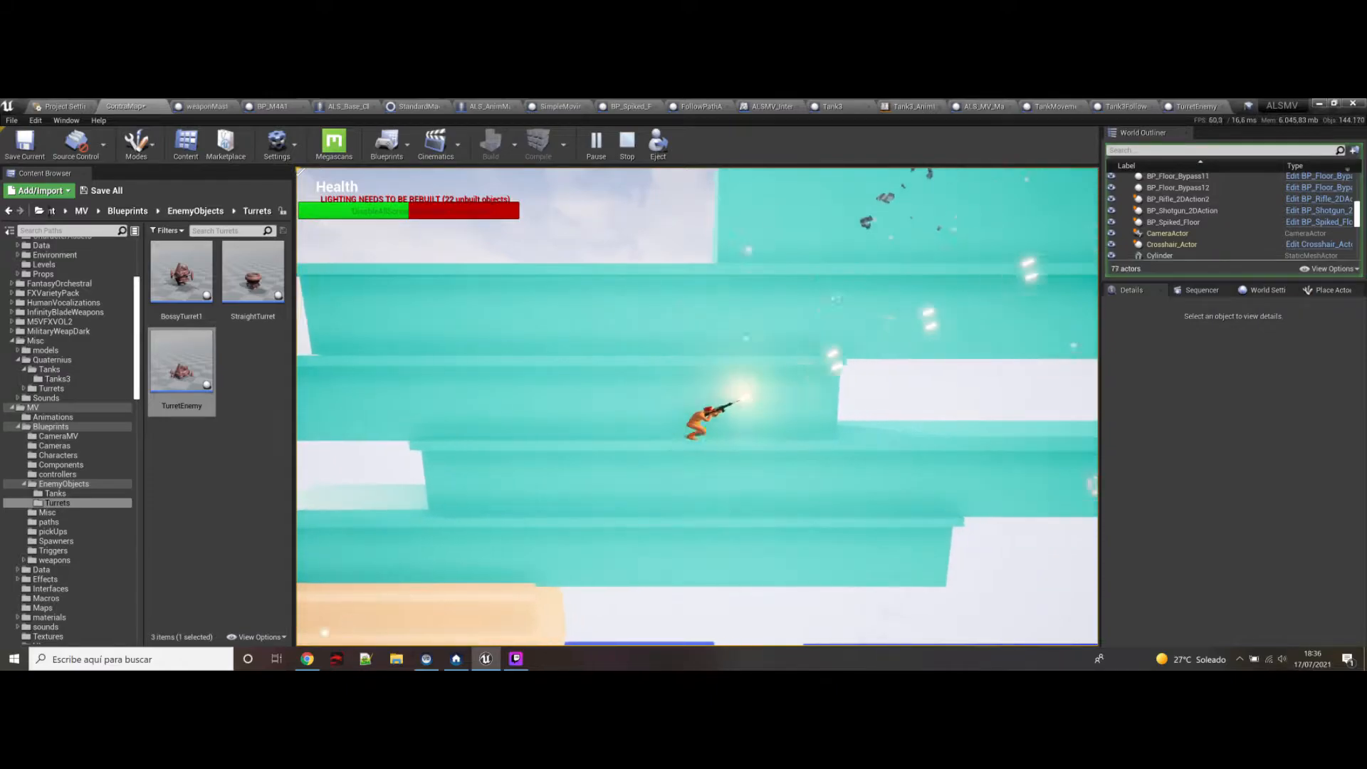
key(d)
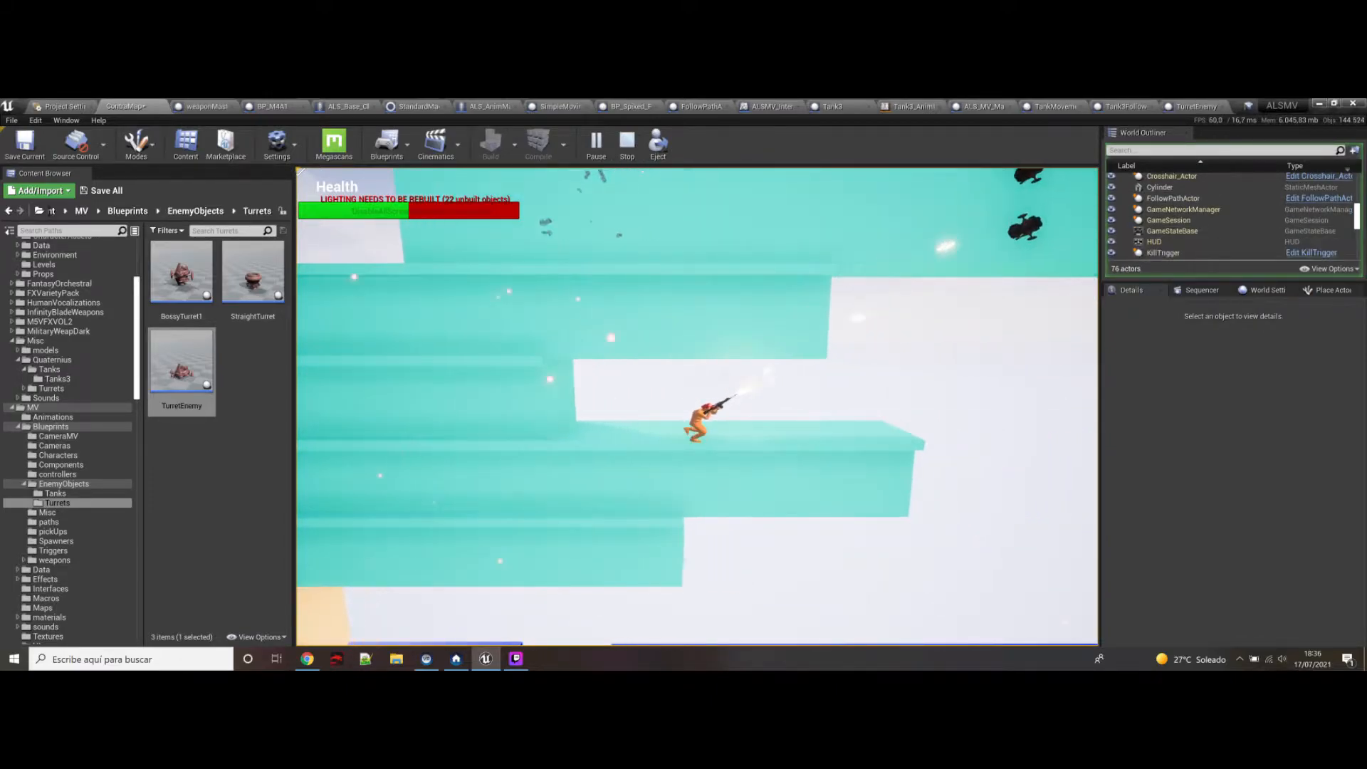
key(d)
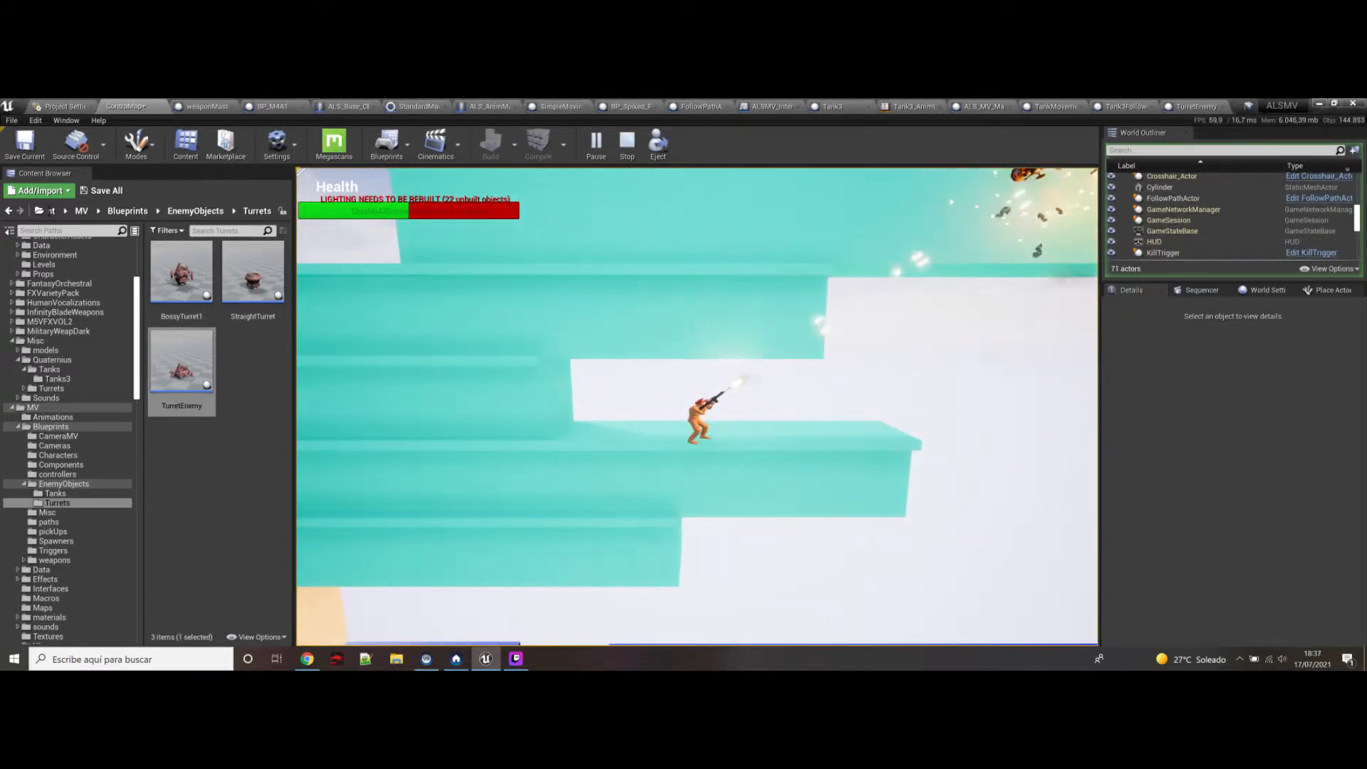
key(space)
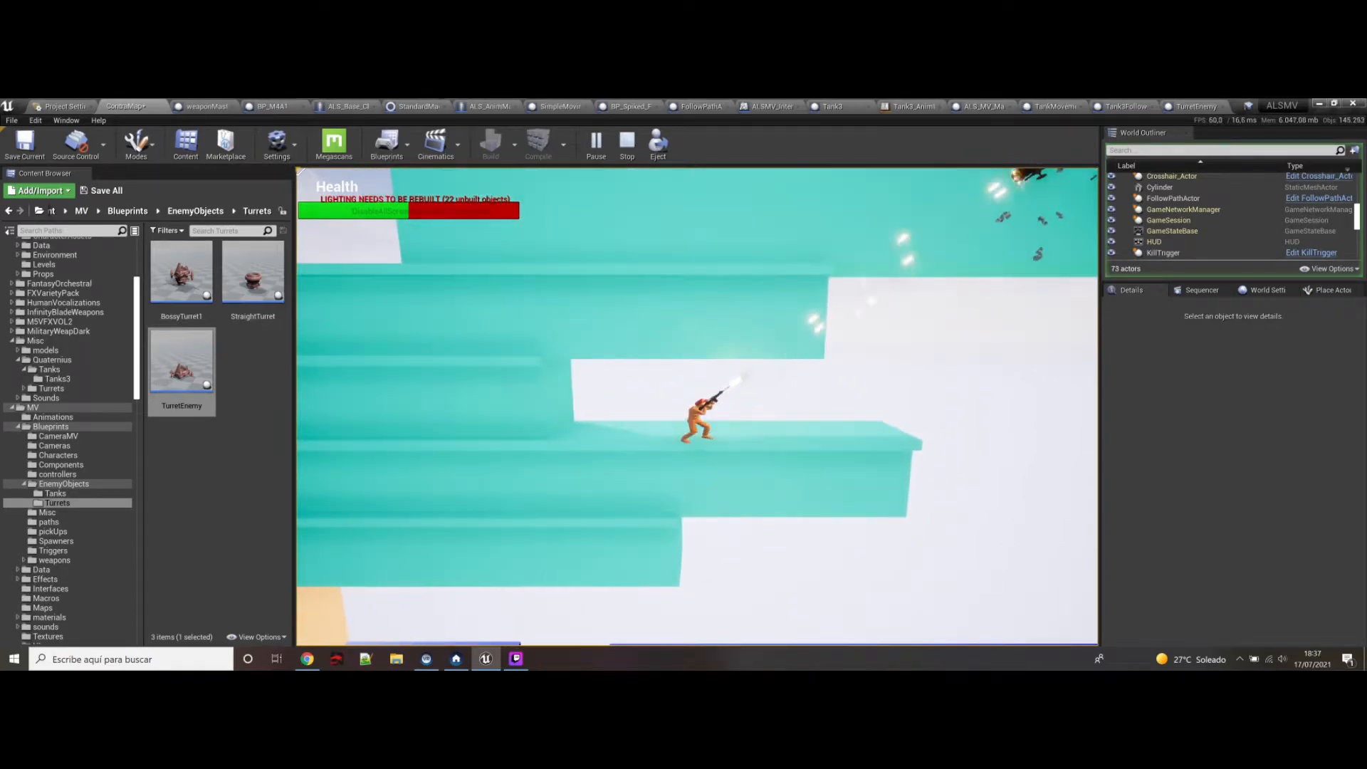
key(space)
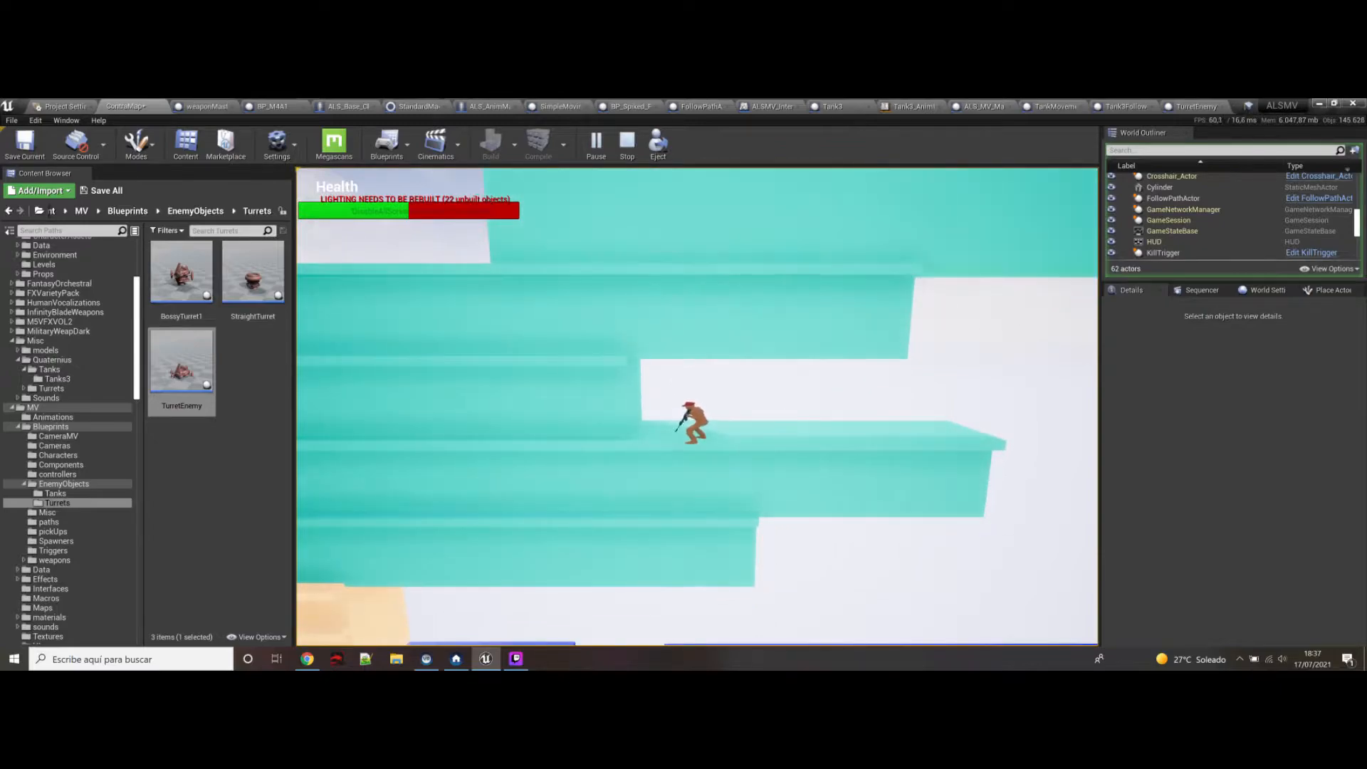
Step: Turn back, climb the stepped teal ledges and fire forward along the ledge just below the top platform
key(space)
key(a)
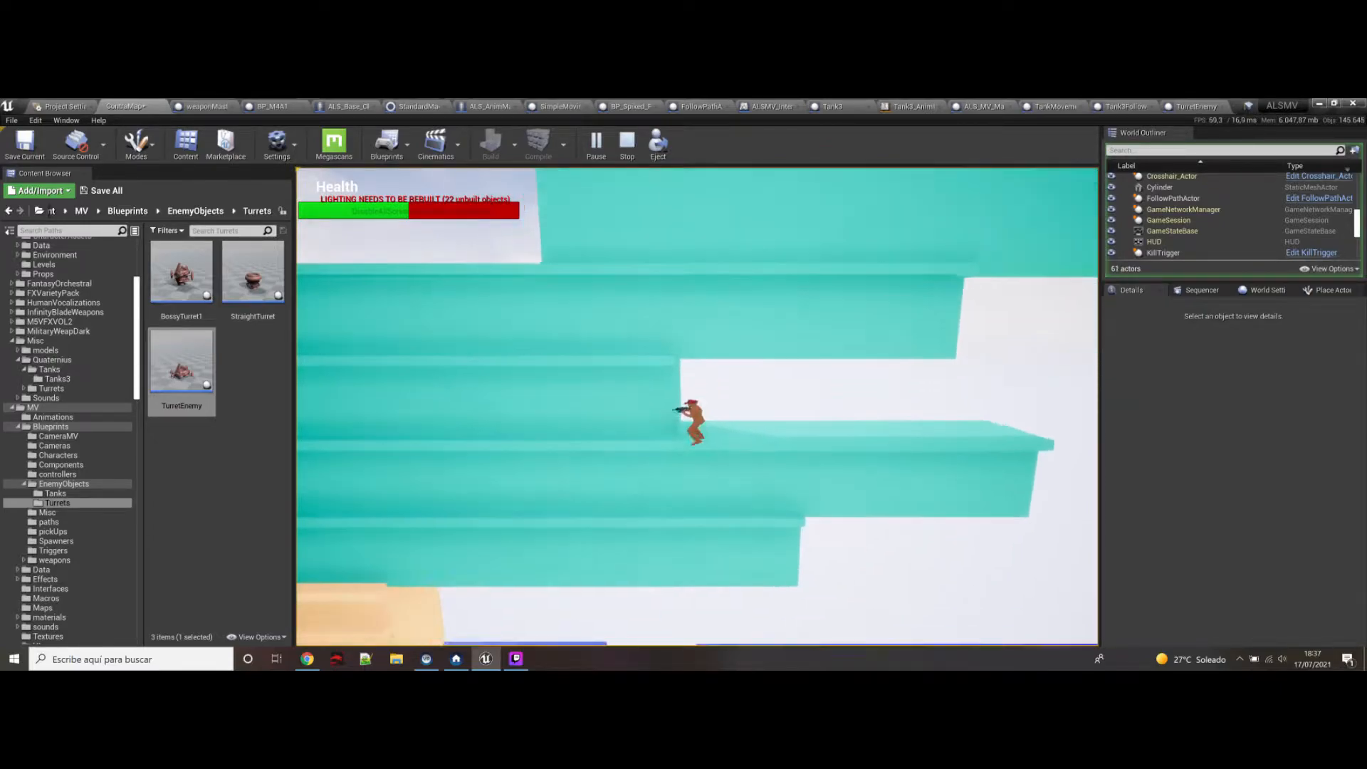
key(space)
key(space)
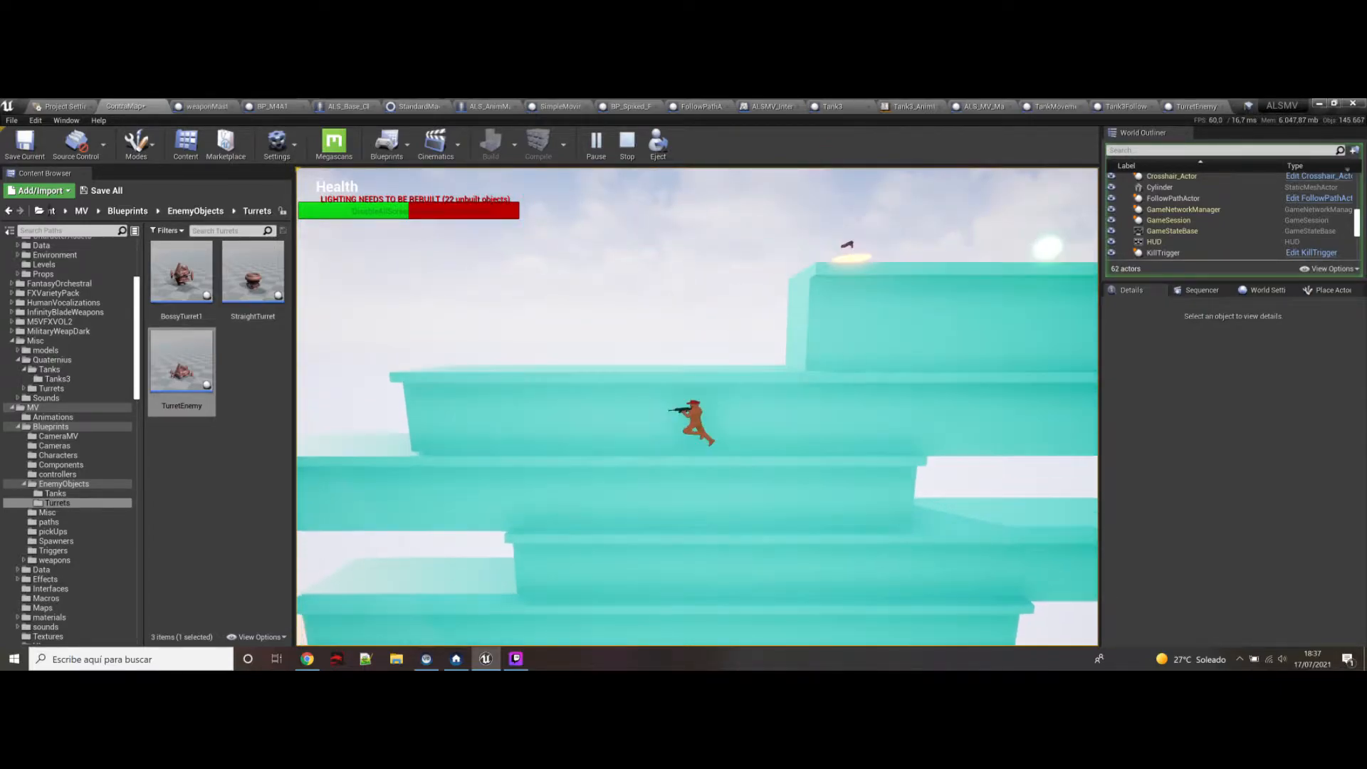
key(d)
key(d)
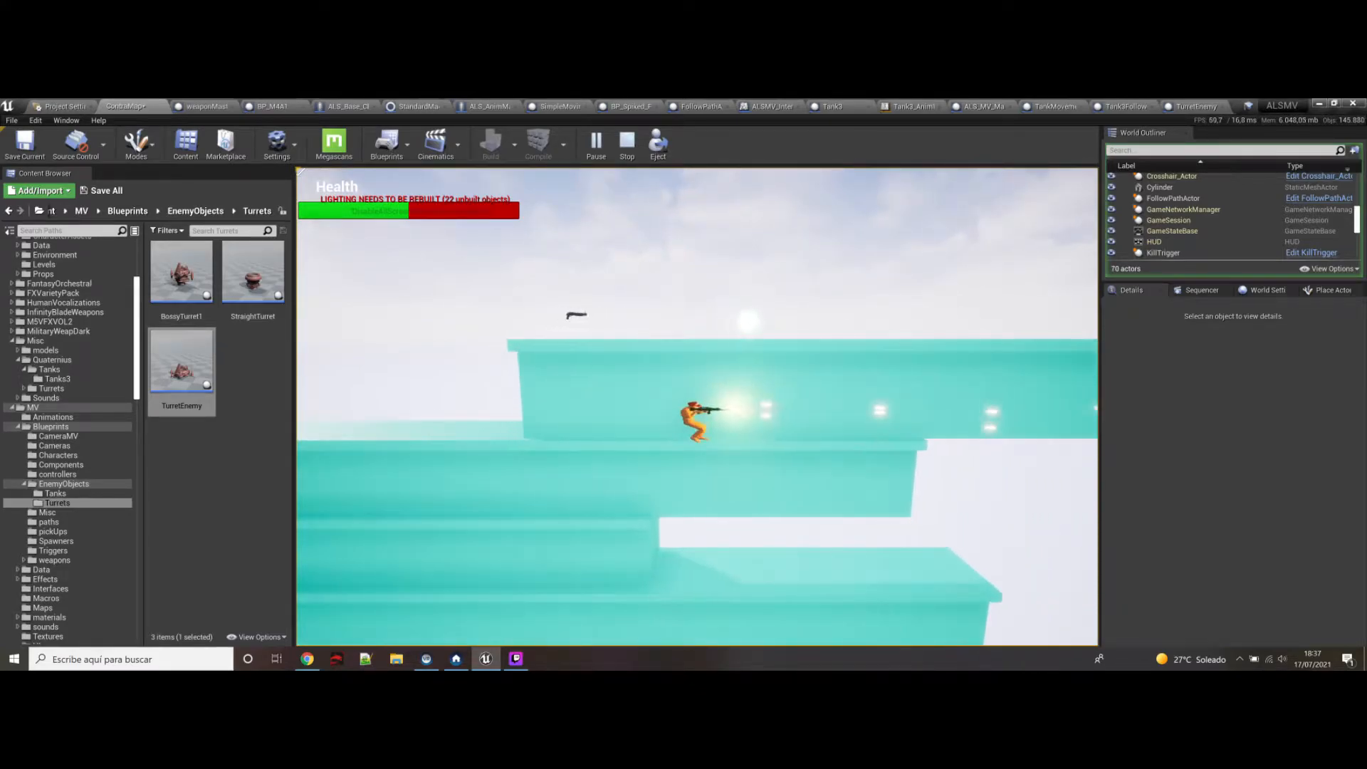
Step: Jump onto the top teal platform and collect the weapon pickup at its near end
key(d)
key(a)
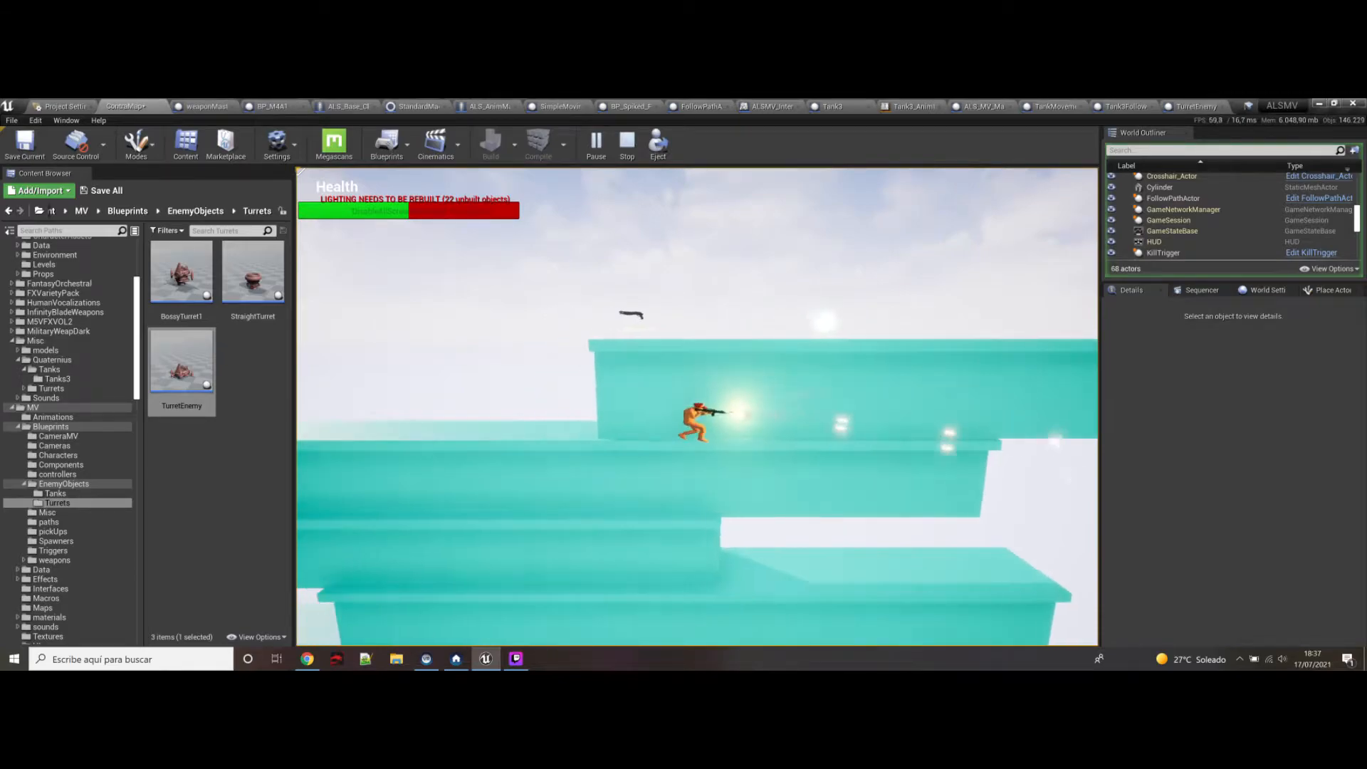
key(space)
key(d)
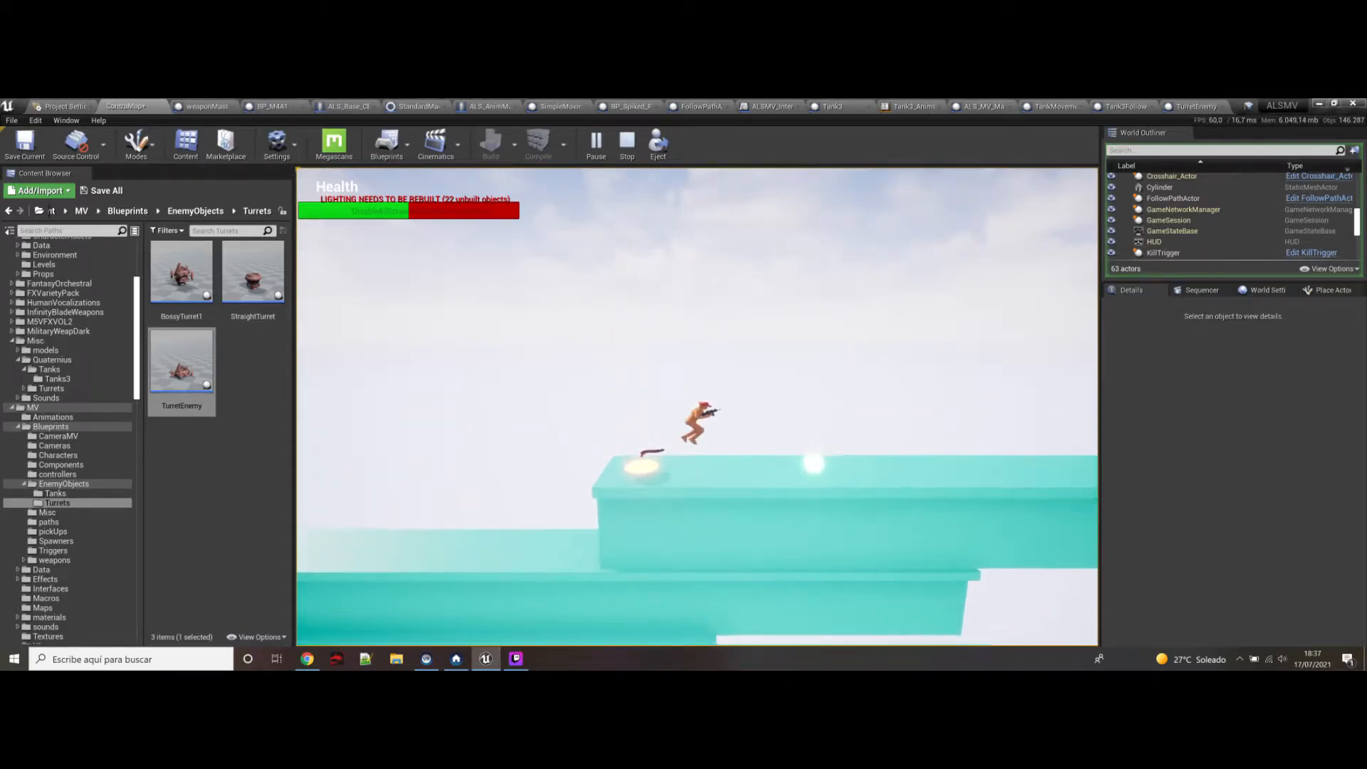
key(a)
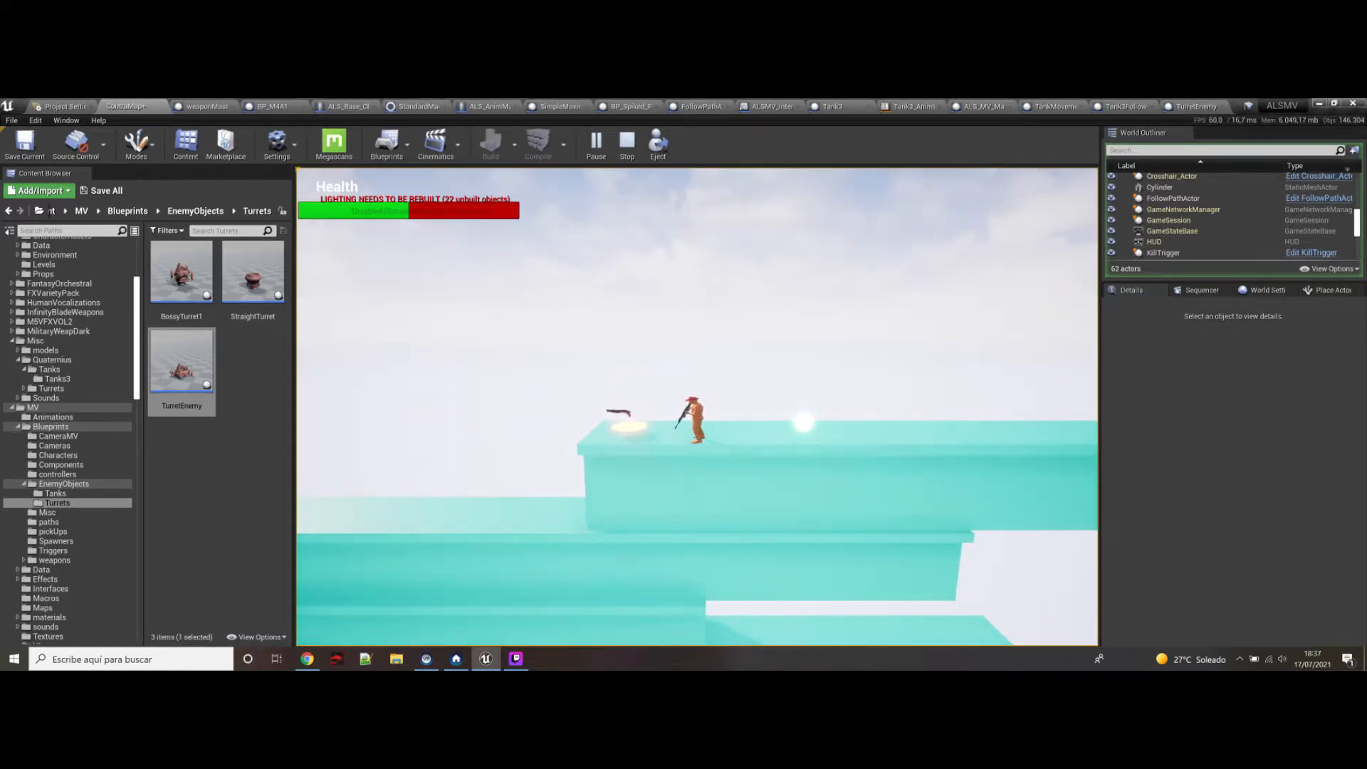
key(a)
key(d)
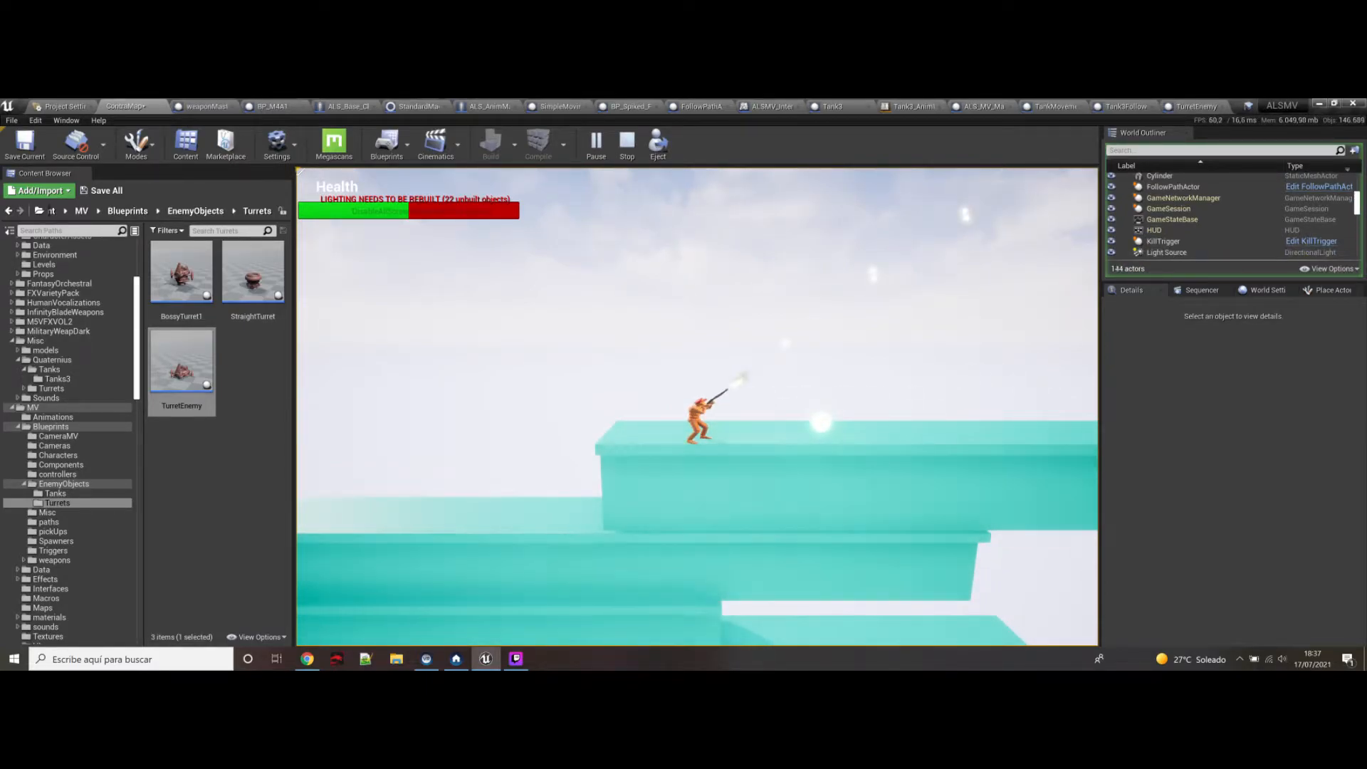
Step: Advance along the top platform firing the new weapon and destroy the turret guarding its far end
key(d)
key(d)
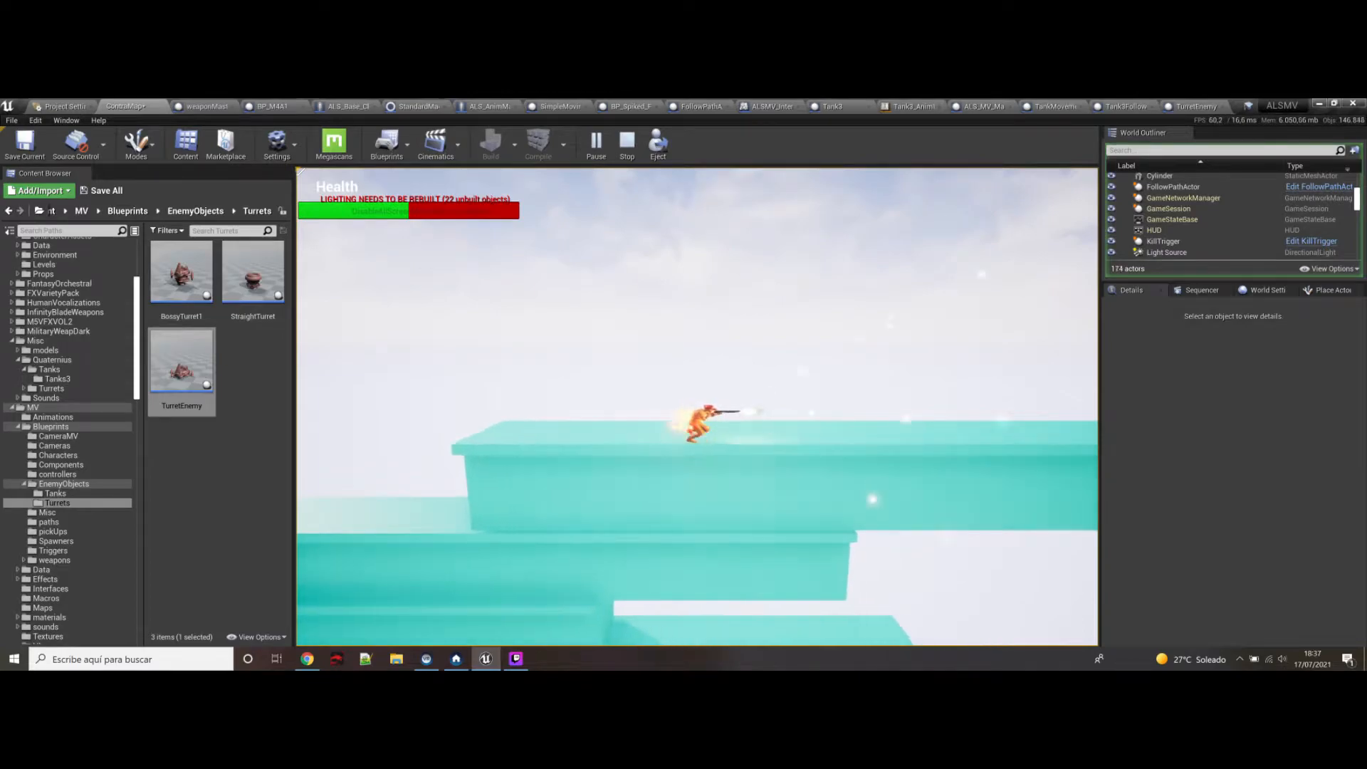
key(d)
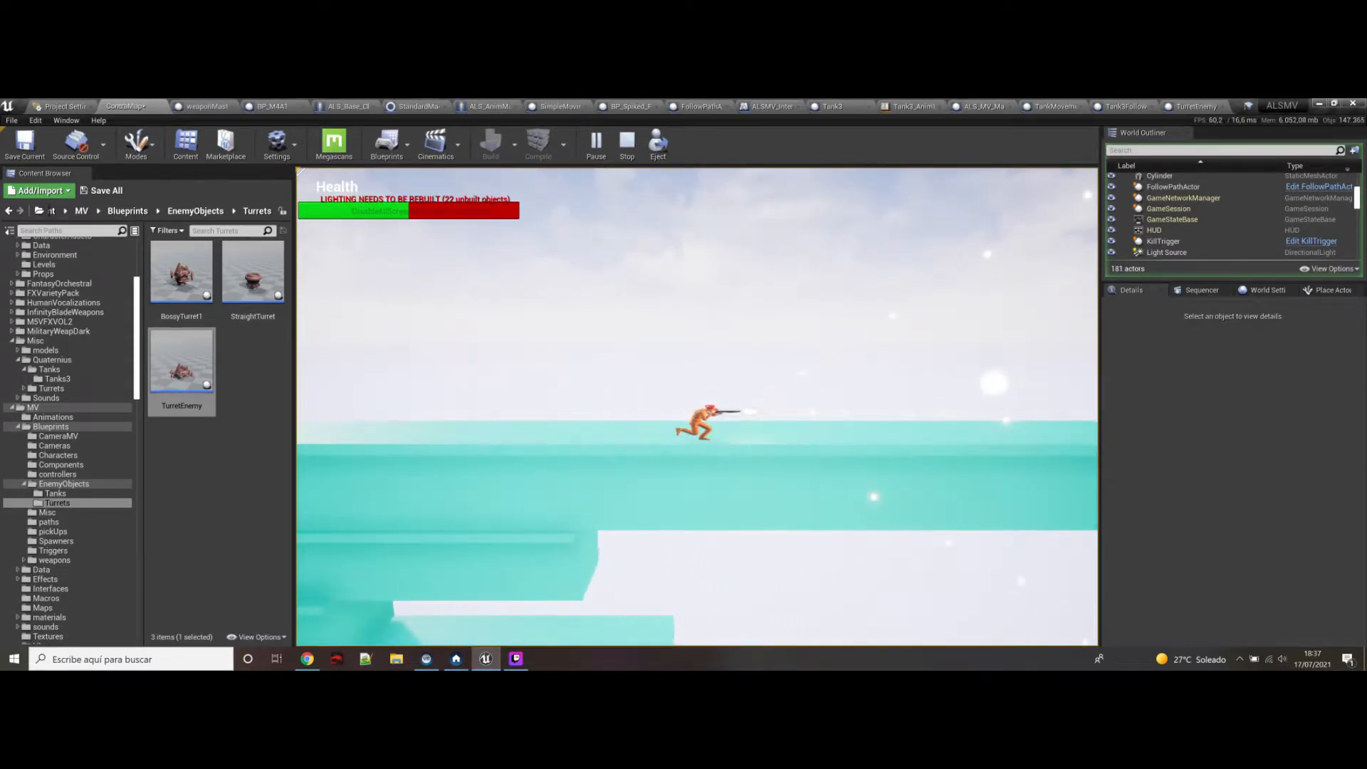
key(space)
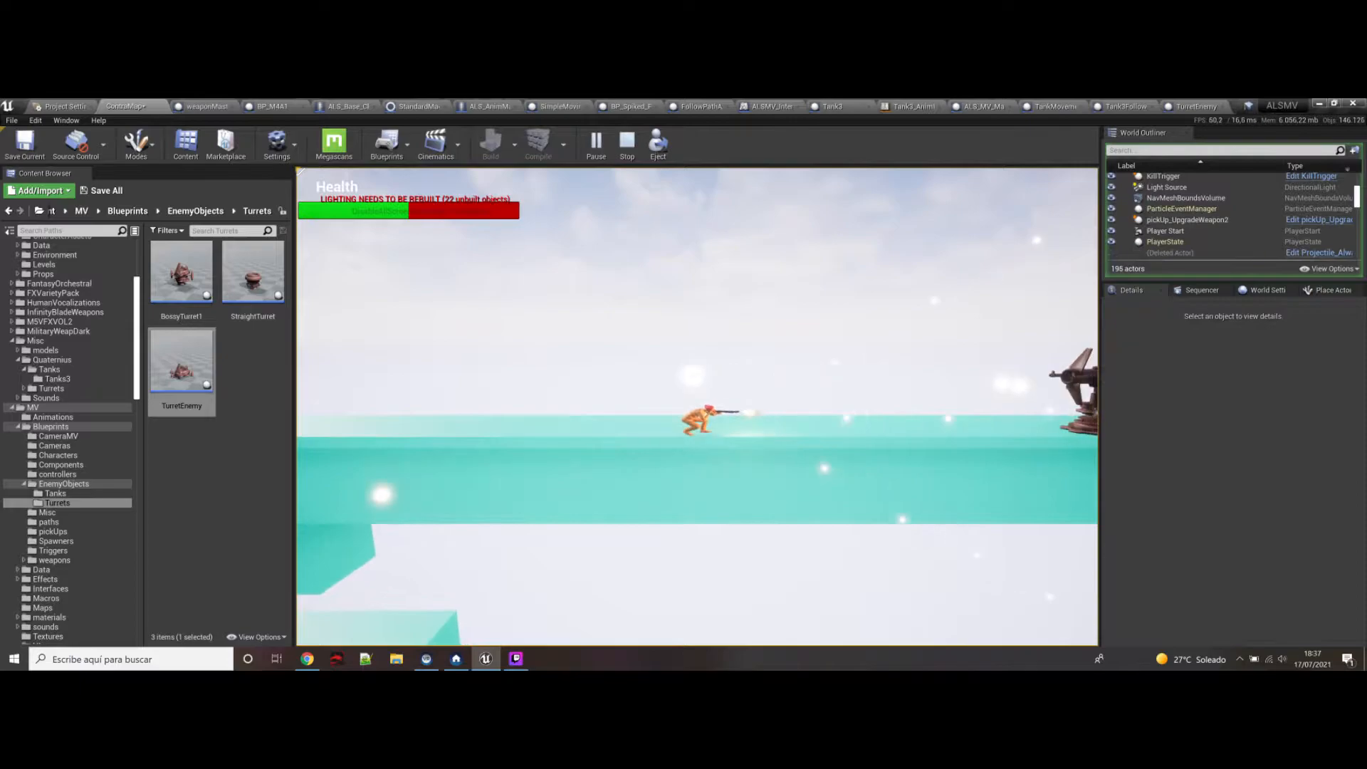
key(d)
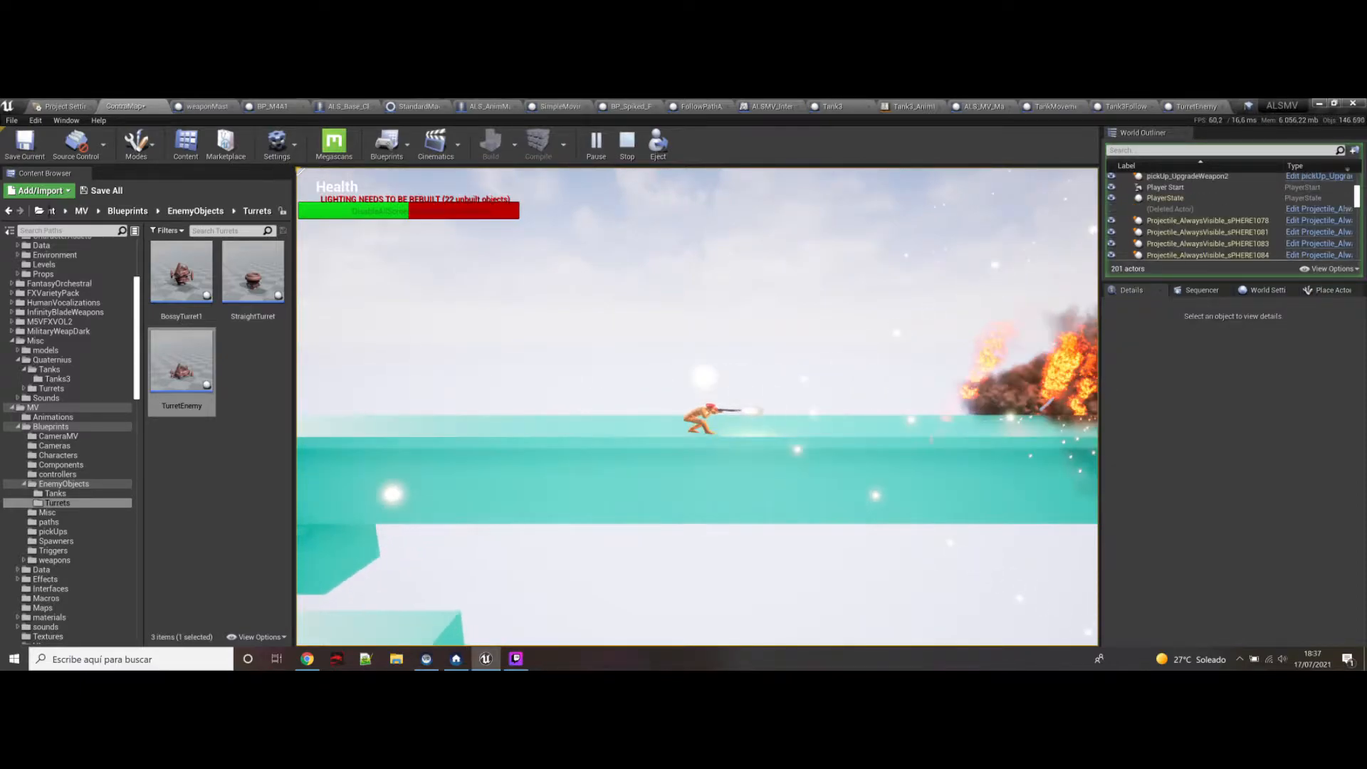
key(space)
key(d)
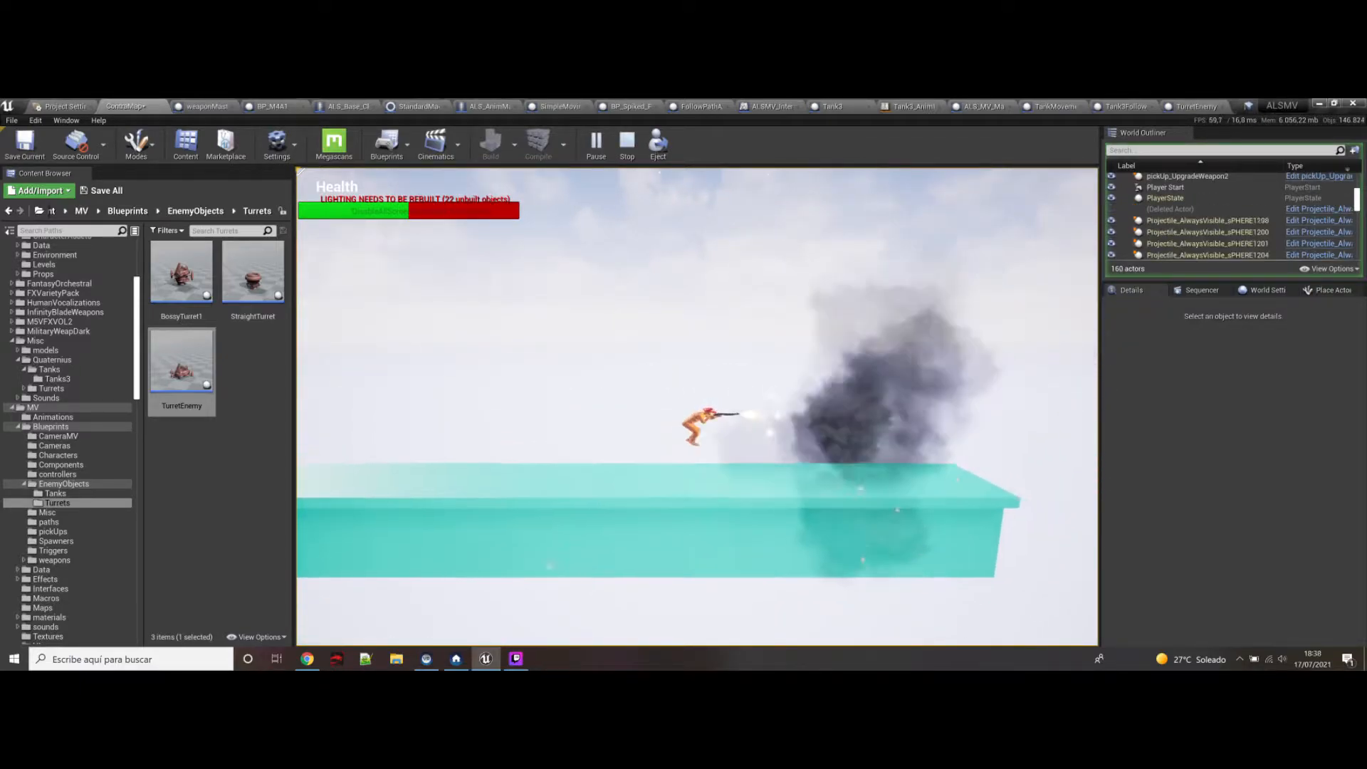
Step: Drop down to the first green ramp and climb it while shooting the checkered rolling stones
key(d)
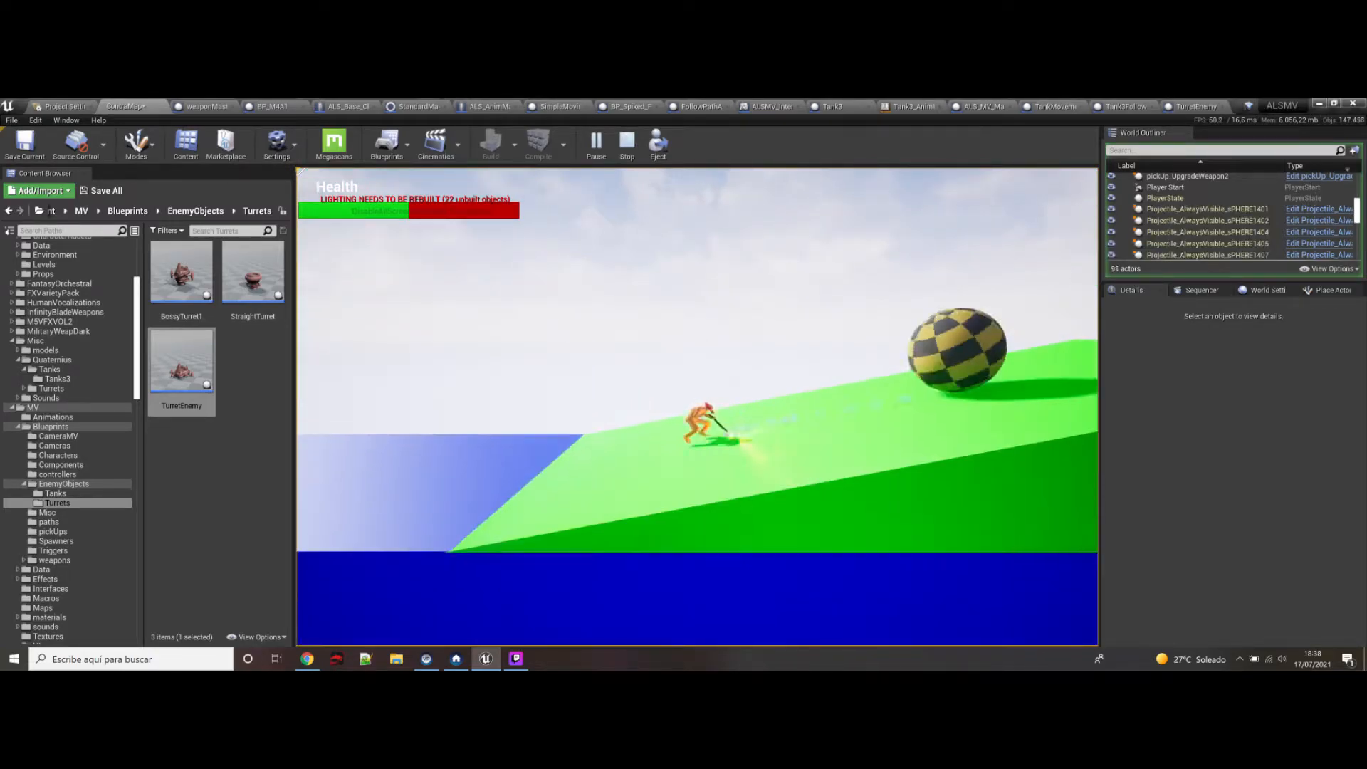
key(space)
key(d)
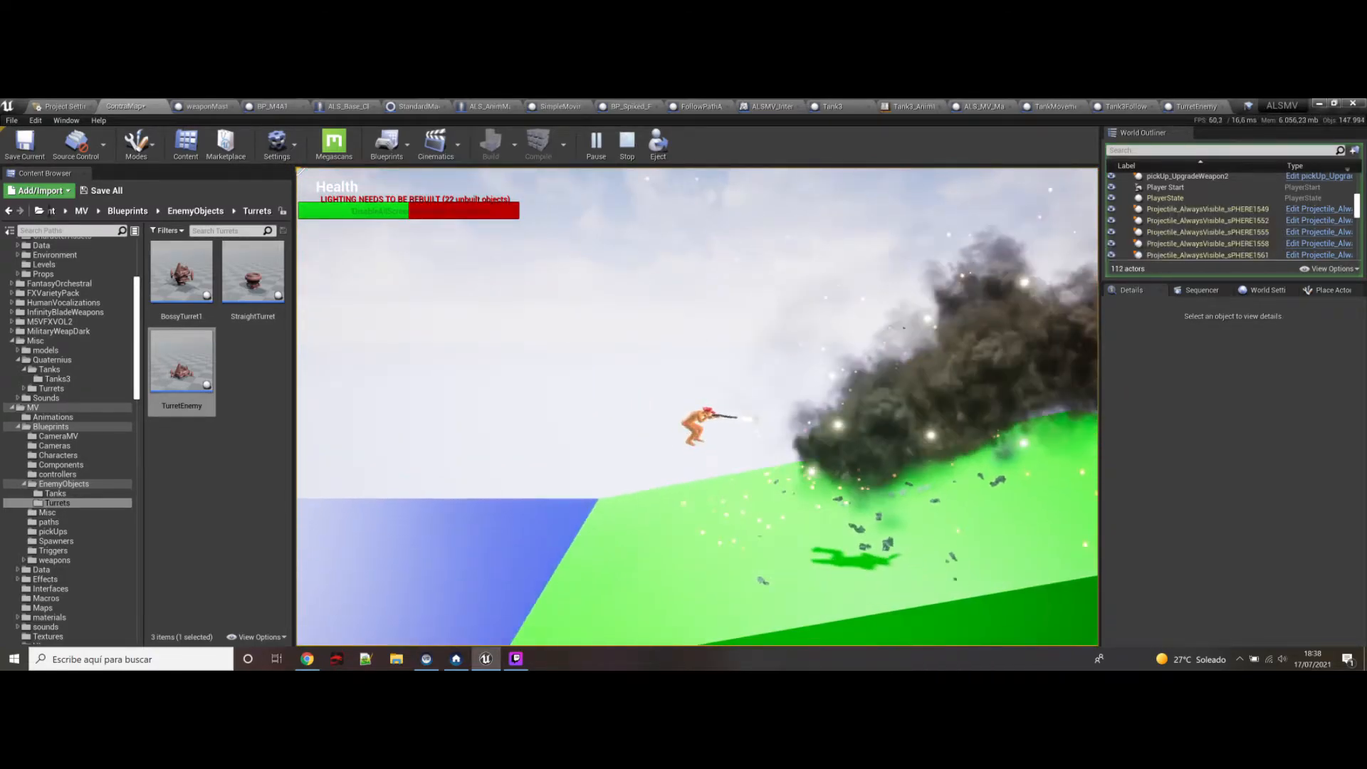
key(a)
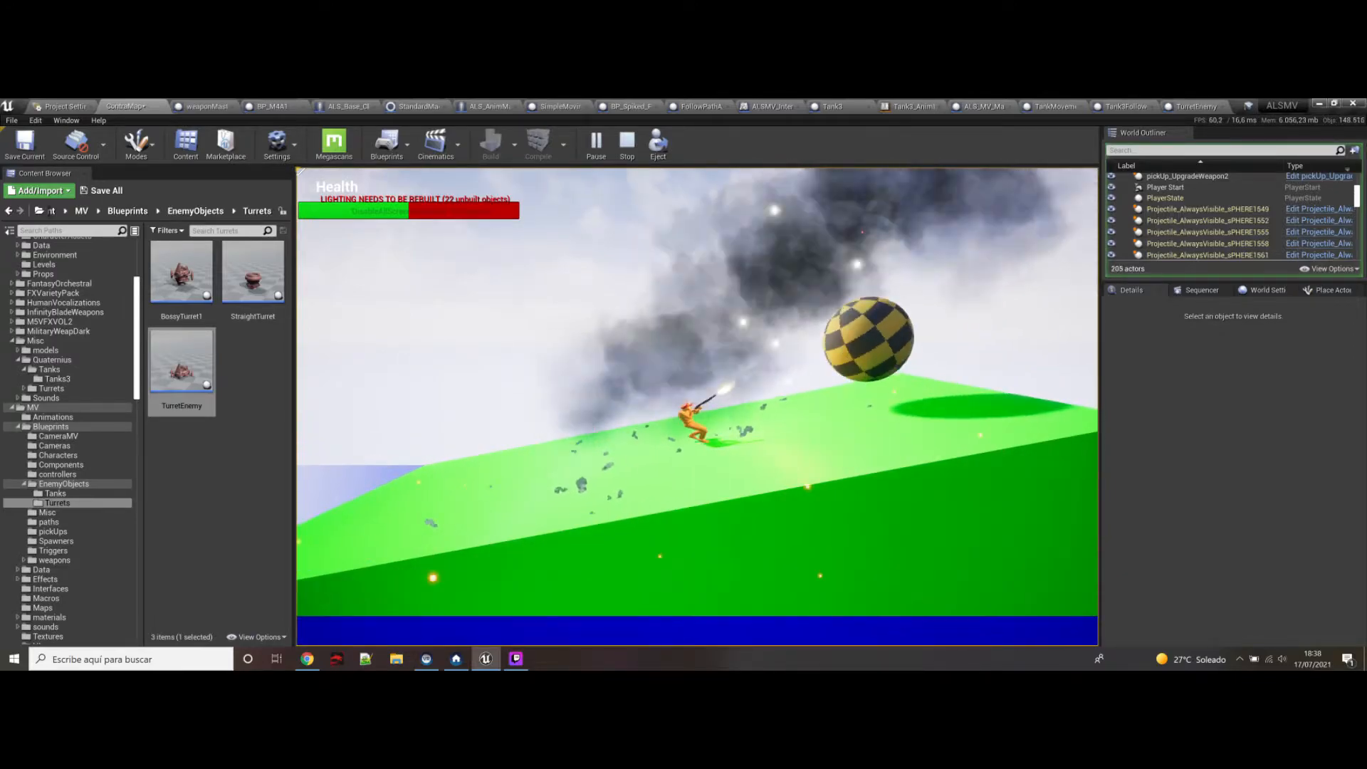
key(d)
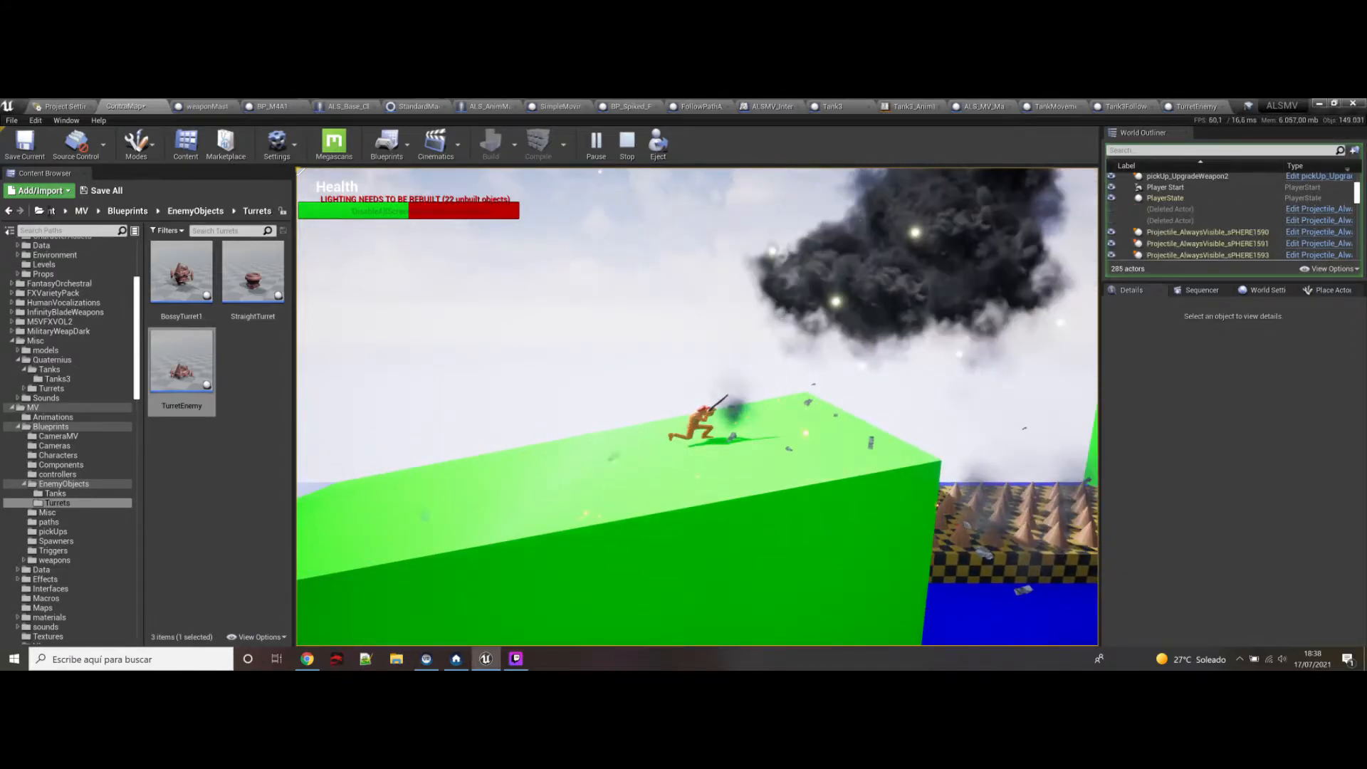
Step: Hold position near the crest of the green ramp and keep shooting diagonally upward at the incoming rolling stones
key(a)
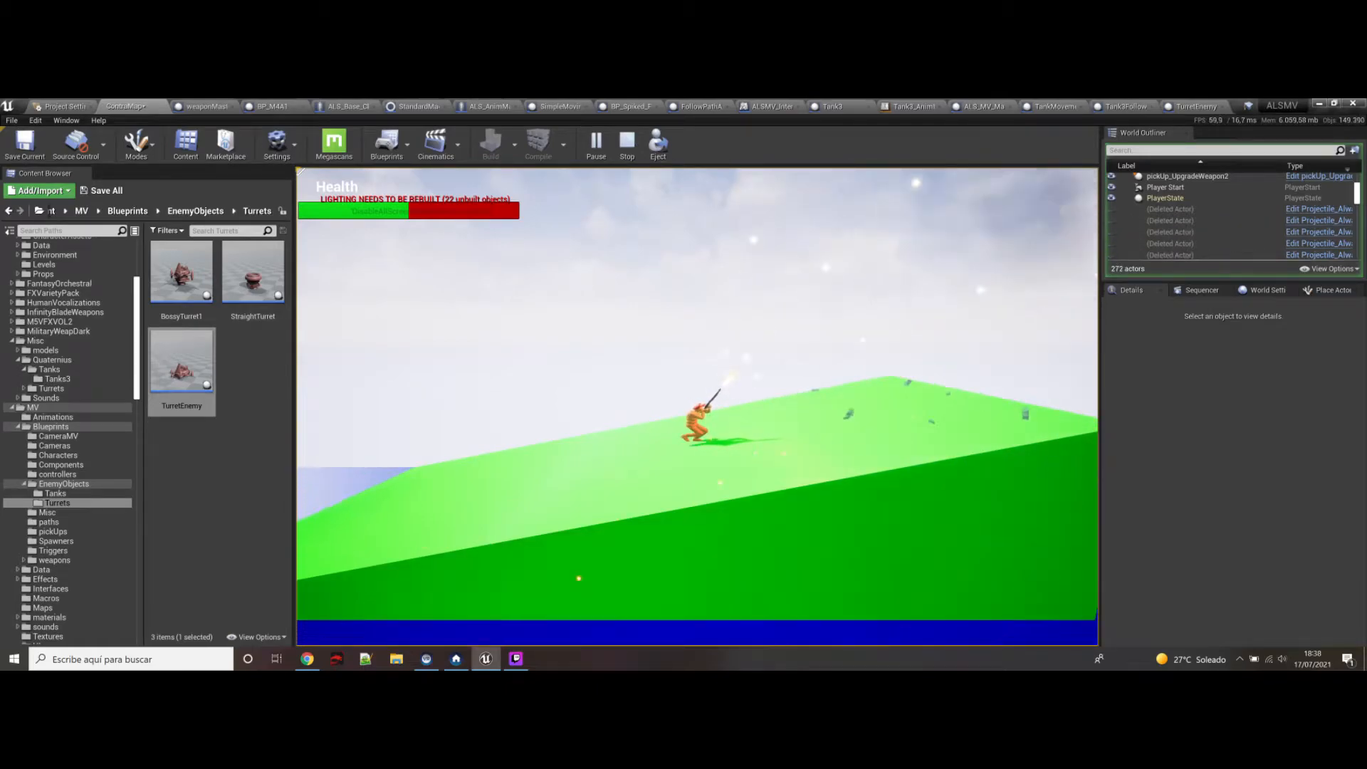
key(d)
key(d)
key(a)
key(d)
key(d)
key(w)
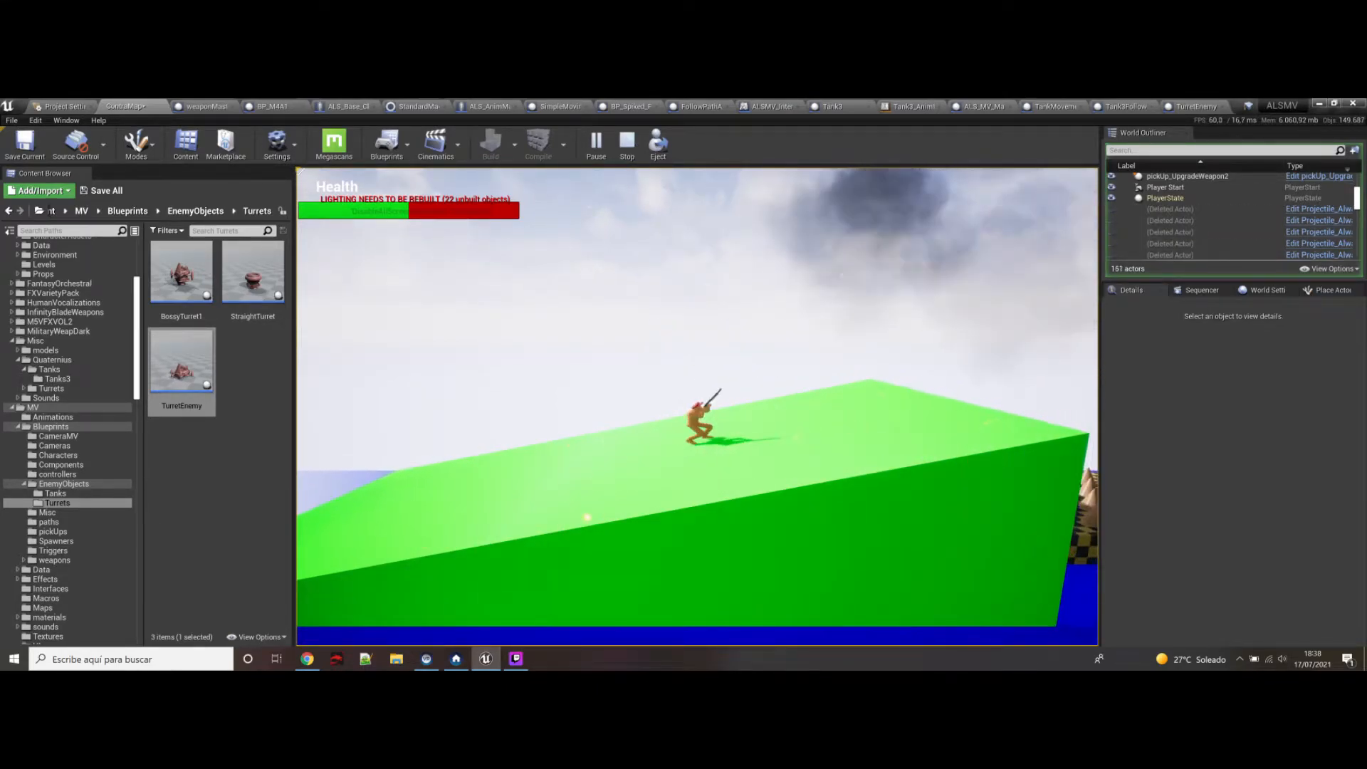
key(d)
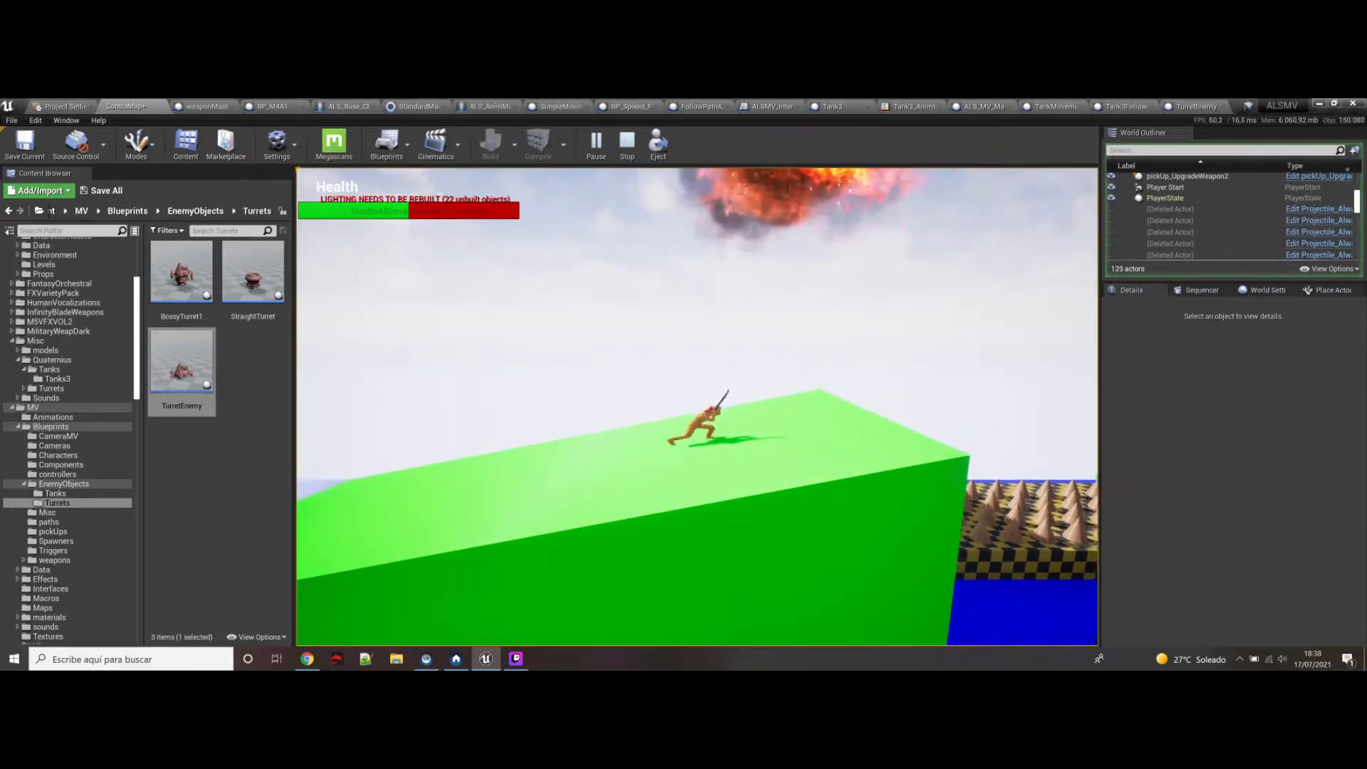
Step: Drop from the ramp onto the spiked floor, cross it and jump up to the opposite green ramp
key(space)
key(d)
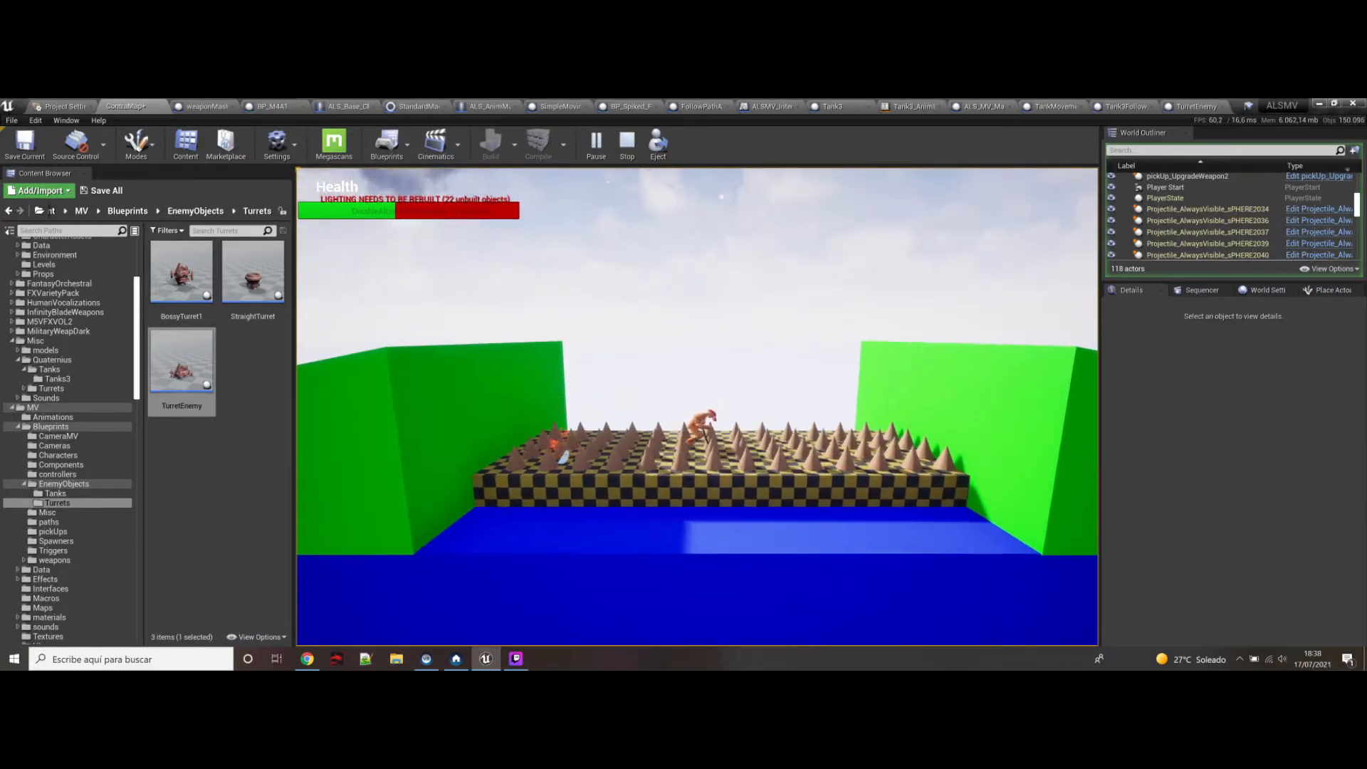
key(space)
key(d)
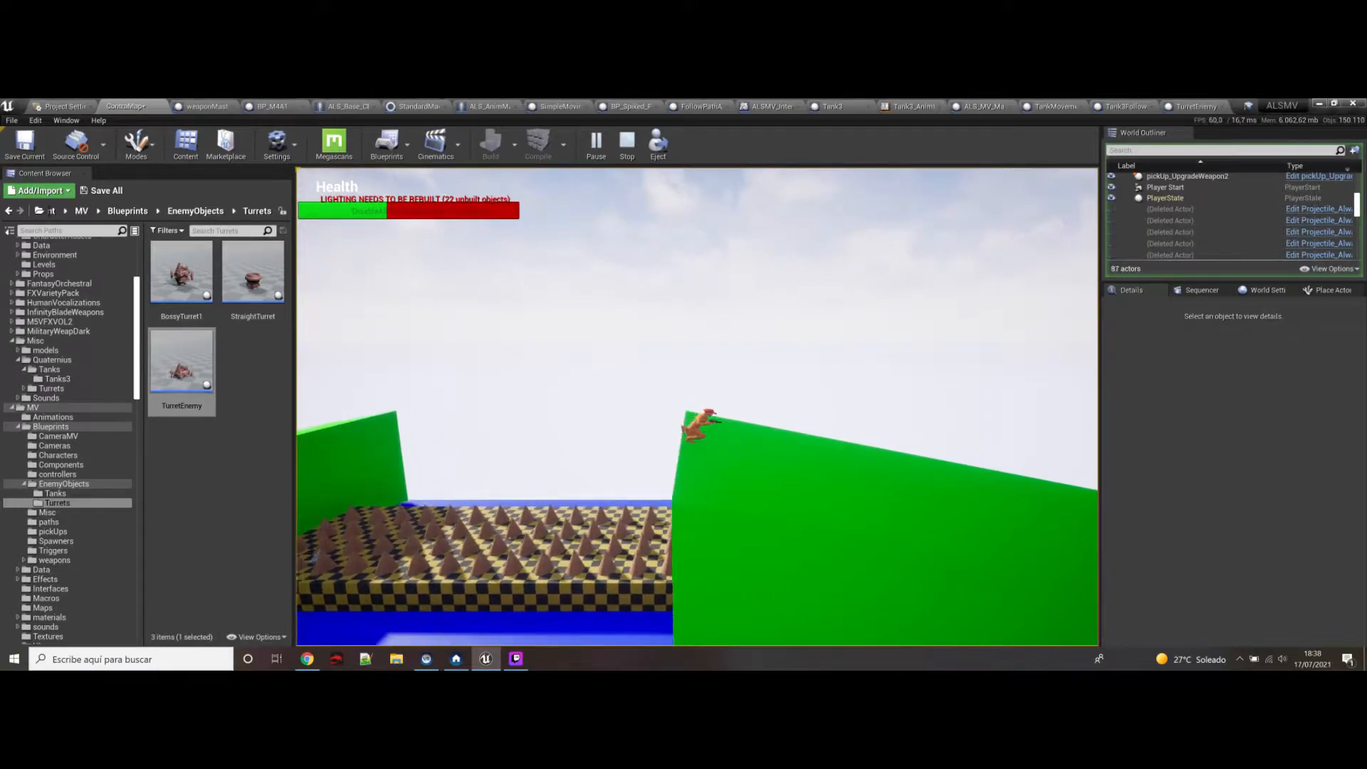
Step: Jump back and forth over the spiked pit between the green ramps, cross to the far ramp and stop the play session
key(a)
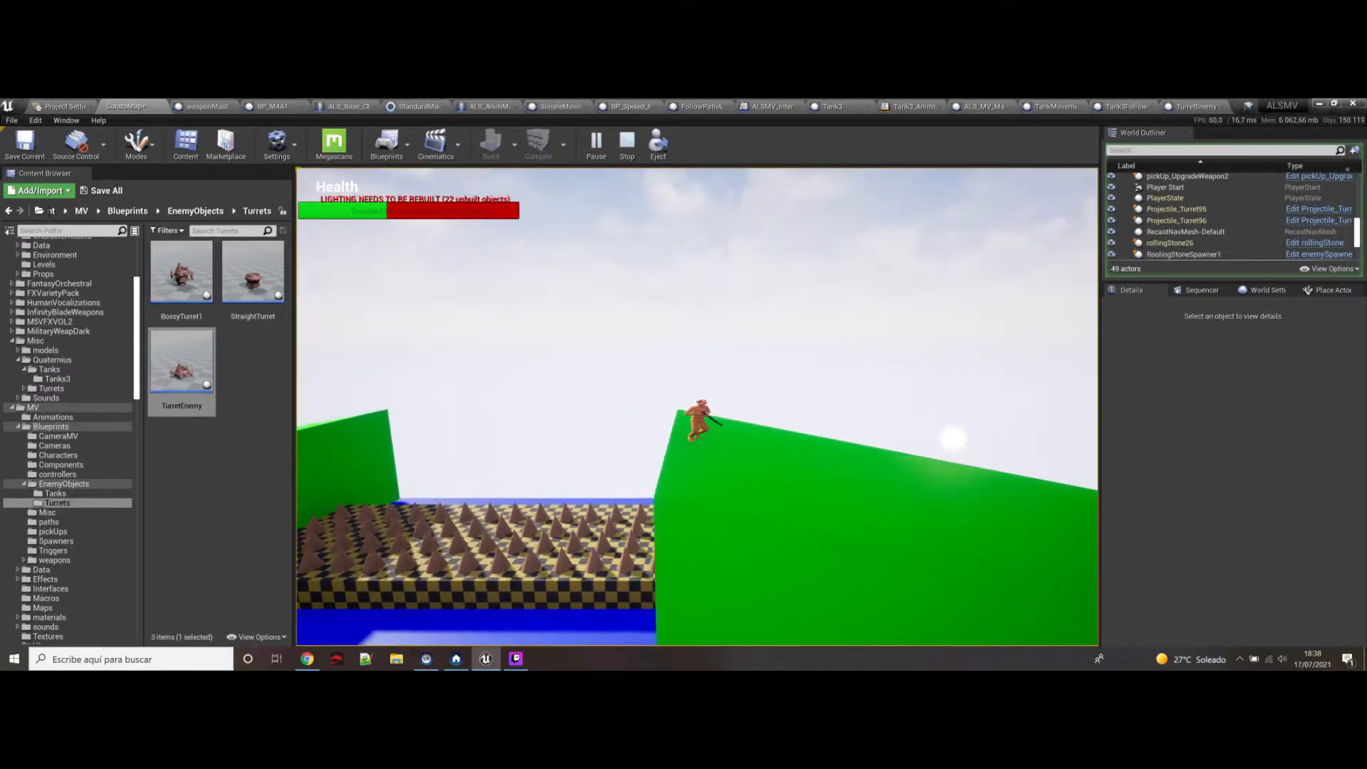
key(space)
key(d)
key(a)
key(space)
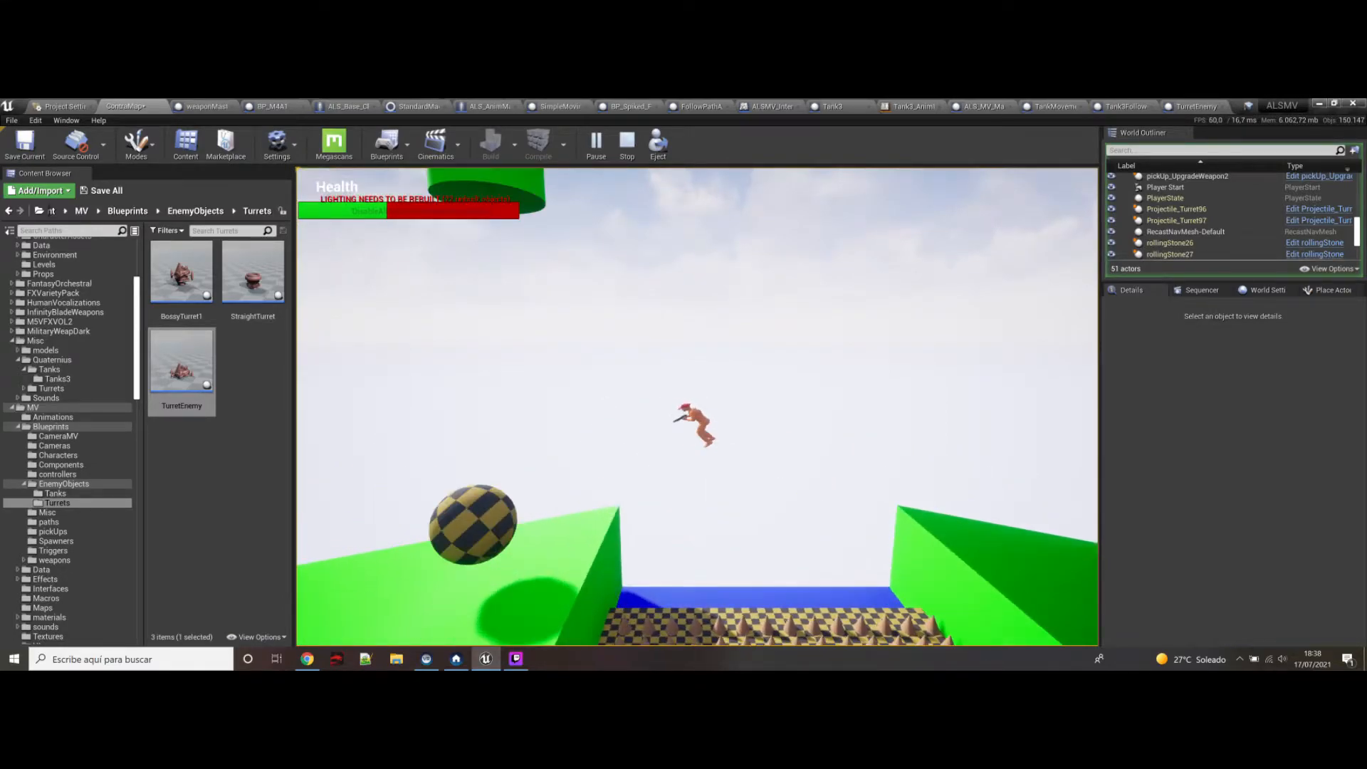
key(d)
key(space)
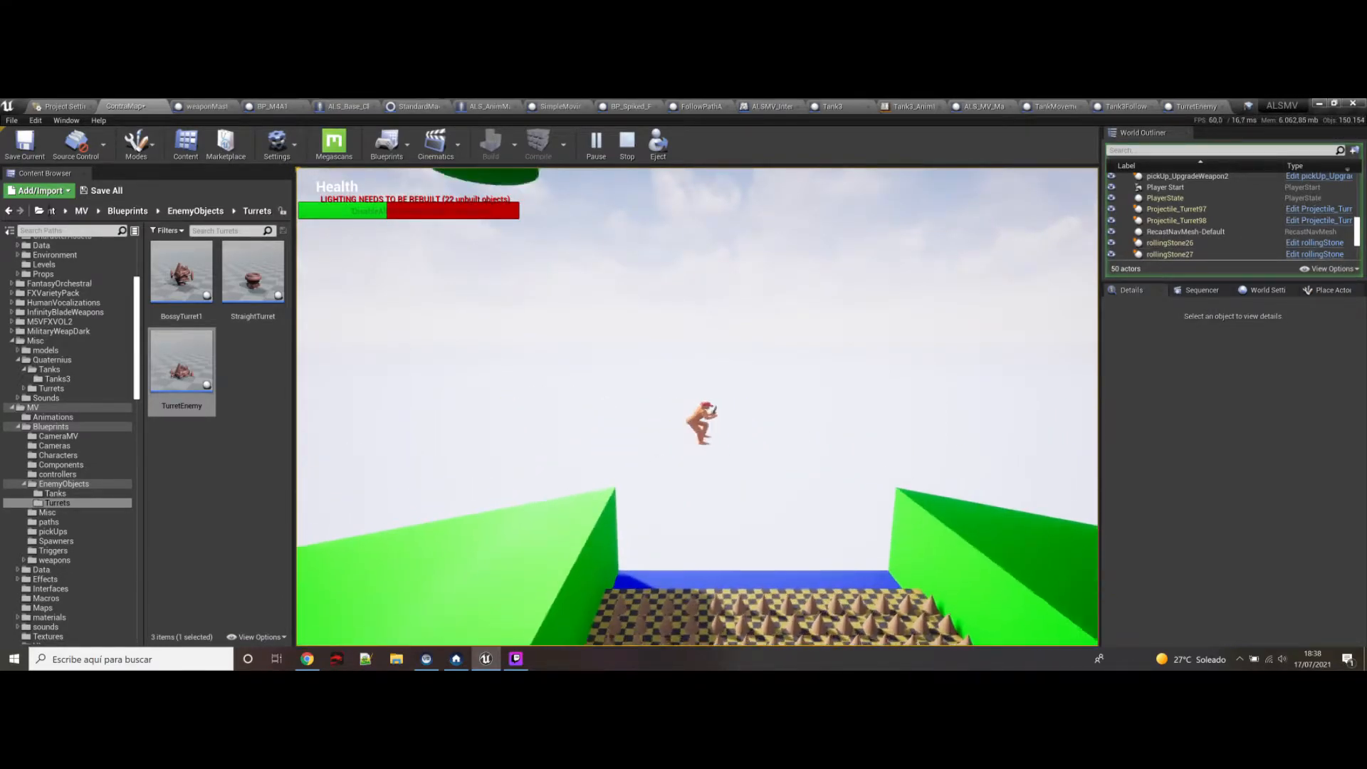
key(a)
key(space)
key(d)
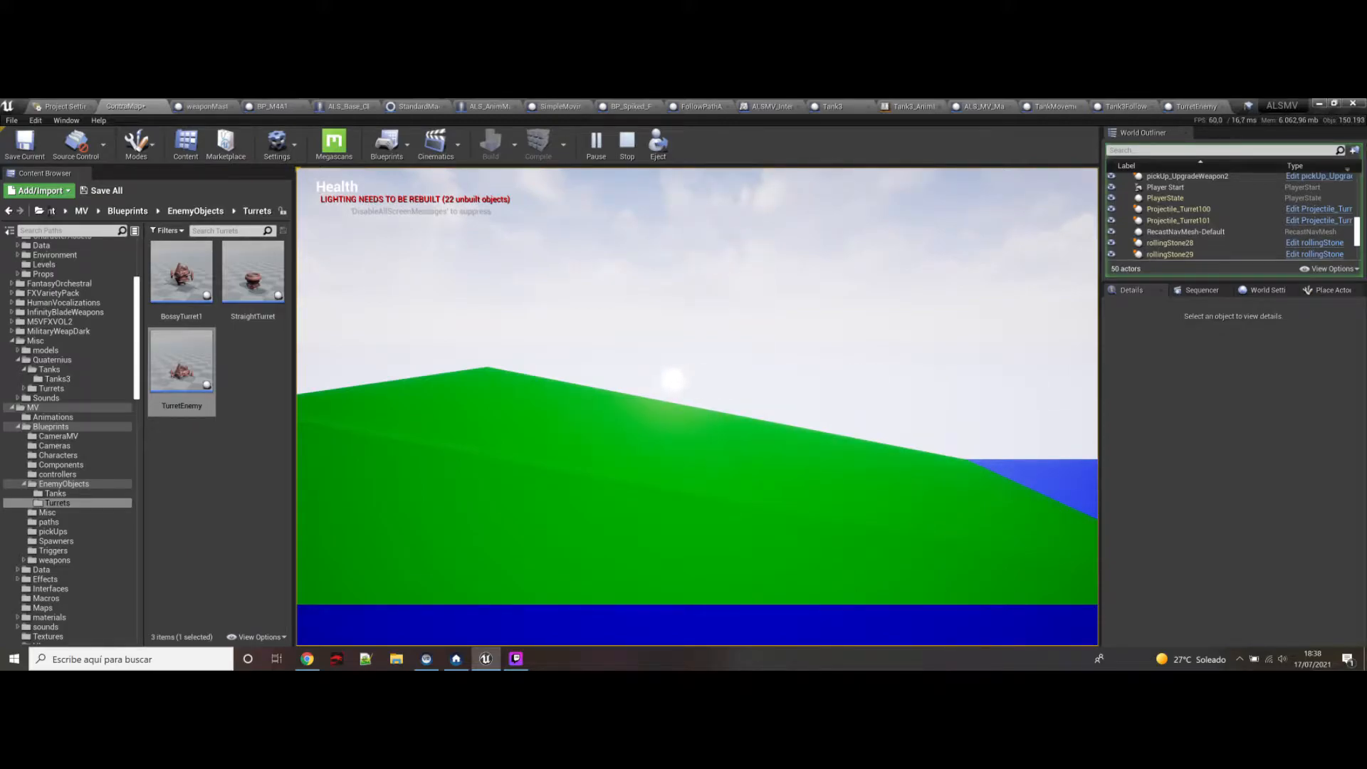
key(Escape)
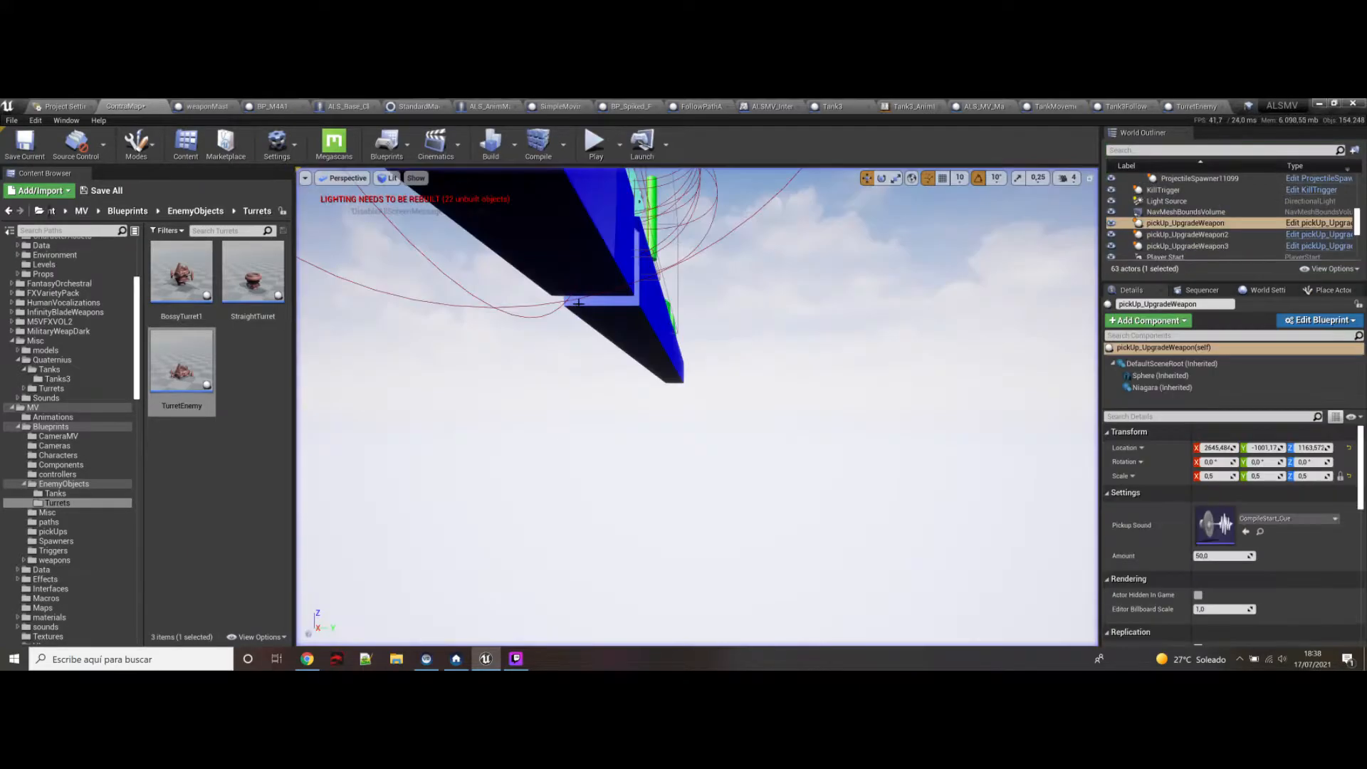
Step: Select the Tank3FollowPath tank at the far end of the blue floor and examine it up close with its movement path
key(e)
right_drag(697, 405, 530, 456)
key(w)
key(d)
key(d)
key(w)
key(w)
key(e)
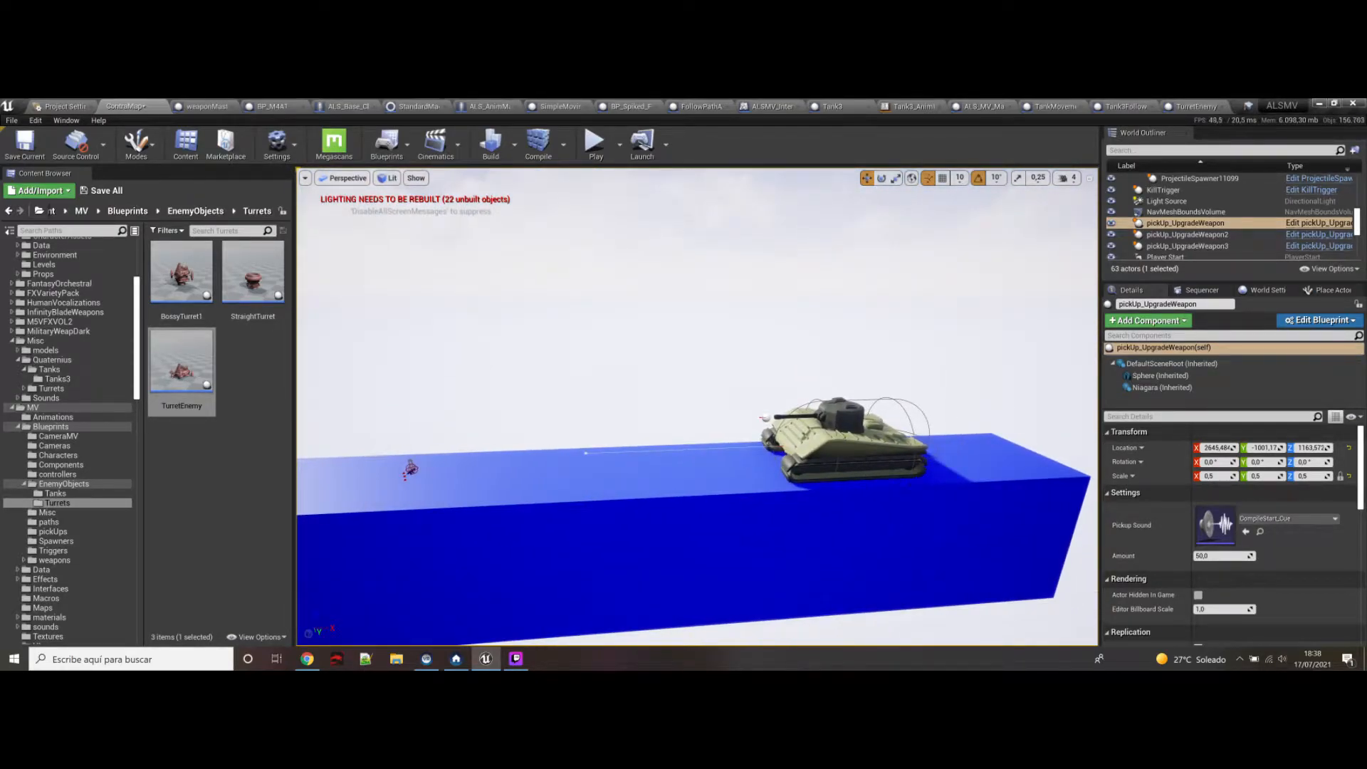
click(817, 433)
right_drag(787, 441, 879, 456)
key(w)
key(e)
key(a)
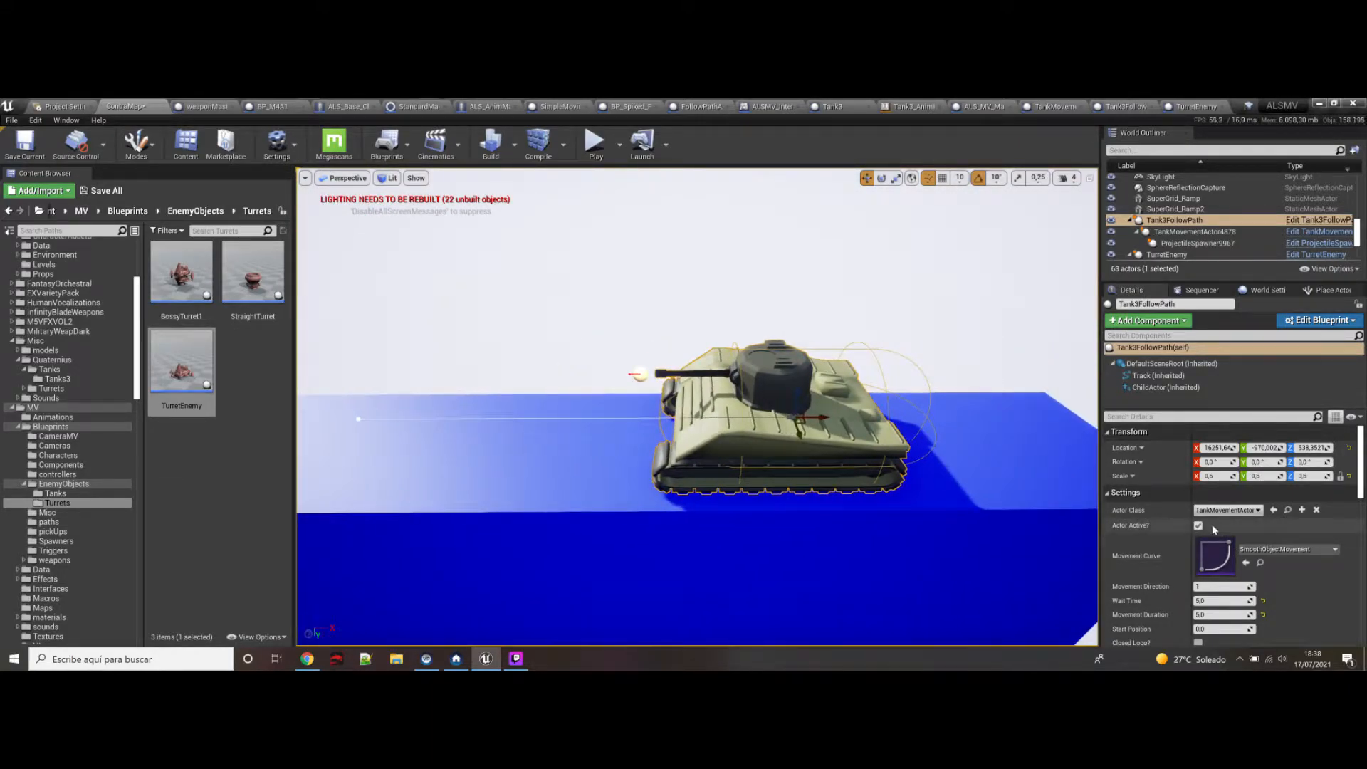
Step: Play from the blue floor beside the green ramp, run to the tank, back away from it with the rifle ready and stop the session
right_drag(775, 438, 685, 420)
key(a)
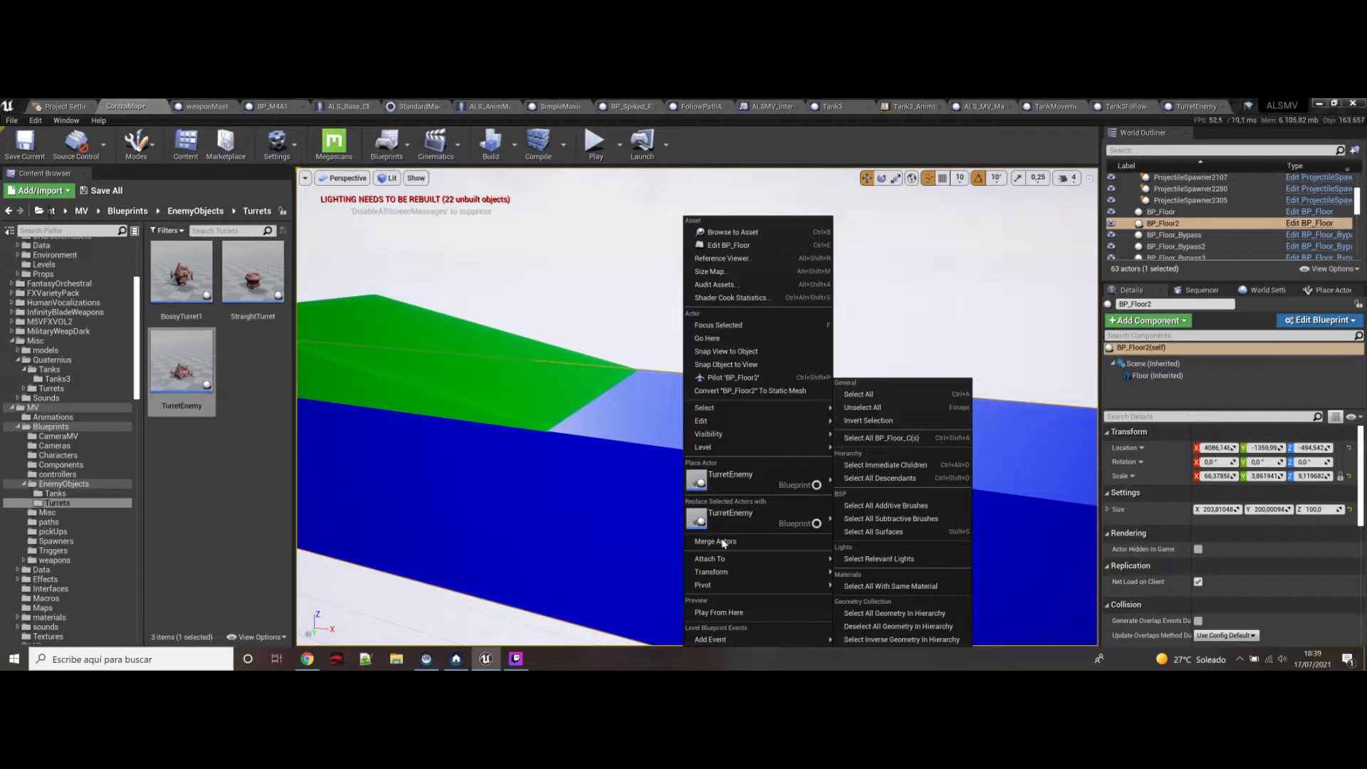
click(718, 612)
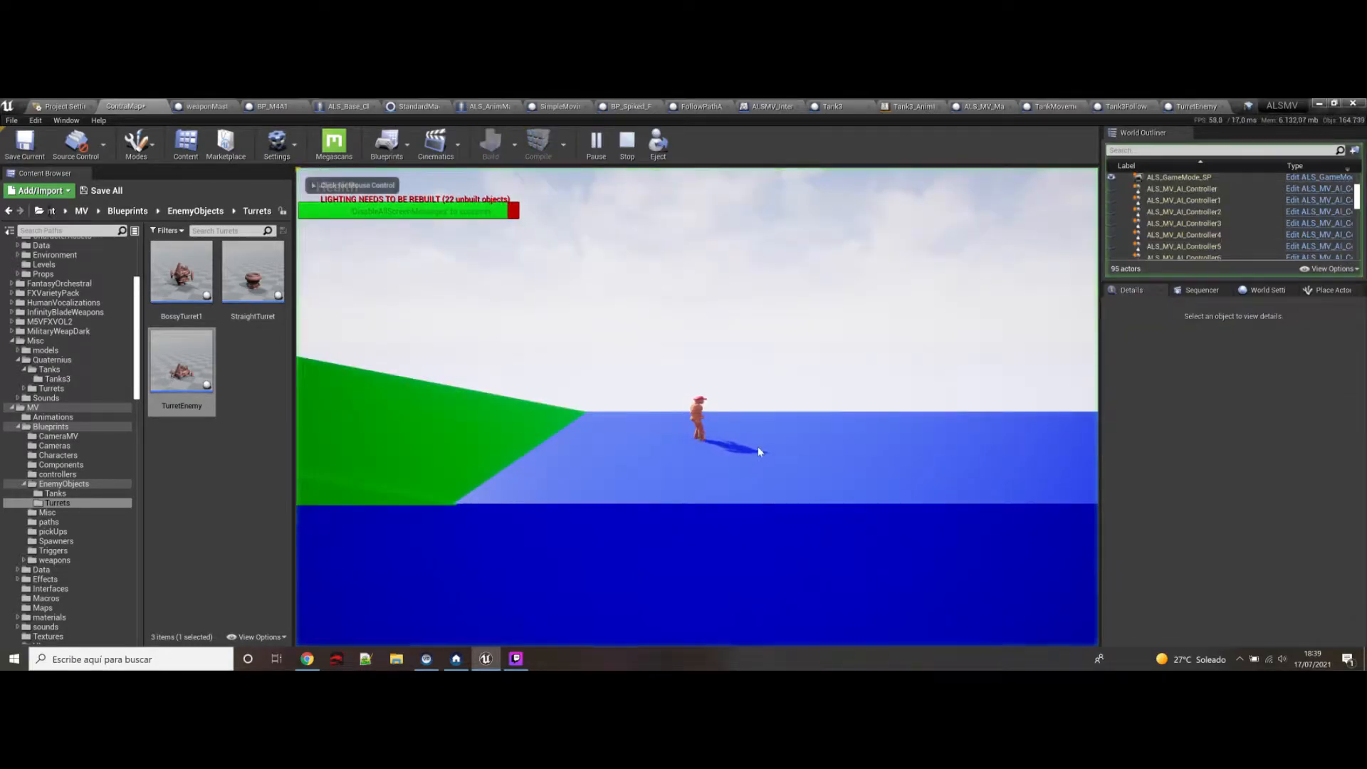
key(d)
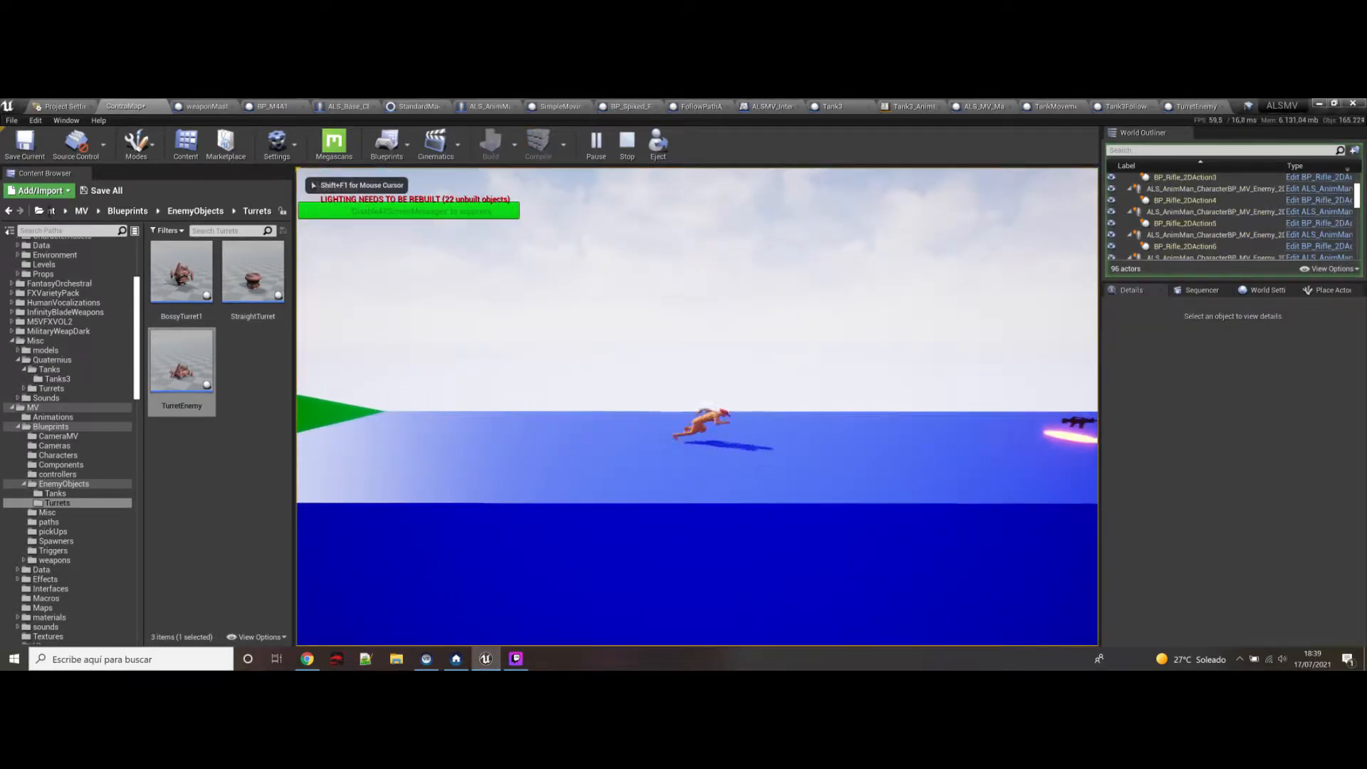
key(alt)
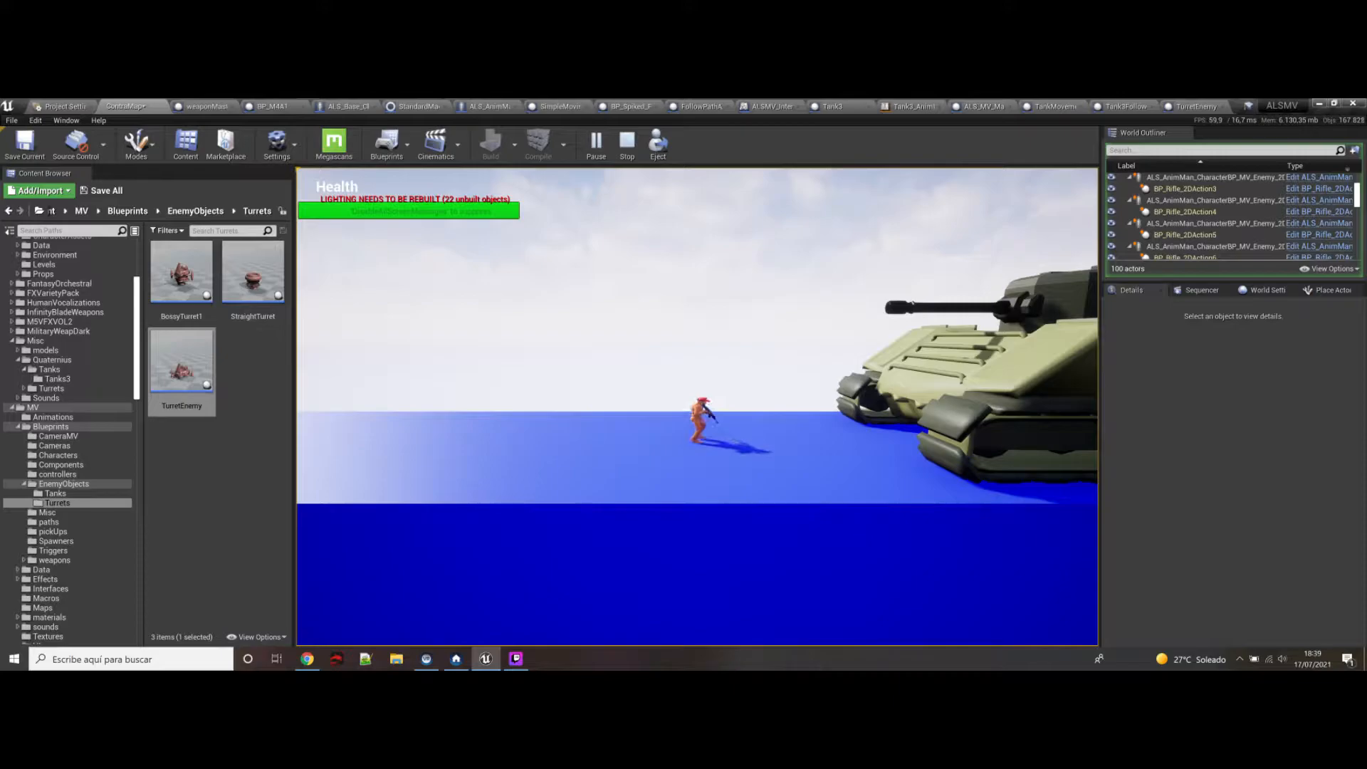
key(a)
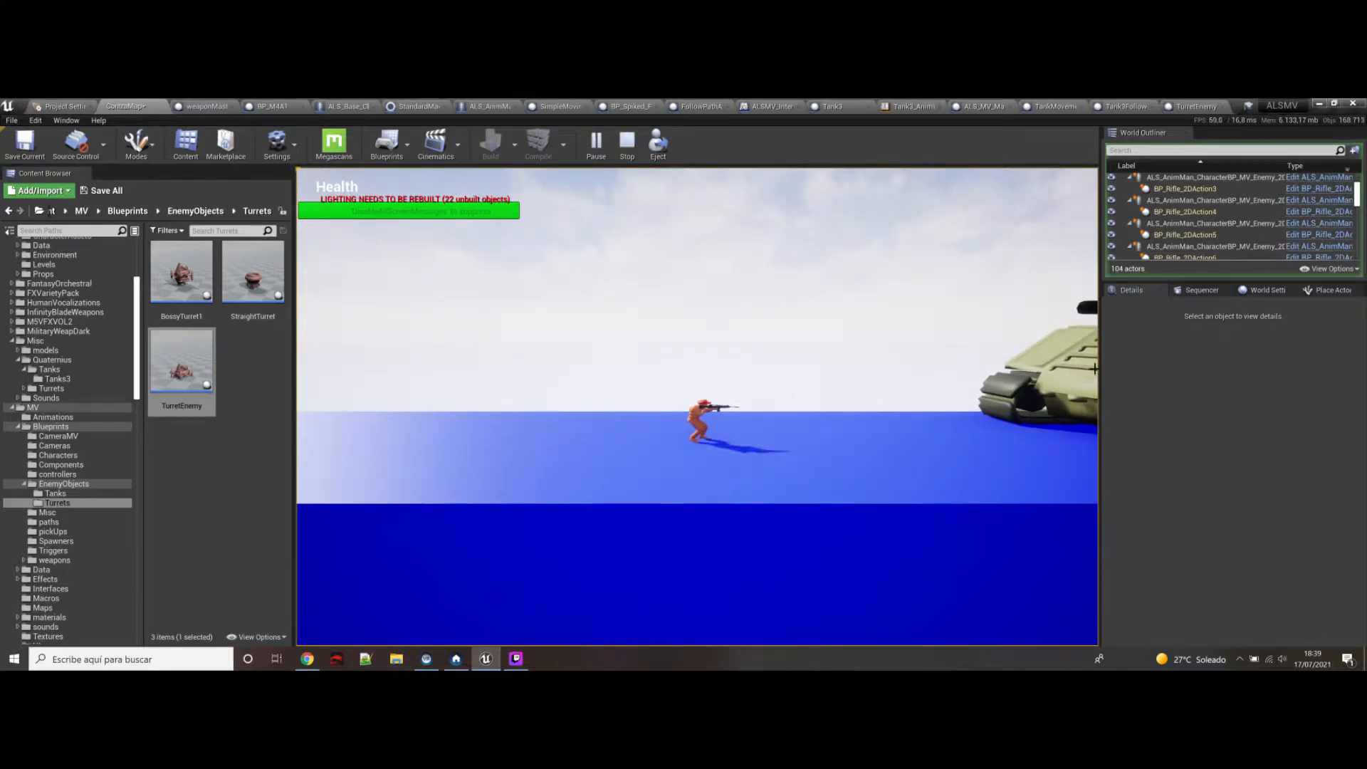
key(Escape)
Step: Select the Tank3FollowPath tank on the blue floor and open its blueprint
key(d)
right_drag(952, 390, 958, 382)
click(951, 408)
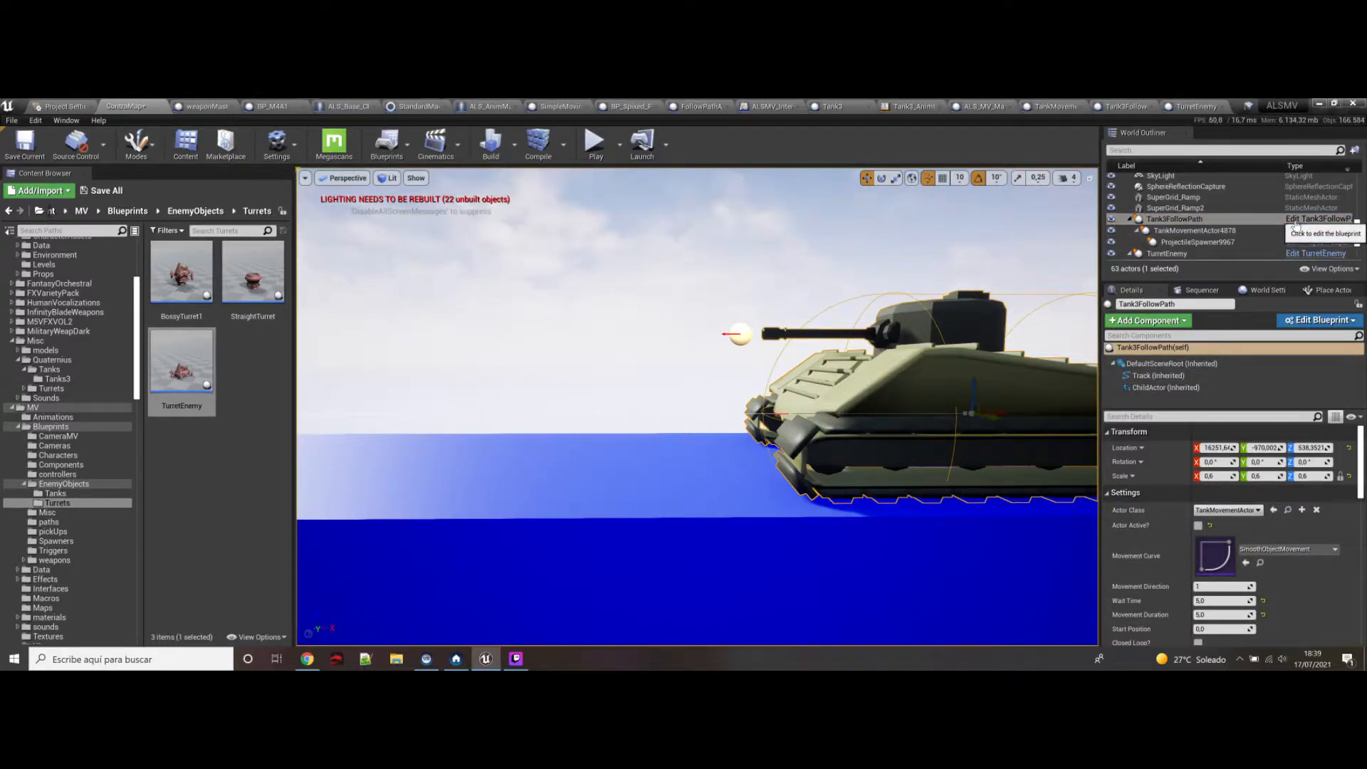
click(1294, 221)
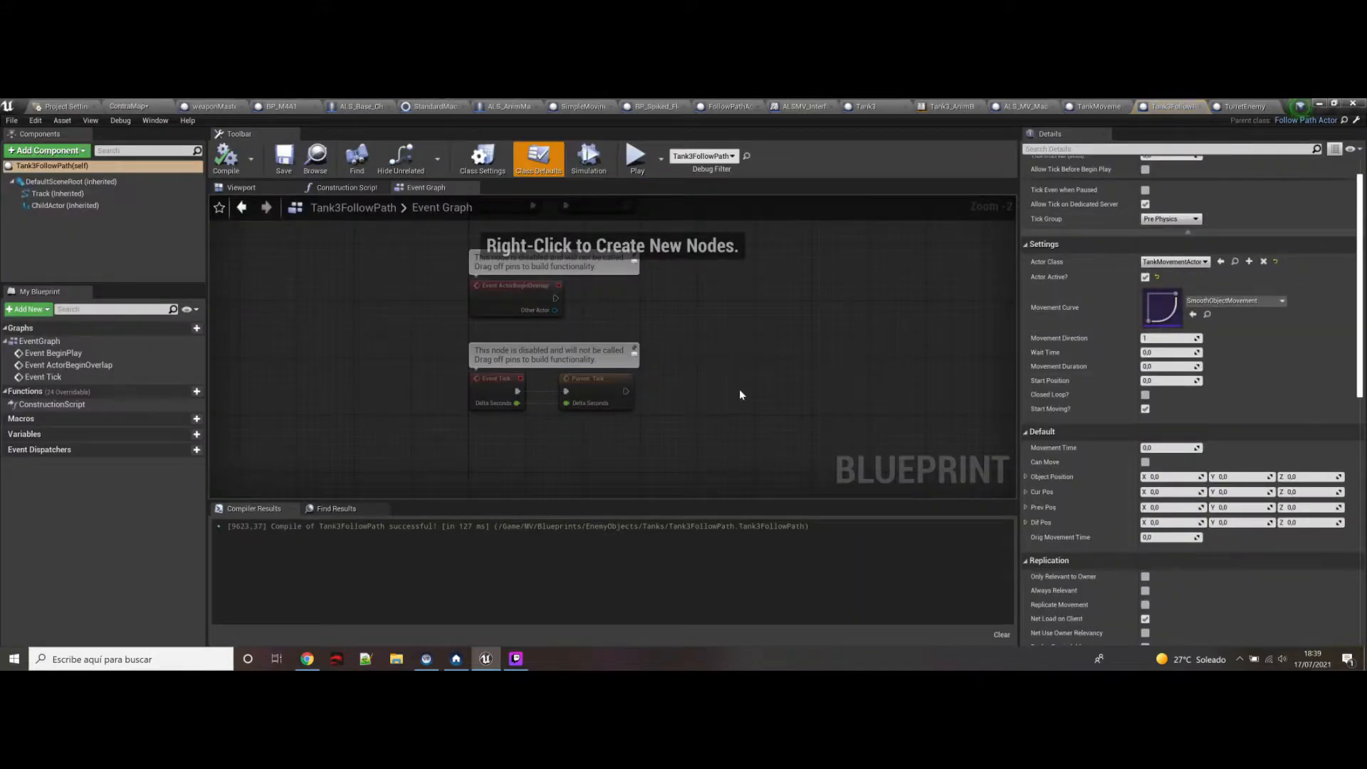
Step: Set the Child Actor Class of the inherited ChildActor component to TankMovementActor
click(67, 205)
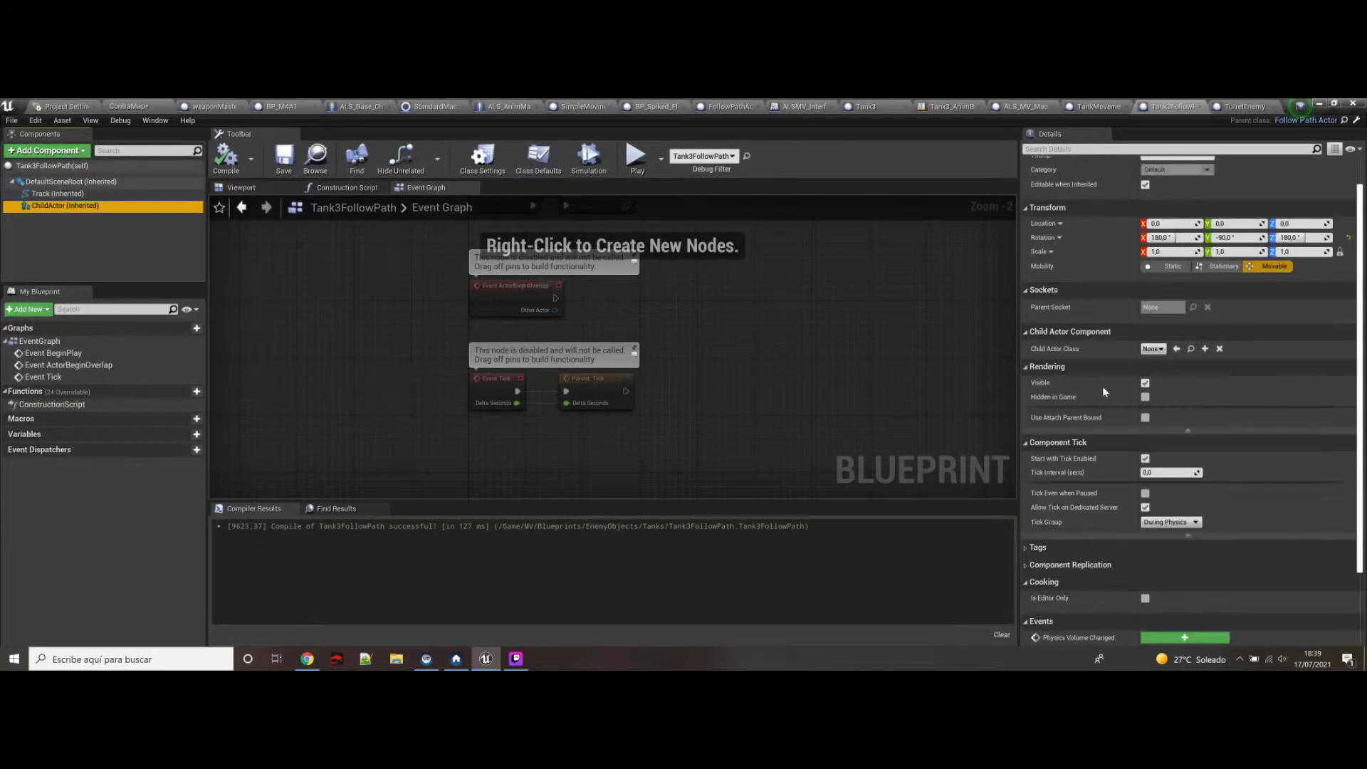
click(1153, 349)
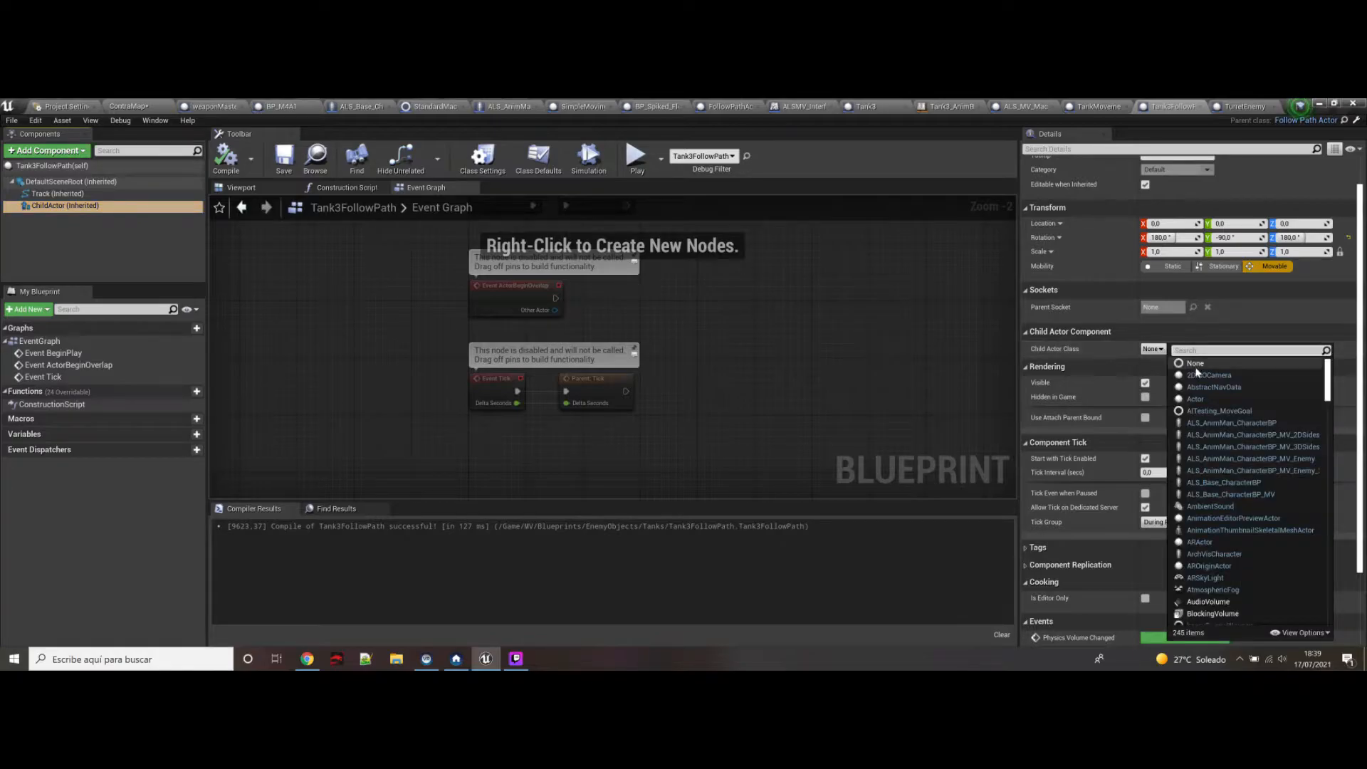
text(TANK)
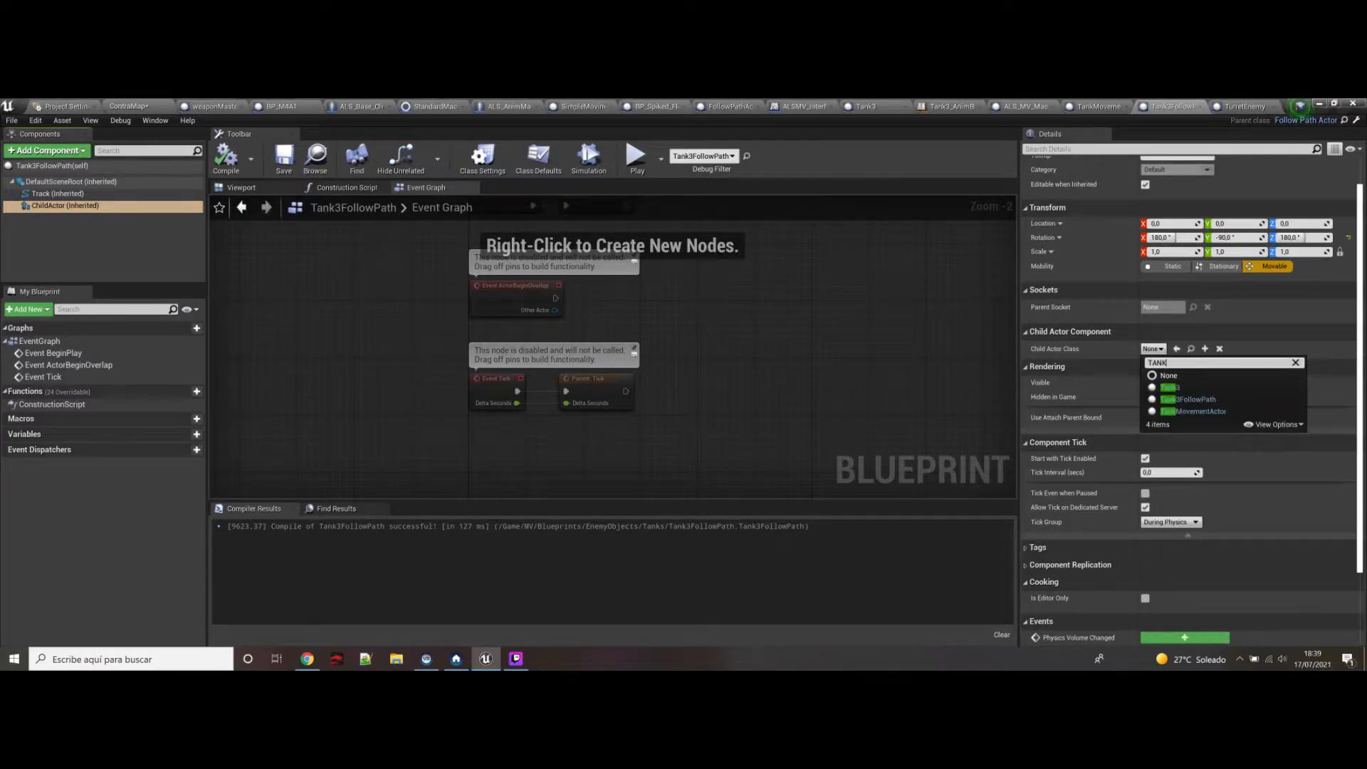
click(1203, 411)
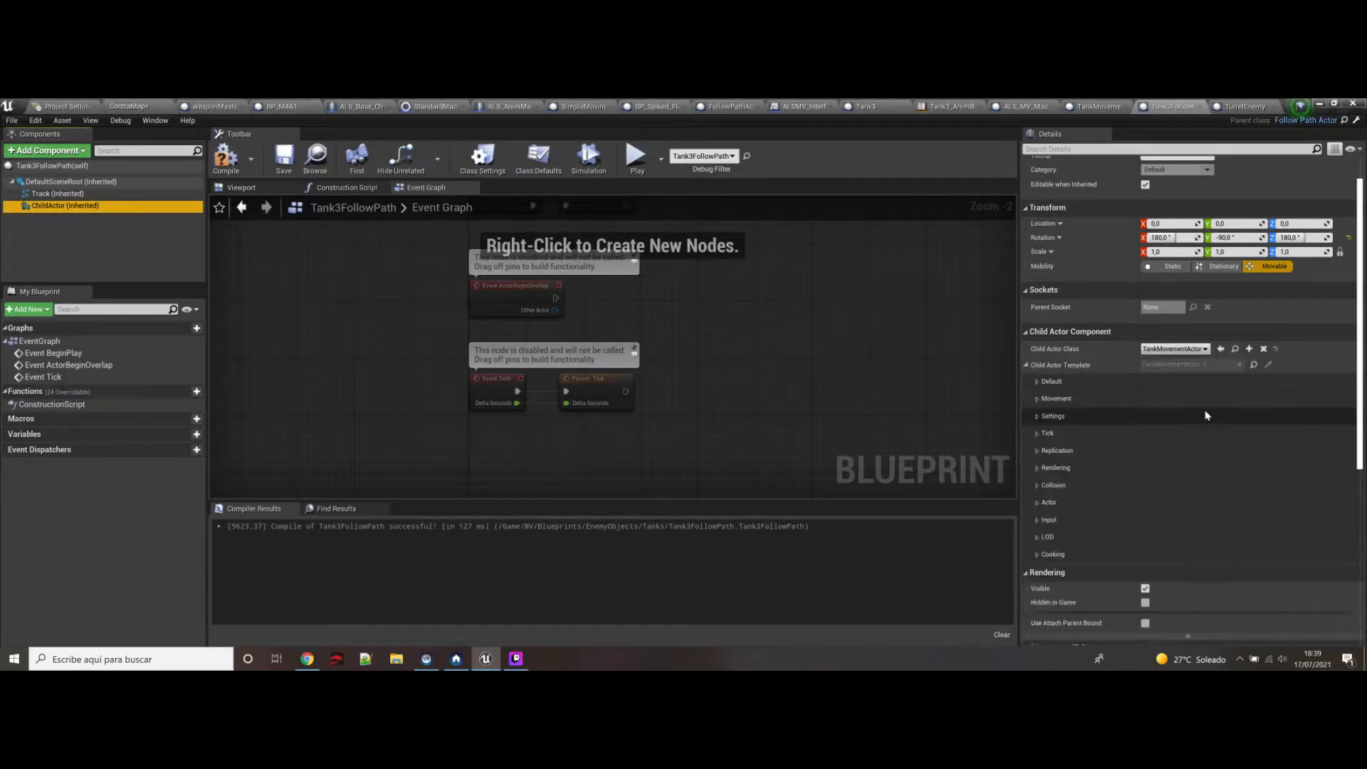
Step: Examine the Settings, movement and Default values in the ChildActor's template
click(1036, 417)
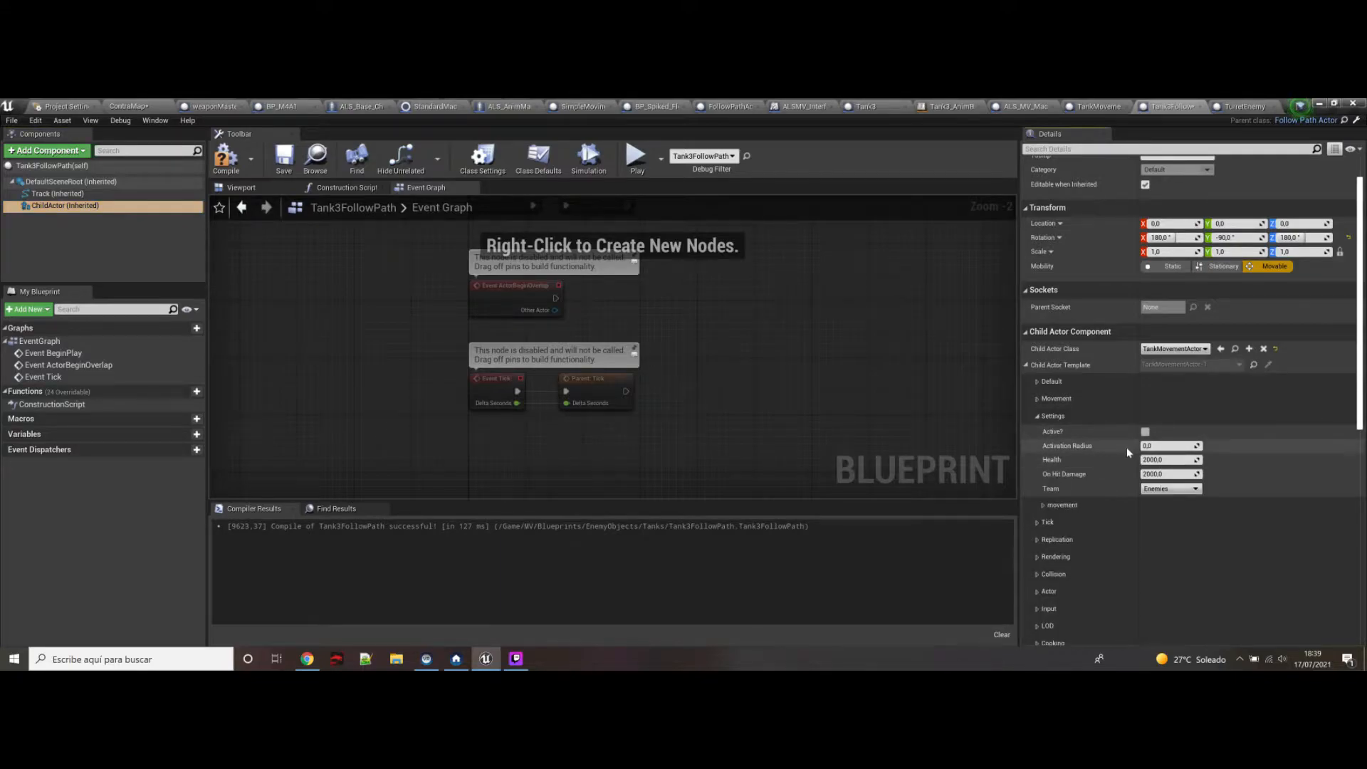
click(1043, 505)
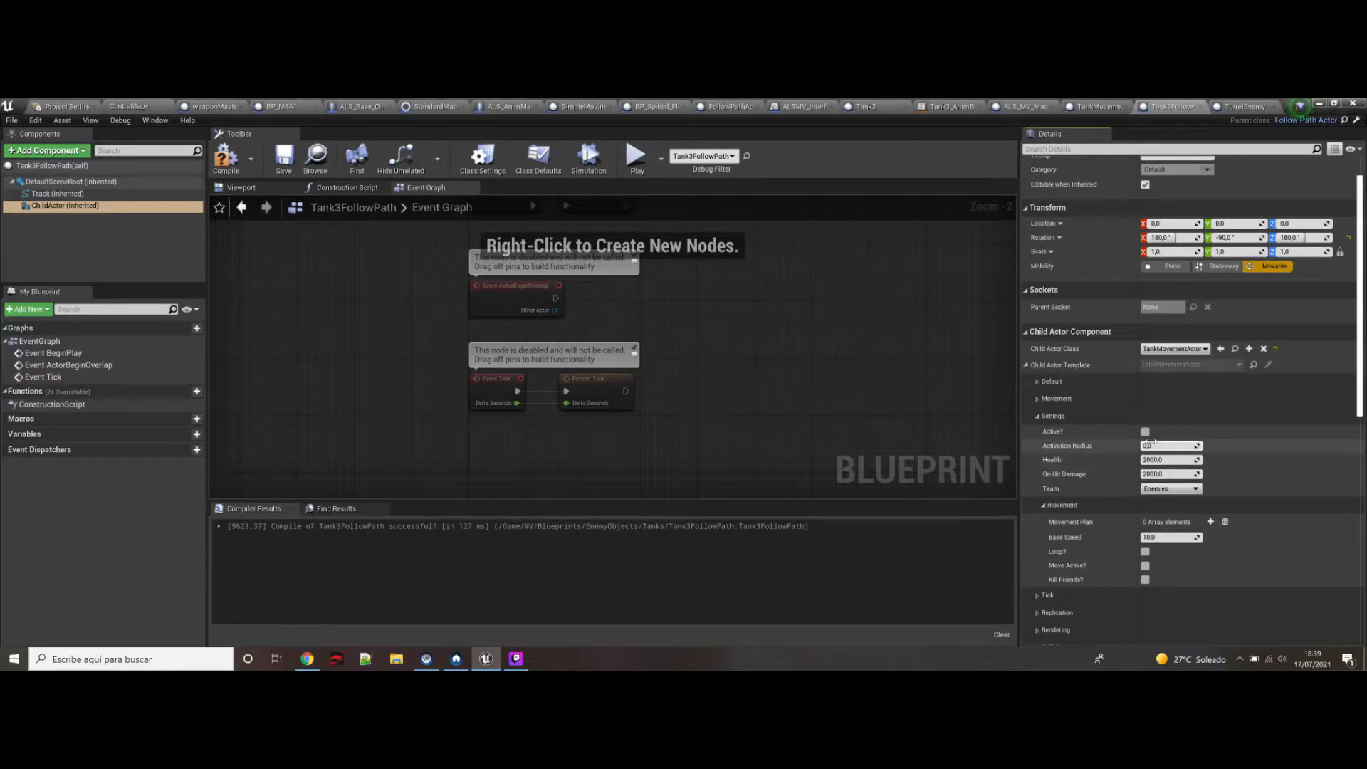
click(1037, 400)
click(1037, 400)
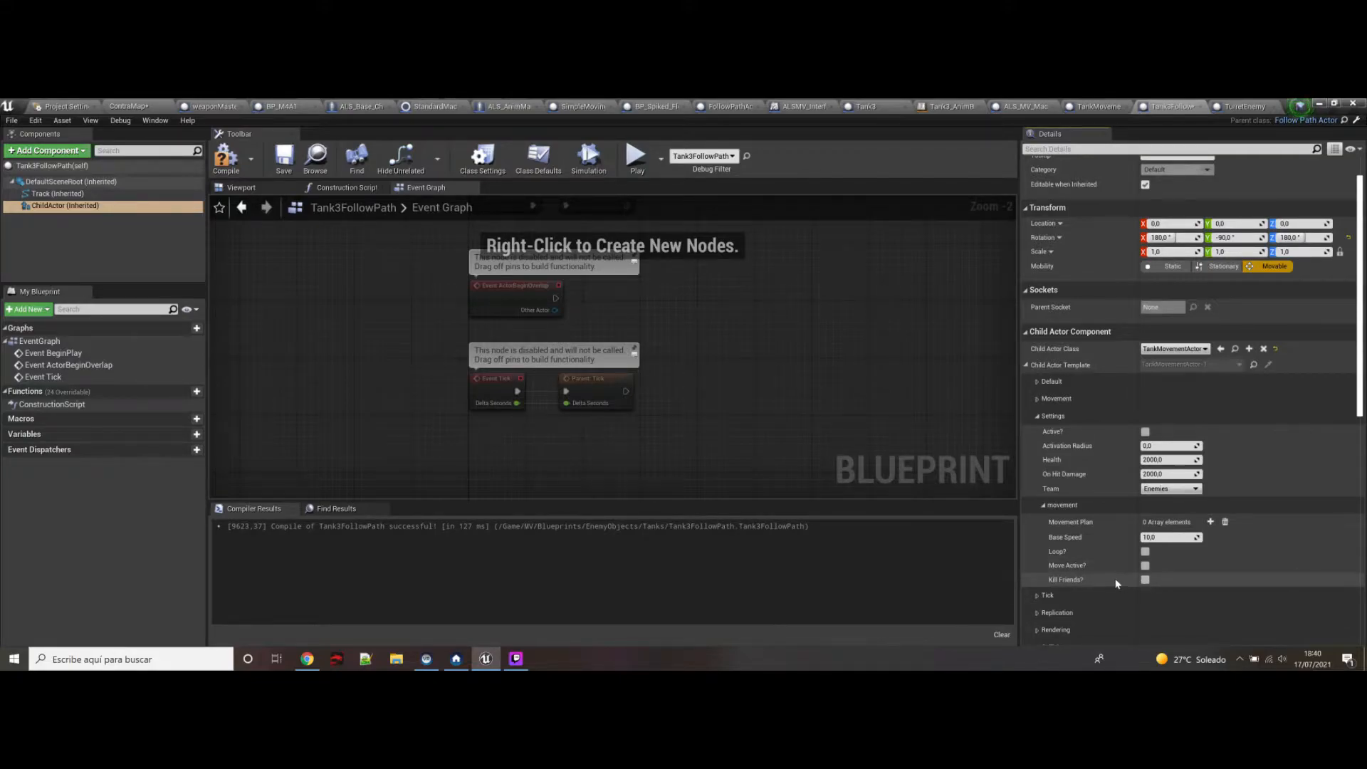
click(1043, 507)
scroll(1059, 527, down, 1)
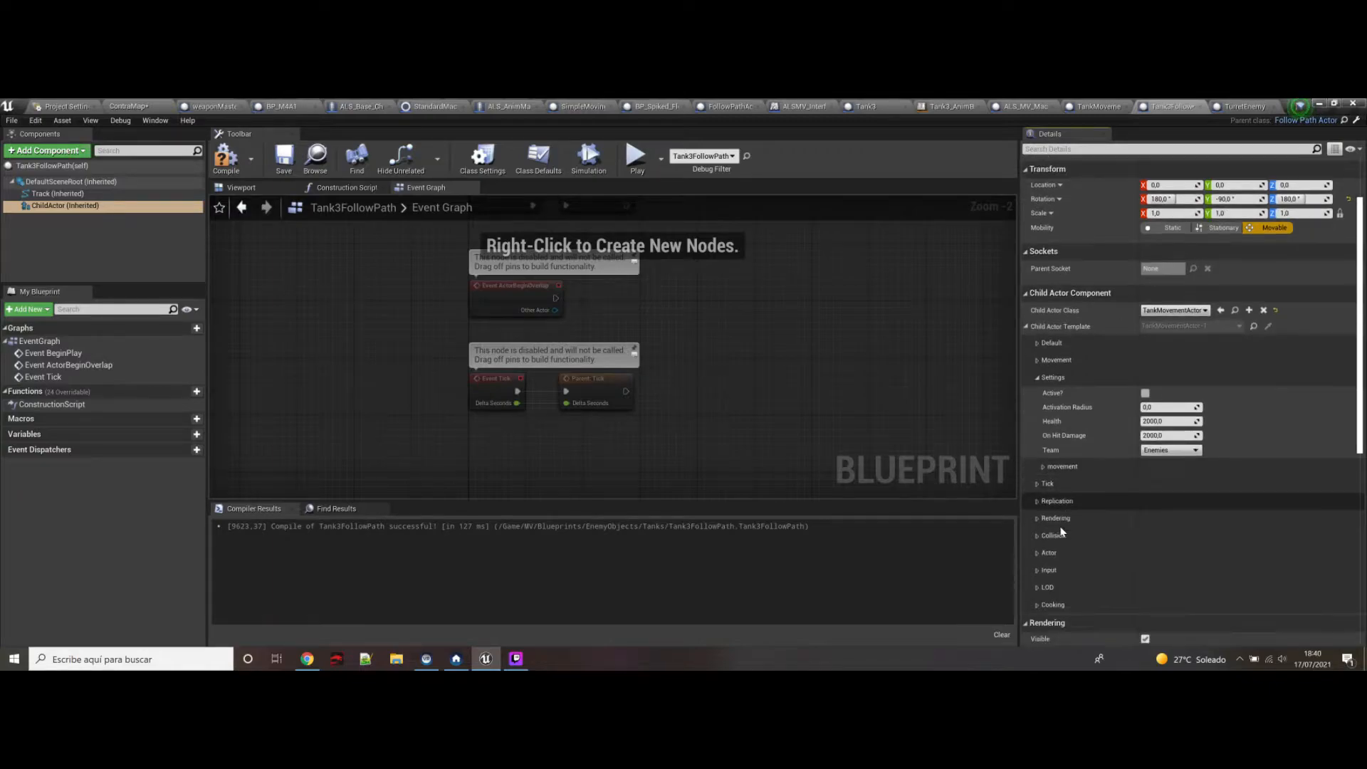
scroll(1061, 530, up, 2)
click(1052, 400)
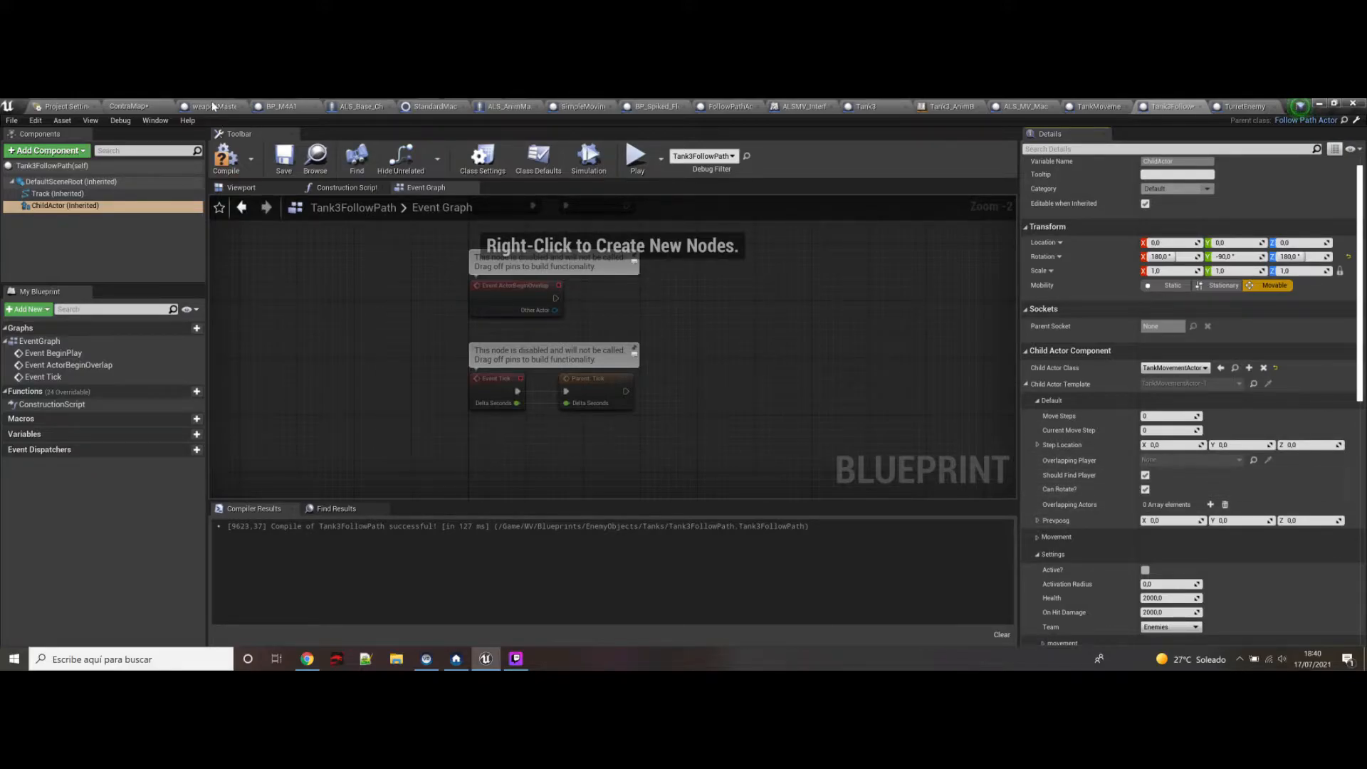
Step: Return to the ContraMap level, play from the blue floor in front of the tank and end the play session
click(139, 107)
right_drag(528, 414, 456, 430)
right_click(528, 414)
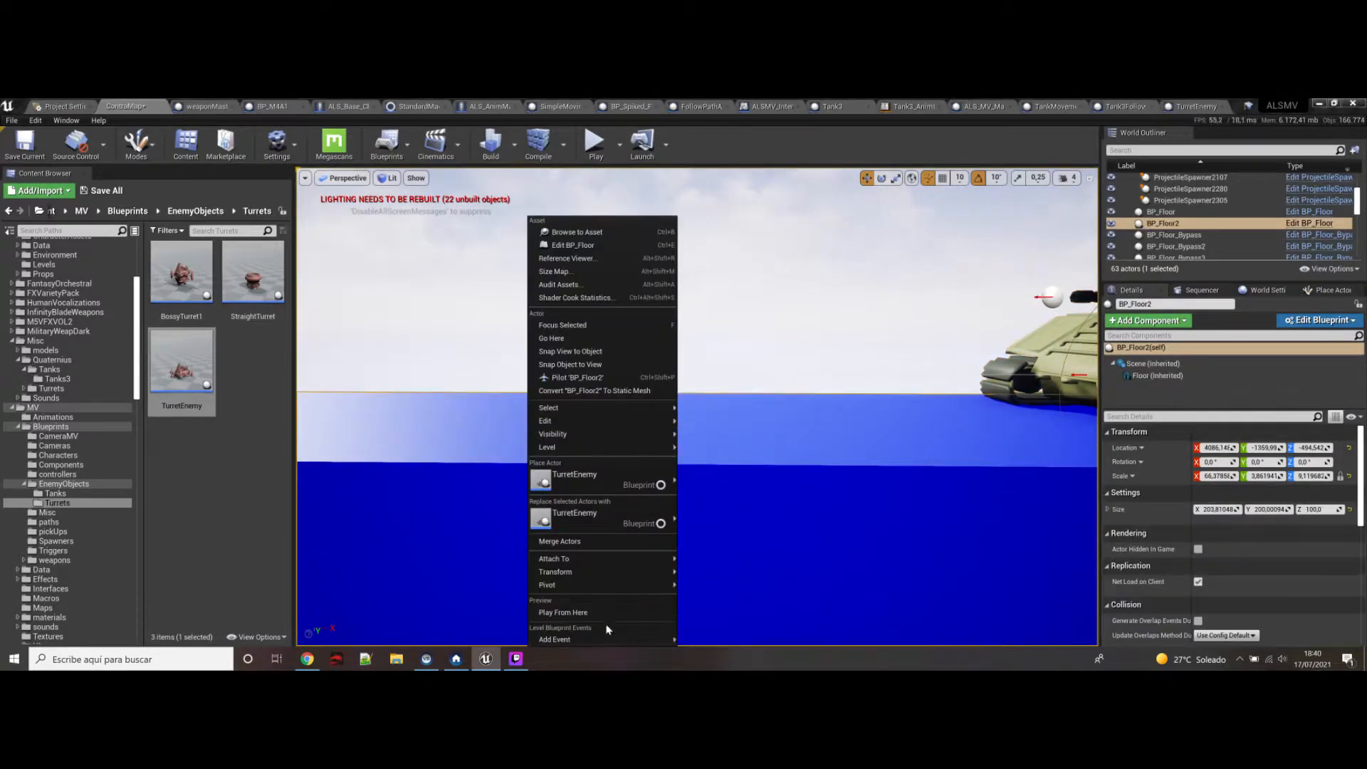
click(598, 614)
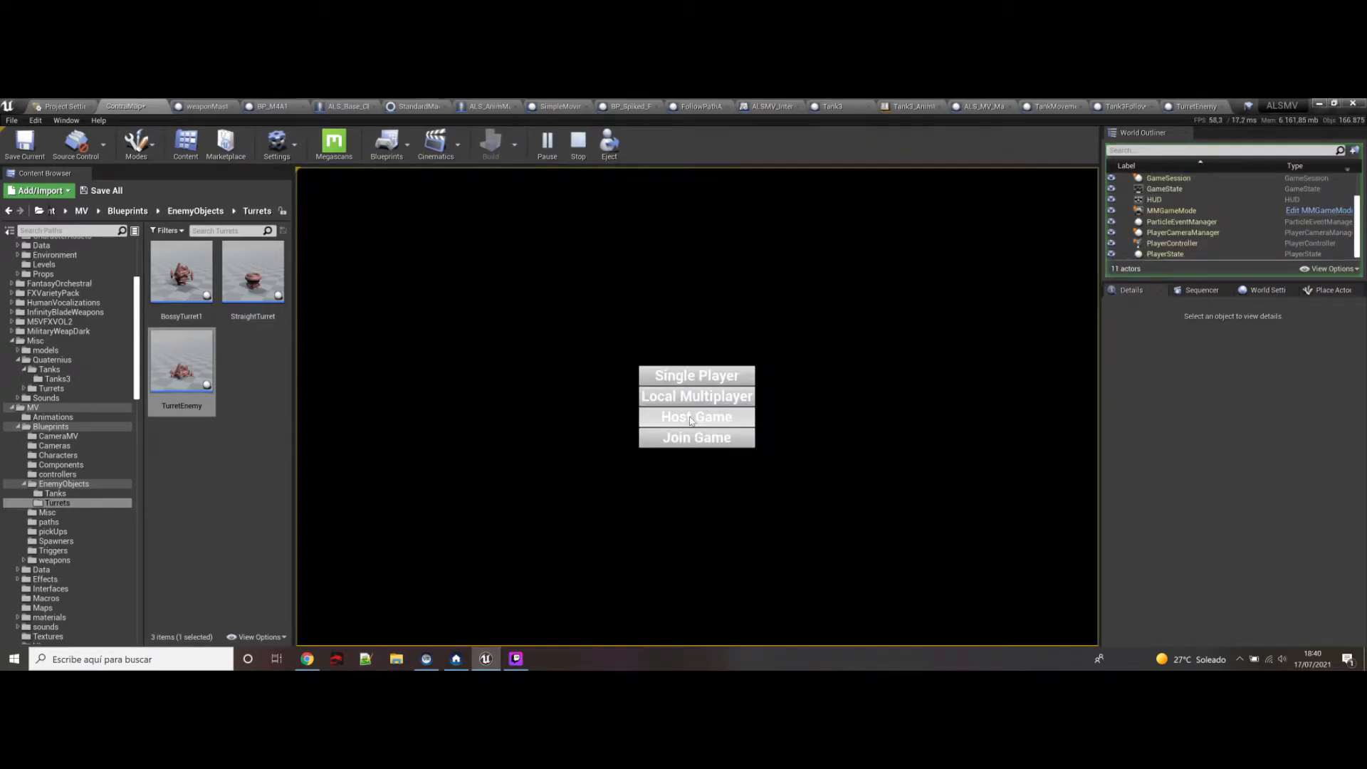
key(Escape)
Step: Inspect the lower cannon turret on the turquoise wall and the BossyTurret1 turret standing in the gap between the turquoise blocks
right_drag(614, 306, 613, 366)
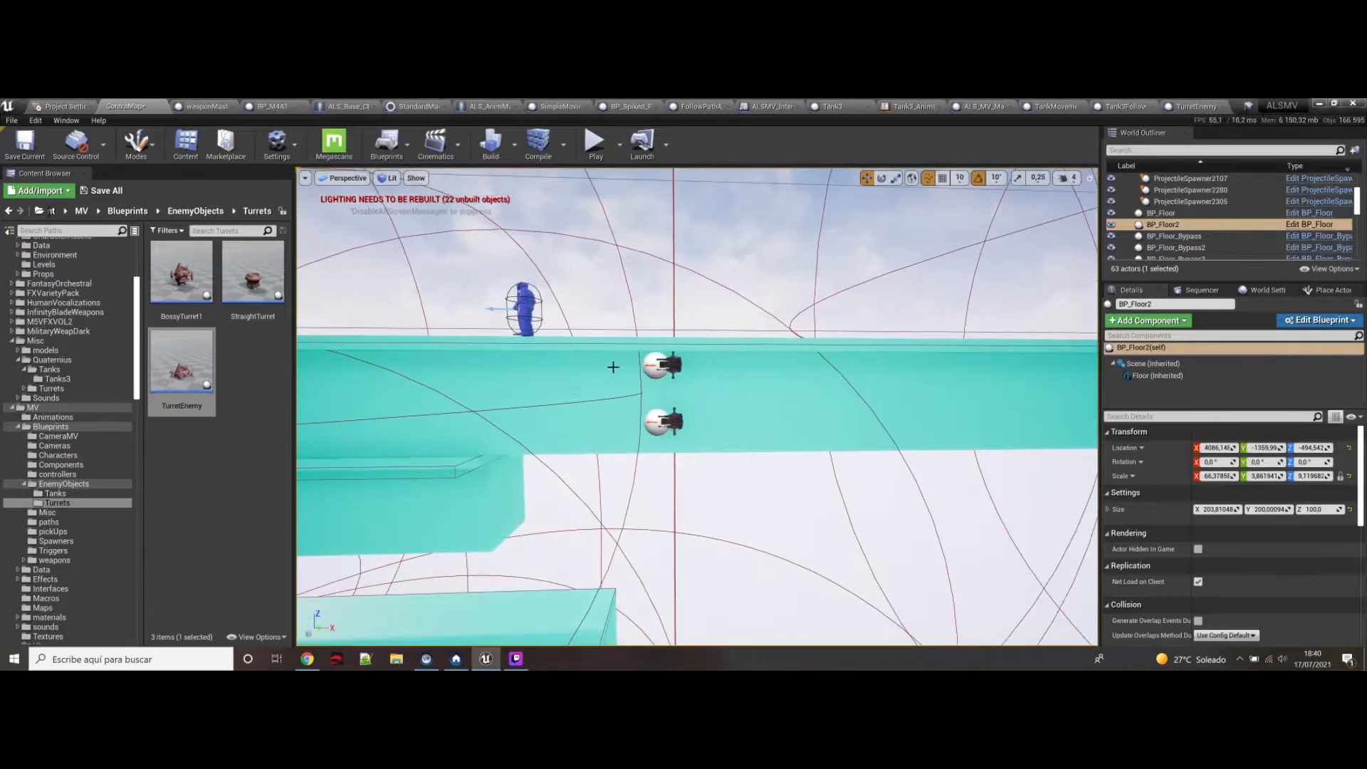
click(668, 421)
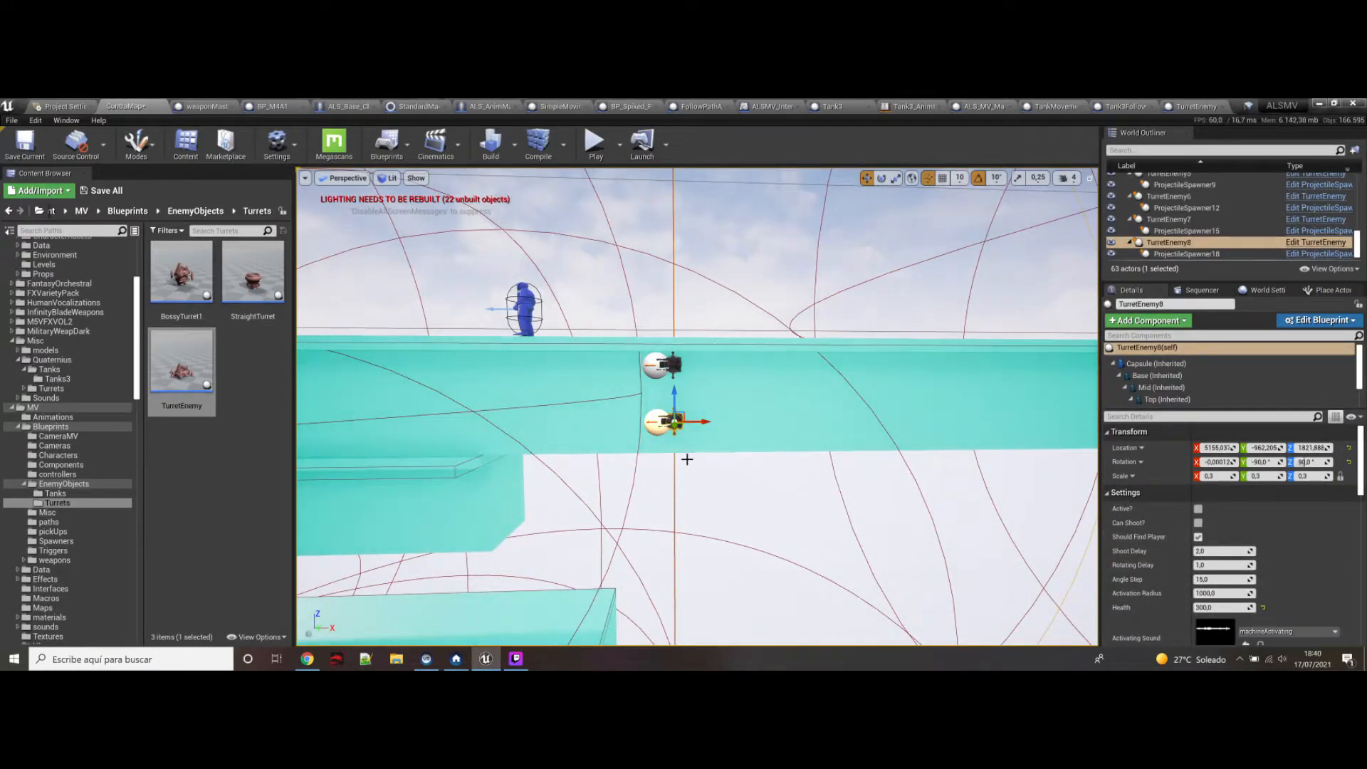
right_drag(705, 463, 694, 404)
click(792, 450)
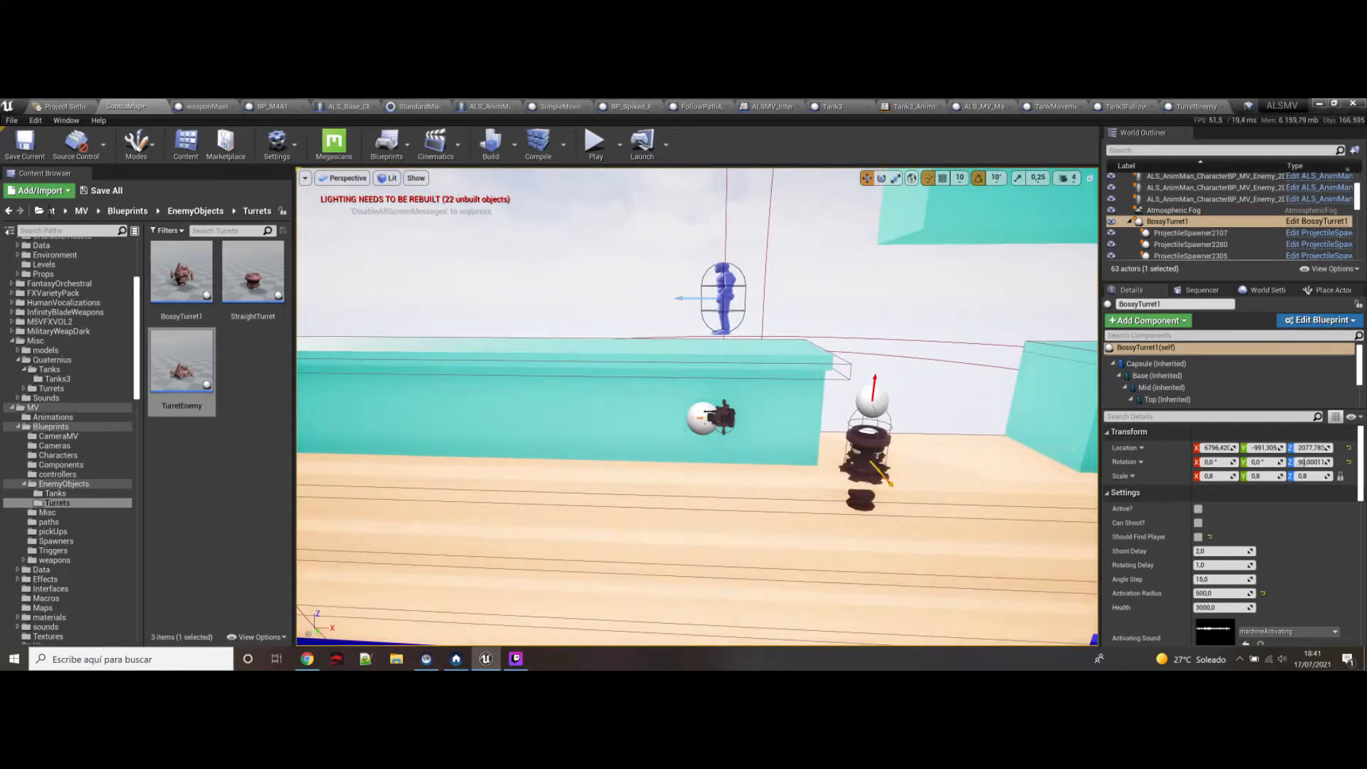
Step: Open the TurretEnemy blueprint of the wall turret near BossyTurret1 in its 3D viewport and raise the camera speed to 4
click(717, 416)
click(1316, 221)
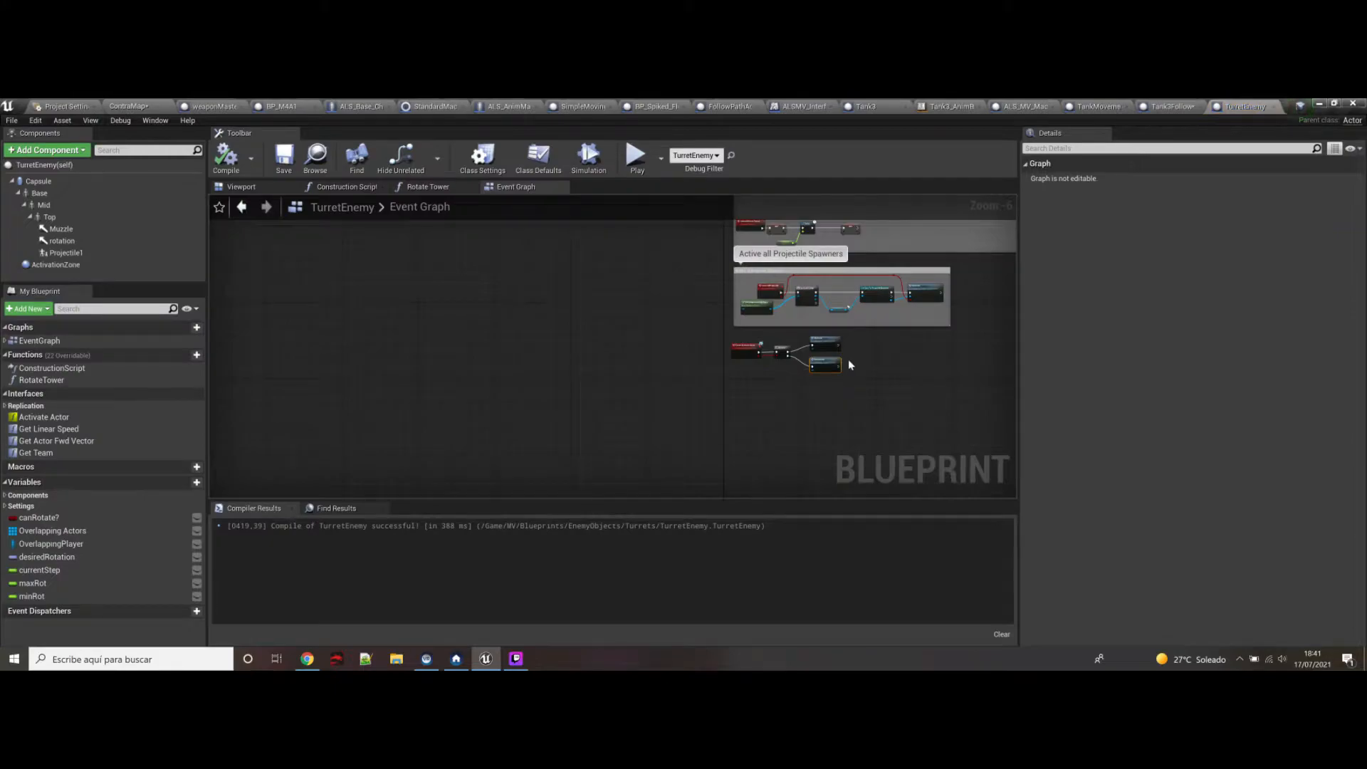
click(246, 186)
right_drag(612, 349, 832, 305)
click(998, 204)
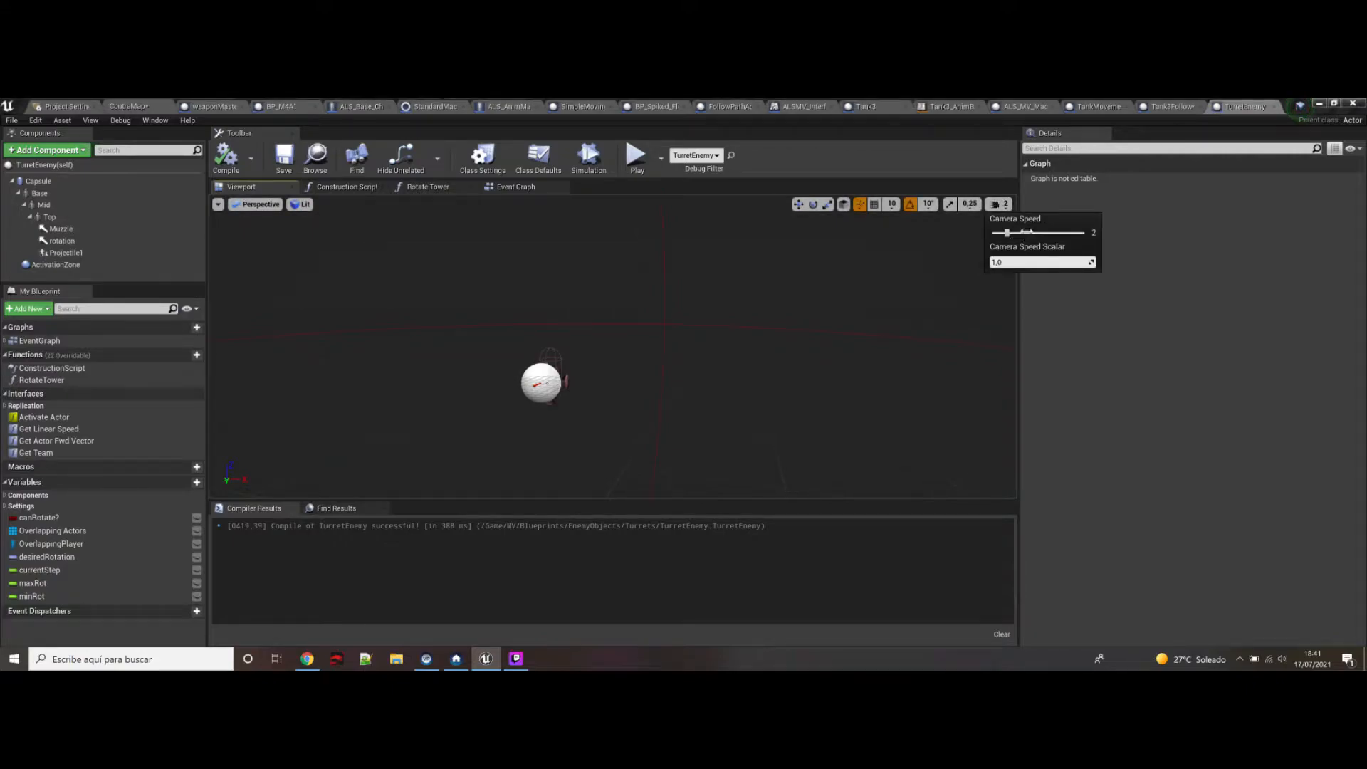
click(1033, 233)
Step: Examine the turret model close up from the side and highlight its Top and Mid mesh components in turn
key(w)
mouse_move(861, 307)
right_down()
mouse_move(804, 288)
mouse_move(776, 313)
mouse_move(712, 306)
mouse_move(661, 331)
mouse_move(836, 311)
right_up()
key(d)
key(w)
key(s)
click(44, 218)
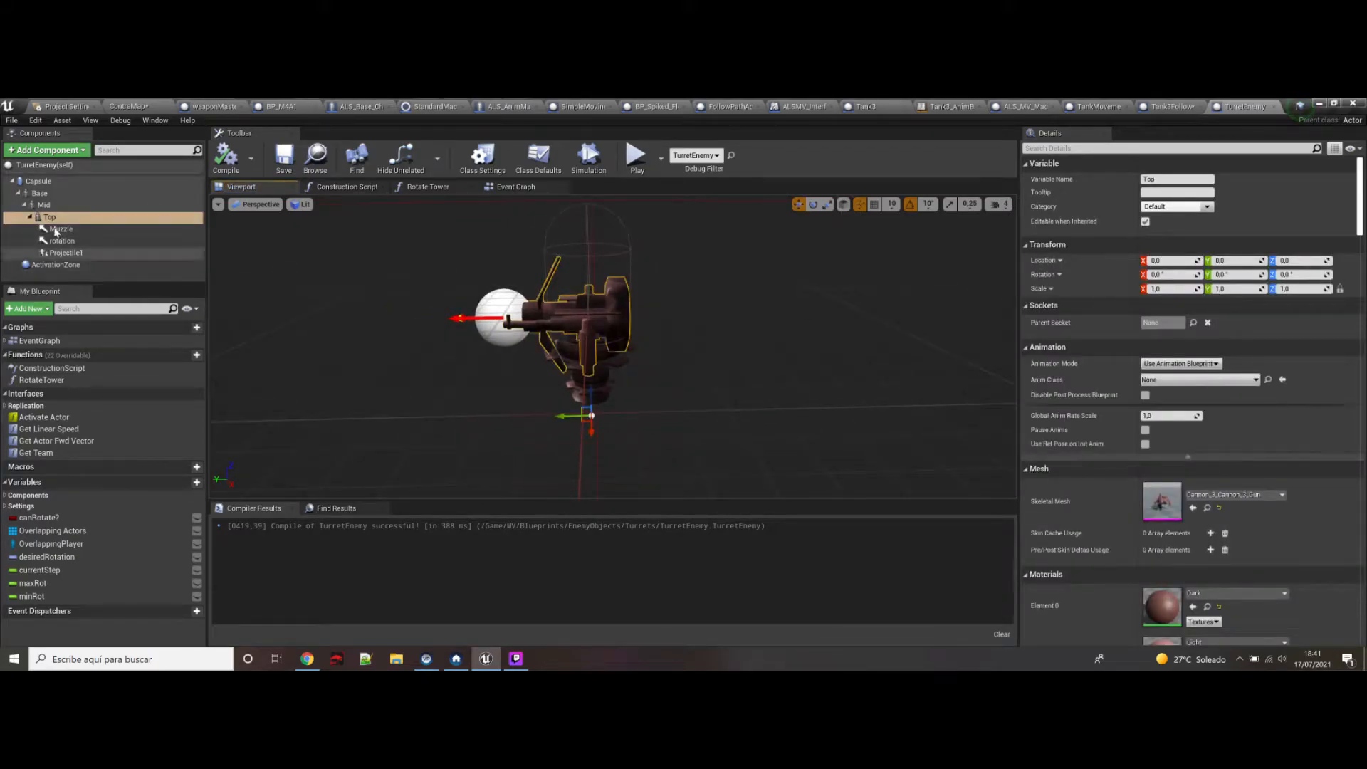
click(43, 205)
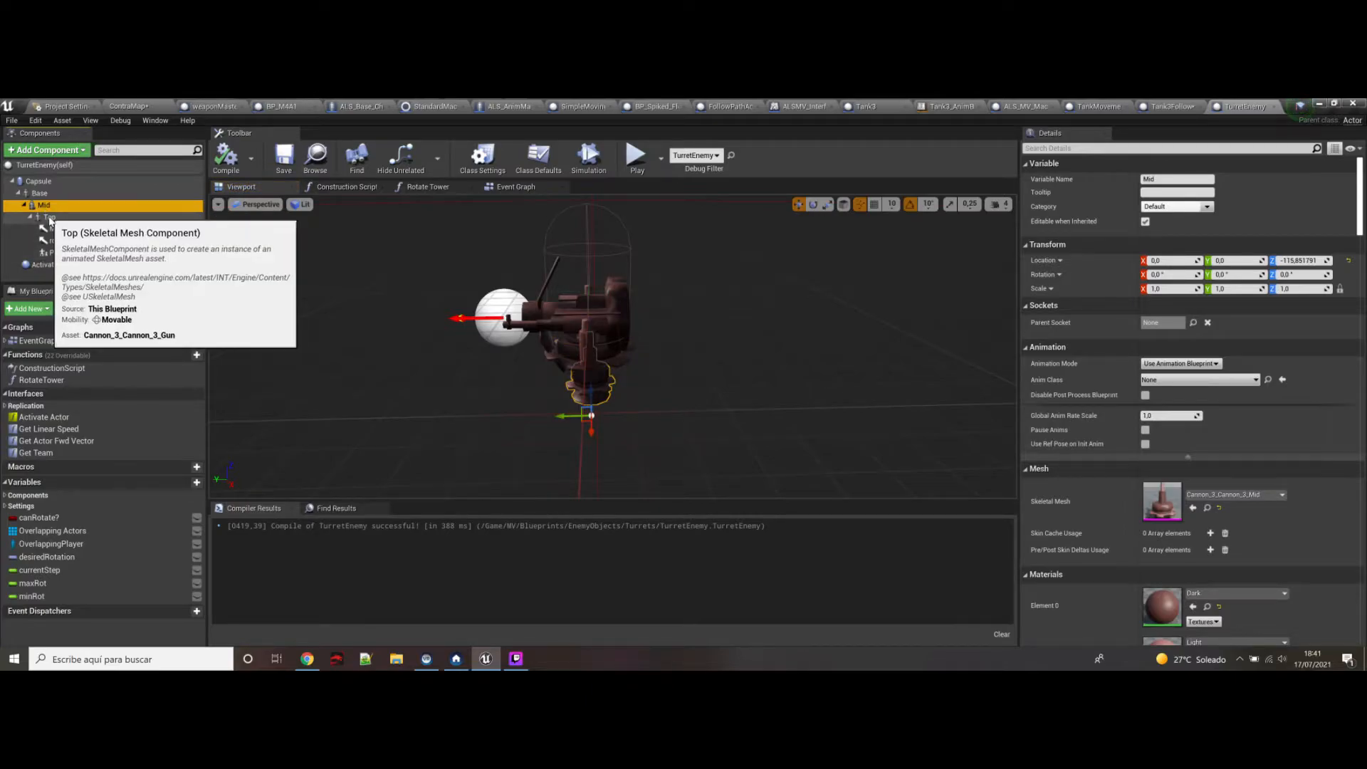
click(48, 218)
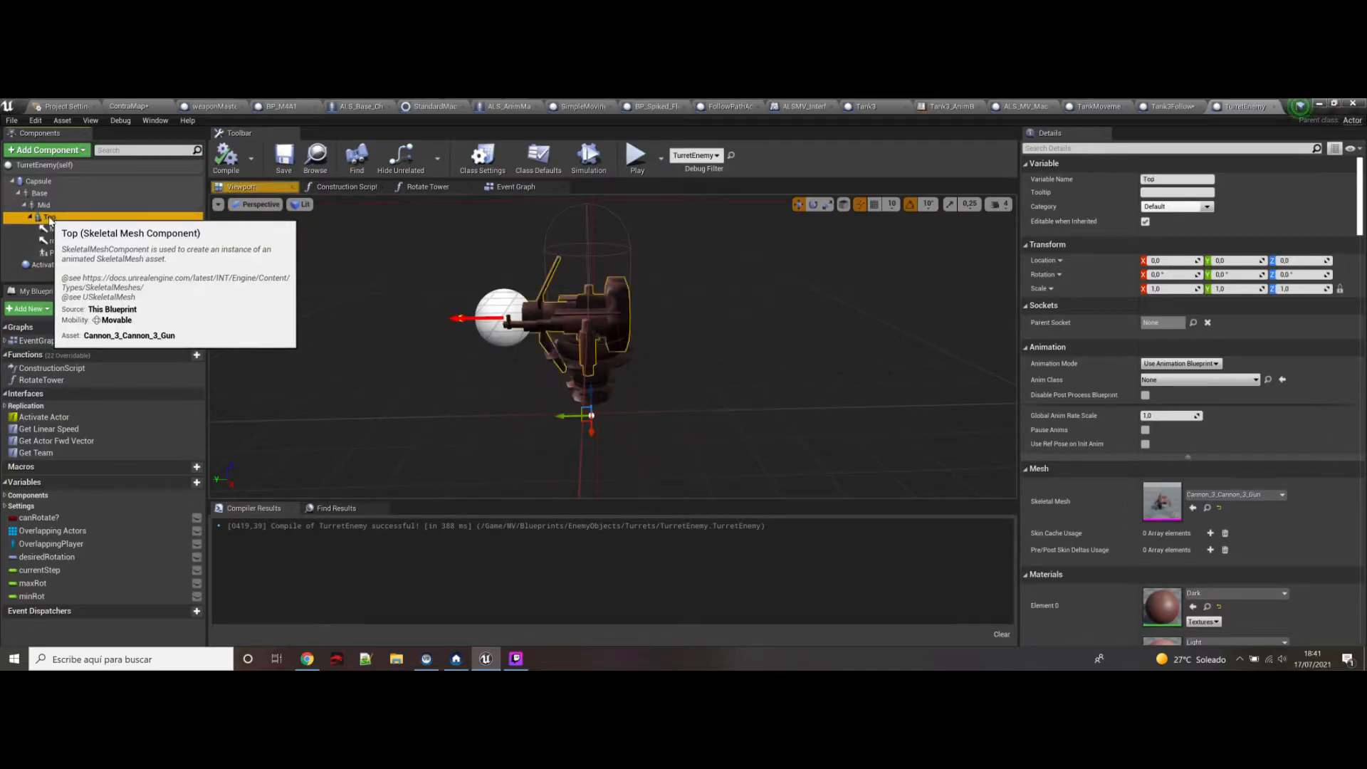
Step: Return to the ContraMap level and browse the upwards3 and cannon3 asset folders under Quaternius Turrets
click(142, 108)
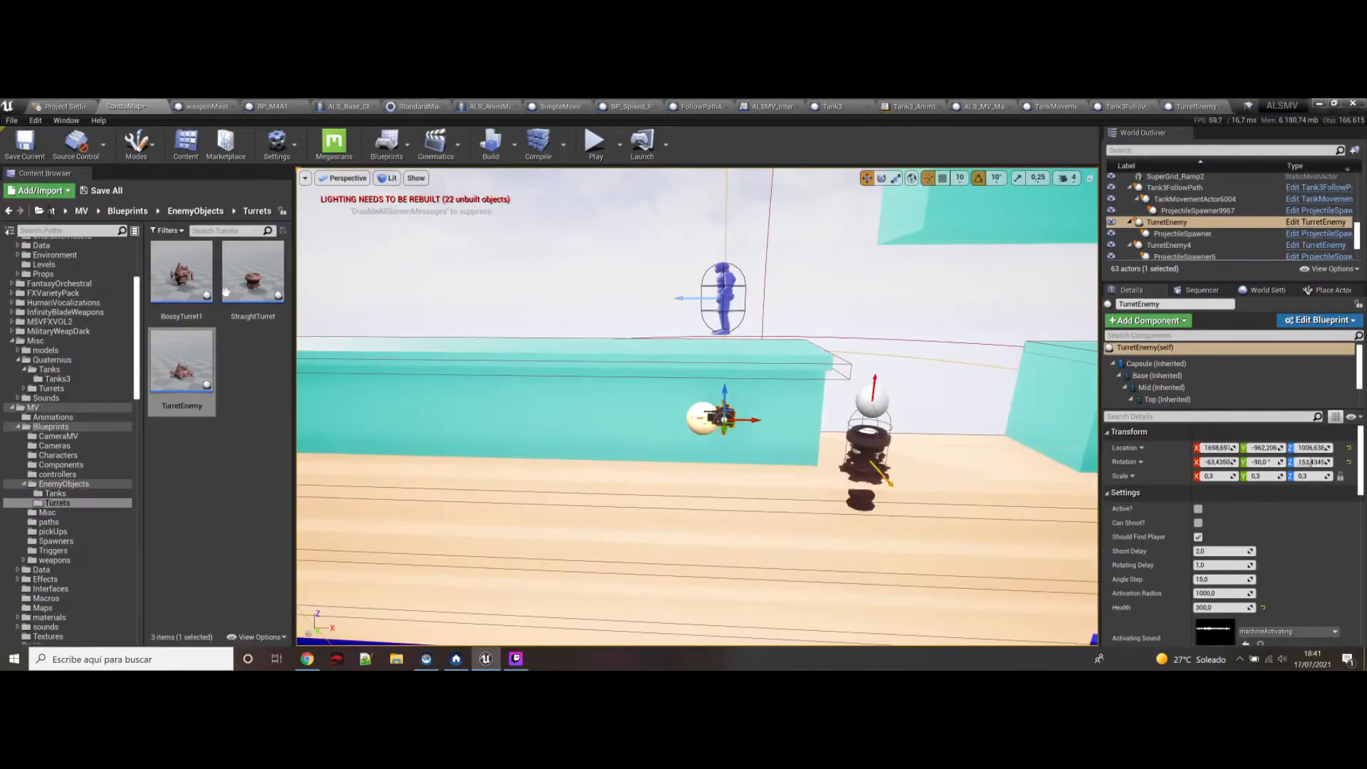
click(61, 361)
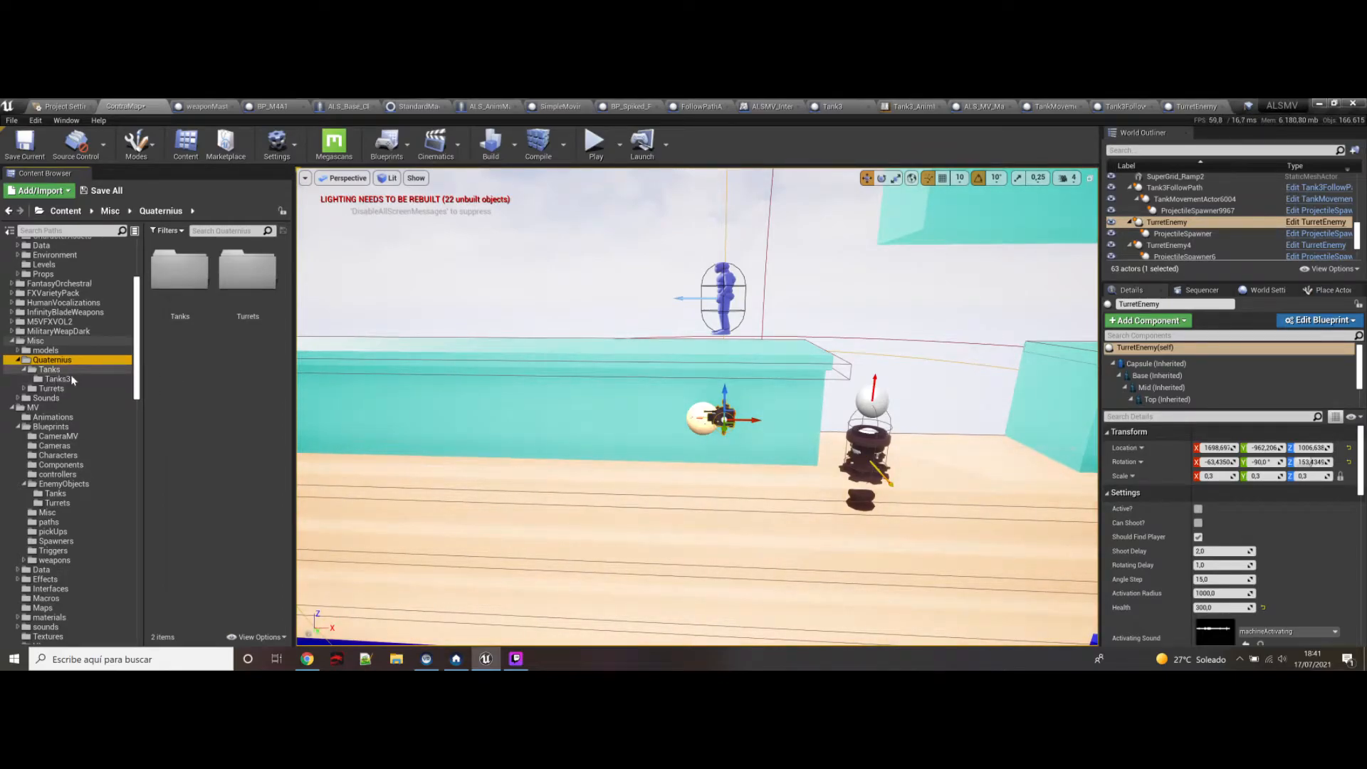
click(25, 389)
click(59, 409)
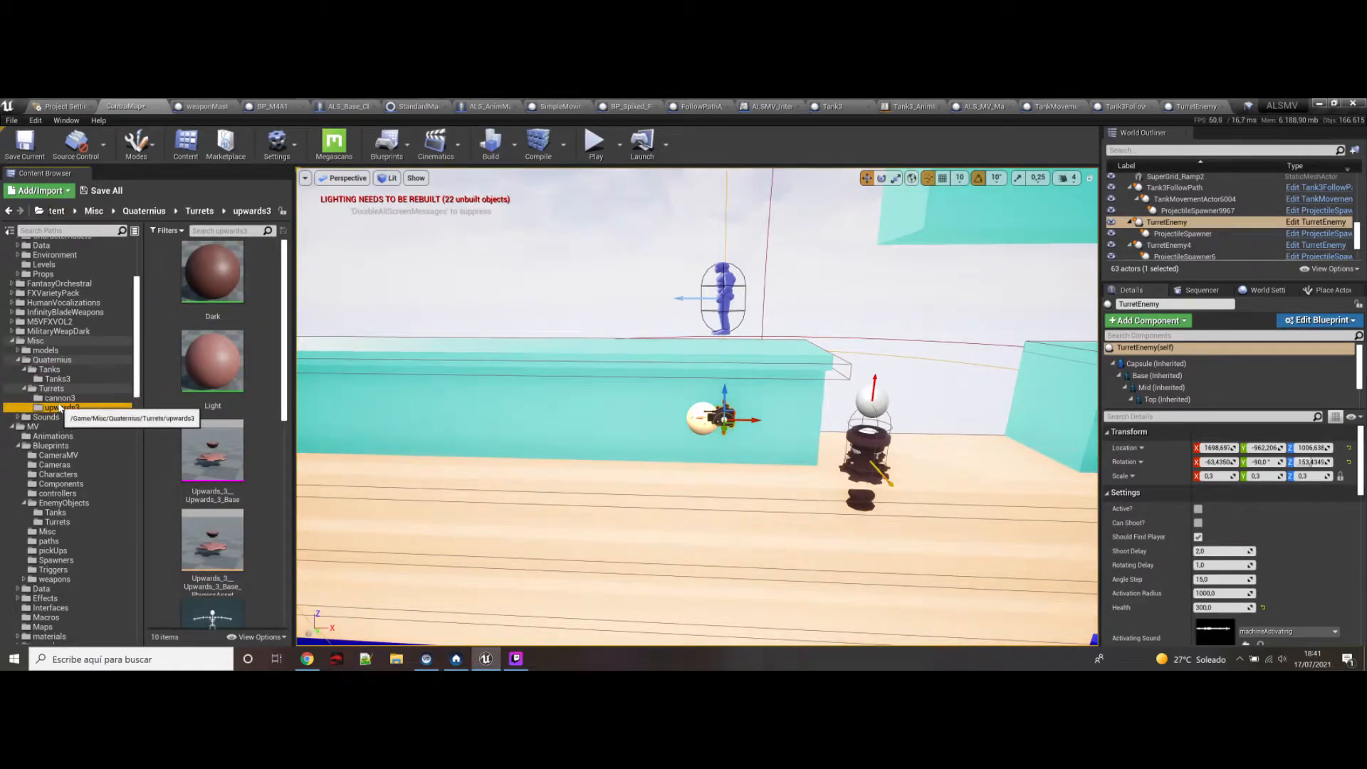
click(60, 398)
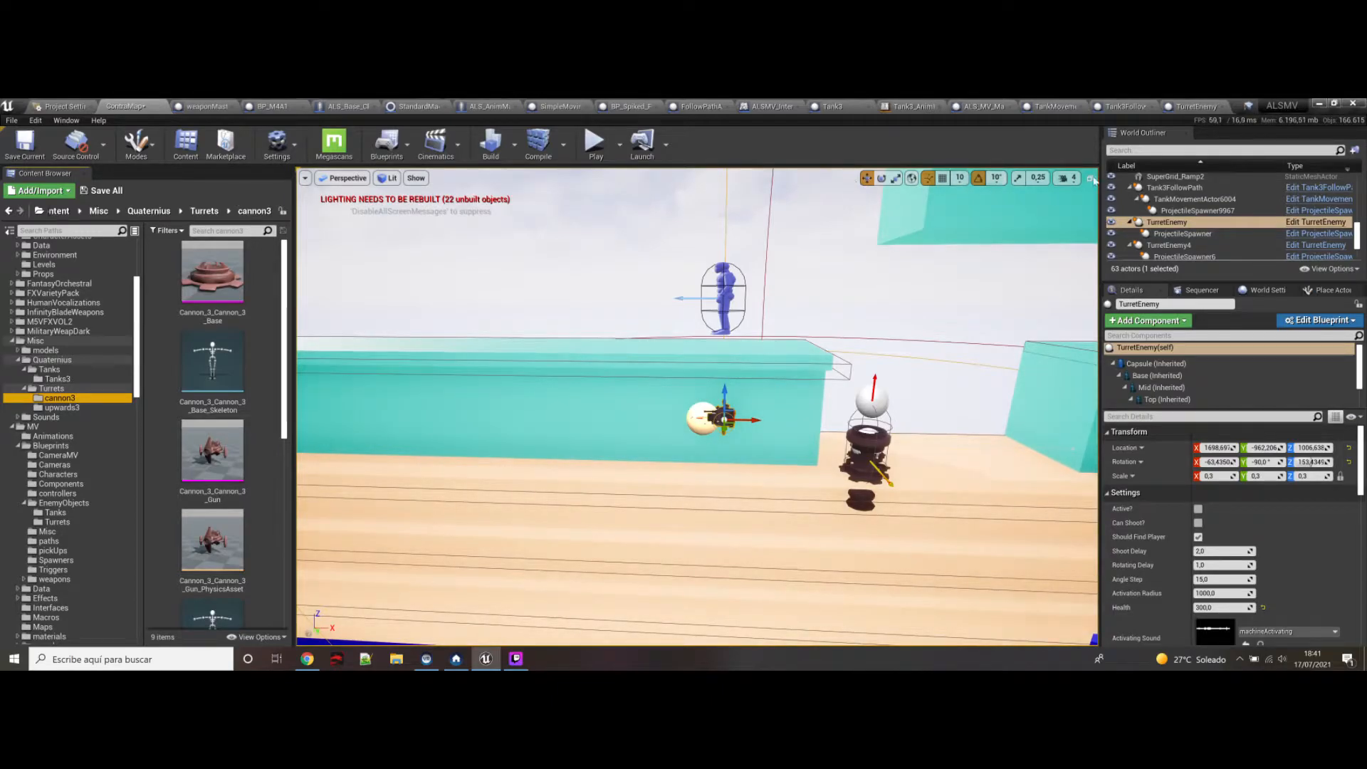
Step: Go back to the TurretEnemy blueprint, inspect the Projectile1 spawner at the gun's muzzle and return to the ContraMap level
click(1183, 106)
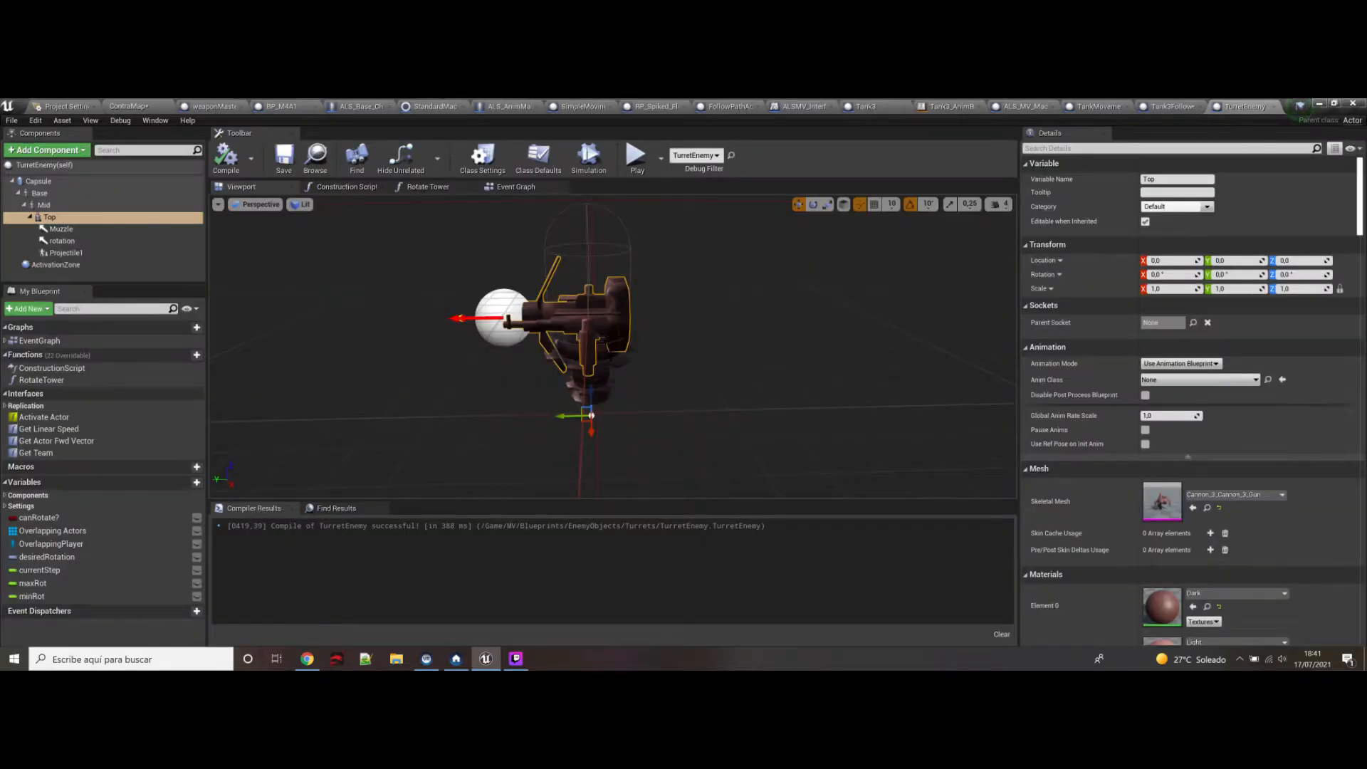
mouse_move(612, 347)
right_down()
mouse_move(607, 331)
mouse_move(612, 342)
right_up()
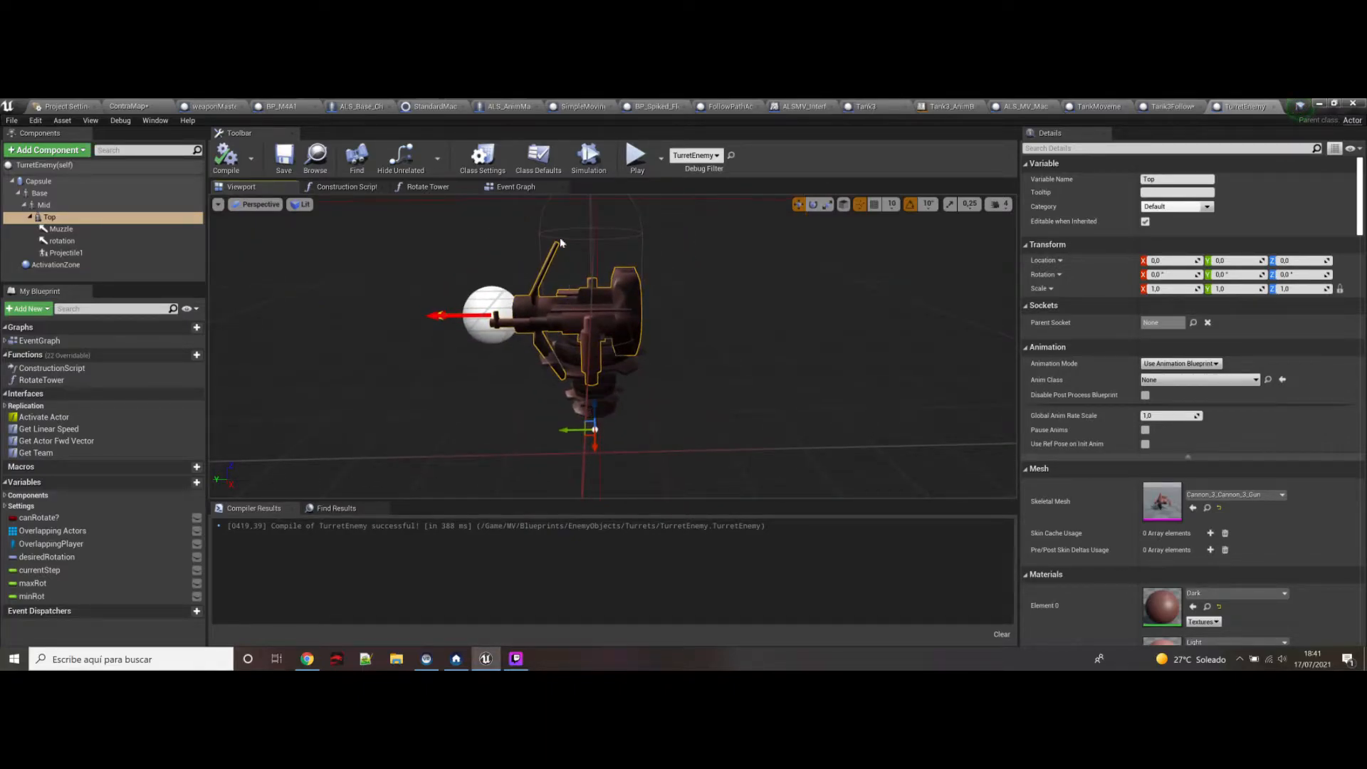
click(493, 312)
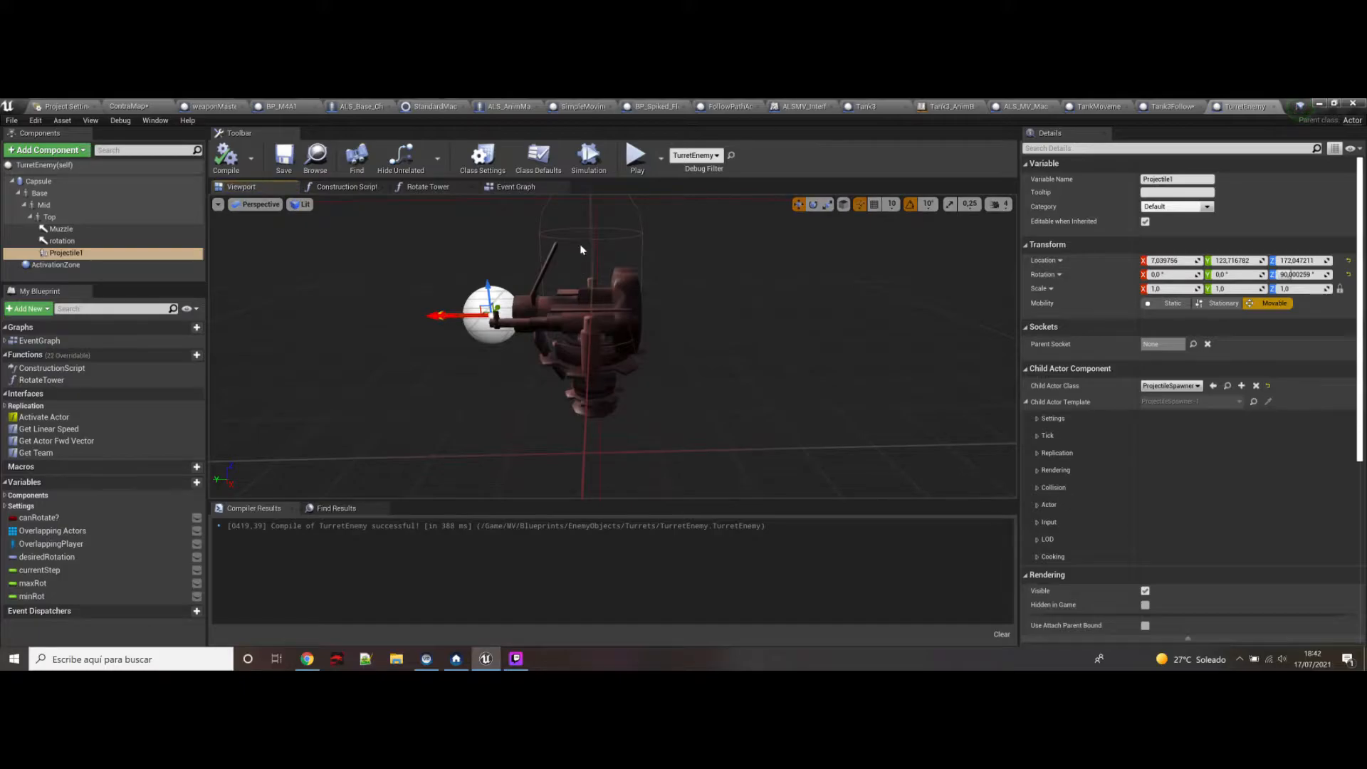
right_drag(547, 296, 573, 286)
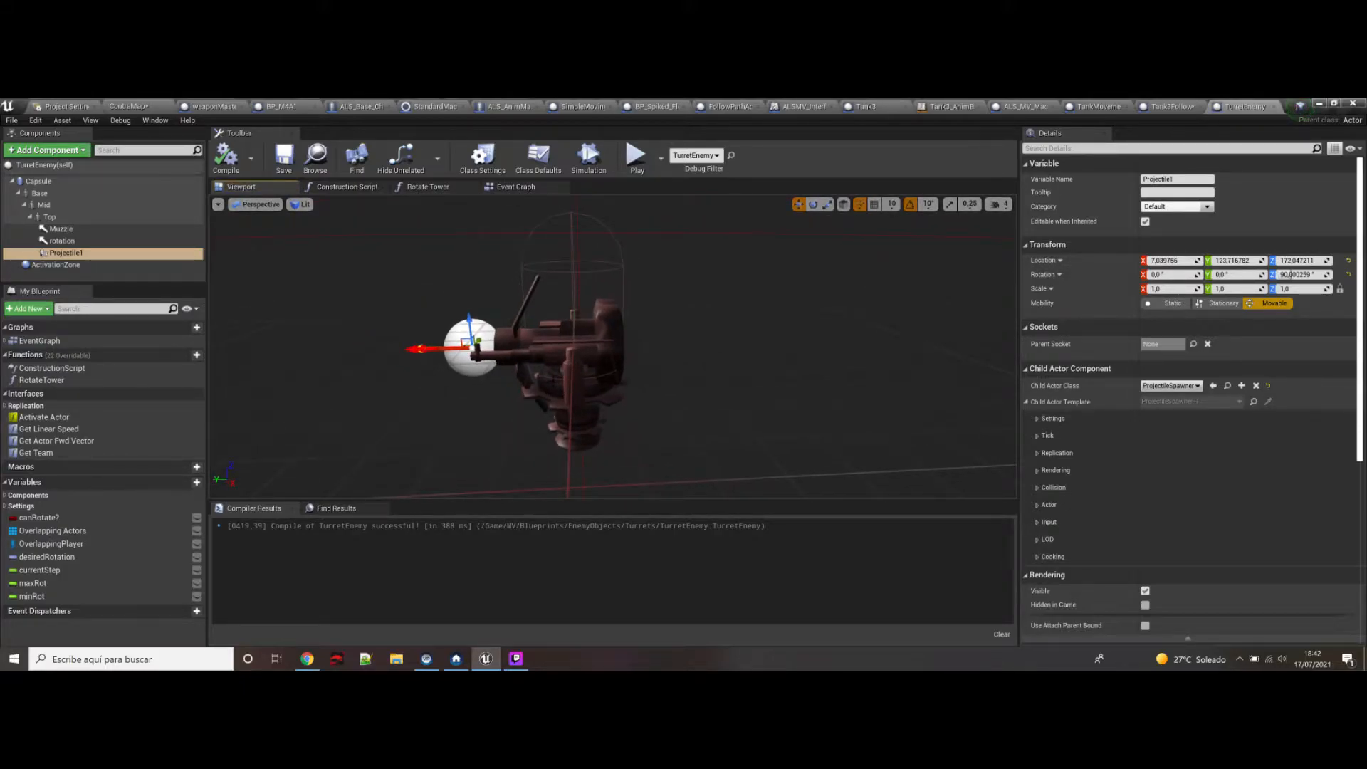
click(604, 393)
click(126, 106)
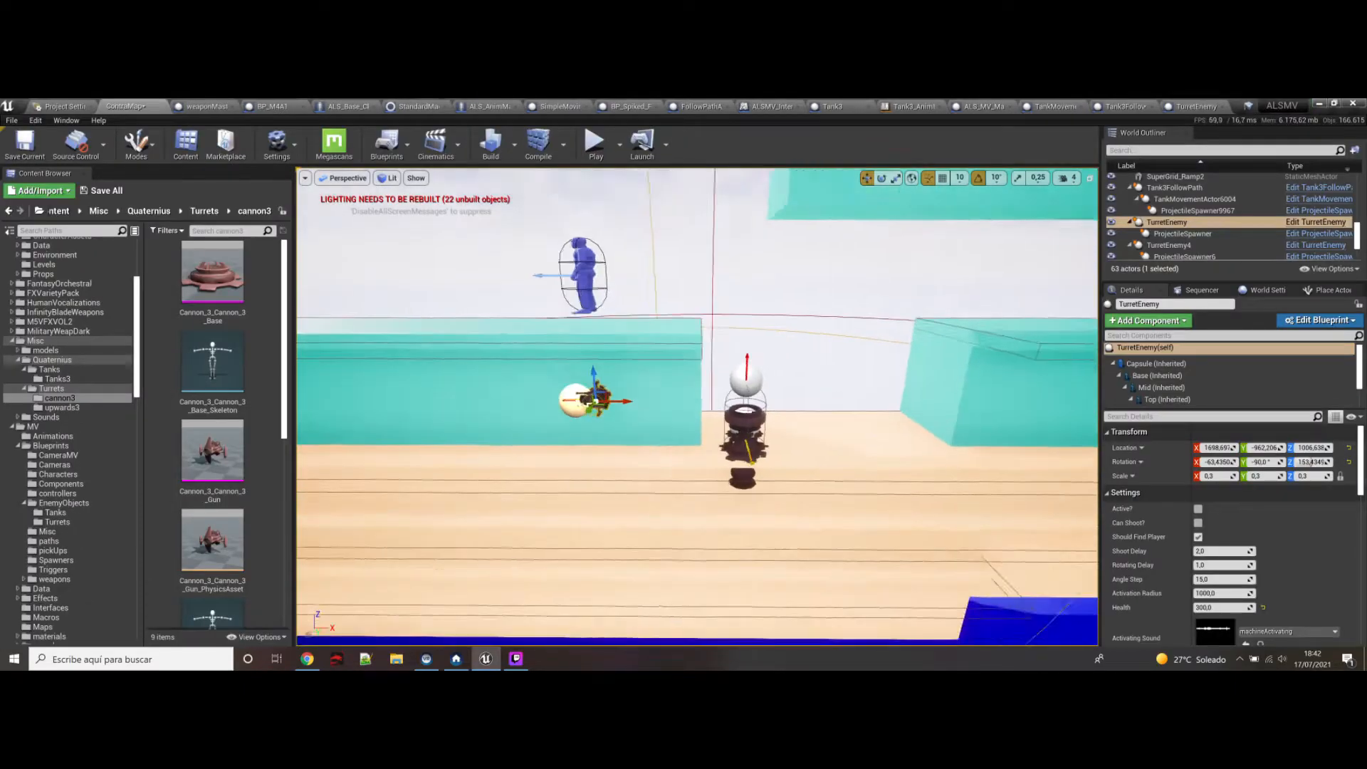
Step: Simulate the level to watch the upright turret between the platforms follow its path, and stop the simulation
scroll(672, 368, up, 2)
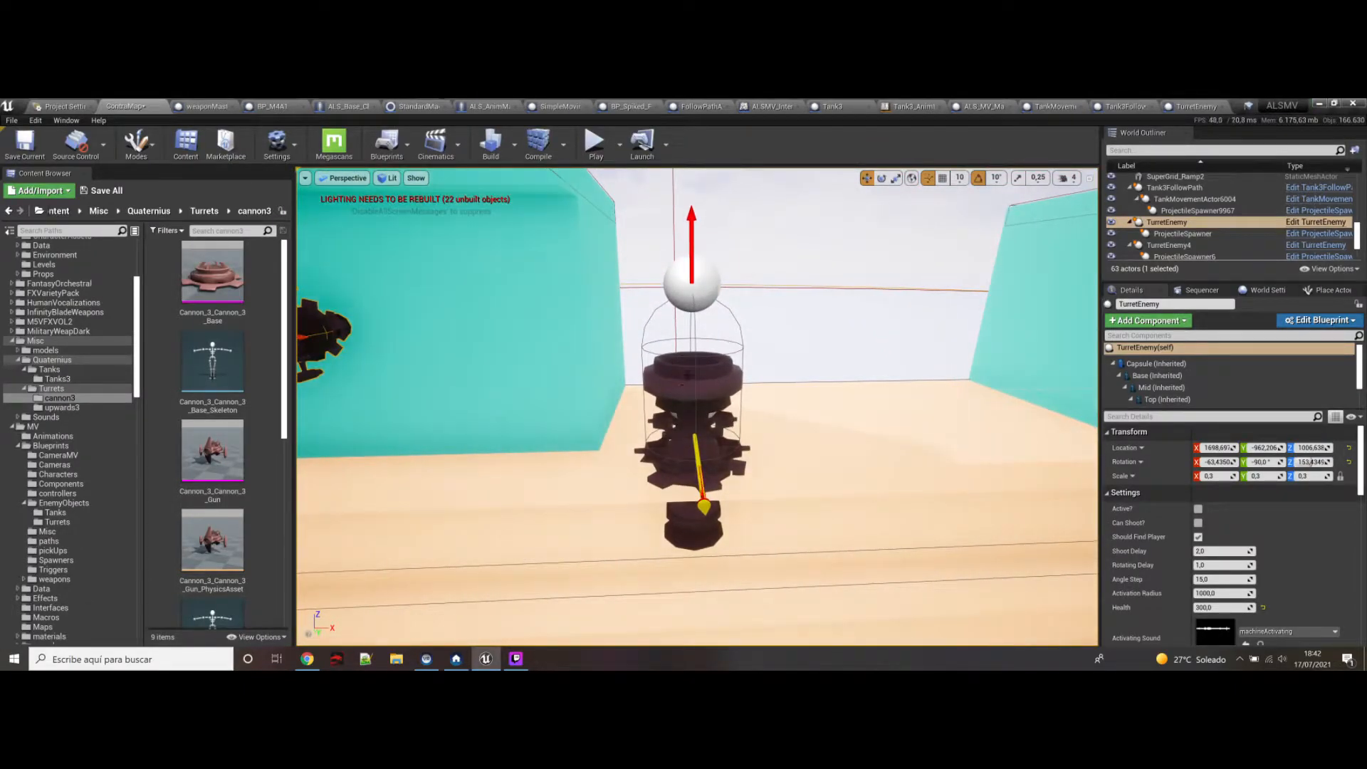
click(618, 144)
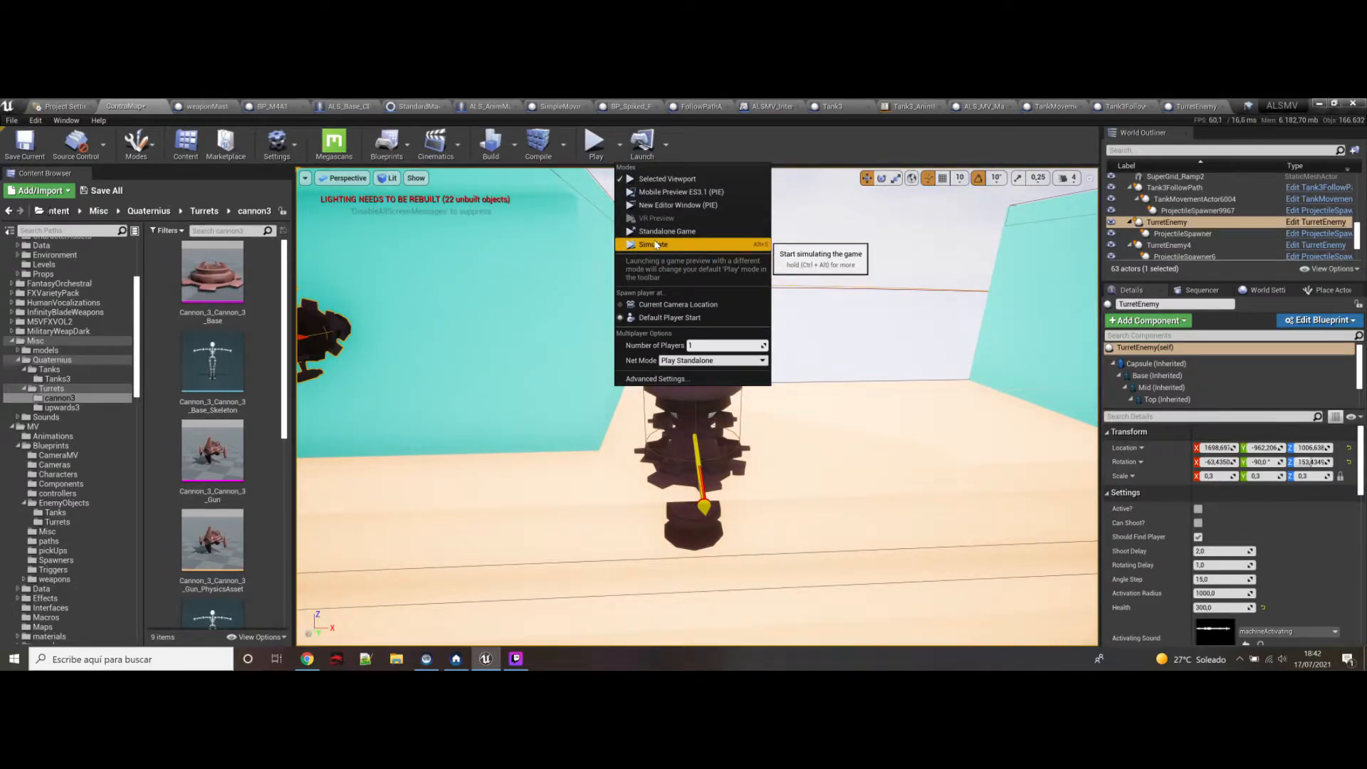
click(656, 245)
right_drag(651, 250, 734, 185)
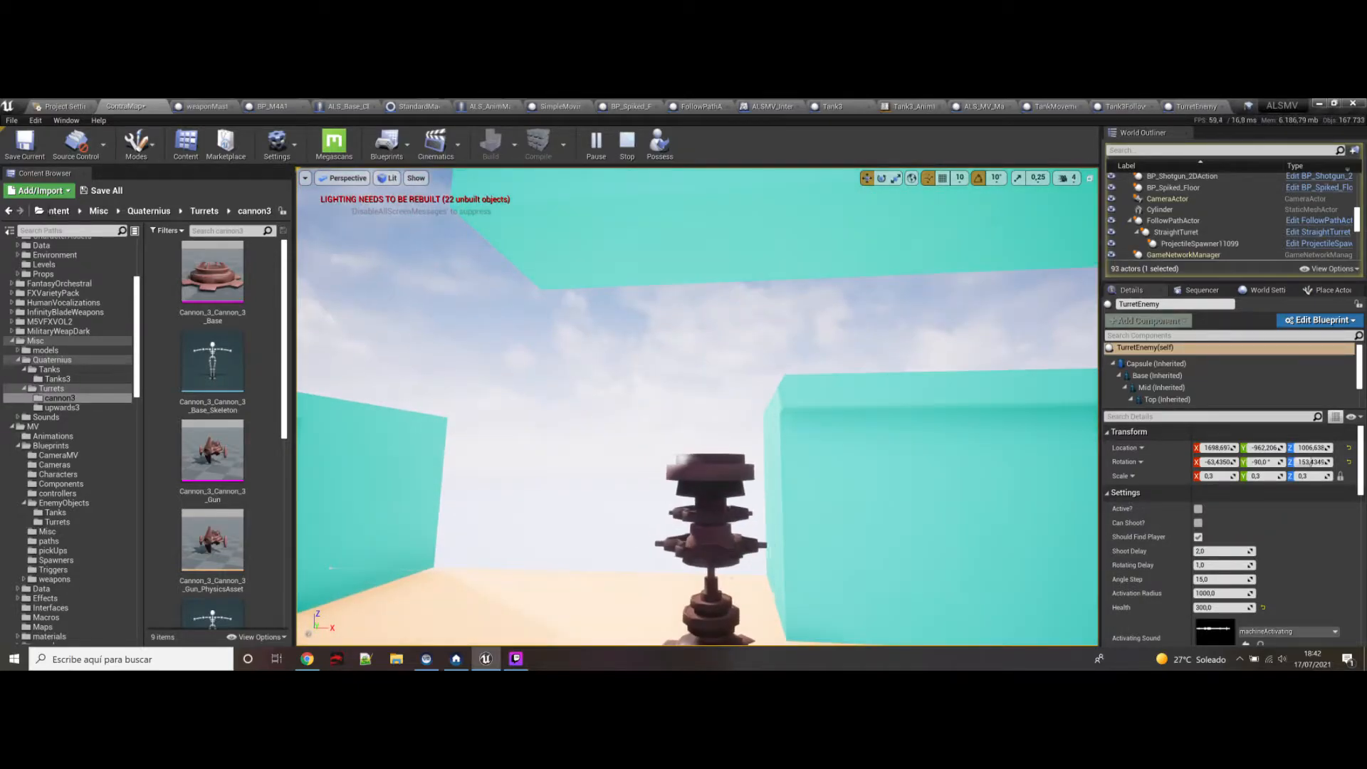
click(626, 142)
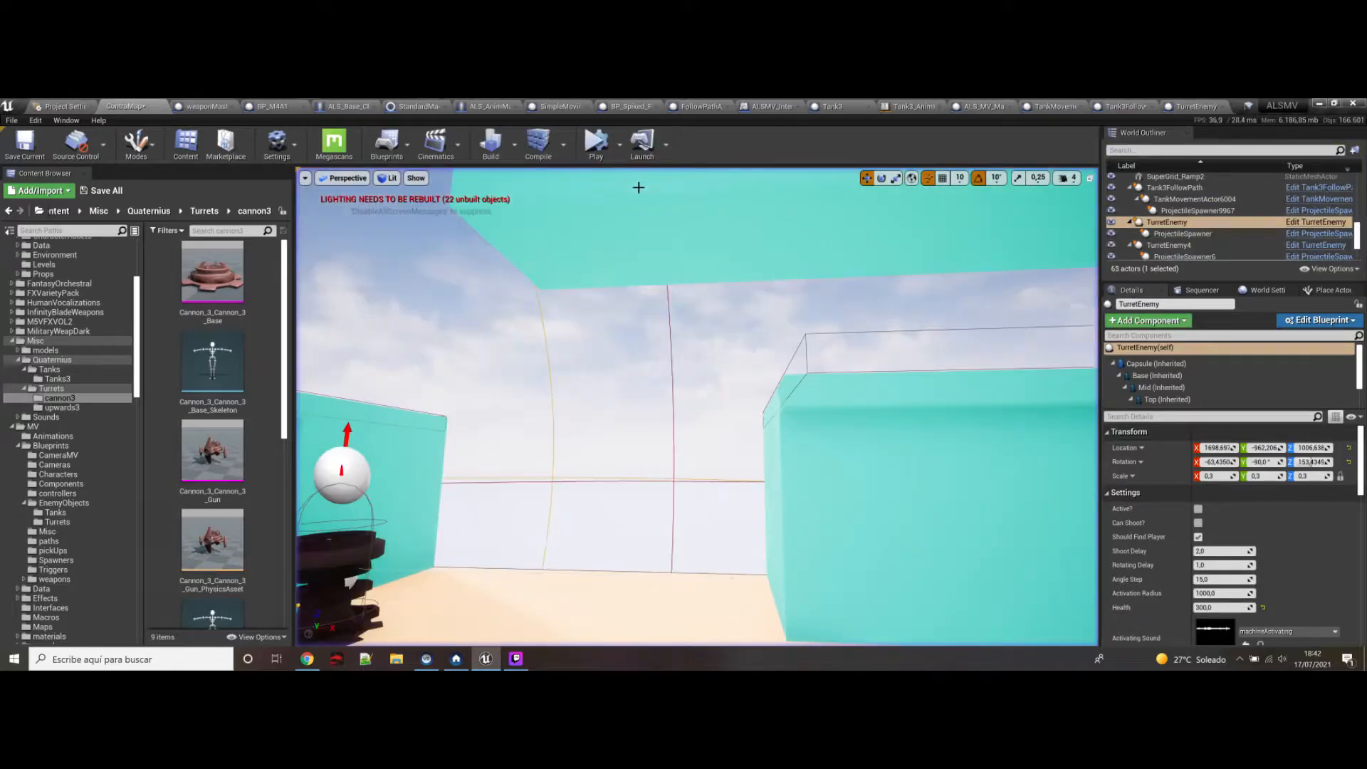
Step: In the TurretEnemy blueprint, move the Projectile1 spawner forward from the gun's muzzle to a Y location of about 142.18
click(1203, 107)
right_drag(612, 349, 570, 338)
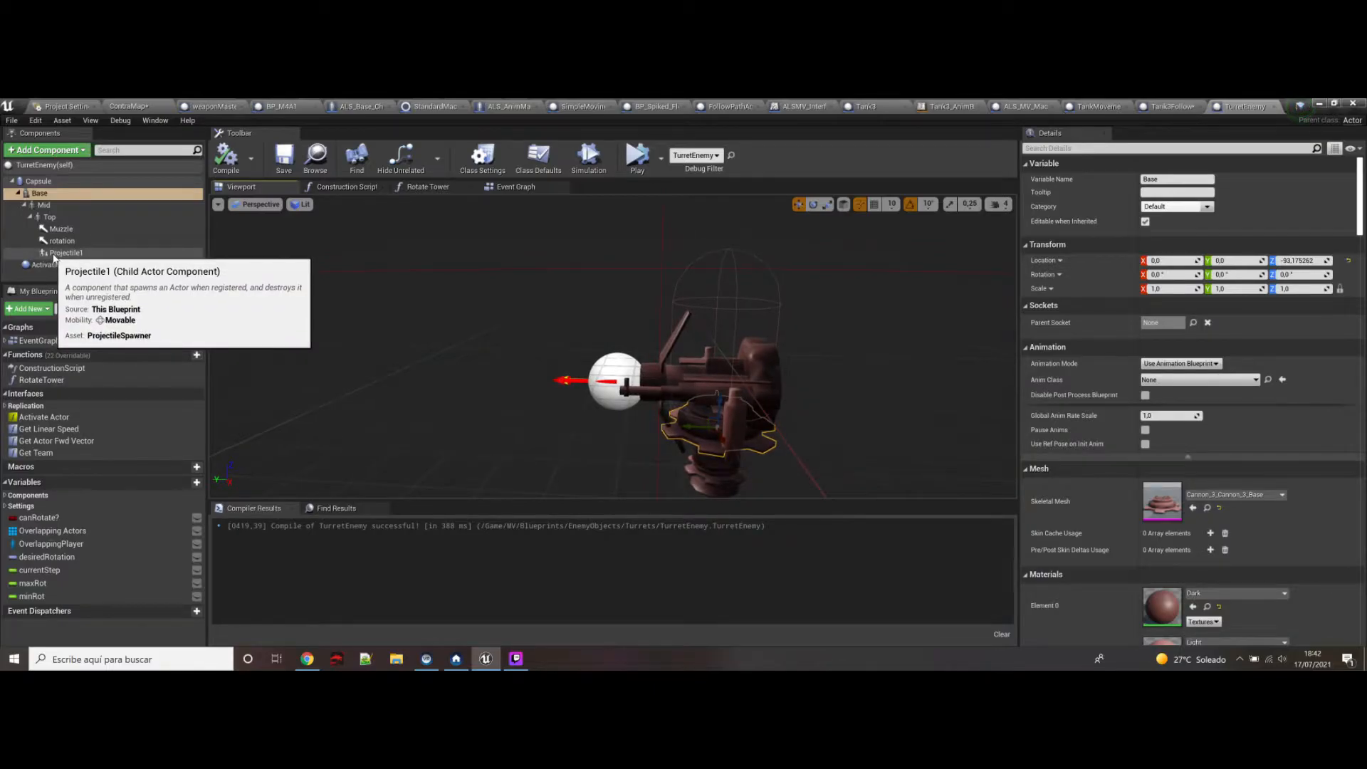
click(54, 255)
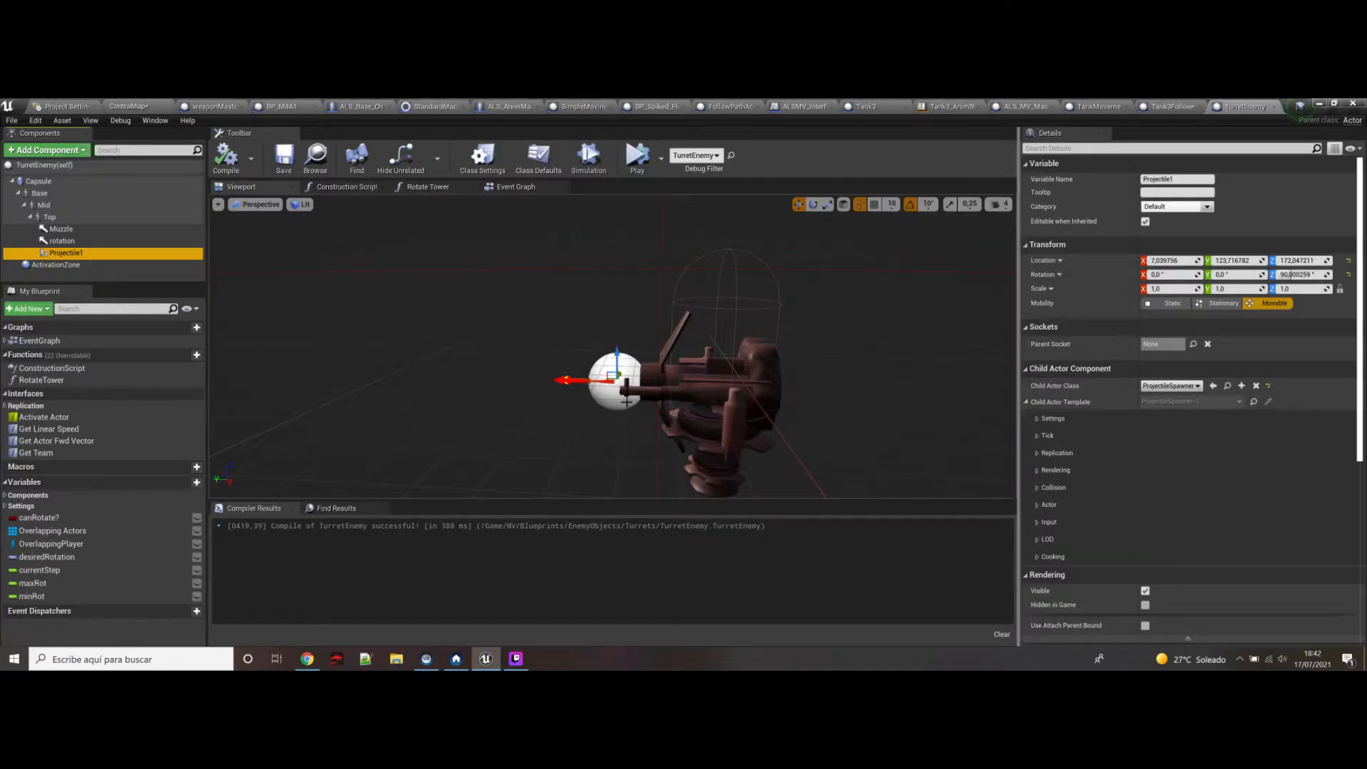
right_drag(598, 397, 779, 384)
key(a)
key(w)
right_drag(641, 417, 612, 414)
key(s)
key(a)
key(d)
key(a)
key(w)
key(d)
key(a)
key(d)
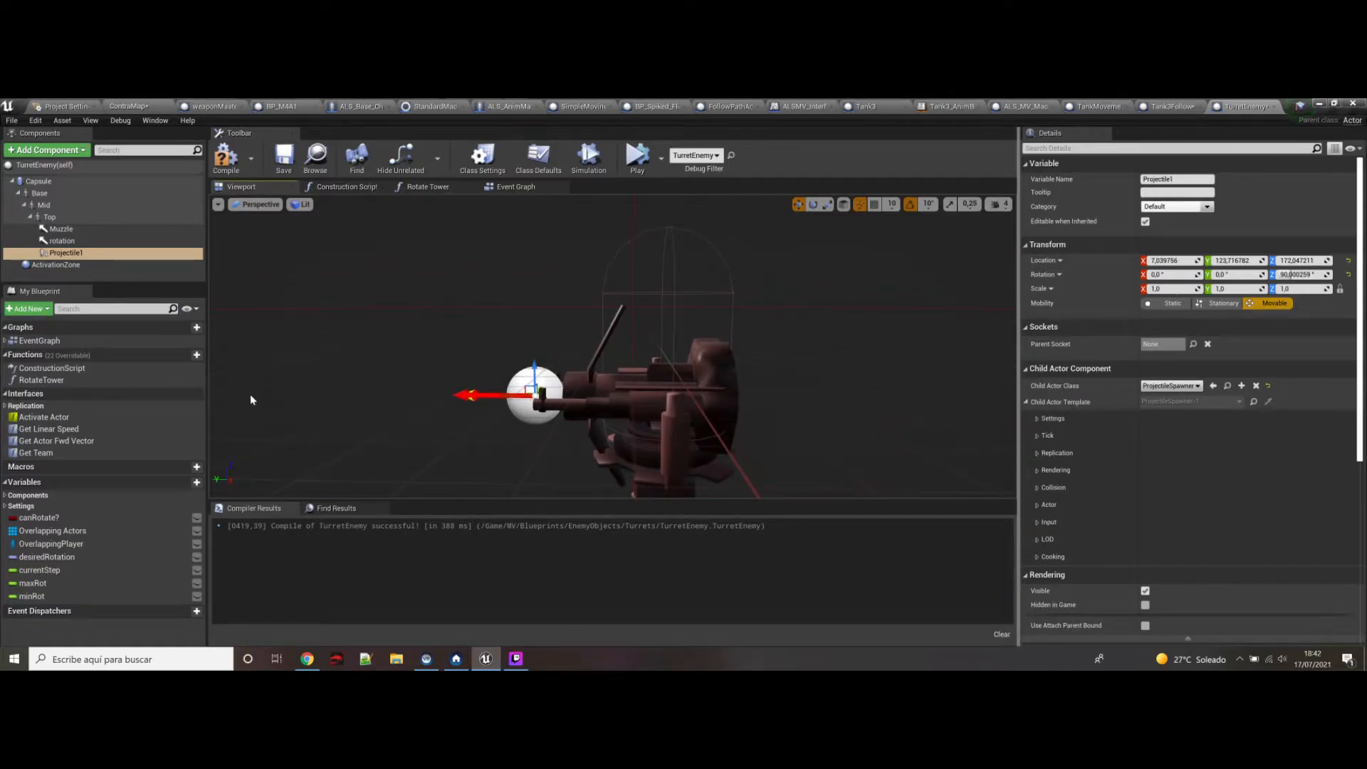
mouse_move(518, 394)
mouse_down()
mouse_move(411, 393)
mouse_move(498, 392)
mouse_up()
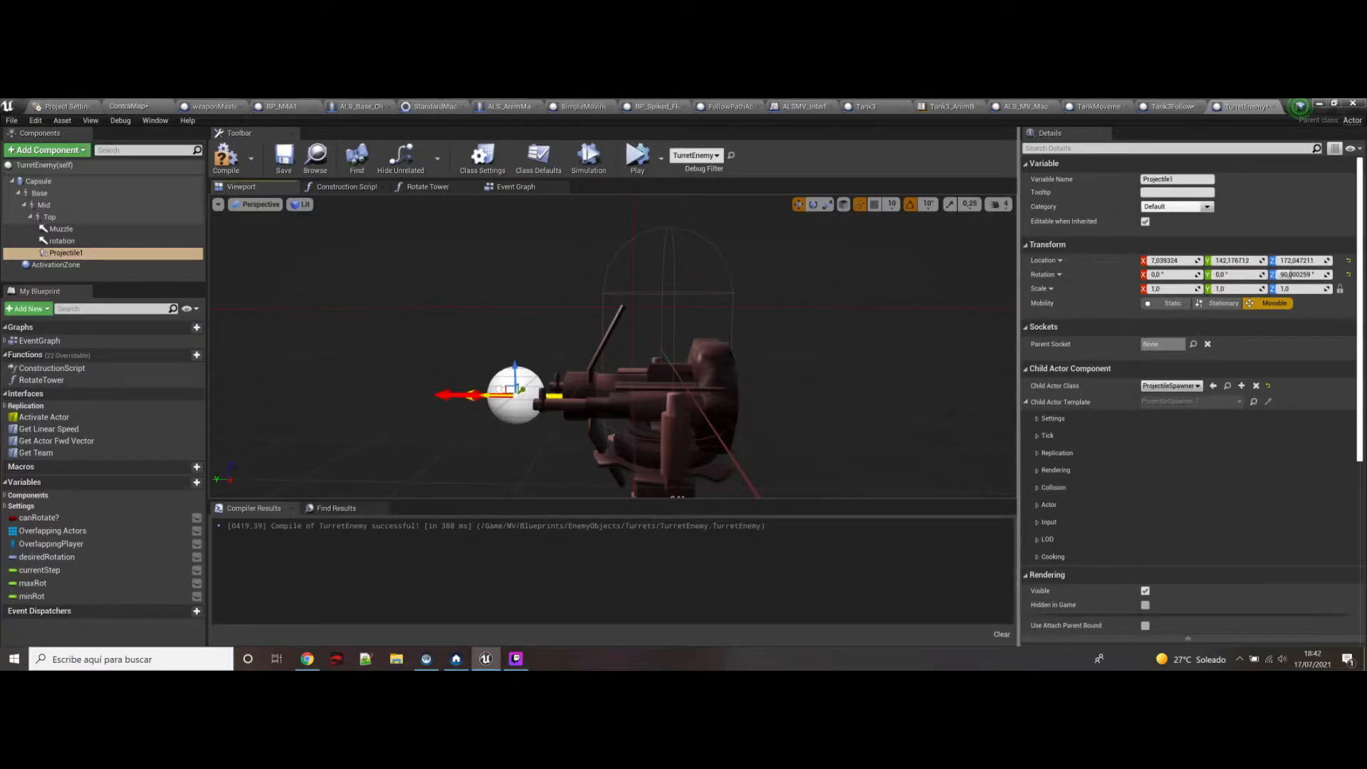
Step: Expand the child actor template settings of Projectile1 and review its delay, projectile class, team, size and sound options
click(1037, 417)
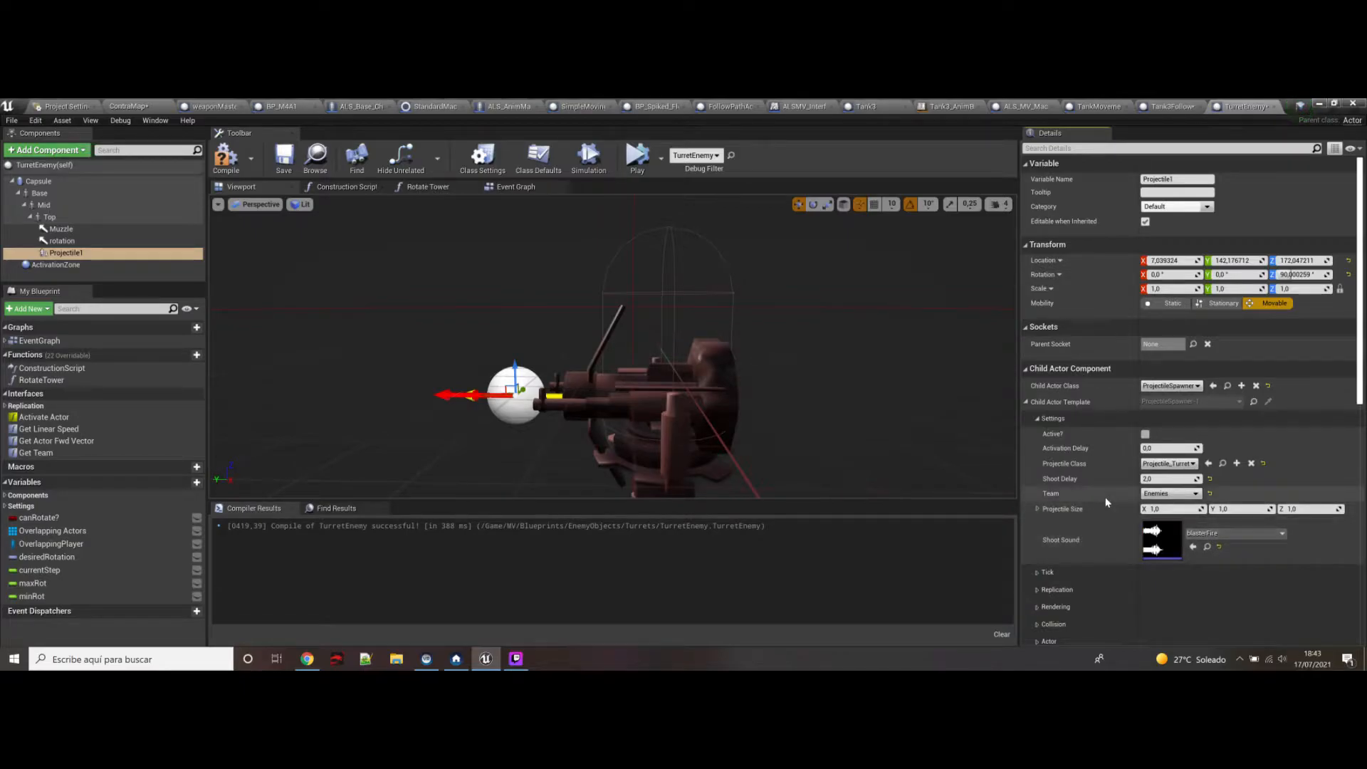
scroll(1108, 499, down, 2)
scroll(1109, 498, up, 2)
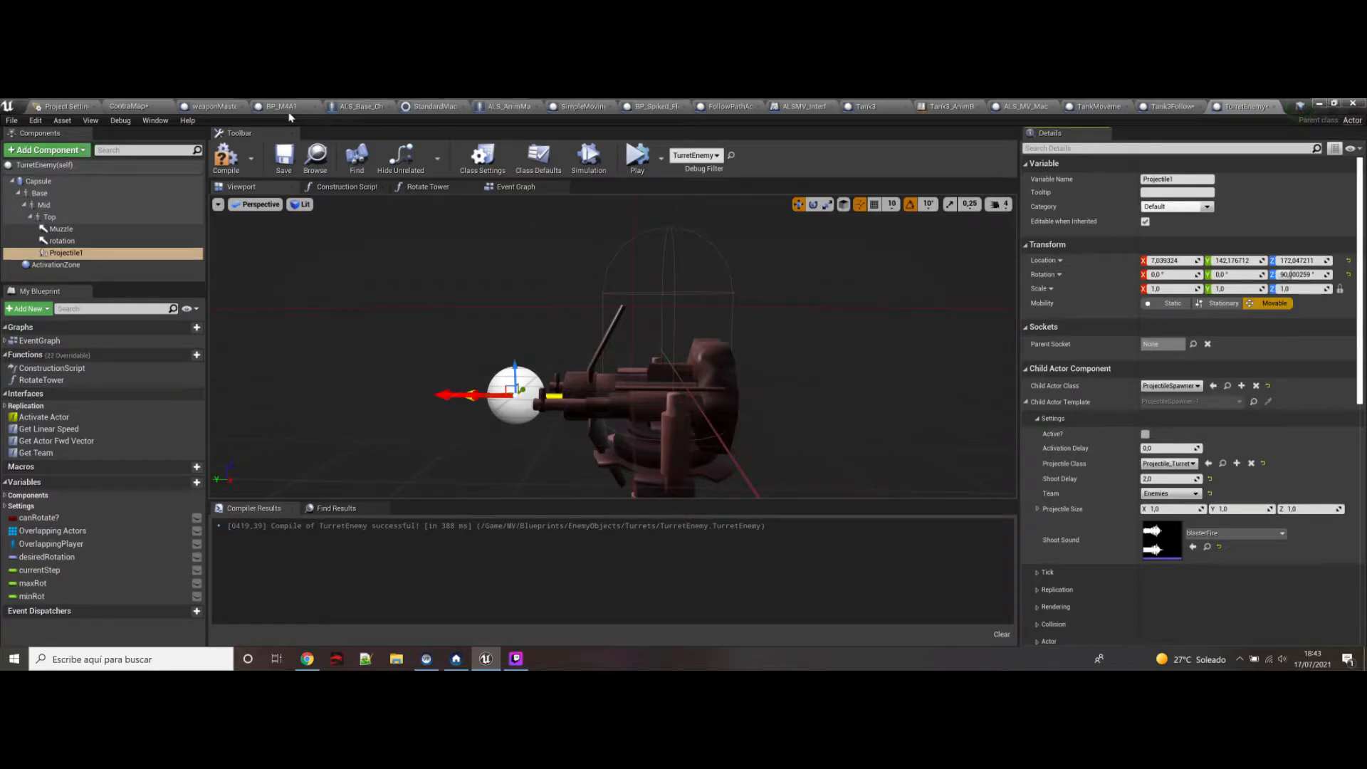
Step: Return to the ContraMap level, select the upright turret's FollowPathActor and open the StraightTurret blueprint from EnemyObjects/Turrets
click(128, 106)
right_drag(696, 475, 619, 451)
click(604, 481)
scroll(241, 469, down, 1)
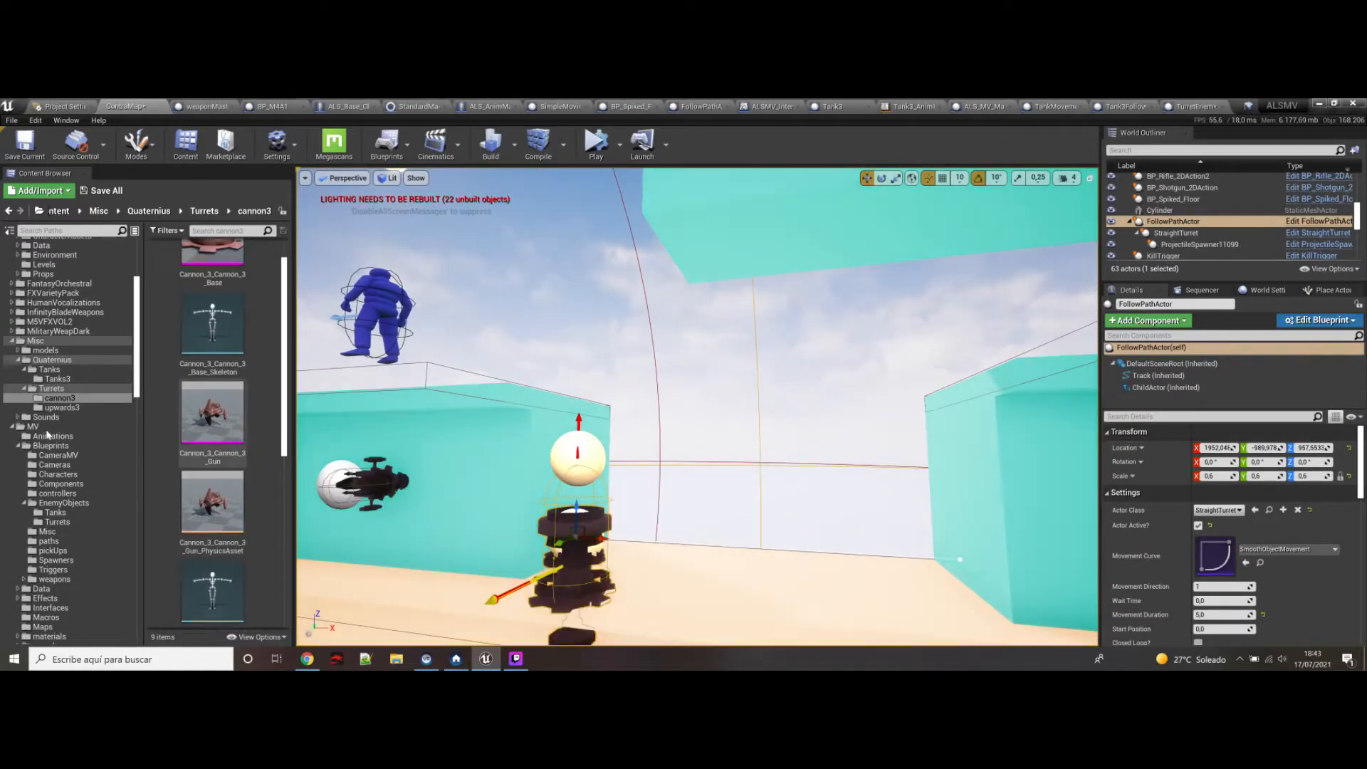
click(57, 522)
click(245, 284)
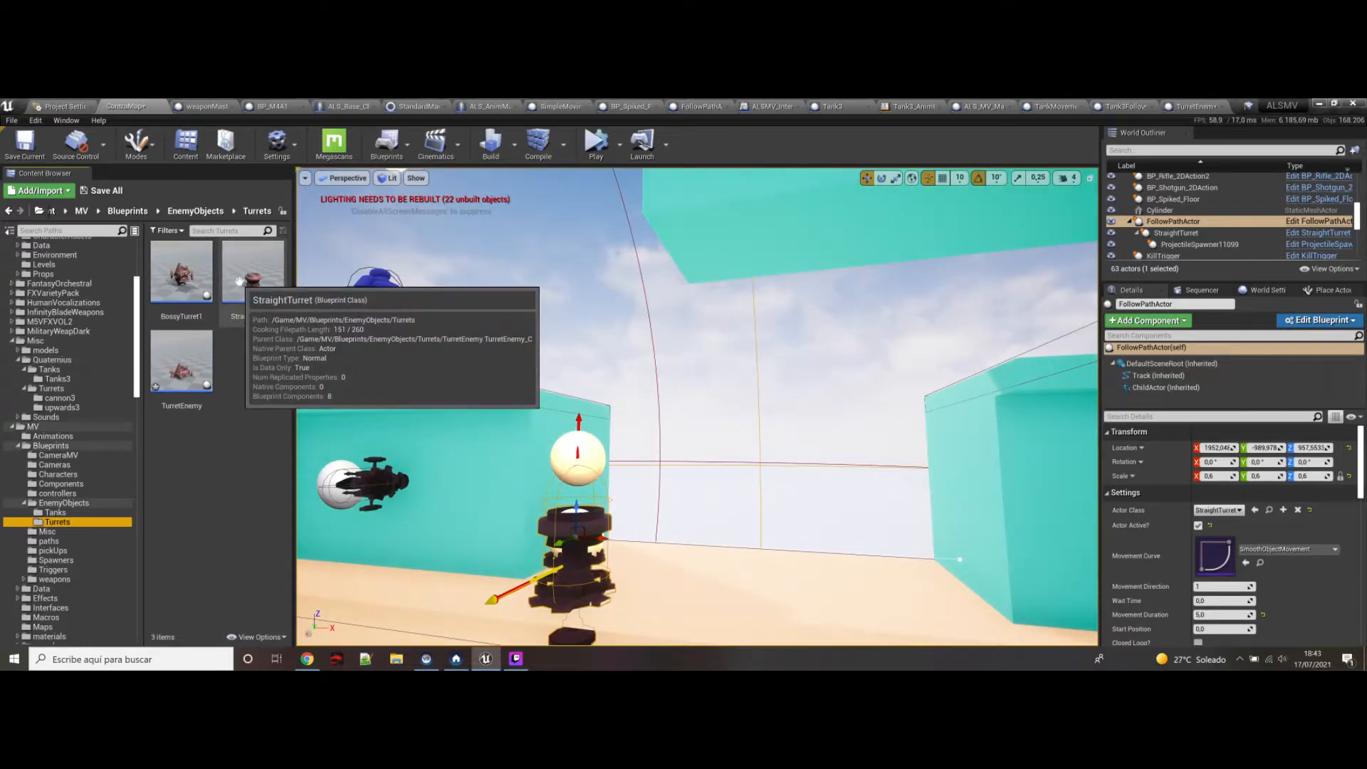
double_click(245, 285)
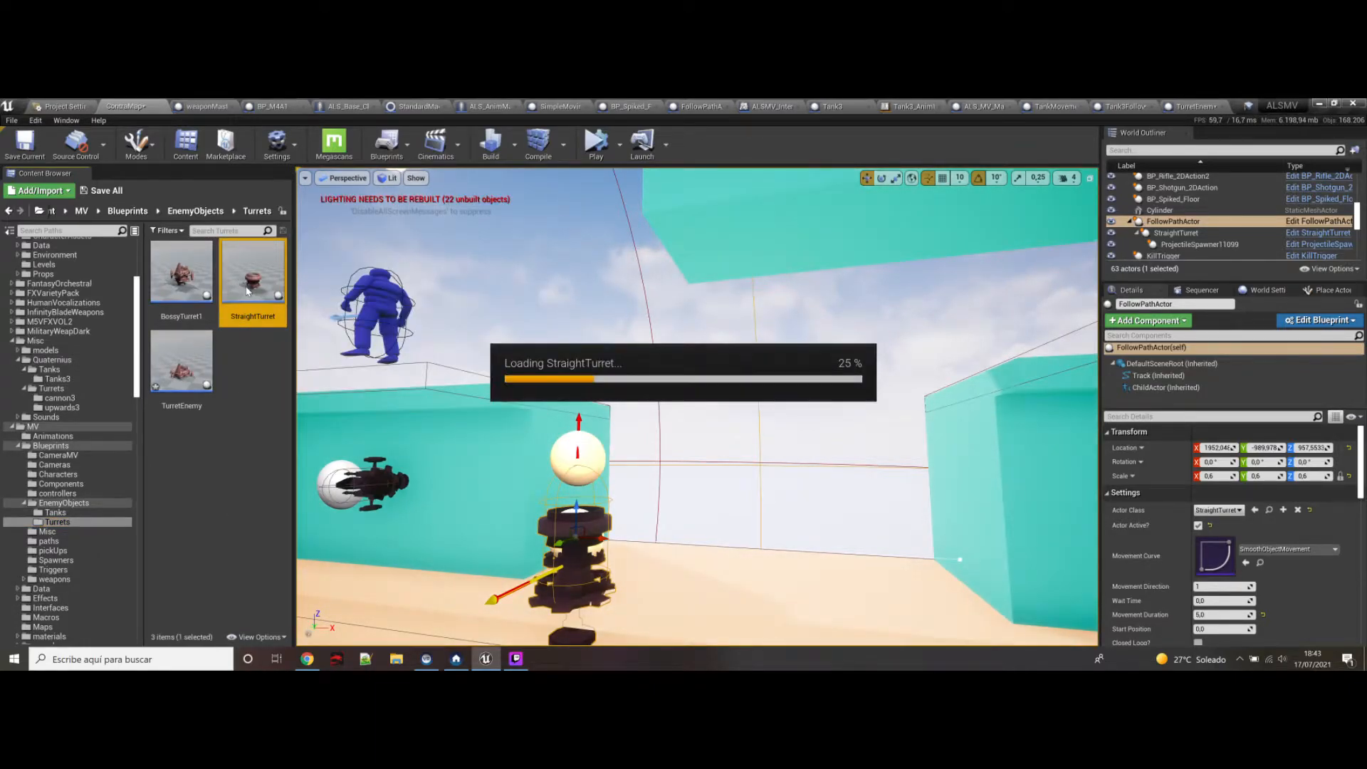
Step: Show the StraightTurret model in 3D, select its Projectile1 spawner and expand the spawner's settings for review
click(506, 191)
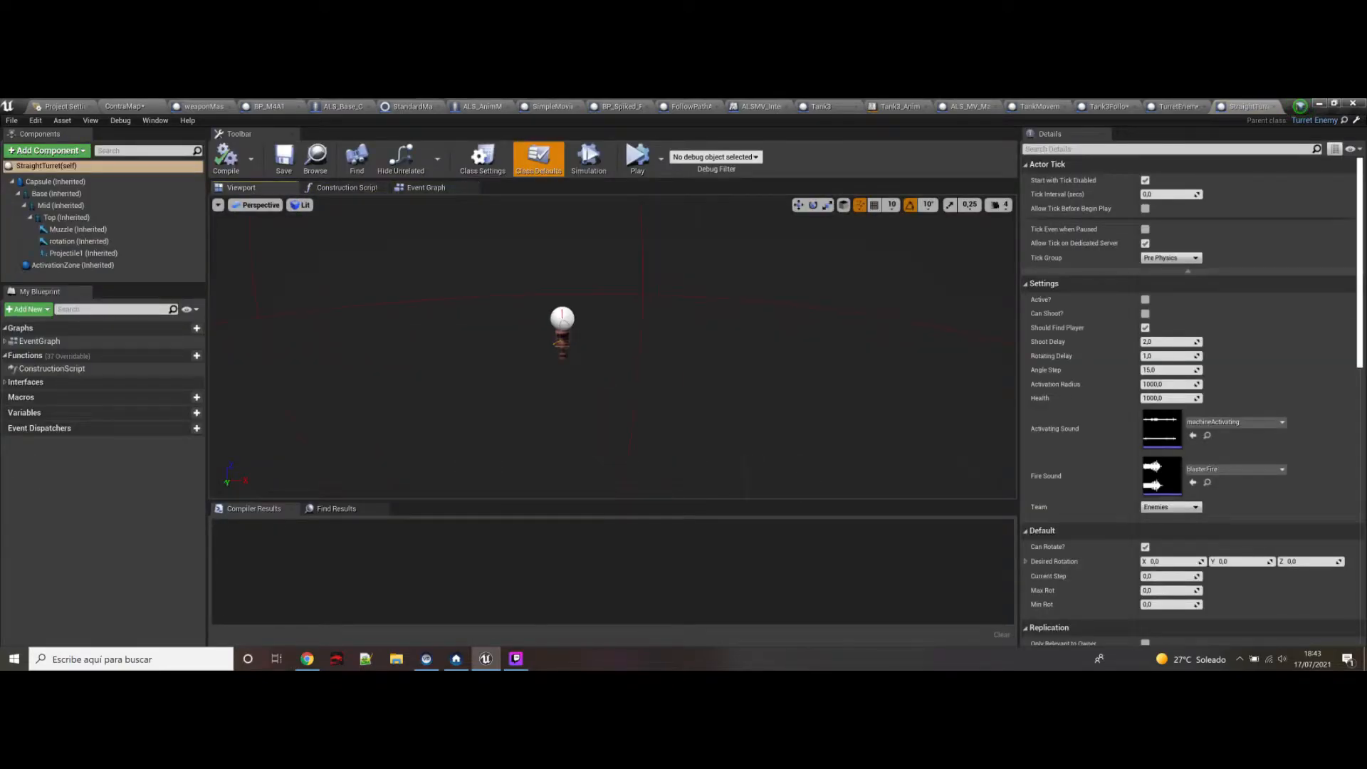
right_drag(572, 398, 535, 397)
click(574, 401)
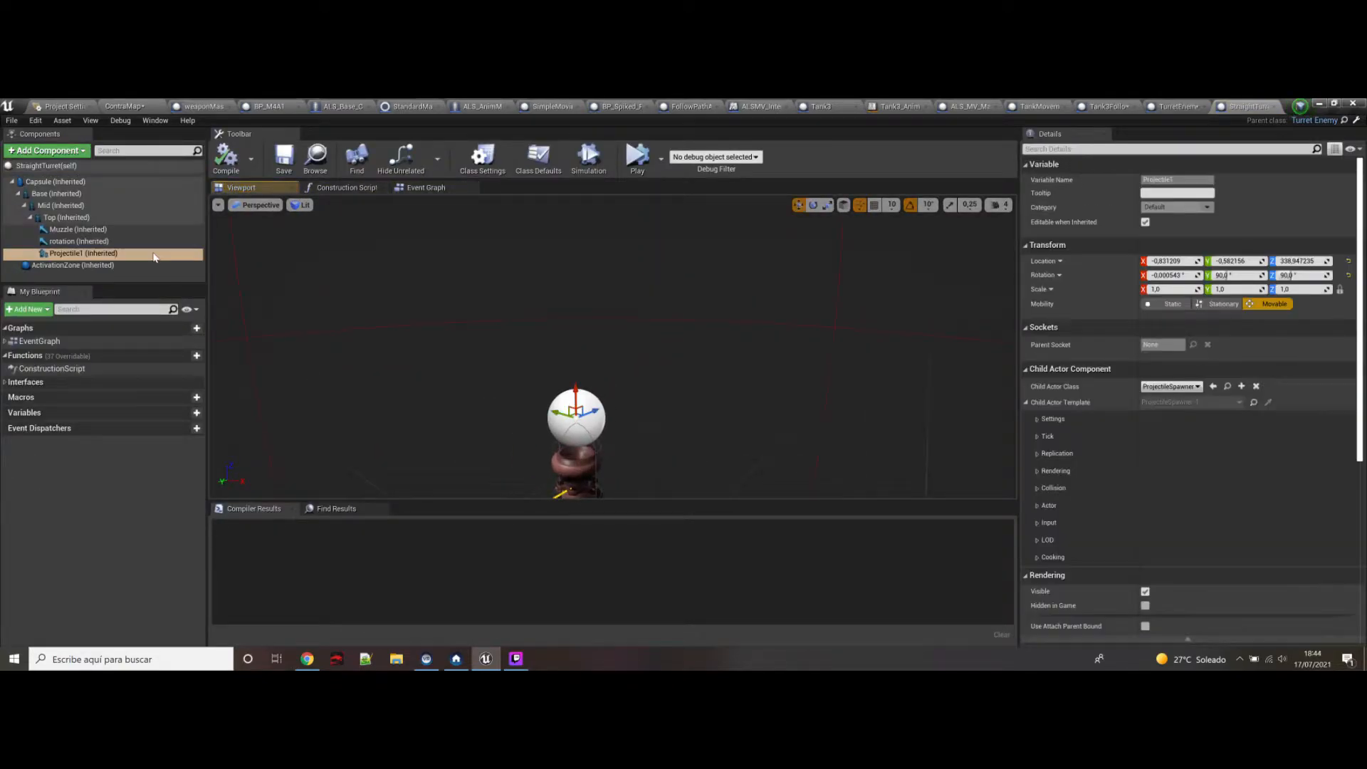
click(1037, 420)
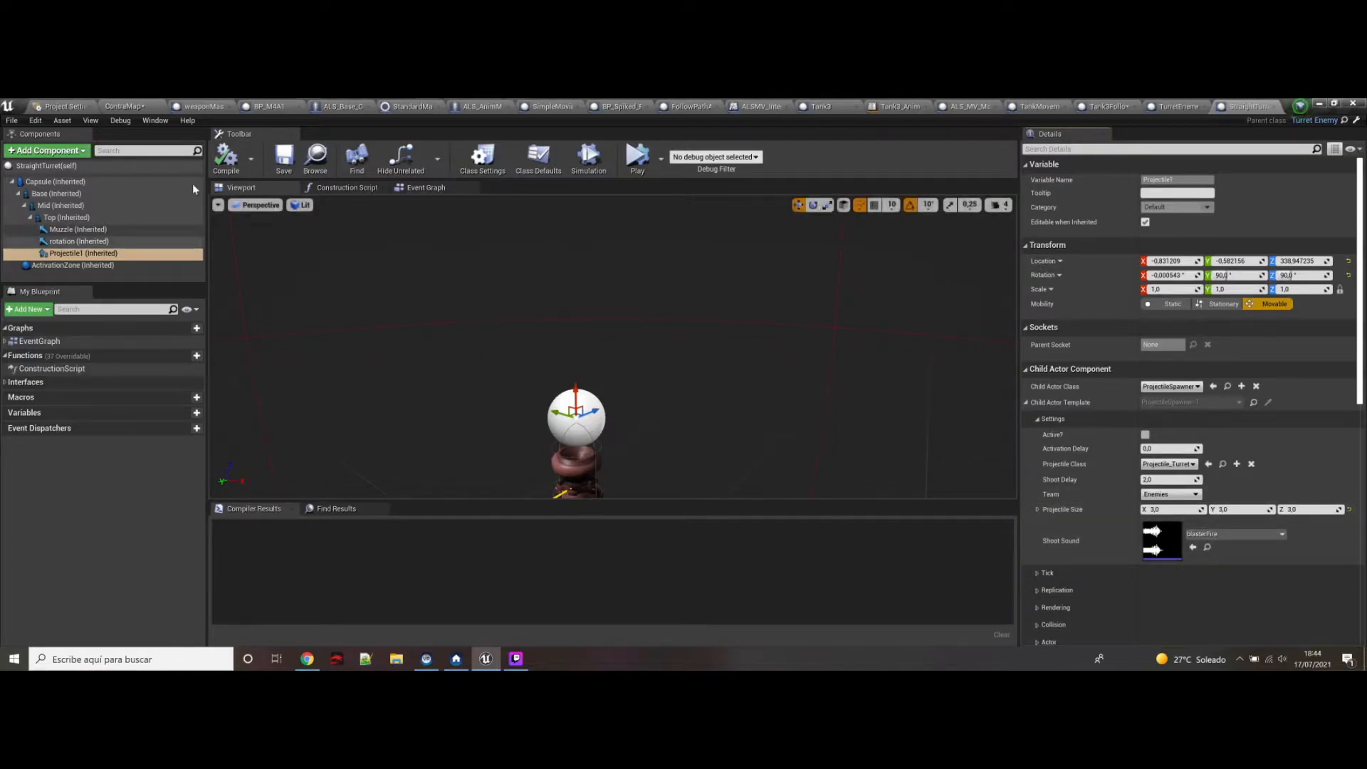
Step: Go back to the ContraMap level and open the BossyTurret1 blueprint in its 3D viewport
click(139, 106)
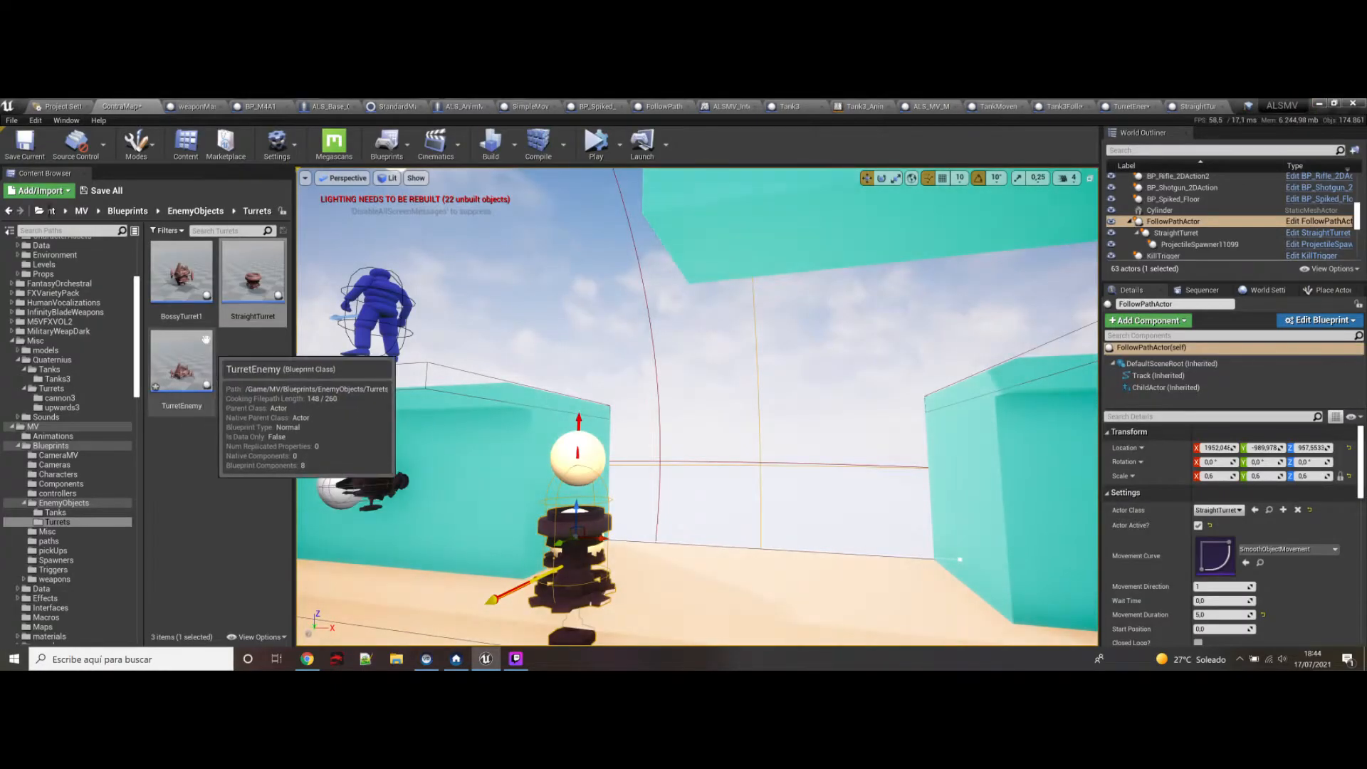
drag(184, 286, 186, 290)
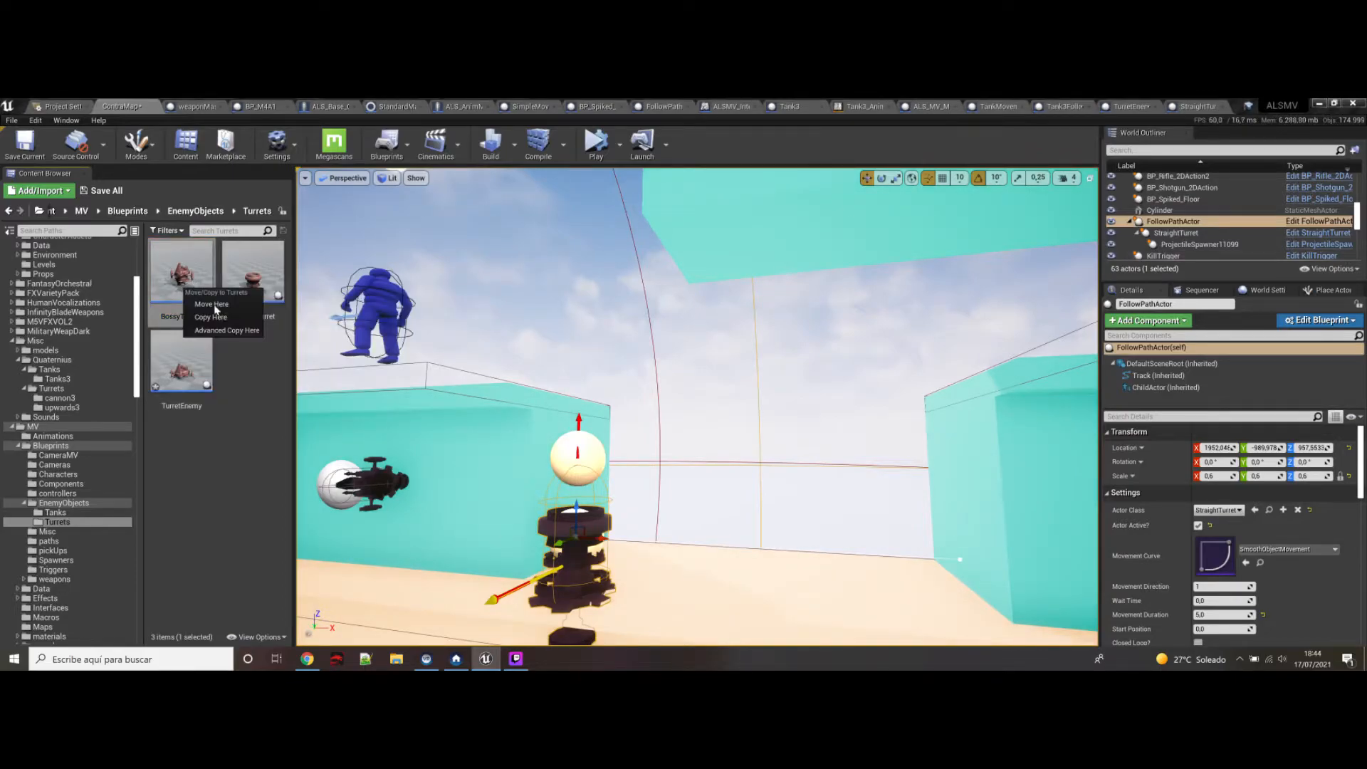
click(189, 263)
double_click(174, 261)
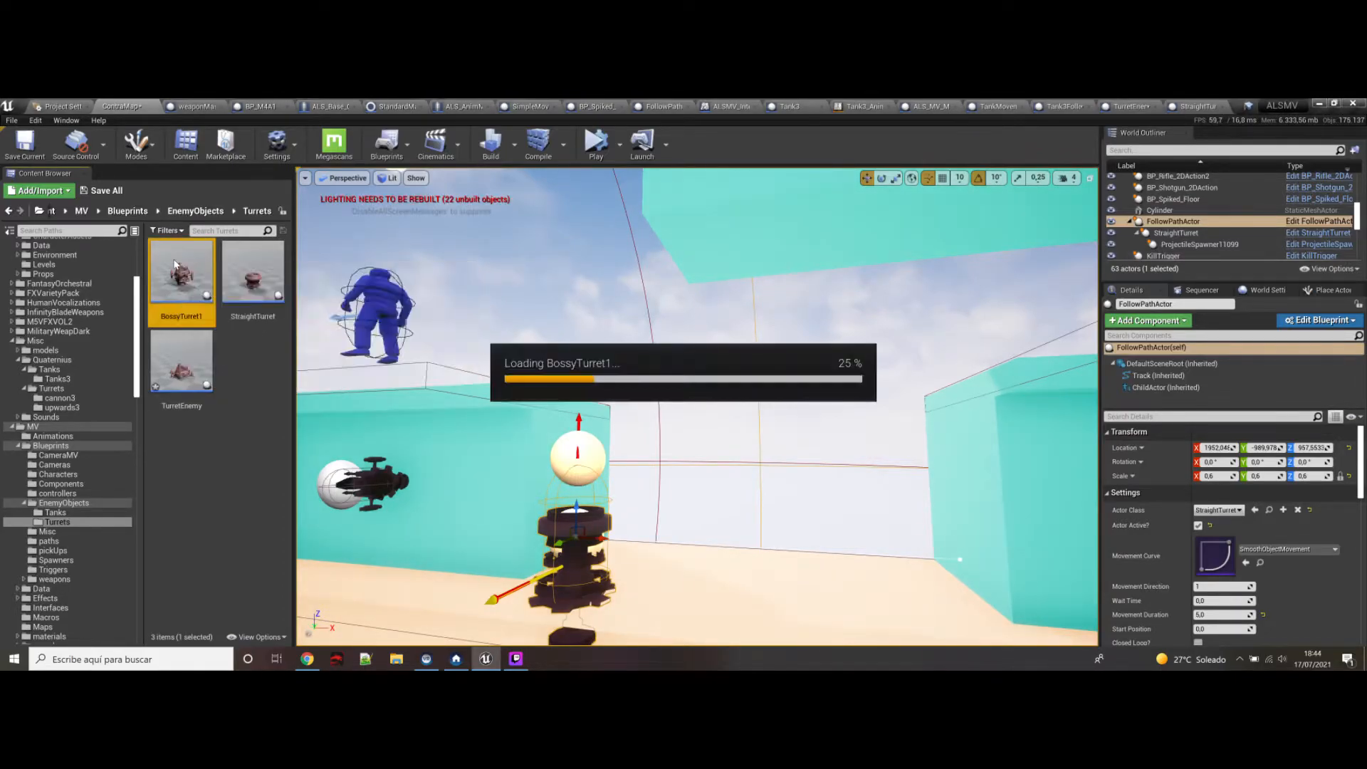
click(245, 188)
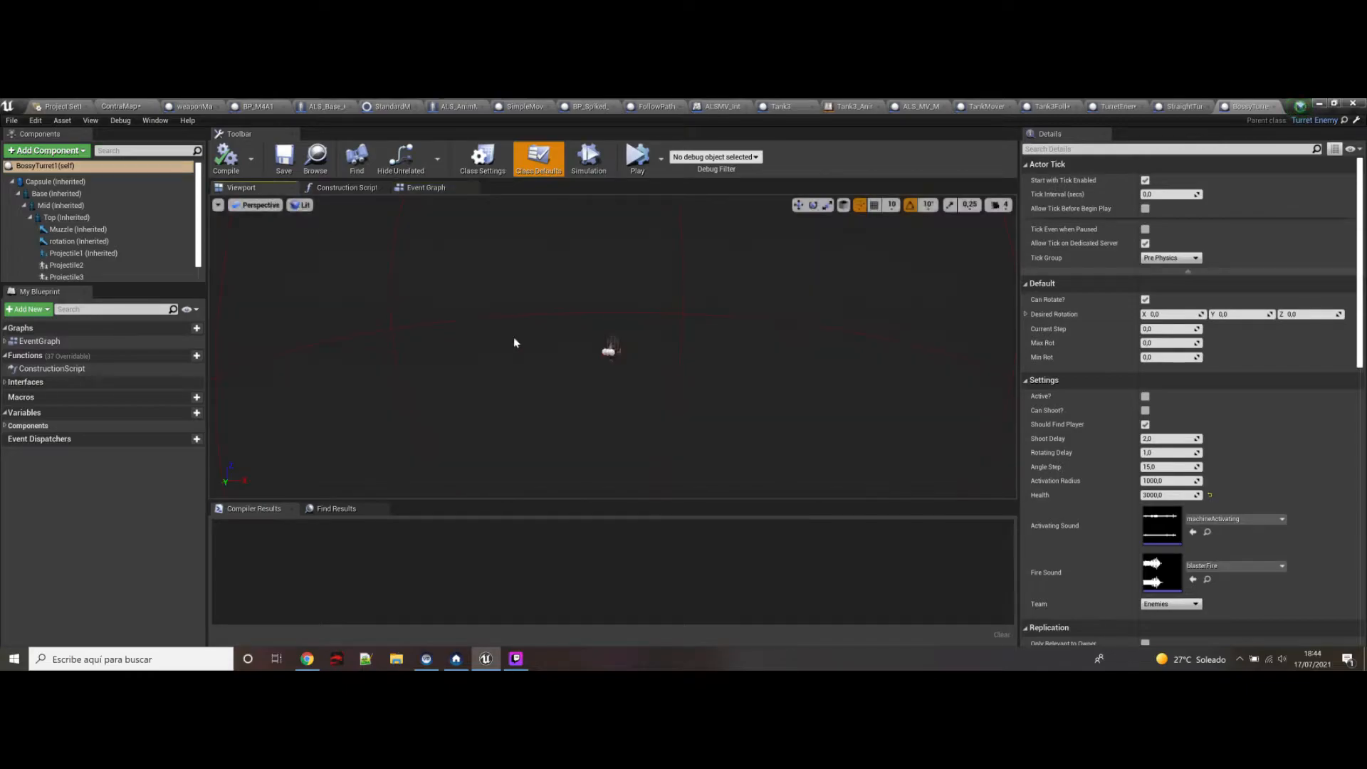
Step: Examine BossyTurret1's muzzle close up and compare the settings of its Projectile1, Projectile2 and Projectile3 spawners
key(w)
right_drag(612, 349, 701, 346)
key(a)
right_drag(562, 376, 549, 388)
click(496, 384)
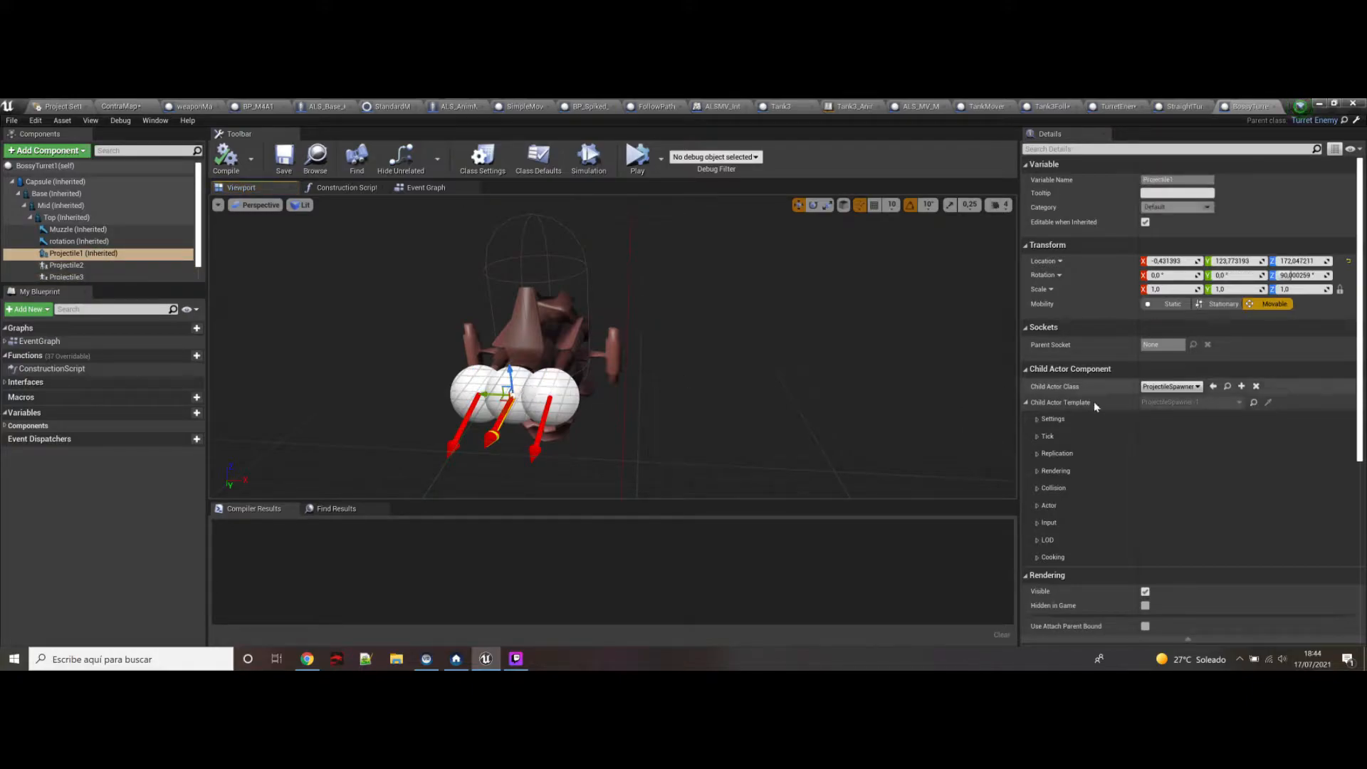
click(1038, 419)
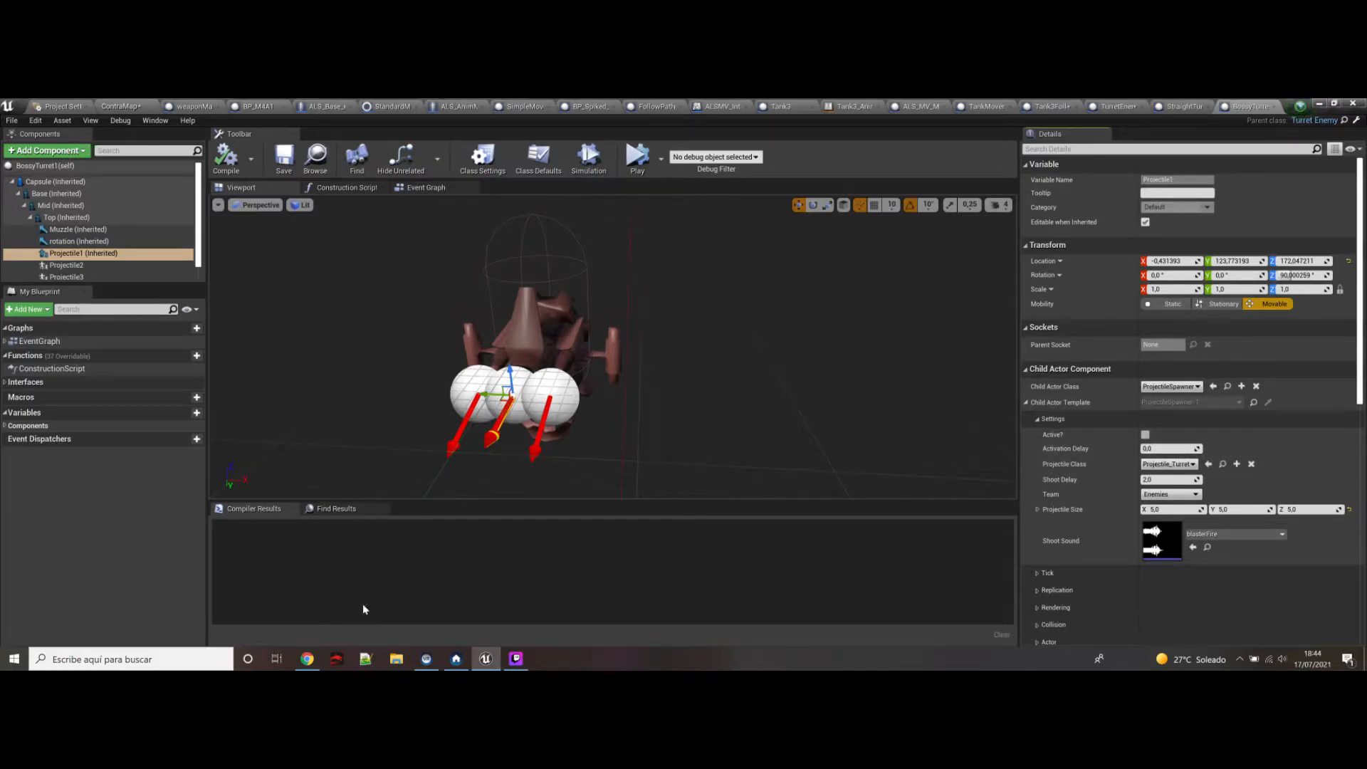
click(558, 391)
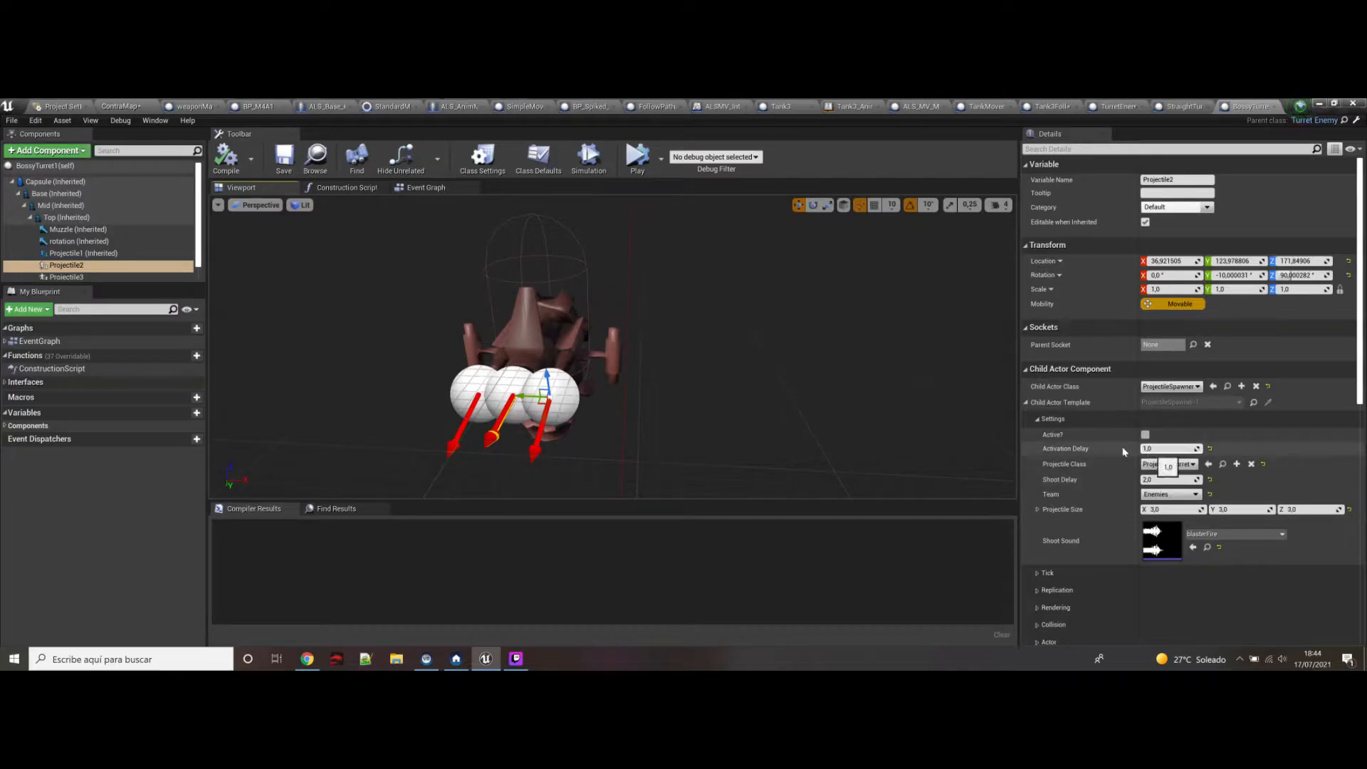
click(66, 276)
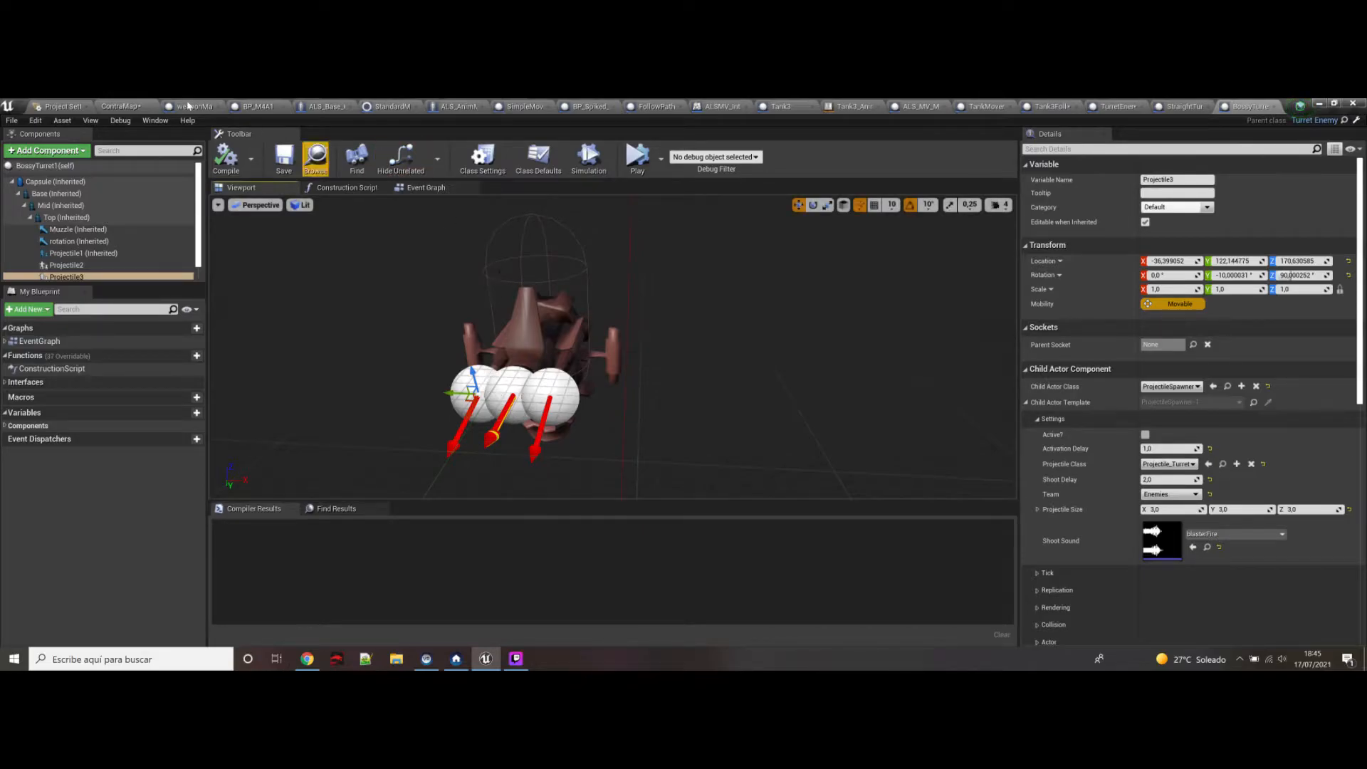
Step: Return to the ContraMap level and start a play session from the upper platform BP_Floor_Bypass5 near the wall turrets
click(123, 106)
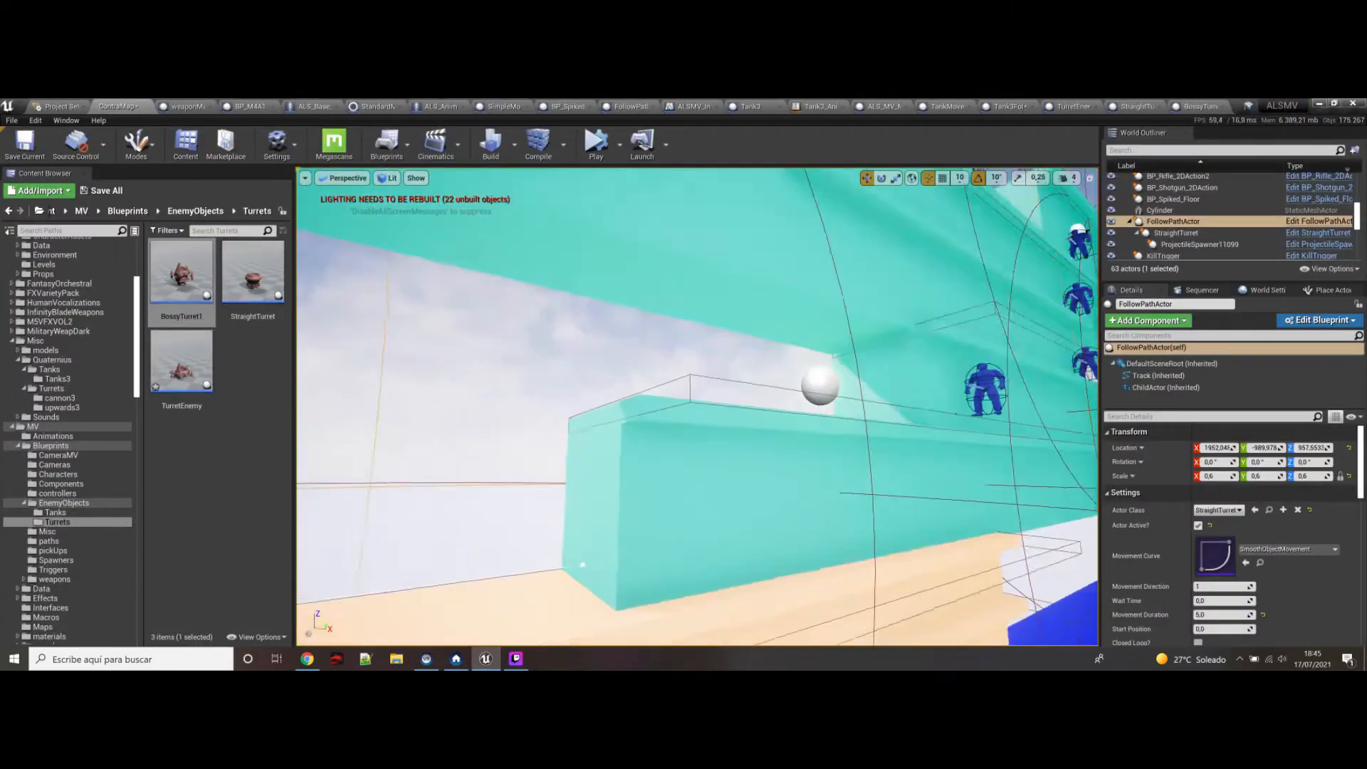
right_drag(622, 339, 833, 430)
key(w)
right_click(645, 417)
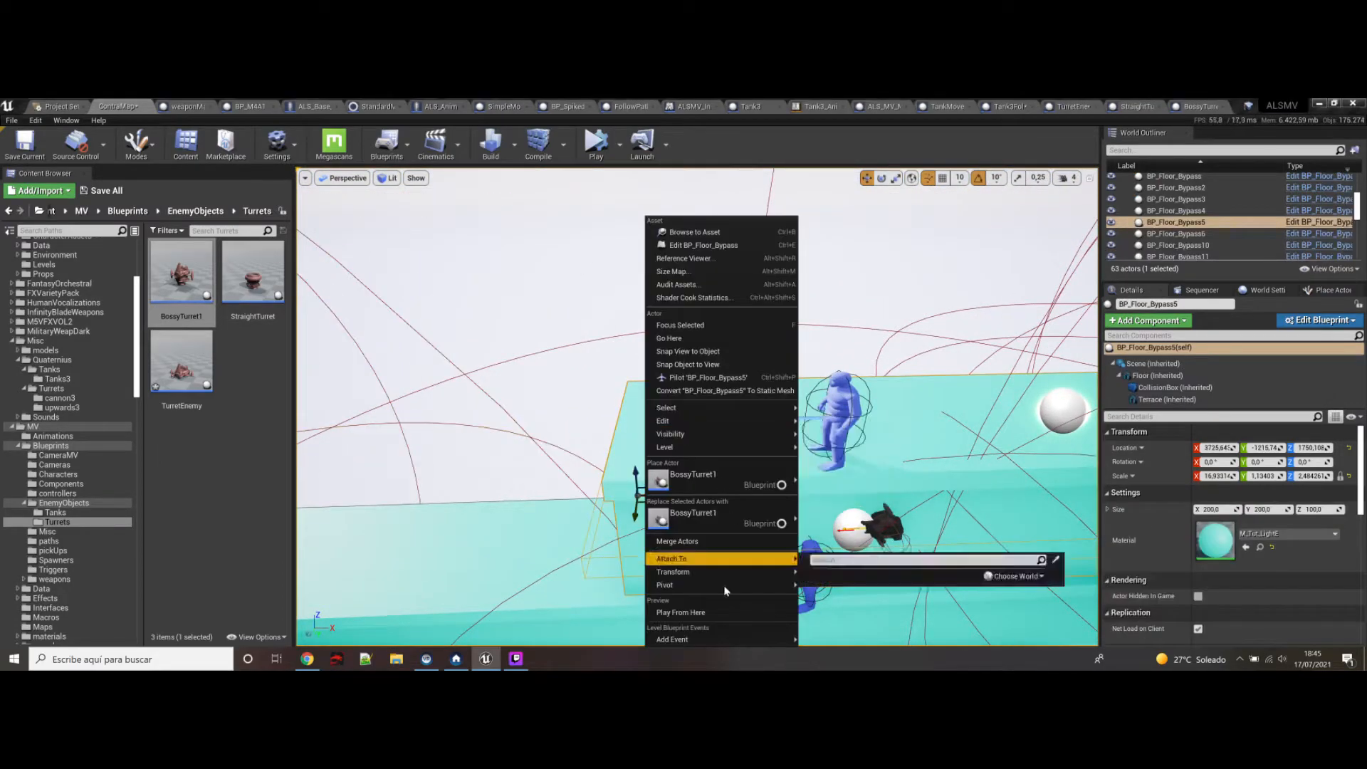
click(690, 614)
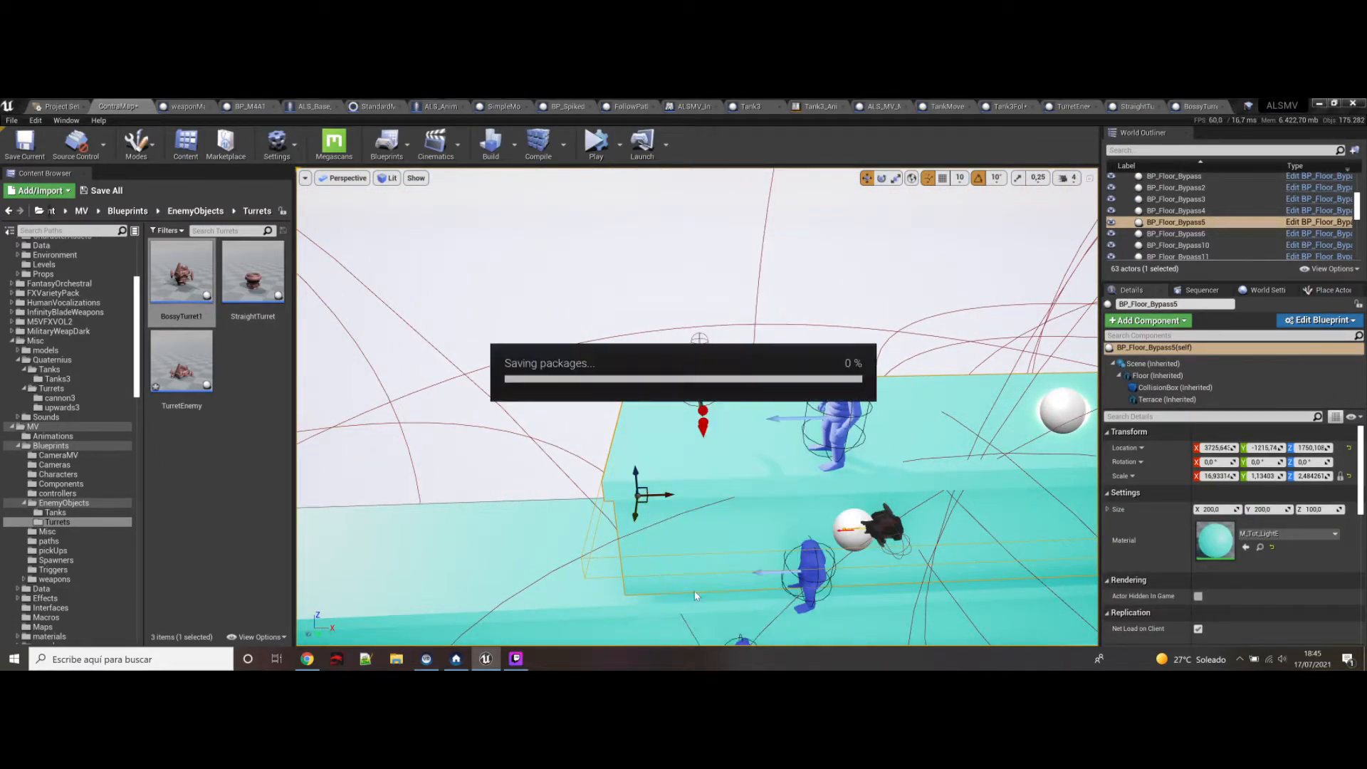
Step: Play-test the upper platform, running, jumping and shooting at the soldiers and wall turrets
key(d)
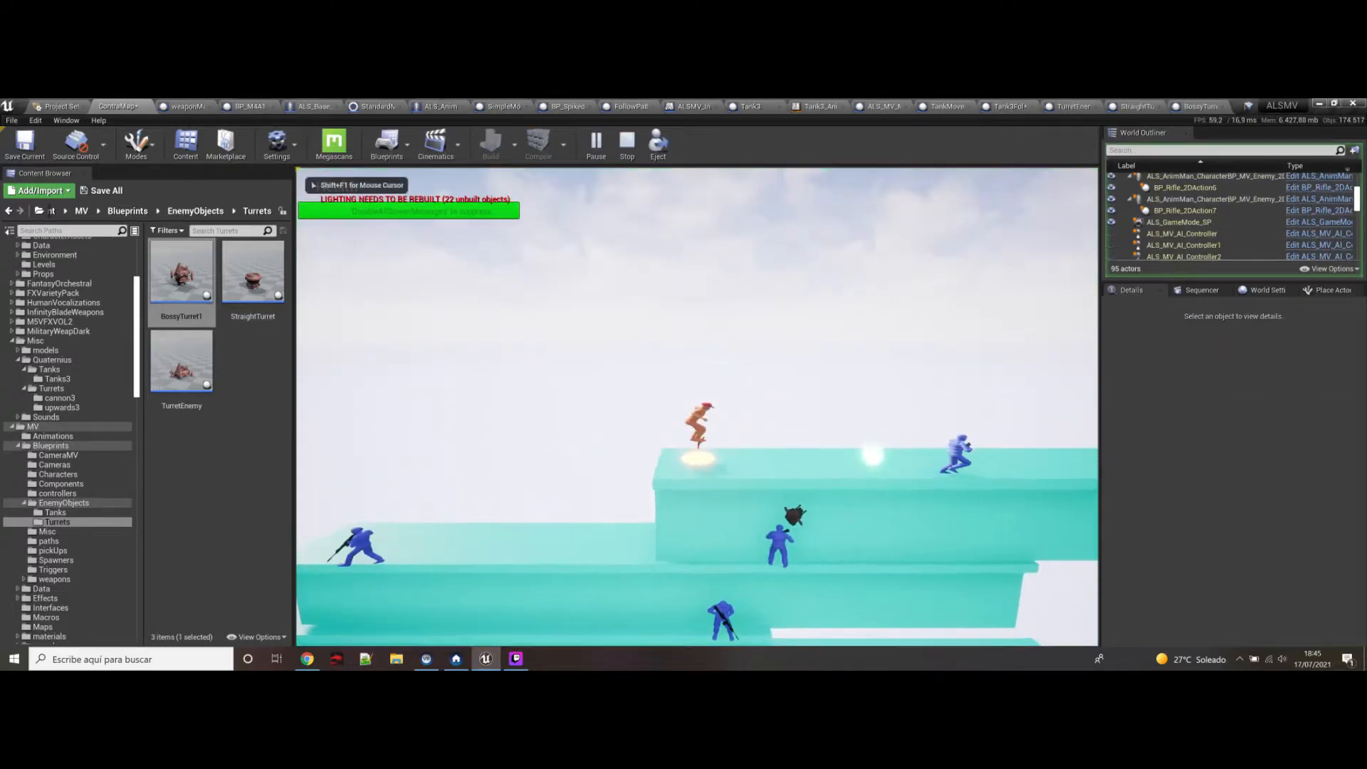
key(a)
key(d)
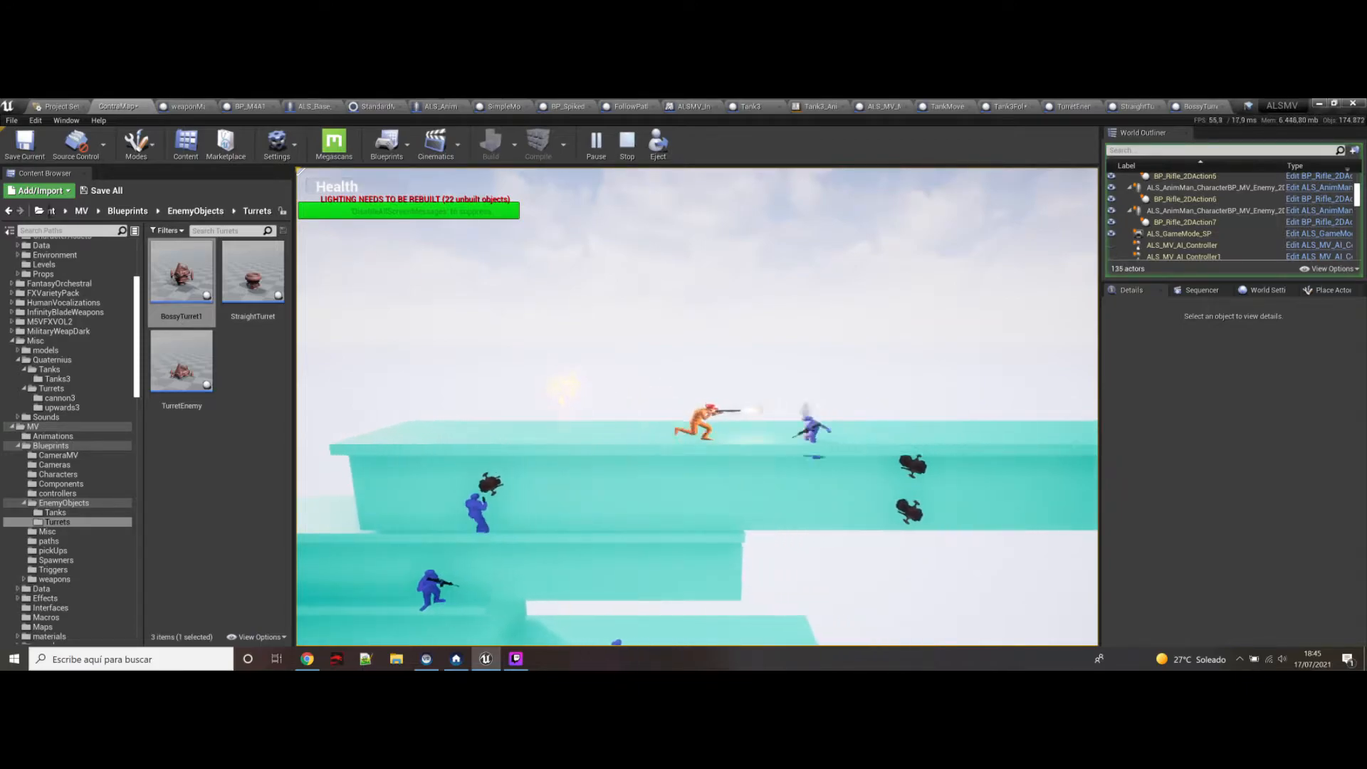
key(a)
key(space)
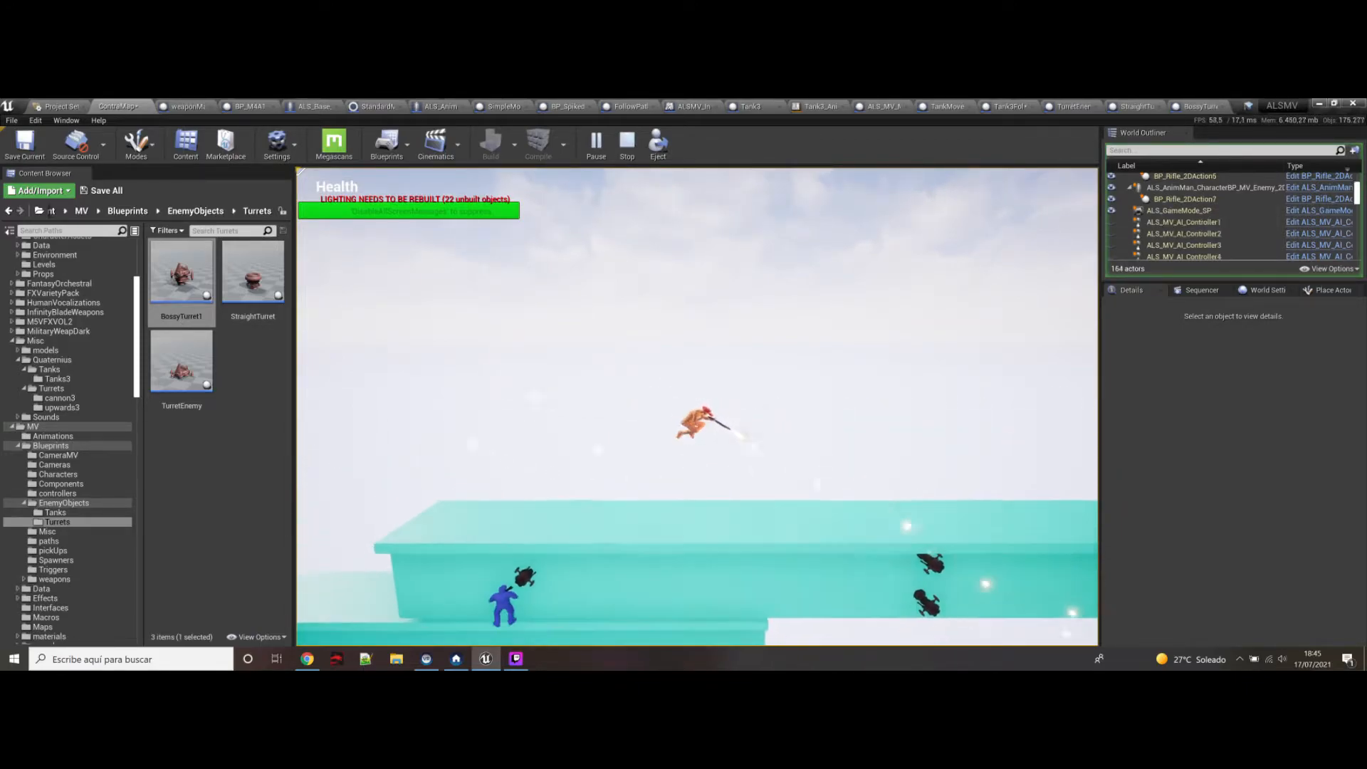
key(space)
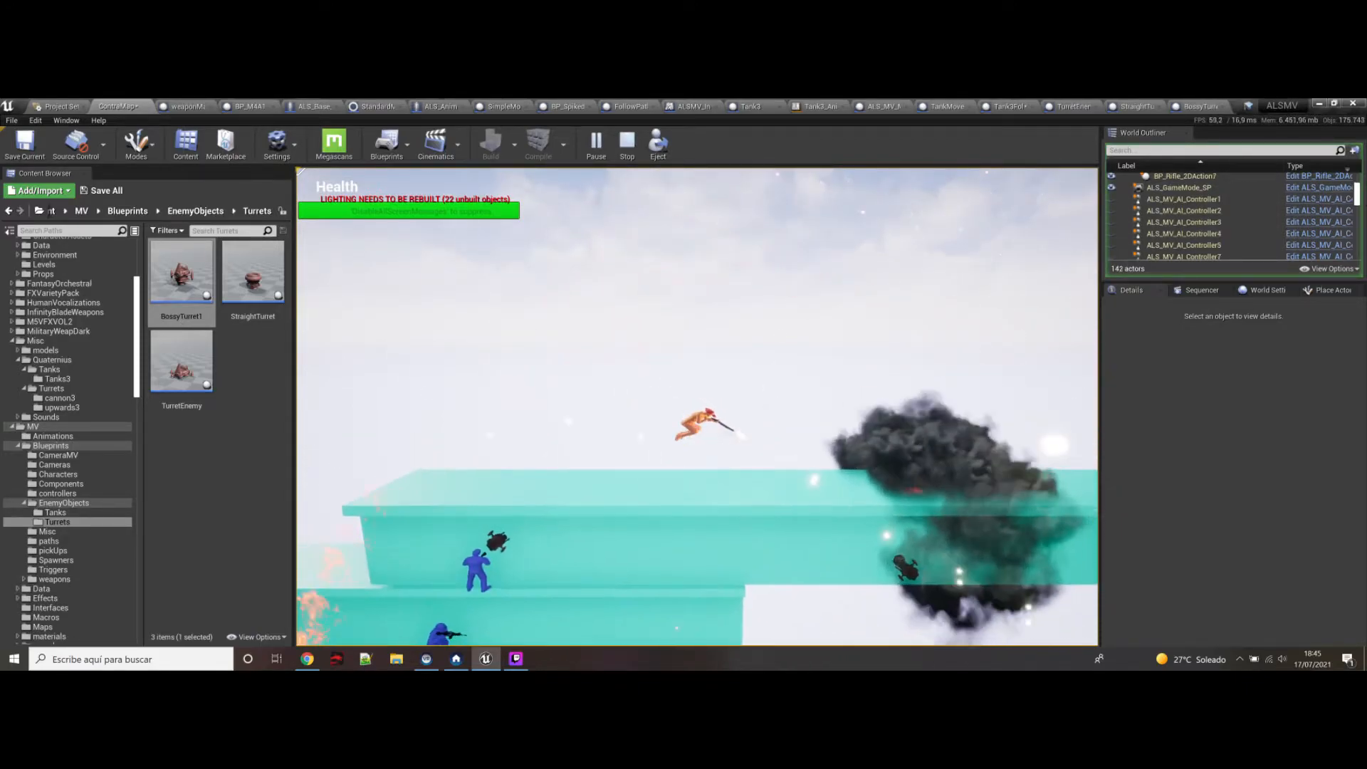
key(a)
key(d)
key(space)
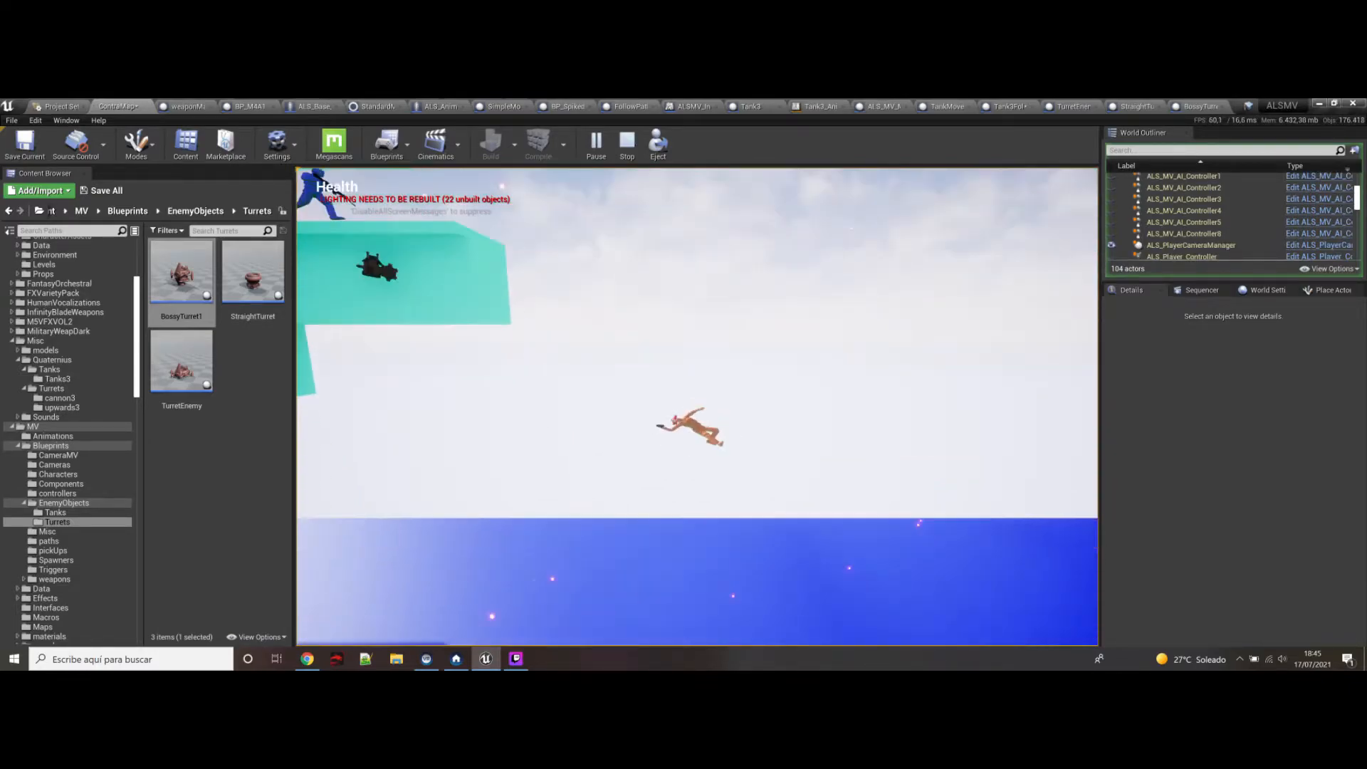
Step: End the play session, close the message log and return to the BossyTurret1 blueprint
key(Escape)
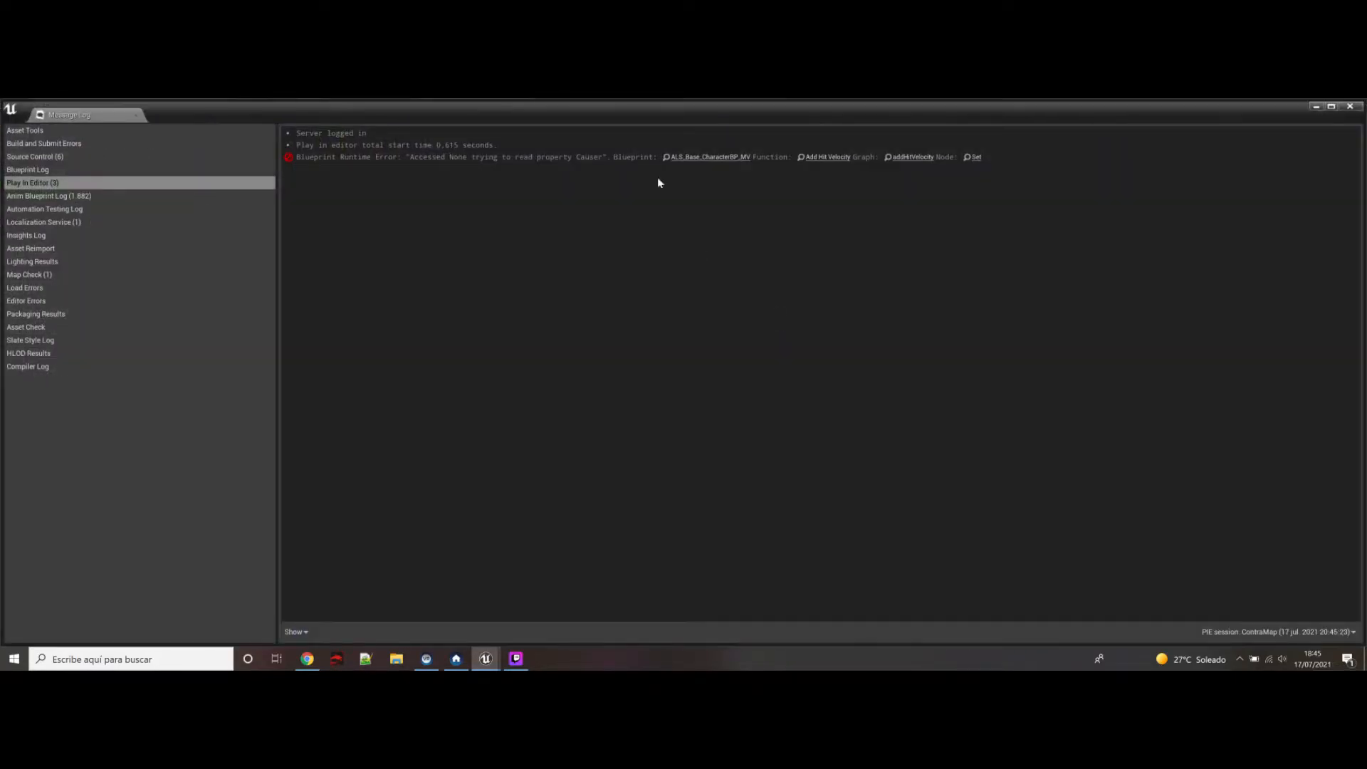
click(1349, 108)
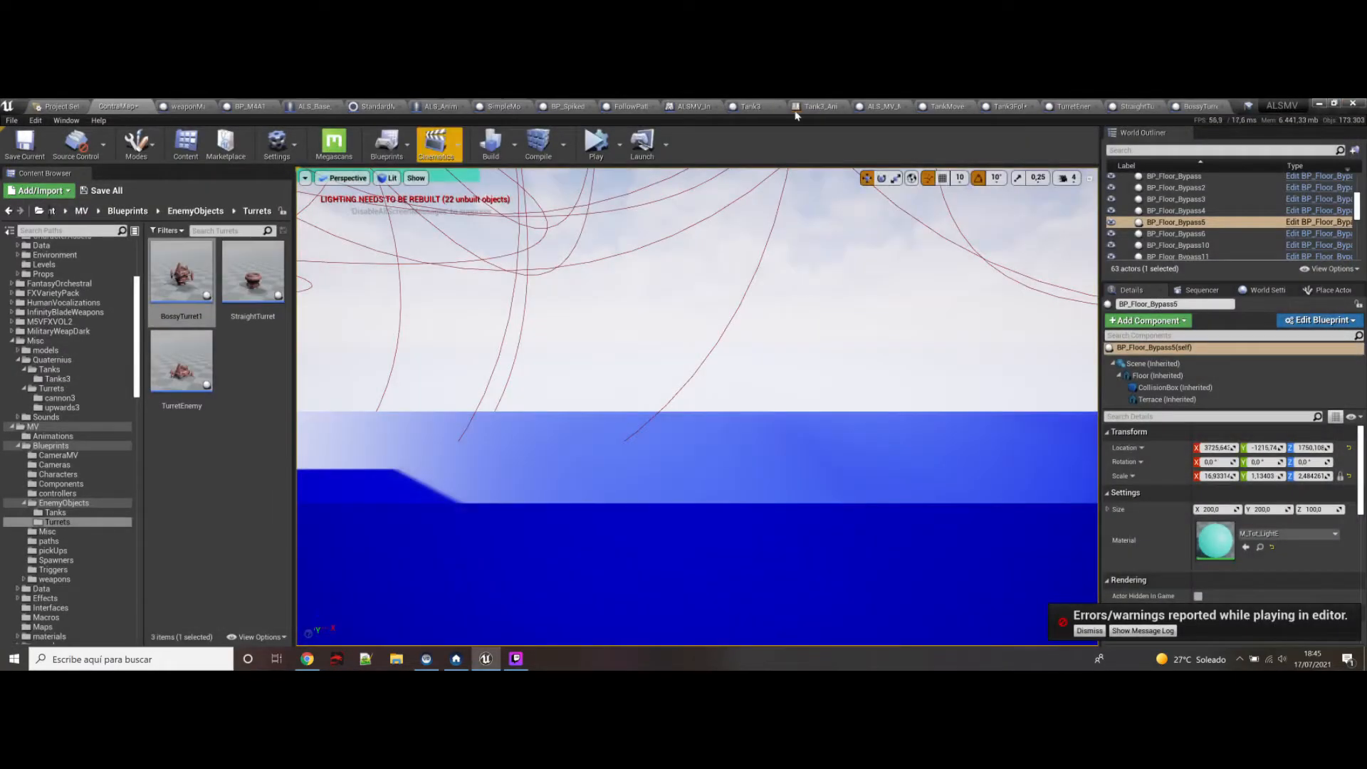
click(1201, 107)
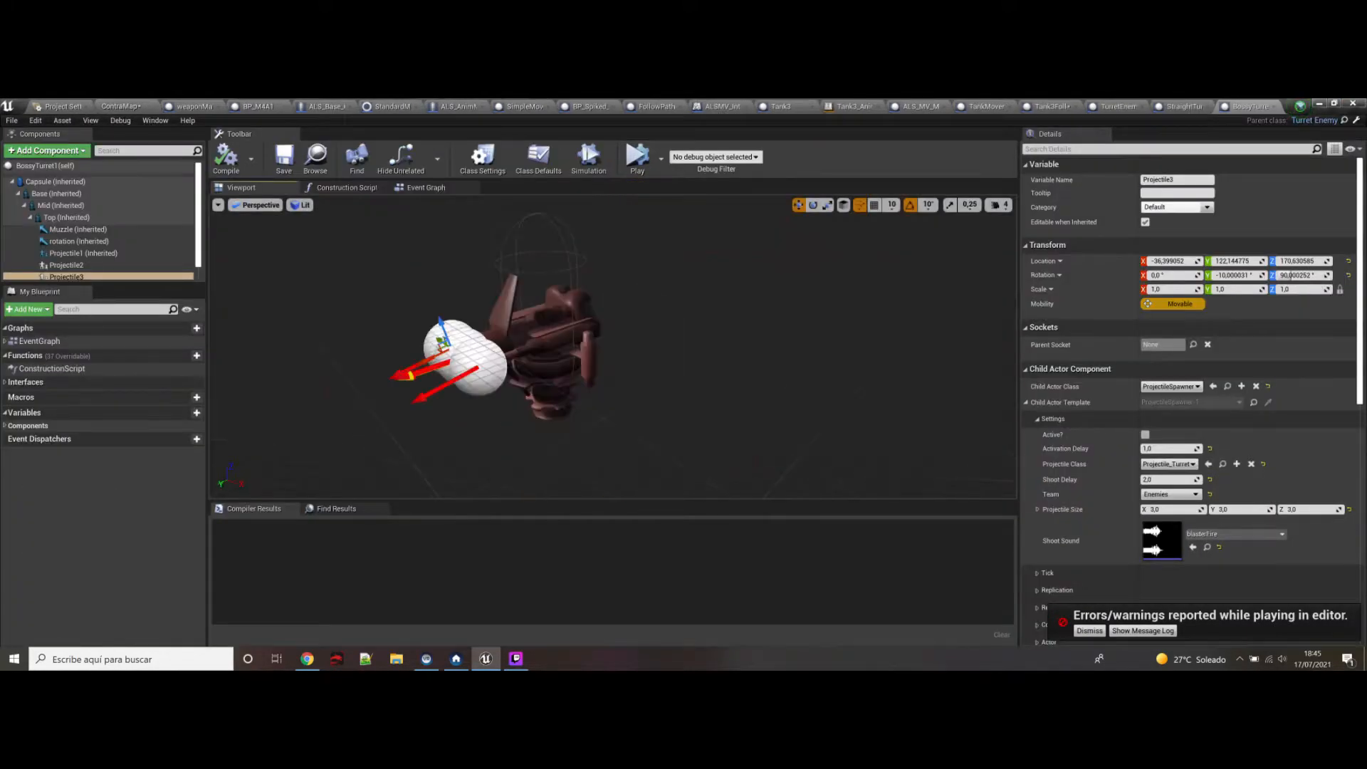
Step: Examine the directions of the three projectile spawners at BossyTurret1's muzzle from close up
right_drag(586, 418, 573, 293)
key(q)
right_drag(591, 360, 580, 462)
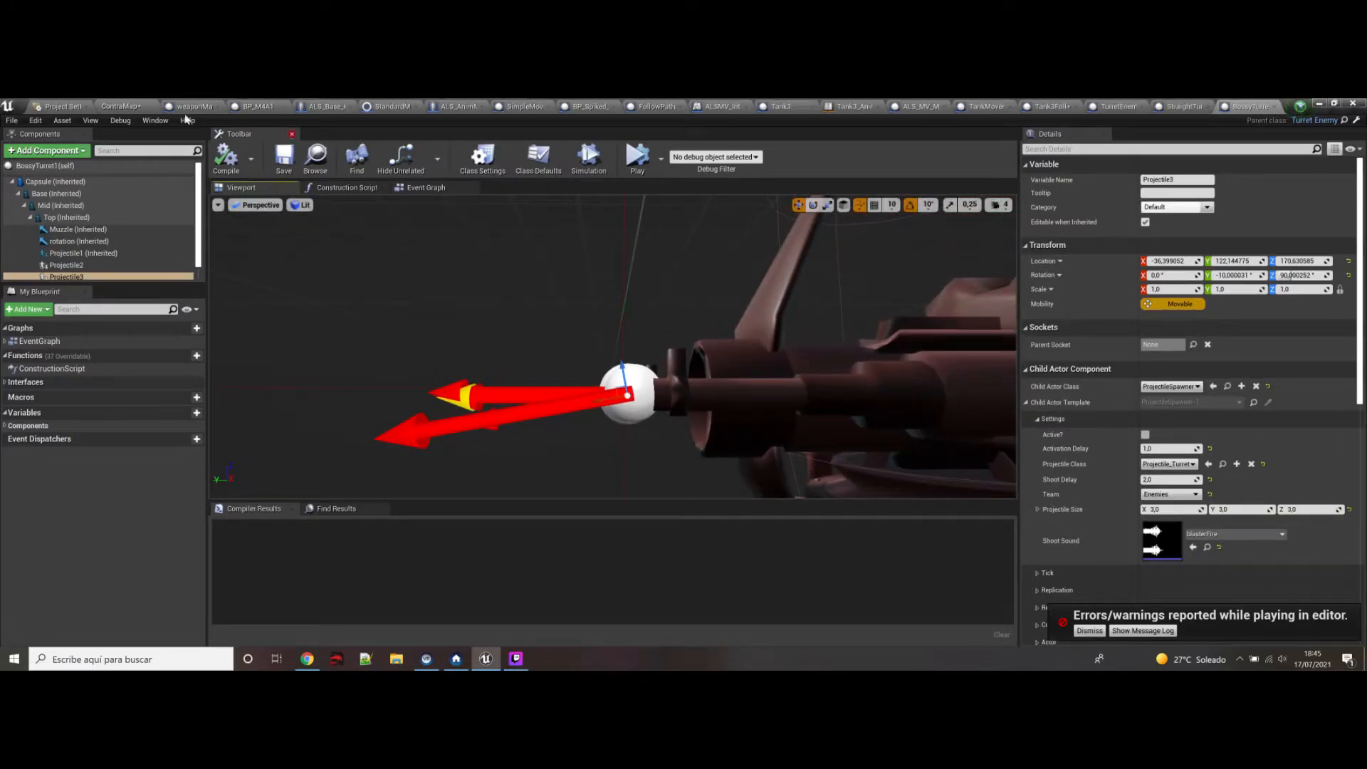
Step: Return to the ContraMap level and start a play session from the BP_Floor_Bypass5 platform in front of BossyTurret1
click(121, 107)
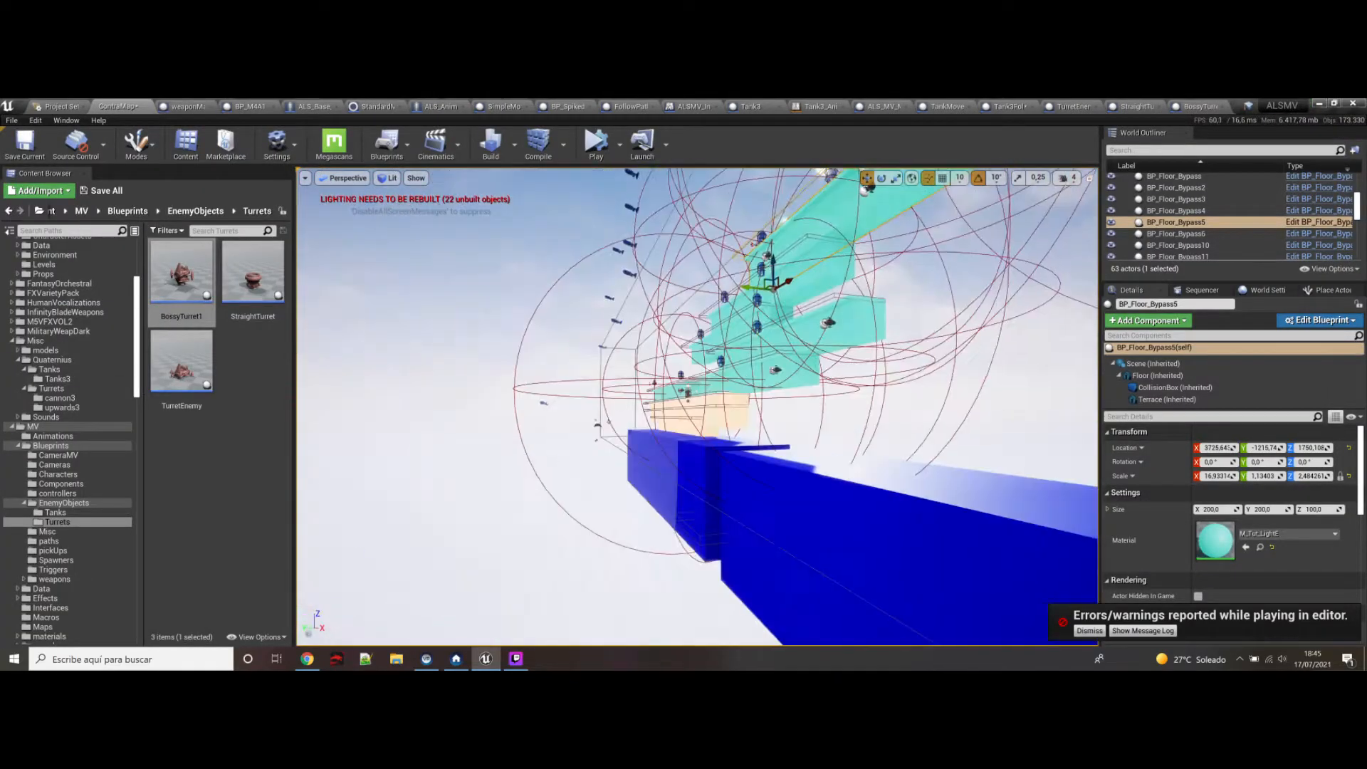
mouse_move(739, 424)
right_down()
mouse_move(746, 435)
mouse_move(738, 423)
right_up()
right_click(676, 425)
mouse_move(701, 638)
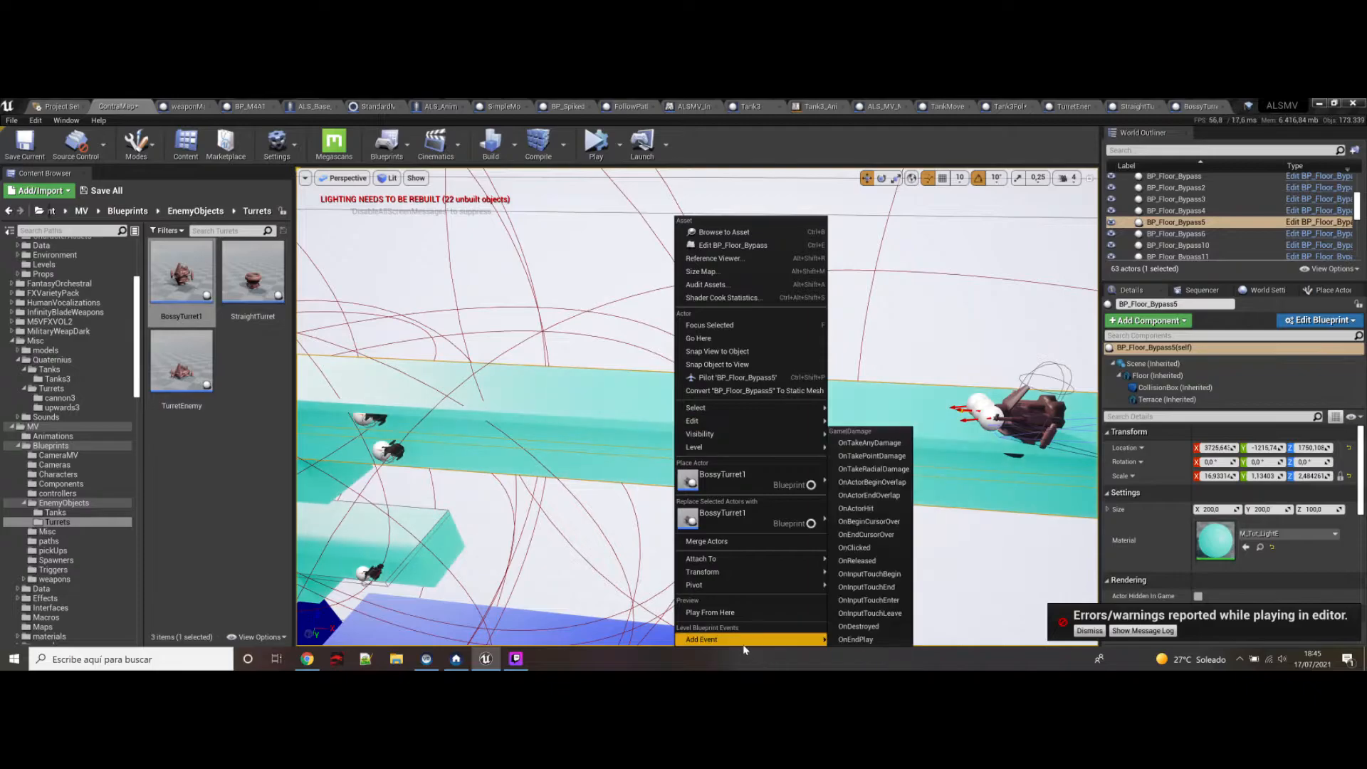
click(712, 613)
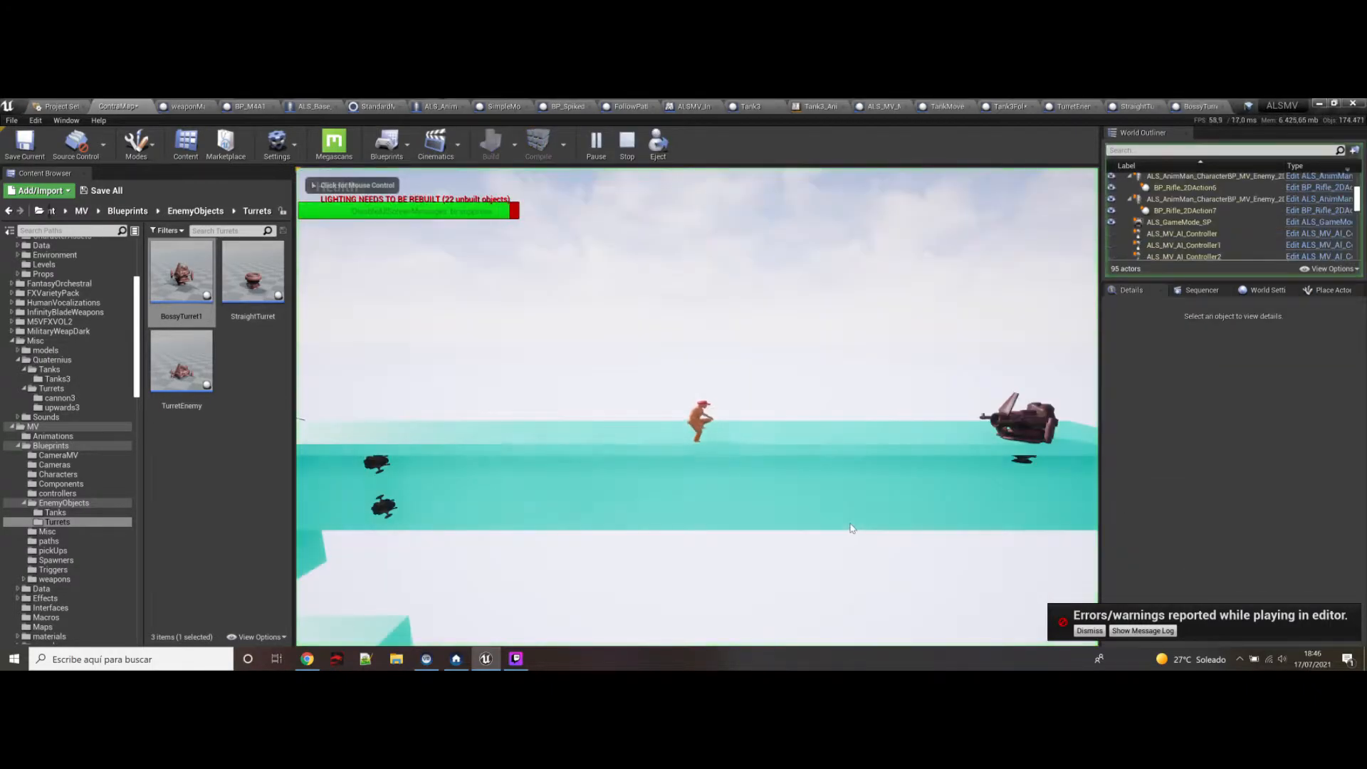
Step: Run along the upper platform past the wall turrets towards the soldiers and the weapon pickup, and end the play session
key(a)
key(space)
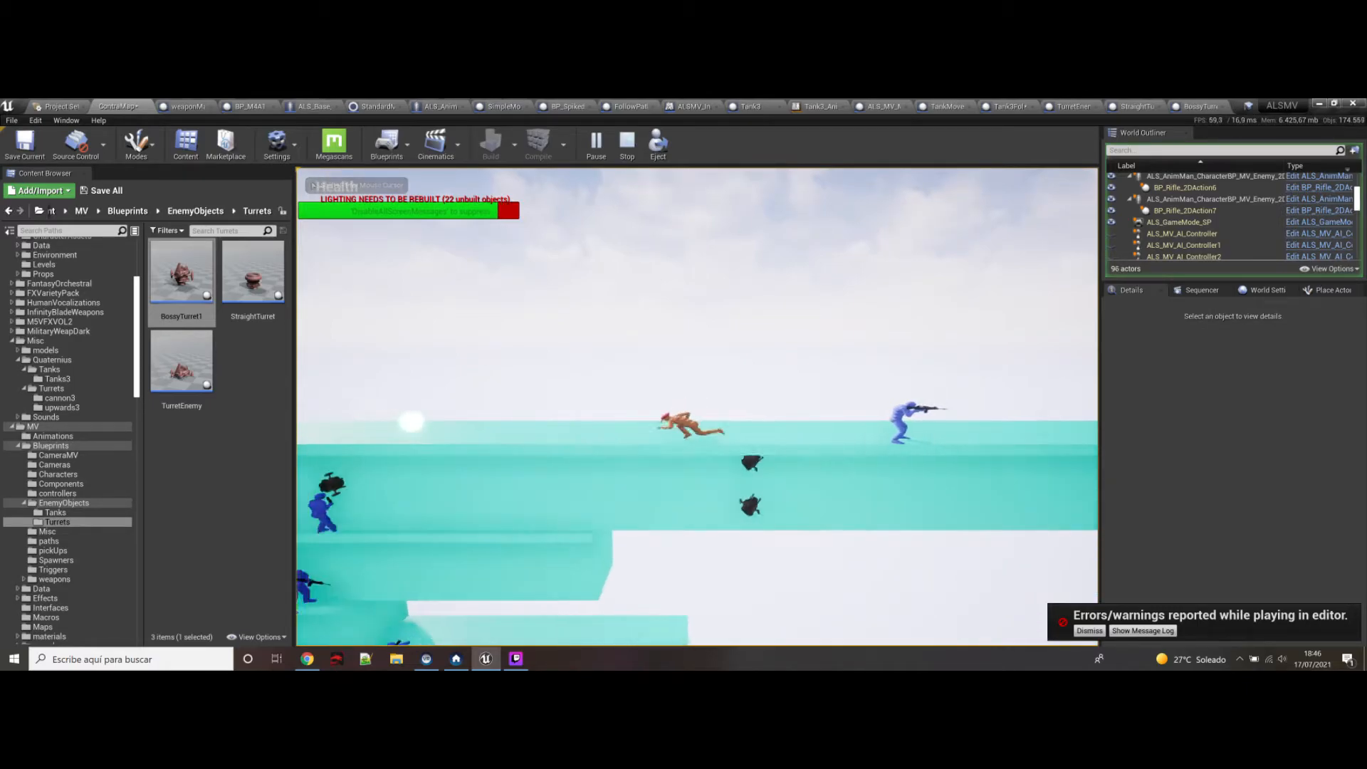
key(d)
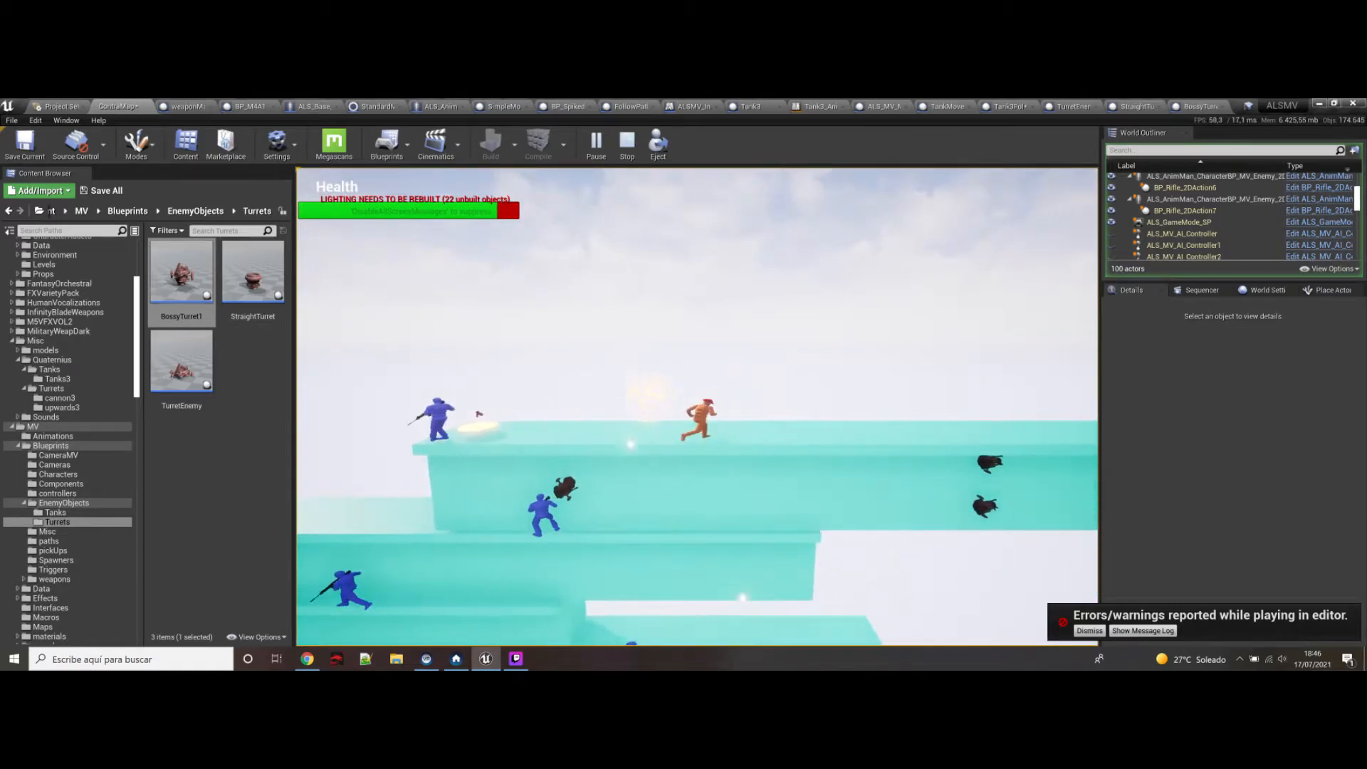
key(Escape)
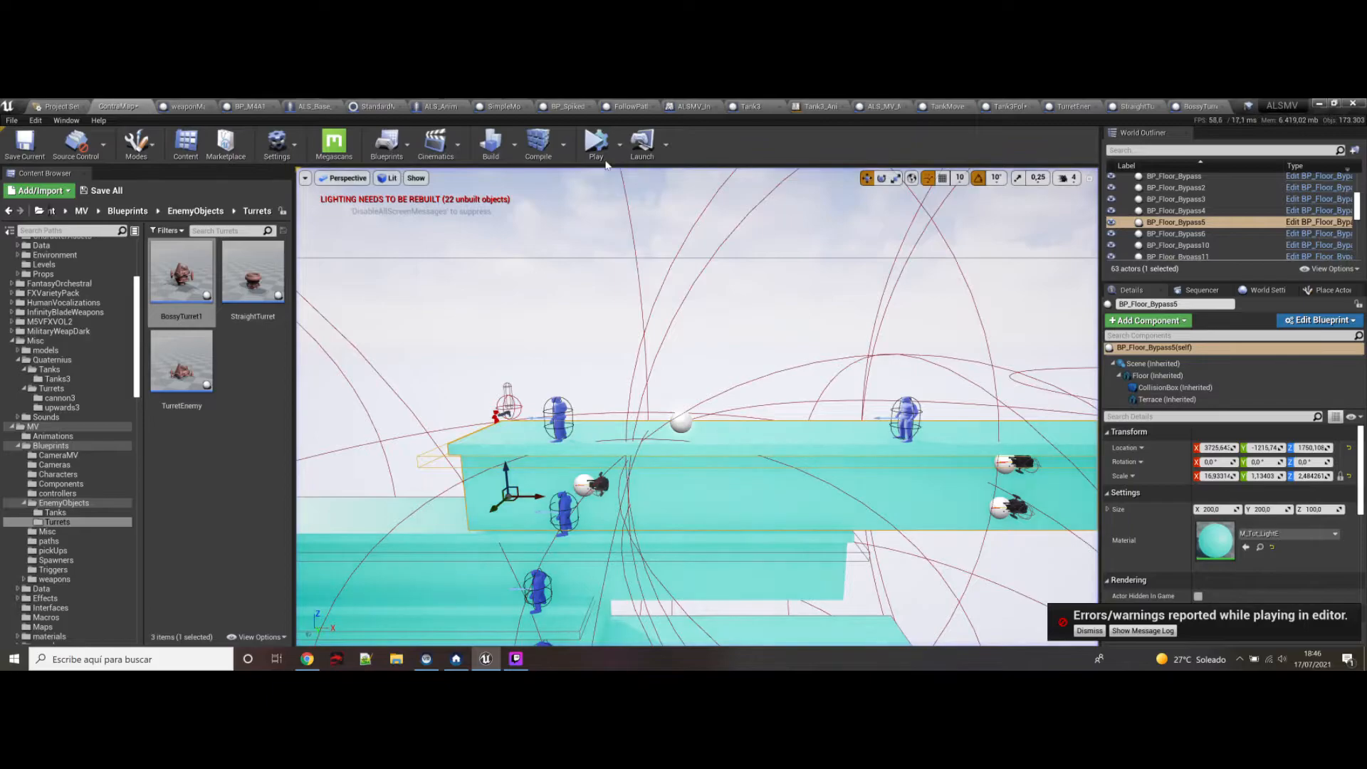
Step: Start a play session beside the weapon pickup at the end of BP_Floor_Bypass5 and pick up the weapon
right_click(502, 419)
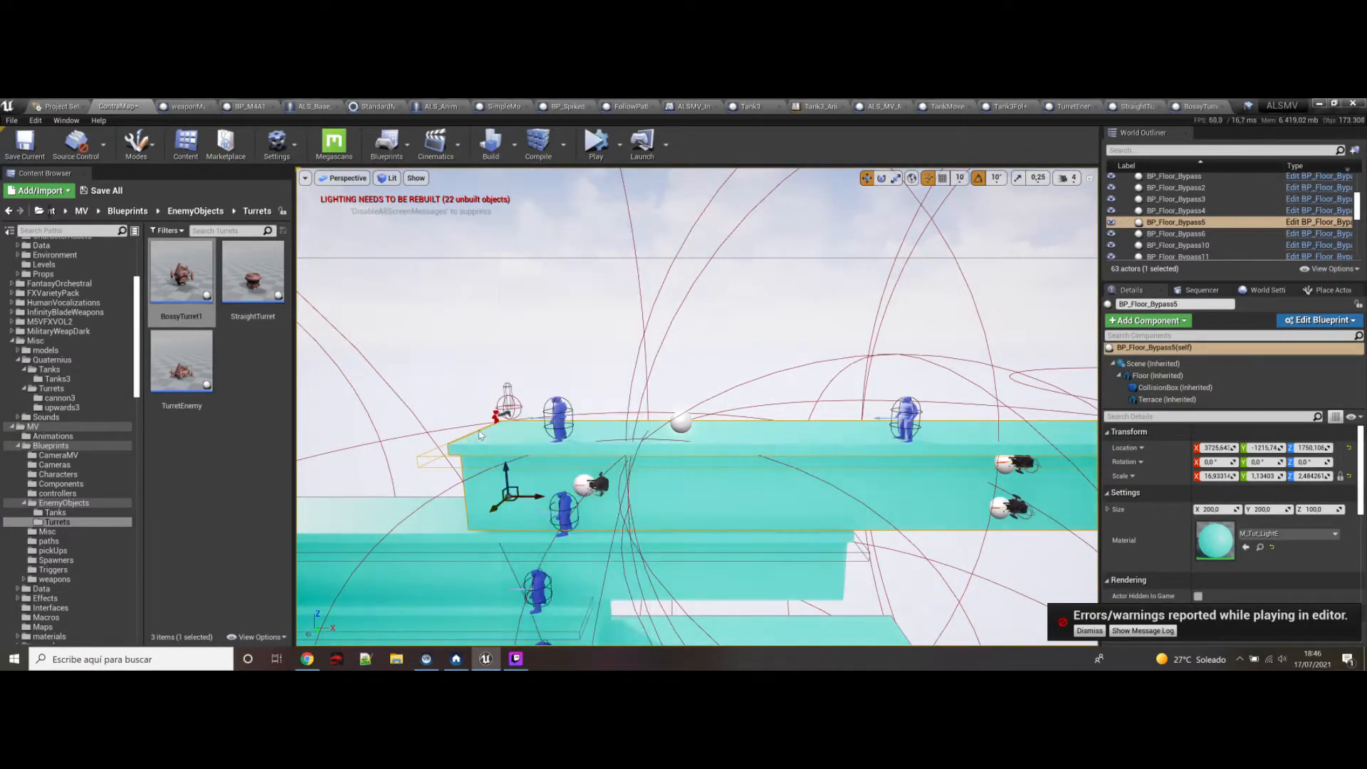
right_click(479, 431)
click(506, 613)
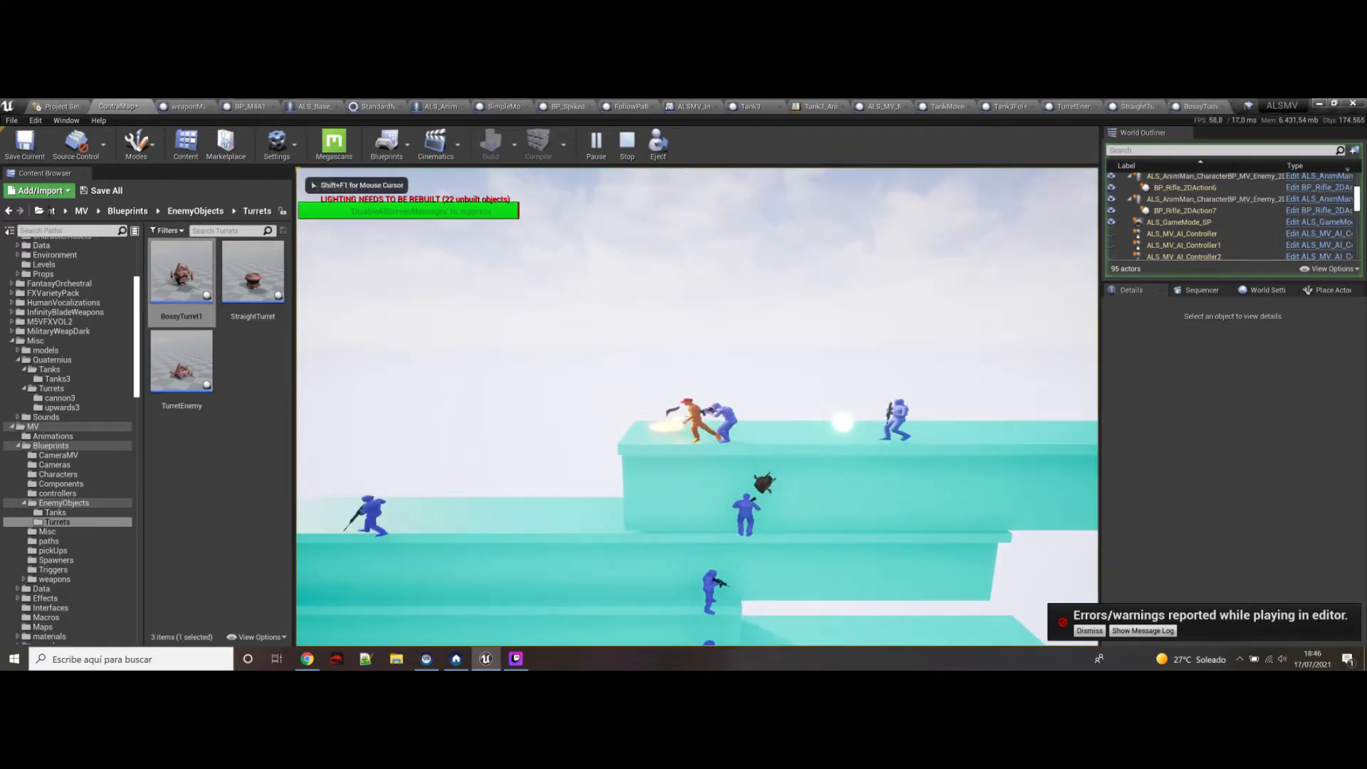
key(a)
key(space)
key(d)
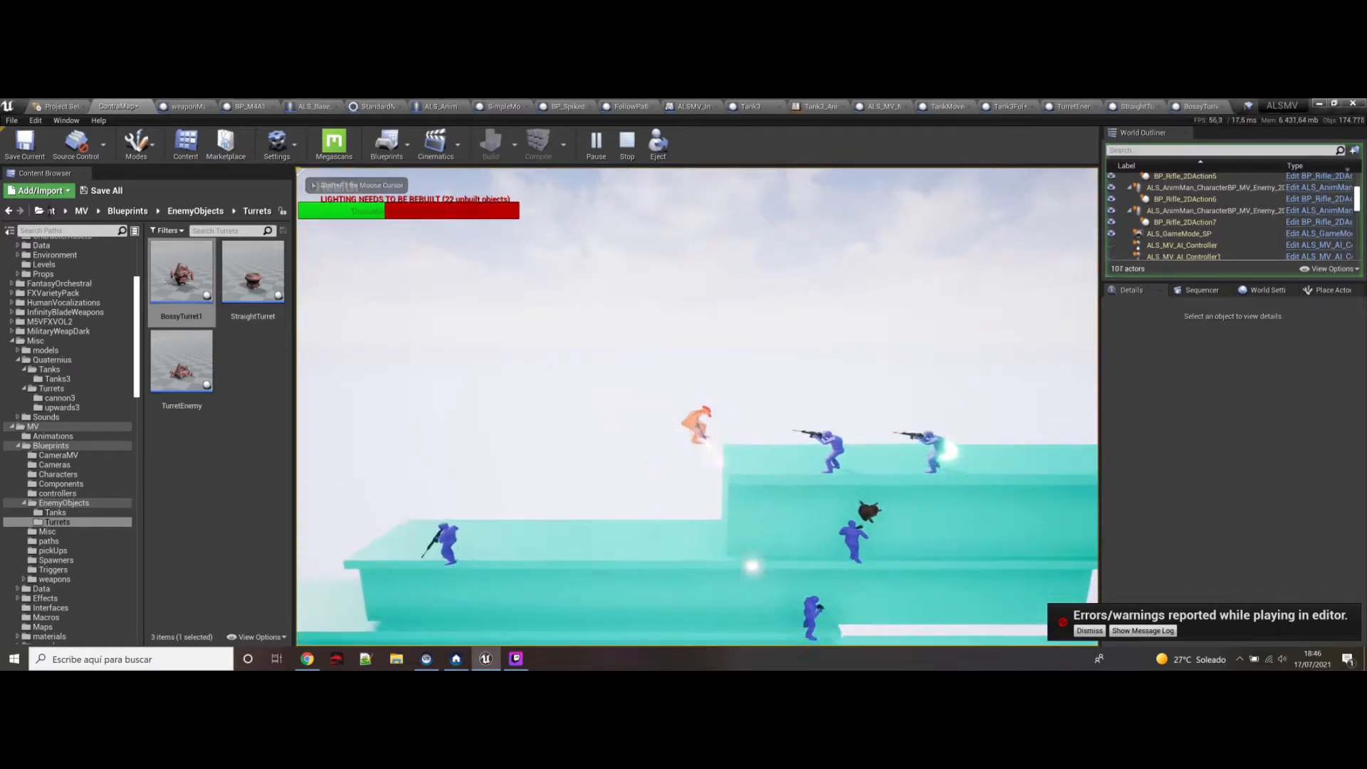
Step: Play-test the fight against the soldiers and the wall turret around the upper platform's end, running, jumping and shooting
key(a)
key(d)
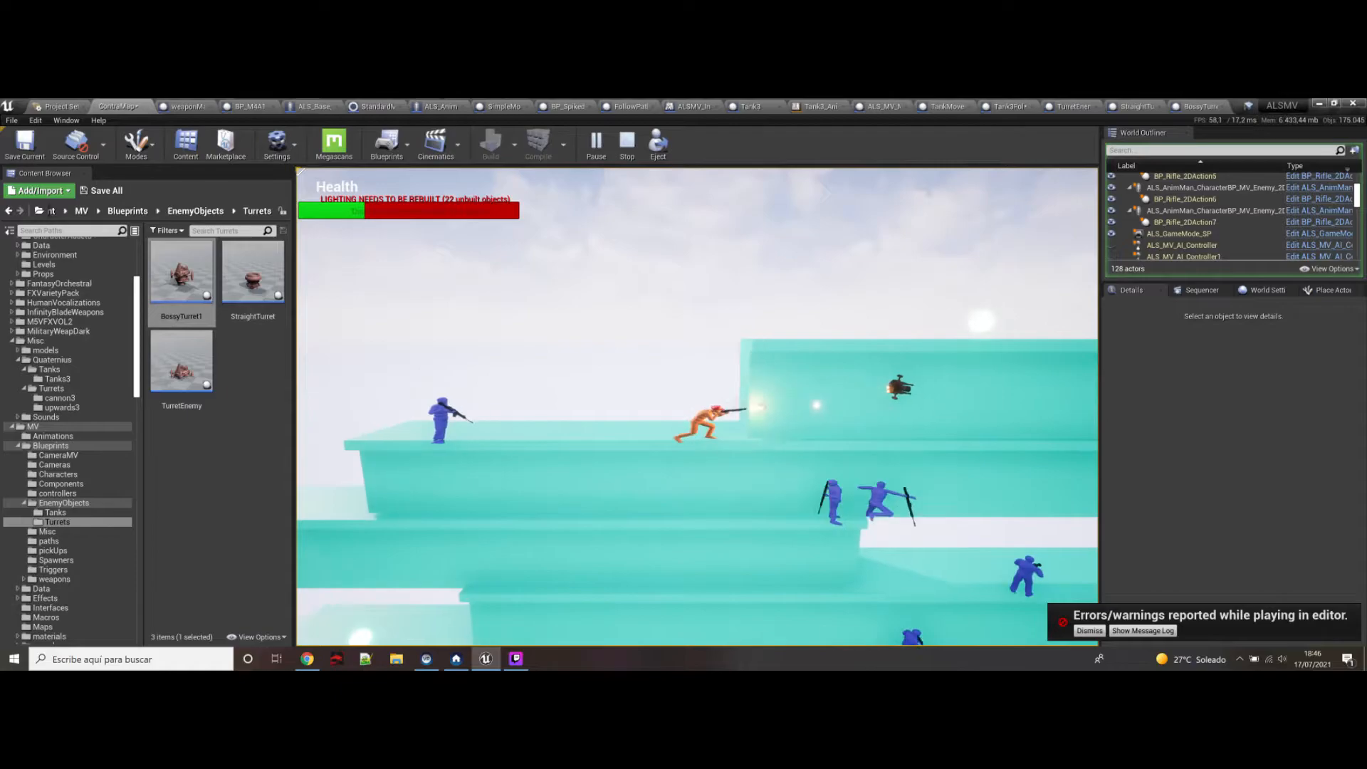
key(a)
key(space)
key(d)
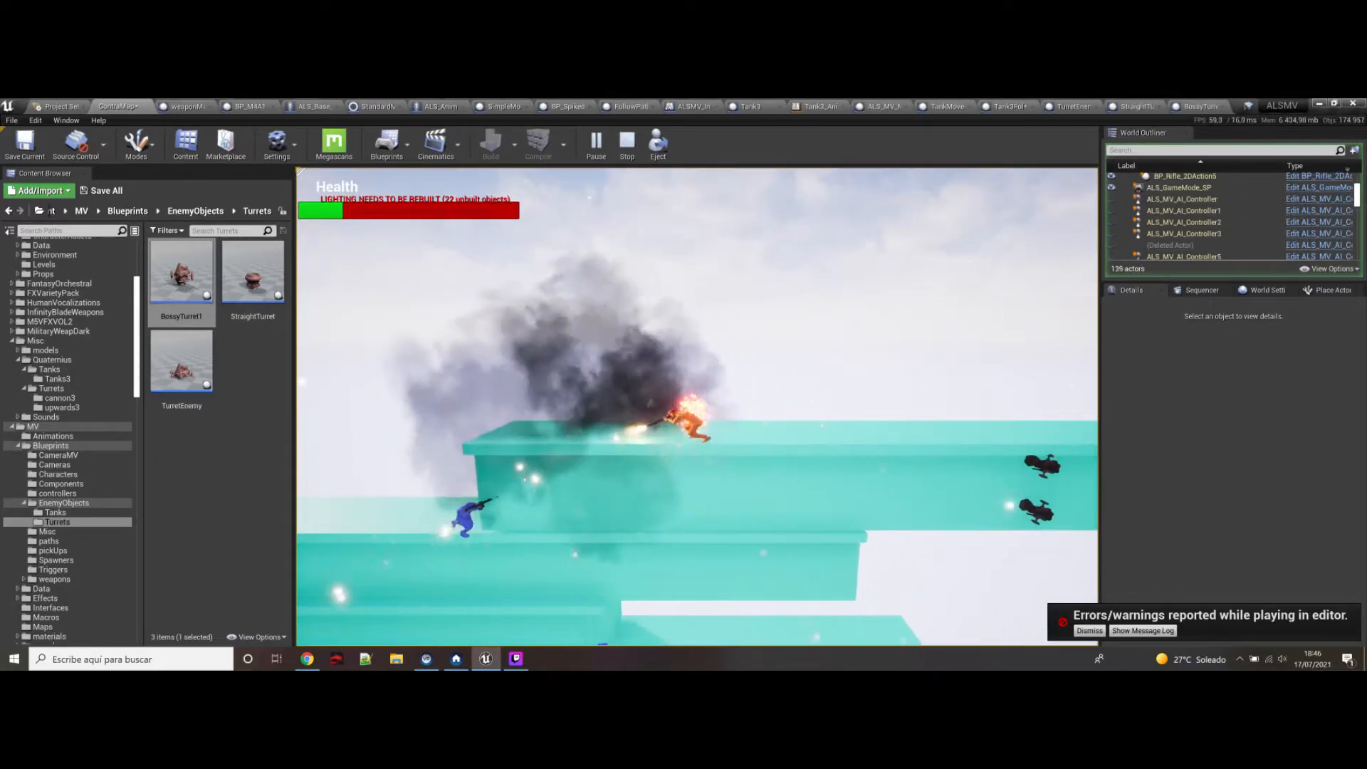
key(a)
key(a)
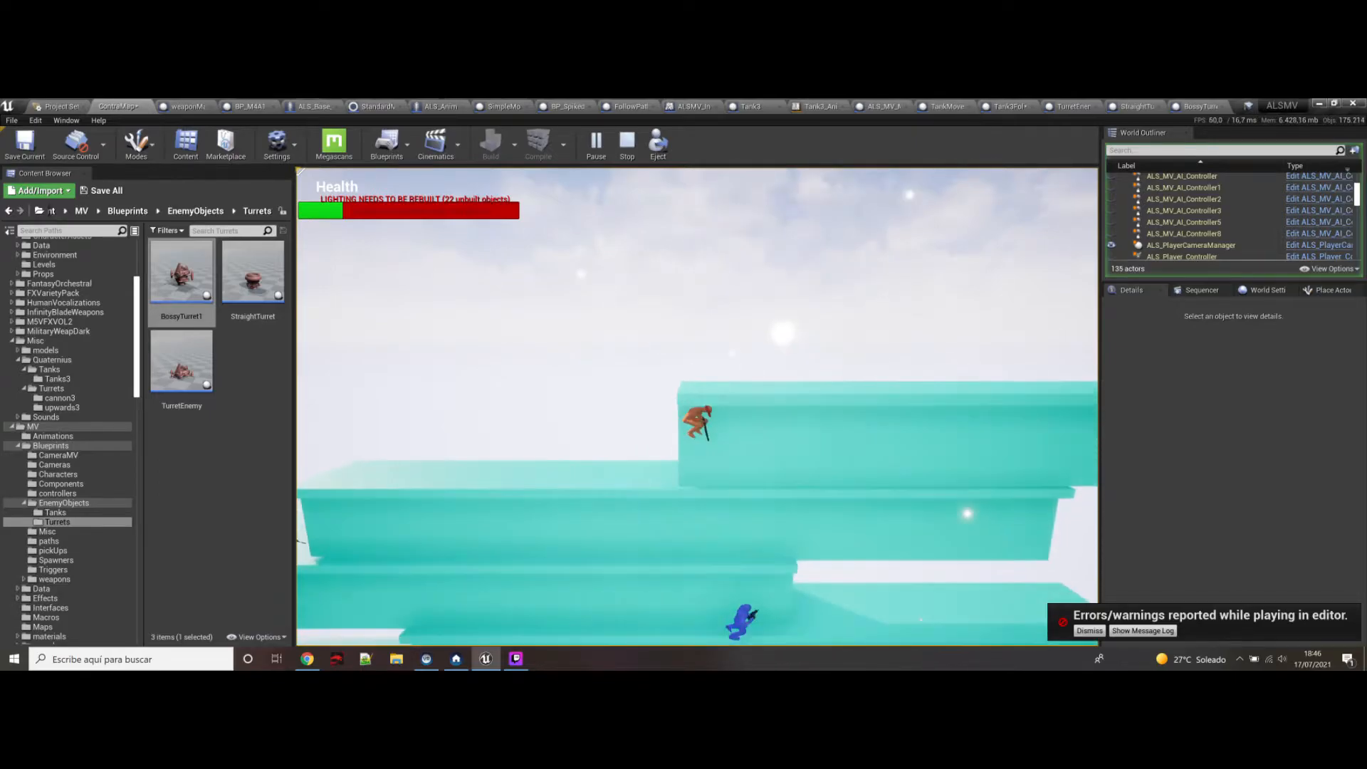
Step: Descend the stepped platforms while dodging projectiles, and jump and shoot back at the enemies below
key(a)
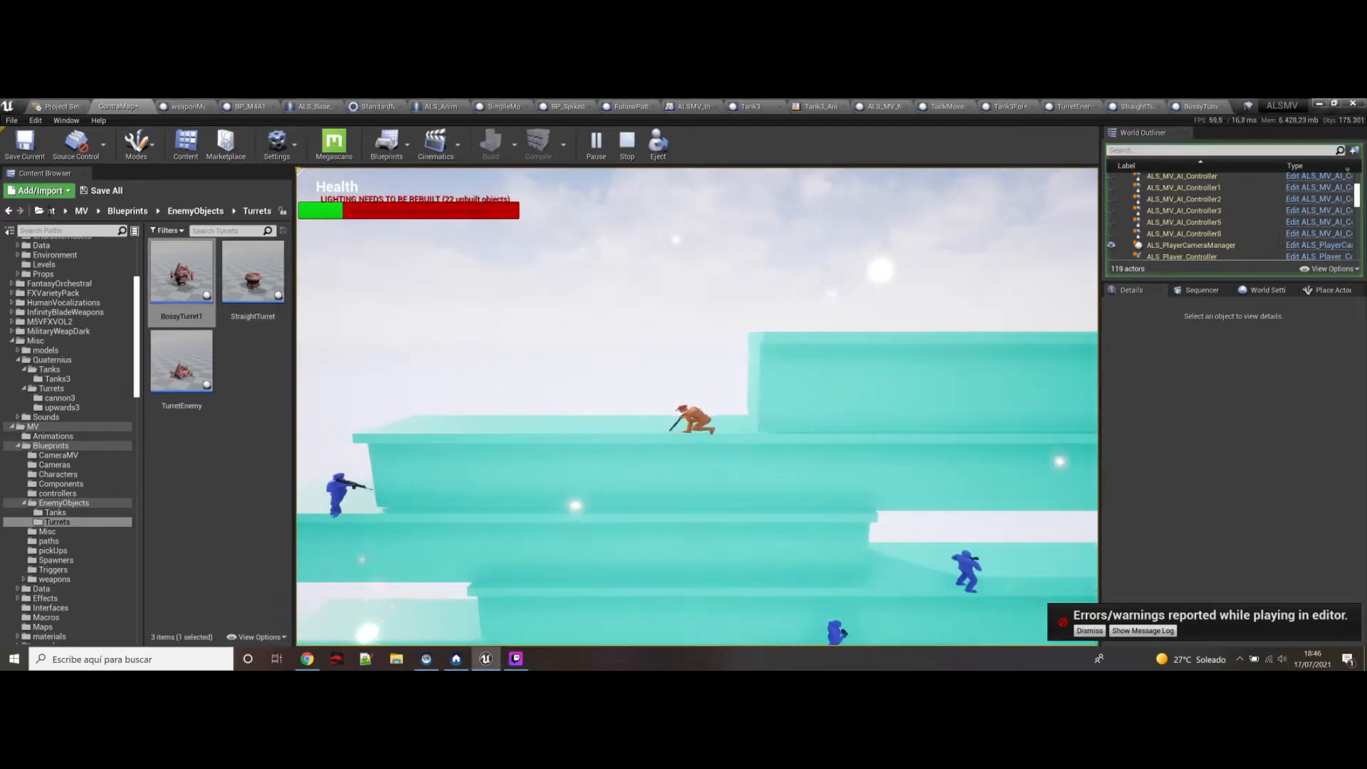
key(a)
key(a)
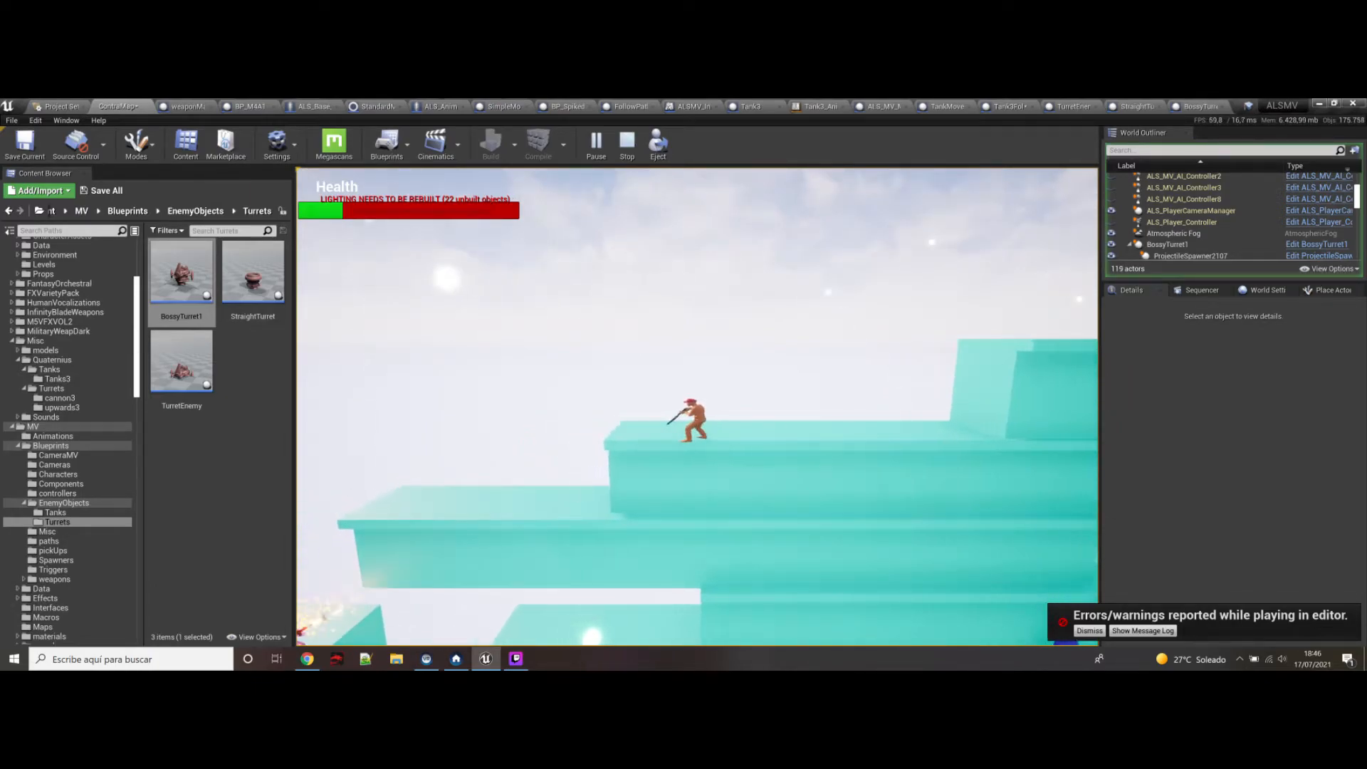
key(d)
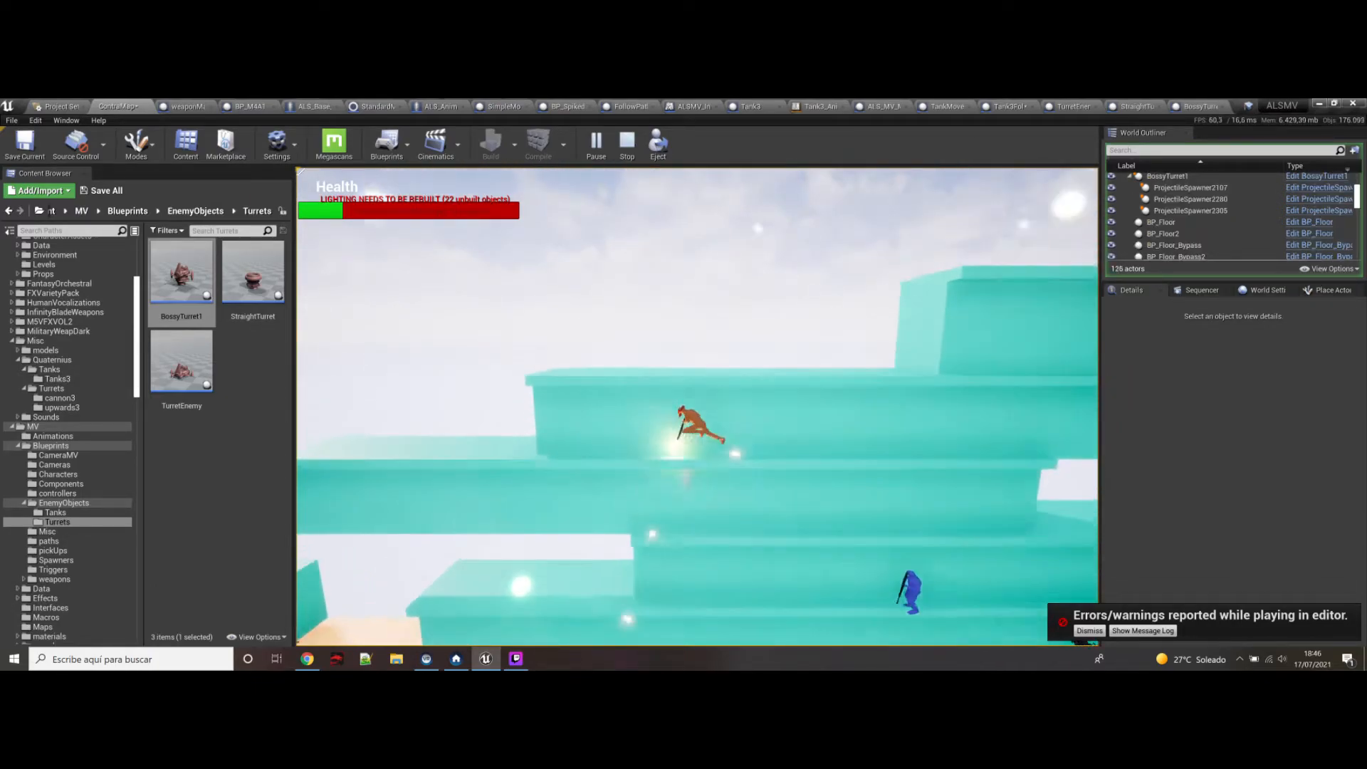
key(a)
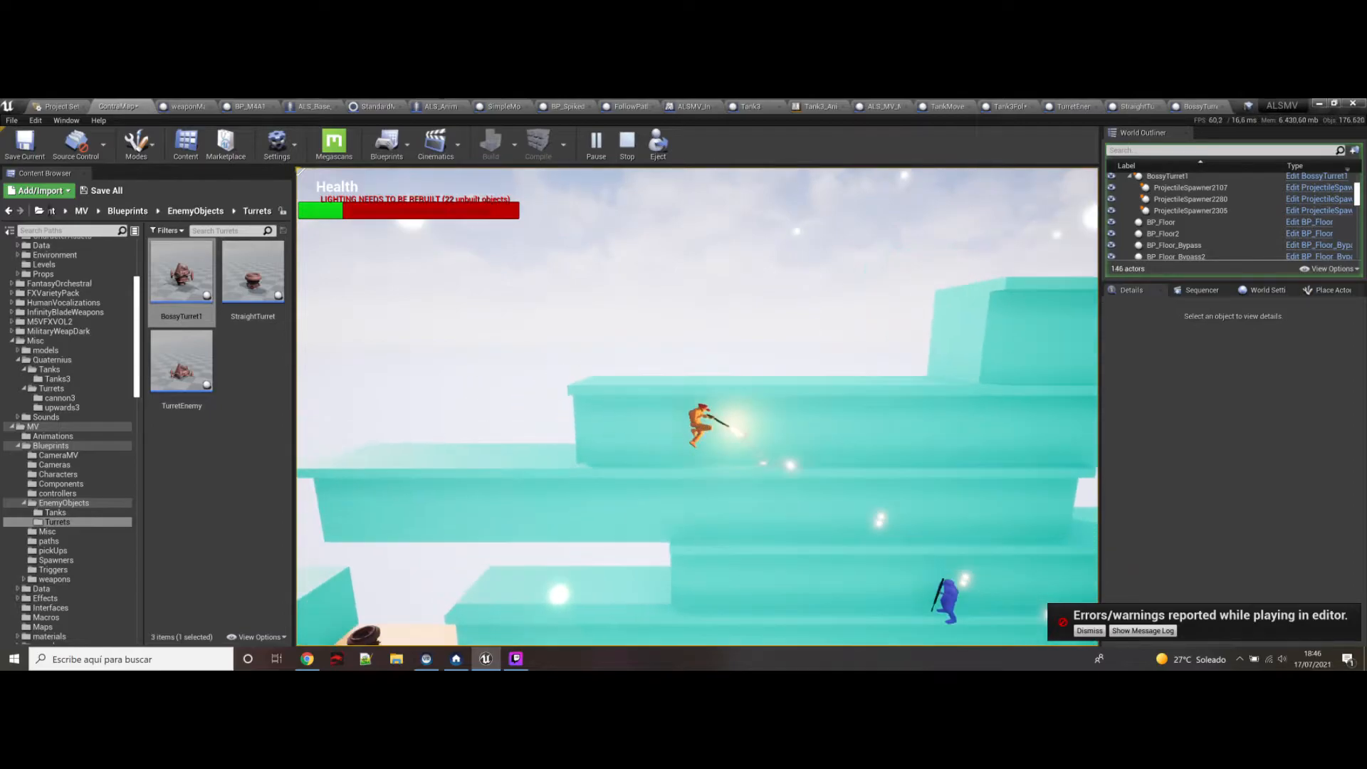
key(space)
key(space)
key(d)
key(space)
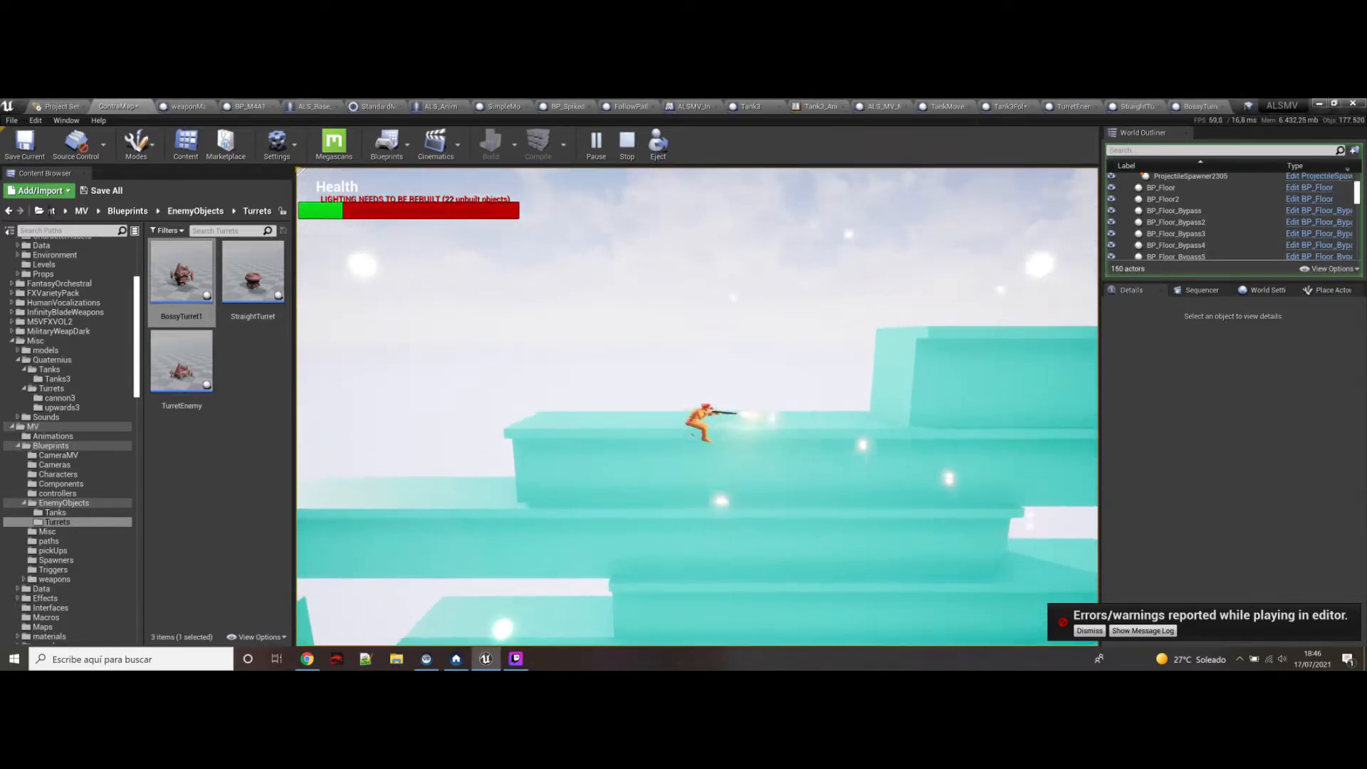
Step: Play-test jumping and shooting across the stepped platforms near the lower wall turrets, and end the session
key(d)
key(d)
key(space)
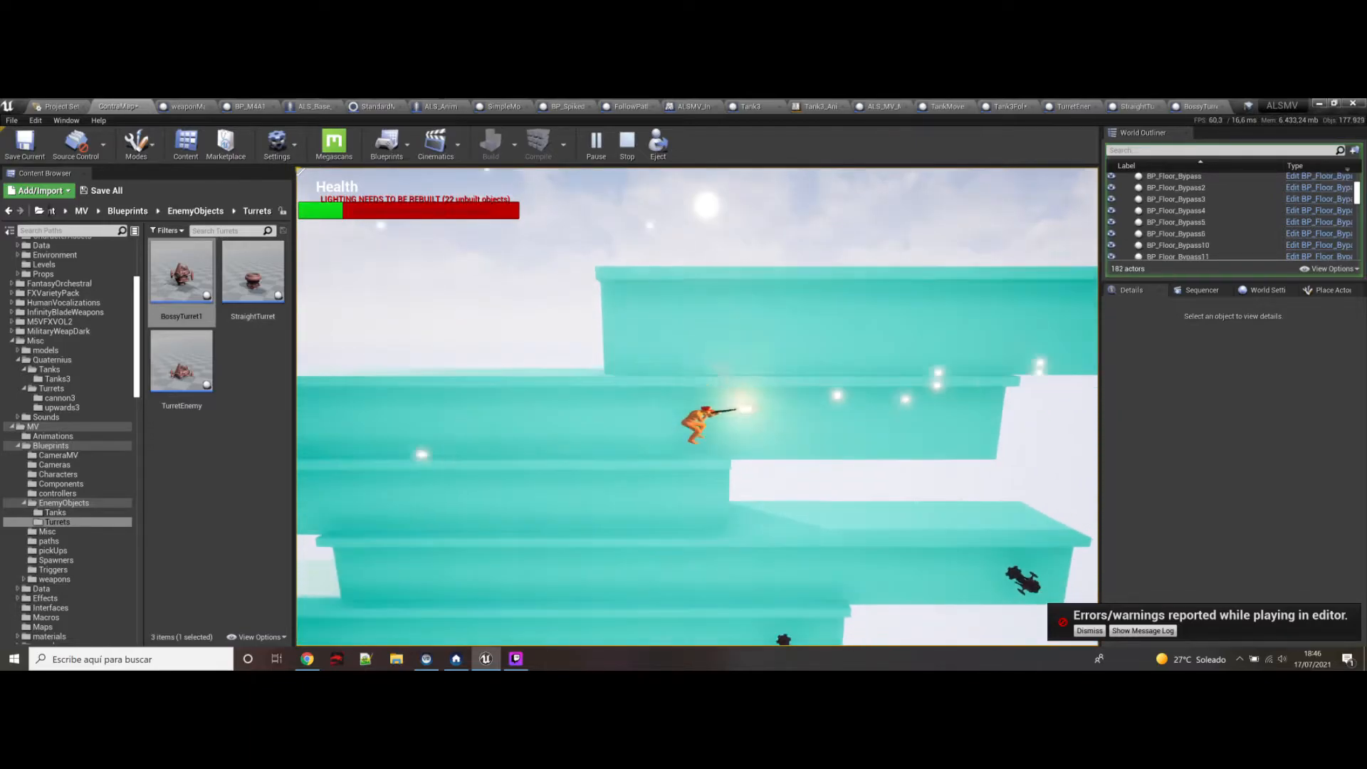
key(d)
key(space)
key(a)
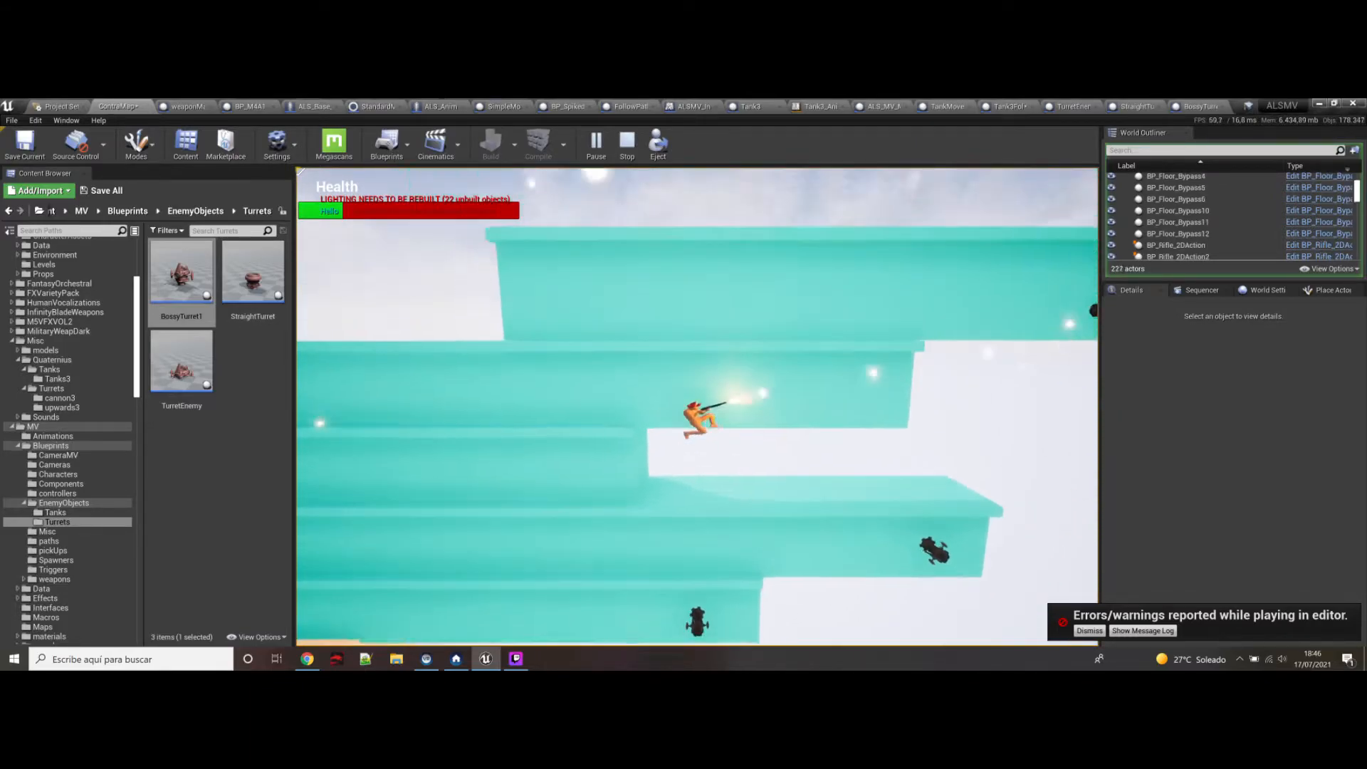
key(a)
key(space)
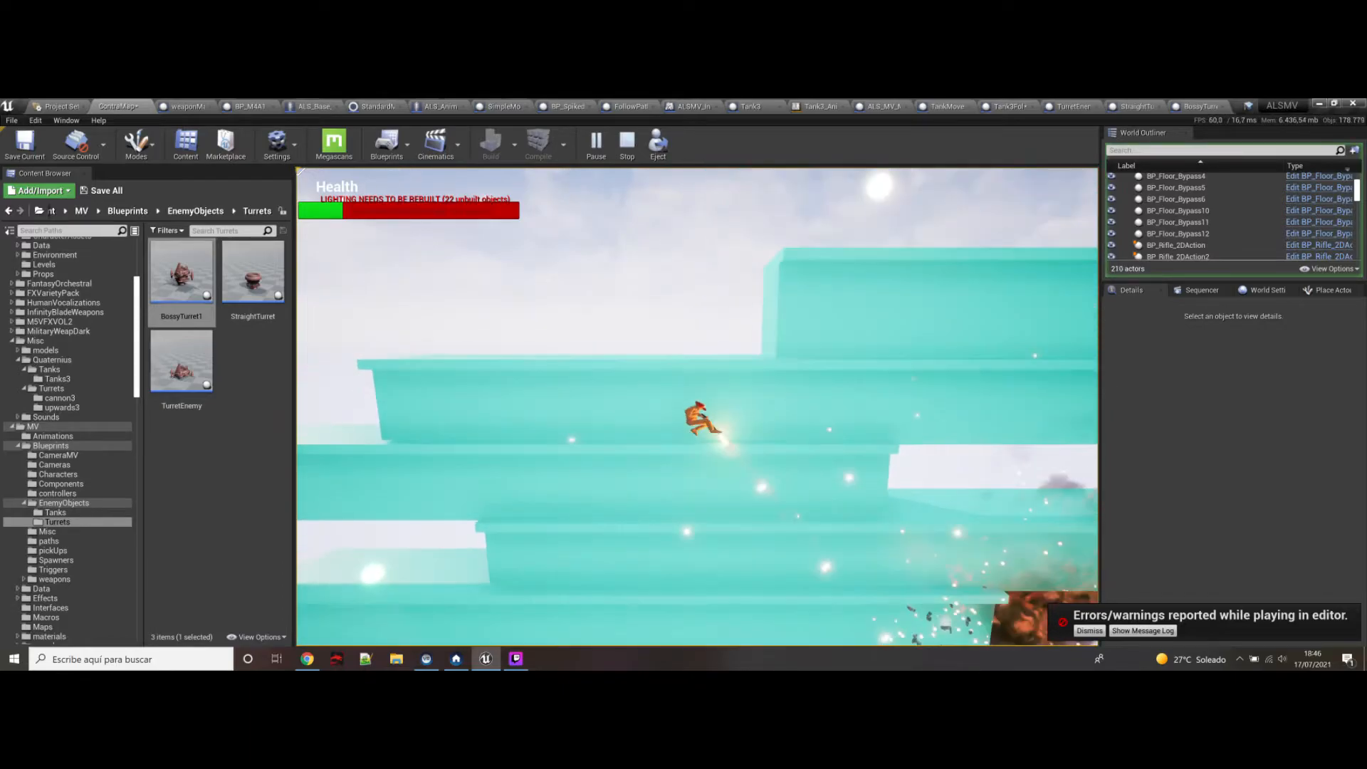
key(d)
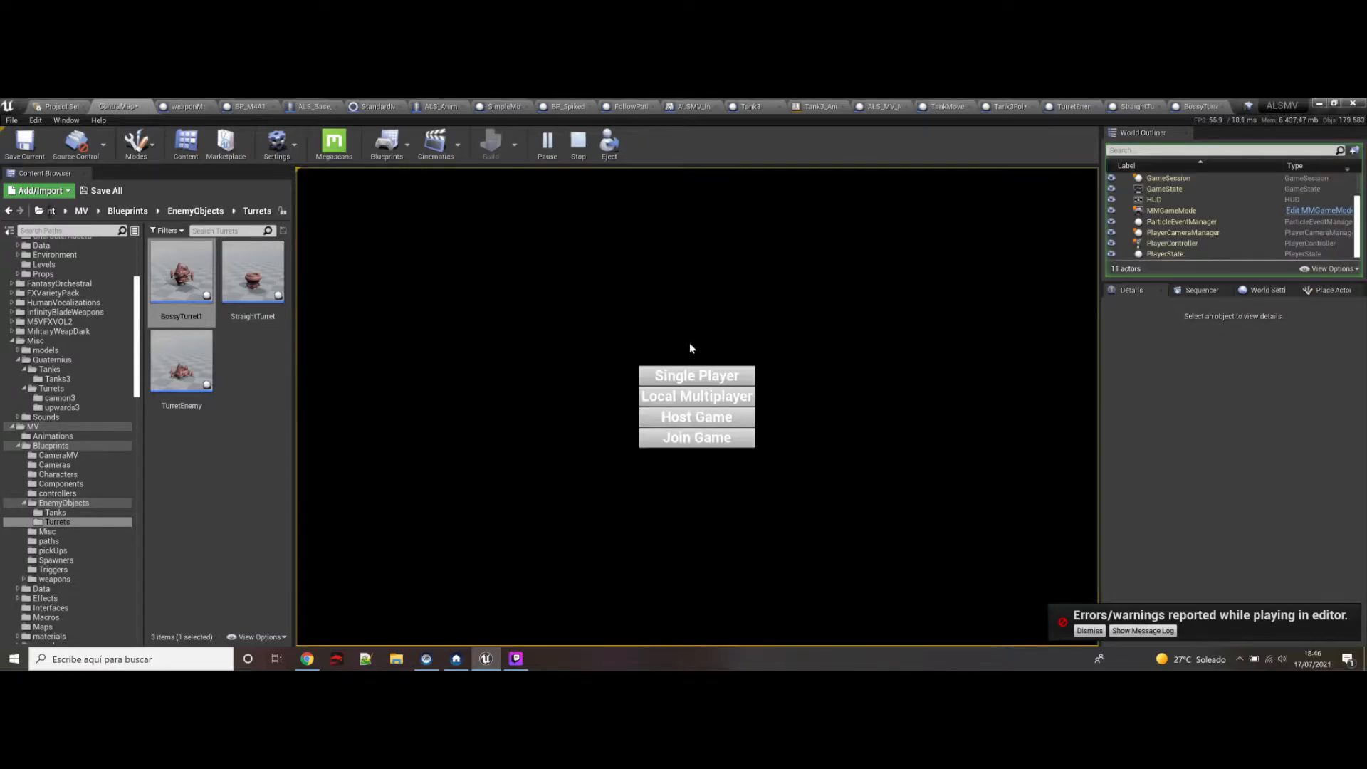
key(Escape)
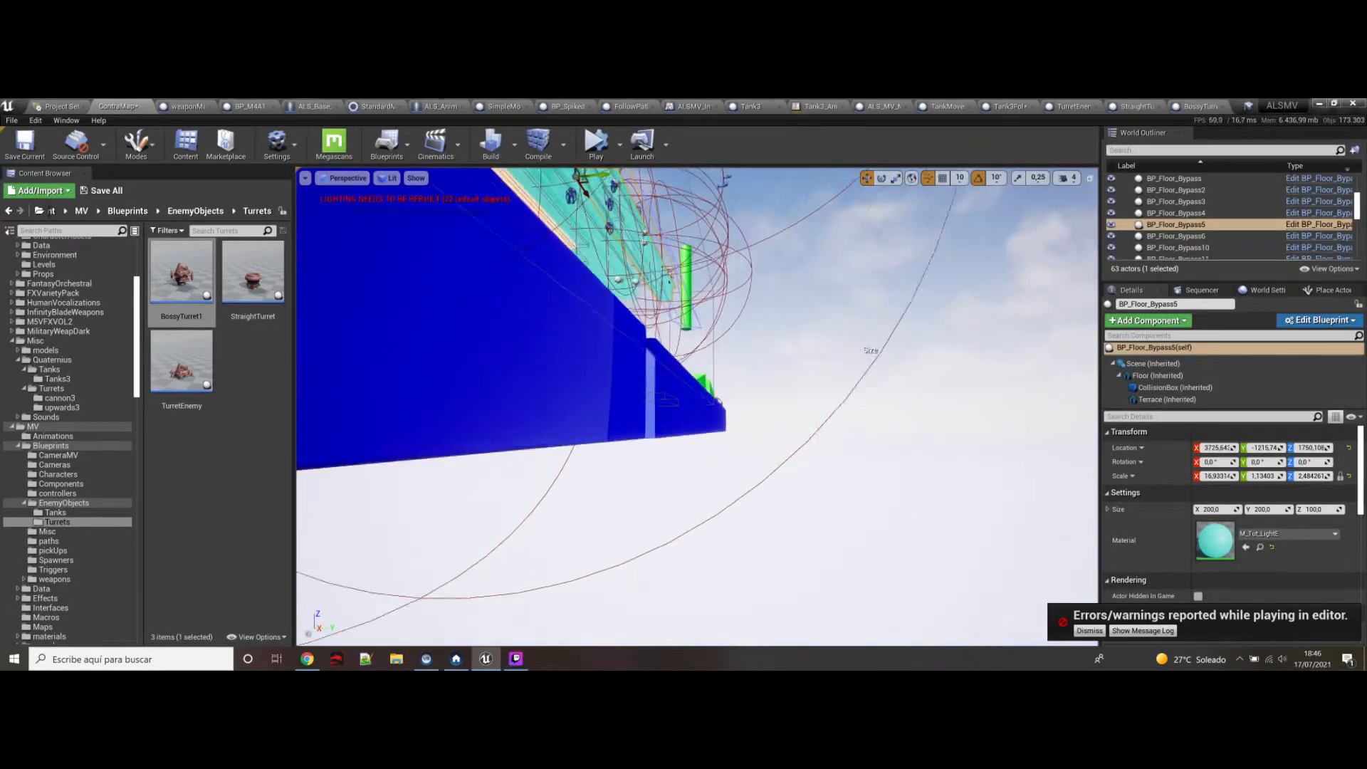
Step: Enable the Active? and Can Shoot? settings of the BossyTurret1 placed on the upper platform
key(w)
right_drag(698, 406, 605, 406)
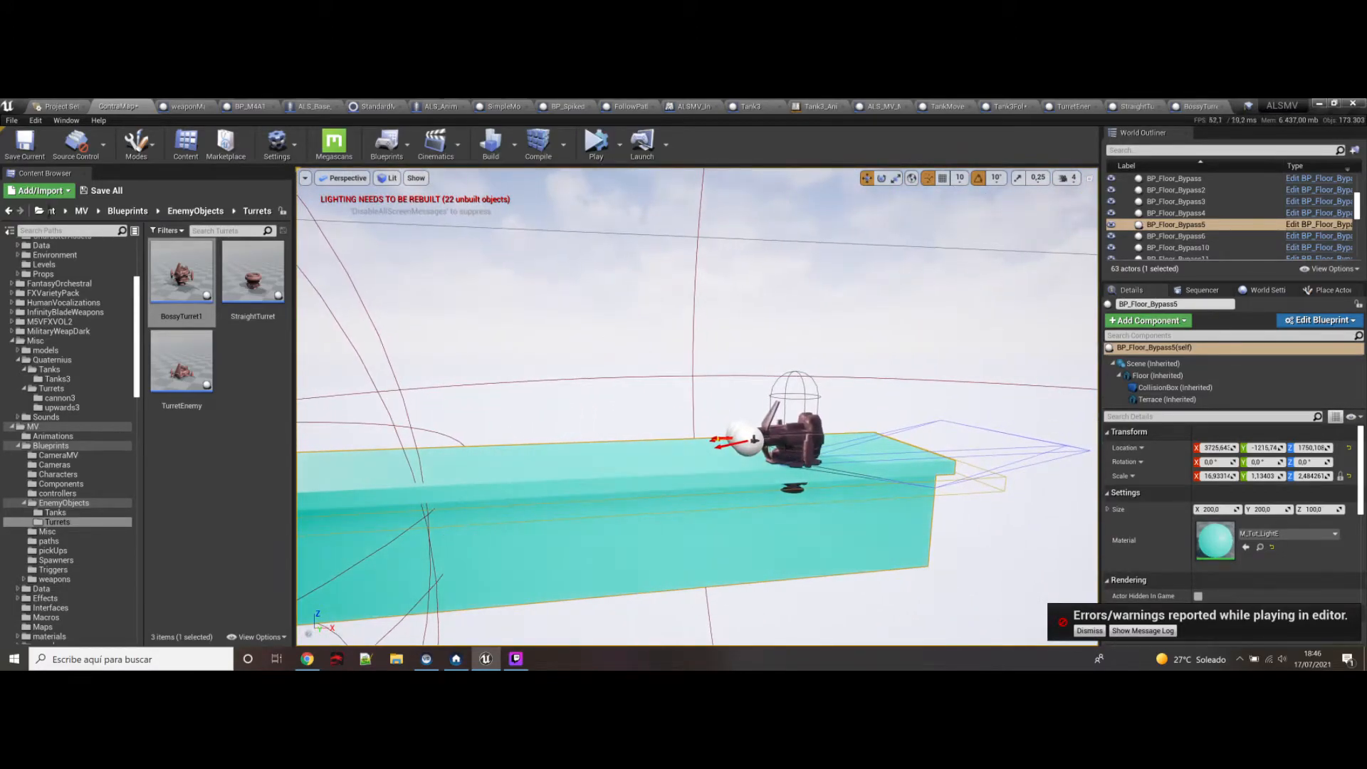
click(791, 442)
click(1198, 508)
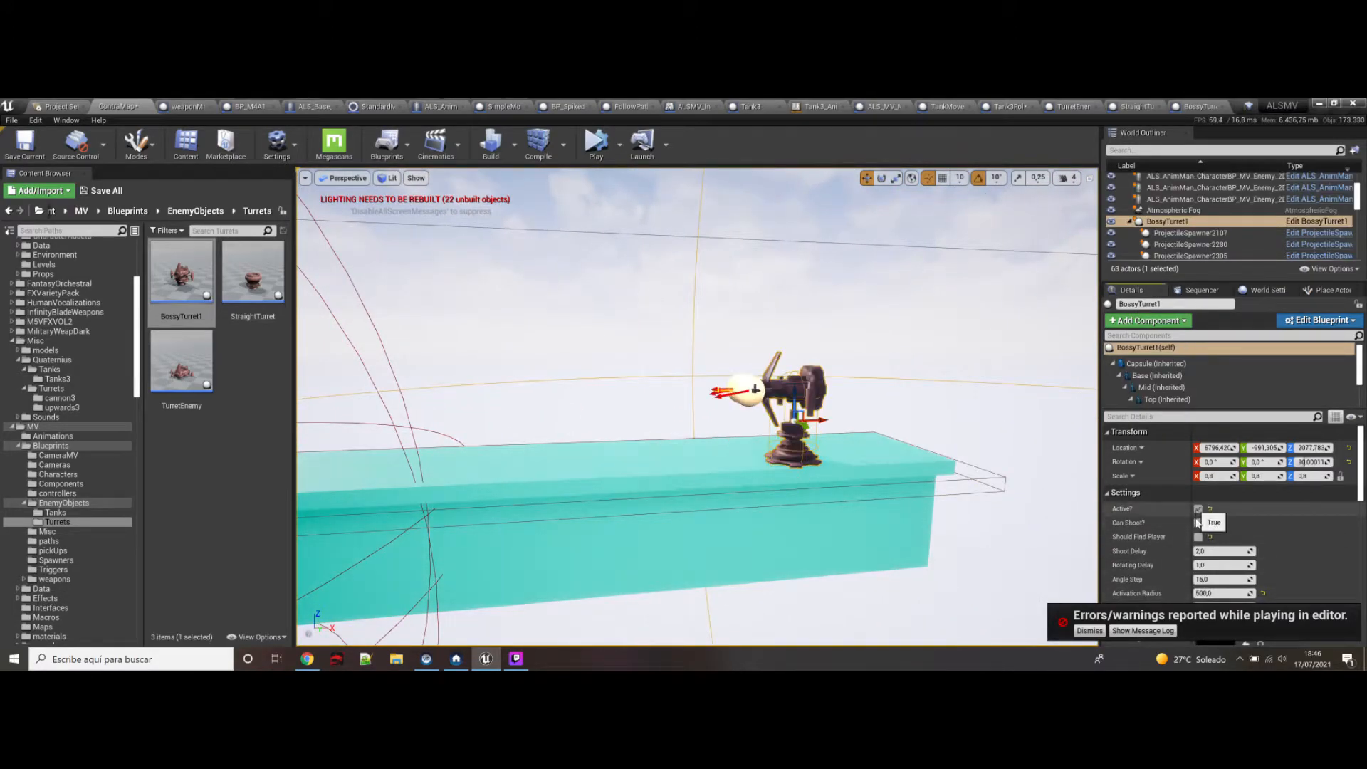
Step: Play-test the activated BossyTurret1 from BP_Floor_Bypass5, moving back and forth in front of it, and end the session
key(a)
right_drag(627, 448, 541, 450)
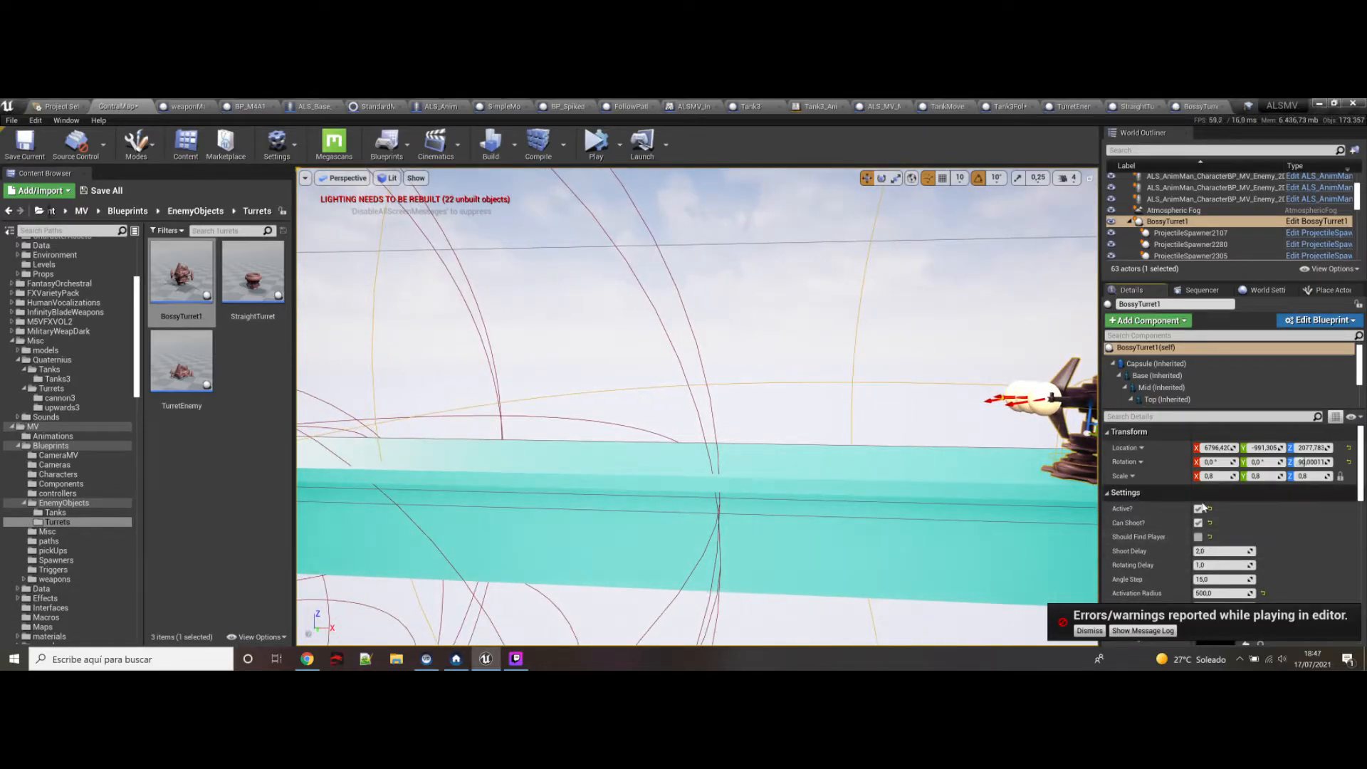
right_click(674, 466)
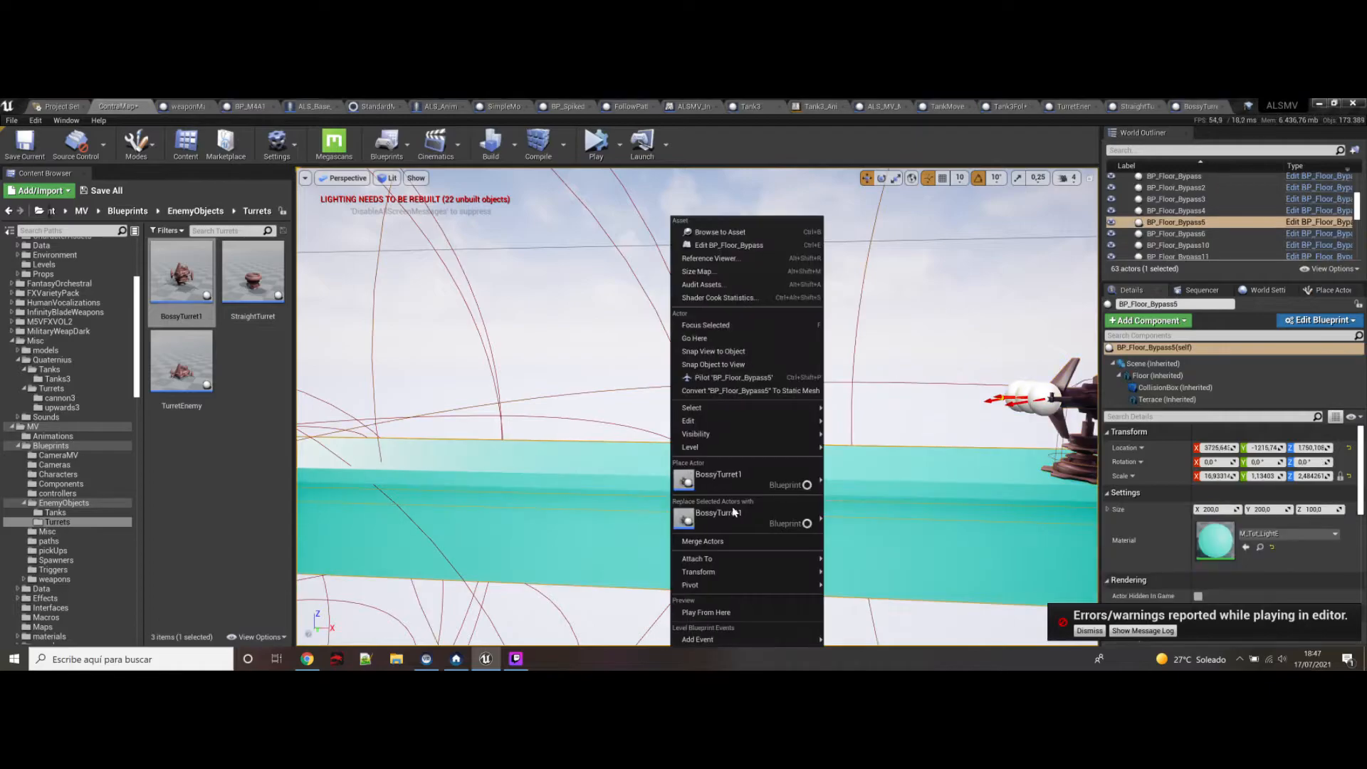
click(736, 613)
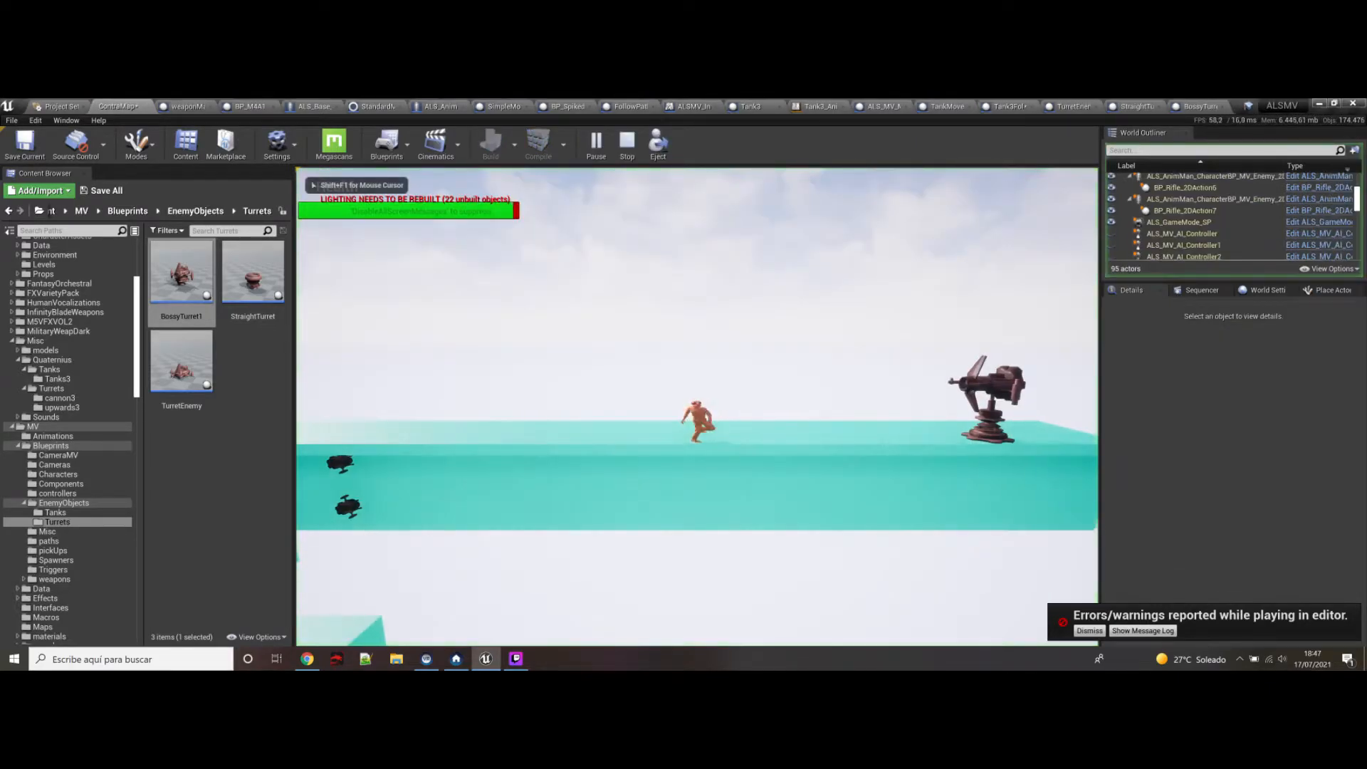
key(a)
key(d)
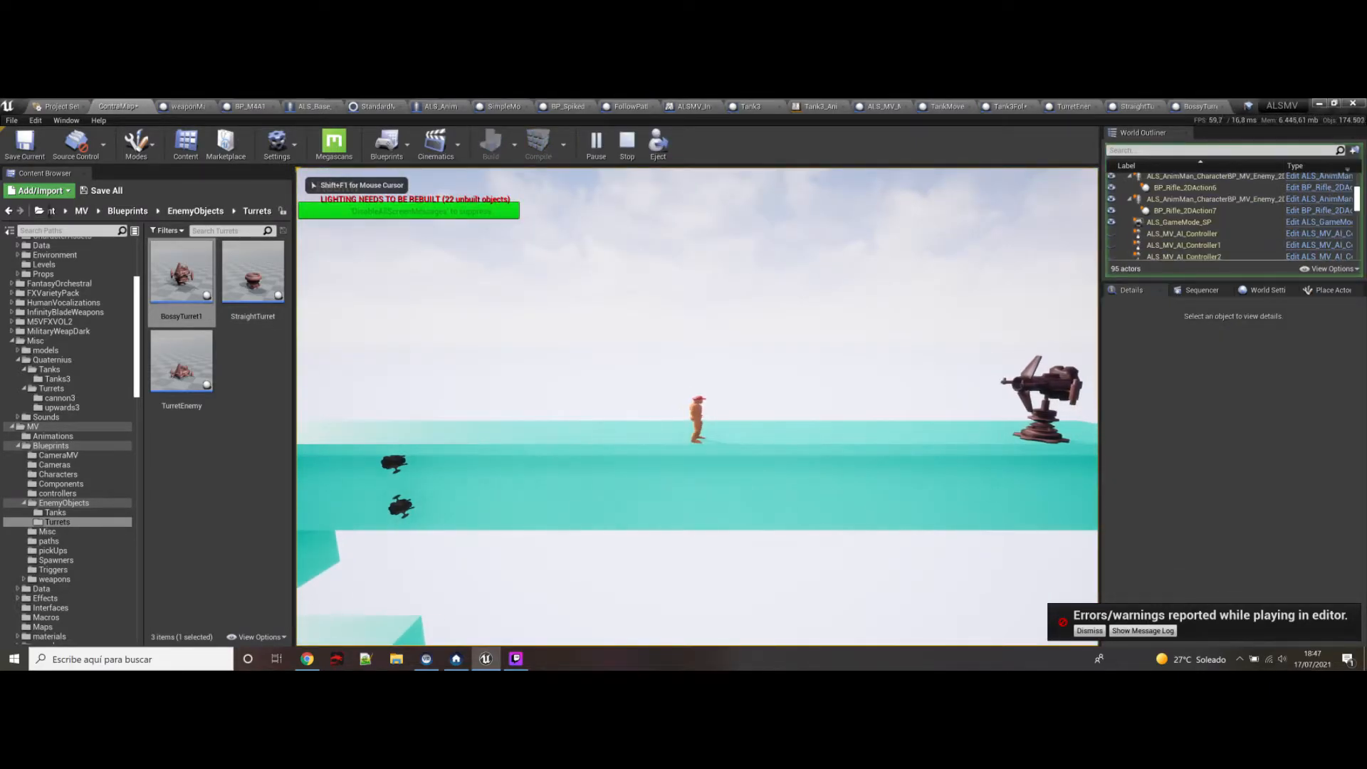
key(Escape)
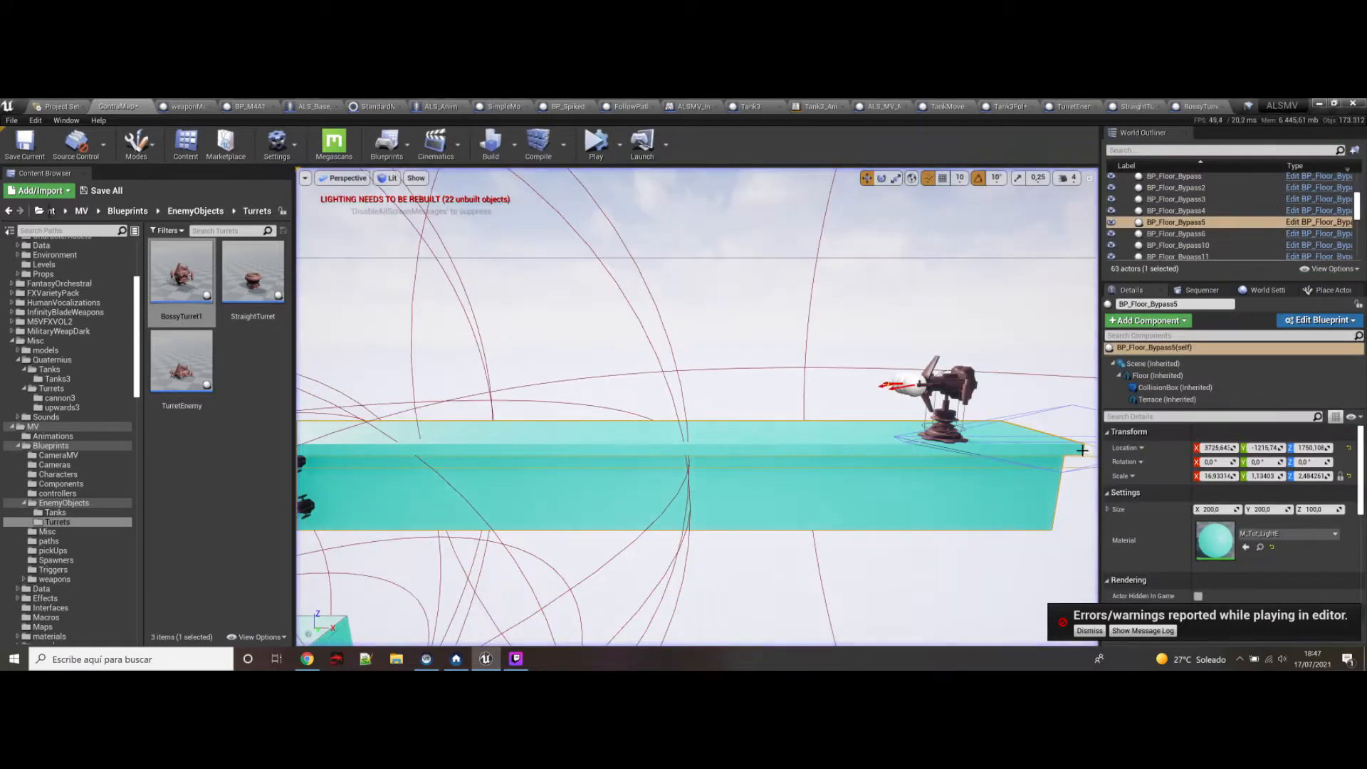
Step: Recheck BossyTurret1's Active? and Can Shoot? settings and play-test again from the platform in front of it
click(947, 395)
click(1198, 523)
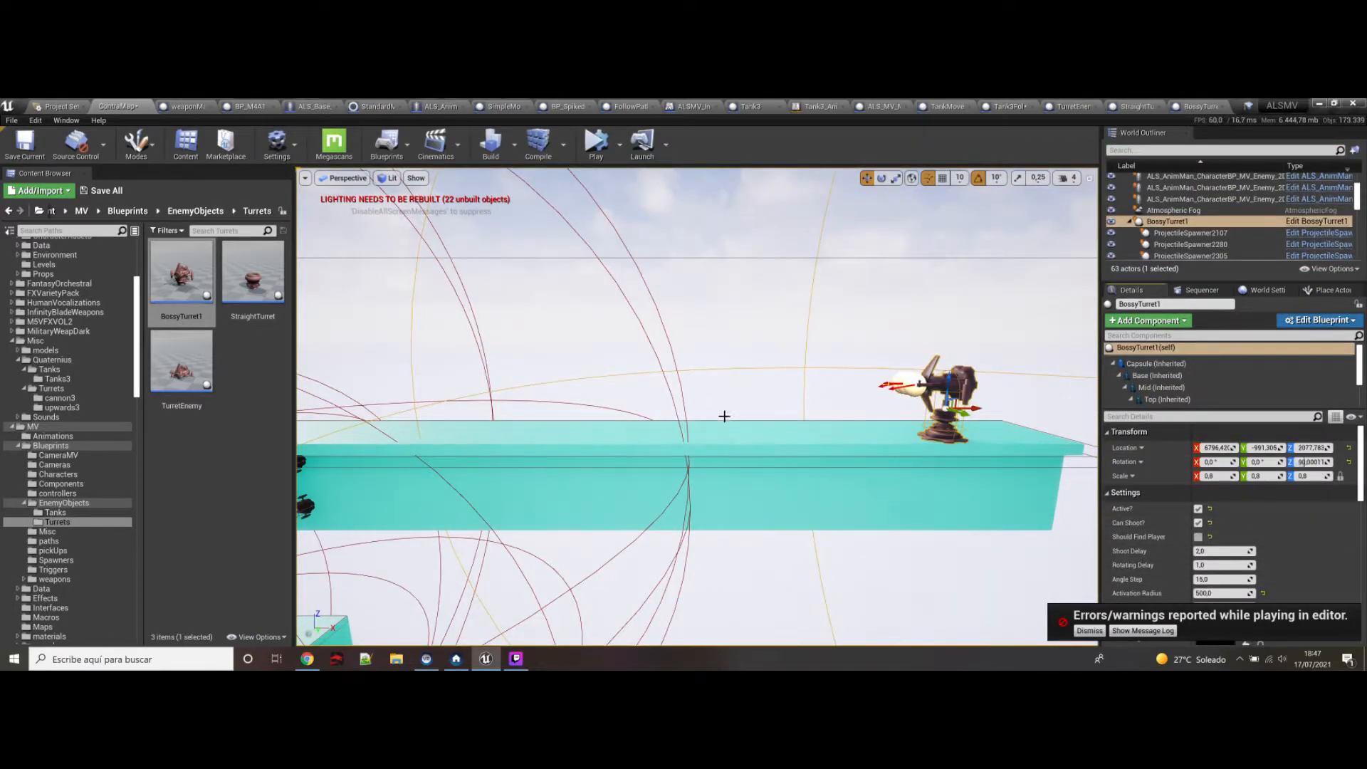
right_click(622, 431)
click(693, 611)
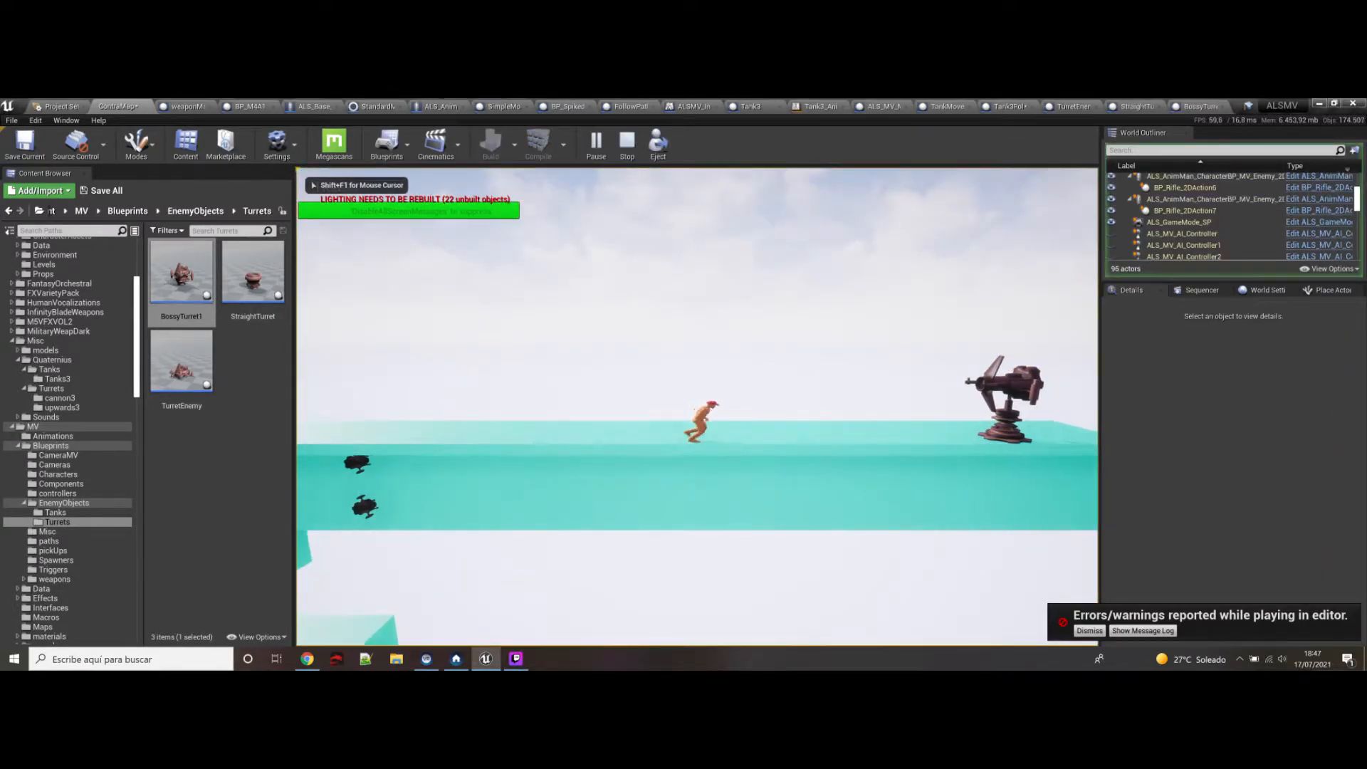
key(a)
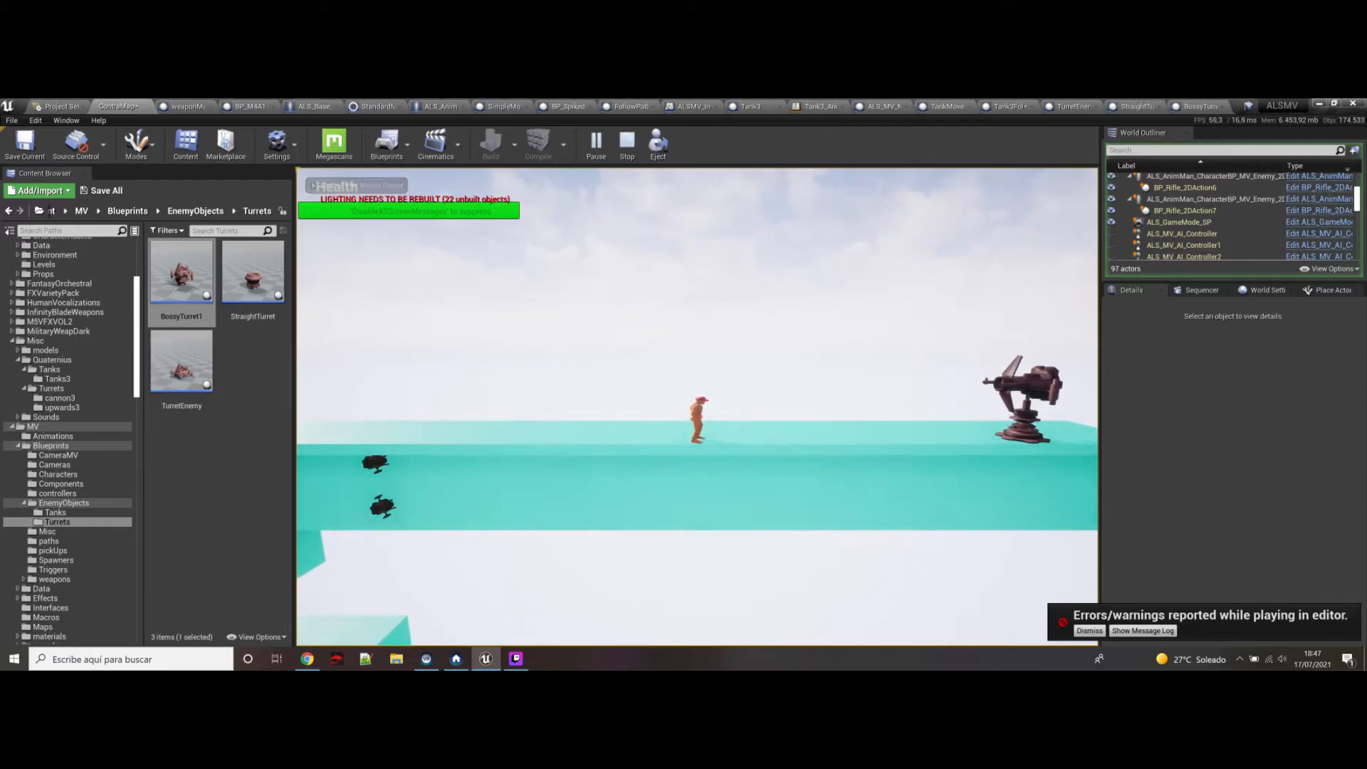
Step: End the play session and turn off BossyTurret1's Active? and Can Shoot? settings
key(Escape)
click(1059, 411)
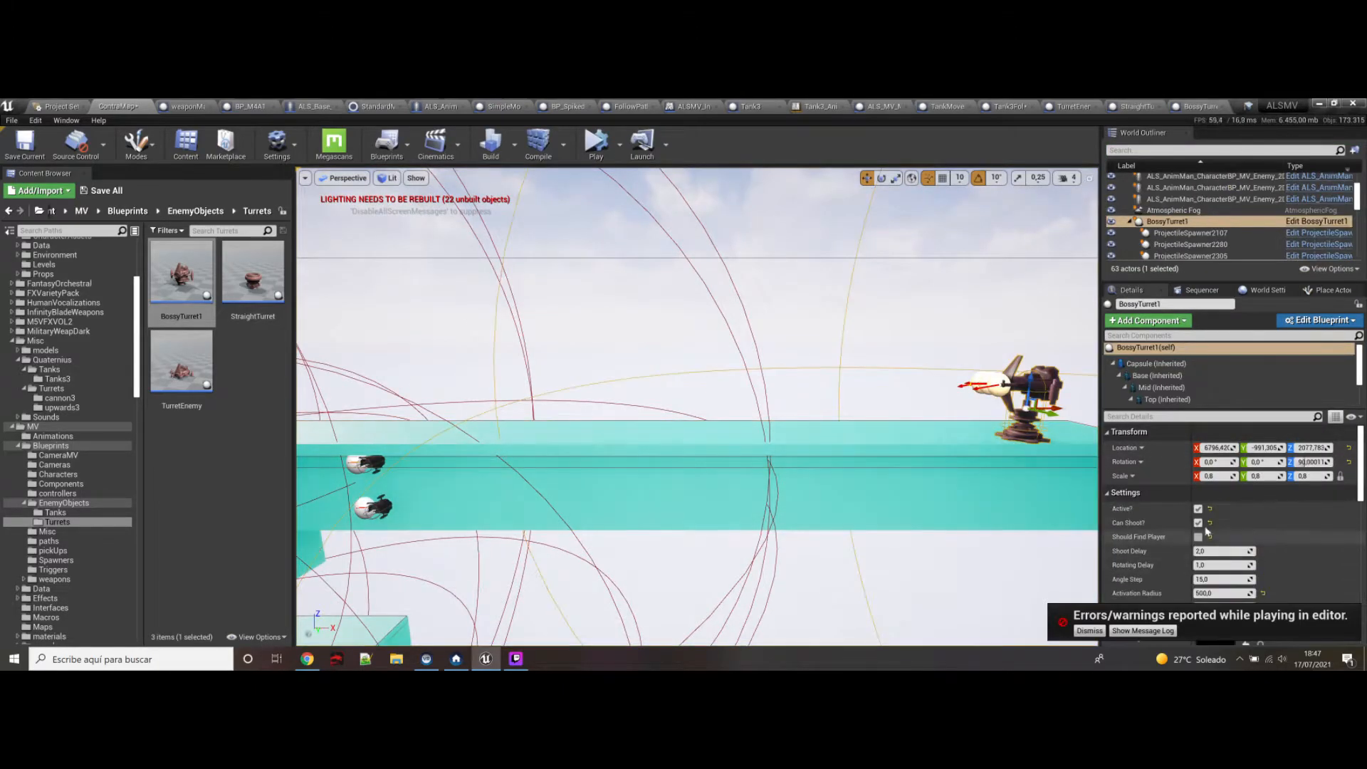
right_drag(873, 427, 793, 419)
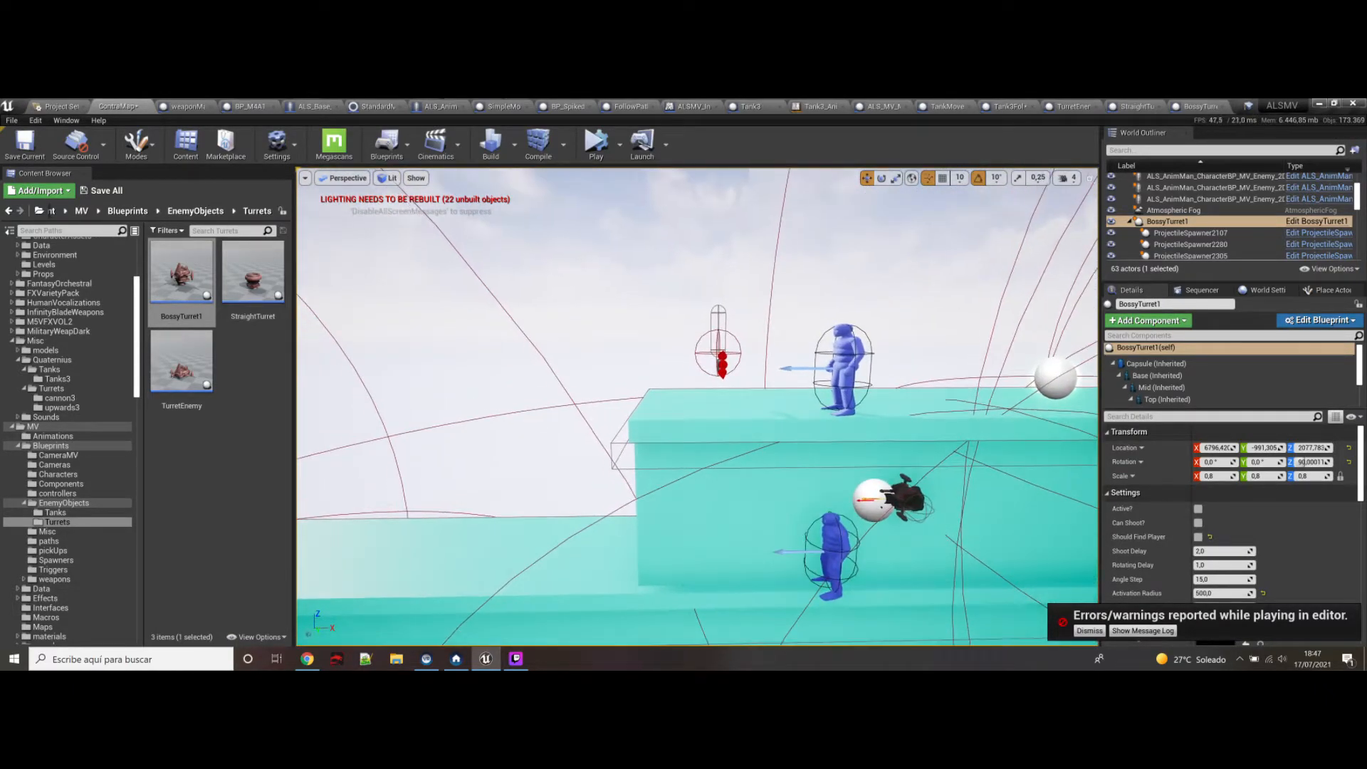
Step: Play-test from the top of BP_Floor_Bypass5, running and jumping past the soldiers and wall turrets, then end the session
right_click(683, 402)
click(711, 609)
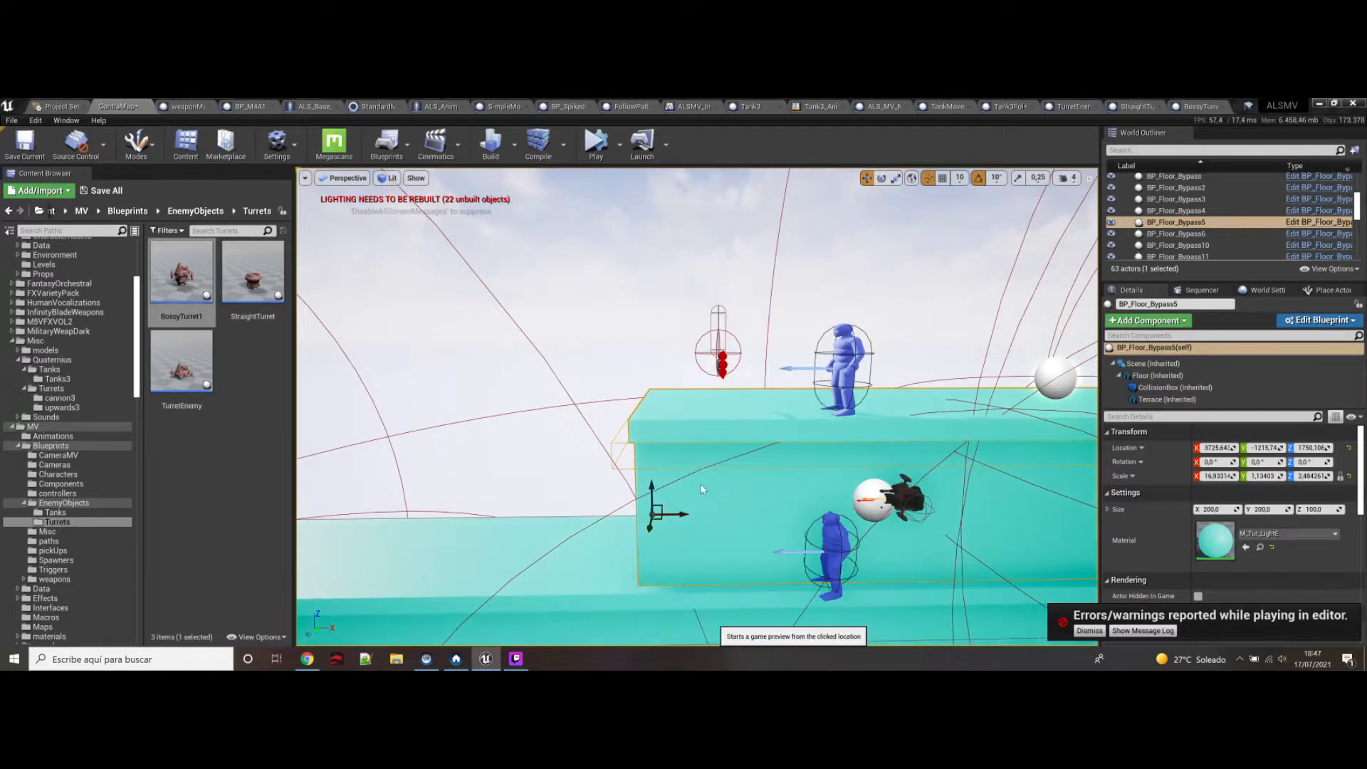
key(d)
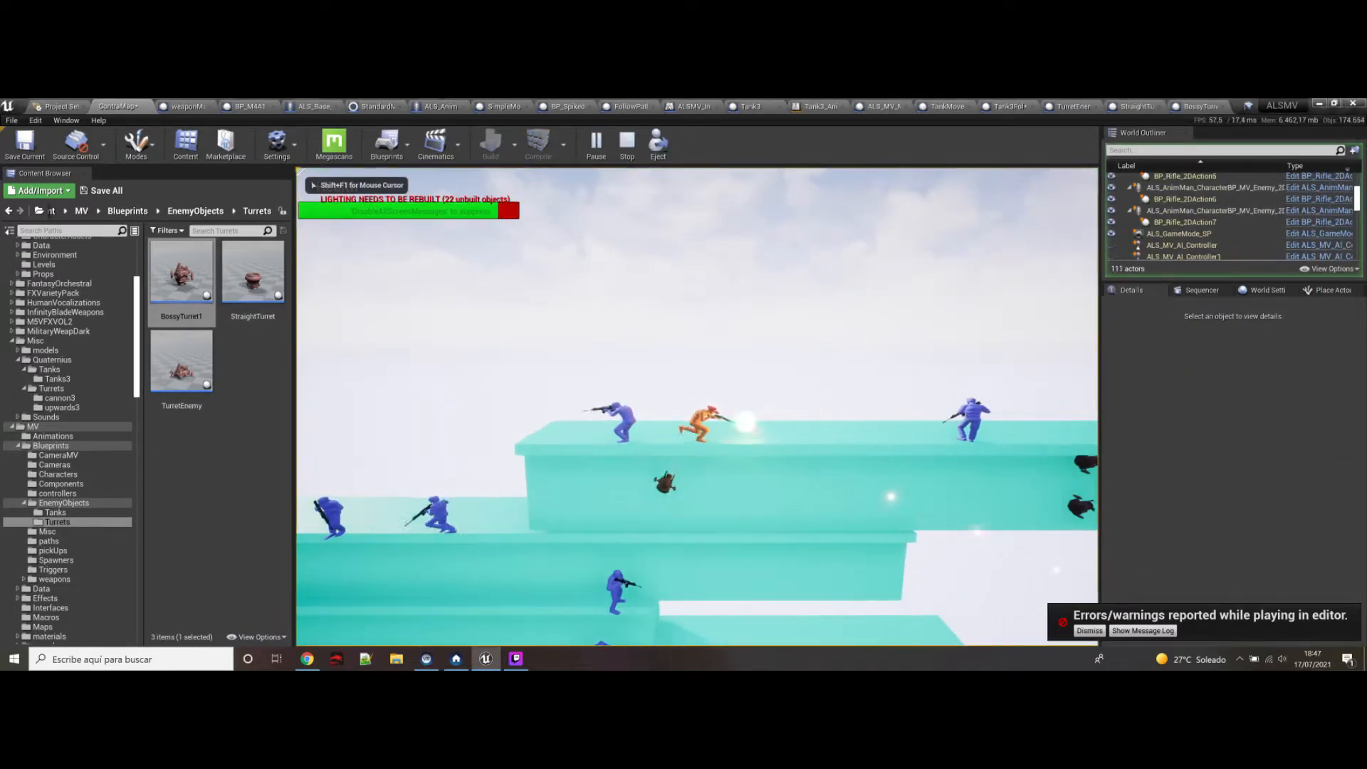
key(d)
key(space)
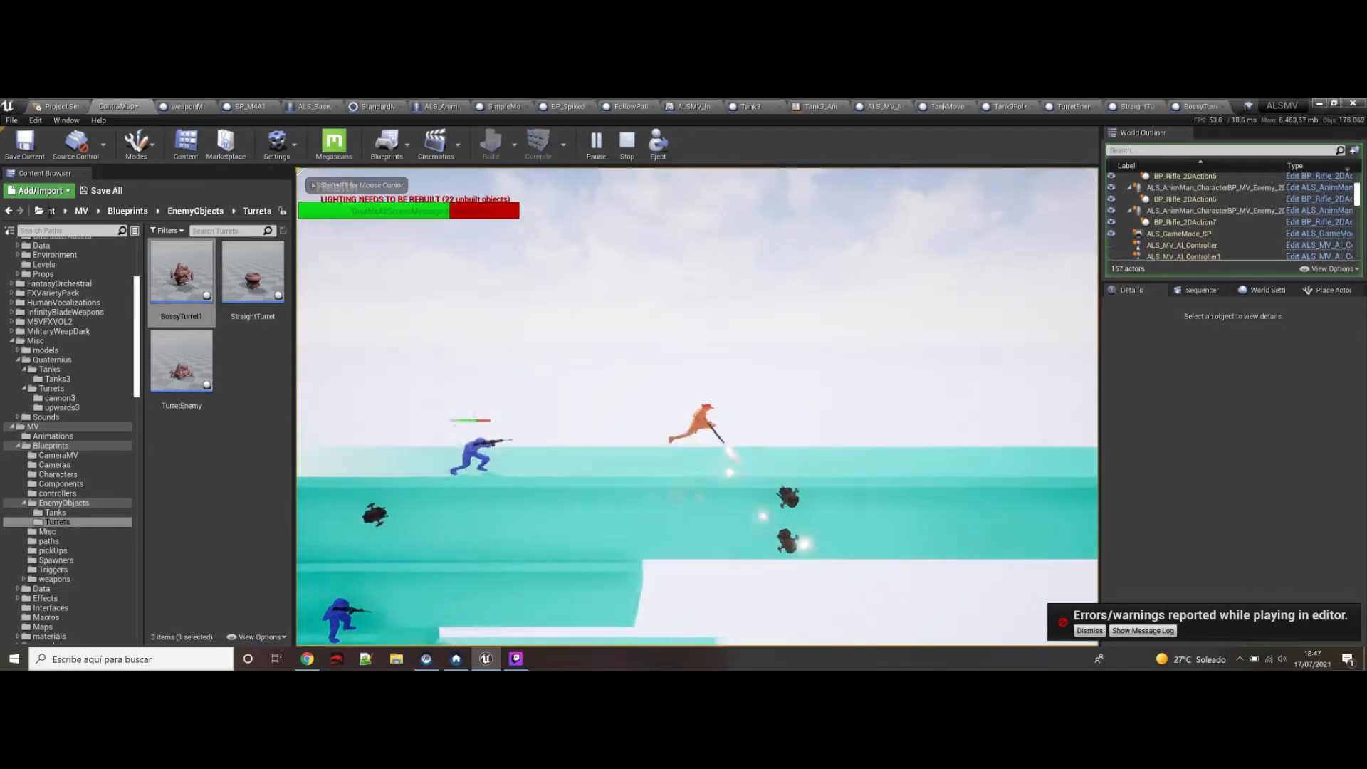
key(d)
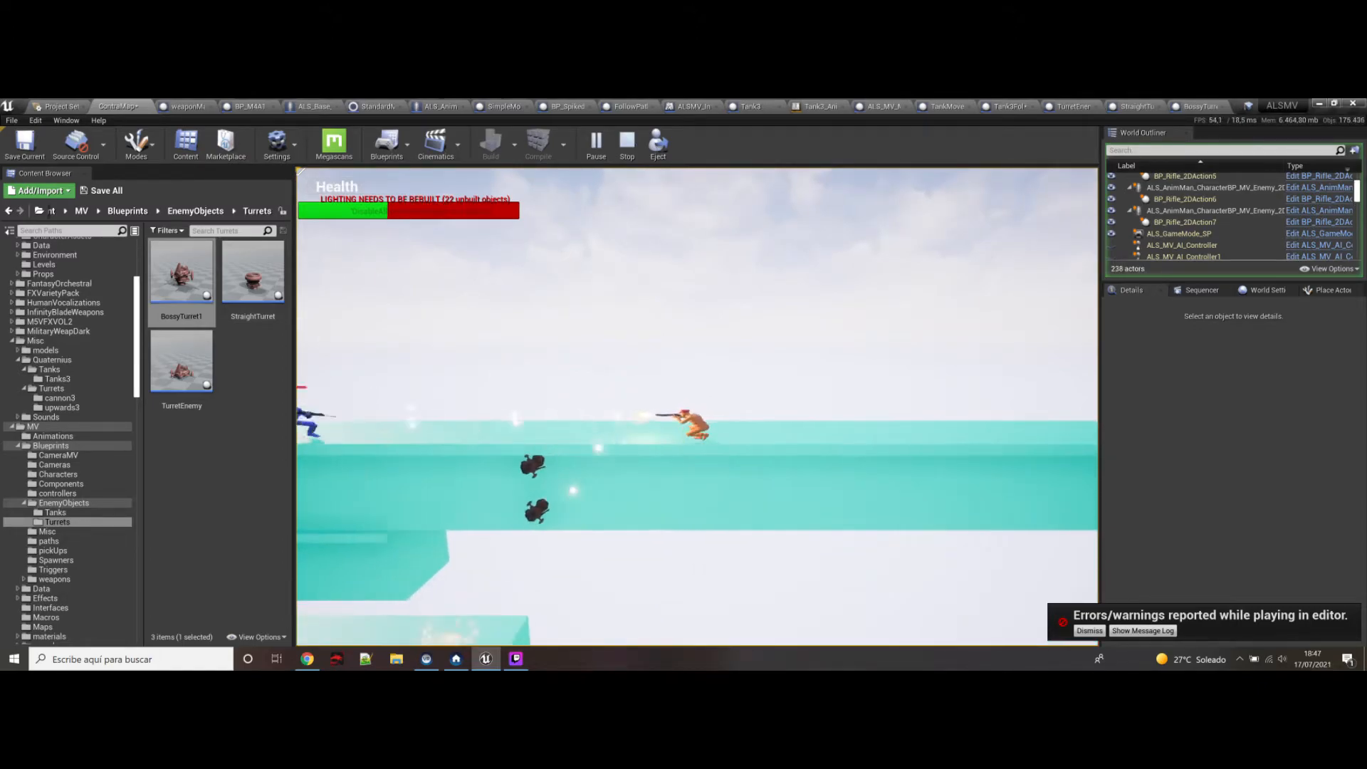
key(a)
key(Escape)
Step: Play-test again from the near end of BP_Floor_Bypass5, shooting and jumping among the soldiers and turrets, then end the session
key(a)
right_drag(634, 449, 635, 449)
key(w)
key(a)
key(s)
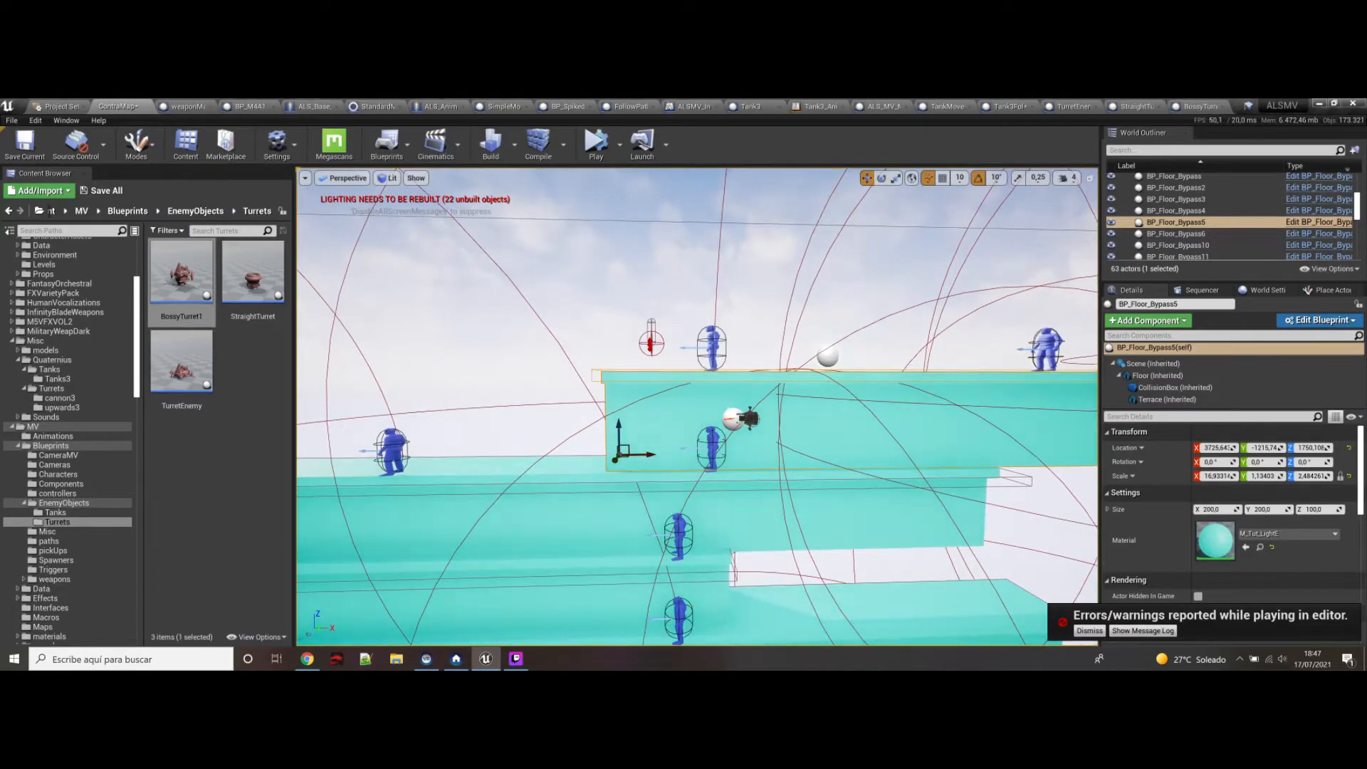
right_click(613, 361)
click(649, 612)
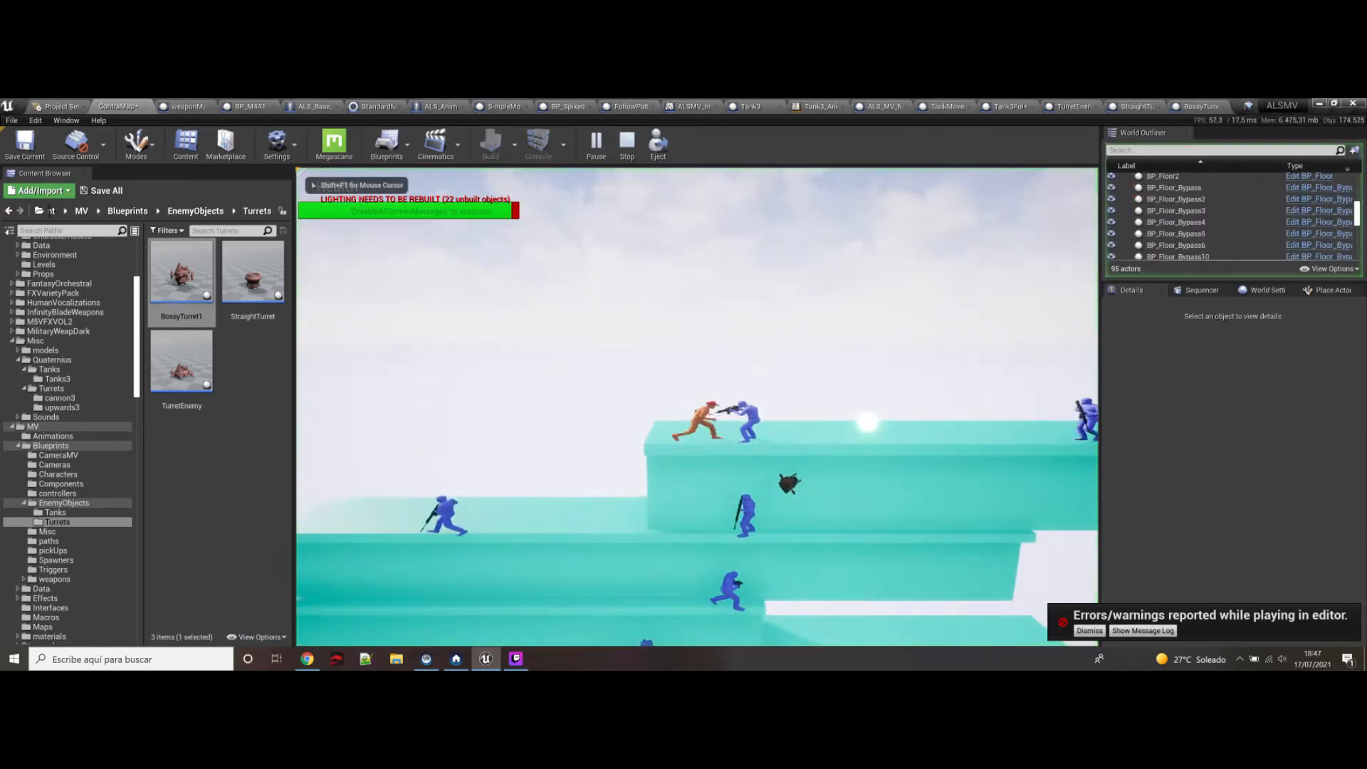
key(d)
key(space)
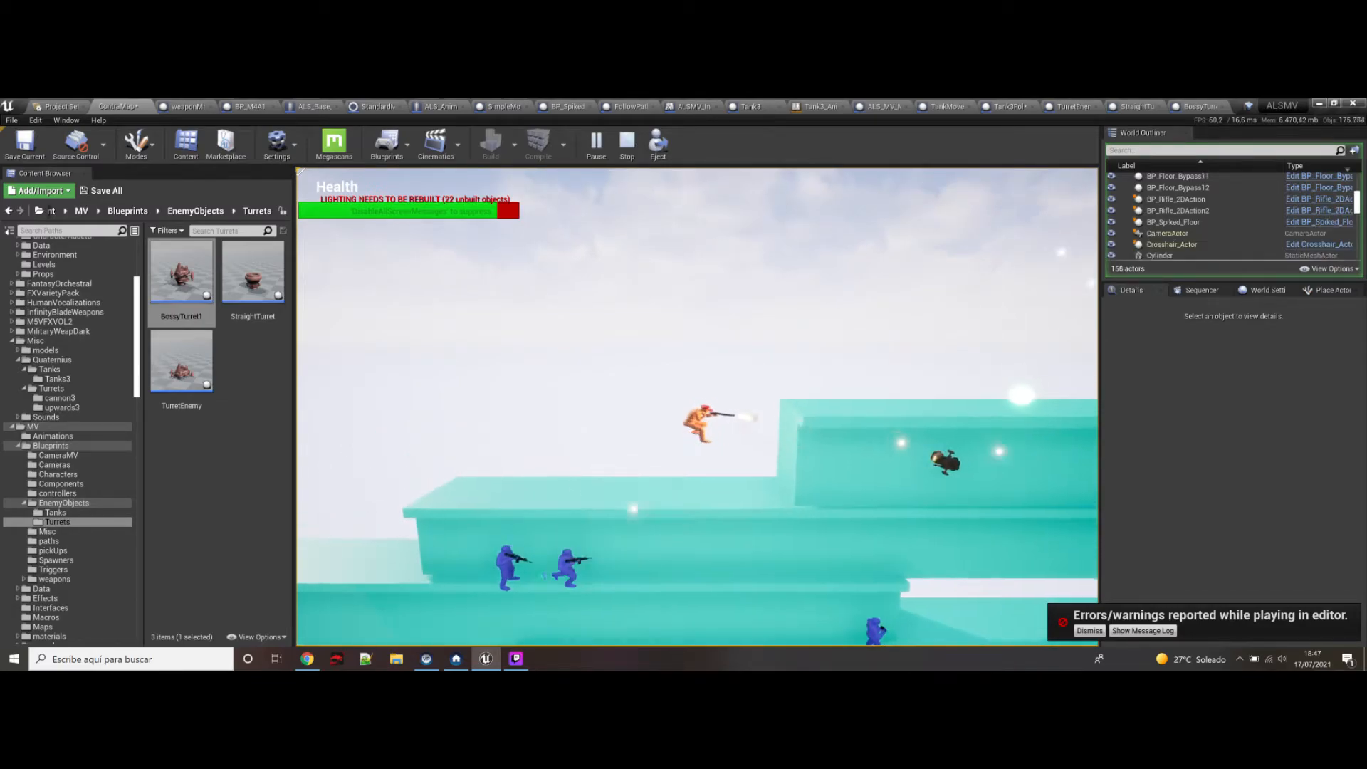
key(d)
key(space)
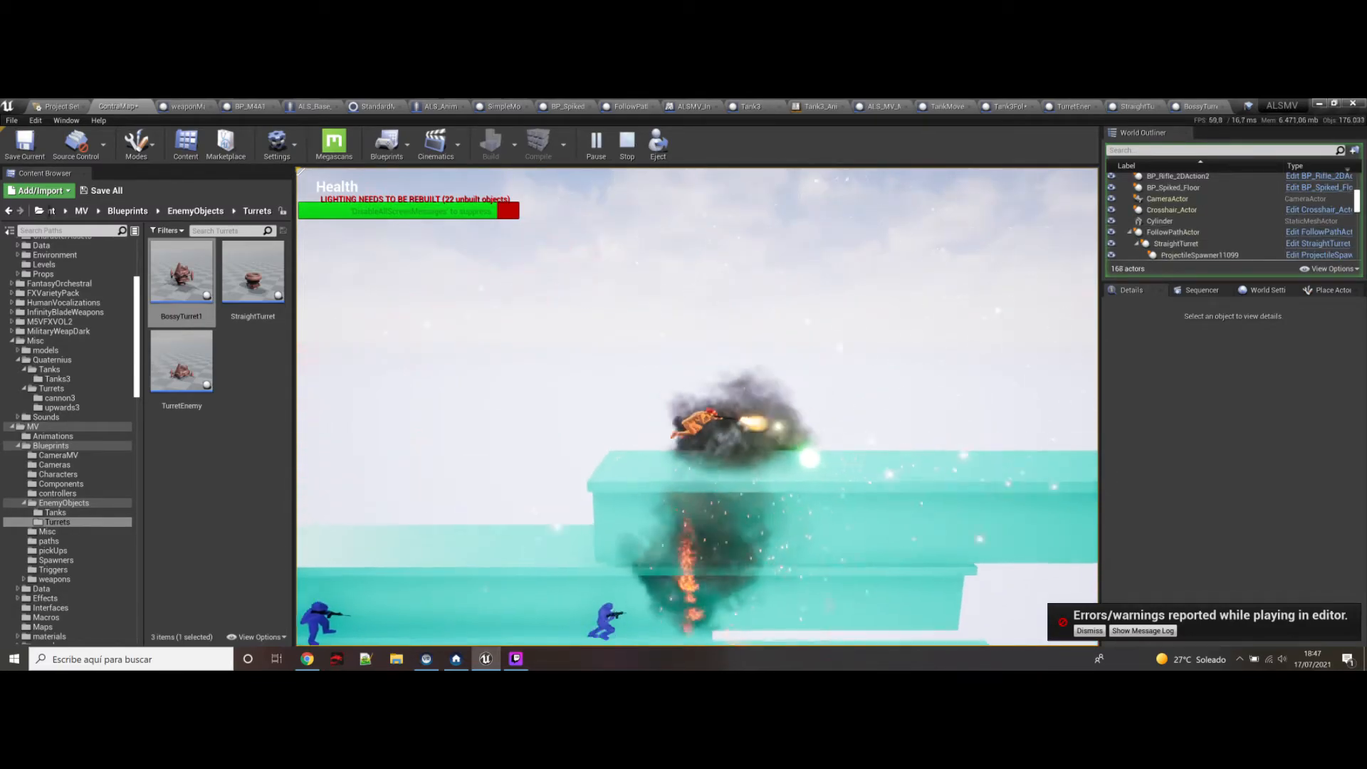
key(d)
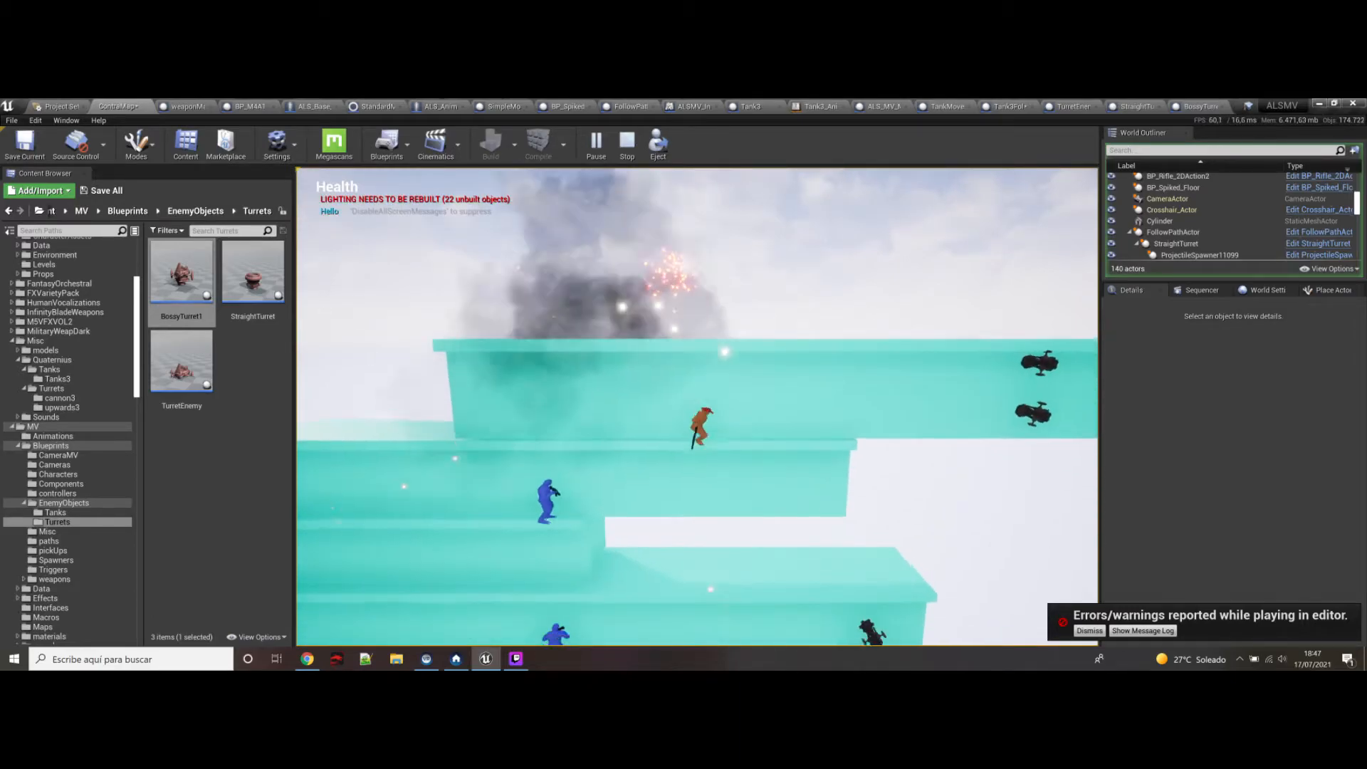
key(Escape)
Step: Start a play session at the edge of BP_Floor_Bypass5 and shoot through the soldiers and wall turrets until BossyTurret1 is reached
key(w)
right_drag(894, 430, 856, 405)
key(s)
key(w)
key(s)
right_click(724, 410)
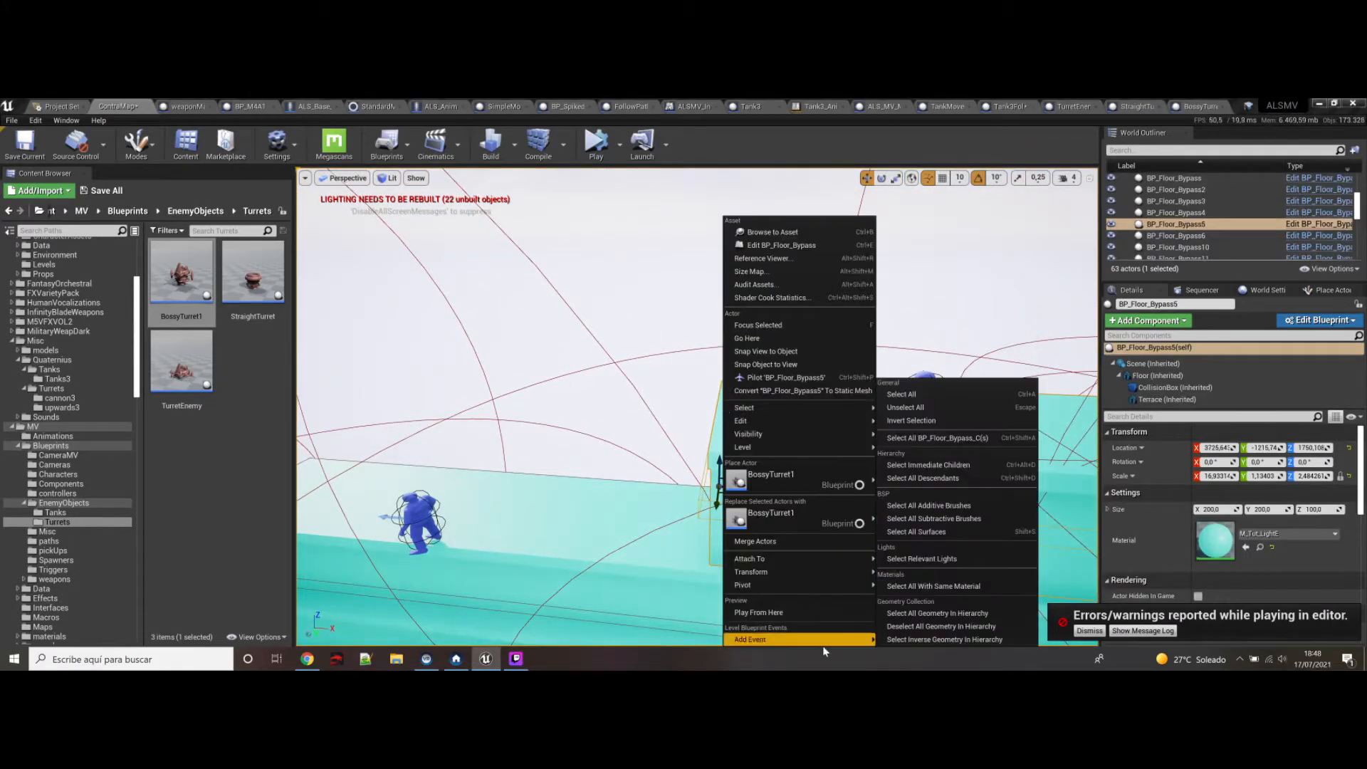
click(769, 613)
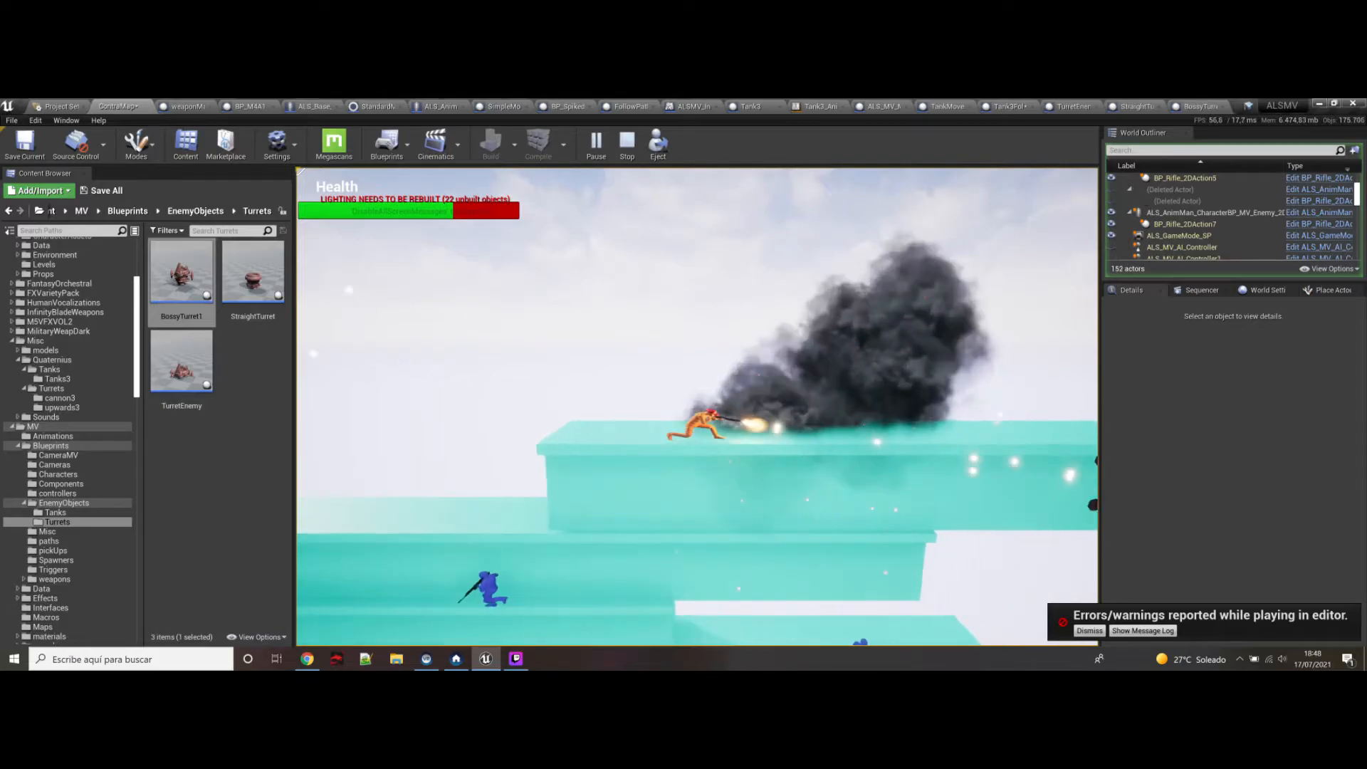
key(d)
key(space)
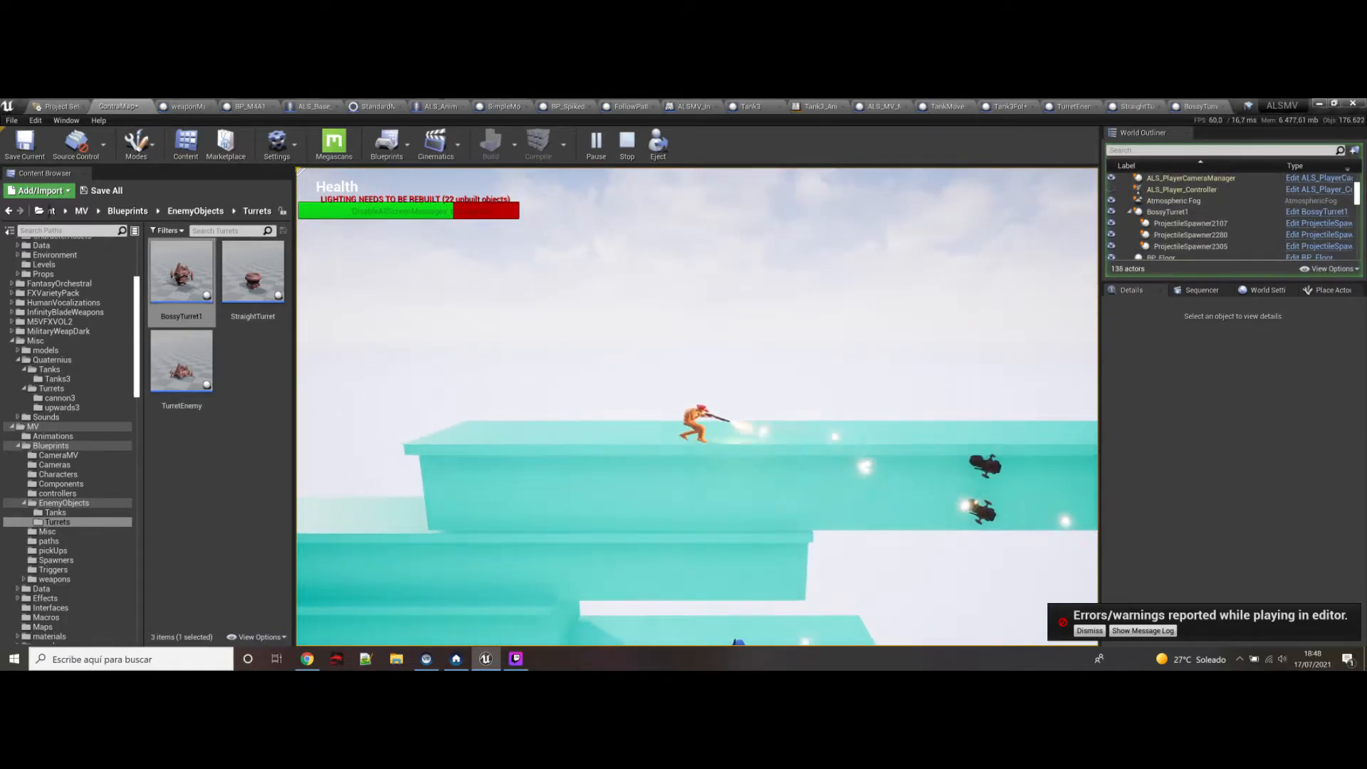
key(d)
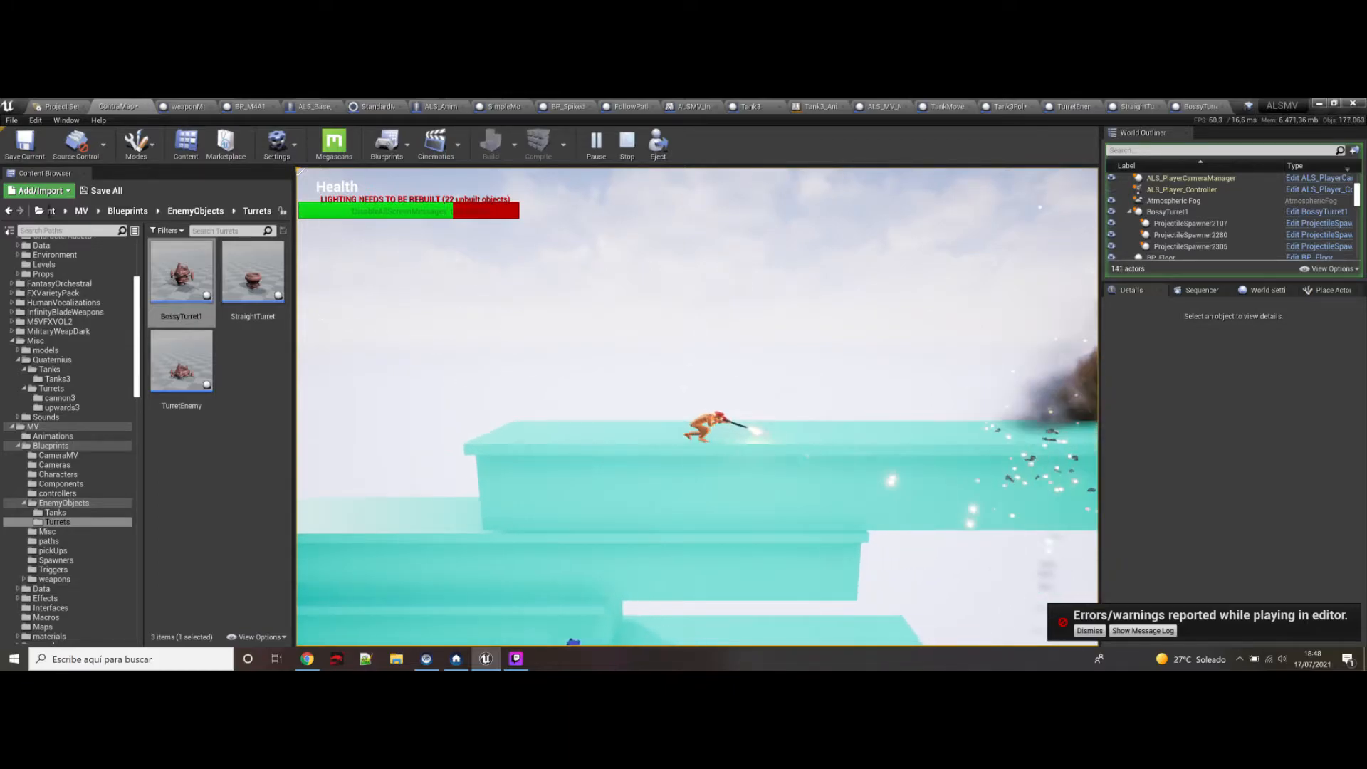
key(d)
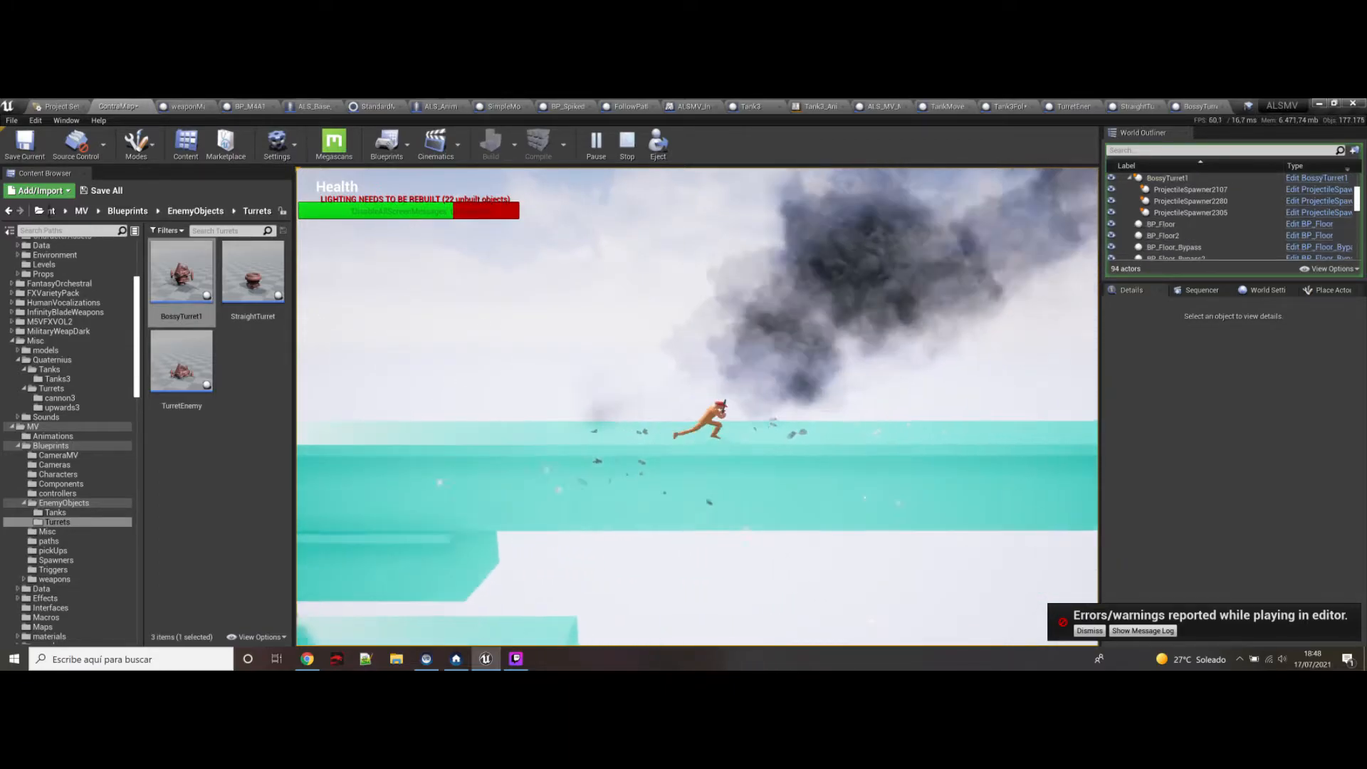
key(d)
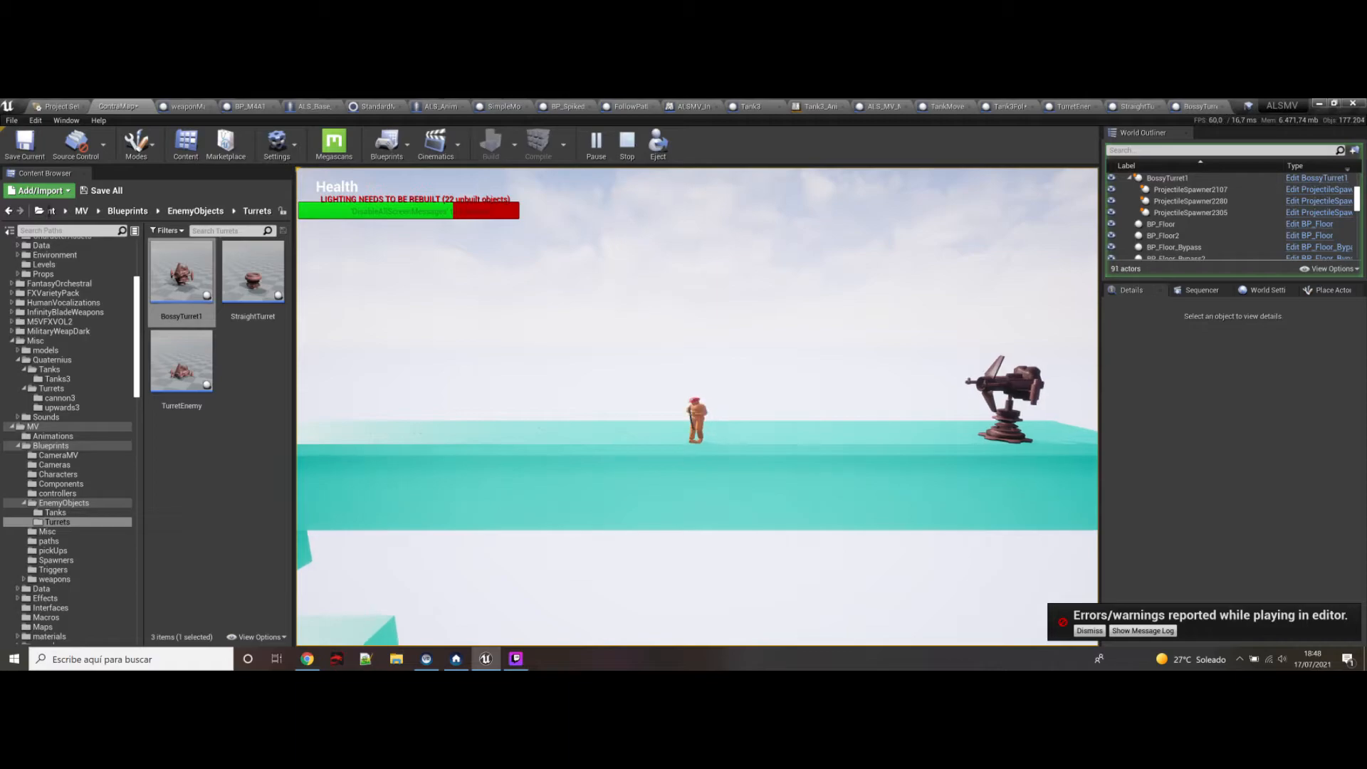
Step: Jump in front of BossyTurret1 to draw its fire, drop below the platform and end the play session
key(a)
key(space)
key(space)
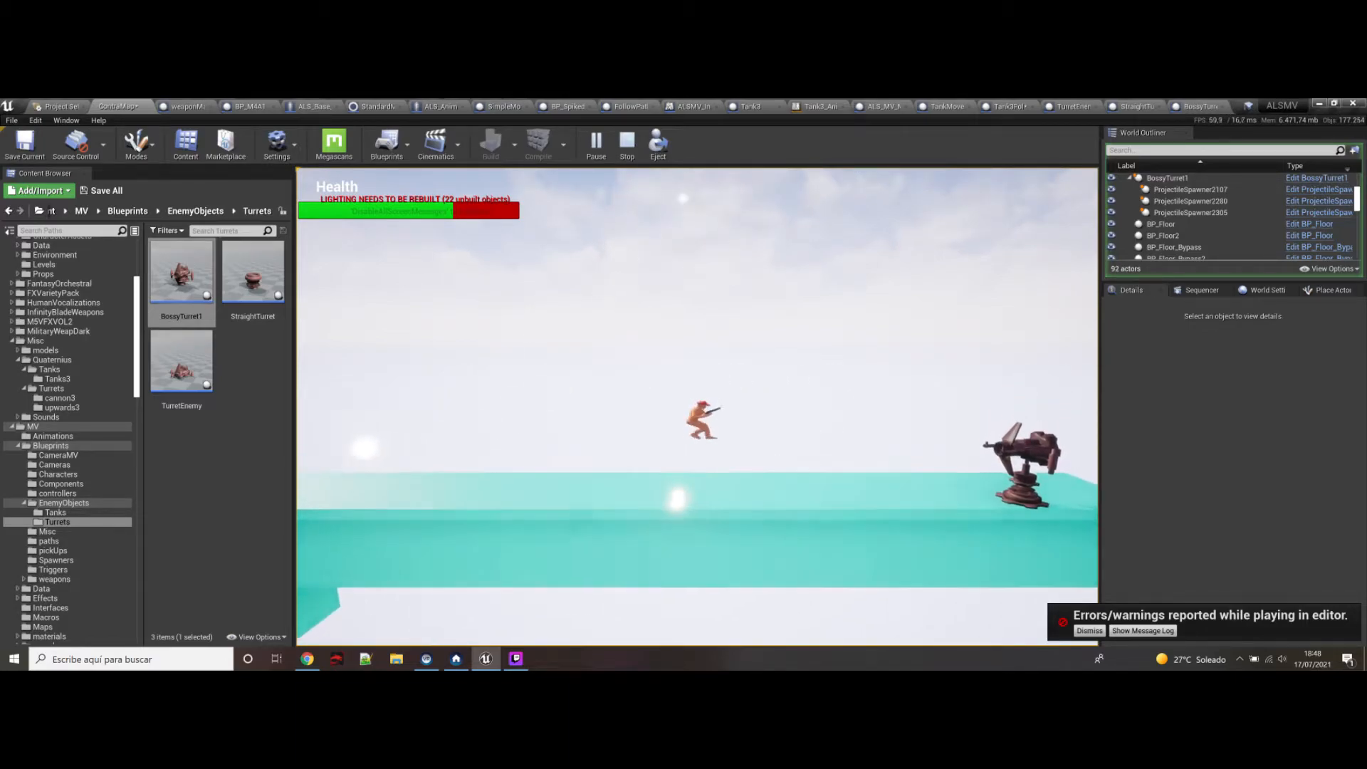
key(s)
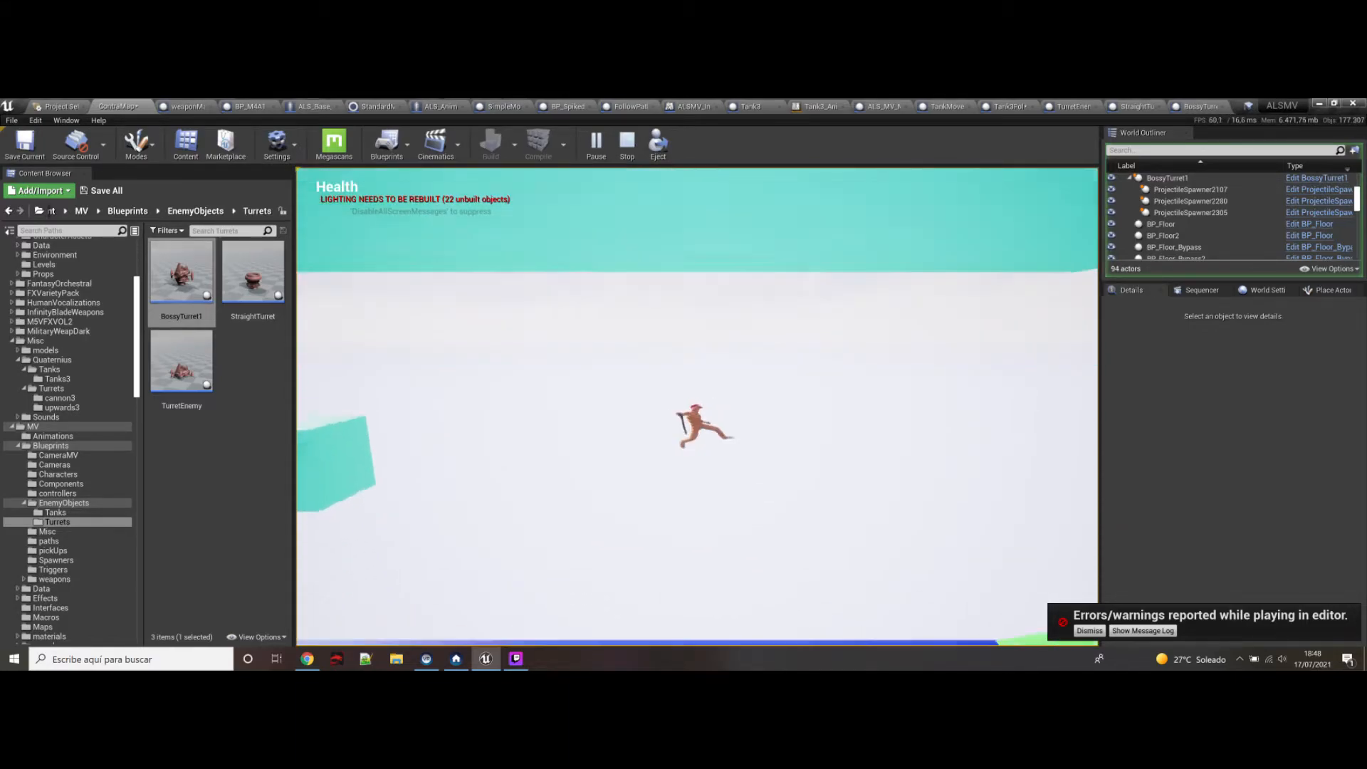
key(Escape)
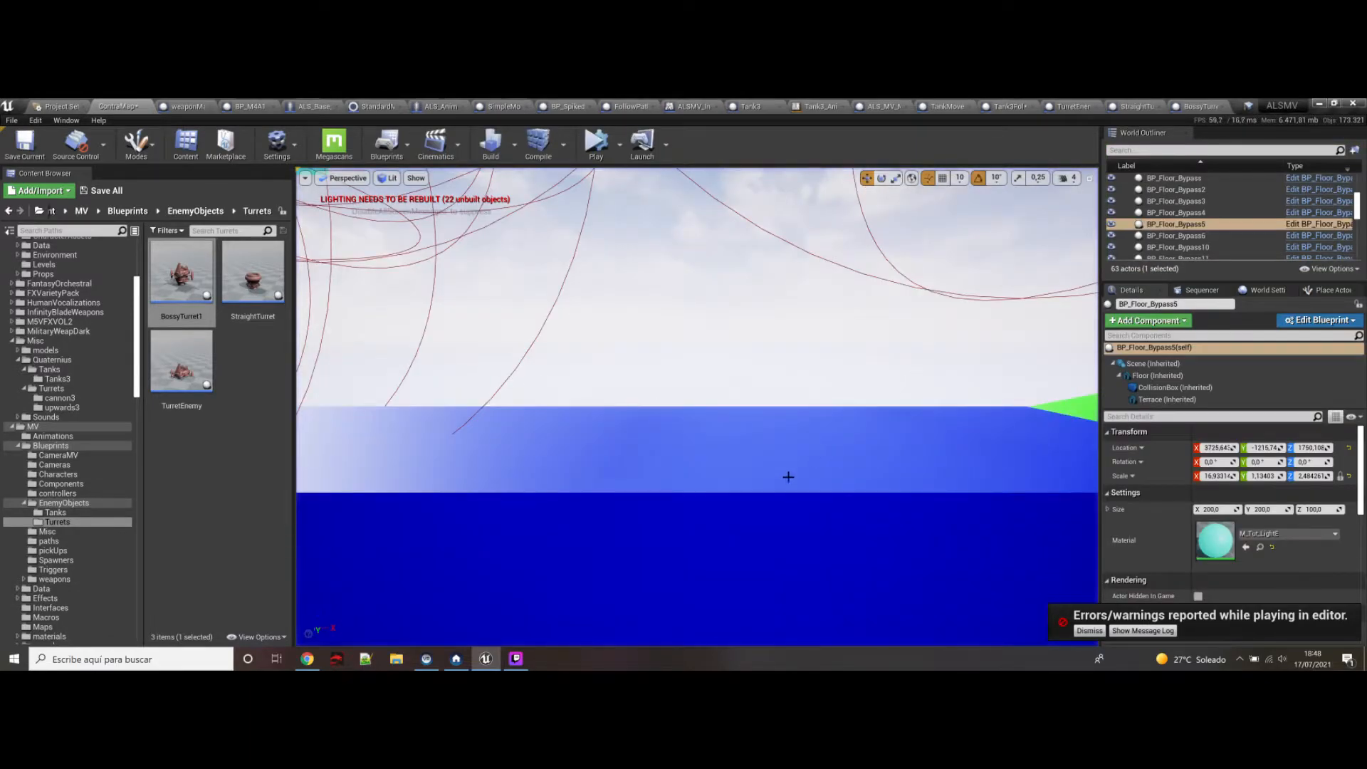
Step: Select the Tank3FollowPath tank on the blue floor to examine its settings and open the EnemyObjects folder
key(w)
mouse_move(698, 406)
right_down()
mouse_move(840, 407)
mouse_move(890, 381)
mouse_move(953, 379)
mouse_move(683, 402)
mouse_move(687, 384)
mouse_move(715, 388)
mouse_move(679, 388)
mouse_move(712, 389)
right_up()
key(d)
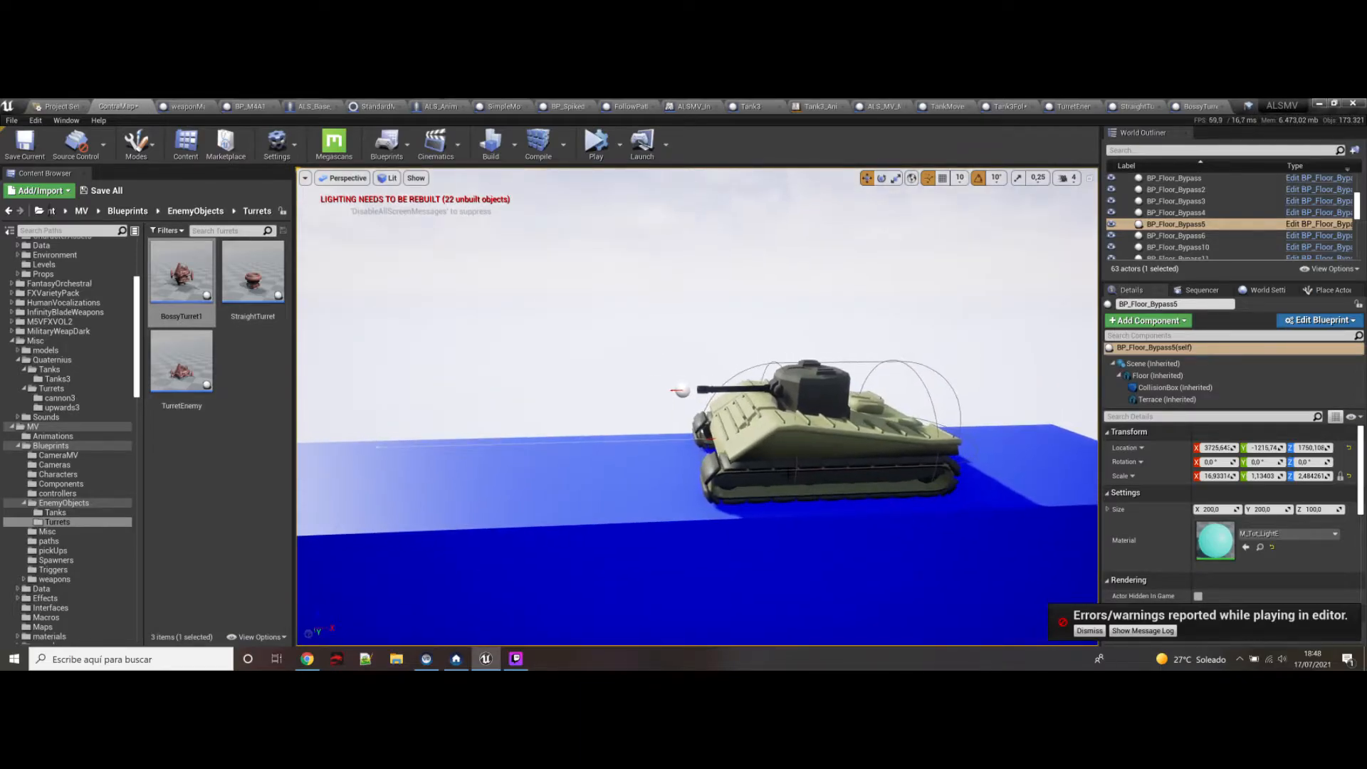
click(773, 442)
right_drag(773, 443, 710, 423)
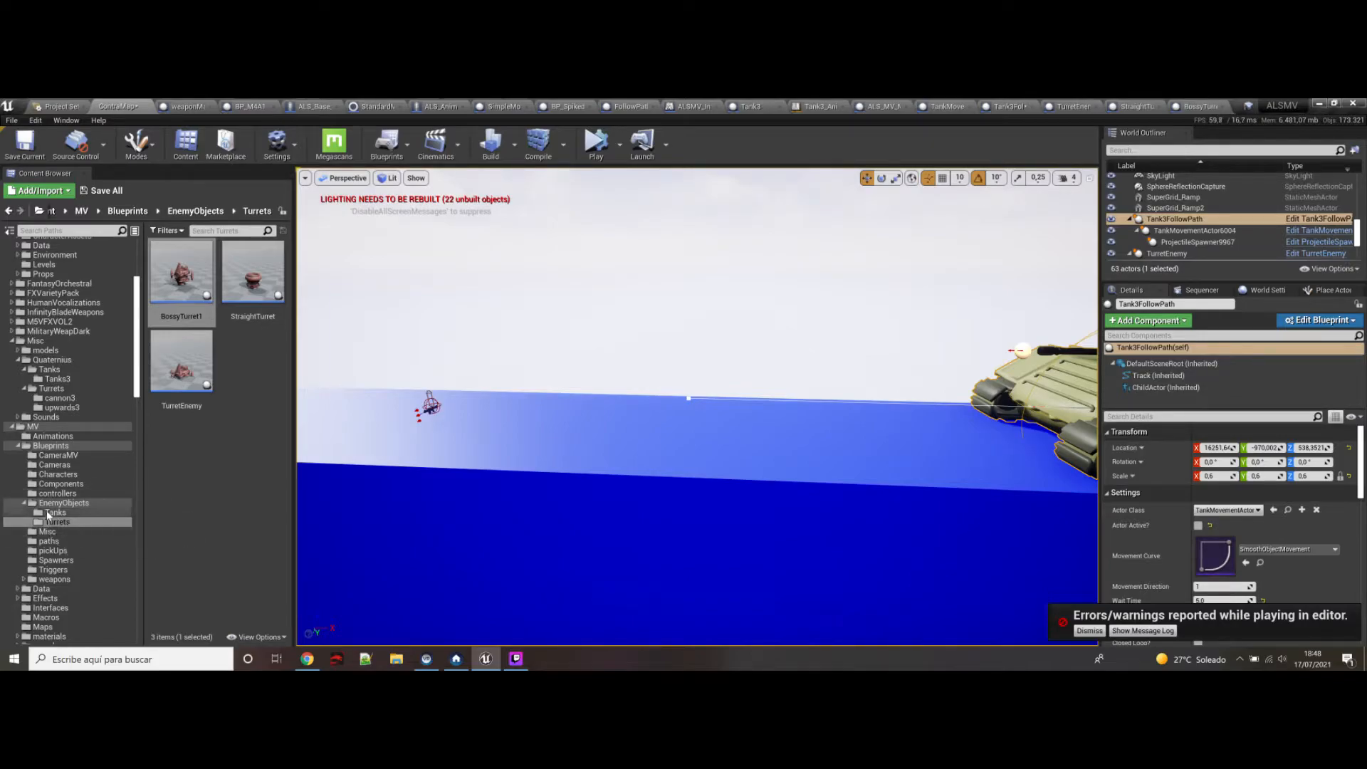
click(63, 502)
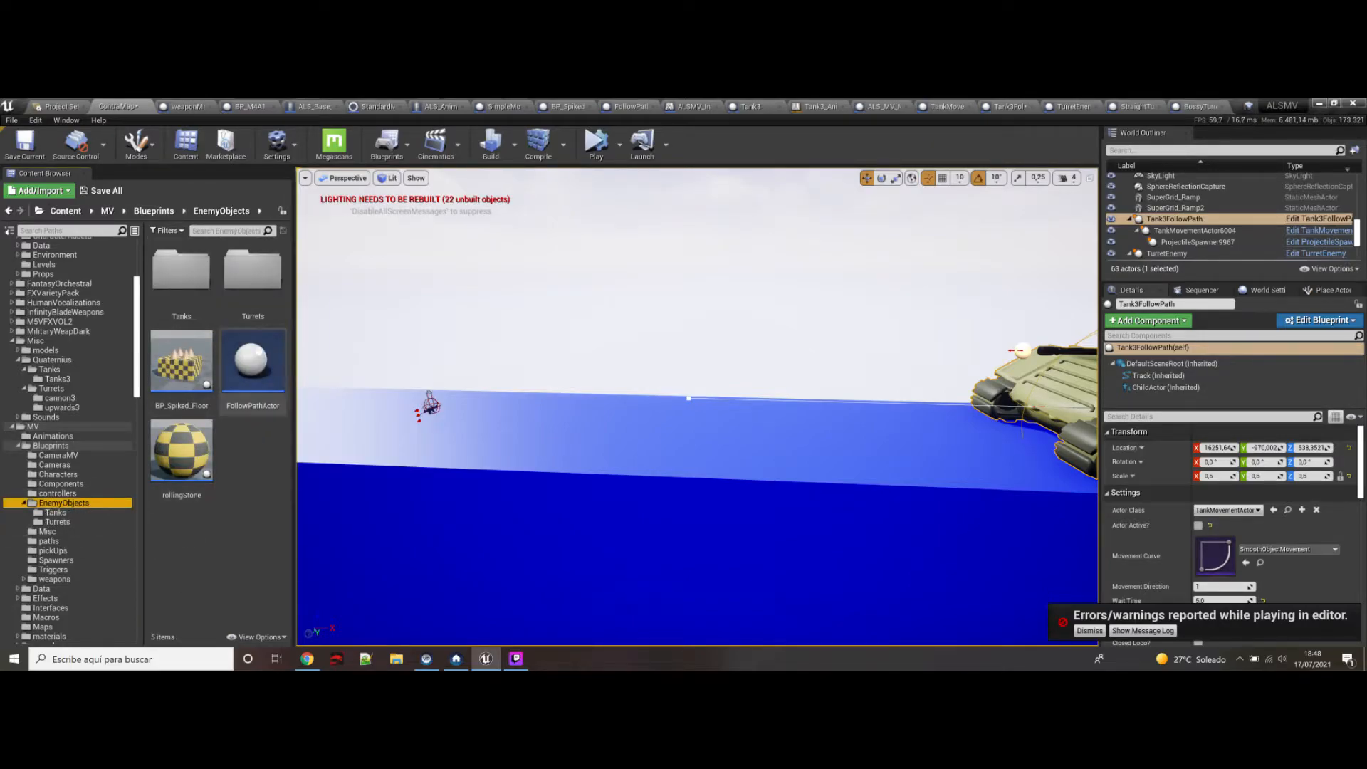
Step: Scale BP_Spiked_Floor between the green ramps to about 0.79 along X and resize its X size to about 1385
right_drag(623, 349, 605, 416)
key(w)
key(s)
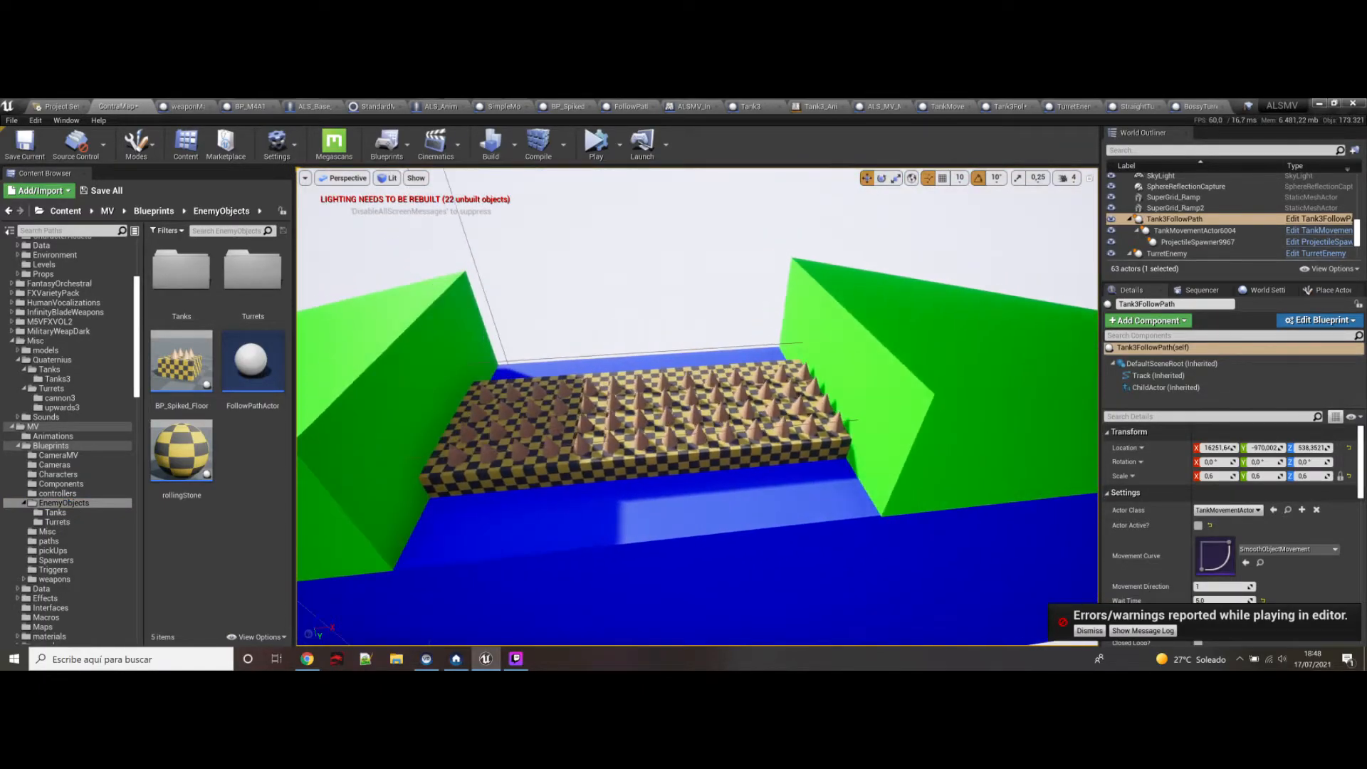
right_drag(370, 452, 368, 435)
click(652, 478)
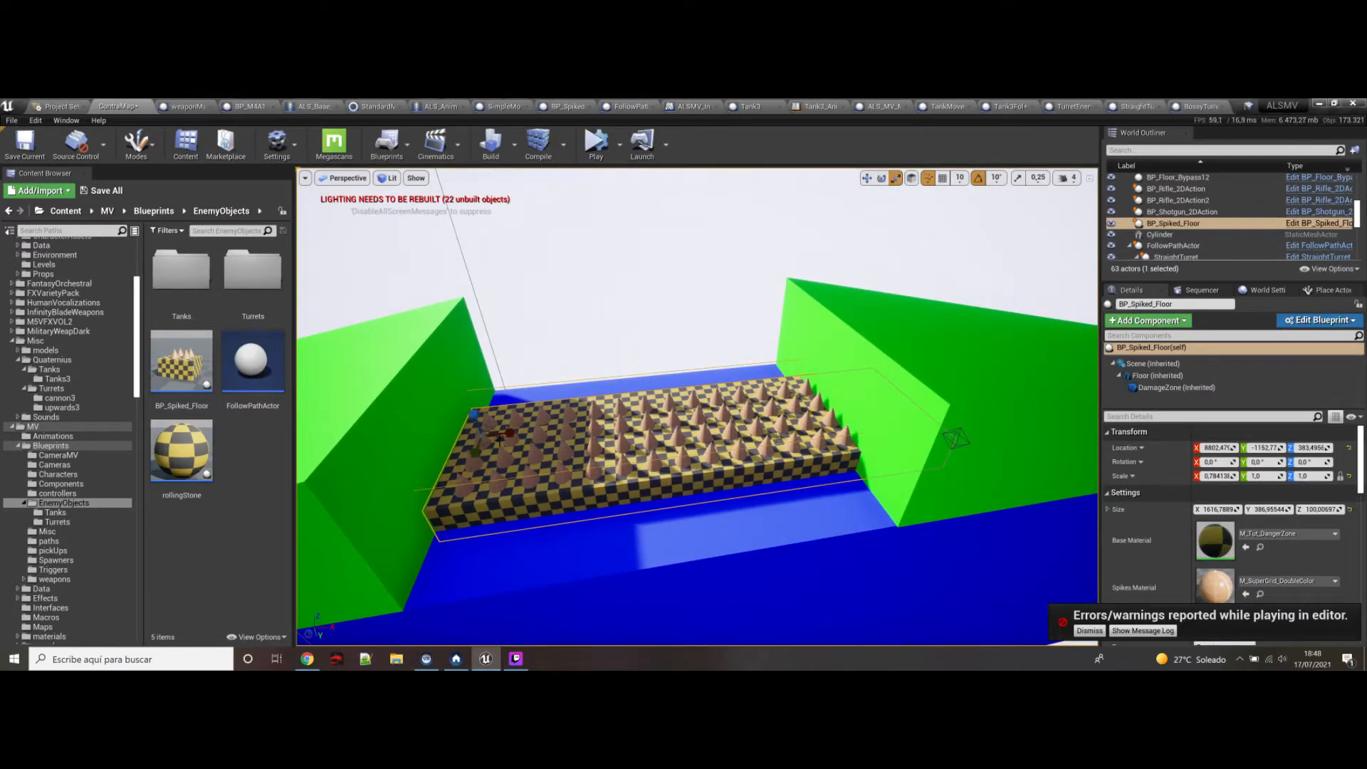
mouse_move(504, 432)
mouse_down()
mouse_move(460, 437)
mouse_move(510, 431)
mouse_up()
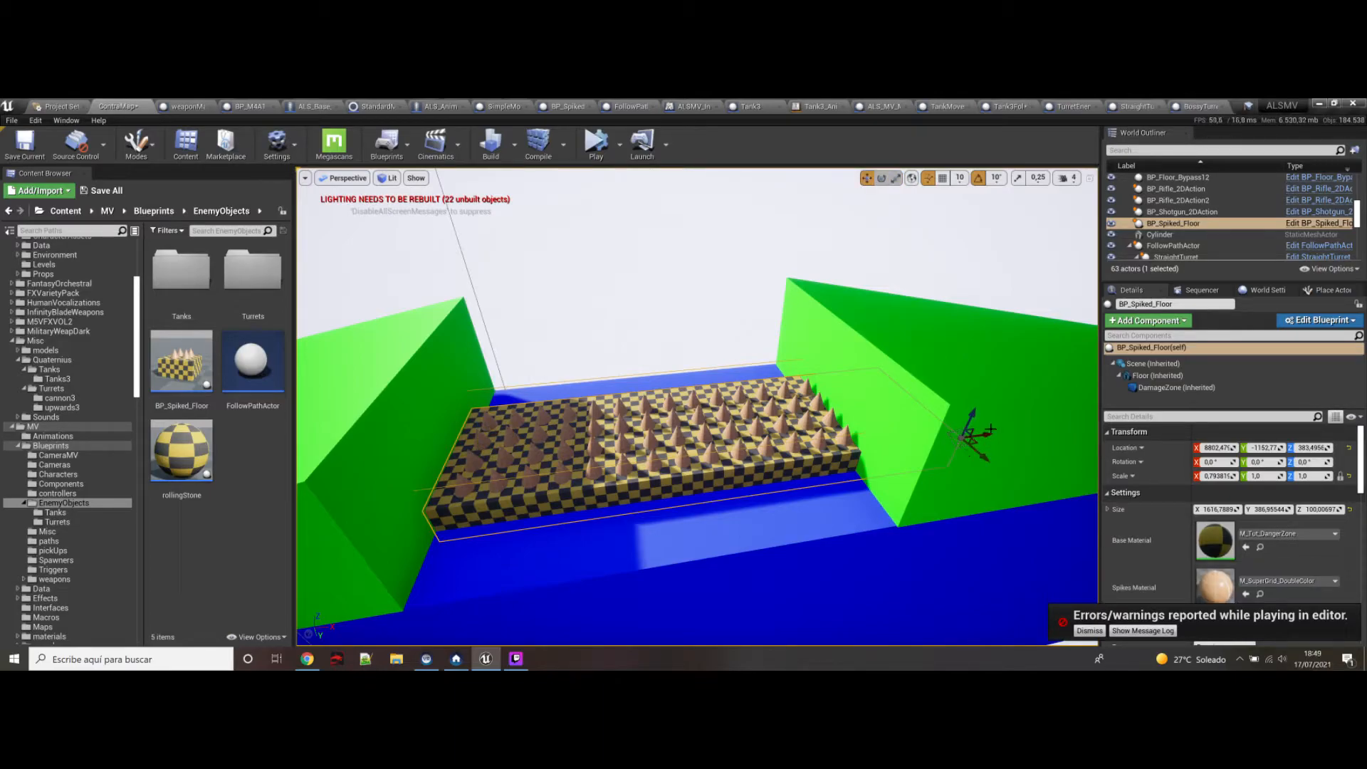
drag(986, 436, 890, 398)
Step: Place a FollowPathActor in the level near the end of the green ramp beside the blue floor
right_drag(583, 468, 655, 425)
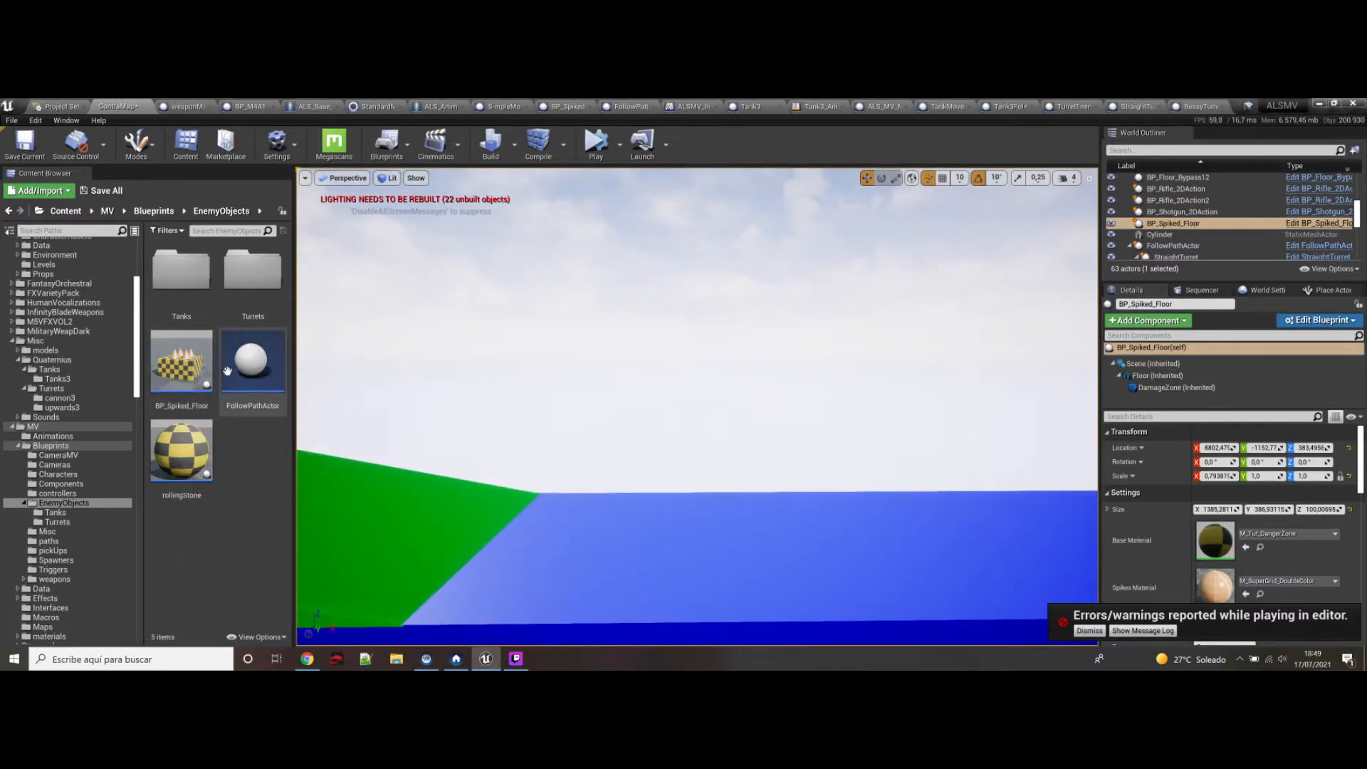
drag(235, 369, 441, 472)
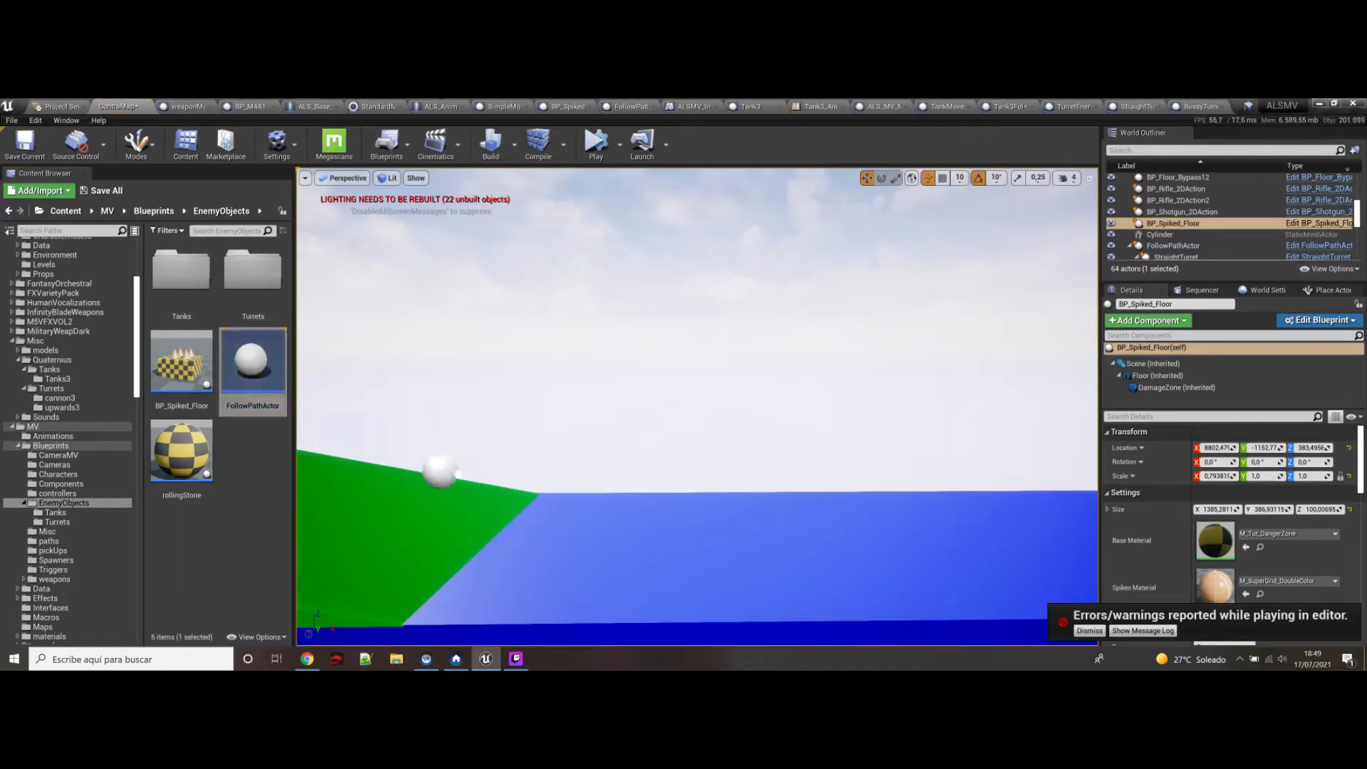
Step: Place a FollowPathActor above the blue floor and set its Actor Class to BP_Spiked_Floor
drag(598, 543, 598, 543)
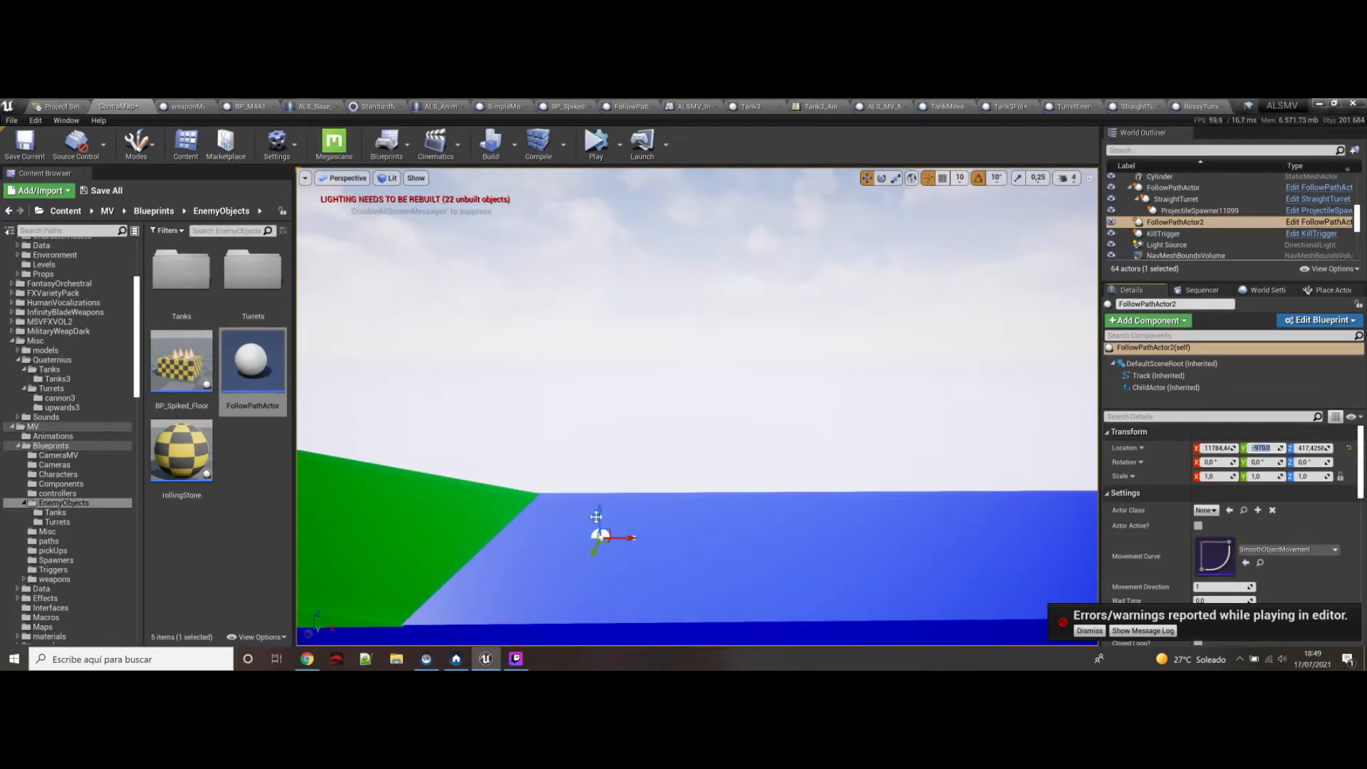
click(1204, 510)
text(bp spike)
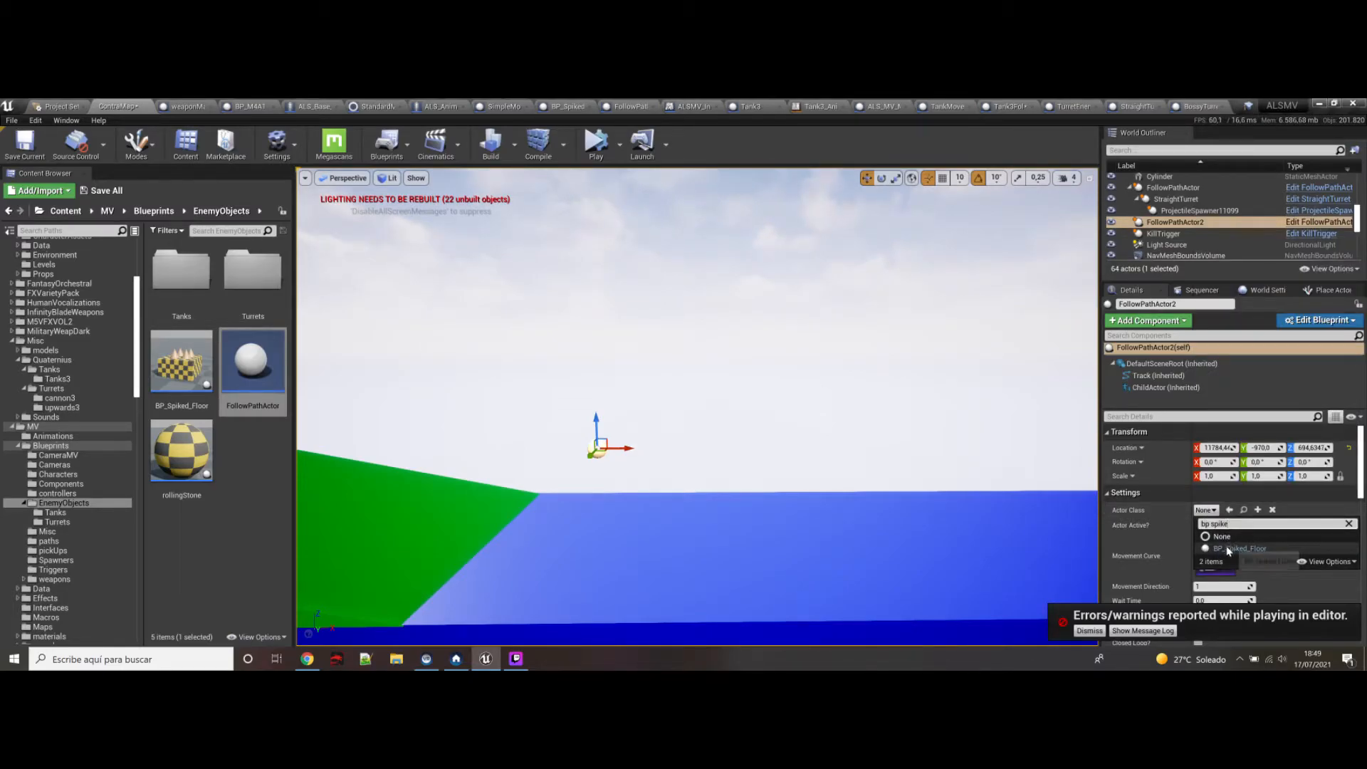
click(1227, 549)
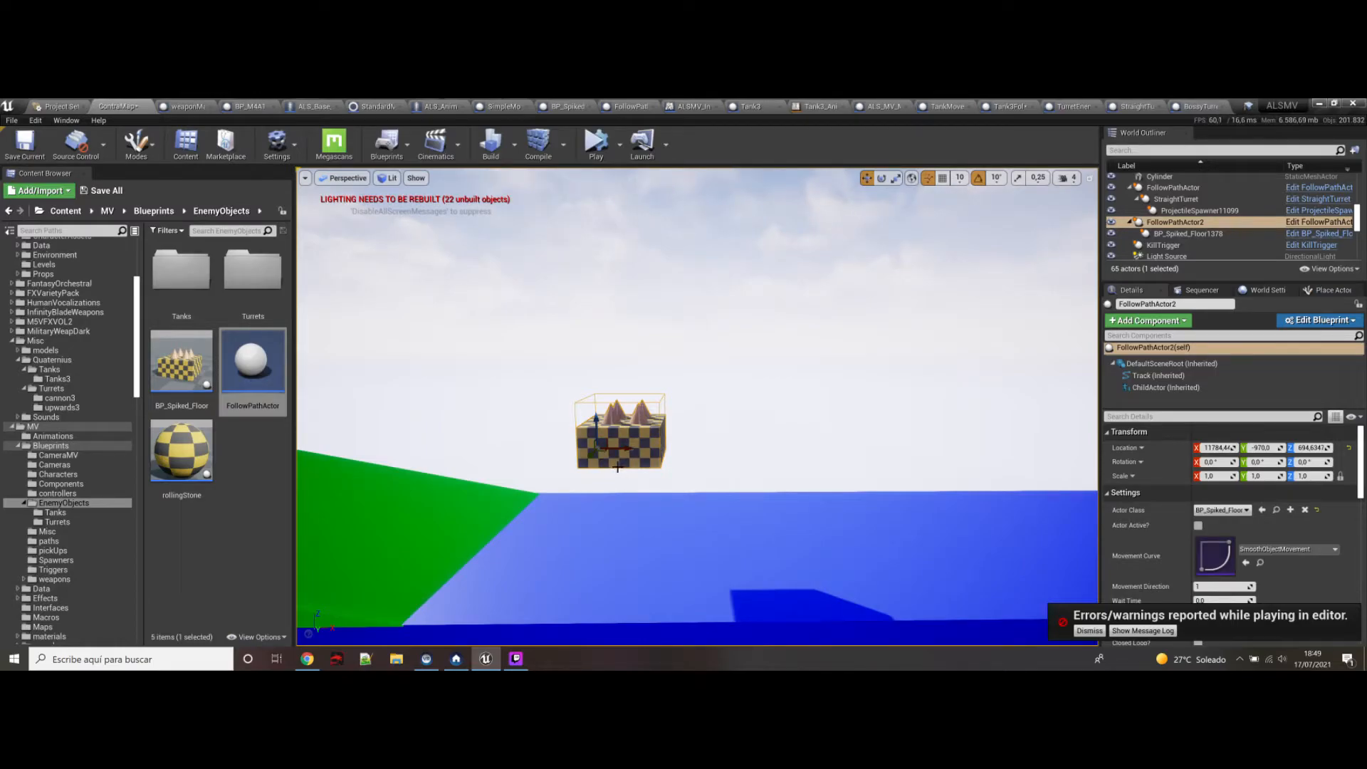
Step: Lengthen the spiked floor's track by moving the path's end point out horizontally along the X axis
right_click(628, 451)
click(624, 455)
key(w)
right_drag(613, 463, 612, 463)
key(a)
key(s)
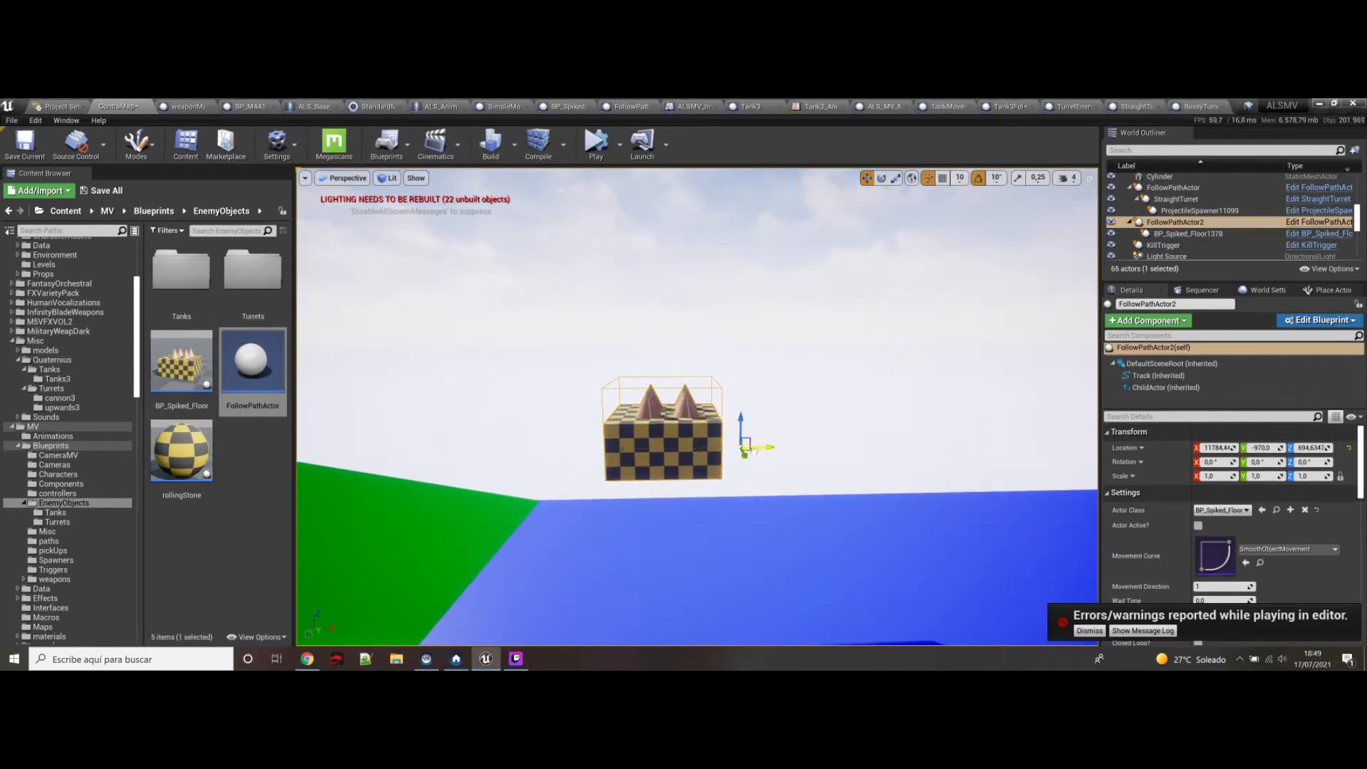
key(d)
right_drag(1042, 514, 1041, 515)
key(d)
right_drag(924, 447, 925, 447)
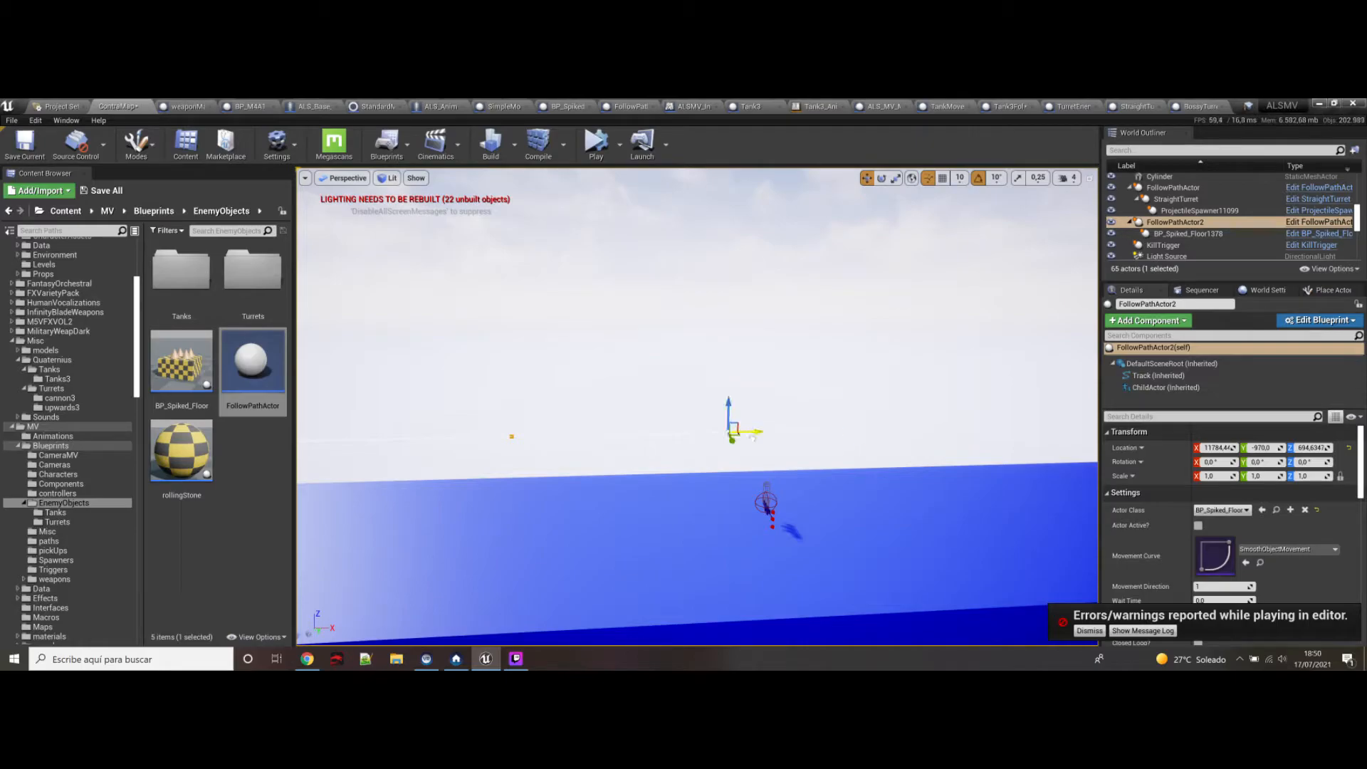
key(a)
right_drag(563, 492, 562, 492)
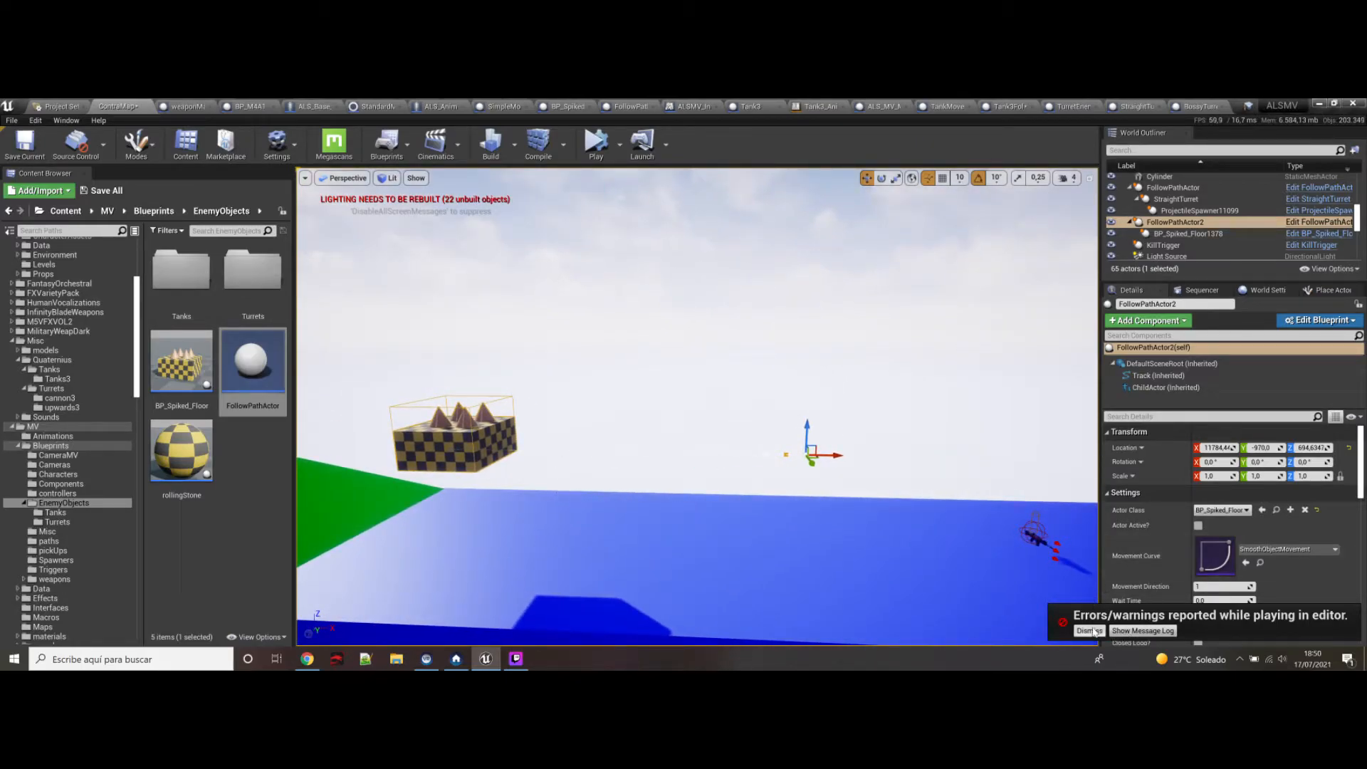
Step: Set the path actor's Movement Duration to 5.0 and simulate the spiked floor travelling along its track
scroll(1174, 584, down, 1)
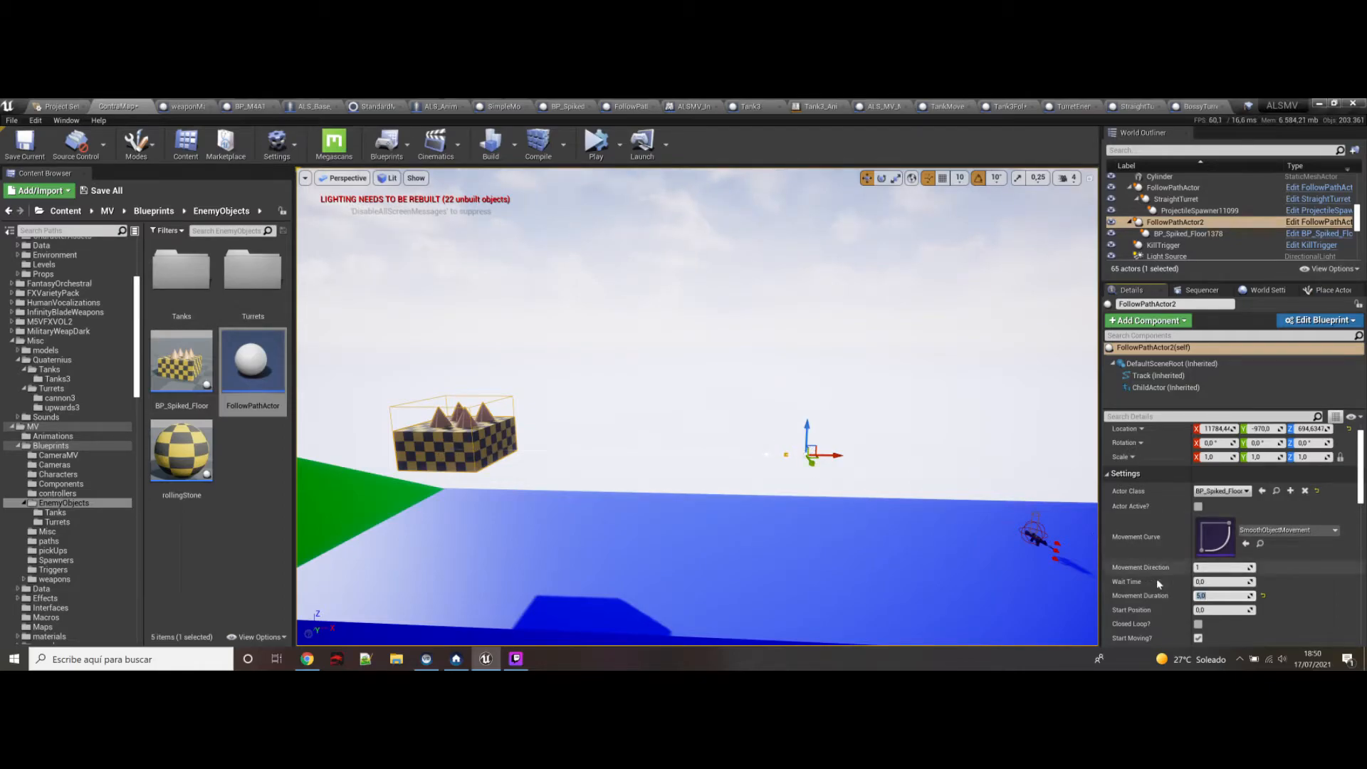
scroll(1177, 577, down, 2)
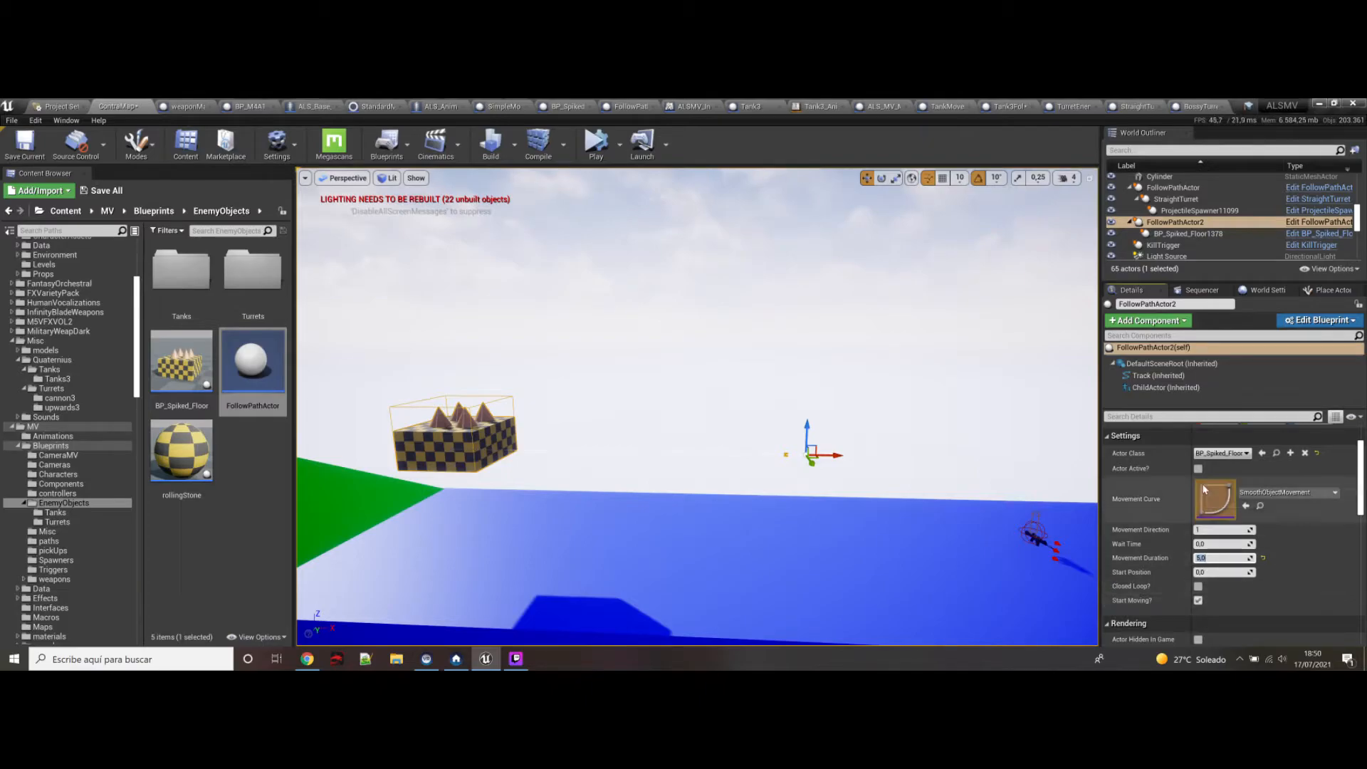
right_drag(888, 495, 854, 476)
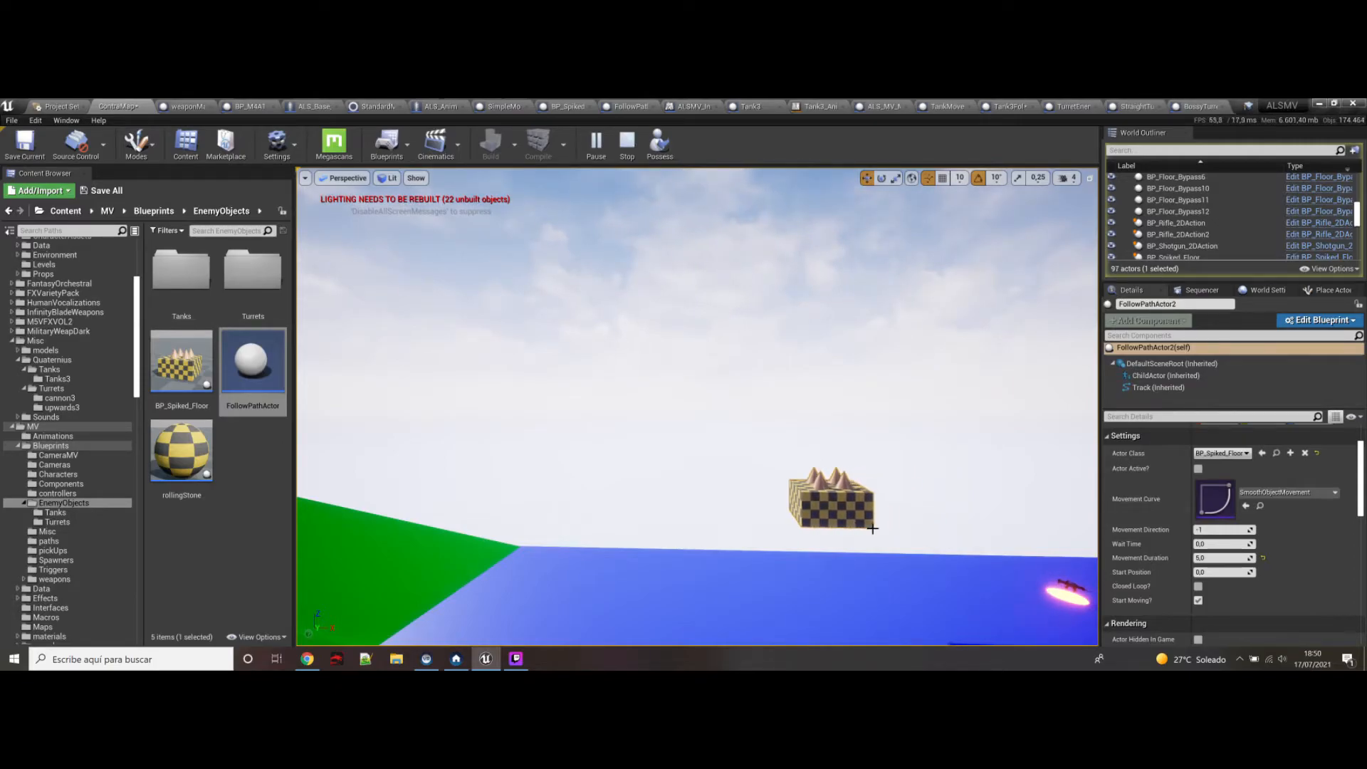
click(626, 142)
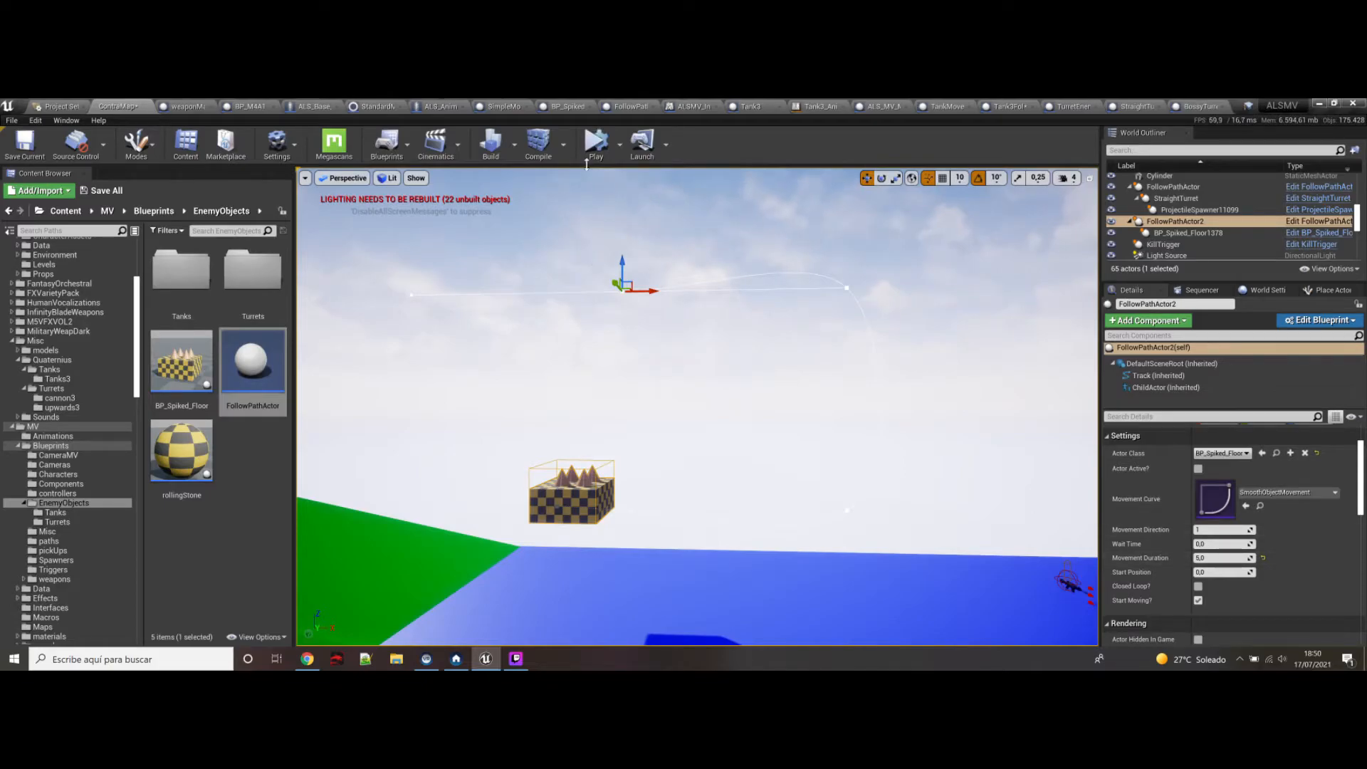
Step: Extend the track upward with extra path points and test the spiked floor's movement, including with a Wait Time of 2.0
click(595, 146)
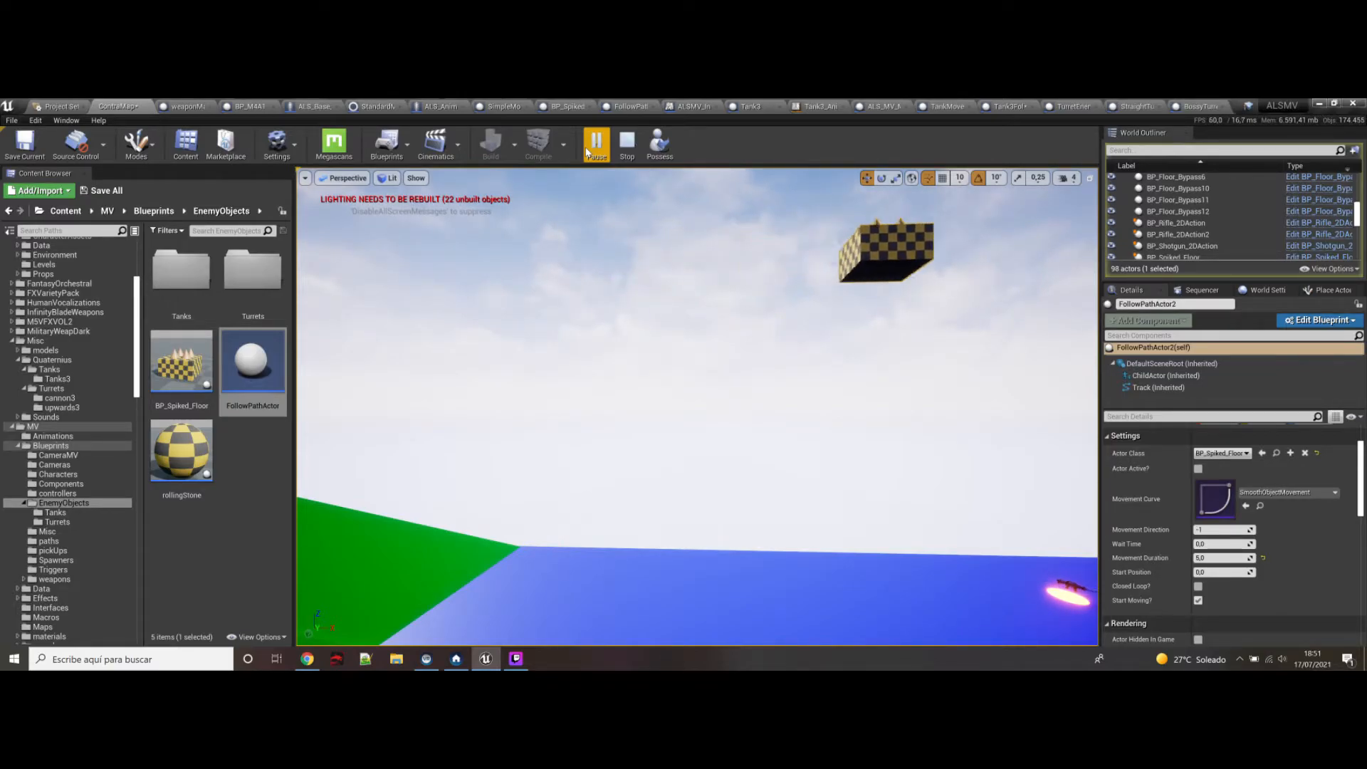
click(628, 146)
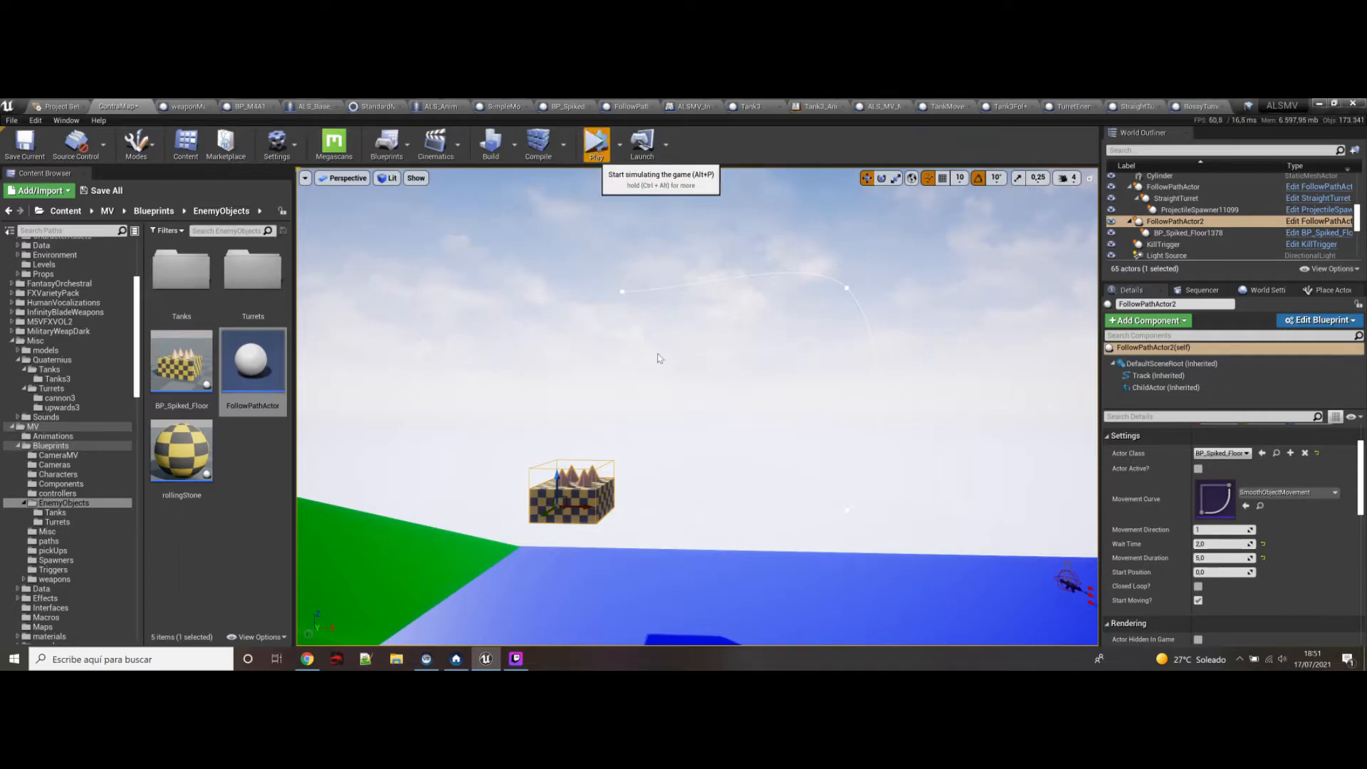
click(606, 155)
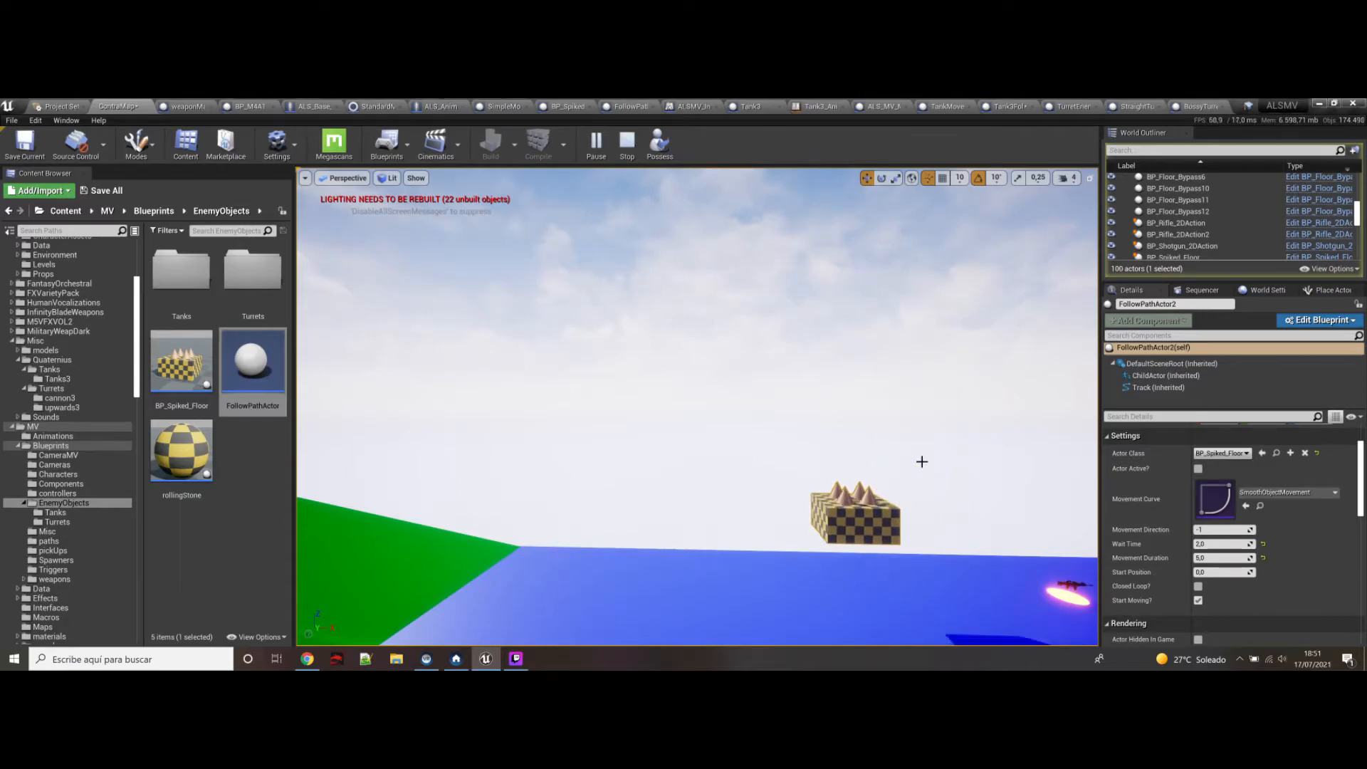
click(627, 143)
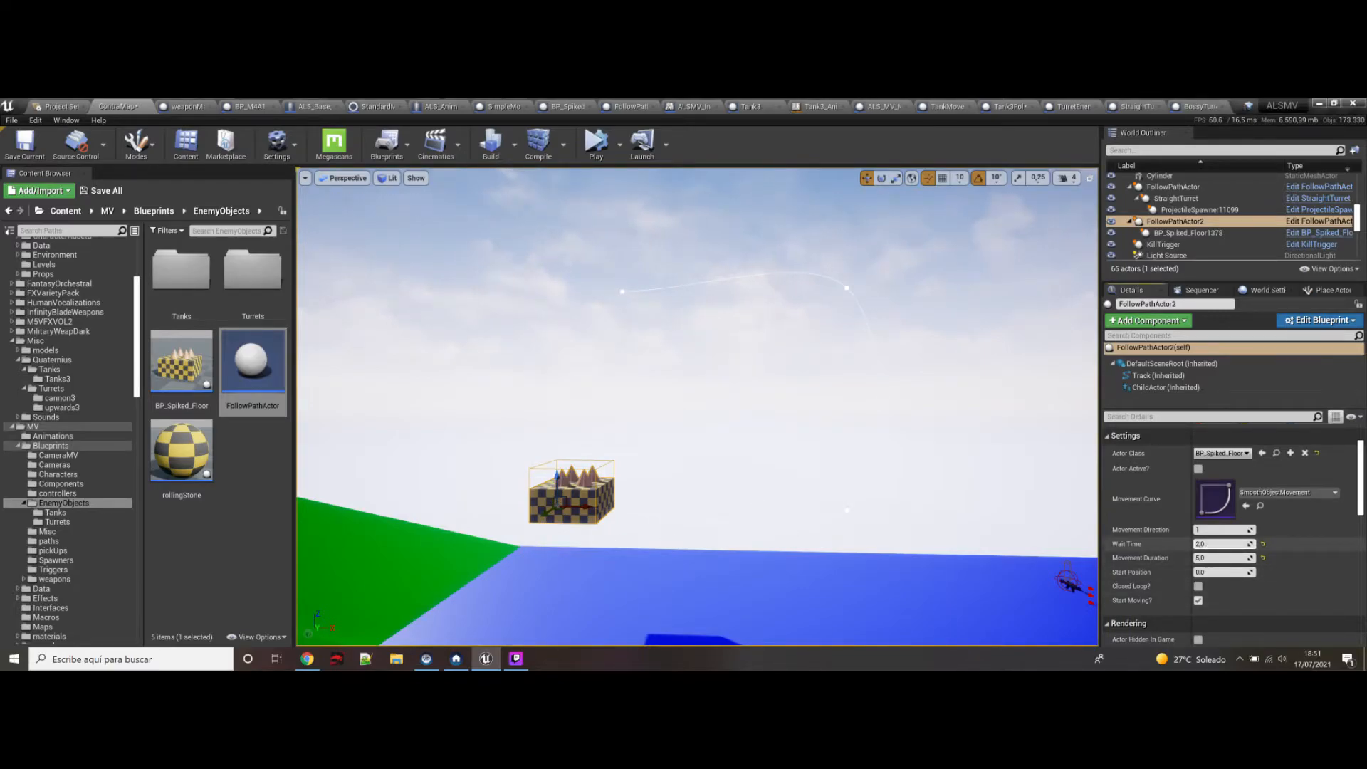
Step: Set Wait Time to 0.0, enable Closed Loop, and simulate the spiked floor on the closed track
key(Return)
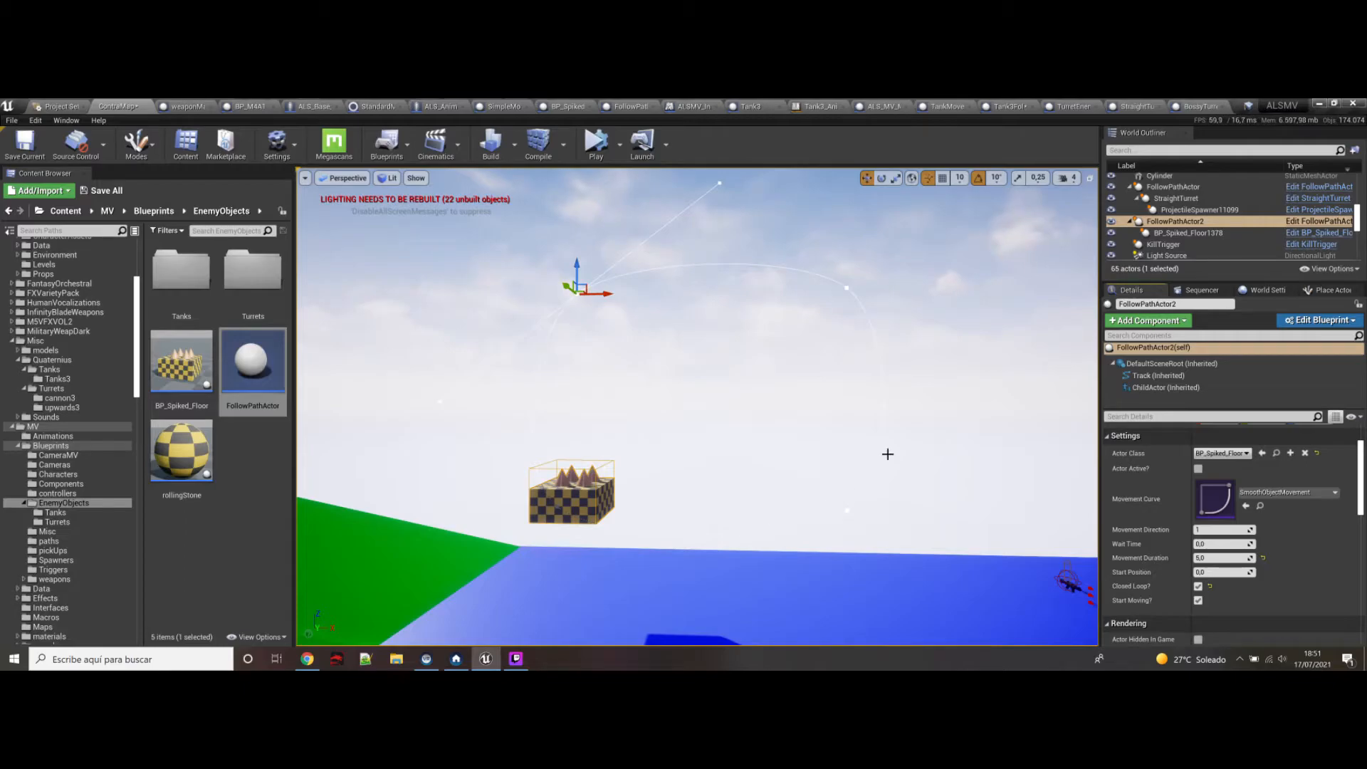
click(595, 160)
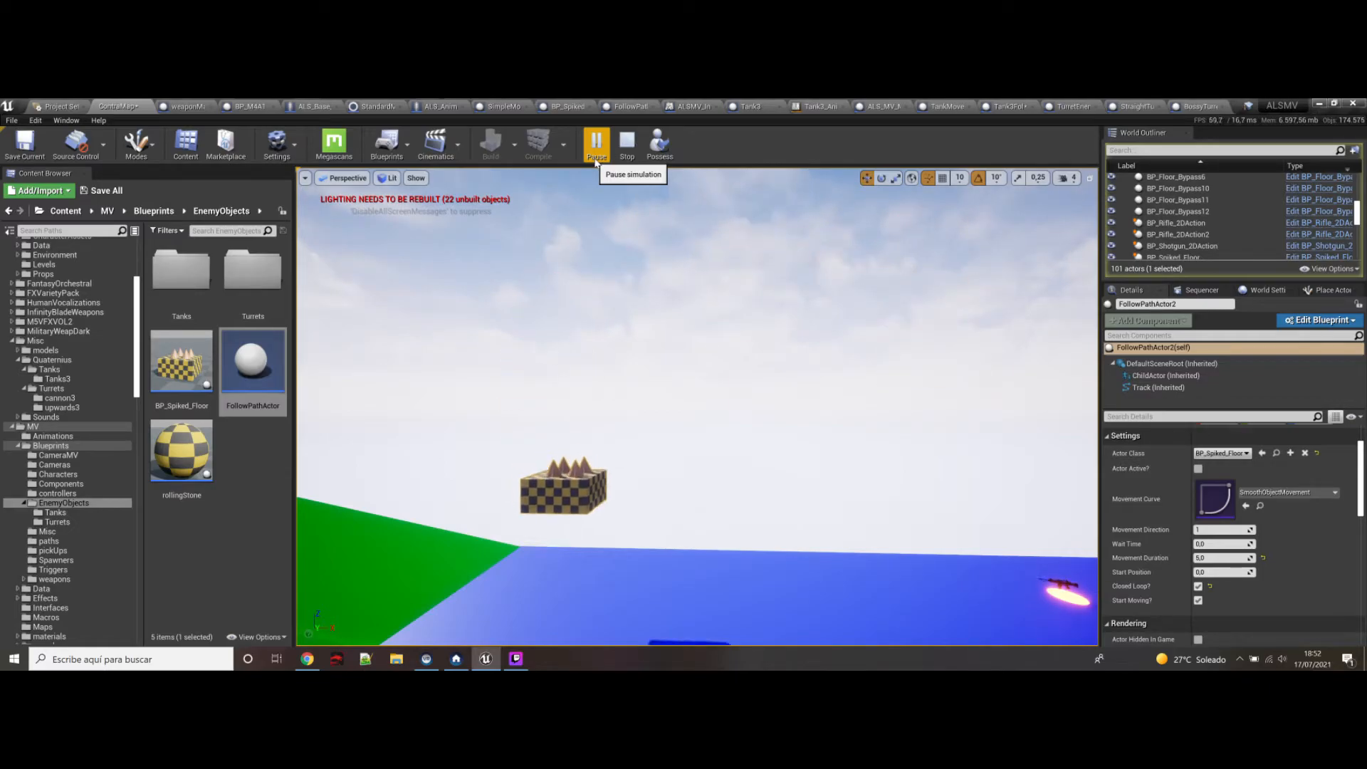
click(627, 142)
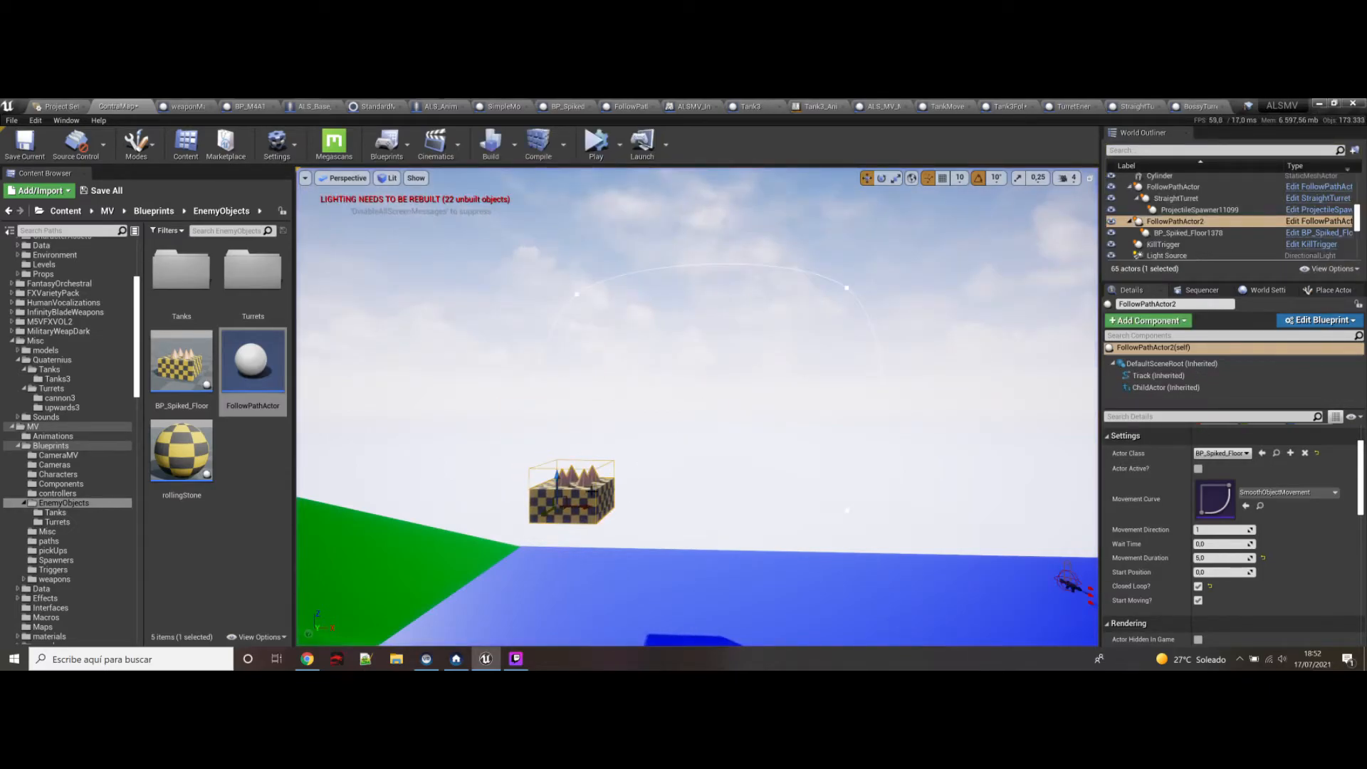
Step: Change the path actor's Actor Class to StraightTurret, rotate the actor upside down, and save the level
click(1222, 453)
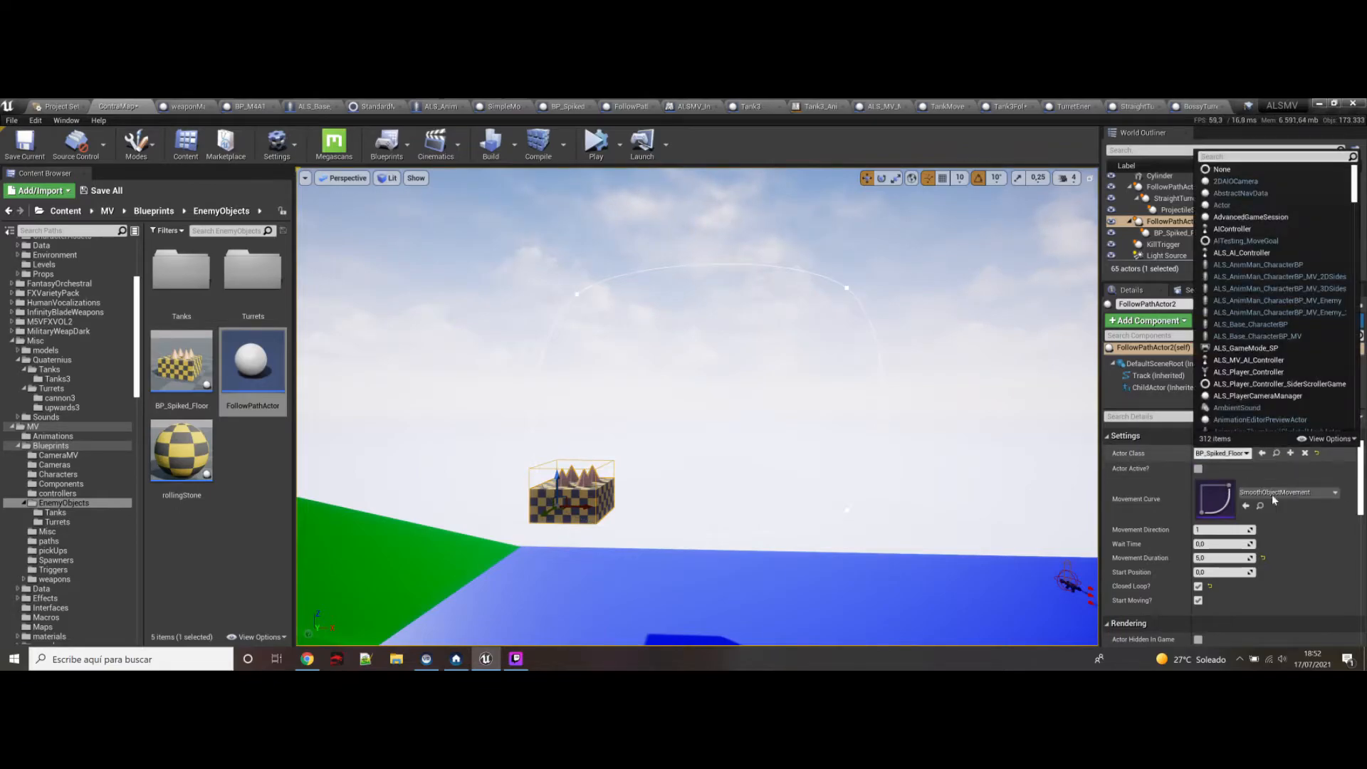
text(strai)
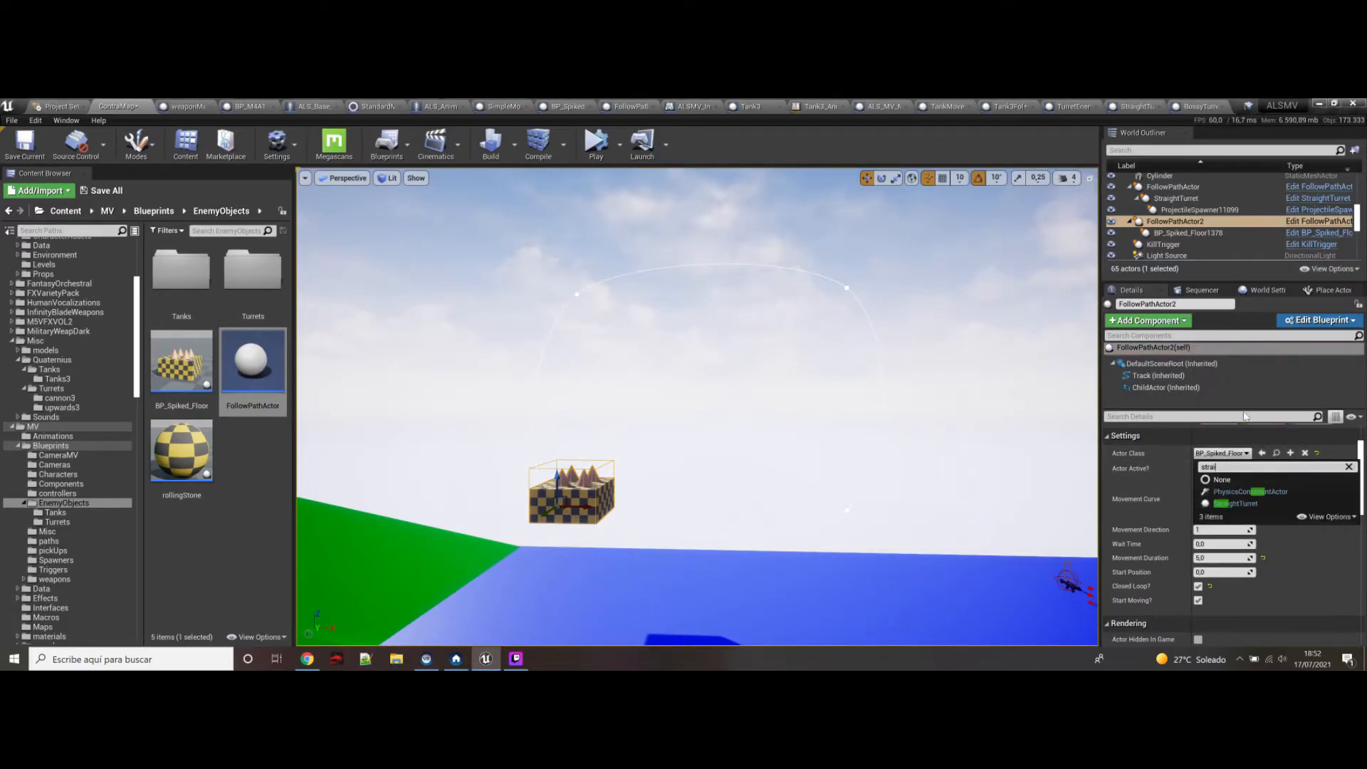
click(1228, 504)
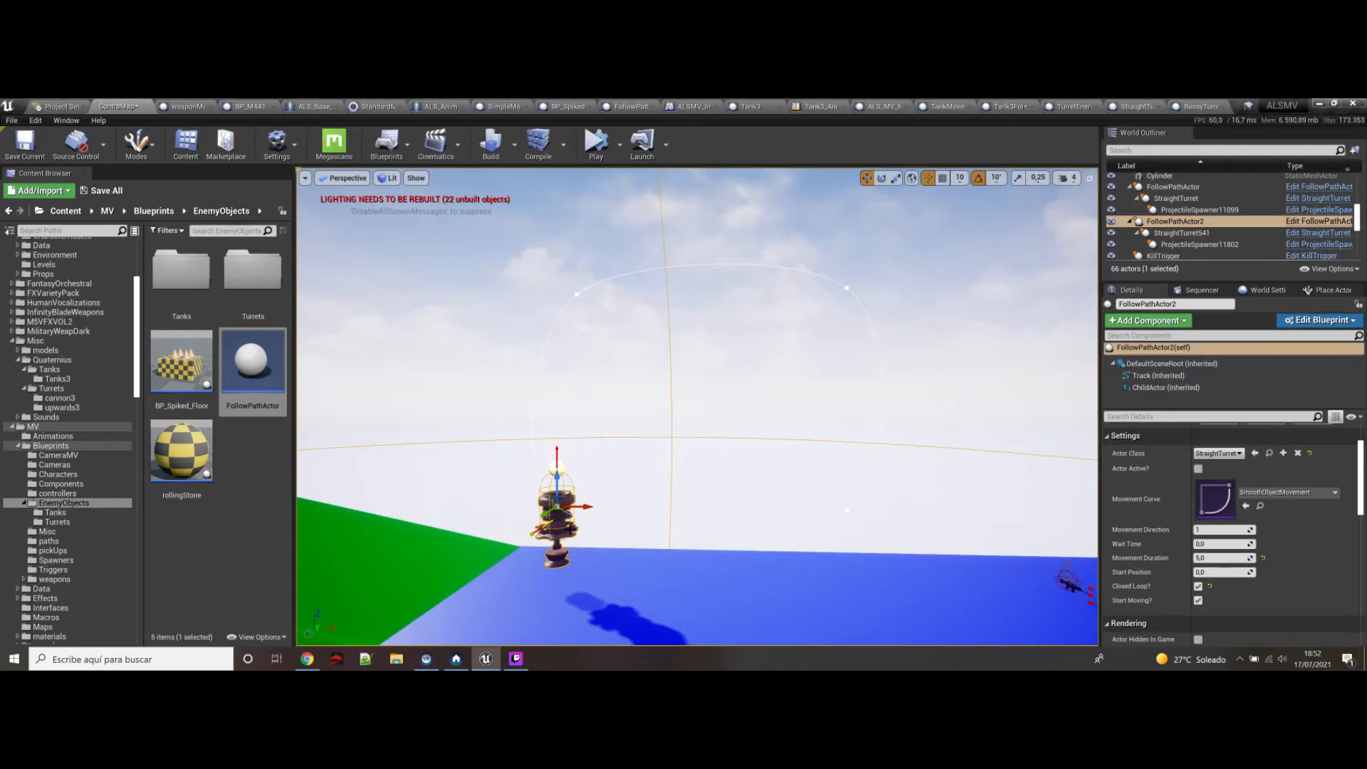
drag(591, 482, 557, 545)
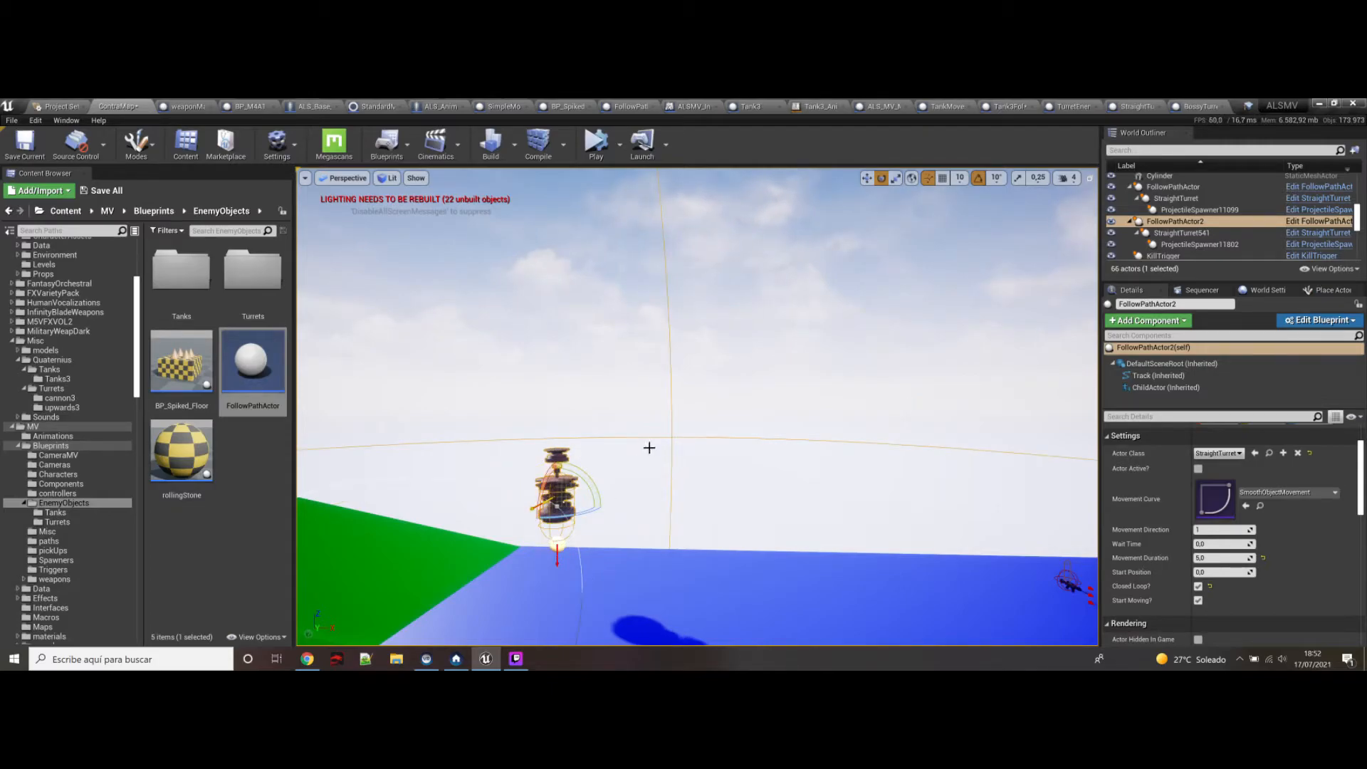
click(32, 151)
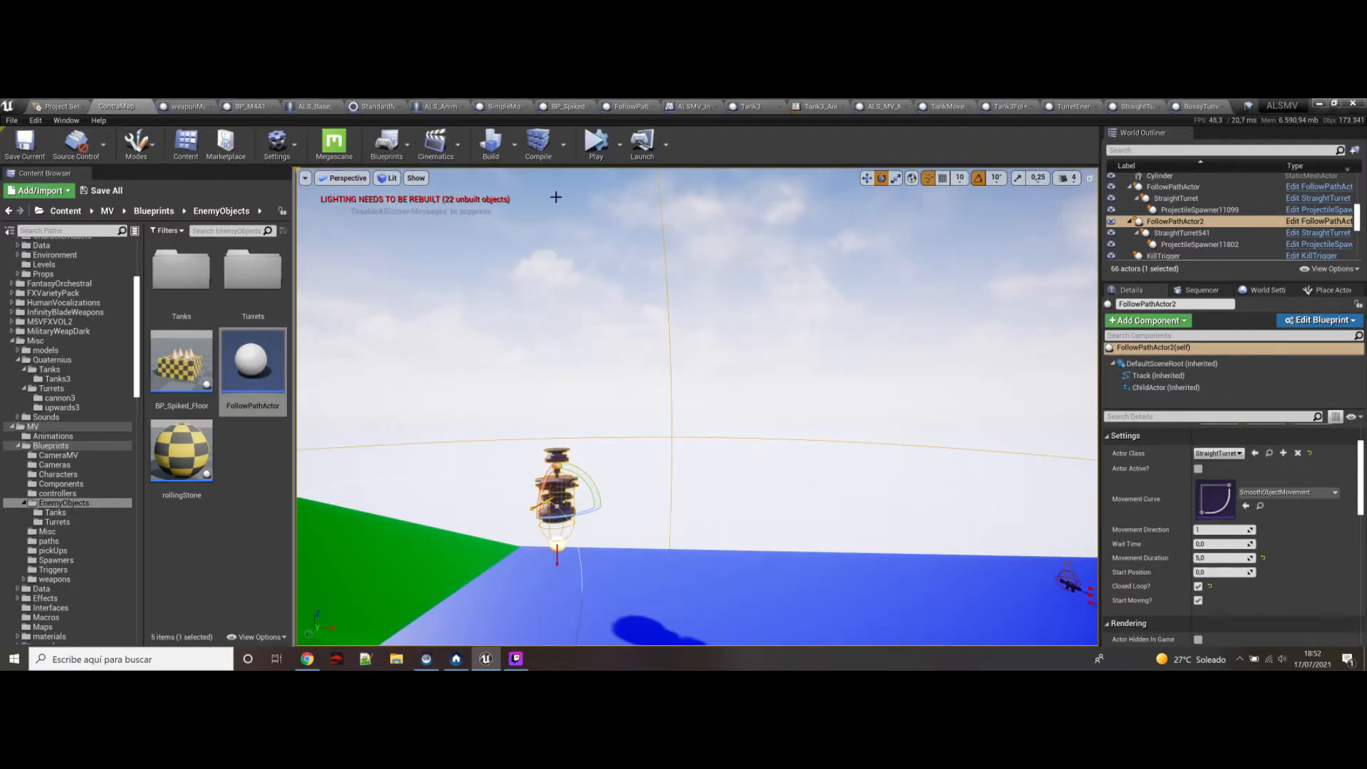
Step: Enable Actor Active for the turret's path actor, save the level, and run a simulation
click(1197, 469)
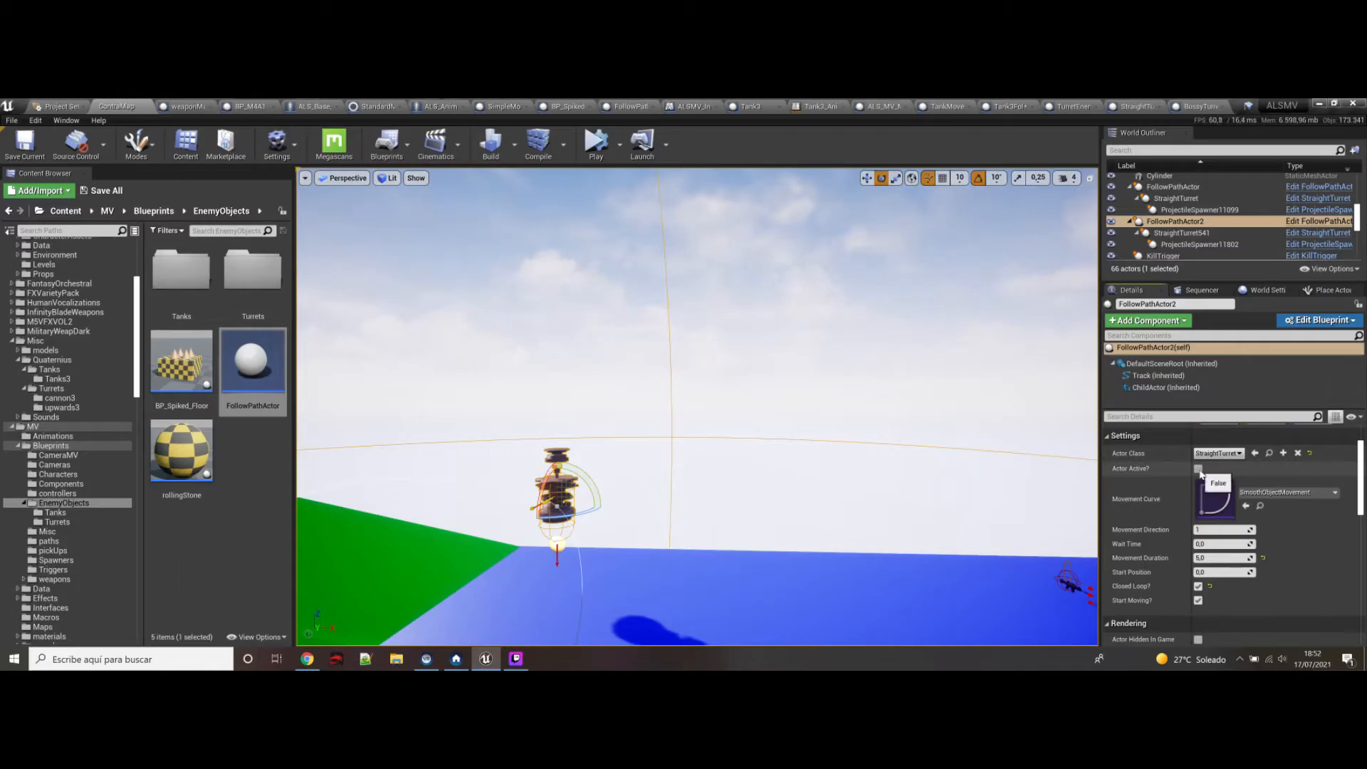
click(27, 146)
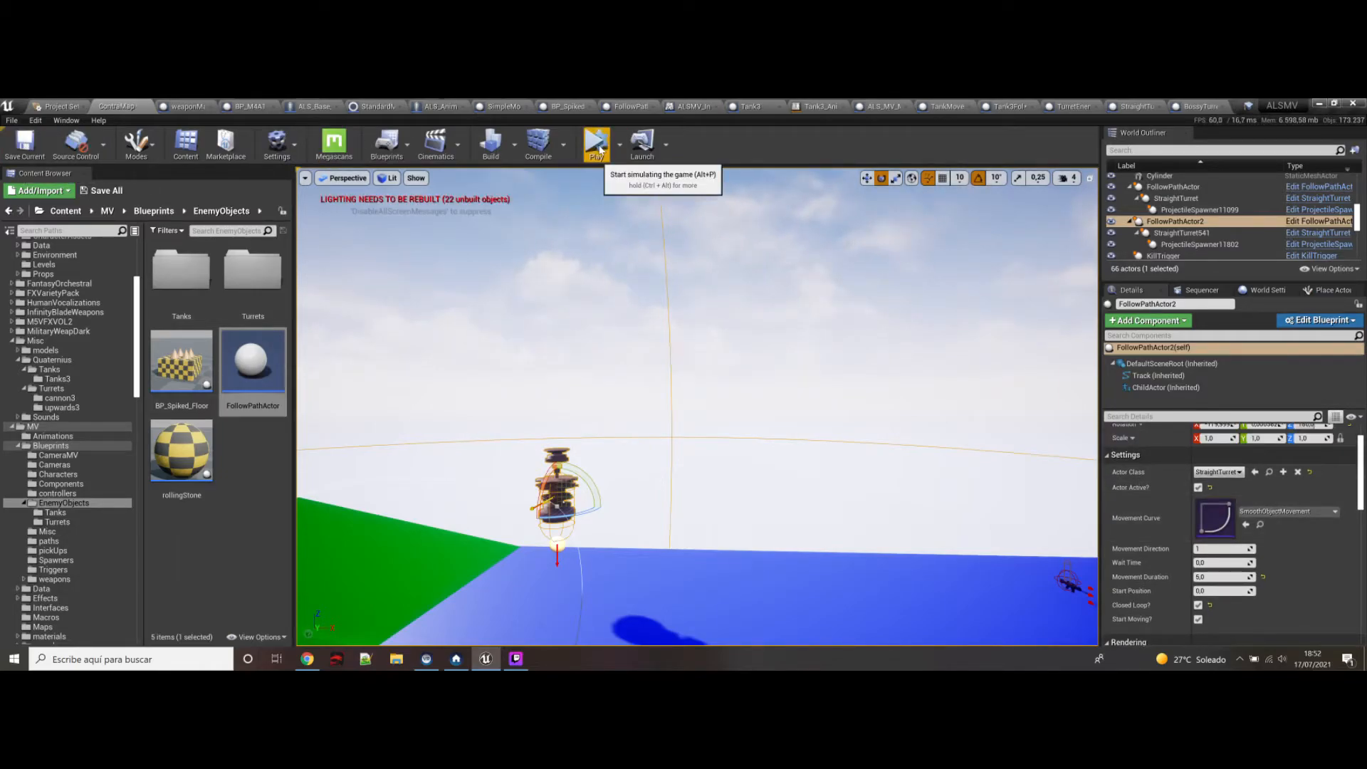
click(596, 144)
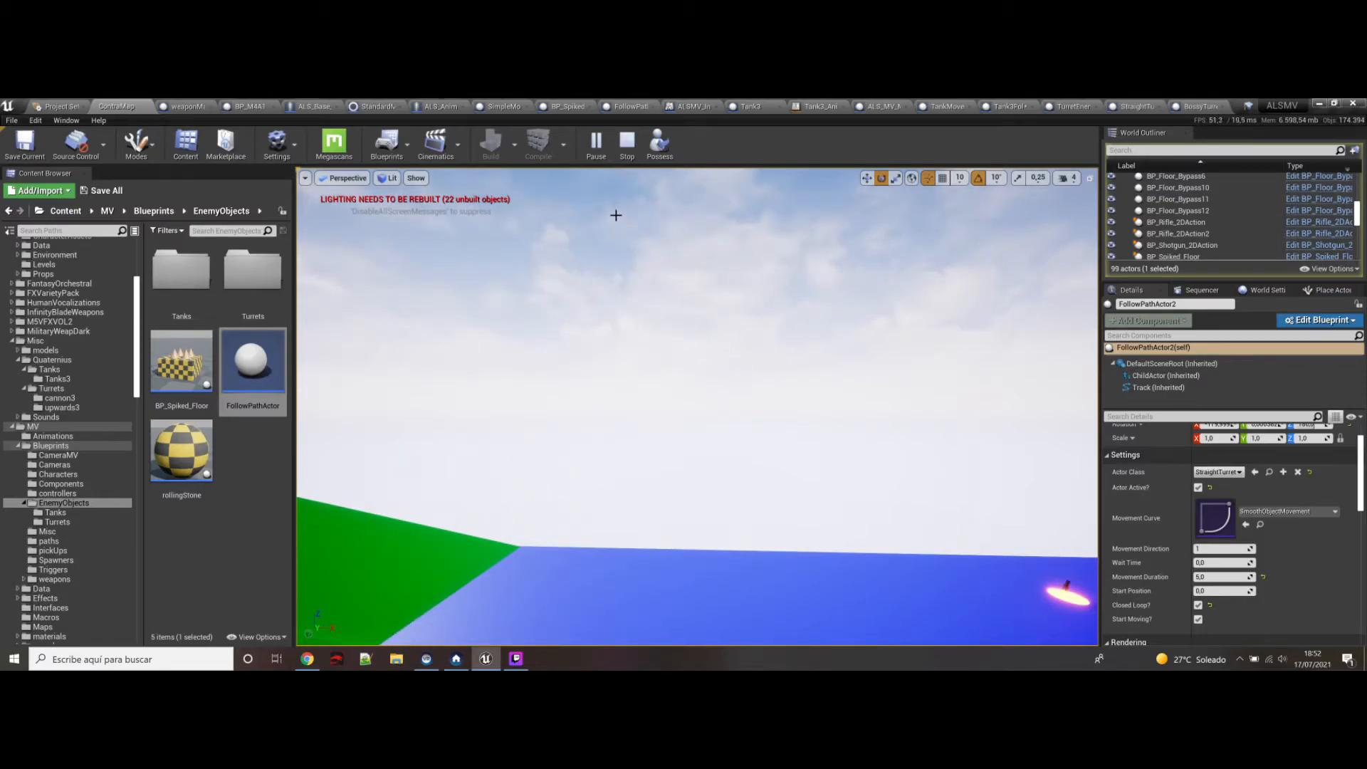
click(626, 144)
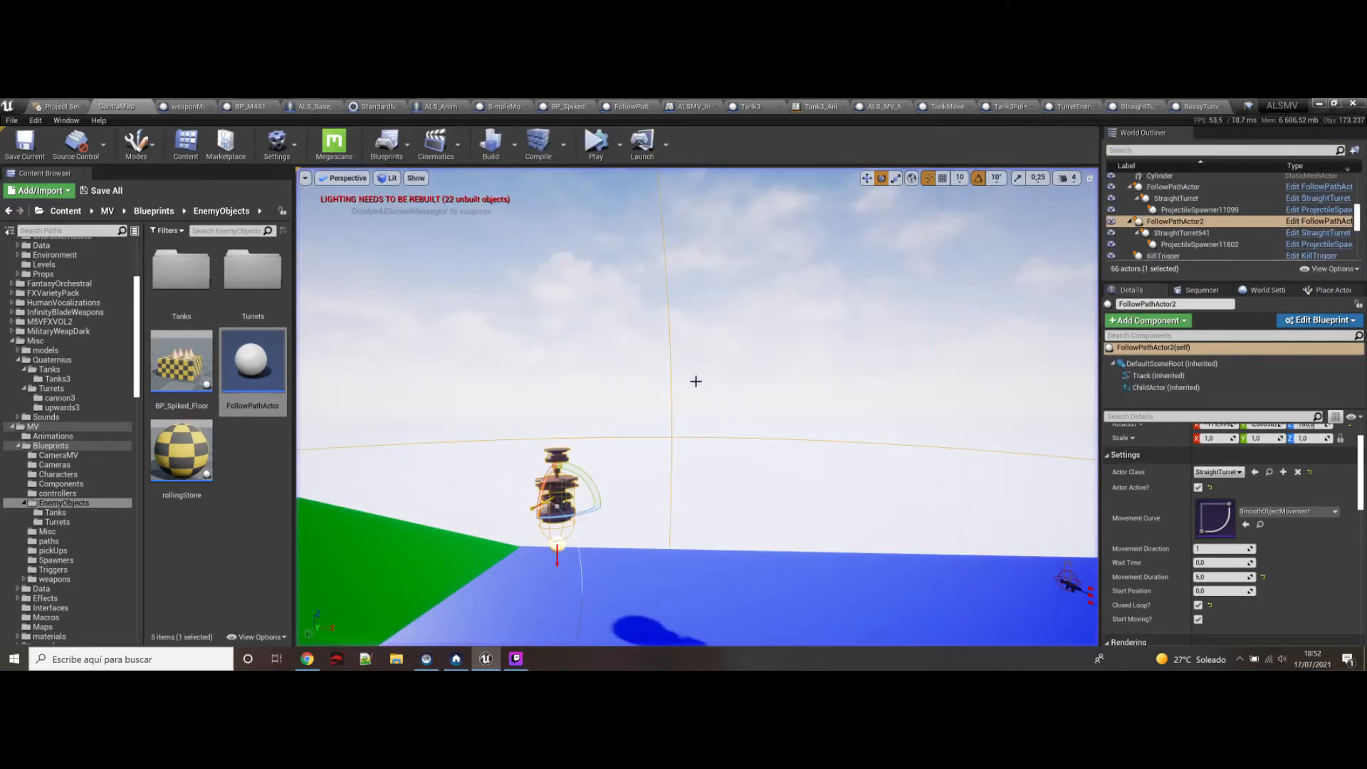
Step: Raise the inverted turret's path actor high above the blue floor and simulate its movement
right_drag(697, 430, 681, 473)
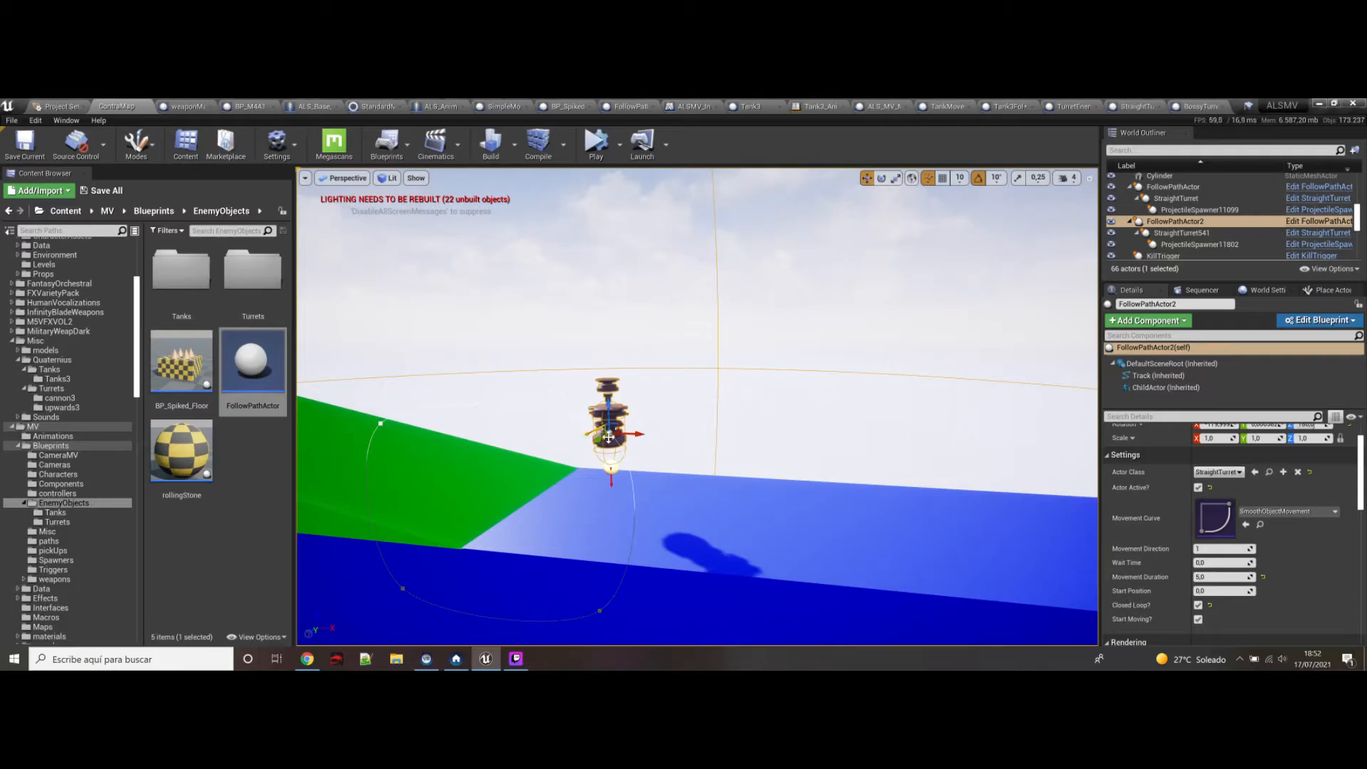
drag(610, 425, 919, 203)
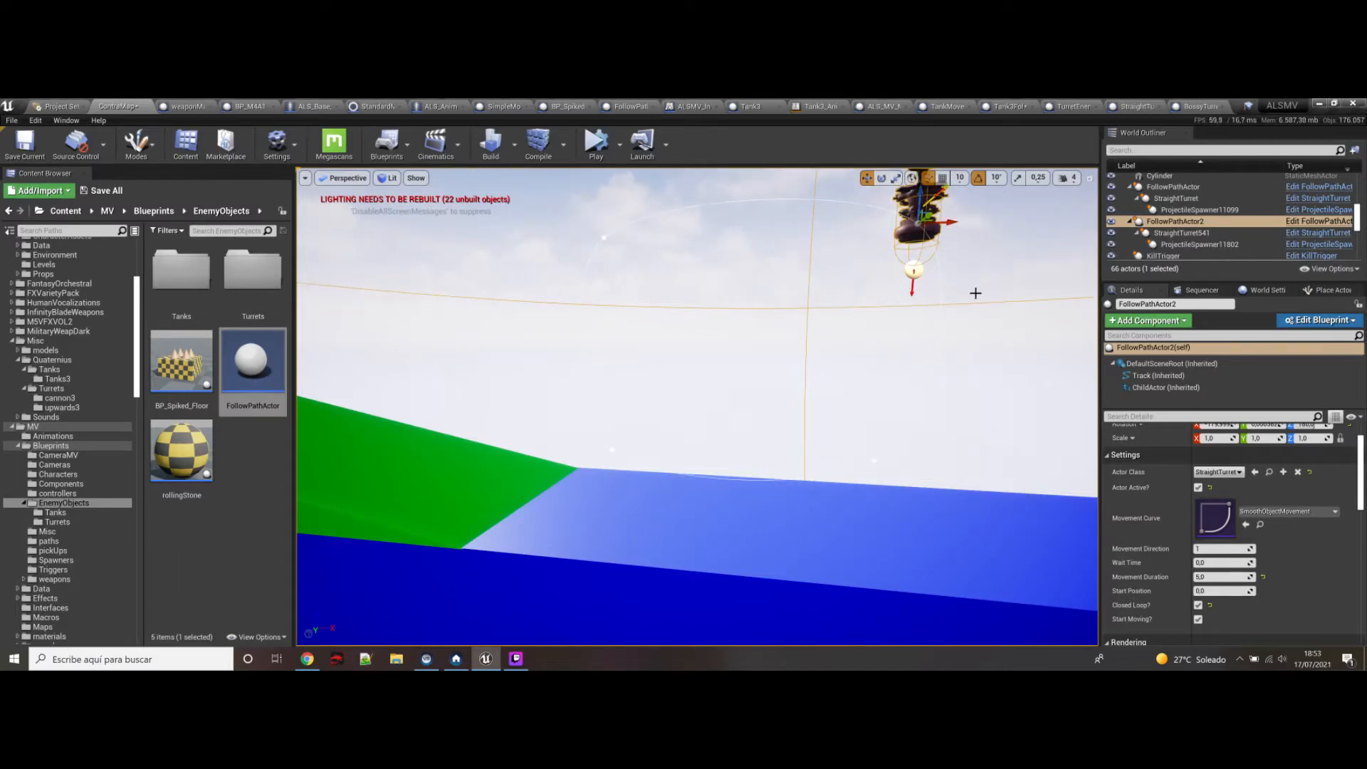
click(595, 147)
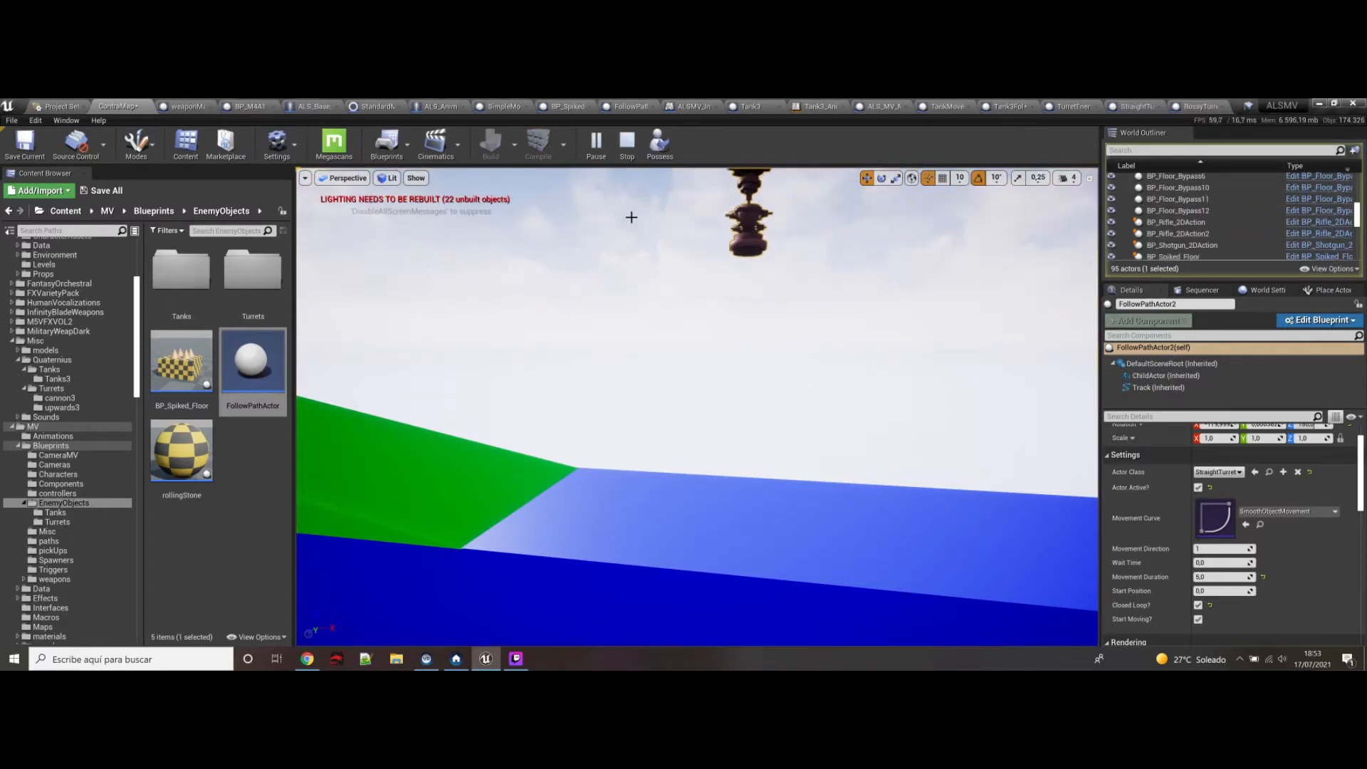
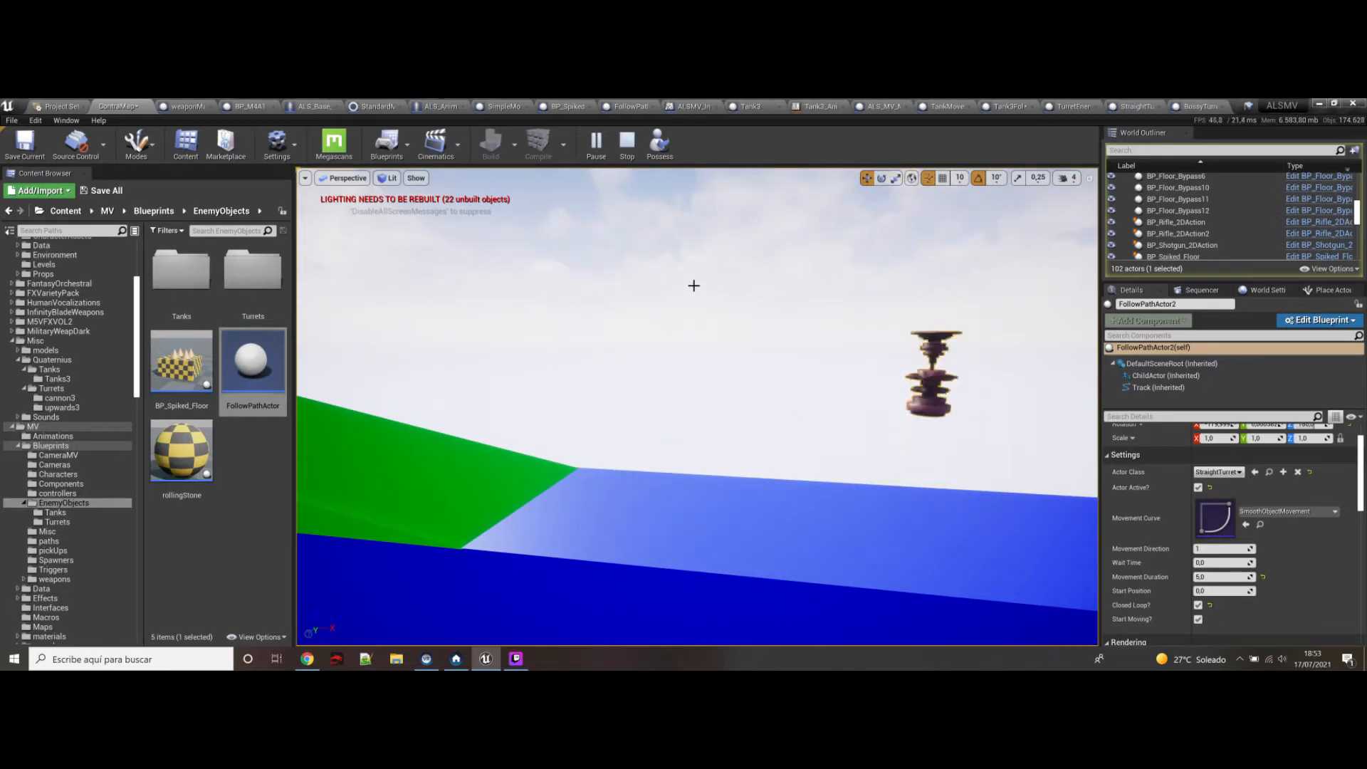
click(627, 150)
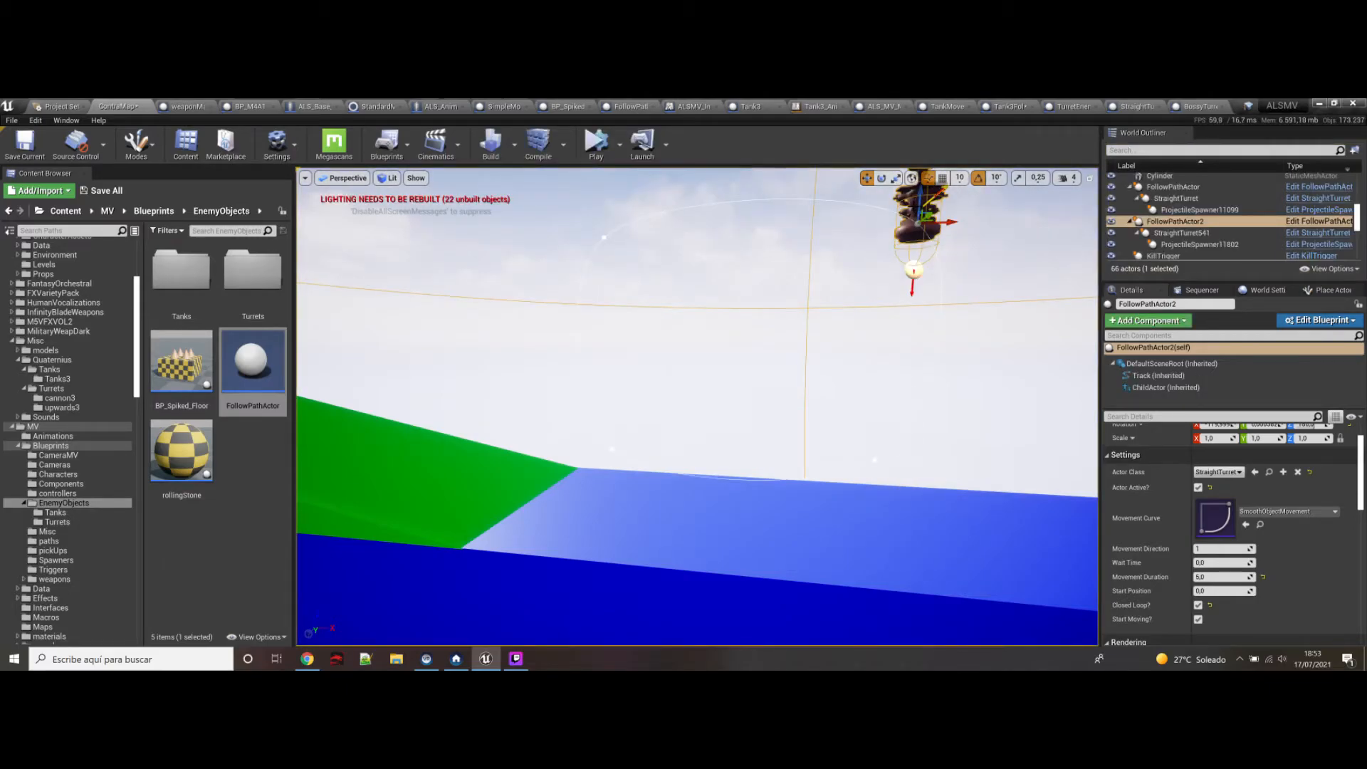
Step: Delete the turret's path actor, FollowPathActor2, from the level
key(Delete)
right_drag(796, 351, 665, 356)
key(w)
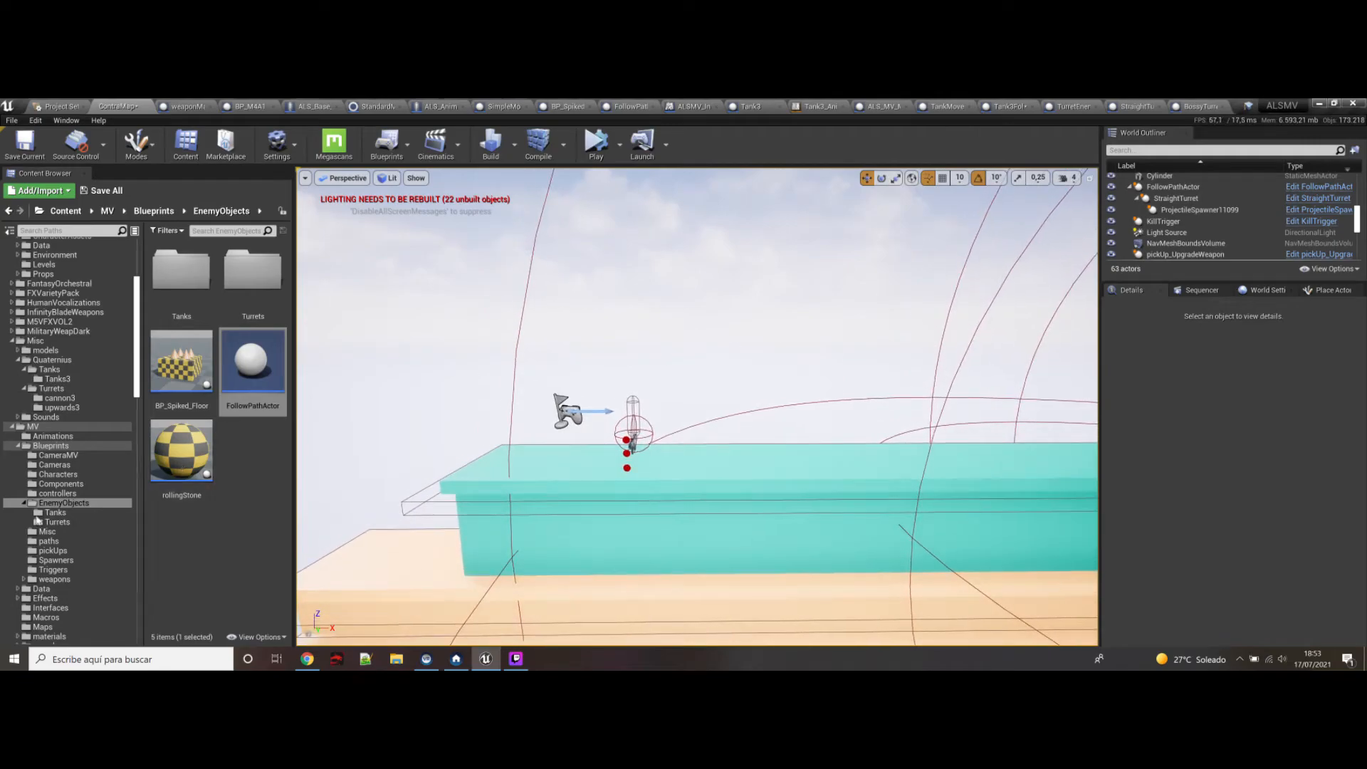
Step: Place the BP_Throwable weapon from the weapons folder on the orange ledge beside the turquoise platform
click(78, 578)
scroll(217, 489, down, 3)
scroll(217, 489, down, 3)
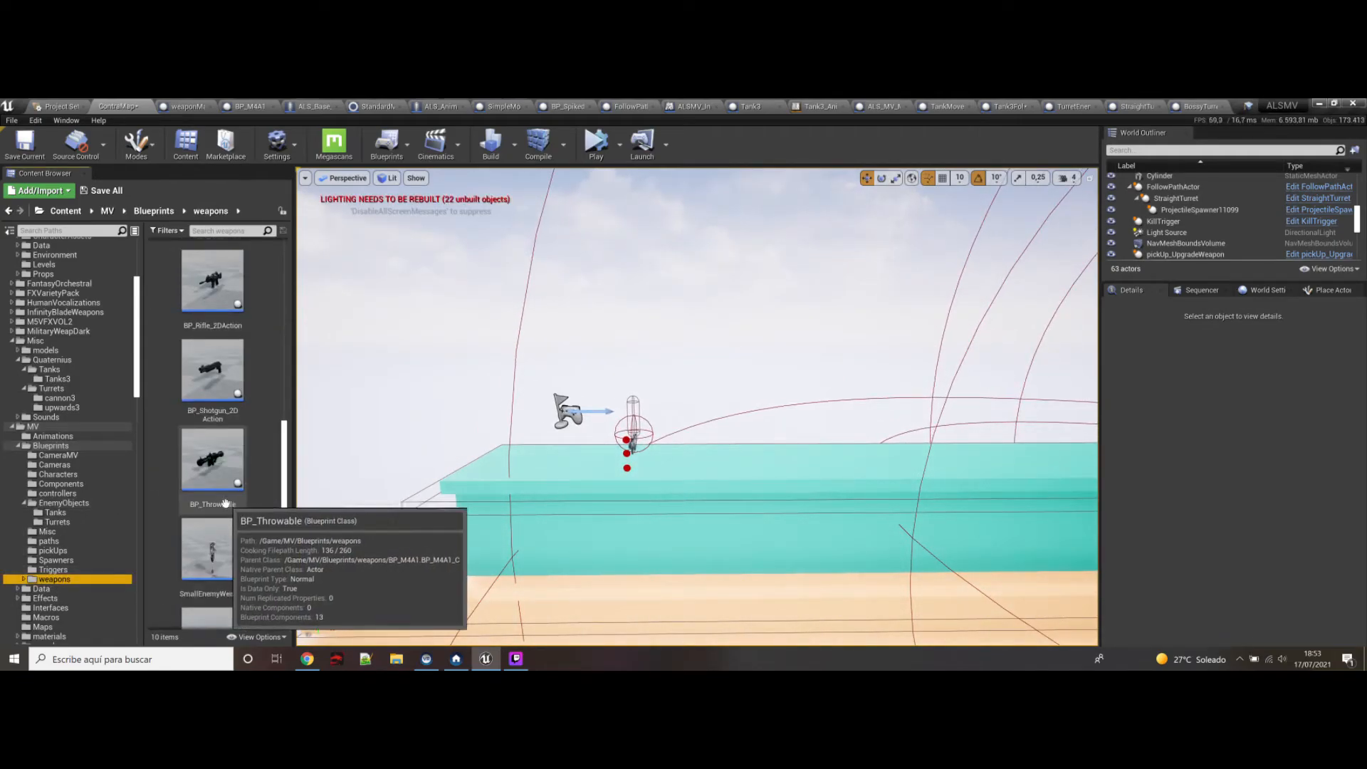
scroll(214, 455, down, 1)
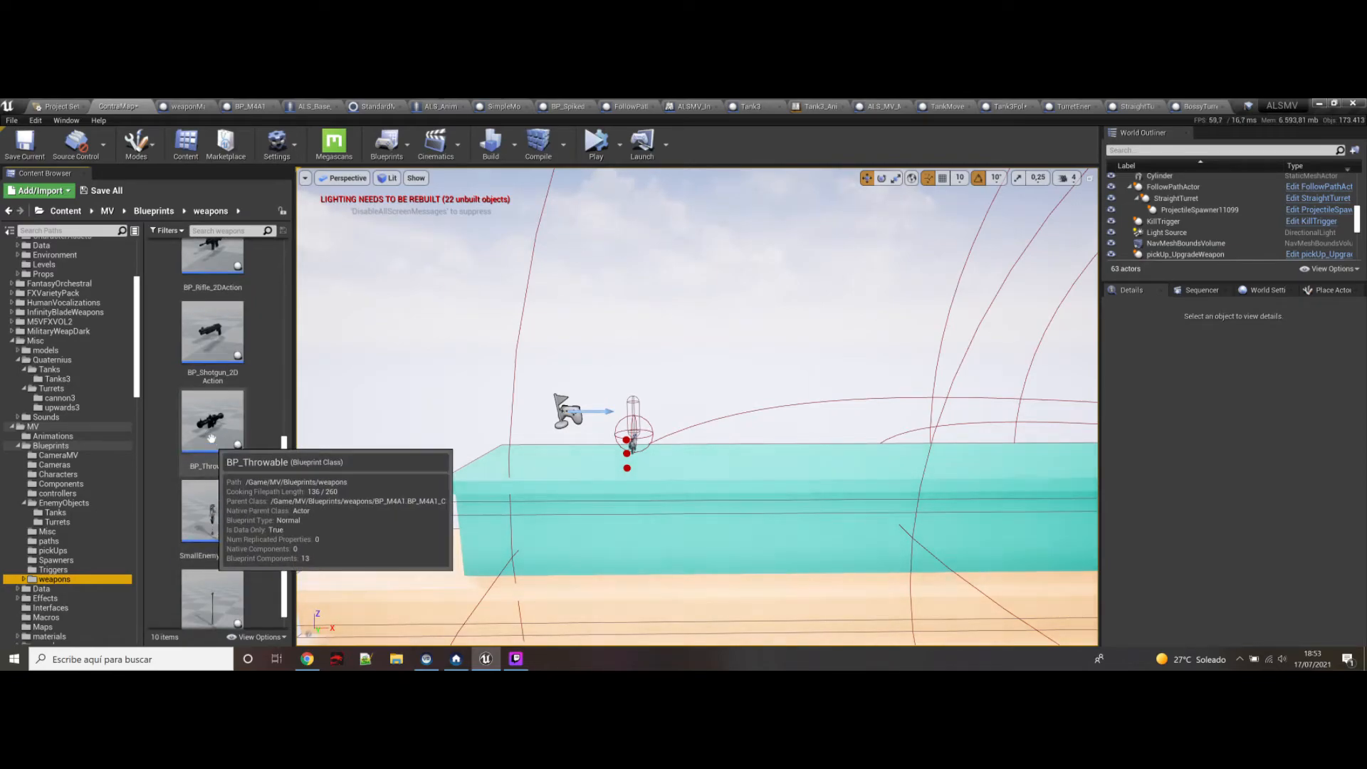
drag(212, 423, 403, 544)
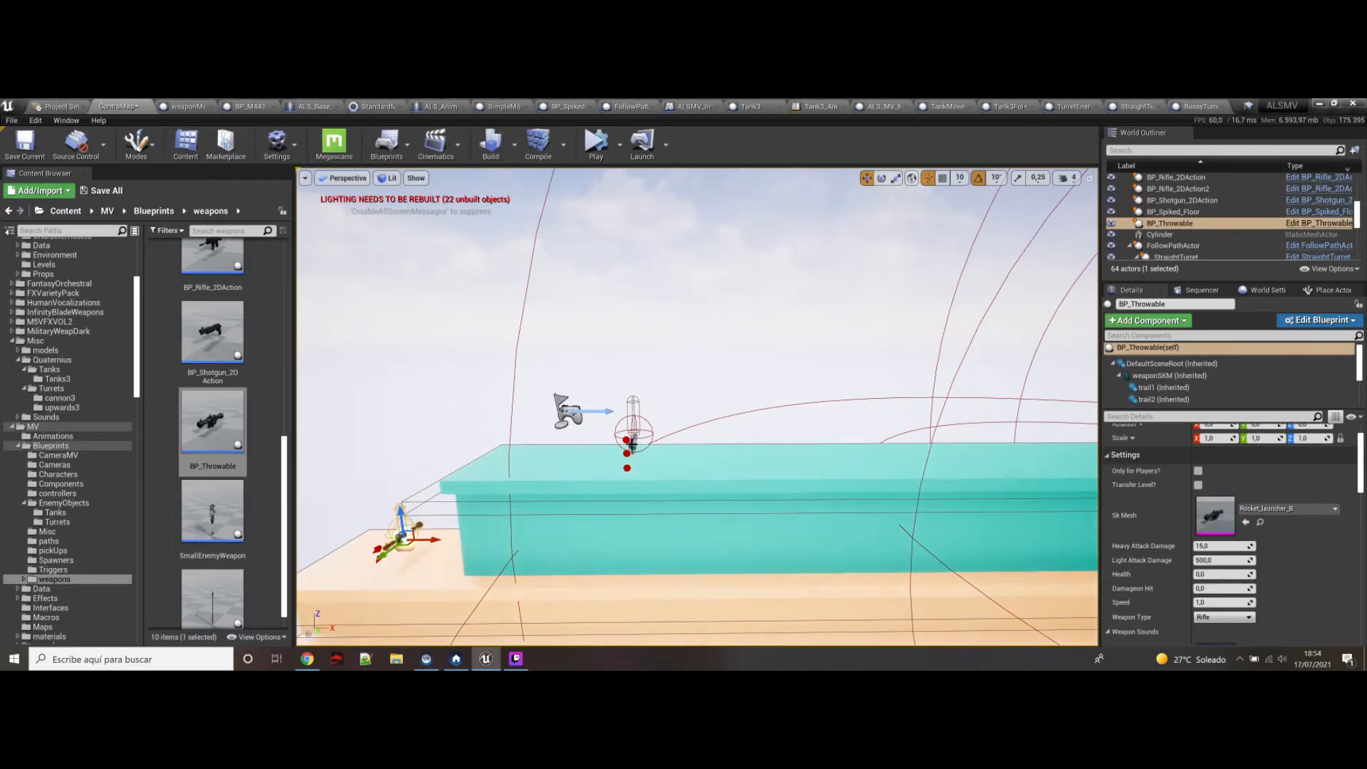
Step: Open the blueprint of the BP_Rifle_2DAction actor on the turquoise platform in the full Blueprint editor
click(631, 443)
click(1325, 177)
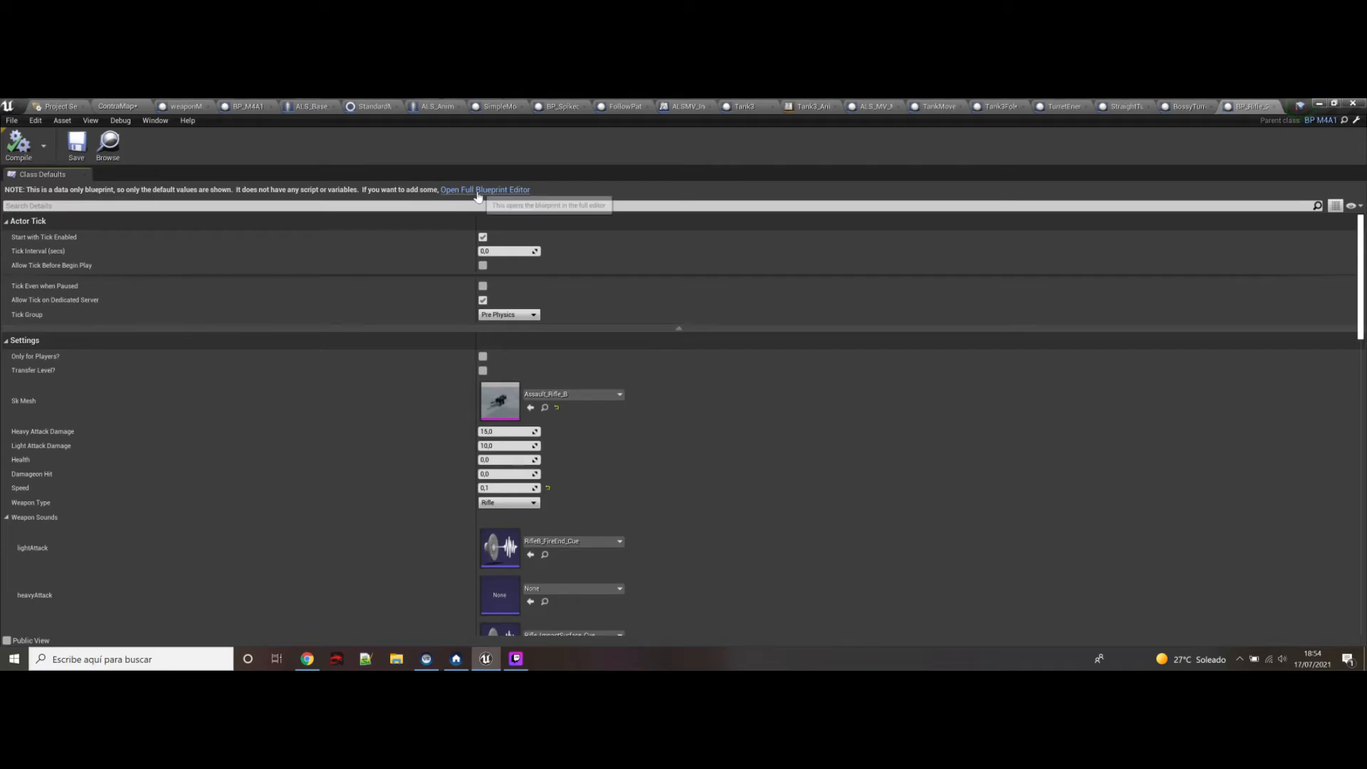
click(477, 190)
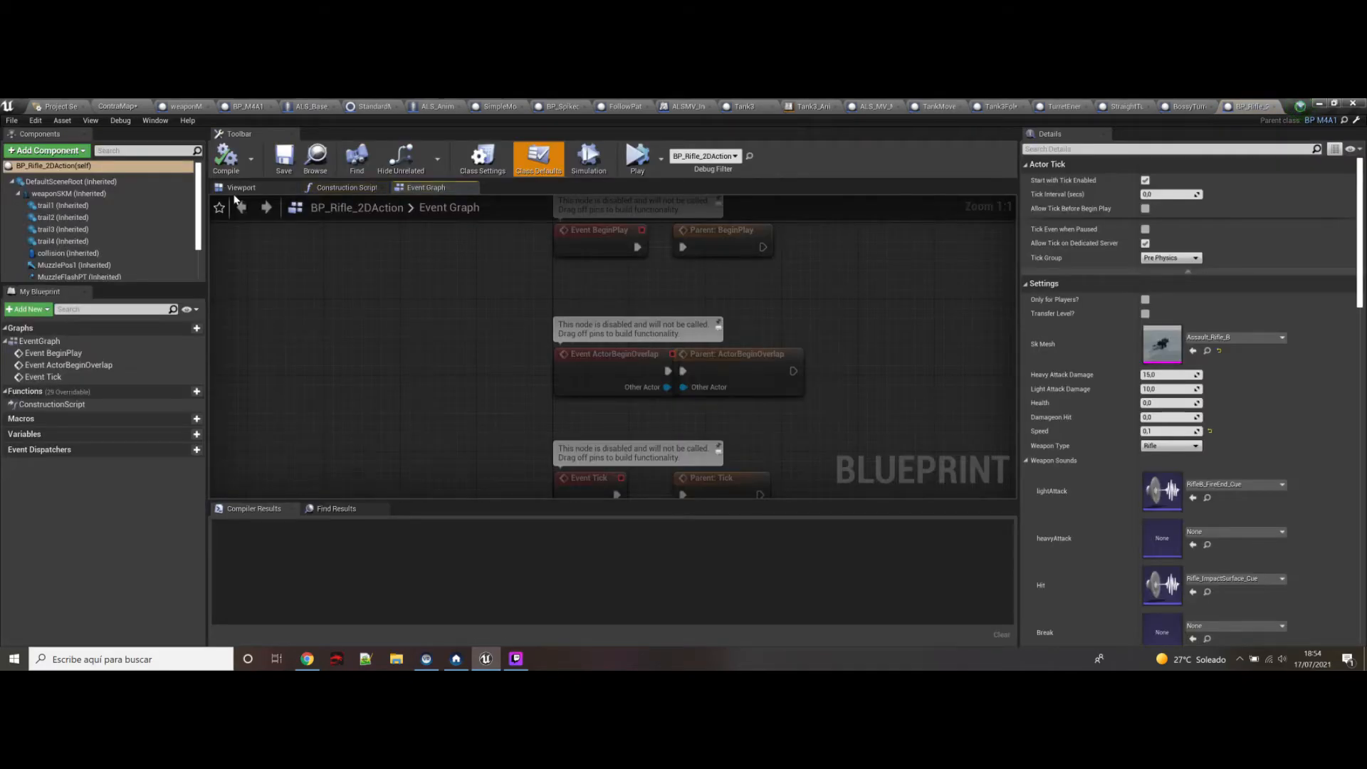
Step: Inspect the rifle's muzzle arrows in the 3D preview and select the uppermost one, MuzzlePos2, to locate it among the components
click(238, 192)
right_drag(469, 344, 683, 327)
key(w)
mouse_move(417, 294)
right_down()
mouse_move(436, 338)
mouse_move(418, 295)
right_up()
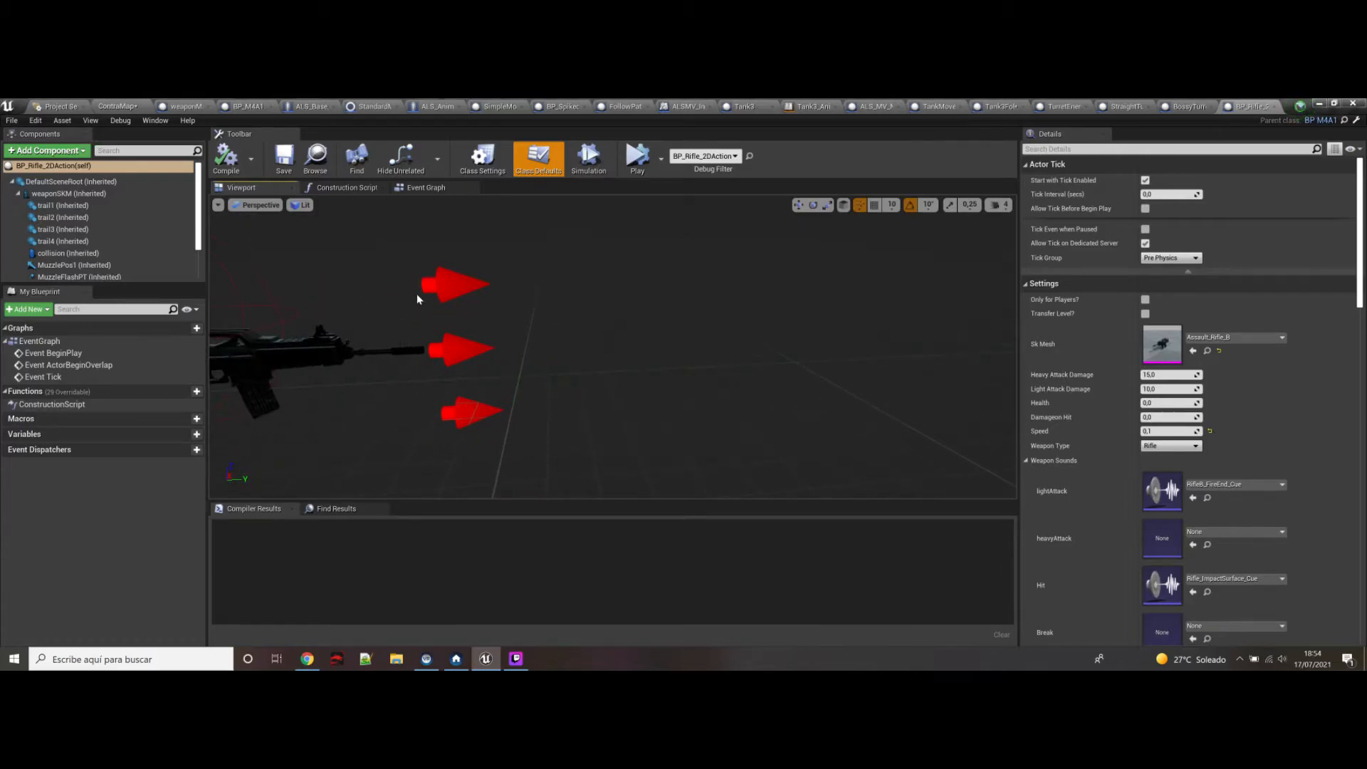
click(449, 285)
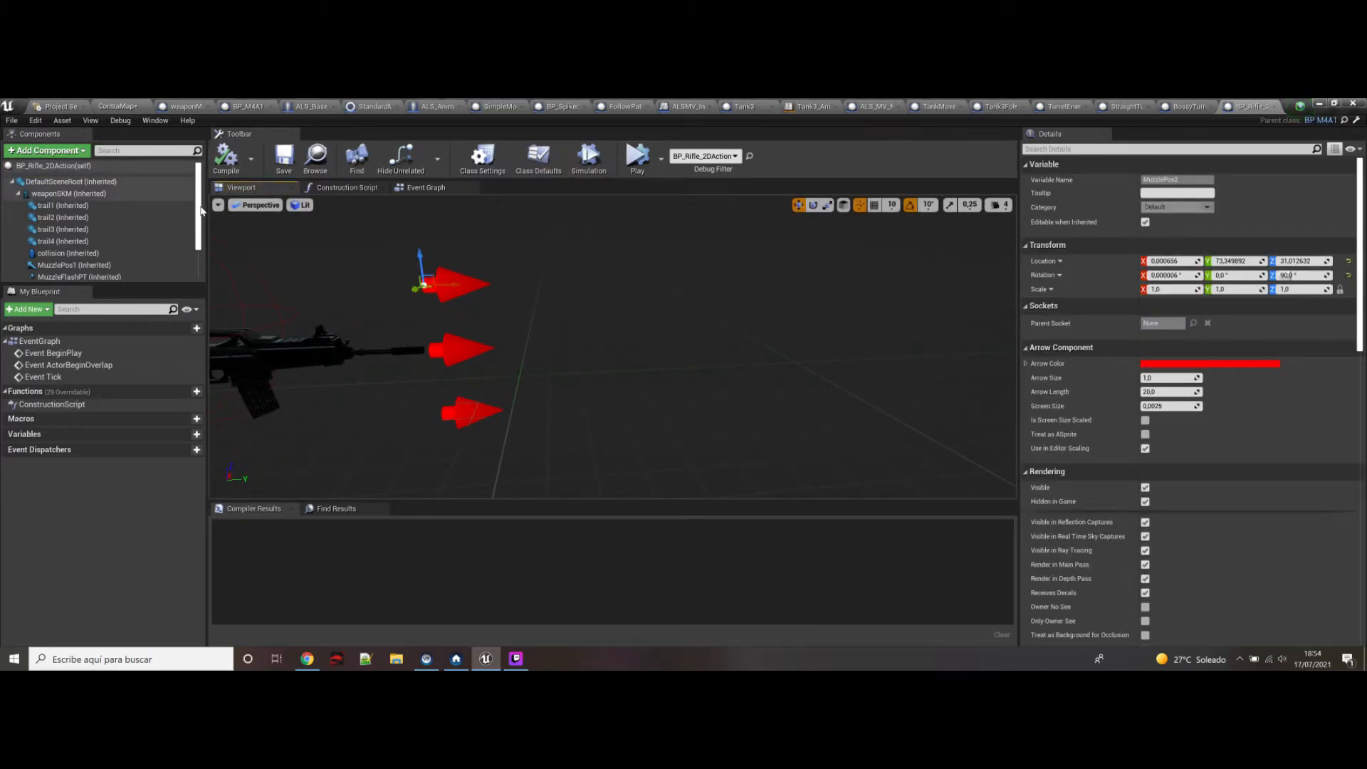
scroll(198, 247, down, 2)
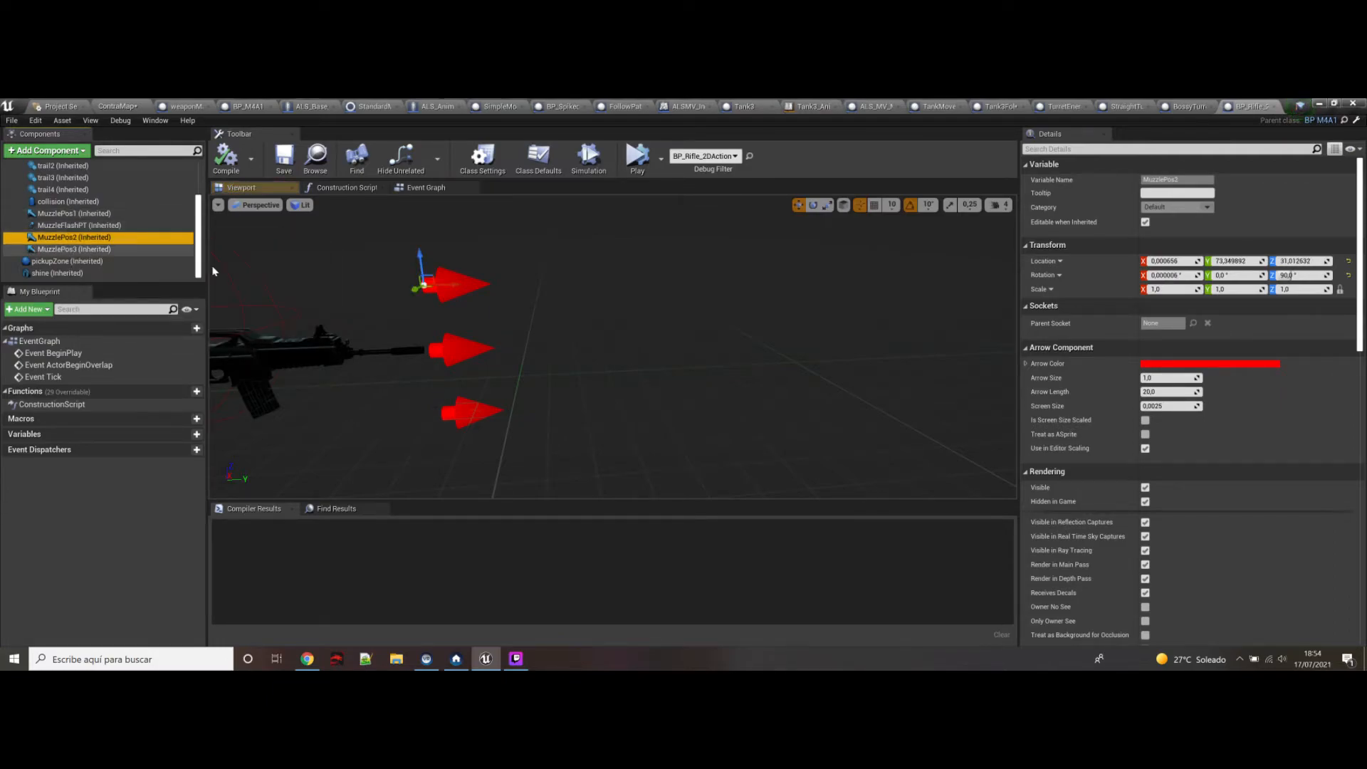
Step: Review BP_Rifle_2DAction's event graph and construction script, and display its class settings with the parent class
click(411, 187)
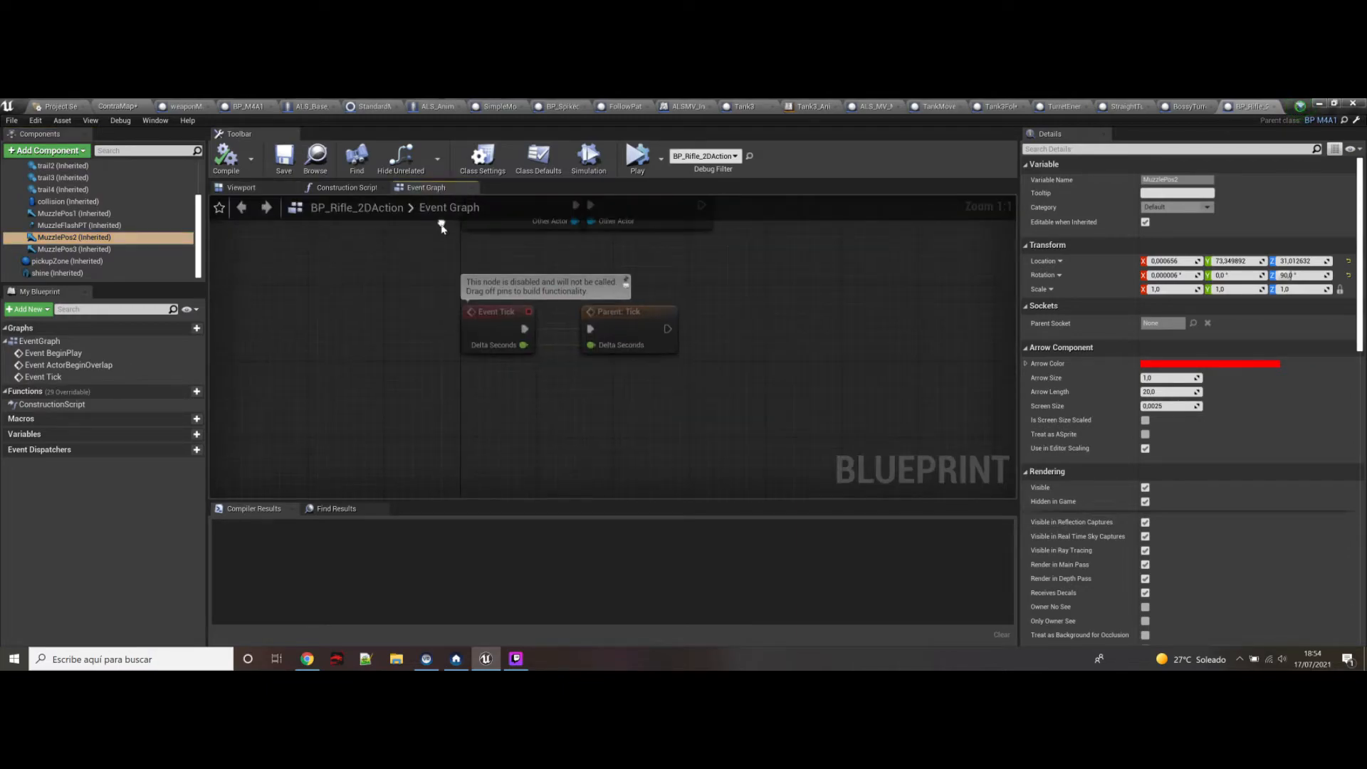
click(343, 187)
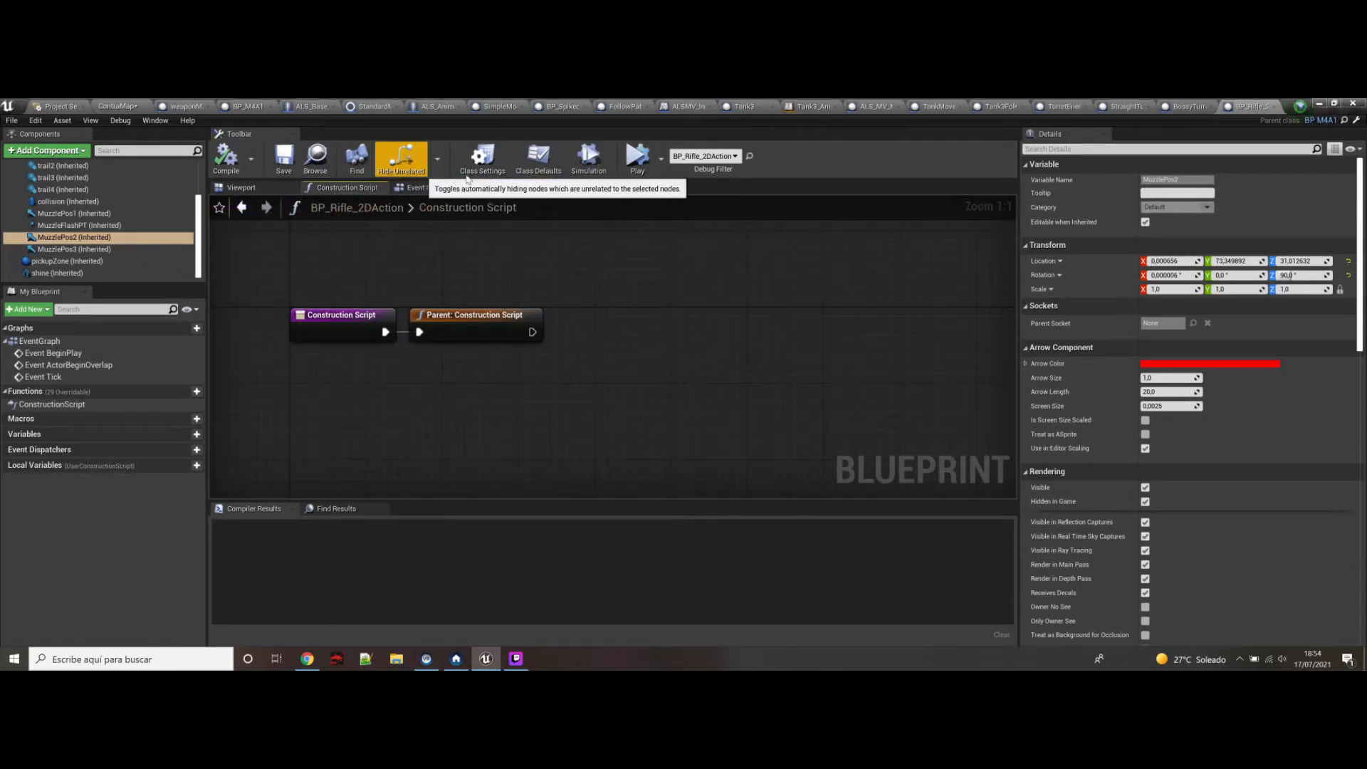
click(484, 160)
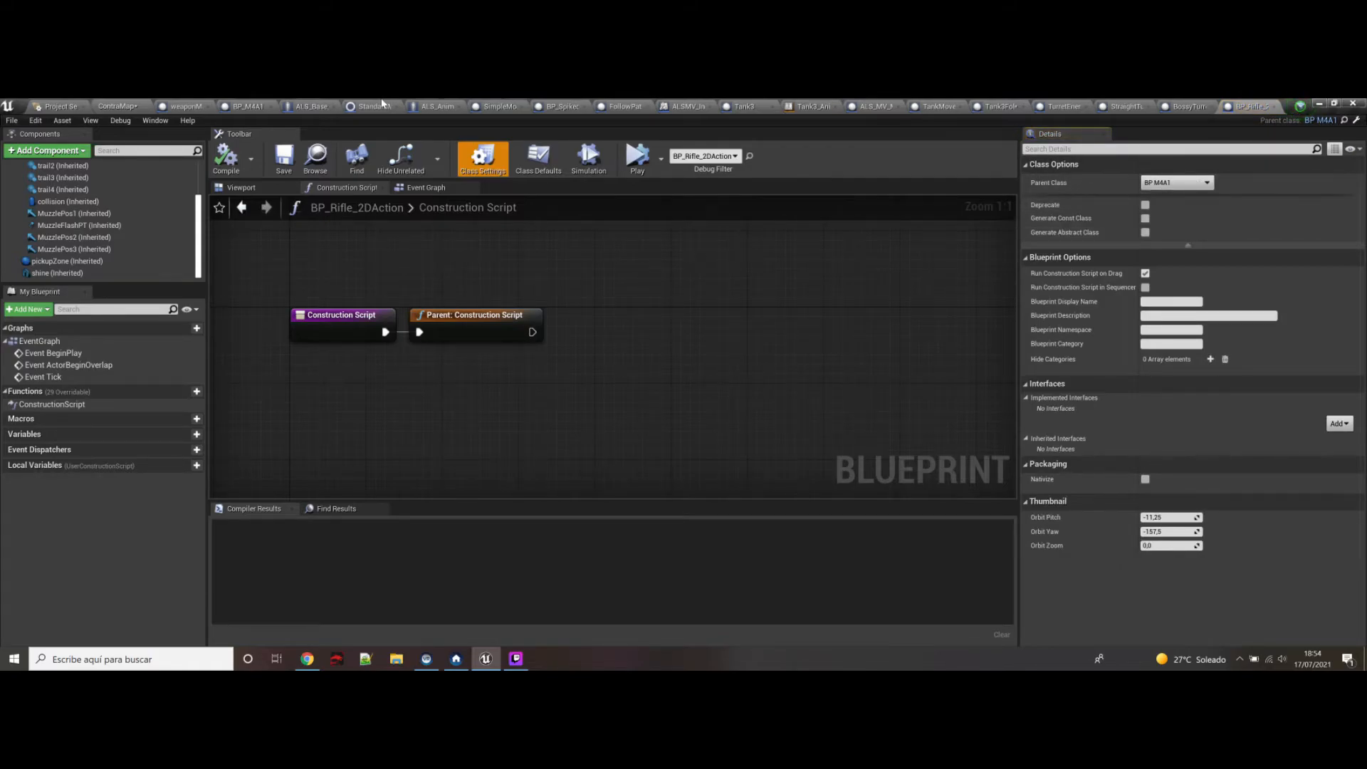
Step: Return to the level and open the parent weapon blueprint BP_M4A1 from the weapons folder
click(122, 106)
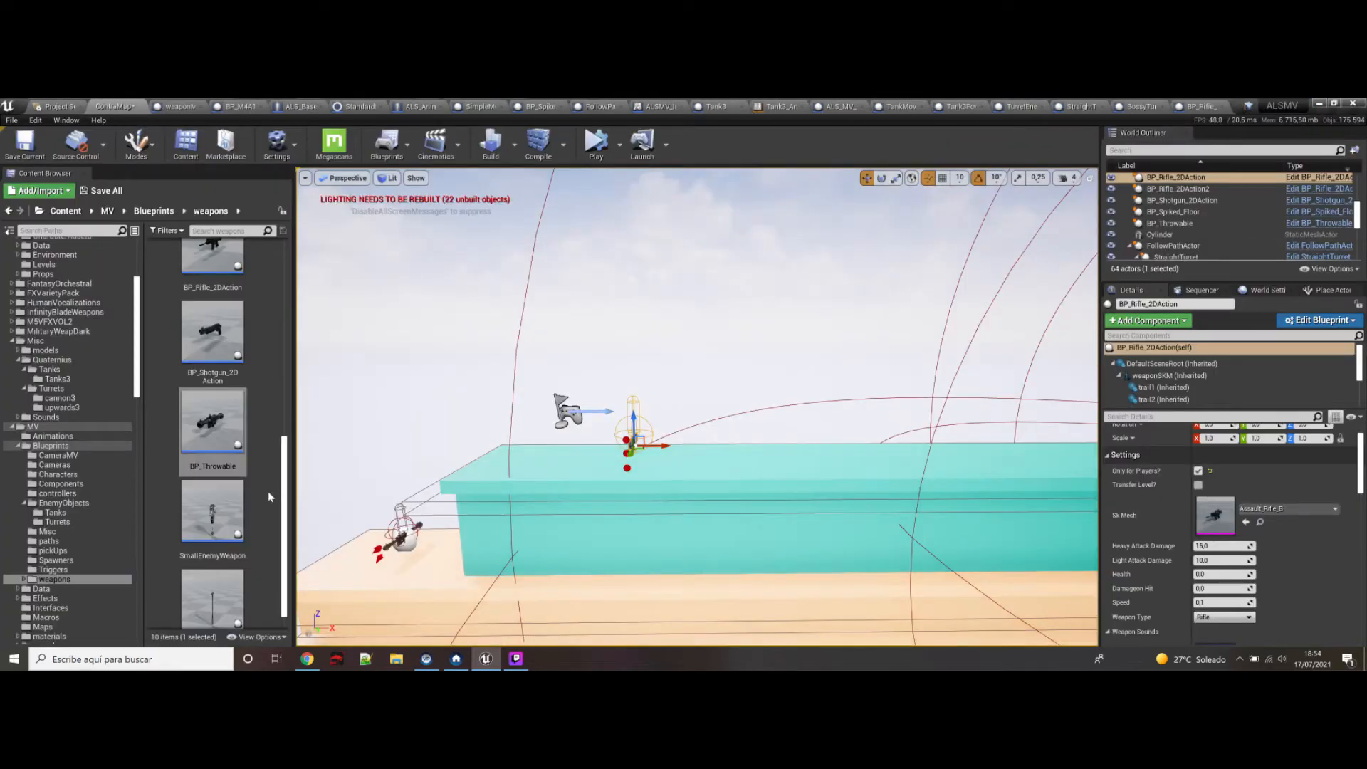
scroll(246, 470, up, 5)
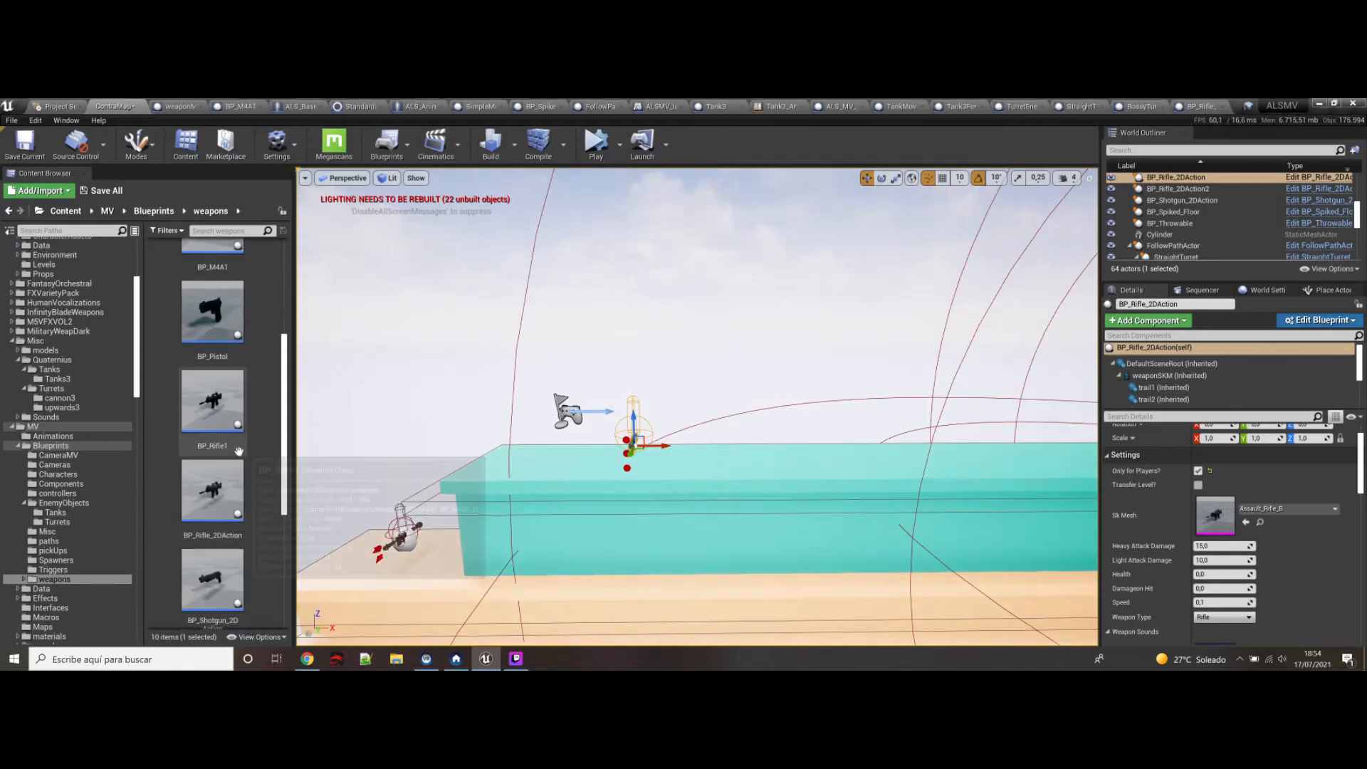
double_click(212, 360)
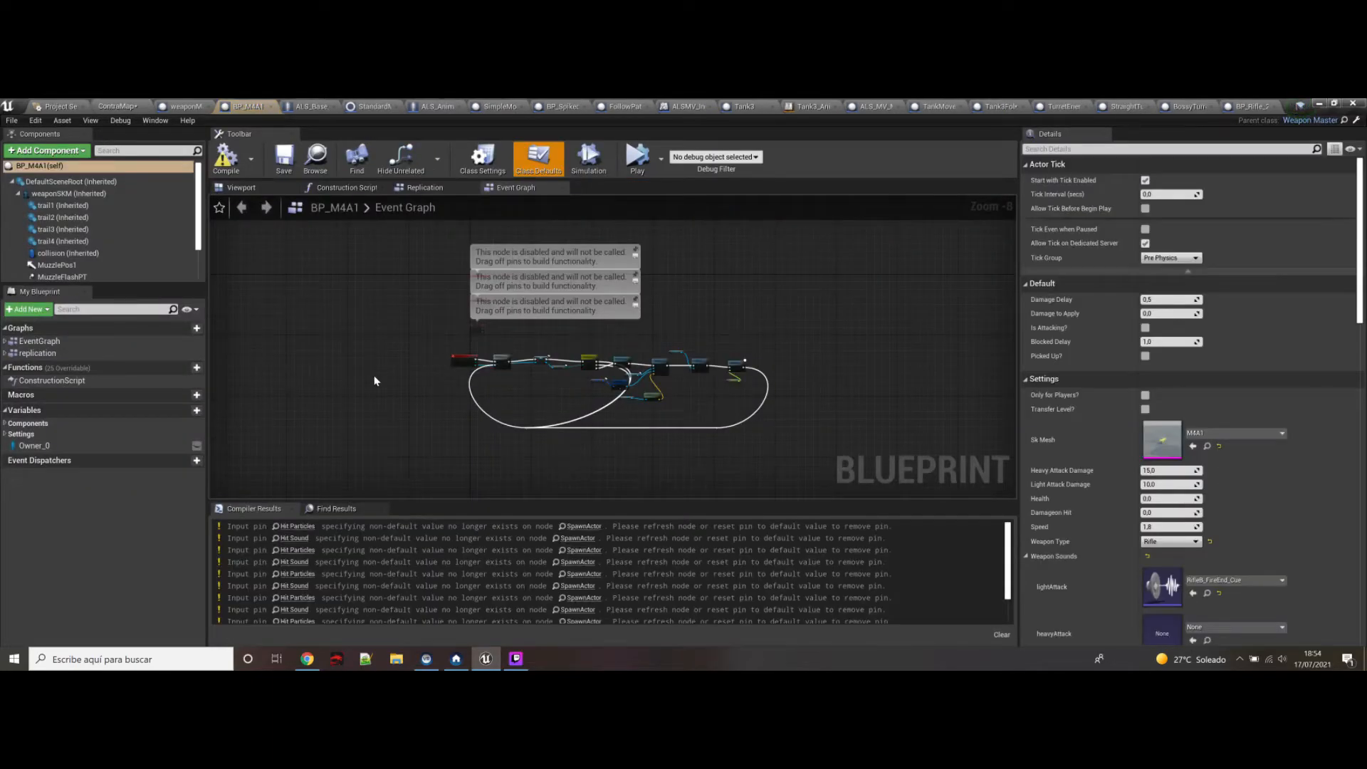
Step: Examine the Multi Cast Light Attack node chain in BP_M4A1's event graph, from Do Once through projectile spawning to the delay
scroll(450, 387, up, 5)
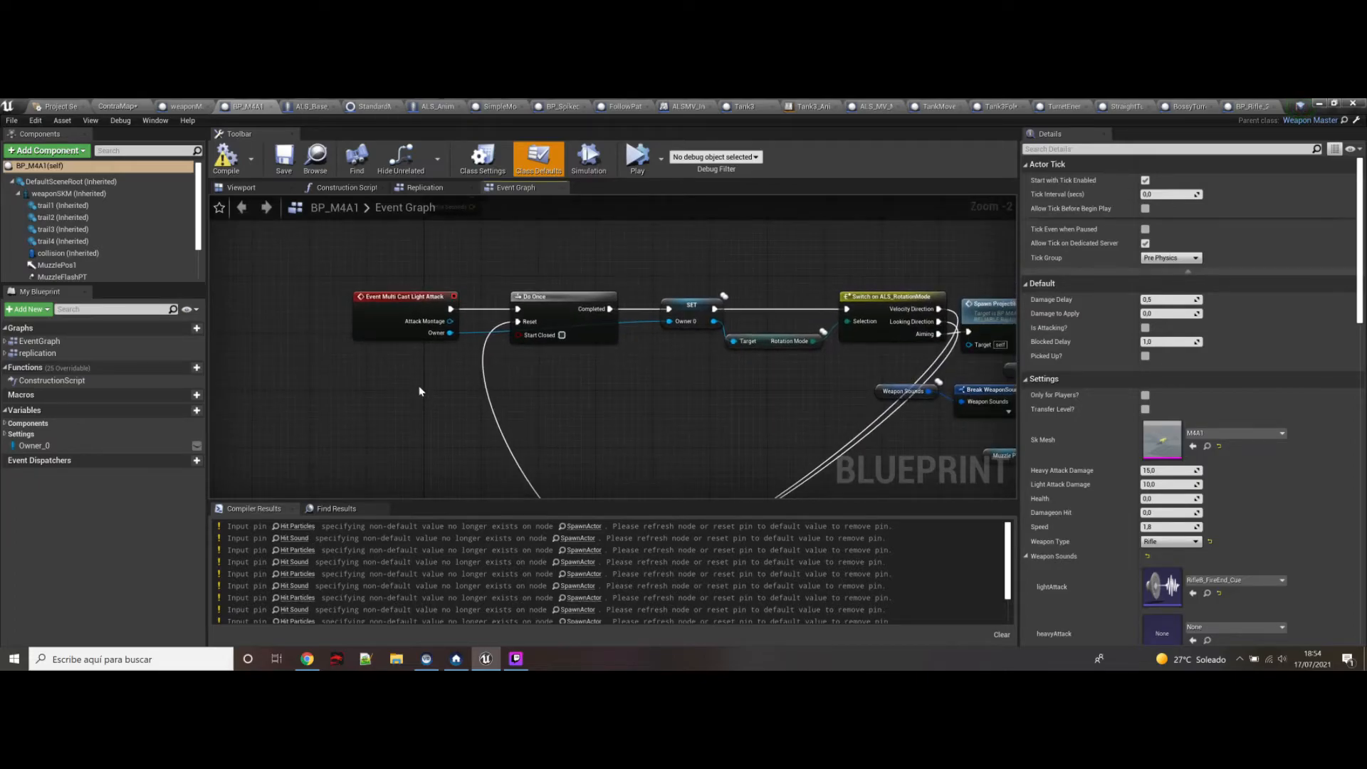
right_drag(581, 422, 371, 379)
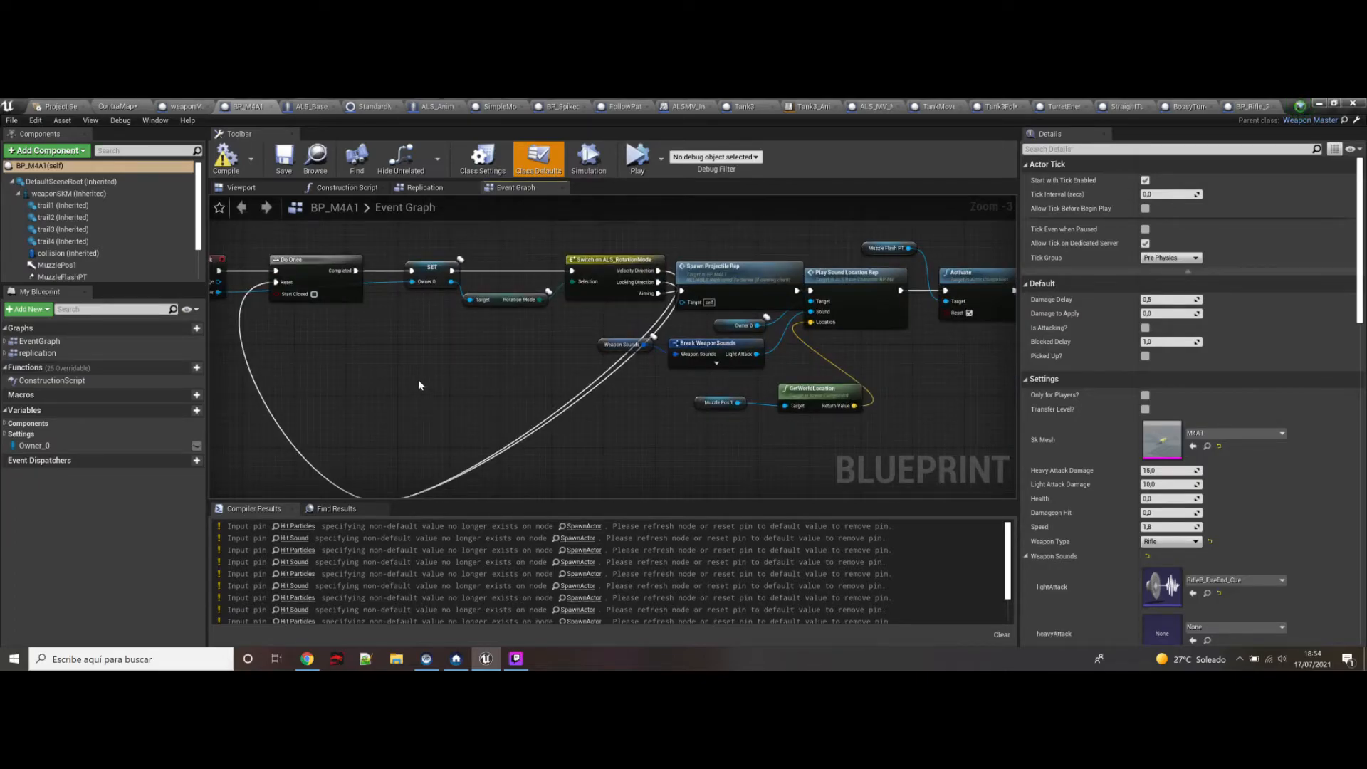
scroll(417, 384, down, 1)
scroll(830, 351, up, 1)
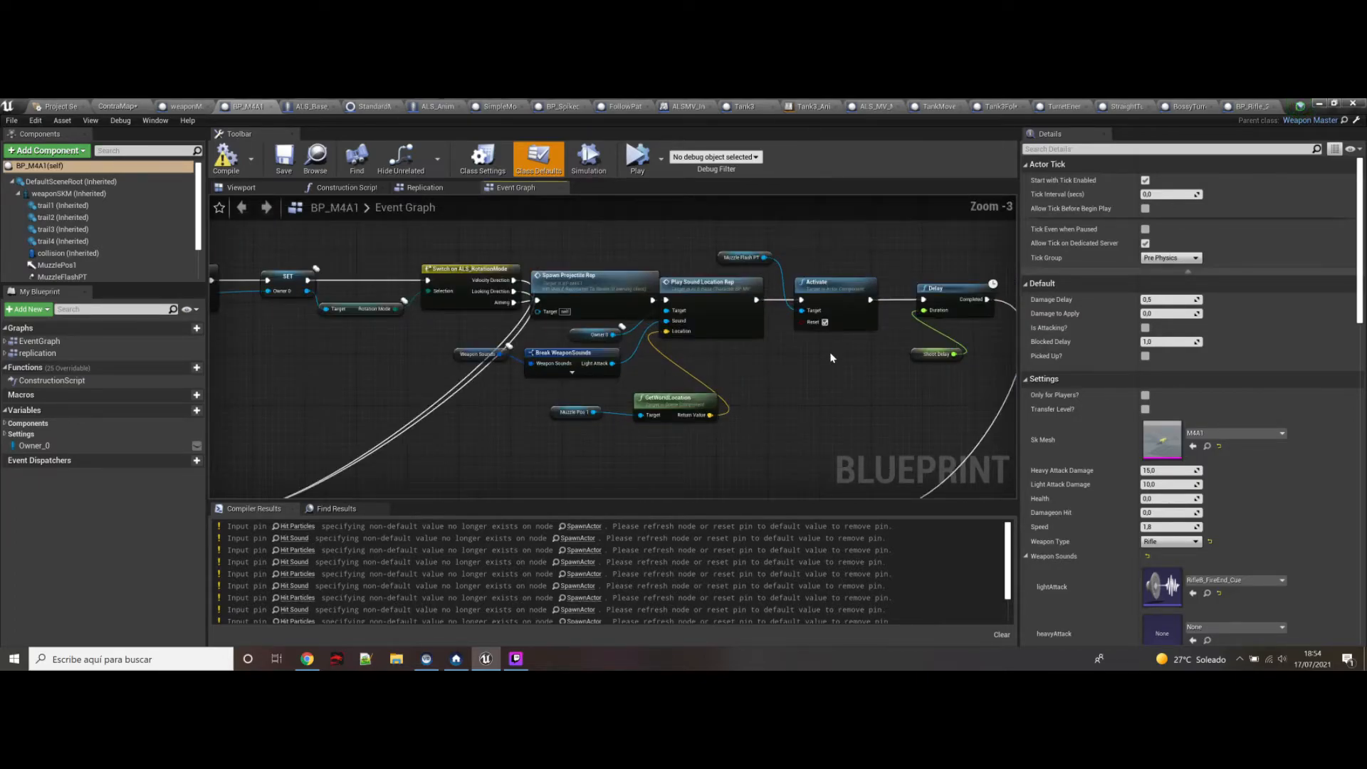
scroll(748, 420, down, 1)
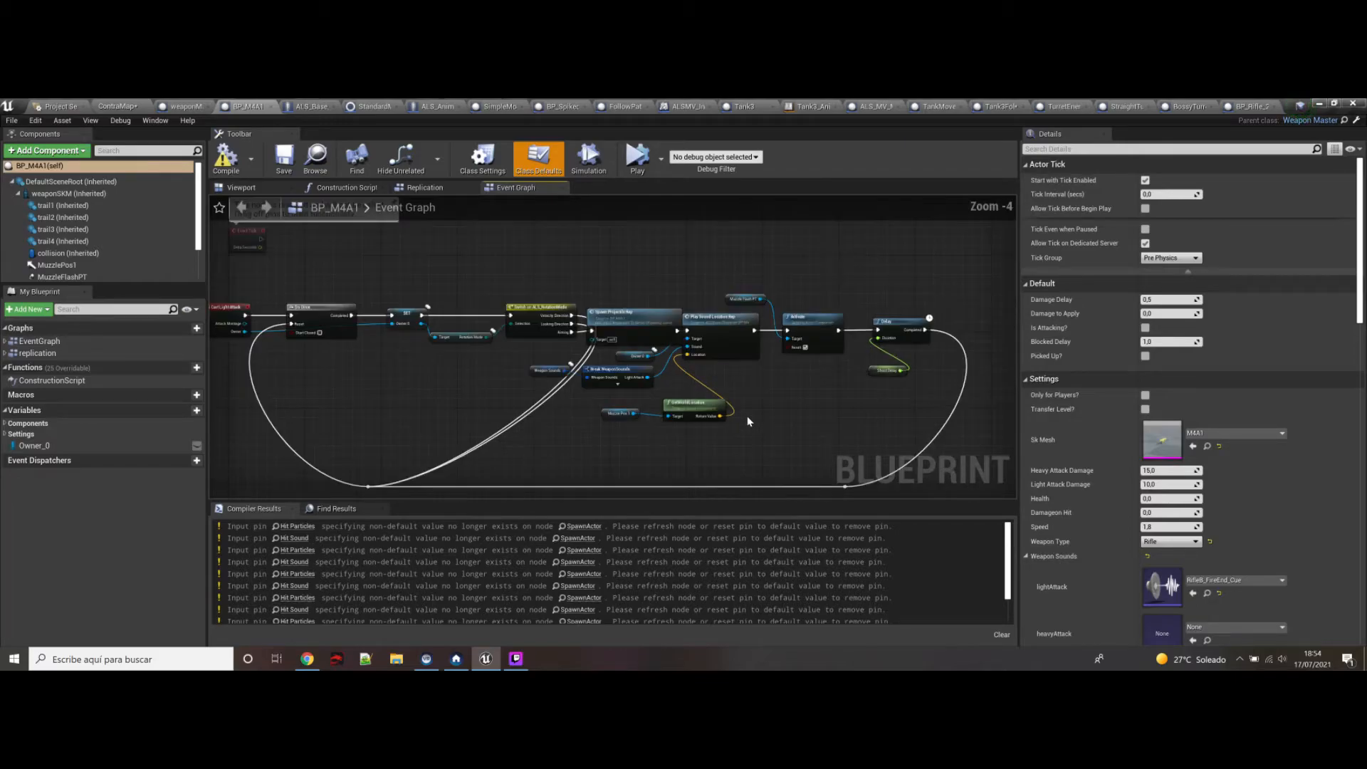
right_drag(689, 459, 791, 370)
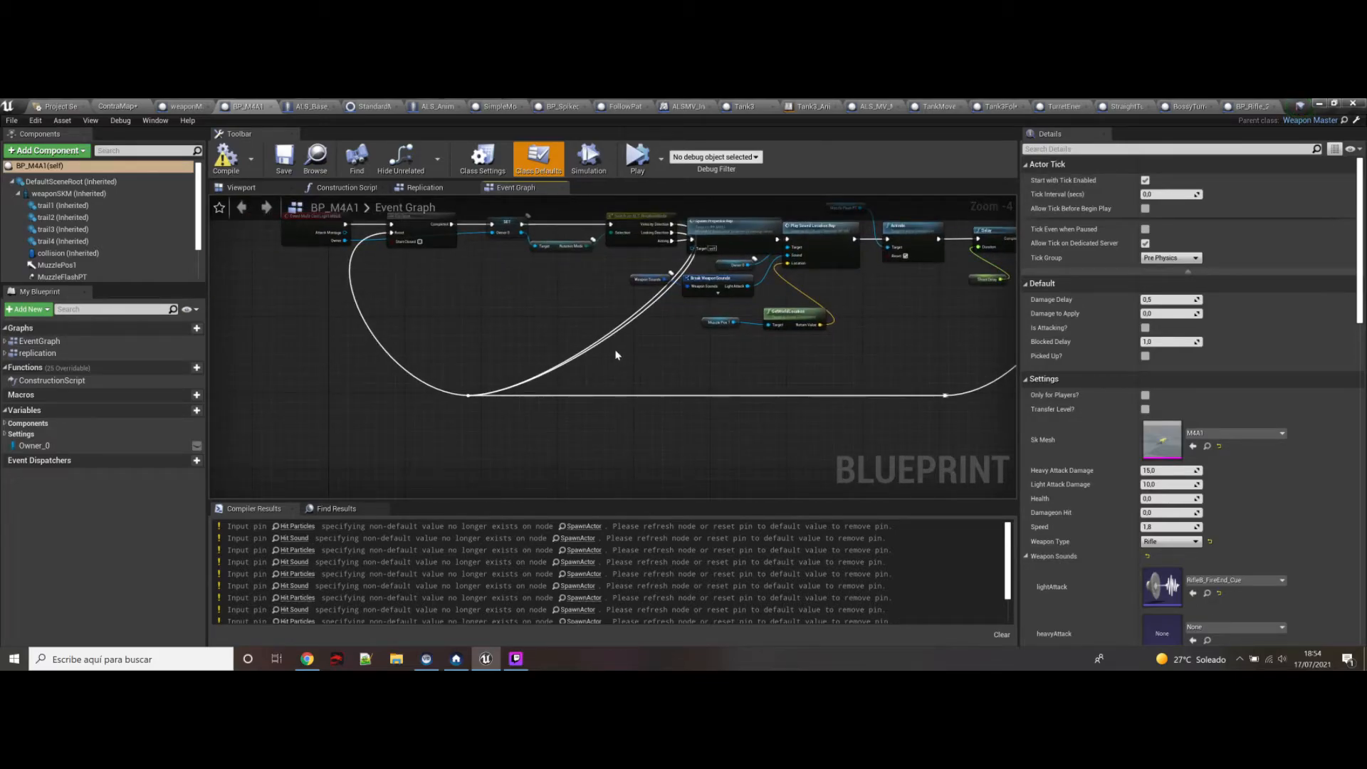
right_drag(488, 262, 537, 378)
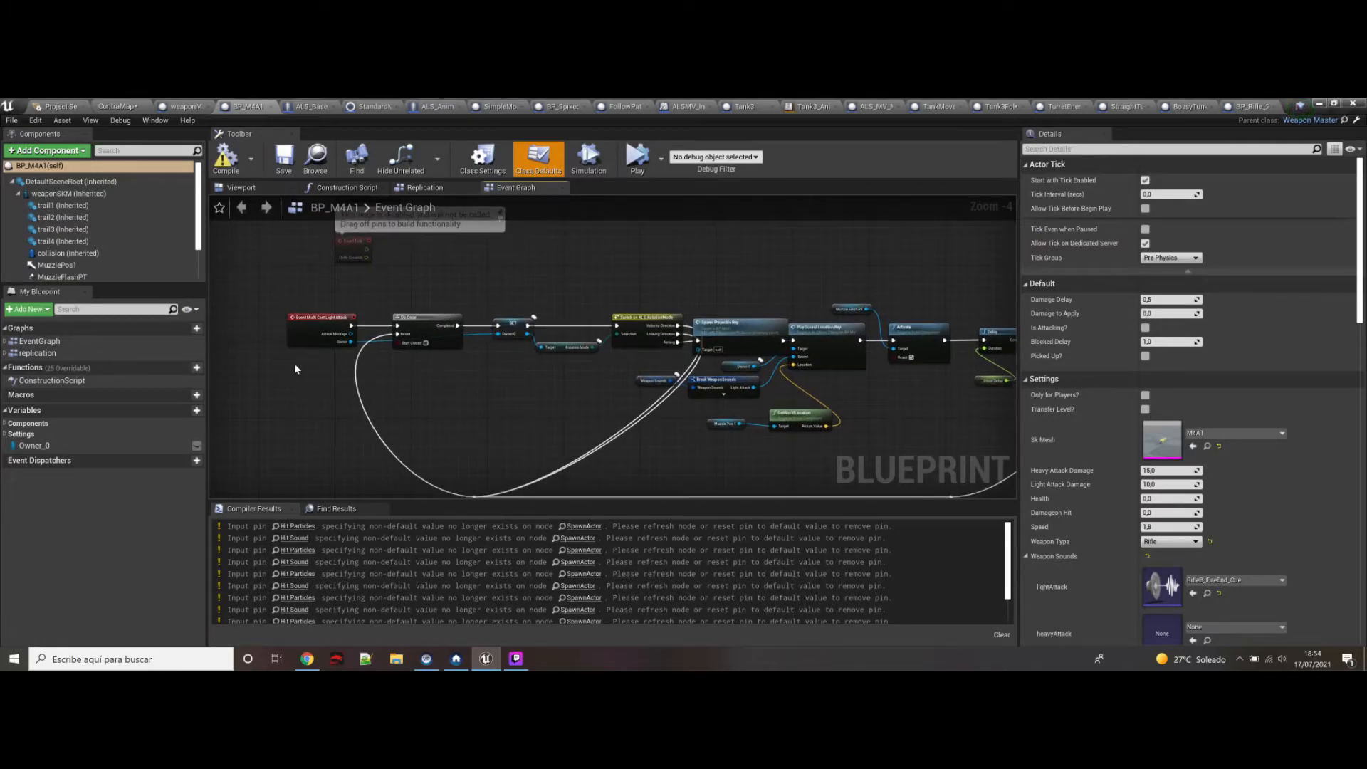
Step: Find the references to the MuzzlePos2 component and go to the first Get MuzzlePos2 result in the replication graph
scroll(141, 261, down, 2)
scroll(144, 266, down, 1)
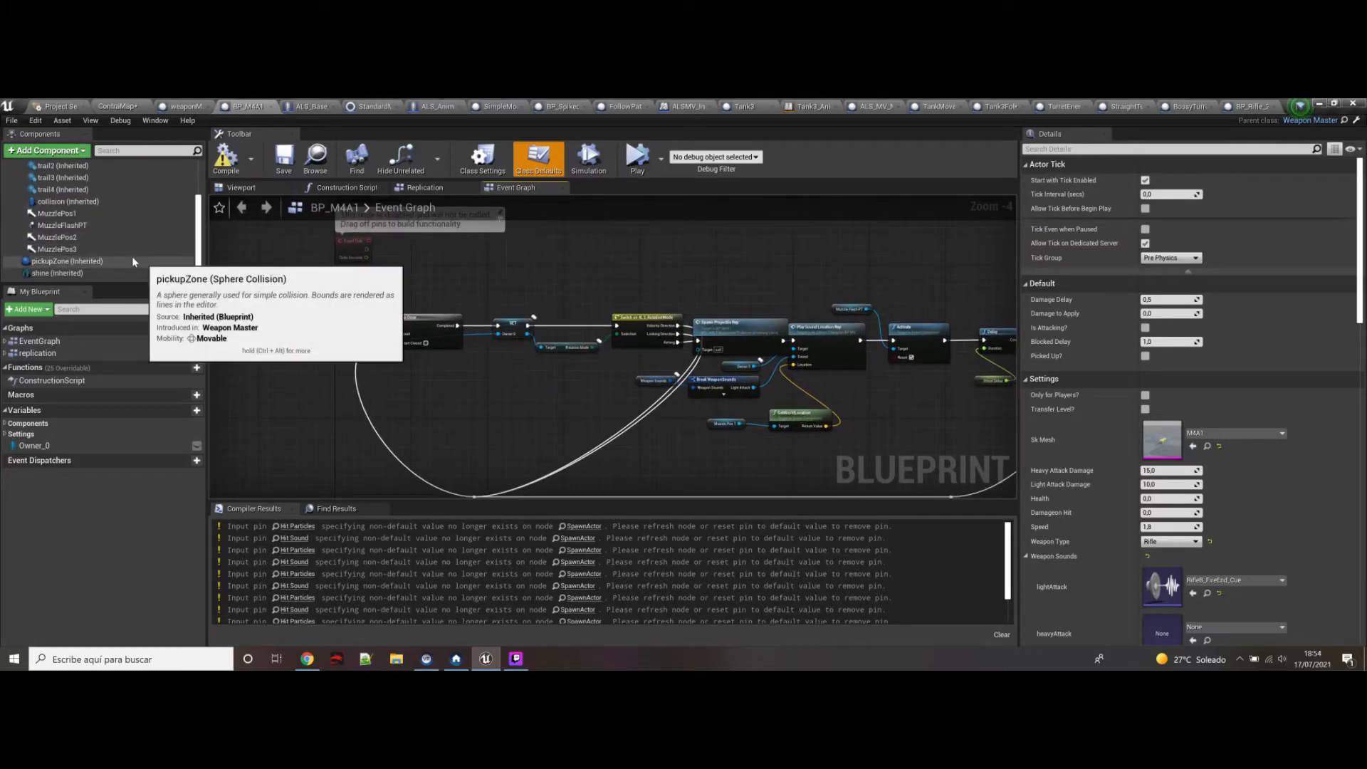
click(72, 237)
right_click(72, 240)
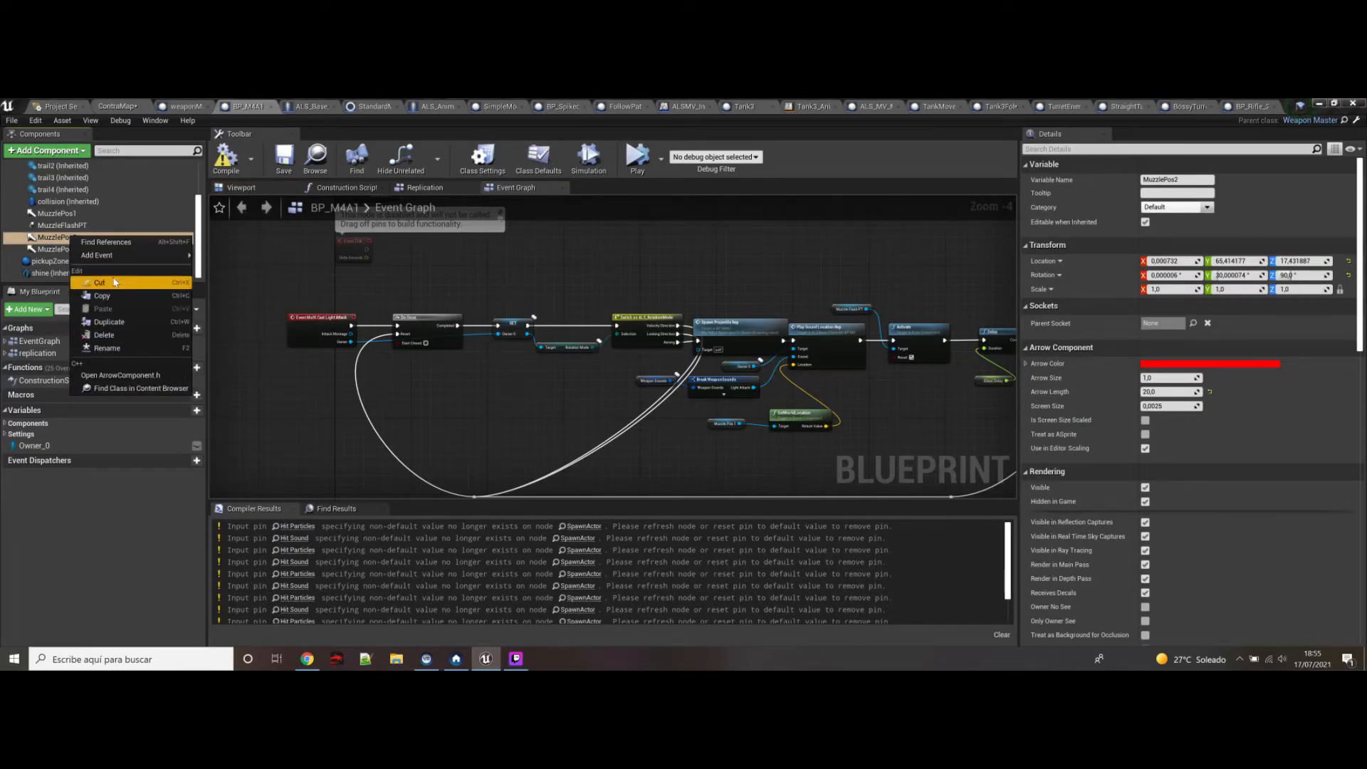
click(107, 242)
double_click(260, 546)
Step: Examine the spawnProjectileRep event and how its Switch on Int node branches by the Level variable
scroll(331, 422, down, 4)
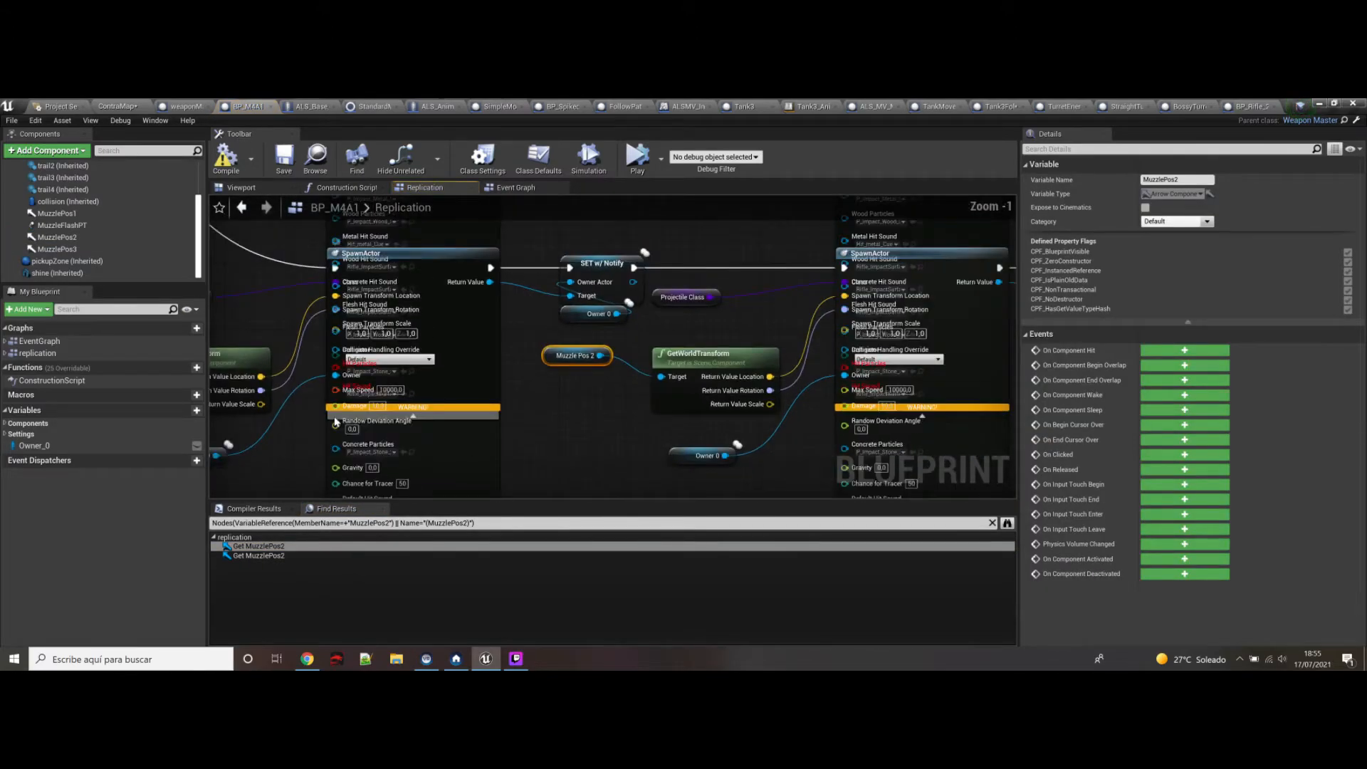
right_drag(406, 476, 479, 404)
drag(463, 410, 458, 451)
right_drag(425, 372, 441, 473)
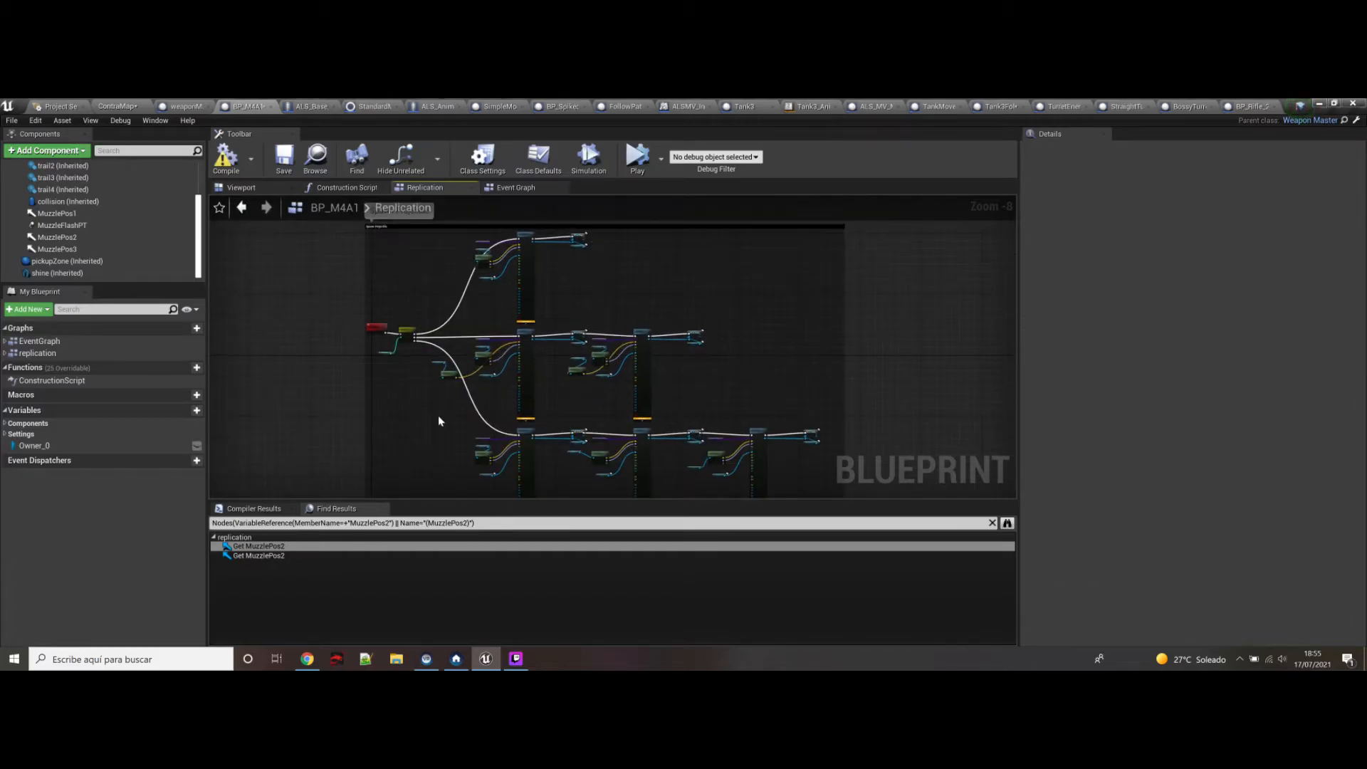
right_drag(436, 403, 459, 444)
scroll(544, 383, up, 4)
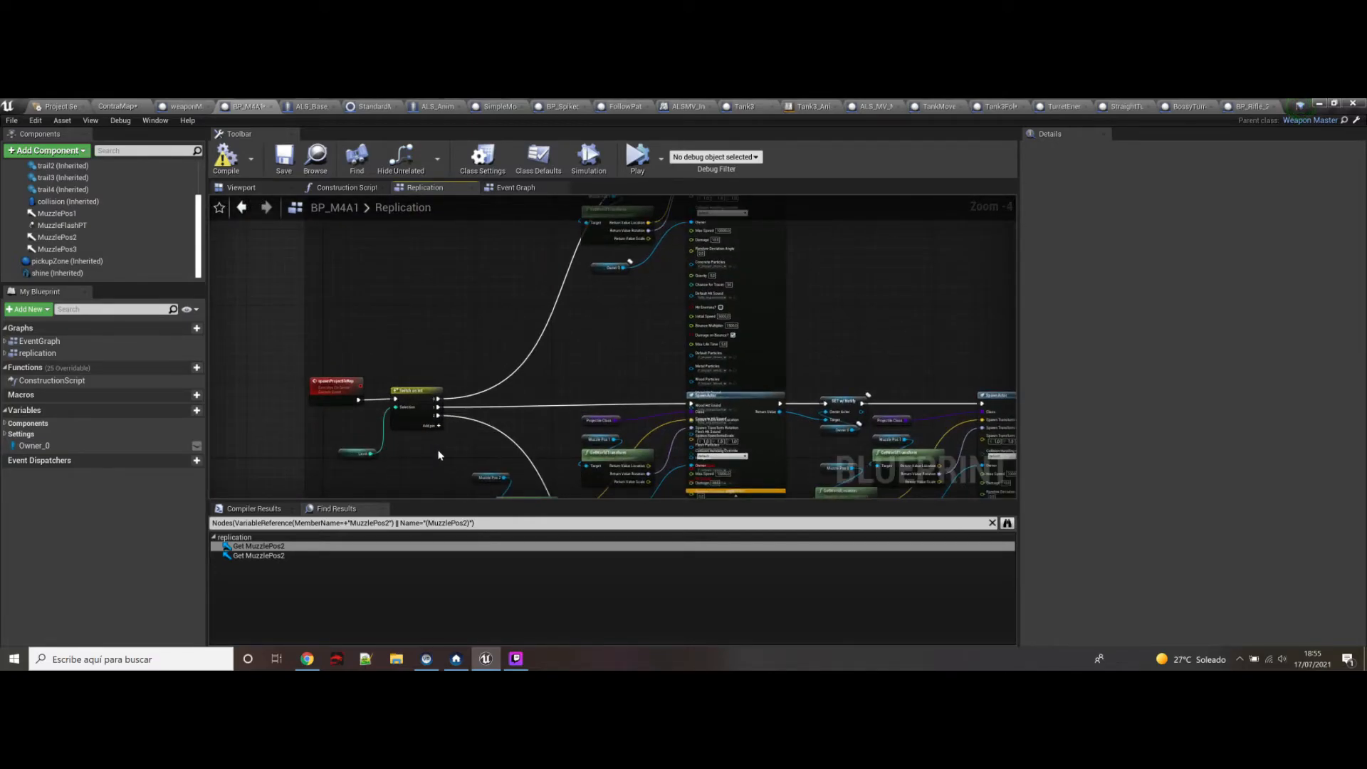
scroll(437, 452, up, 4)
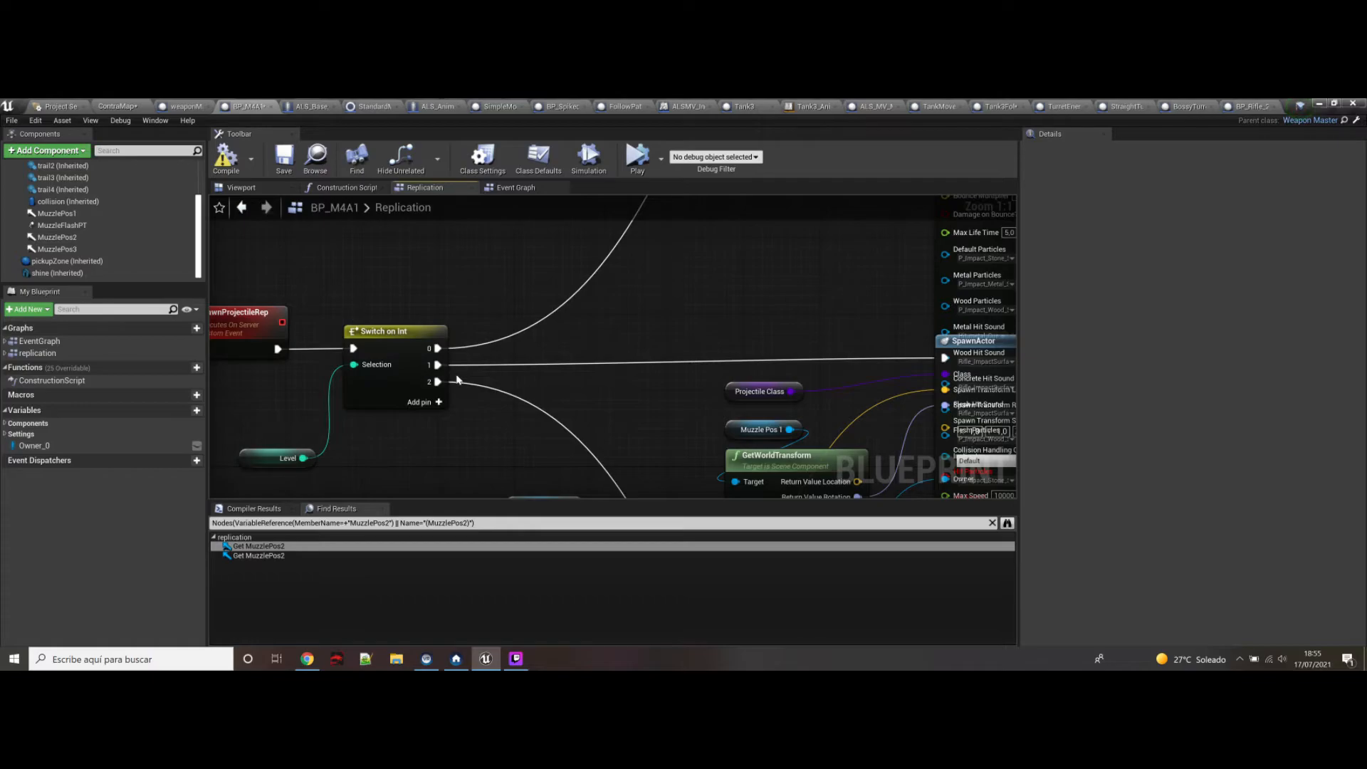
right_drag(471, 385, 363, 362)
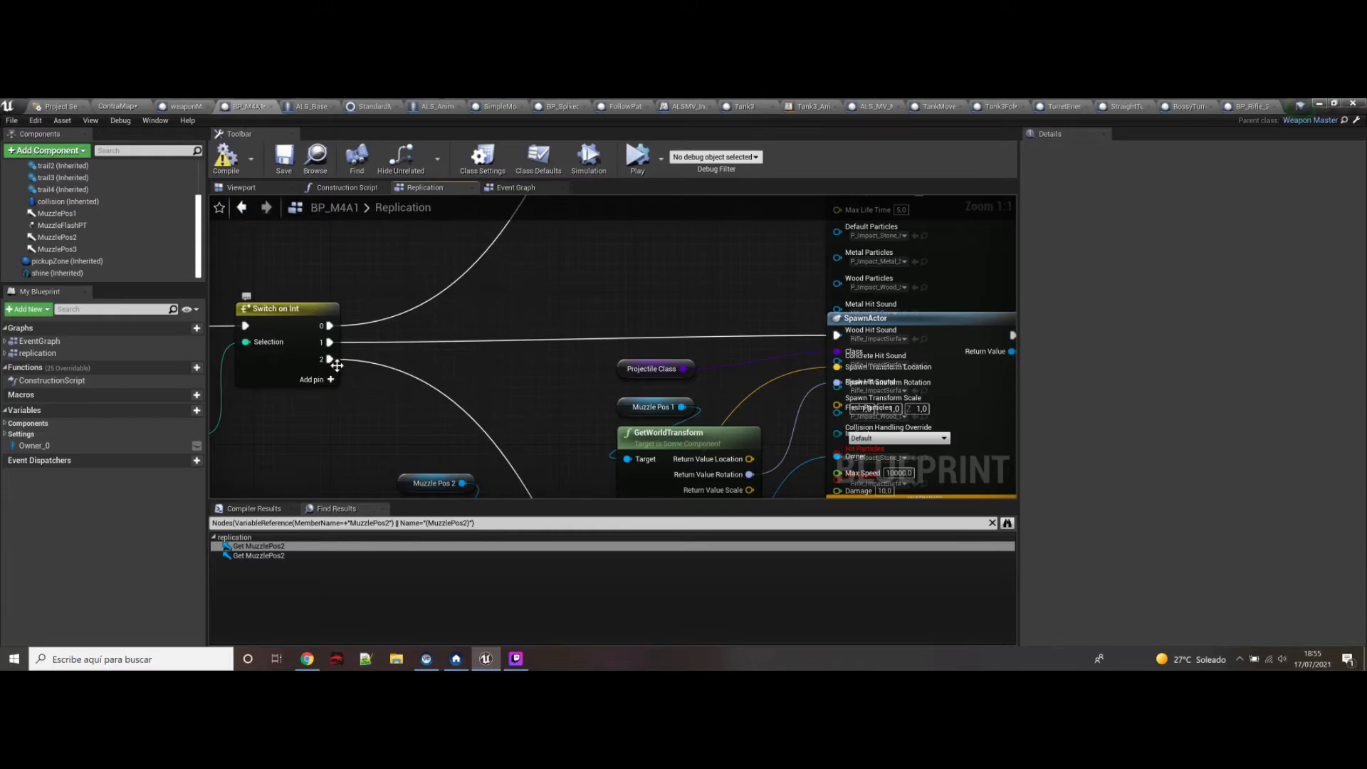
scroll(457, 382, down, 7)
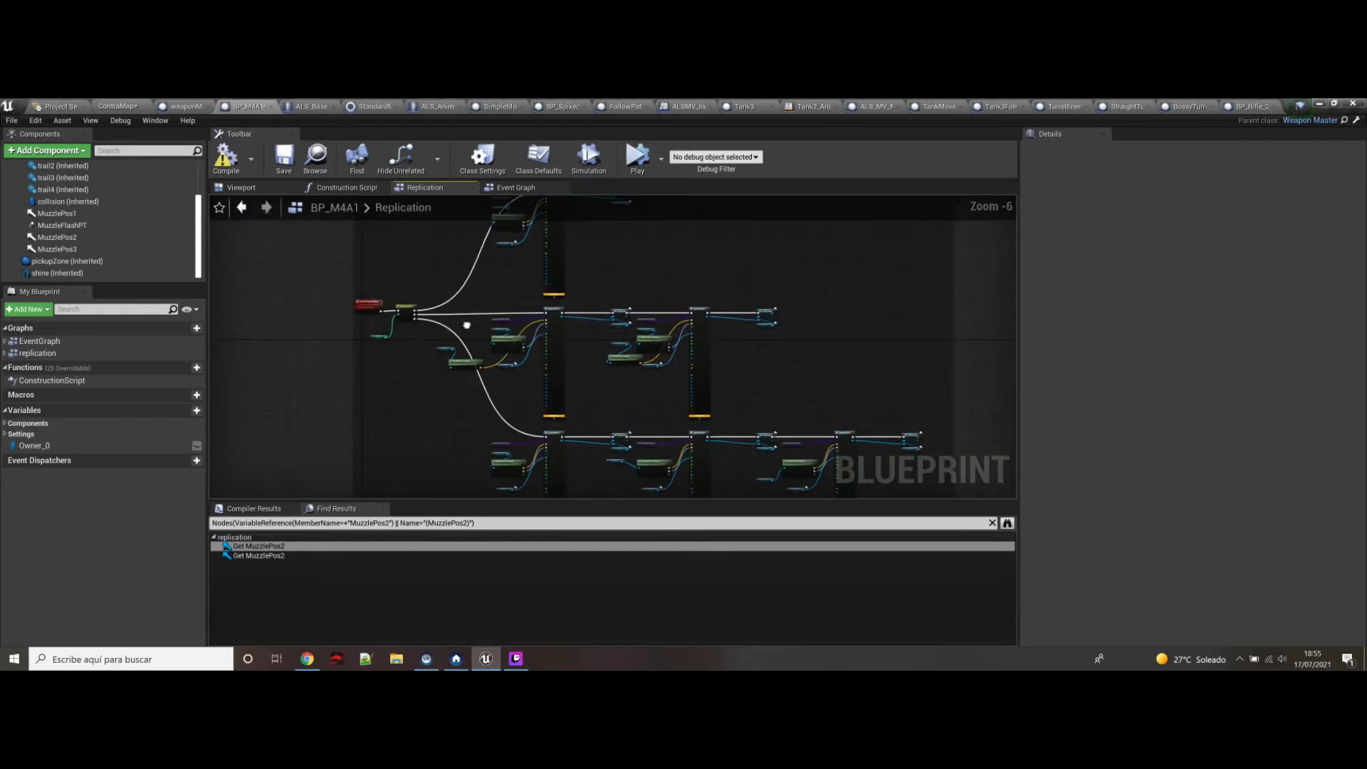
scroll(425, 324, up, 4)
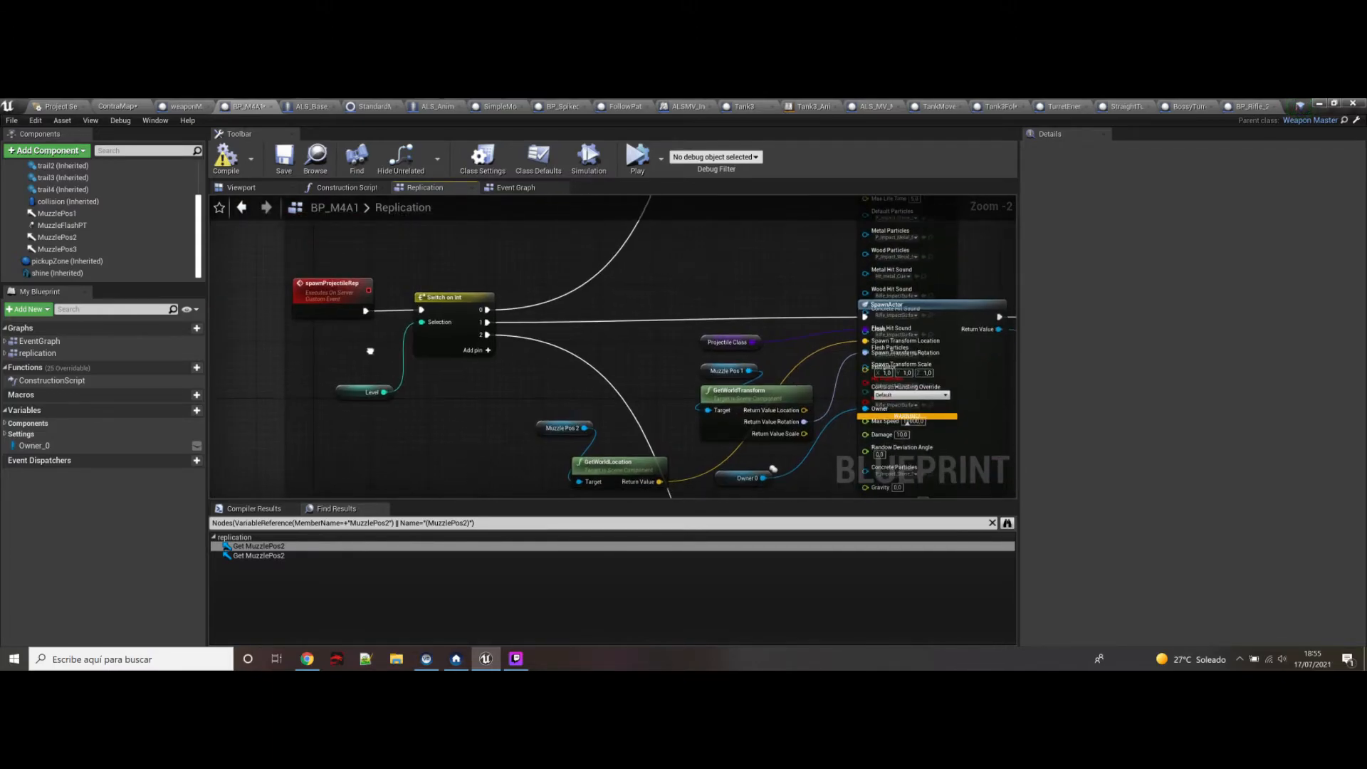
Step: Examine the SpawnActor chains of the multi-projectile branches and select the Muzzle Pos 3 node with its GetWorldLocation node
scroll(467, 320, down, 2)
right_drag(497, 339, 366, 284)
right_drag(409, 343, 365, 253)
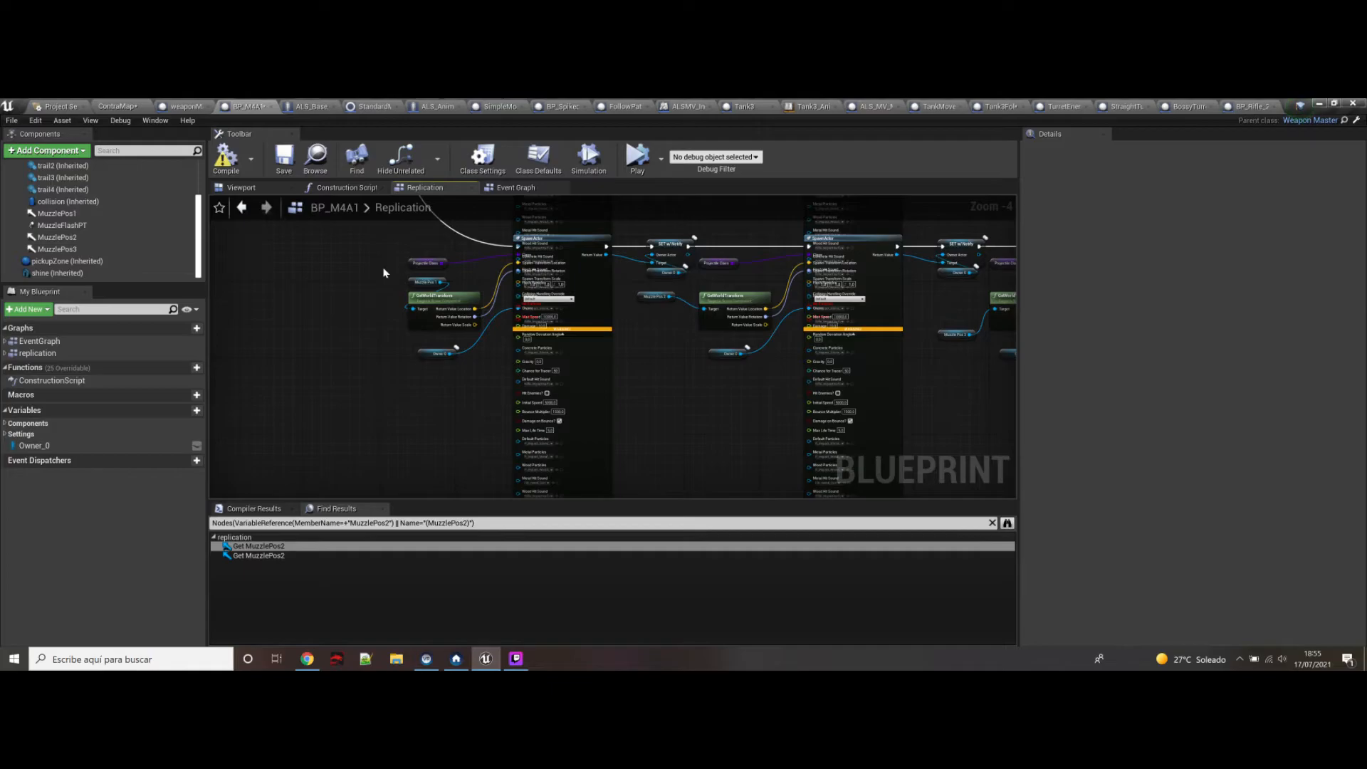
scroll(403, 293, up, 2)
scroll(404, 294, down, 4)
scroll(404, 295, up, 4)
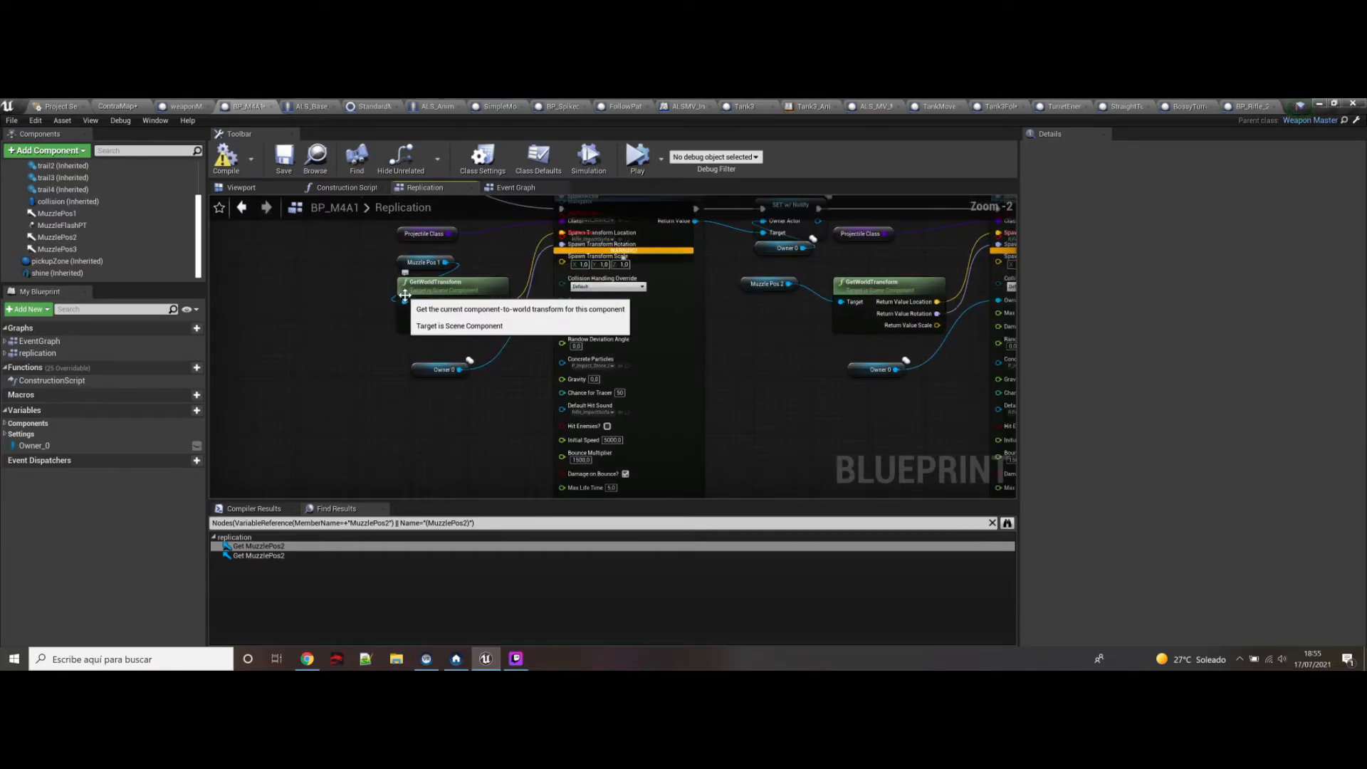
right_drag(404, 280, 361, 496)
right_drag(402, 361, 402, 432)
right_drag(446, 372, 403, 496)
right_drag(390, 344, 364, 281)
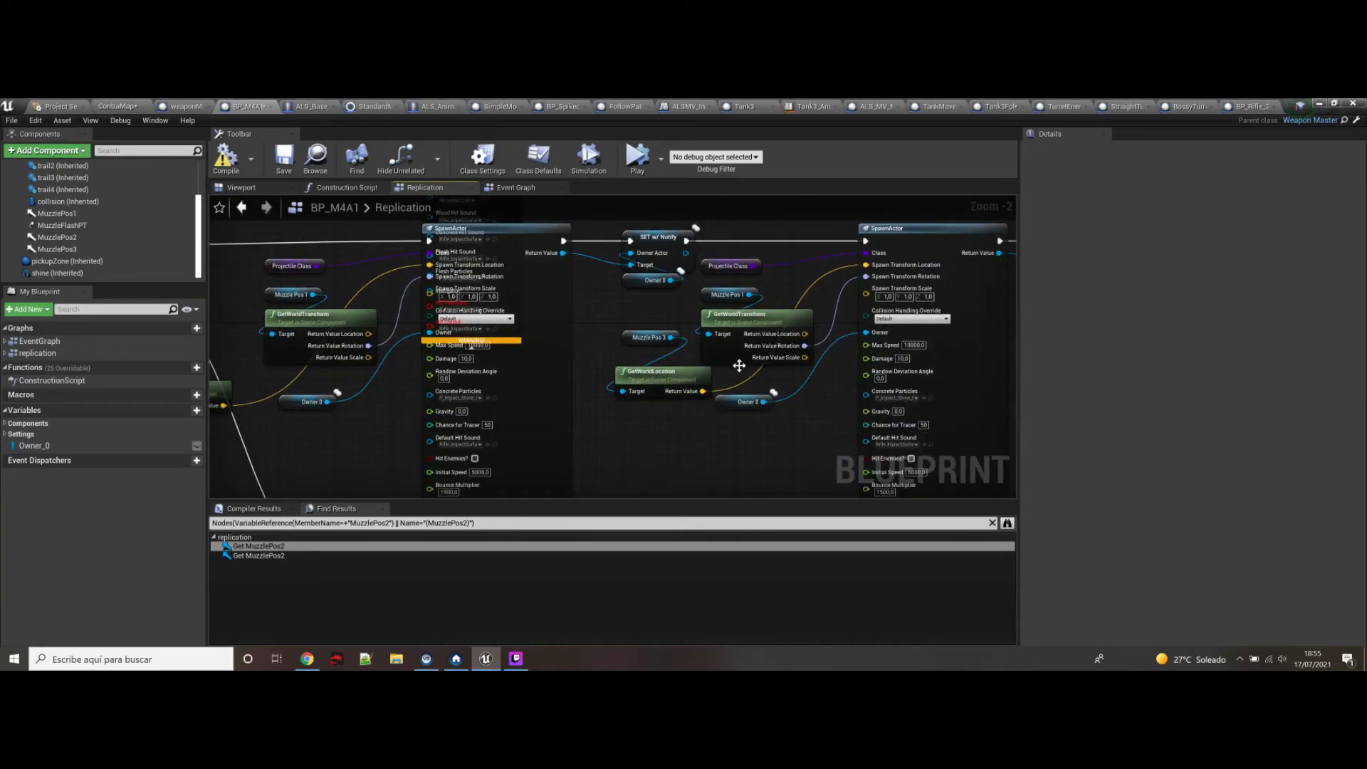
drag(596, 333, 620, 372)
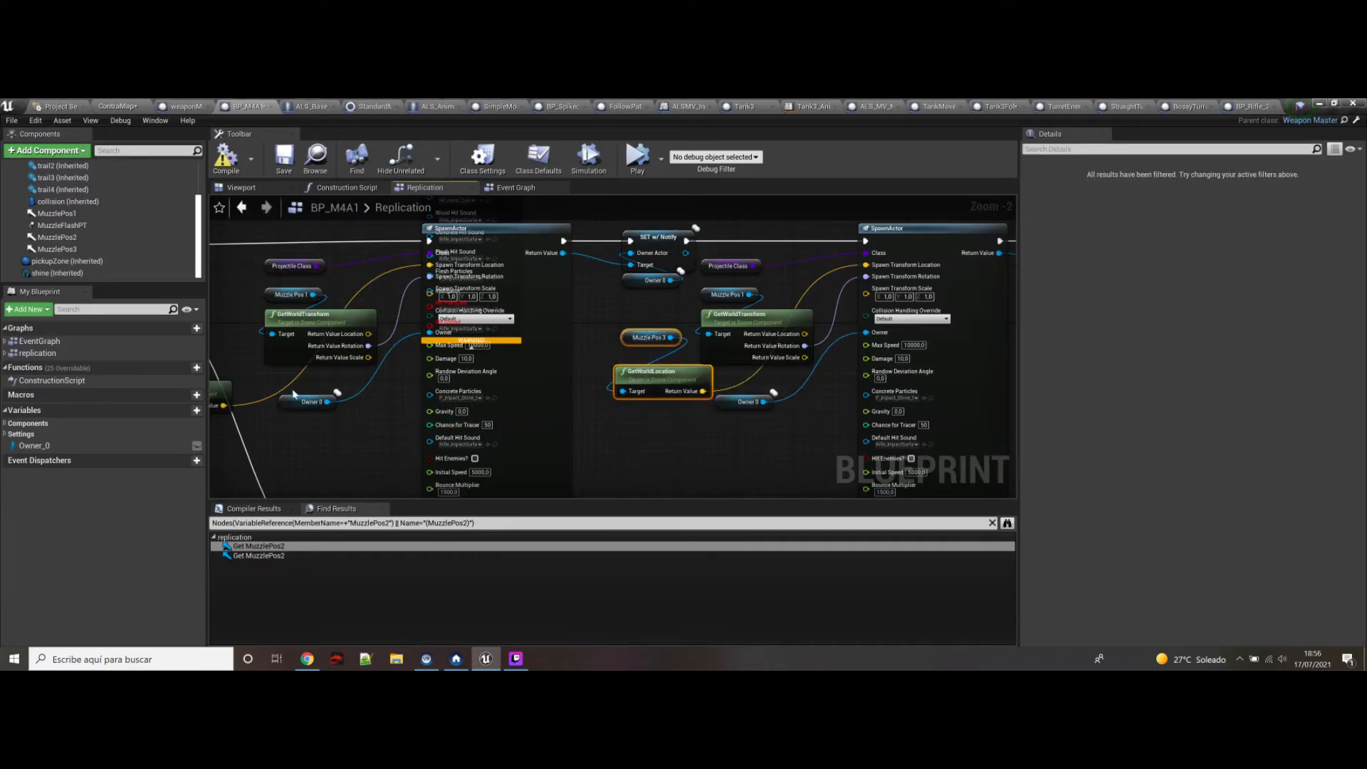
Step: Trace the Switch on Int node's output 0 to its single SpawnActor chain using Muzzle Pos 1
right_drag(291, 393, 591, 417)
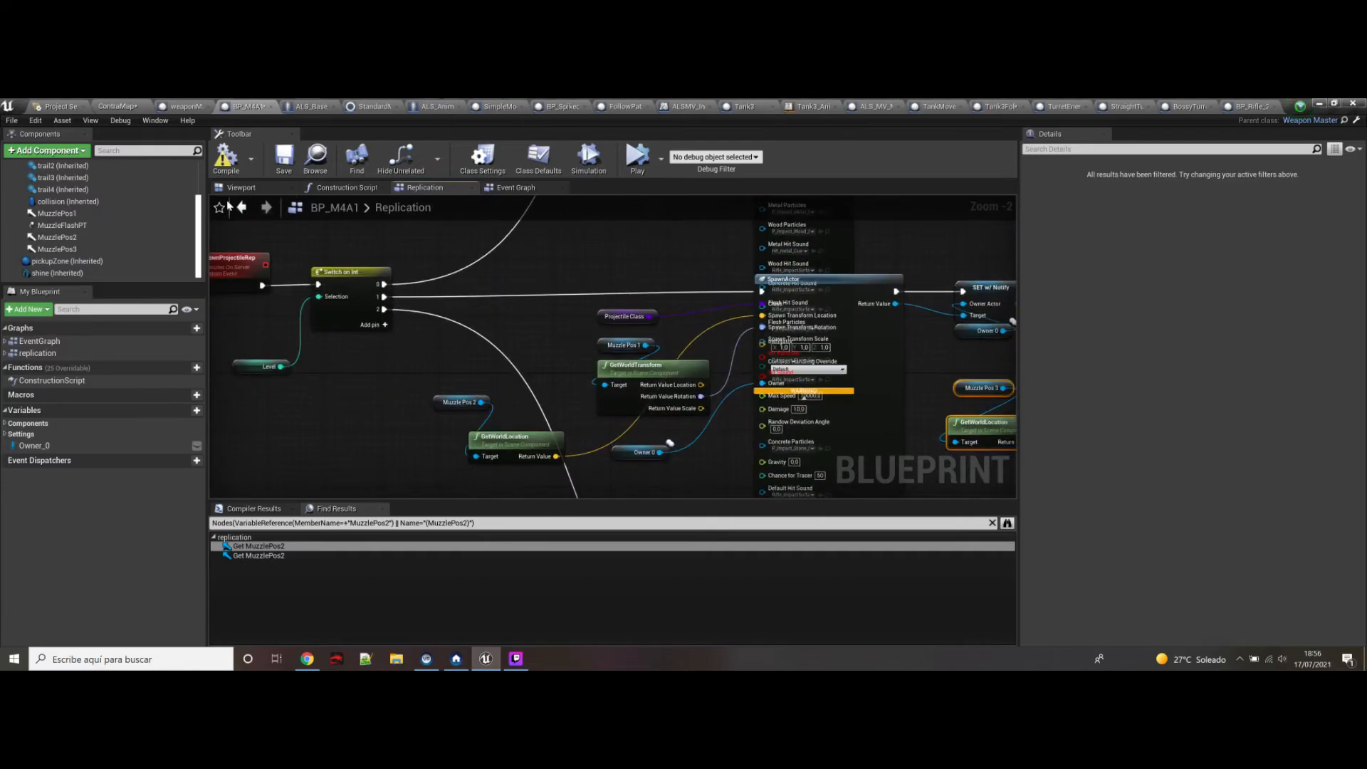
right_drag(306, 256, 351, 438)
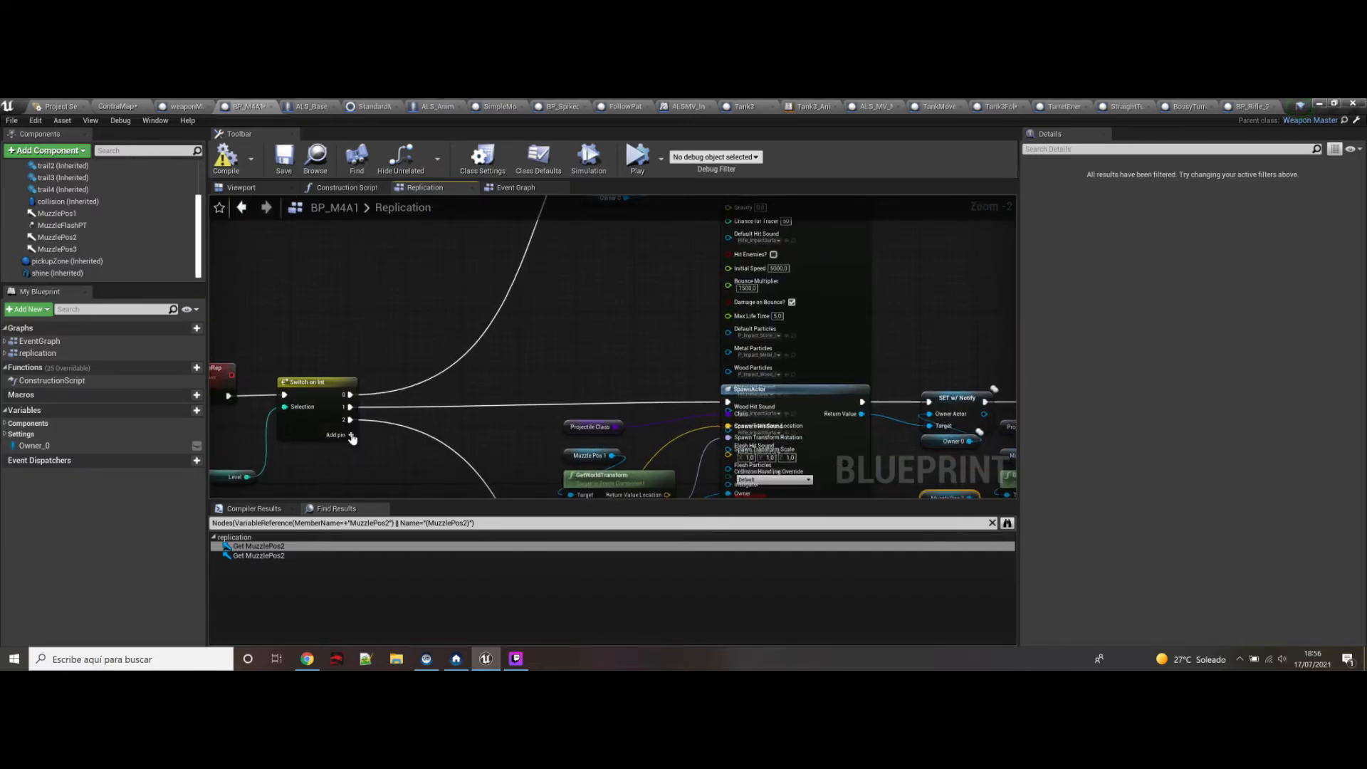
right_drag(546, 320, 393, 499)
right_drag(426, 284, 425, 328)
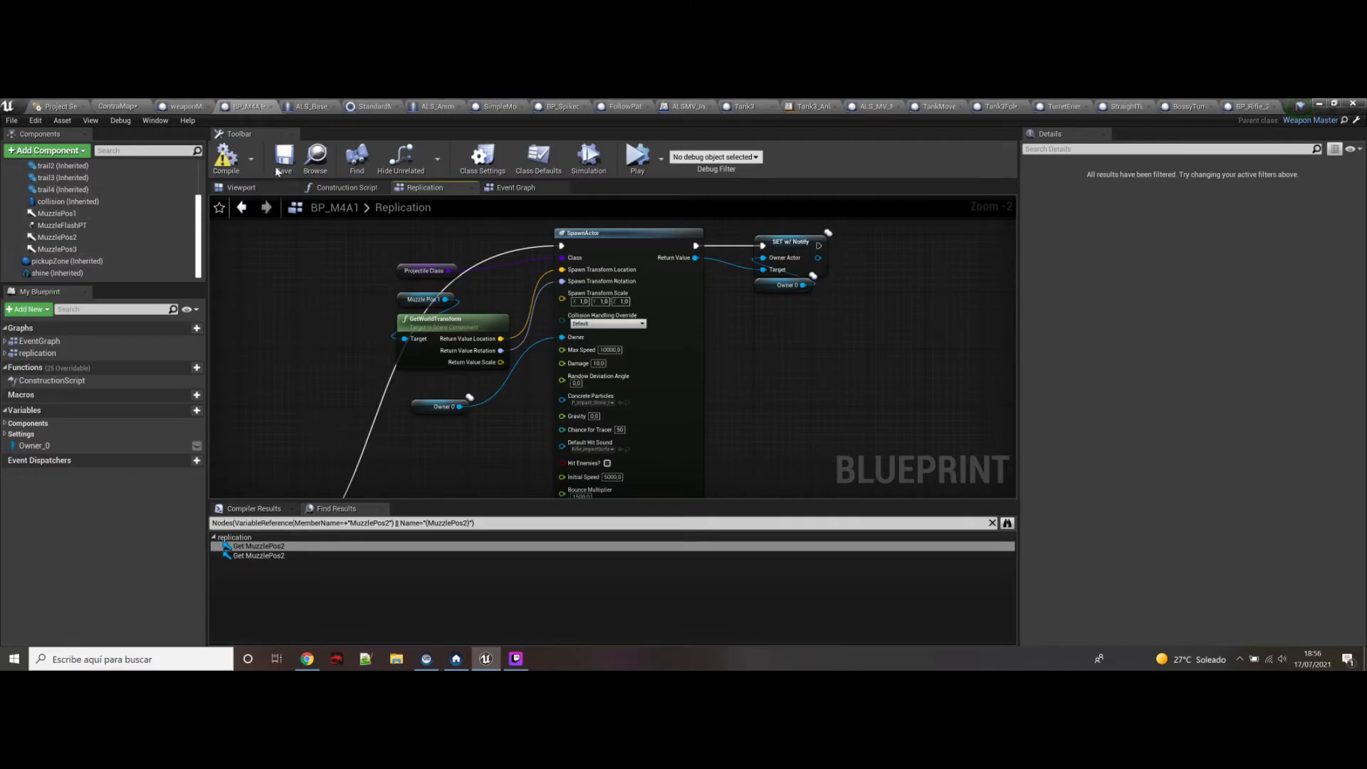
Step: Show BP_M4A1's 3D preview and select the MuzzlePos1 arrow component
click(242, 188)
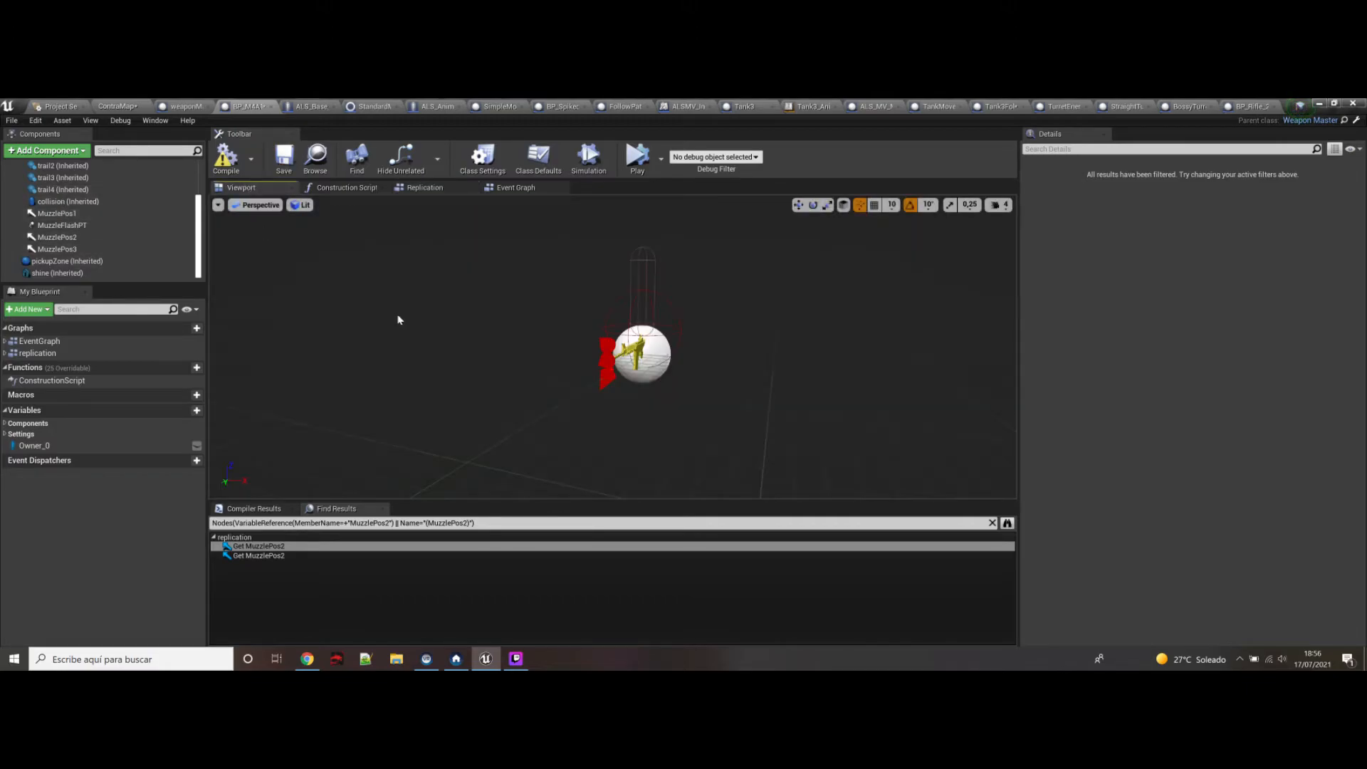
click(55, 215)
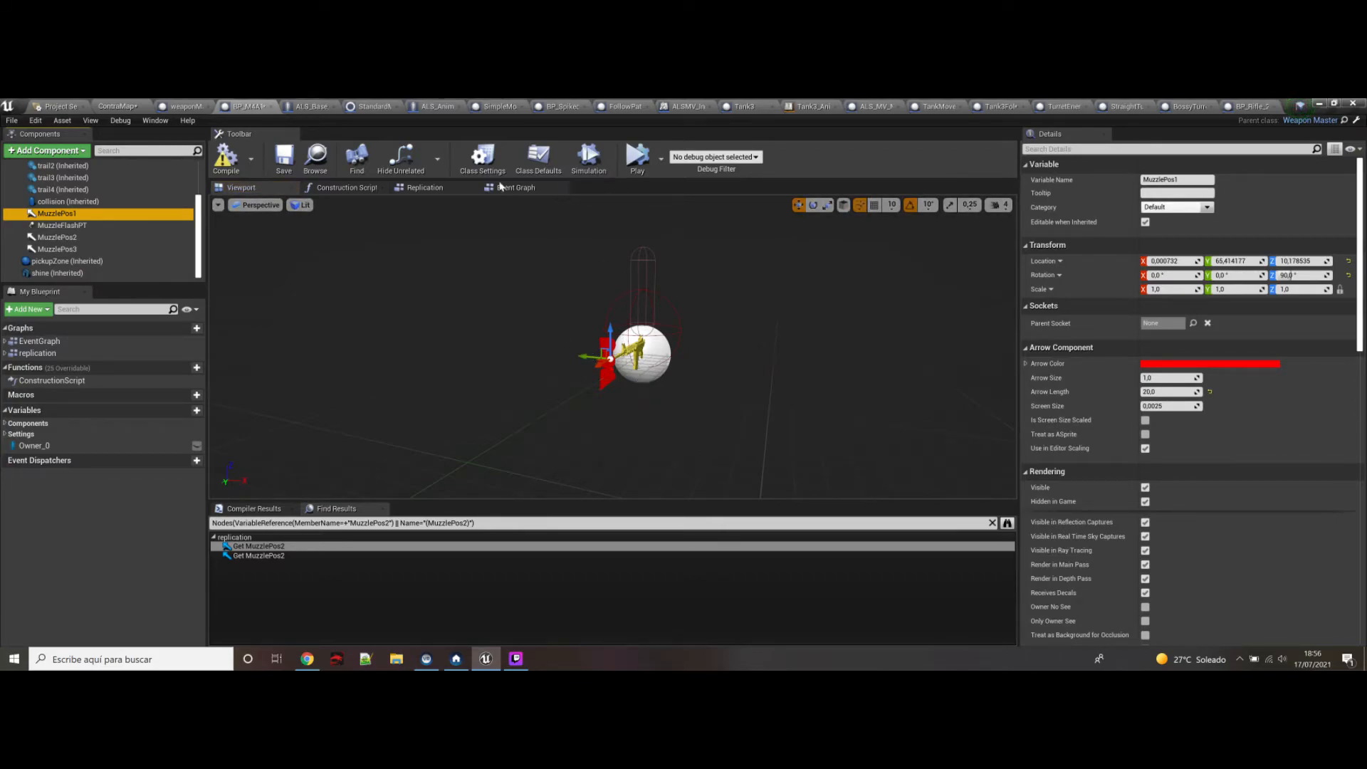
Step: Examine the SpawnActor chains in BP_M4A1's Replication graph and the Muzzle Pos 2 and Muzzle Pos 3 location nodes feeding them
click(423, 188)
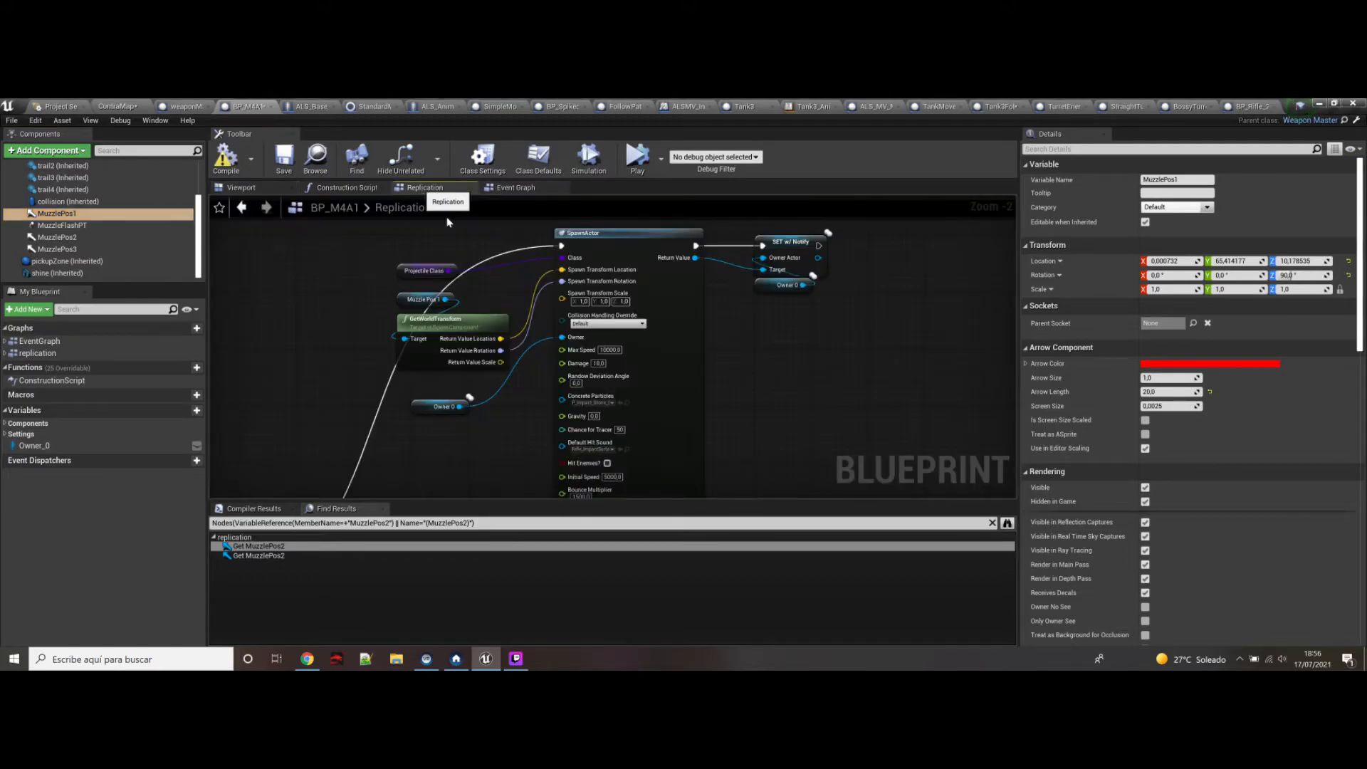
right_drag(499, 451, 499, 168)
right_drag(468, 368, 448, 304)
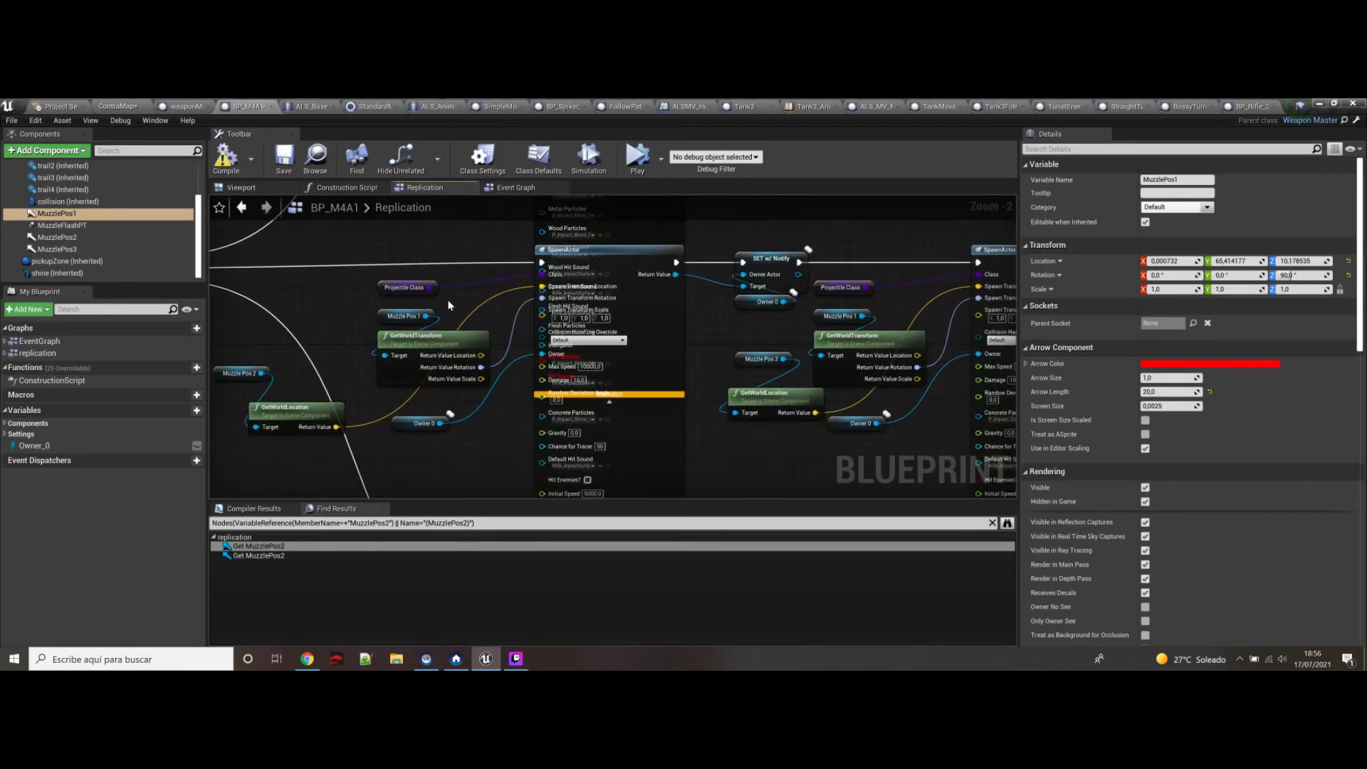
right_drag(322, 366, 405, 314)
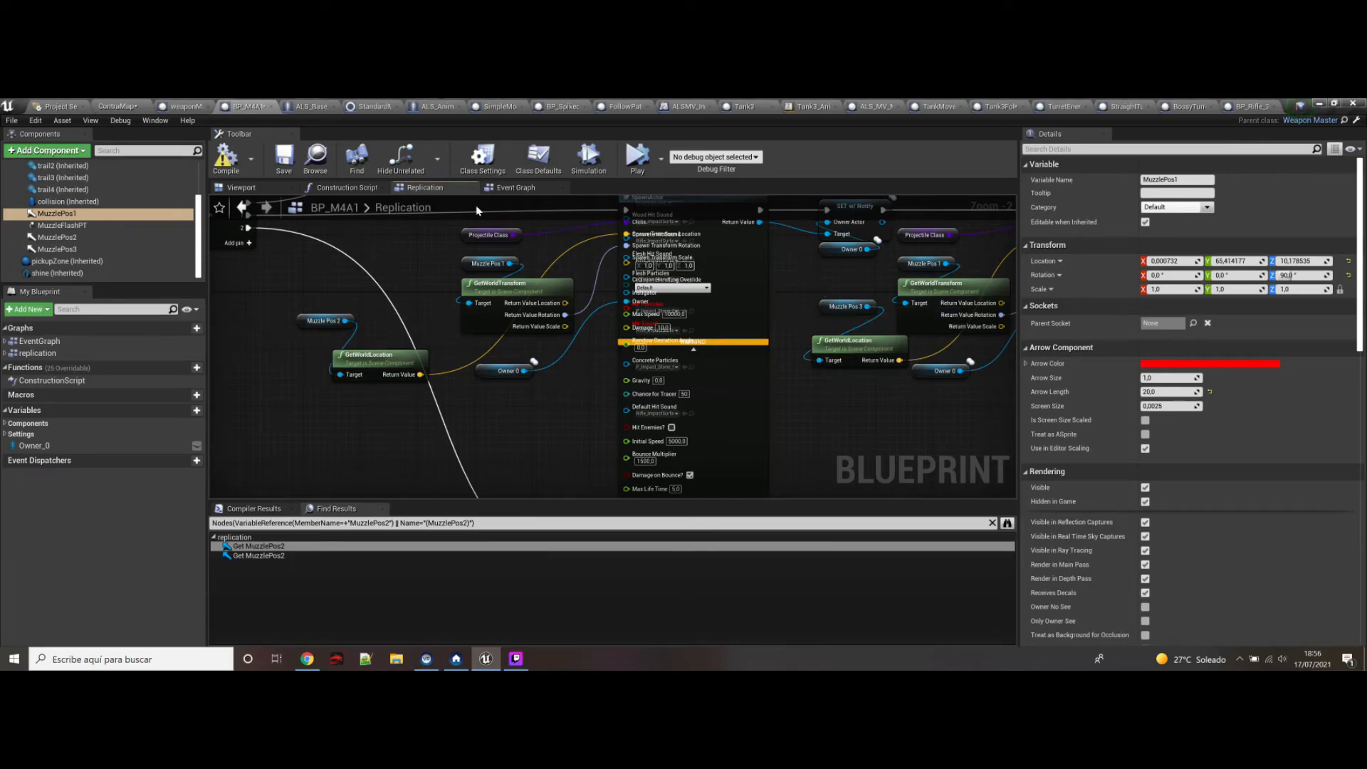
Step: Inspect the muzzle arrows in BP_M4A1's 3D preview, ending with the MuzzlePos3 component selected
click(257, 187)
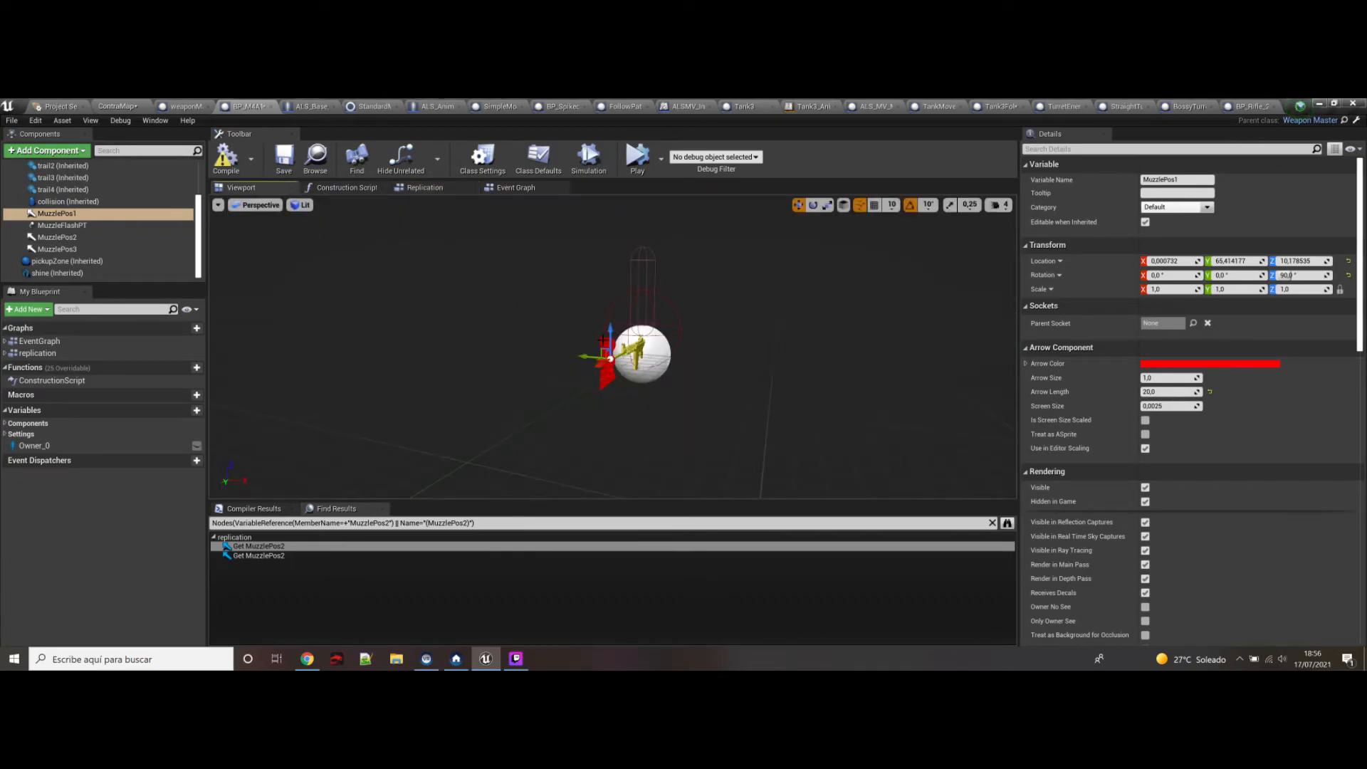
click(603, 340)
click(607, 381)
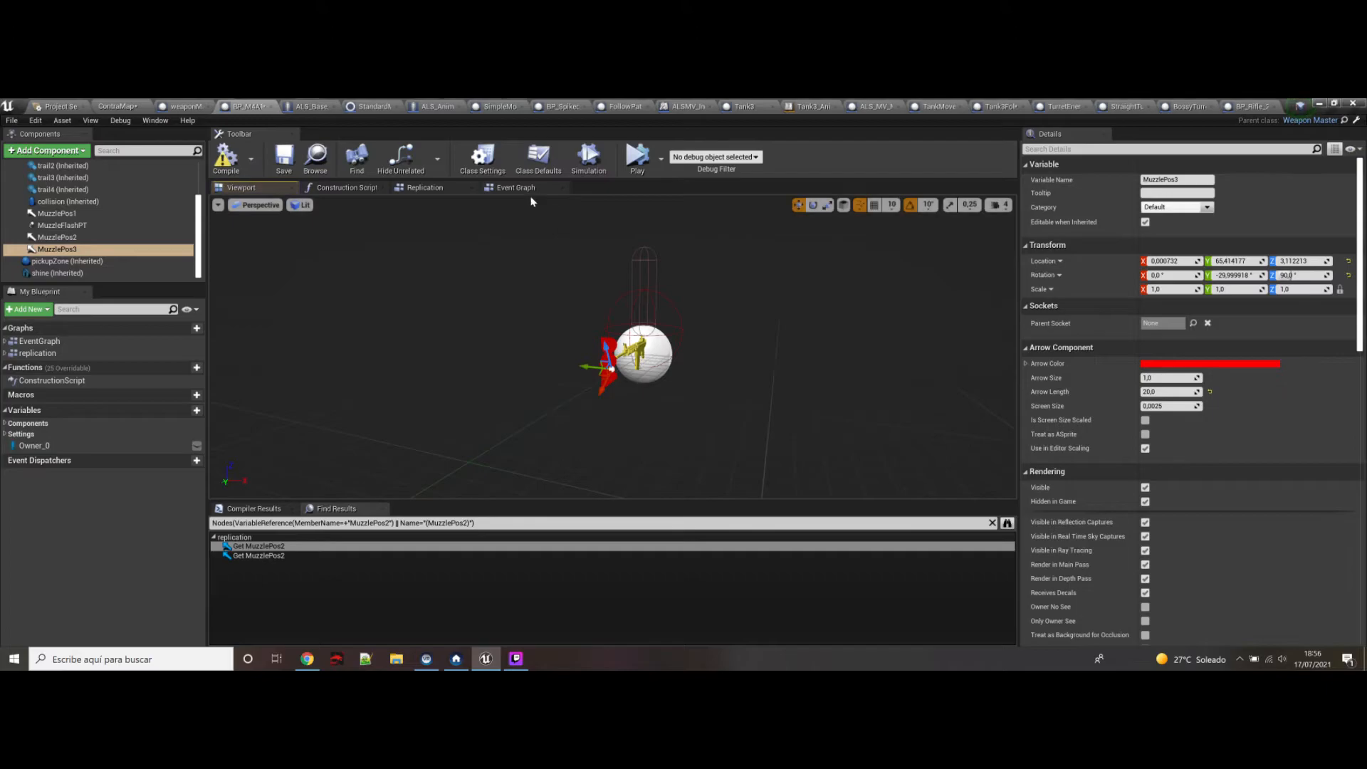
Step: Examine the three-projectile SpawnActor chain in BP_M4A1's Replication graph
click(431, 189)
scroll(470, 373, down, 2)
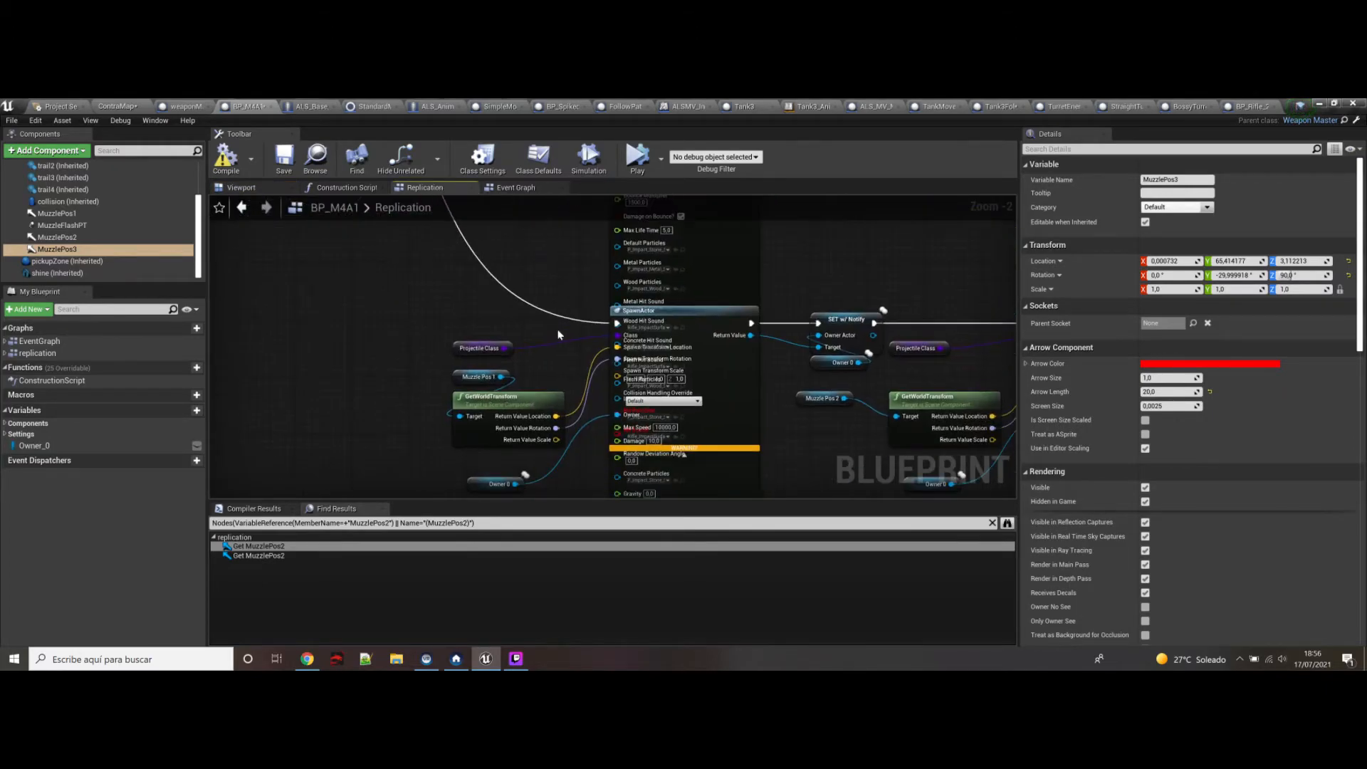
scroll(475, 371, down, 1)
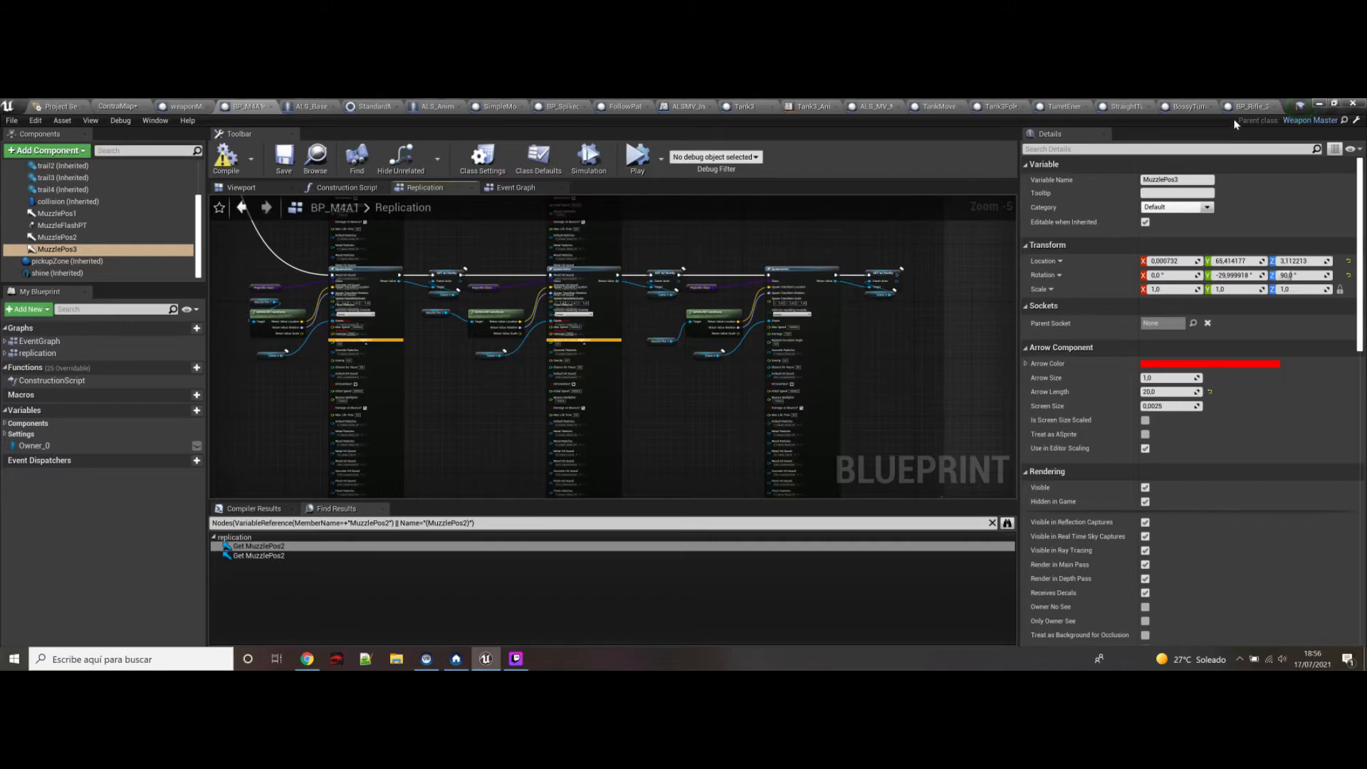
Step: Show BP_Rifle_2DAction's 3D preview and select its MuzzlePos1, MuzzlePos2 and MuzzlePos3 arrows in turn, ending on MuzzlePos2
click(1251, 107)
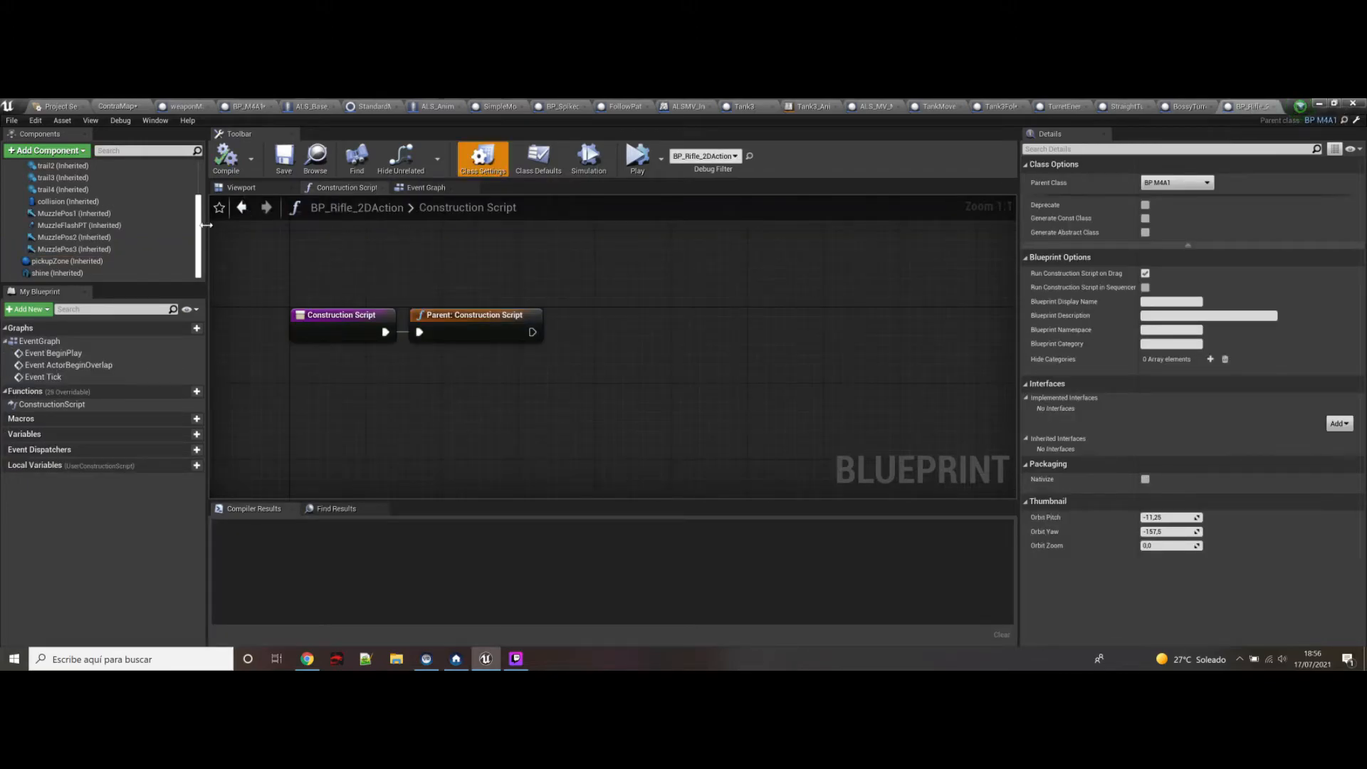
click(233, 188)
right_drag(323, 293, 362, 344)
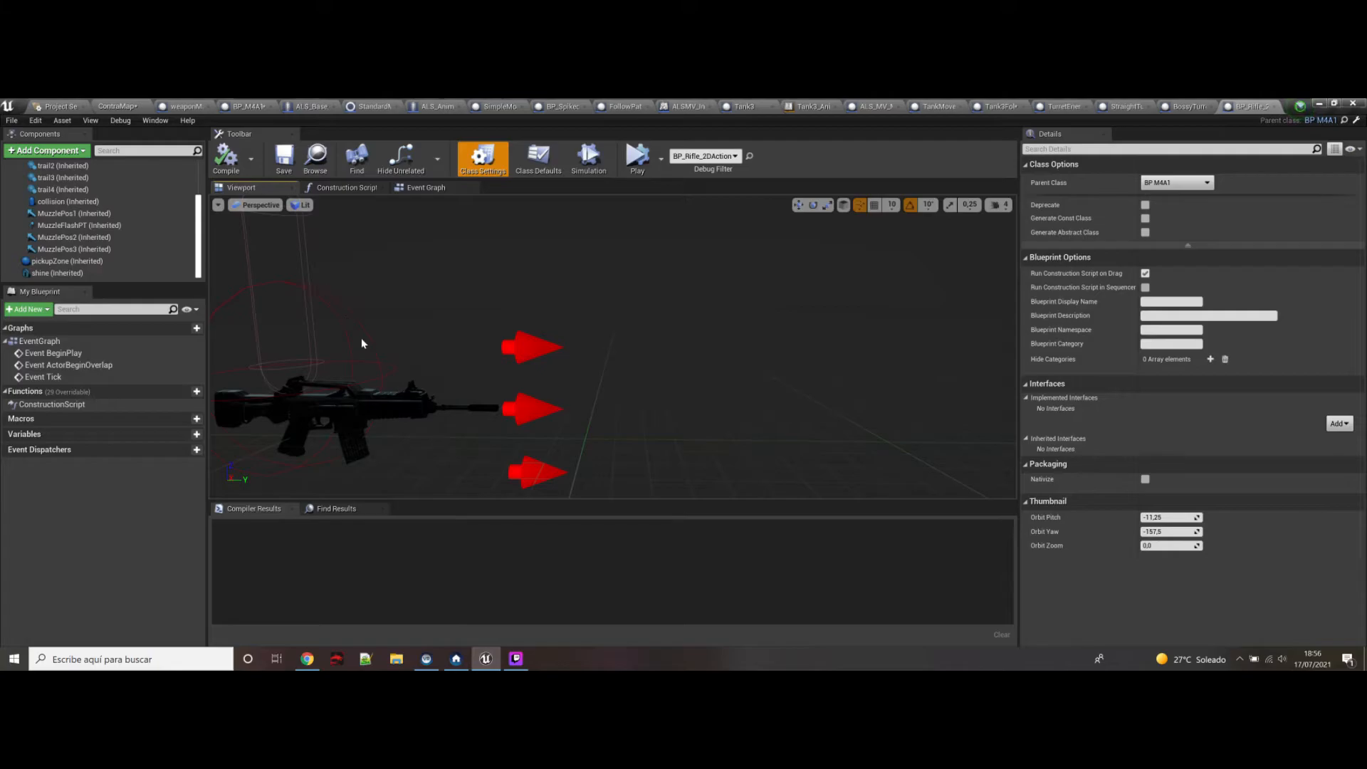
click(521, 408)
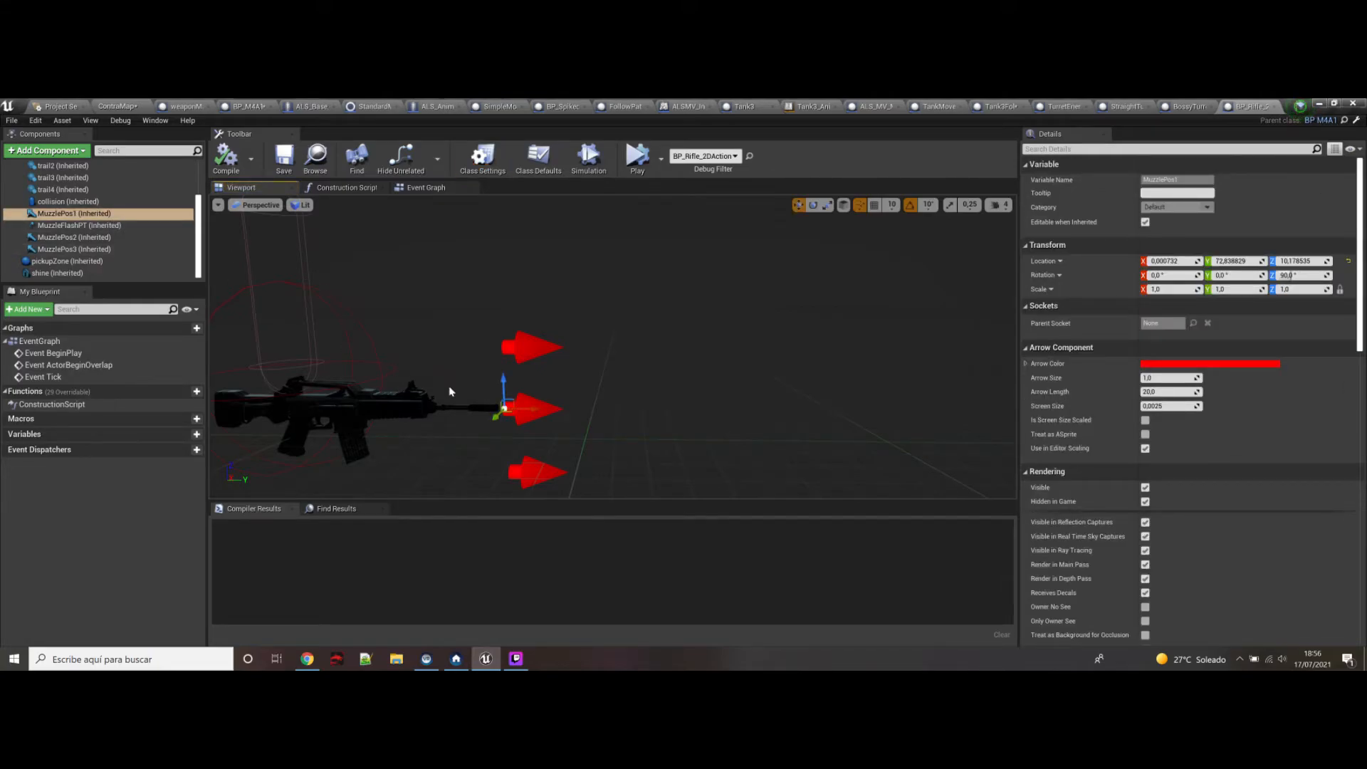
click(516, 347)
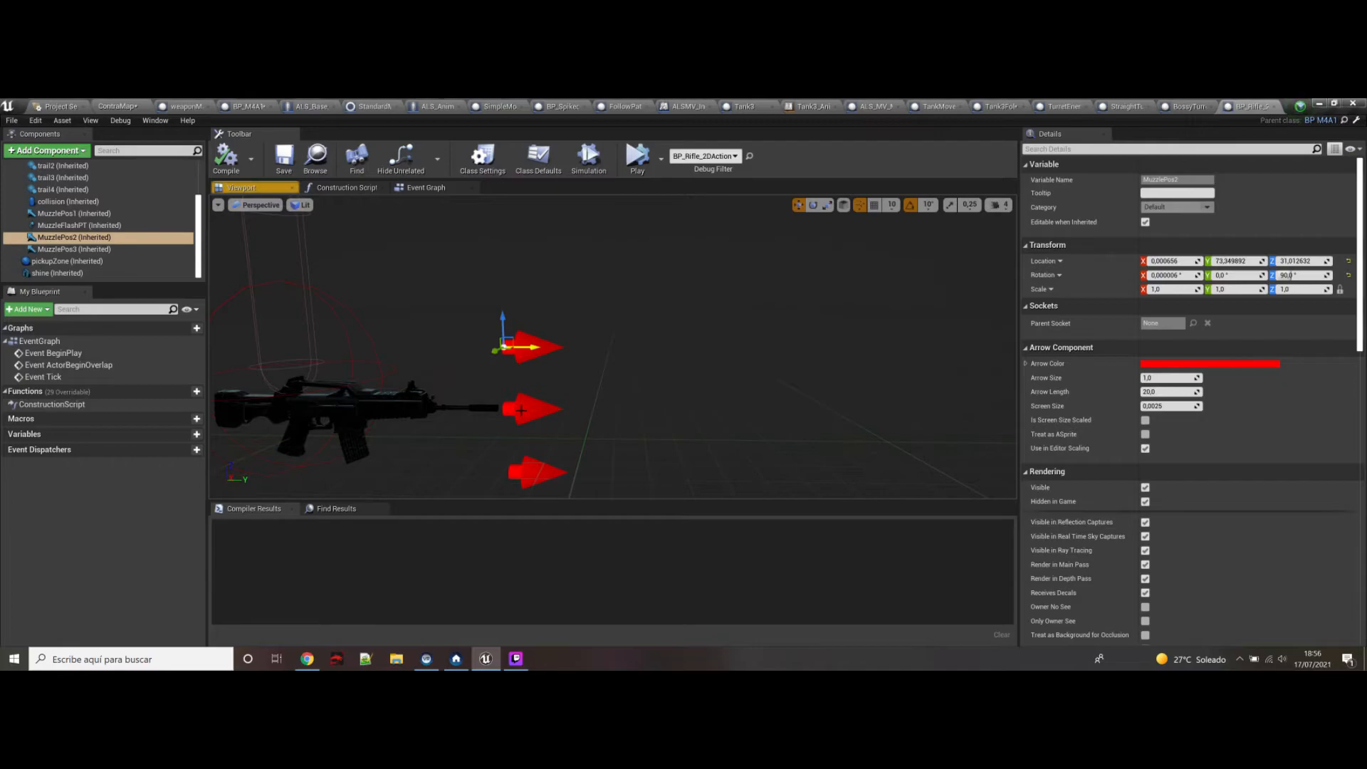
click(524, 470)
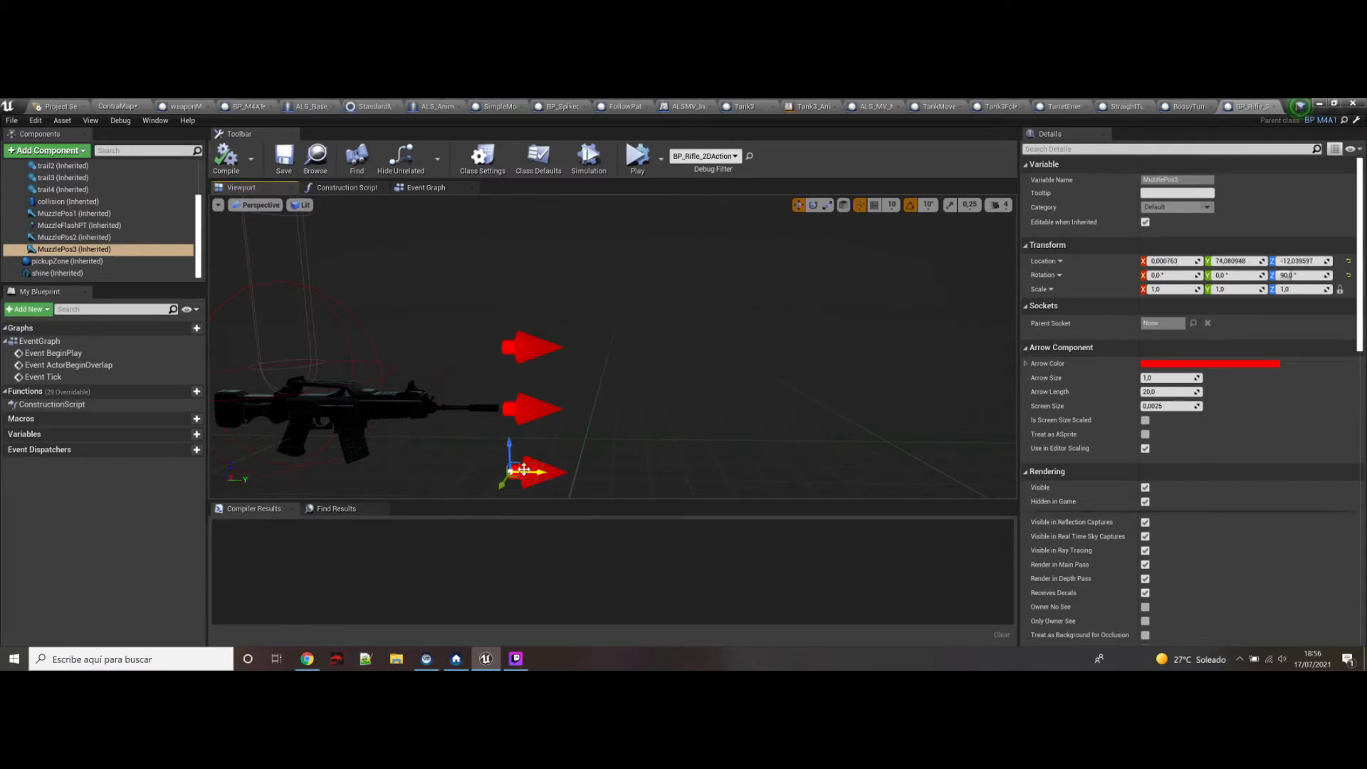
click(519, 349)
click(520, 405)
click(524, 465)
click(521, 405)
click(536, 349)
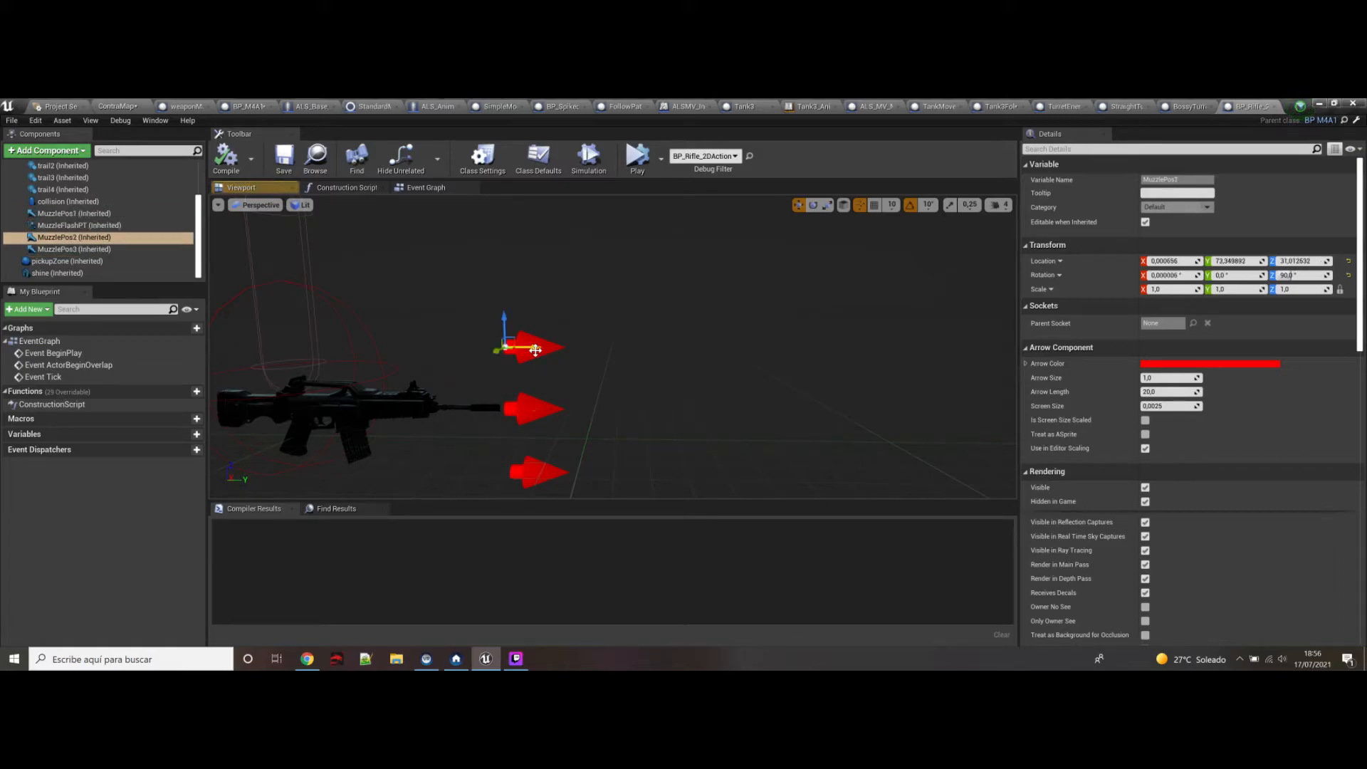
Step: From the level's weapons folder, open BP_Shotgun_2DAction in the full Blueprint editor
click(118, 106)
right_drag(626, 436, 776, 434)
scroll(211, 410, down, 5)
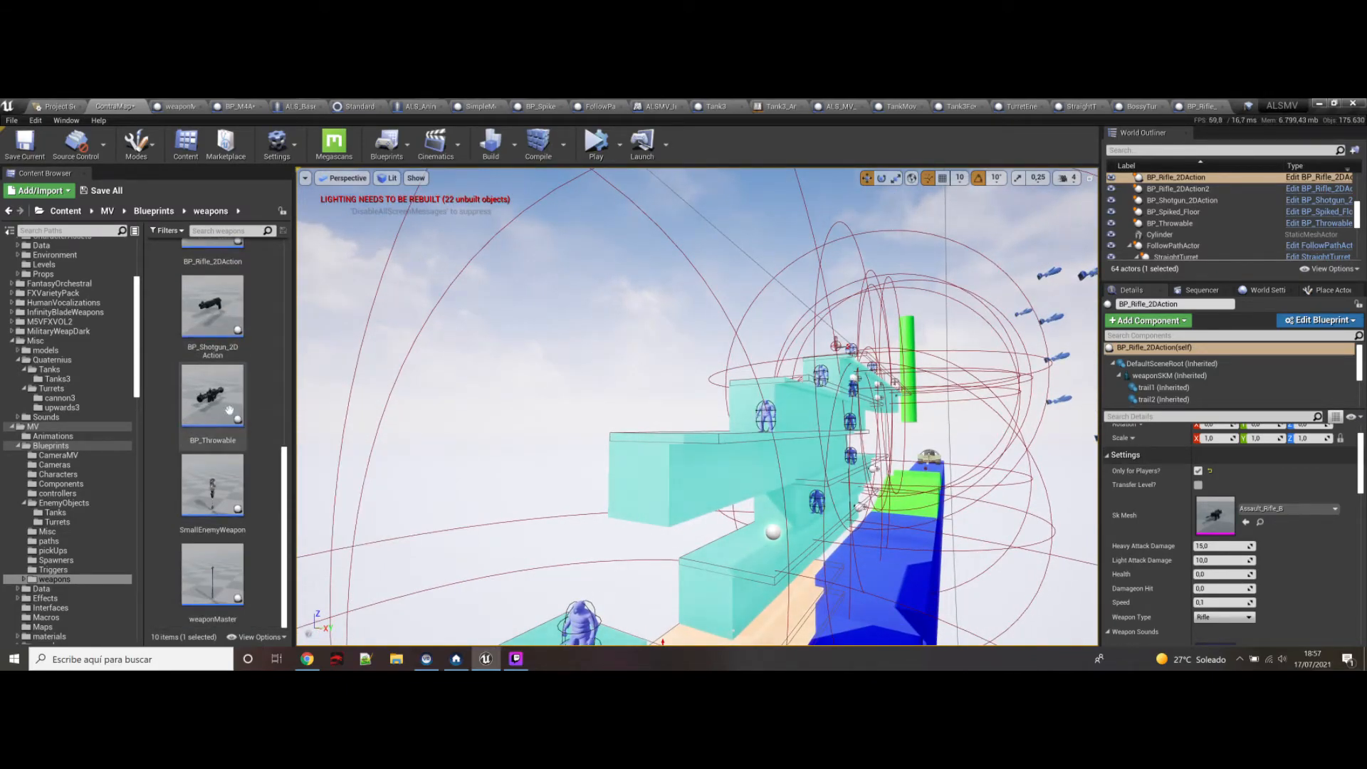
scroll(229, 410, up, 2)
click(224, 413)
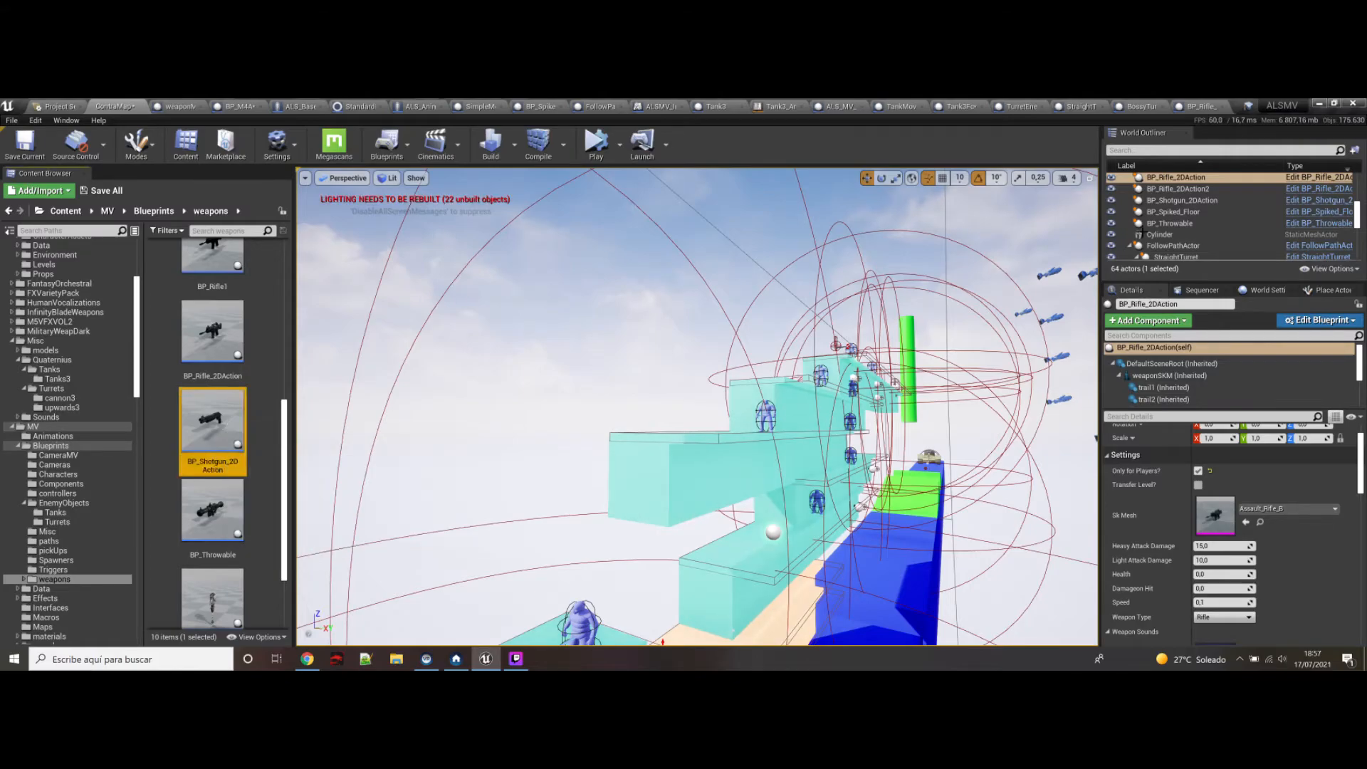
double_click(215, 399)
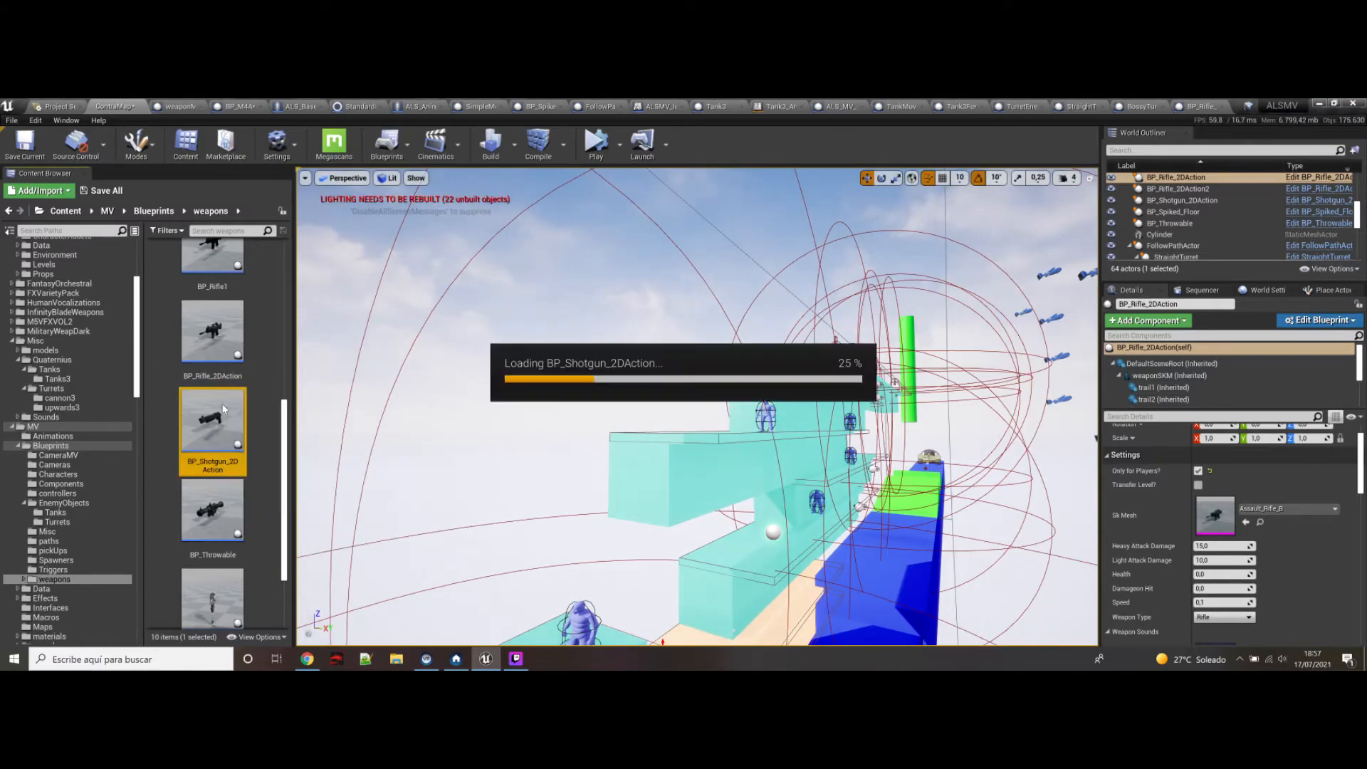
click(464, 190)
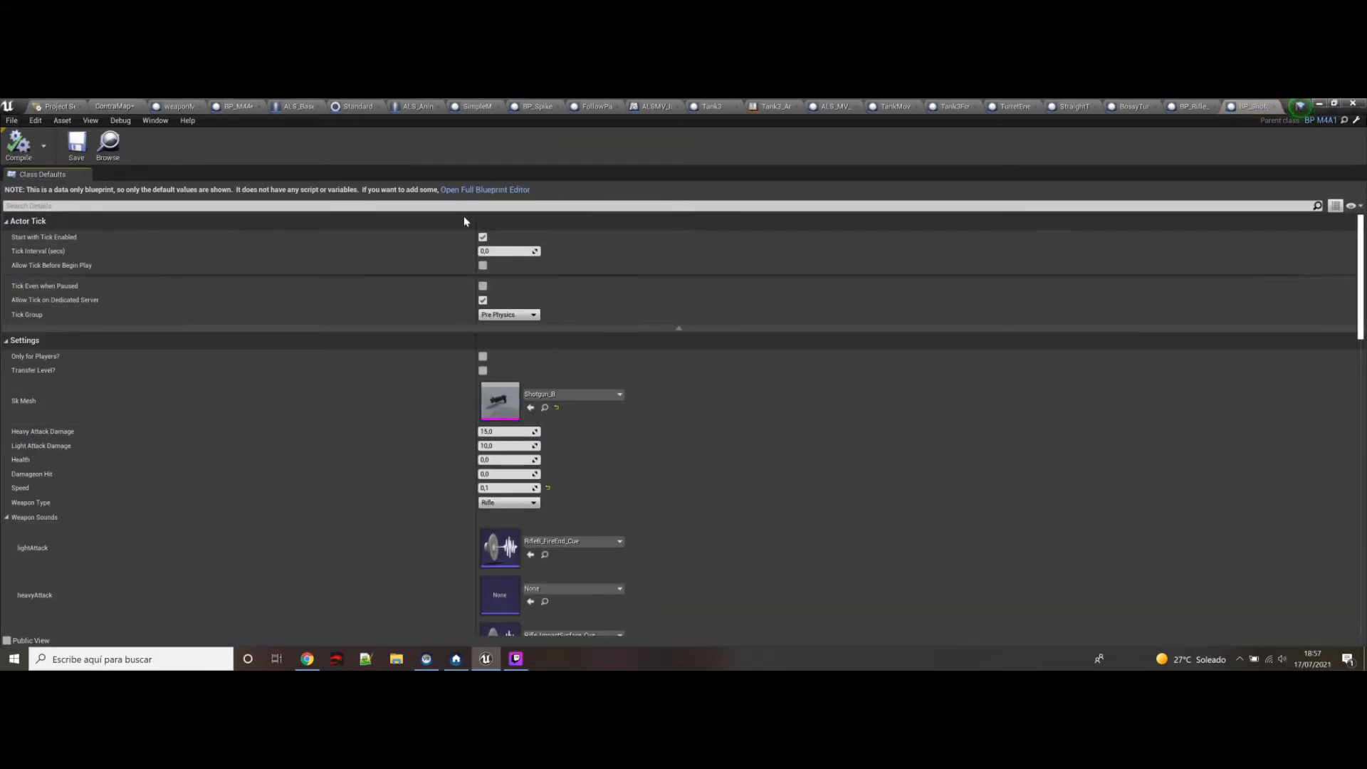
Step: Show BP_Shotgun_2DAction's 3D preview and inspect its angled MuzzlePos2 and MuzzlePos3 arrows
click(242, 187)
drag(479, 296, 412, 271)
right_drag(612, 349, 615, 385)
key(w)
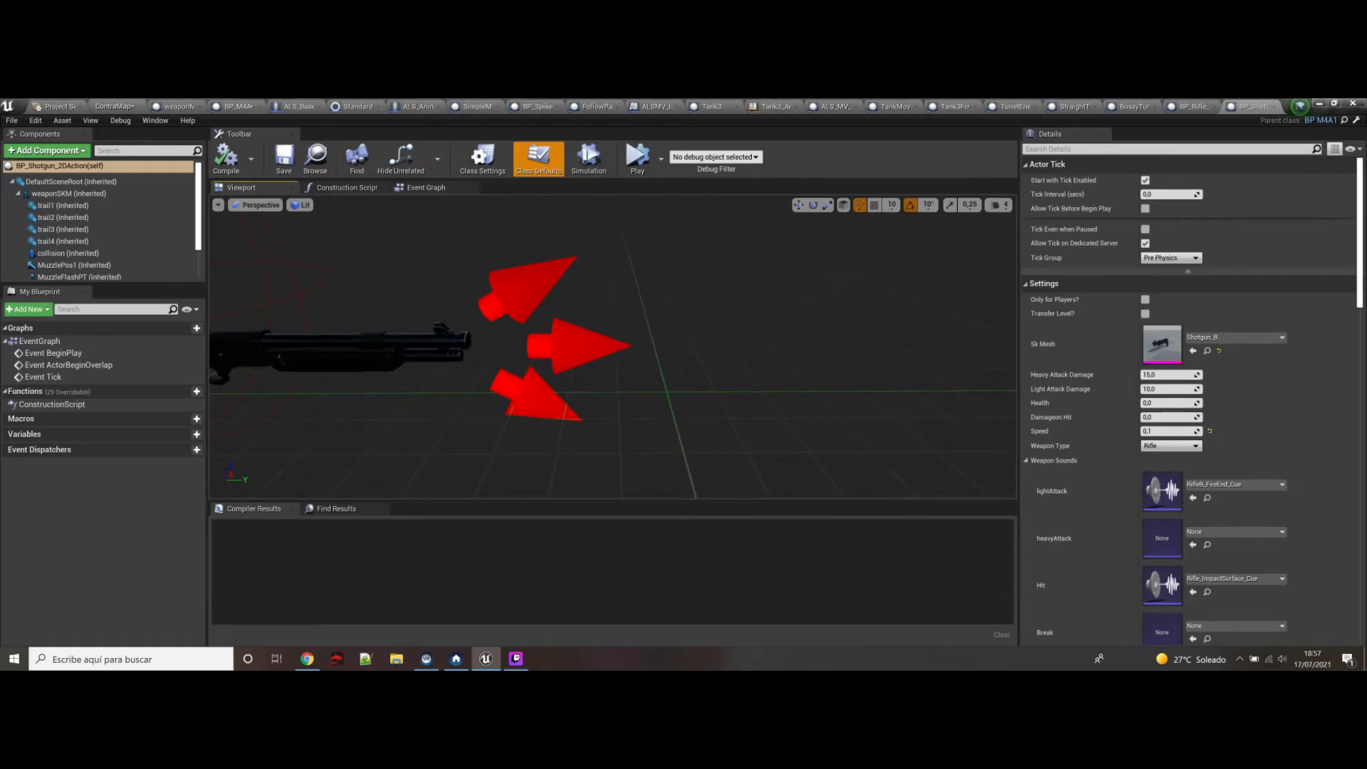
click(526, 255)
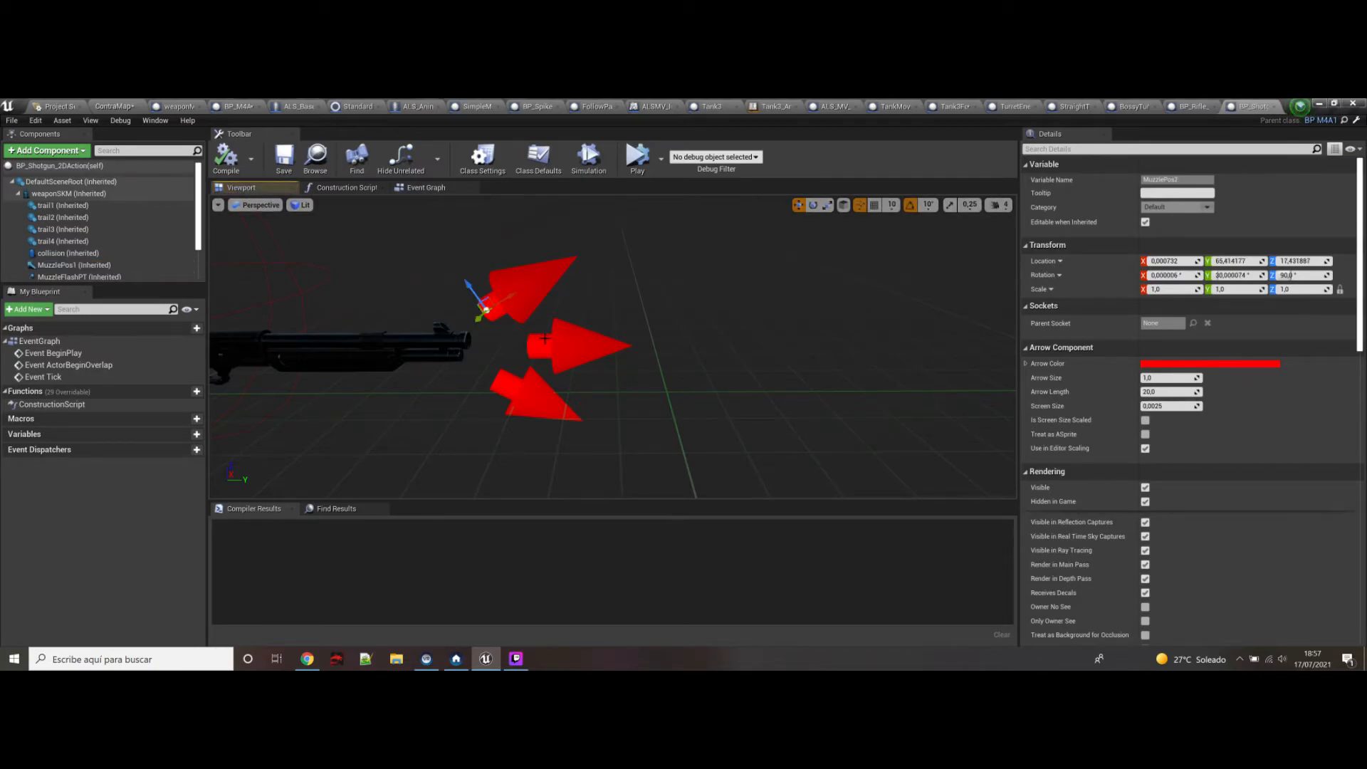
scroll(517, 351, down, 5)
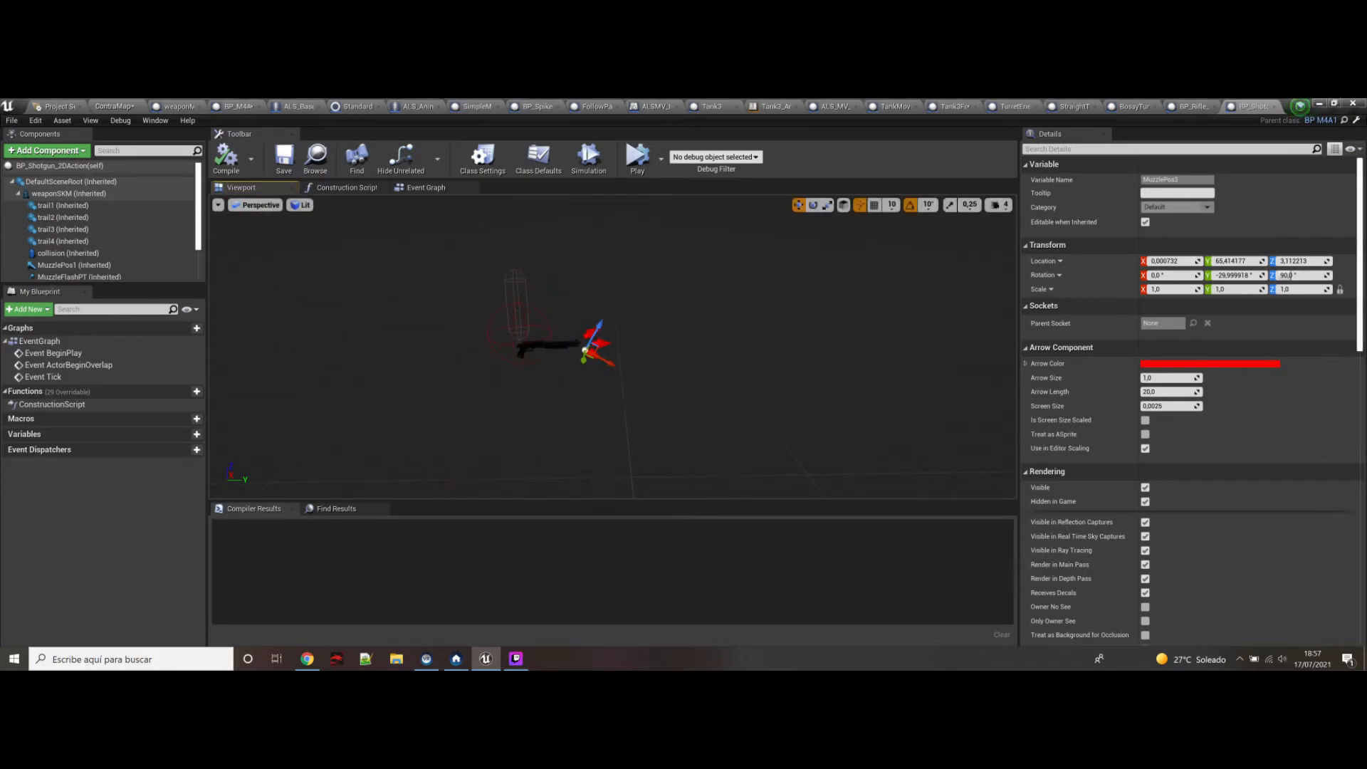
Step: Play the level in the selected viewport, move the character to the throwable weapon on the lower platform, and stop the session
click(114, 106)
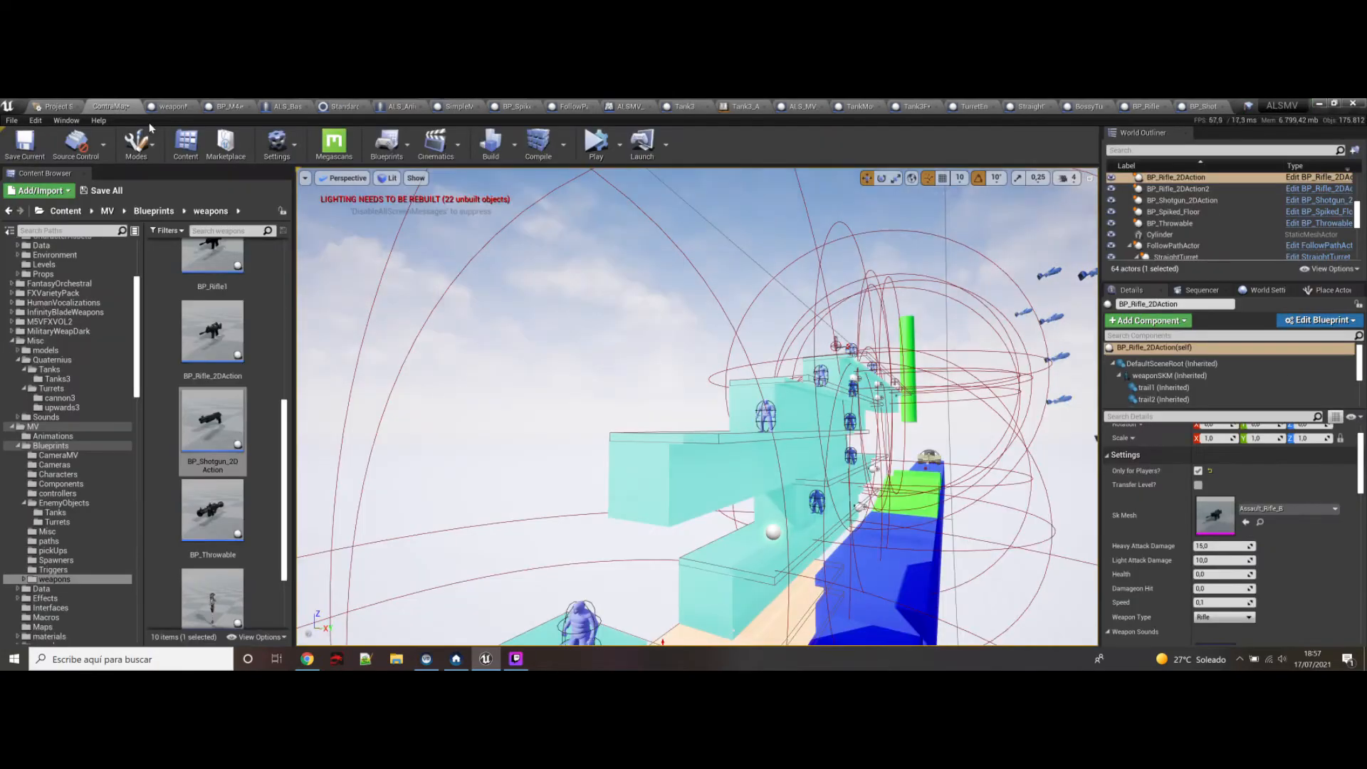
right_drag(521, 446, 431, 495)
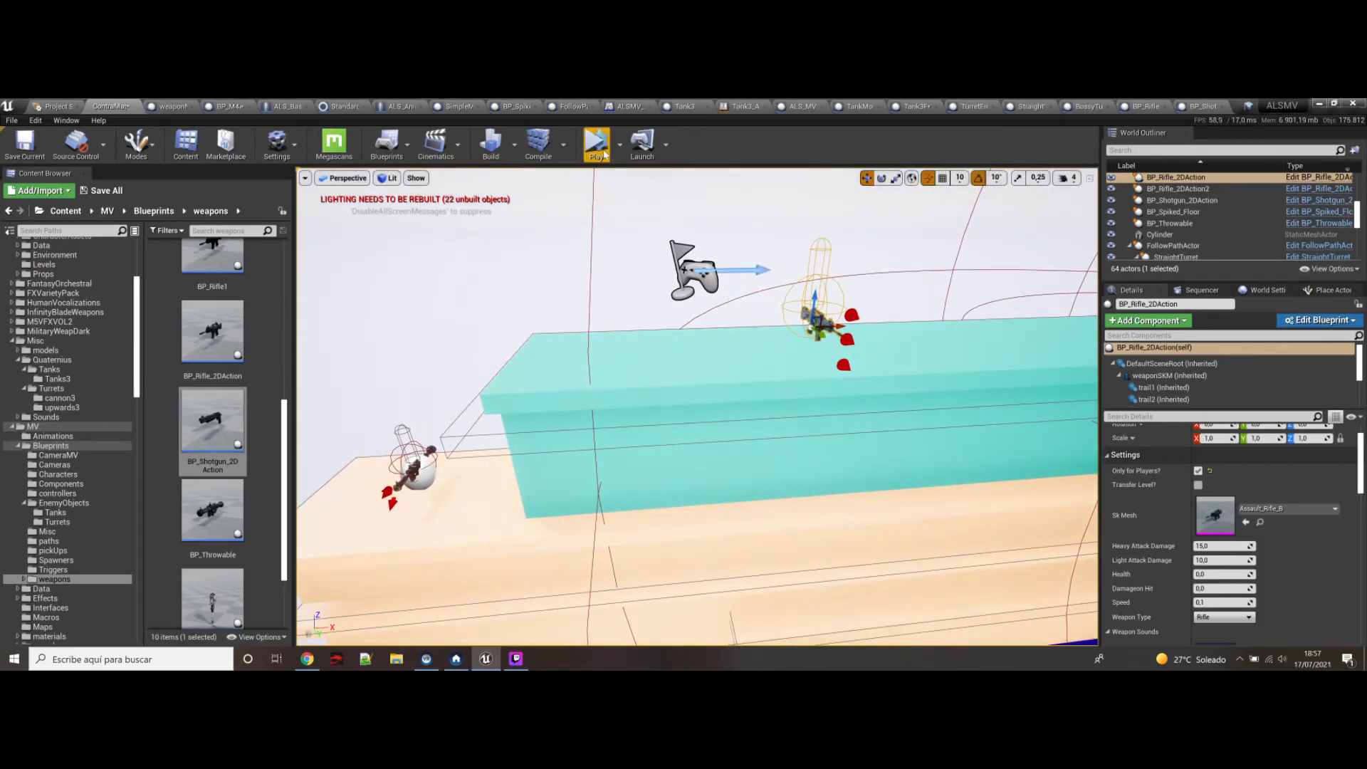
click(620, 146)
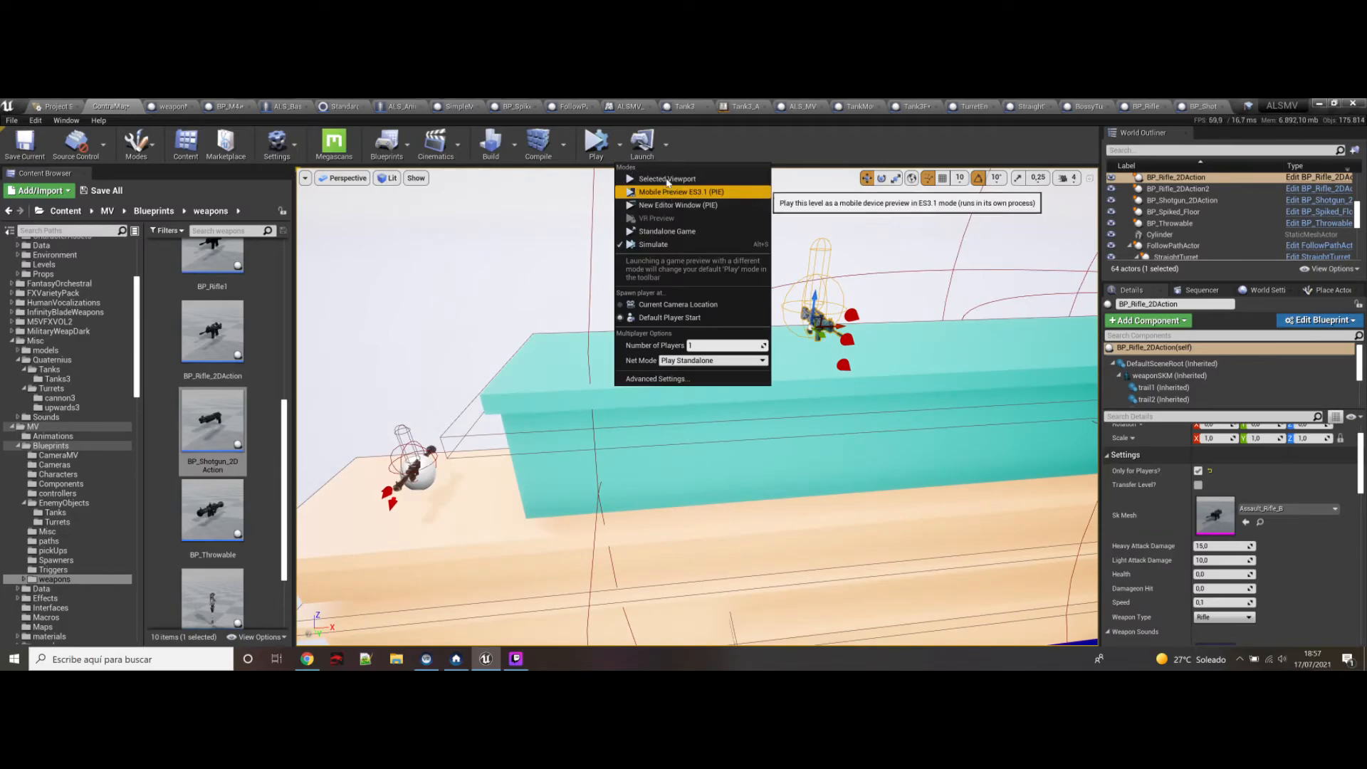
click(667, 179)
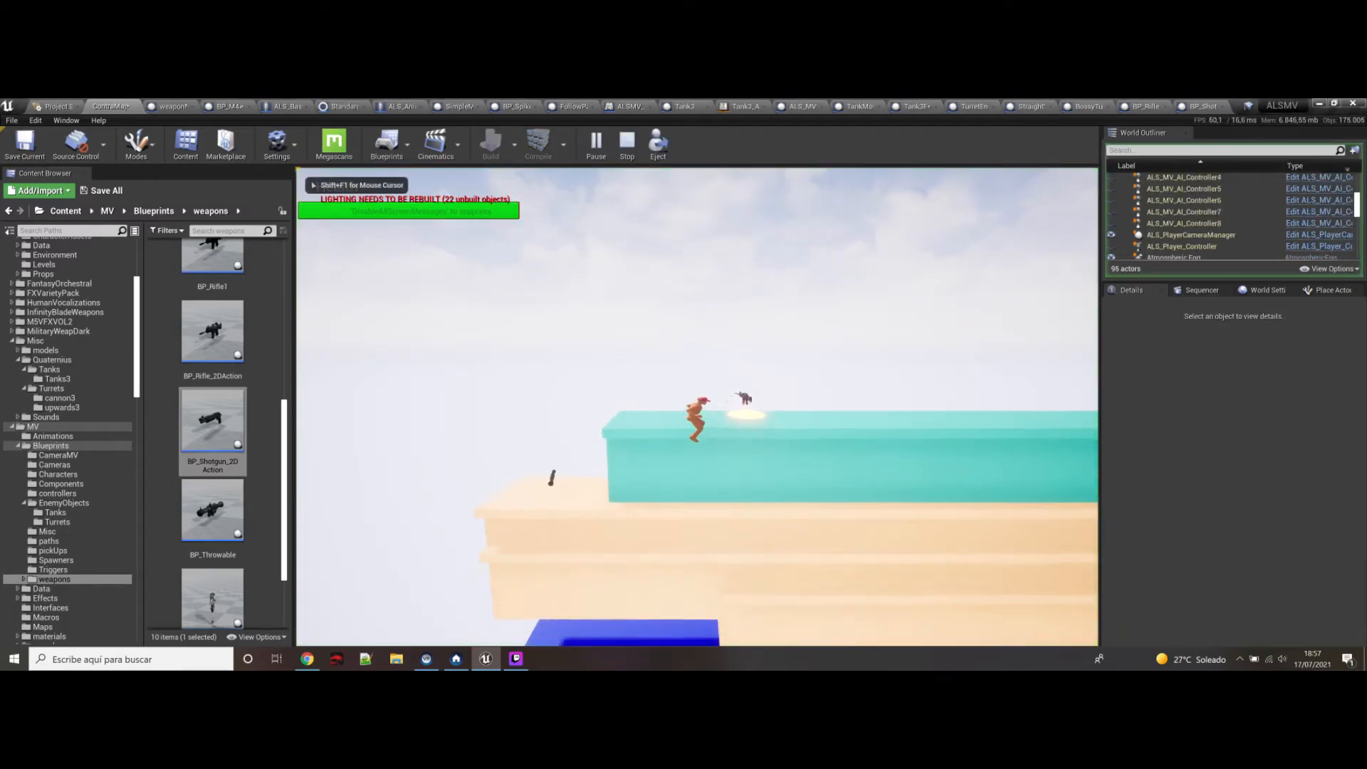
key(a)
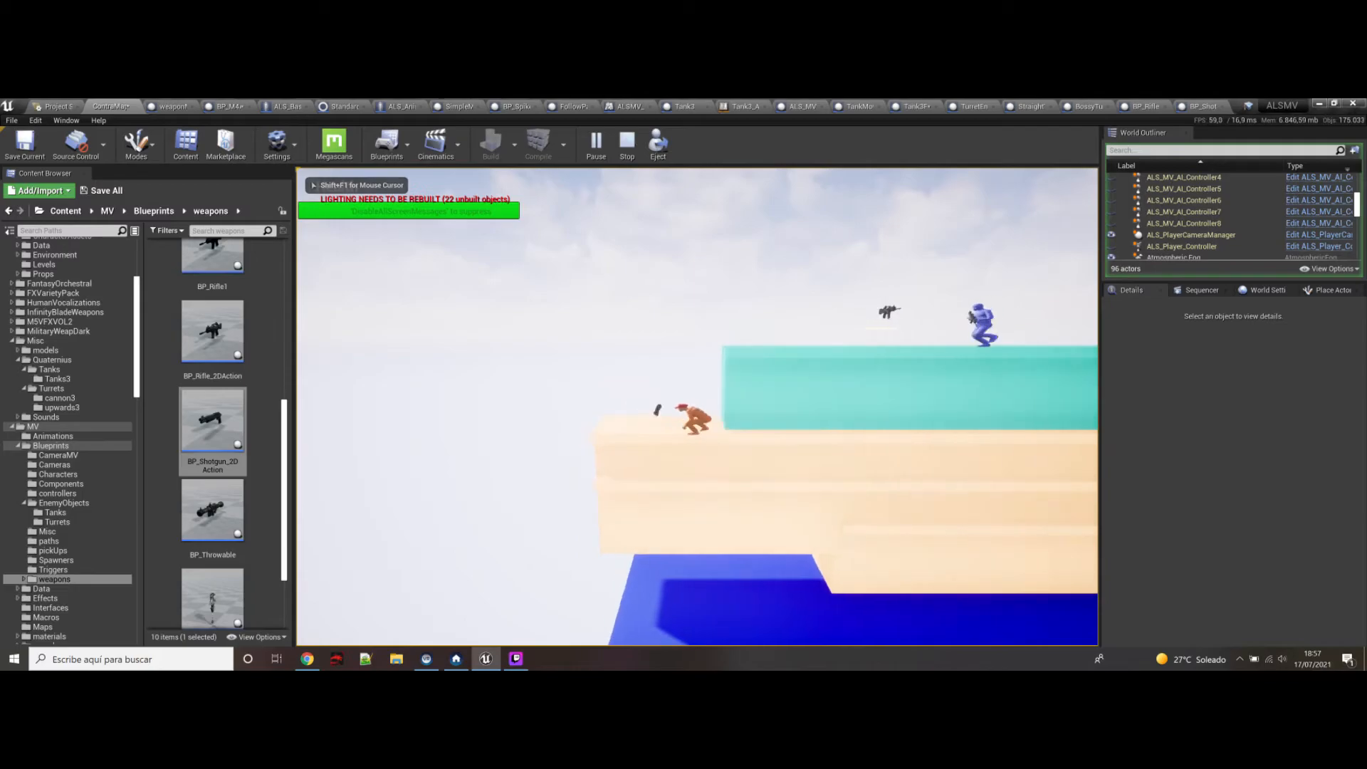
key(d)
key(a)
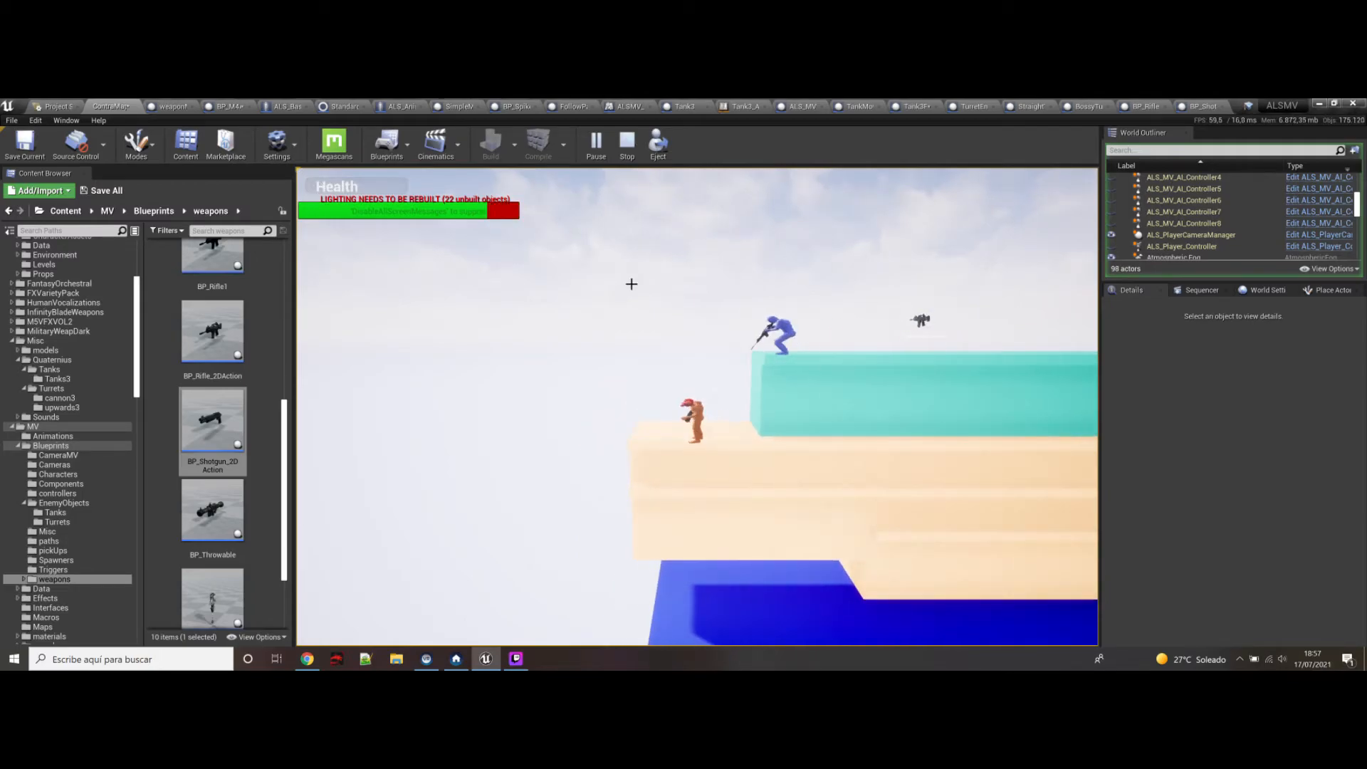
key(Escape)
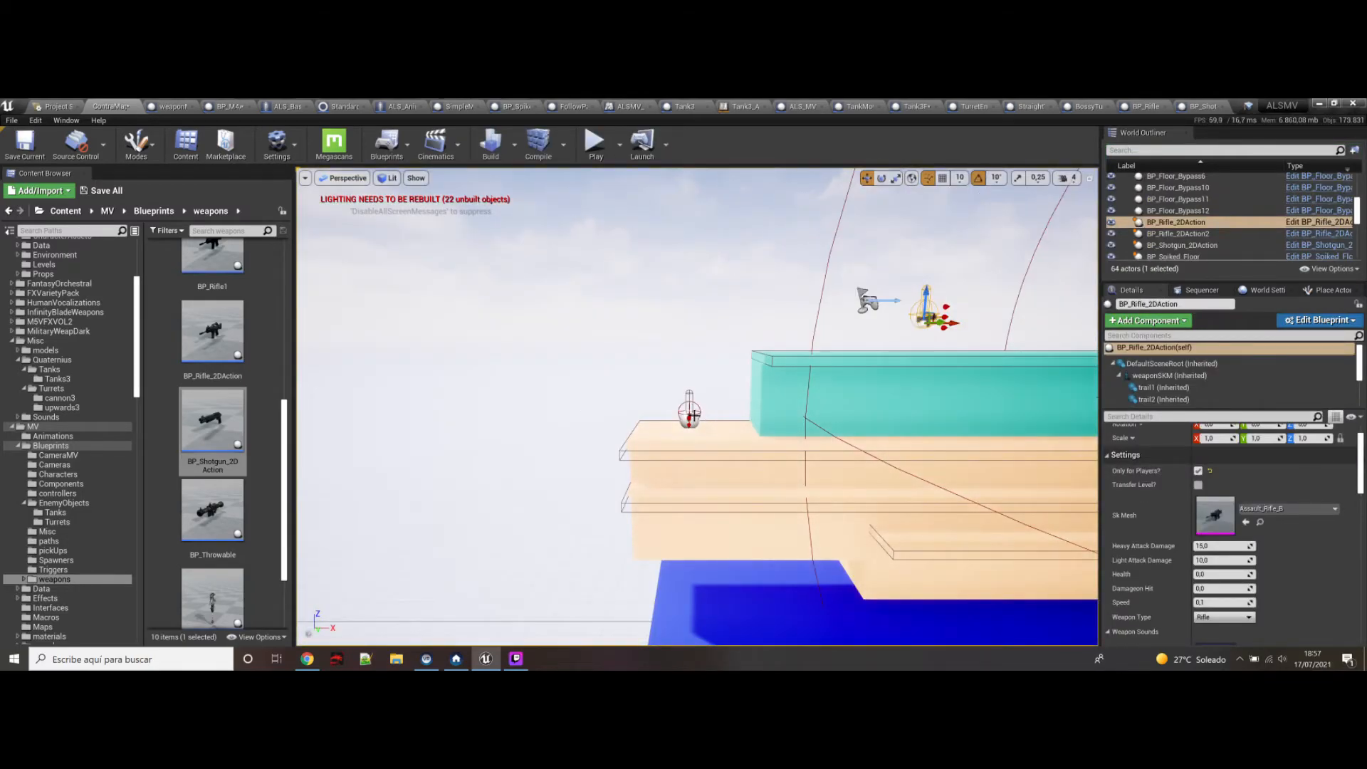
Step: Select the BP_Throwable actor on the lower platform and set its Y location to -970
scroll(1199, 482, up, 2)
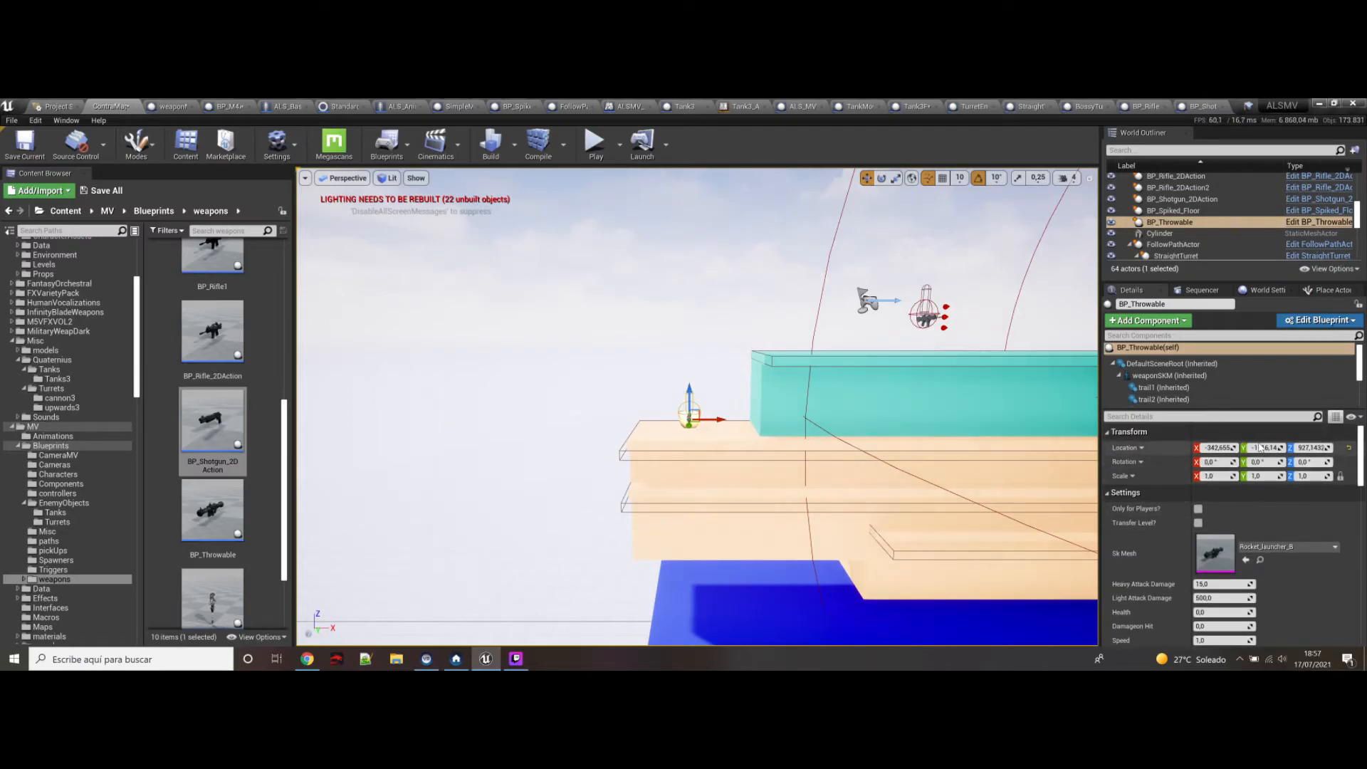
click(1260, 447)
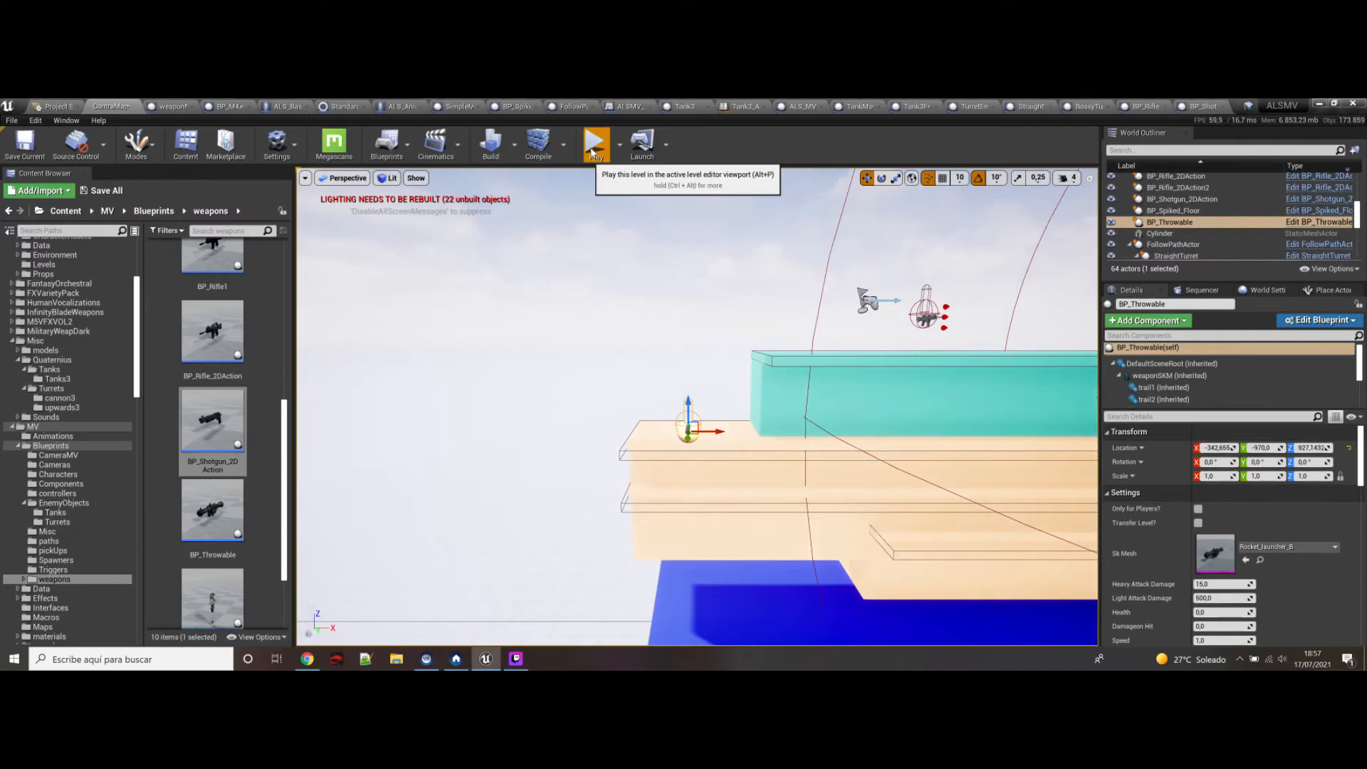
Step: Play the level, collect the throwable weapon on the lower platform, and test-fire it along that platform
click(596, 146)
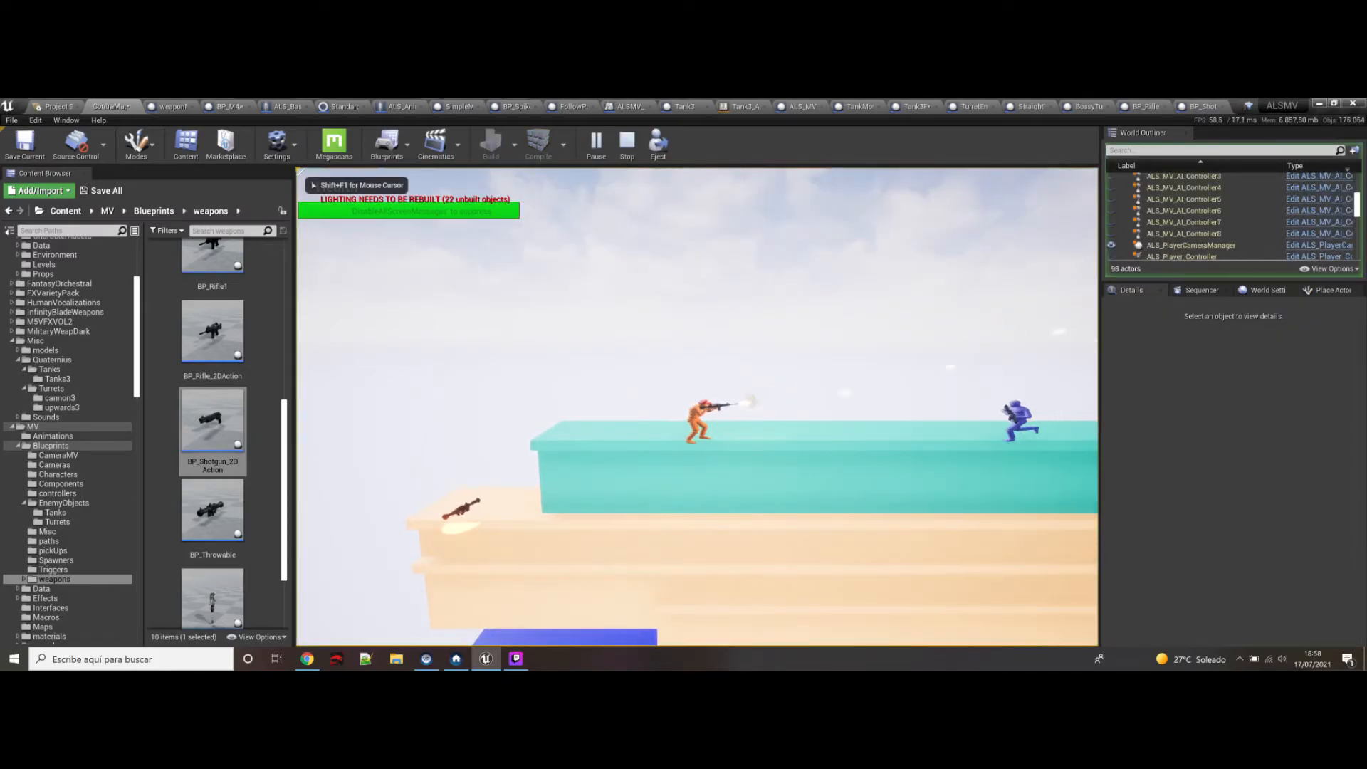
key(a)
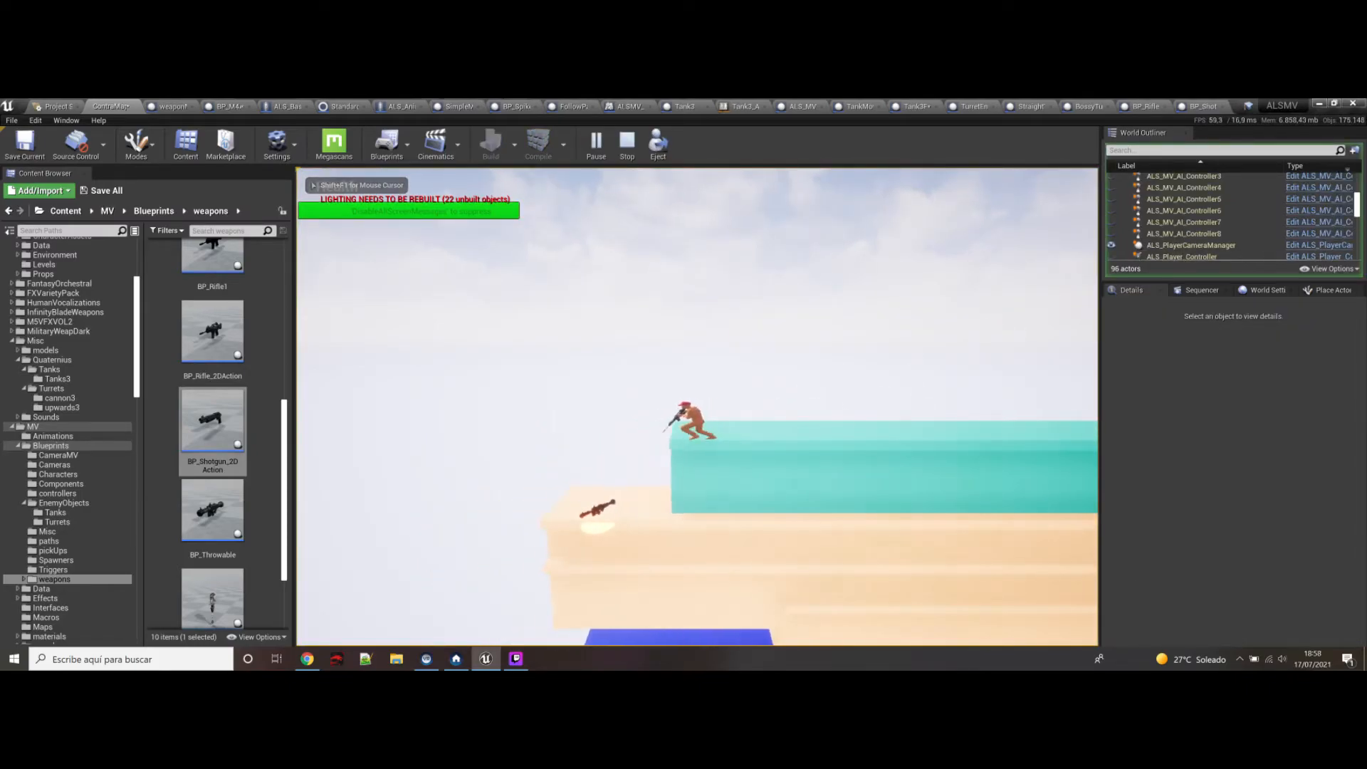
key(d)
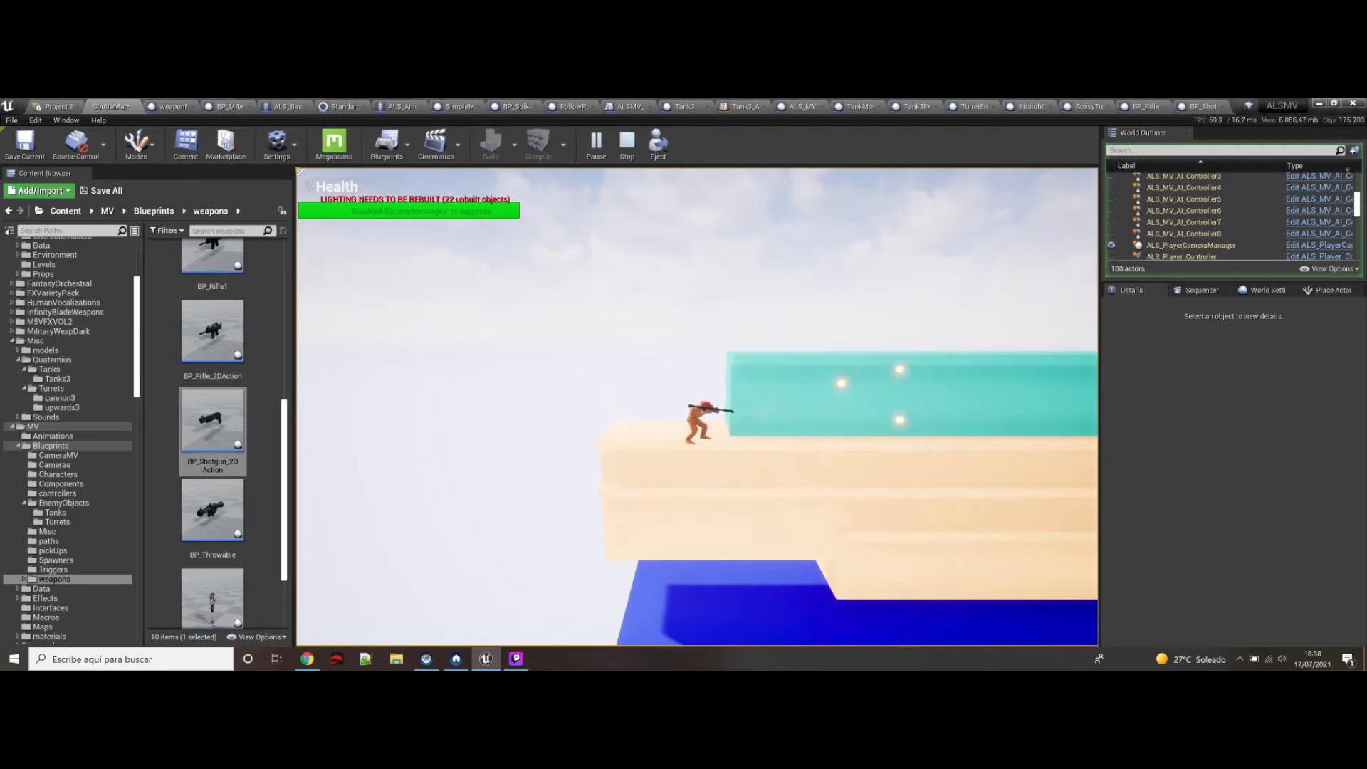
key(a)
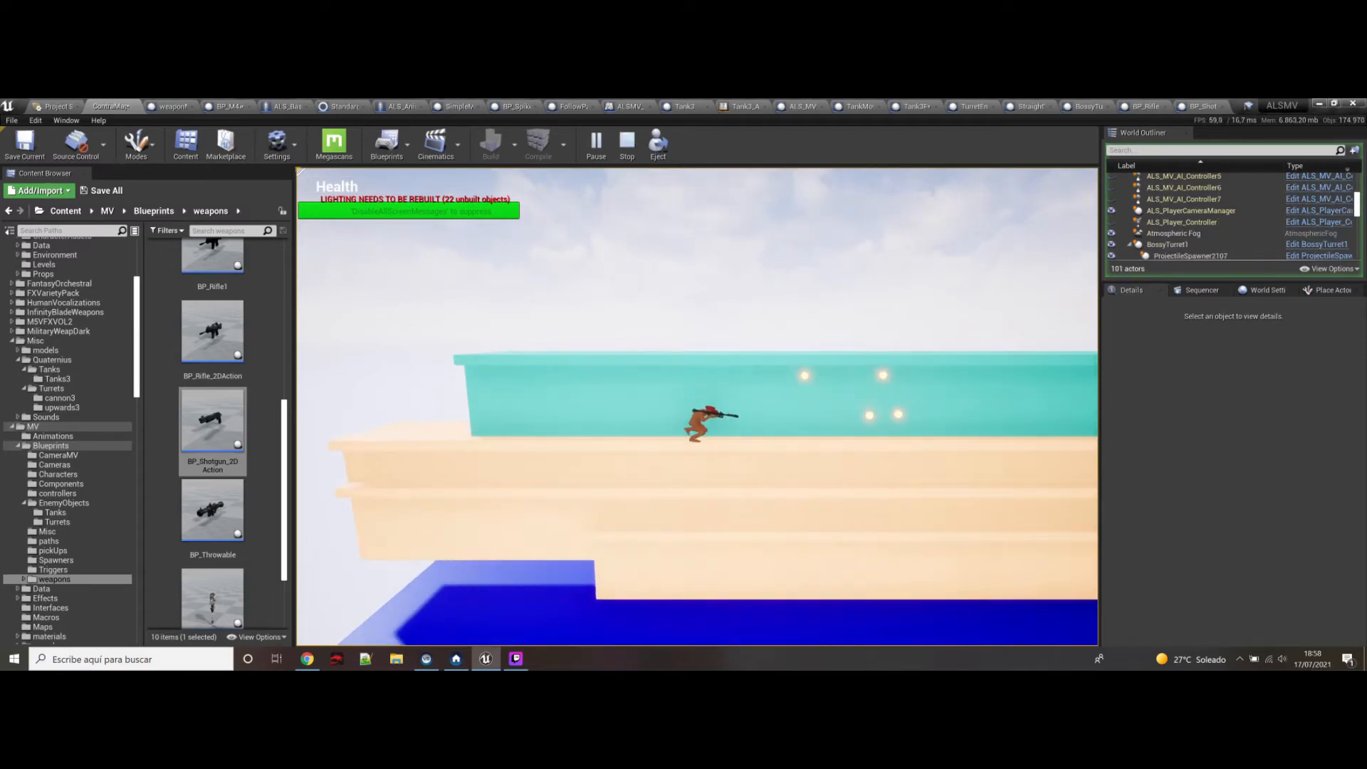
key(d)
key(a)
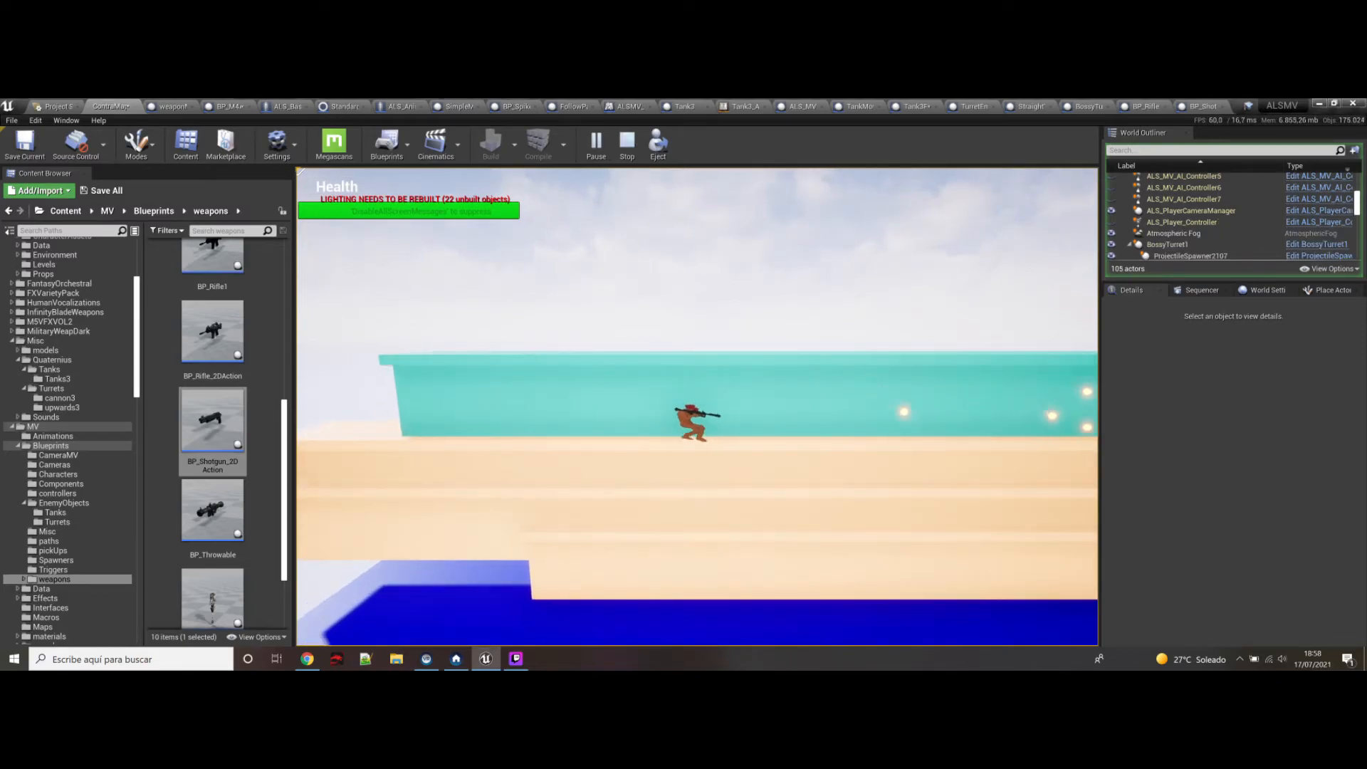
key(a)
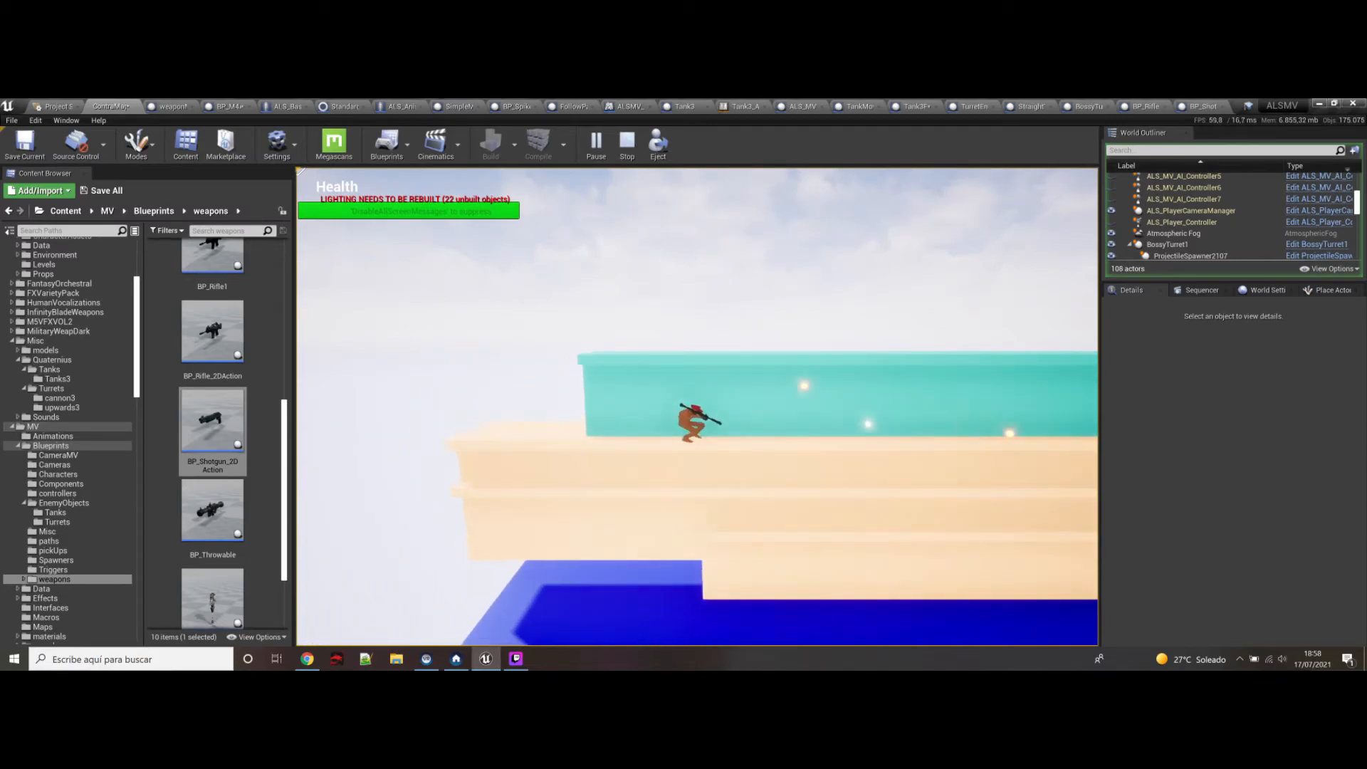
Step: Jump around the platform's edge with the throwable weapon, drop to the blue block below, and stop the play session
key(space)
key(d)
key(a)
key(space)
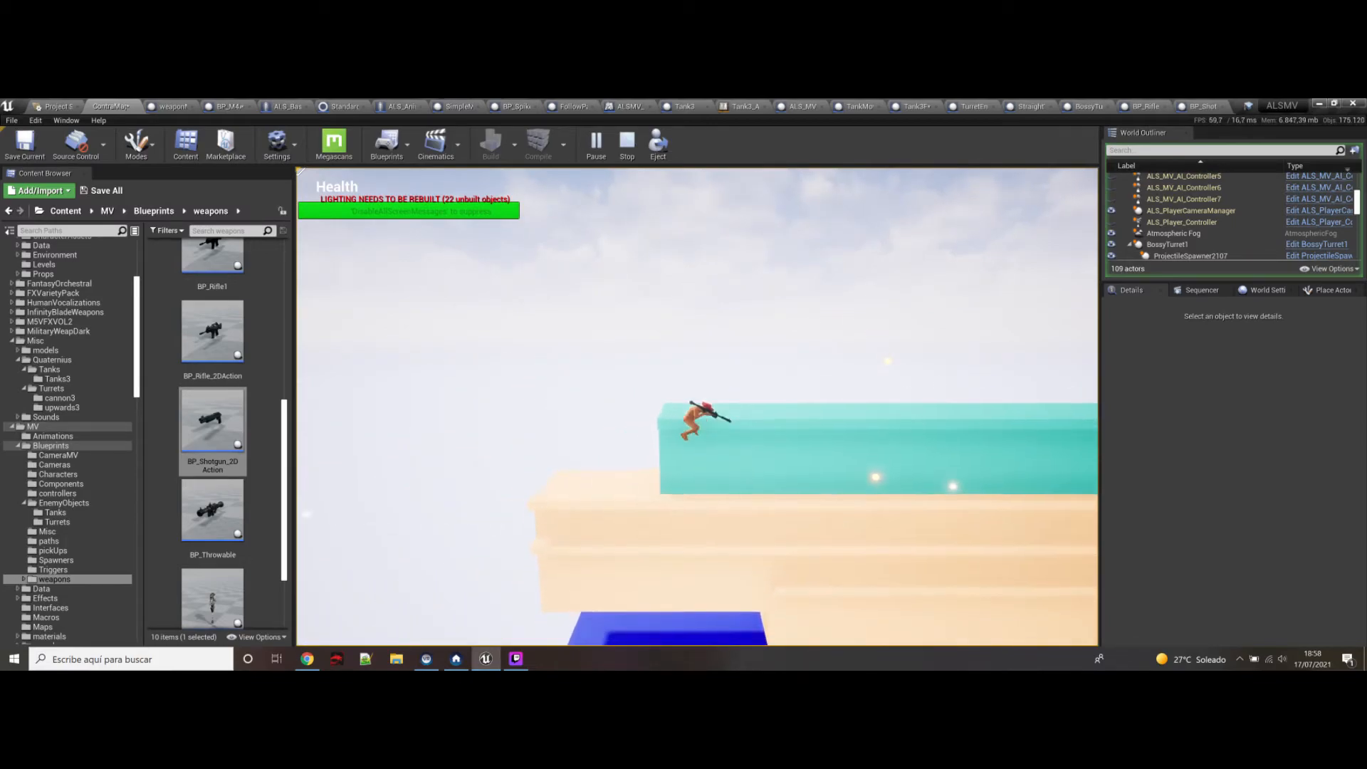
key(a)
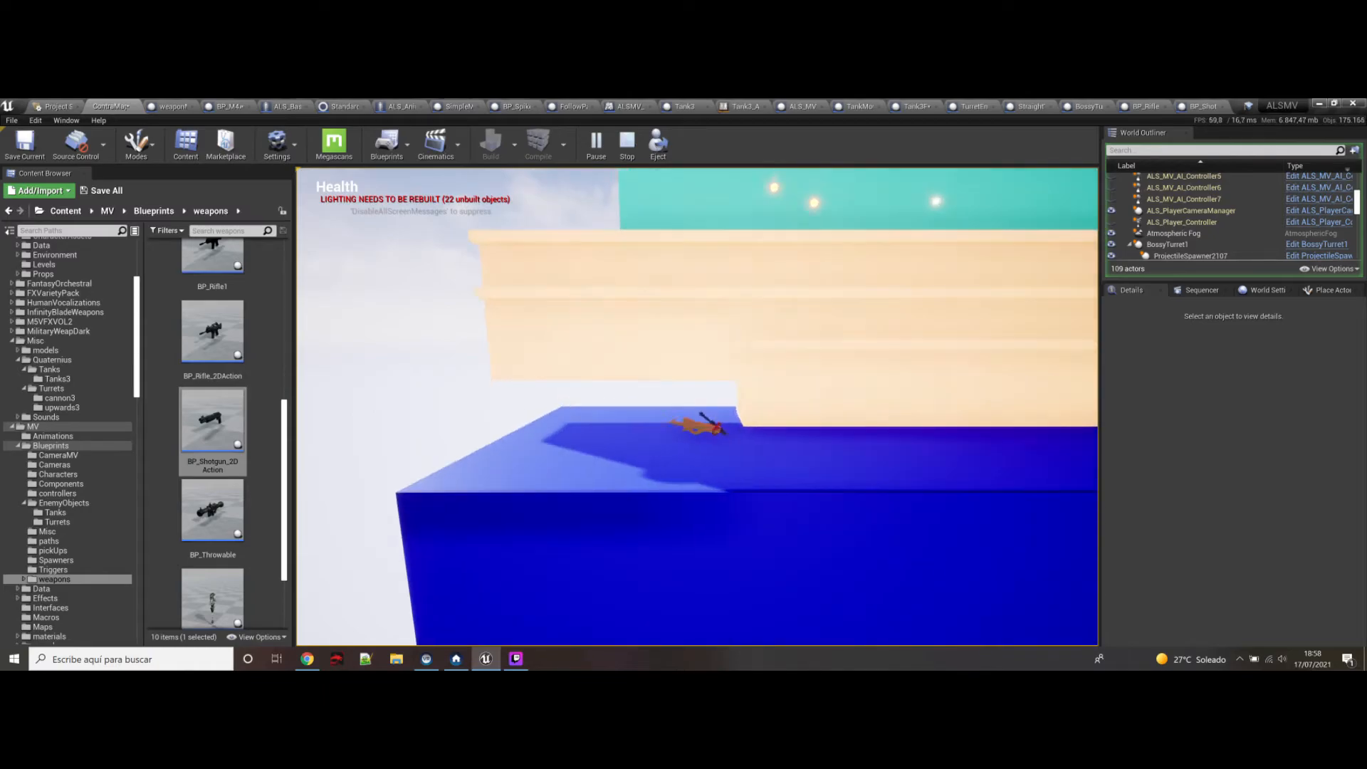
key(Escape)
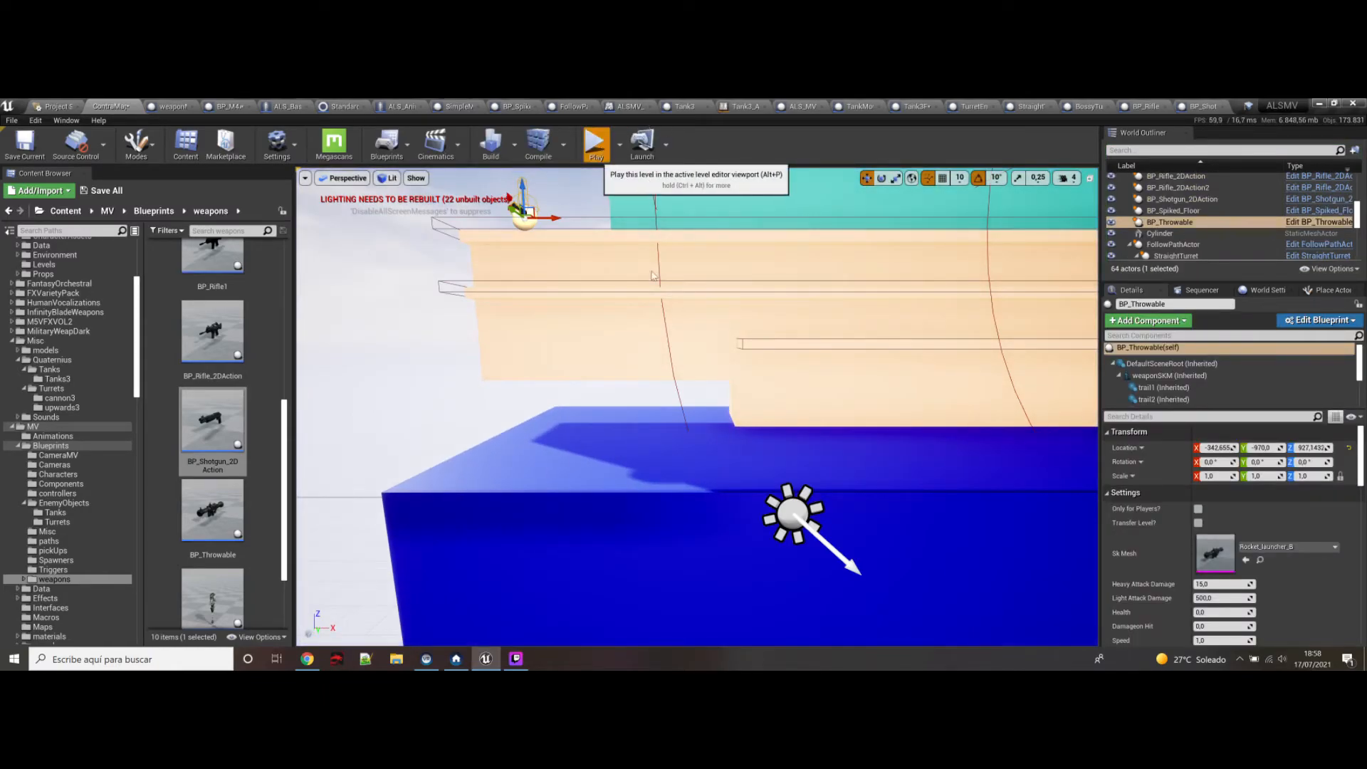
Step: Replay the level, pick up the throwable weapon again, and advance along the lower platform firing toward the turret
click(708, 373)
key(d)
key(a)
click(708, 373)
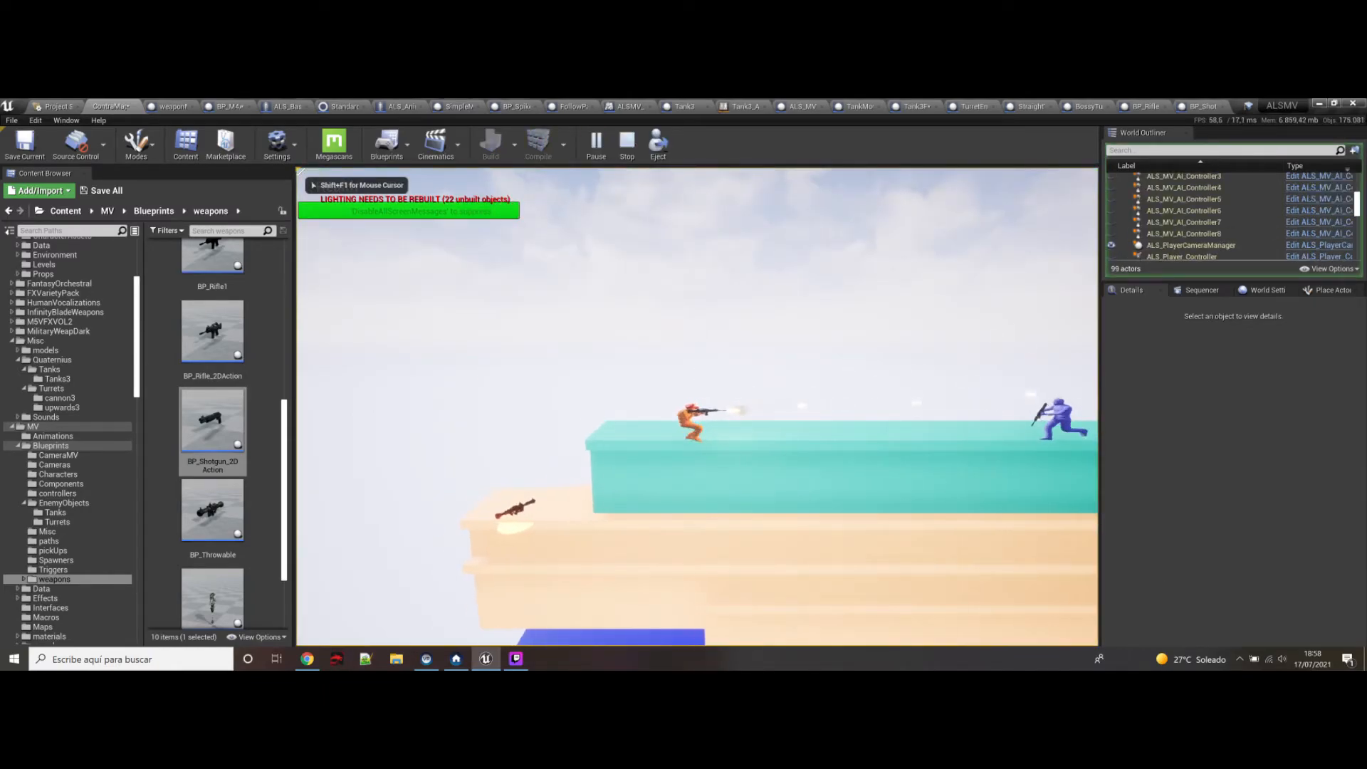
key(a)
key(d)
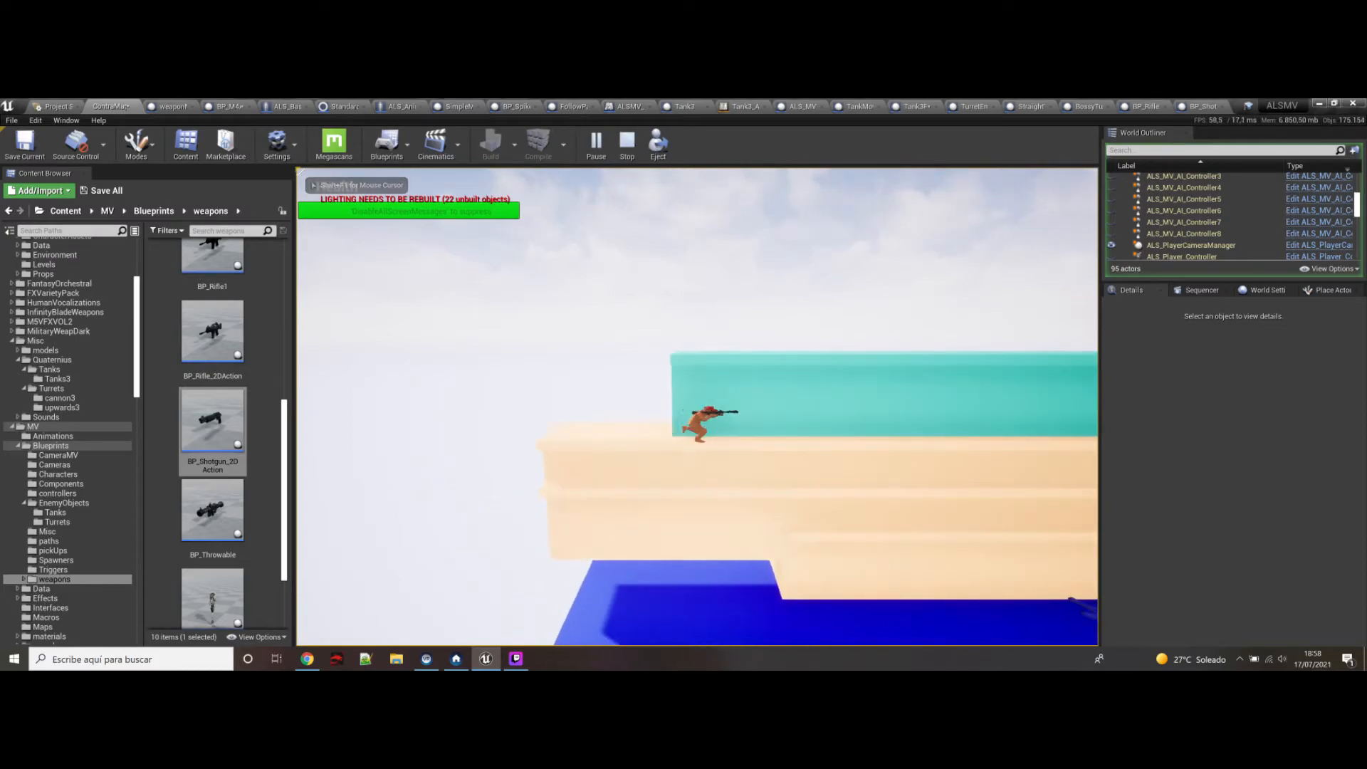
click(698, 406)
key(d)
click(697, 406)
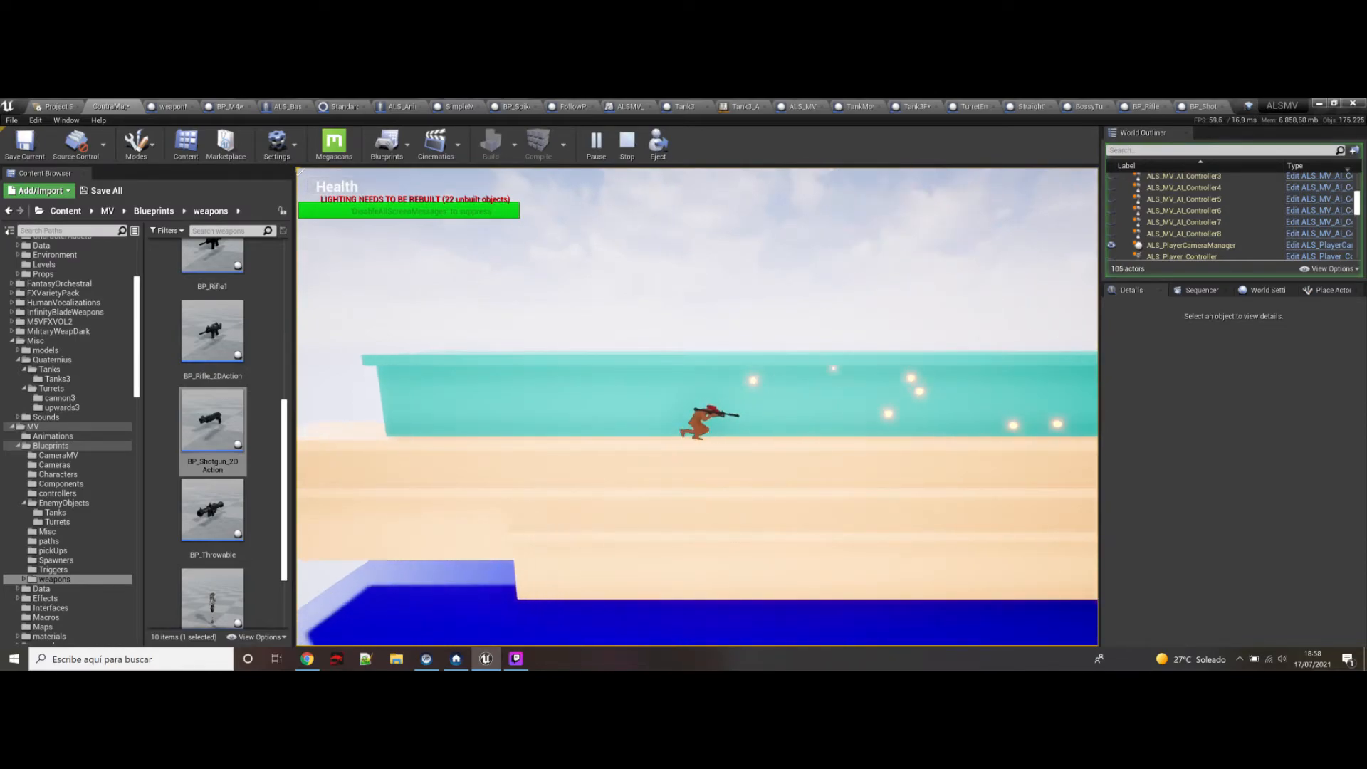
click(697, 406)
click(698, 407)
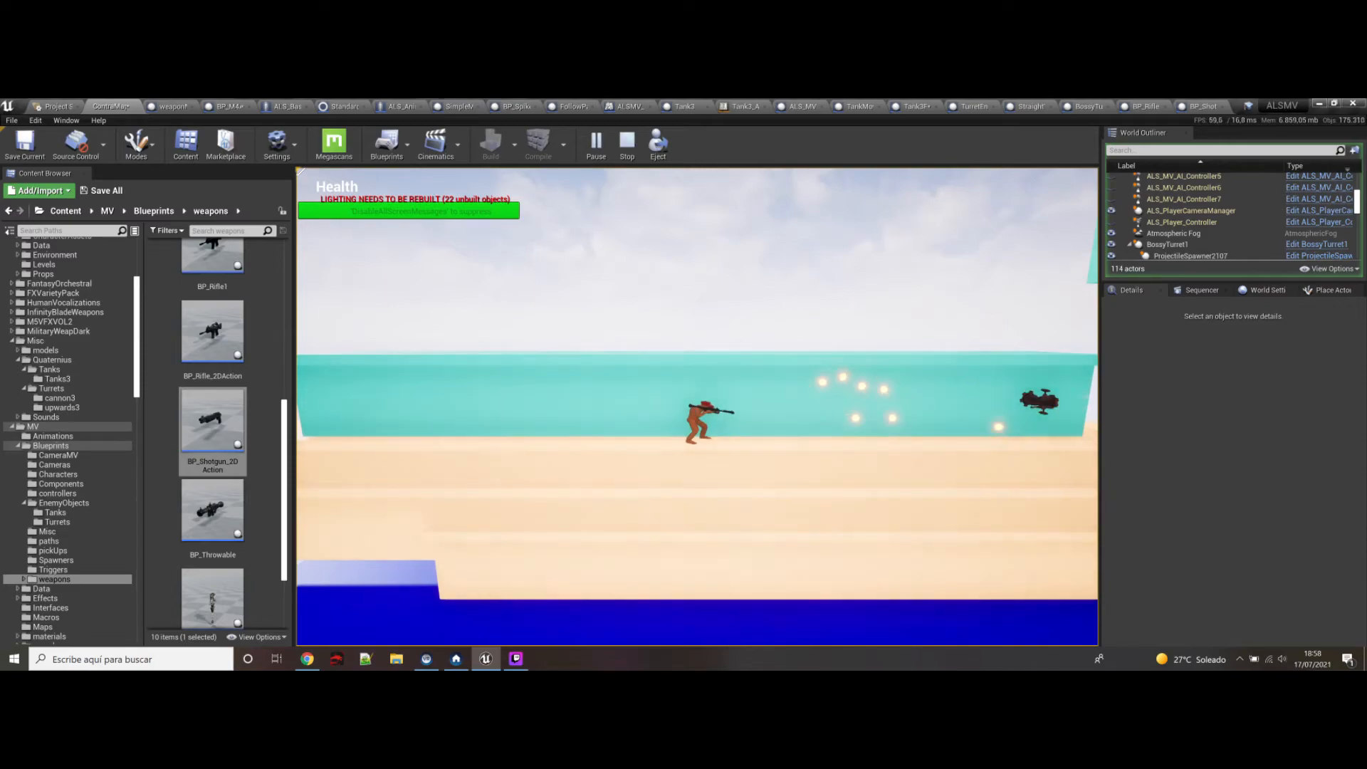
Step: Jump onto the teal platform and test the weapon's bouncing projectiles from above the turret
key(space)
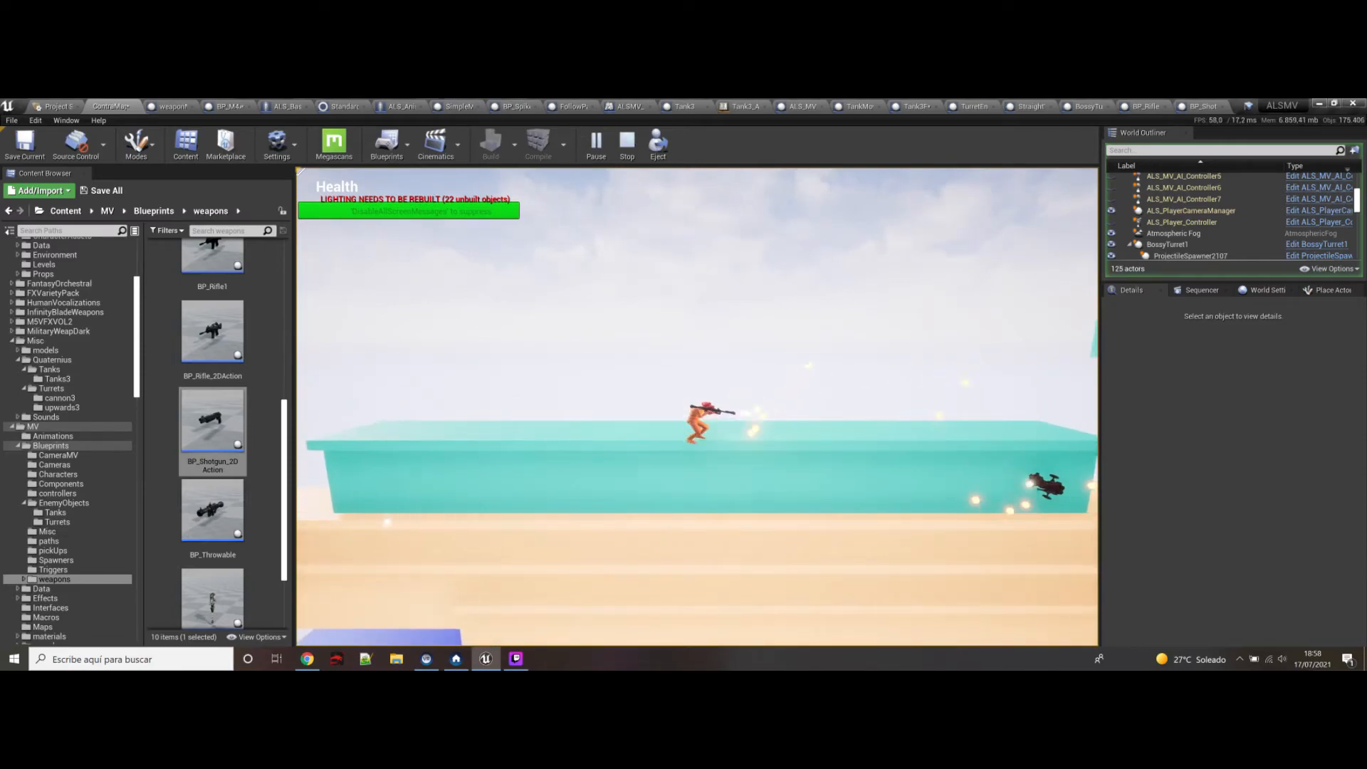
key(d)
key(space)
key(a)
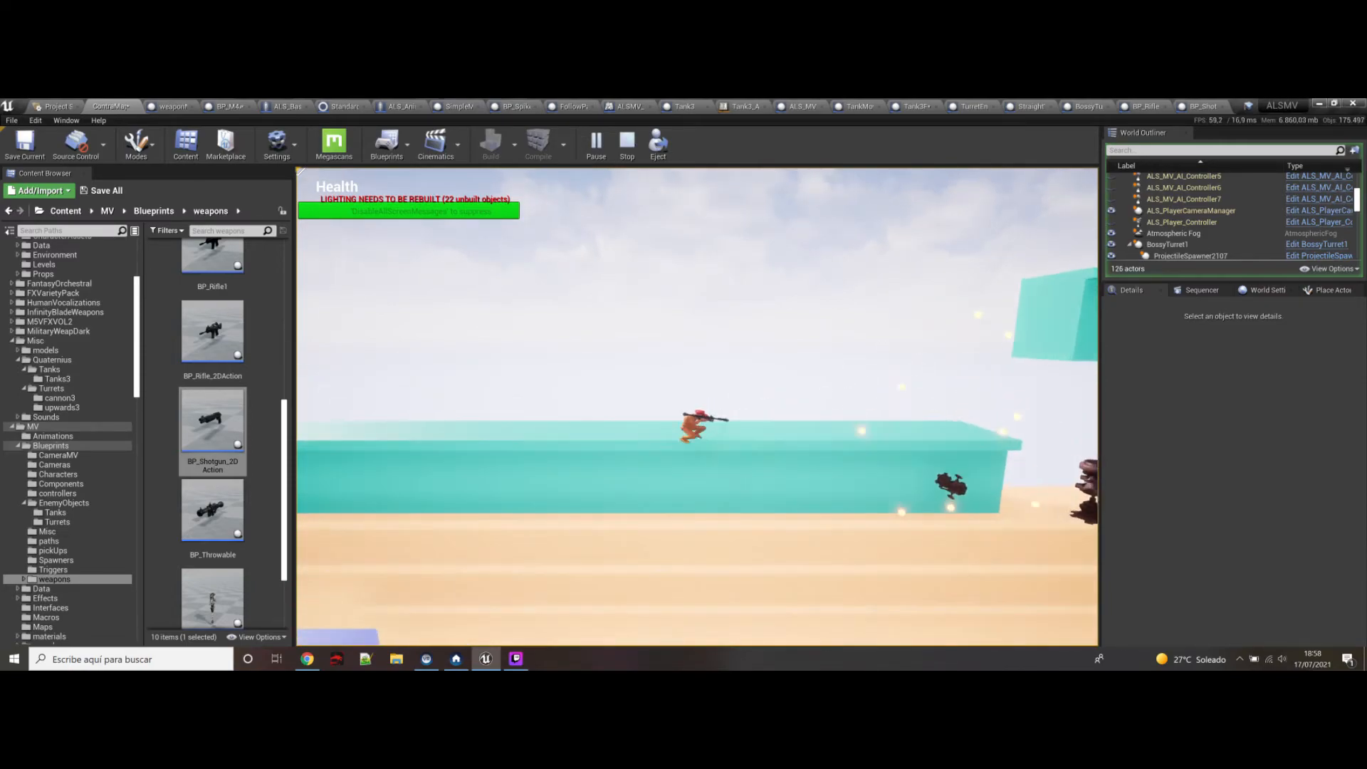
key(space)
key(d)
click(697, 407)
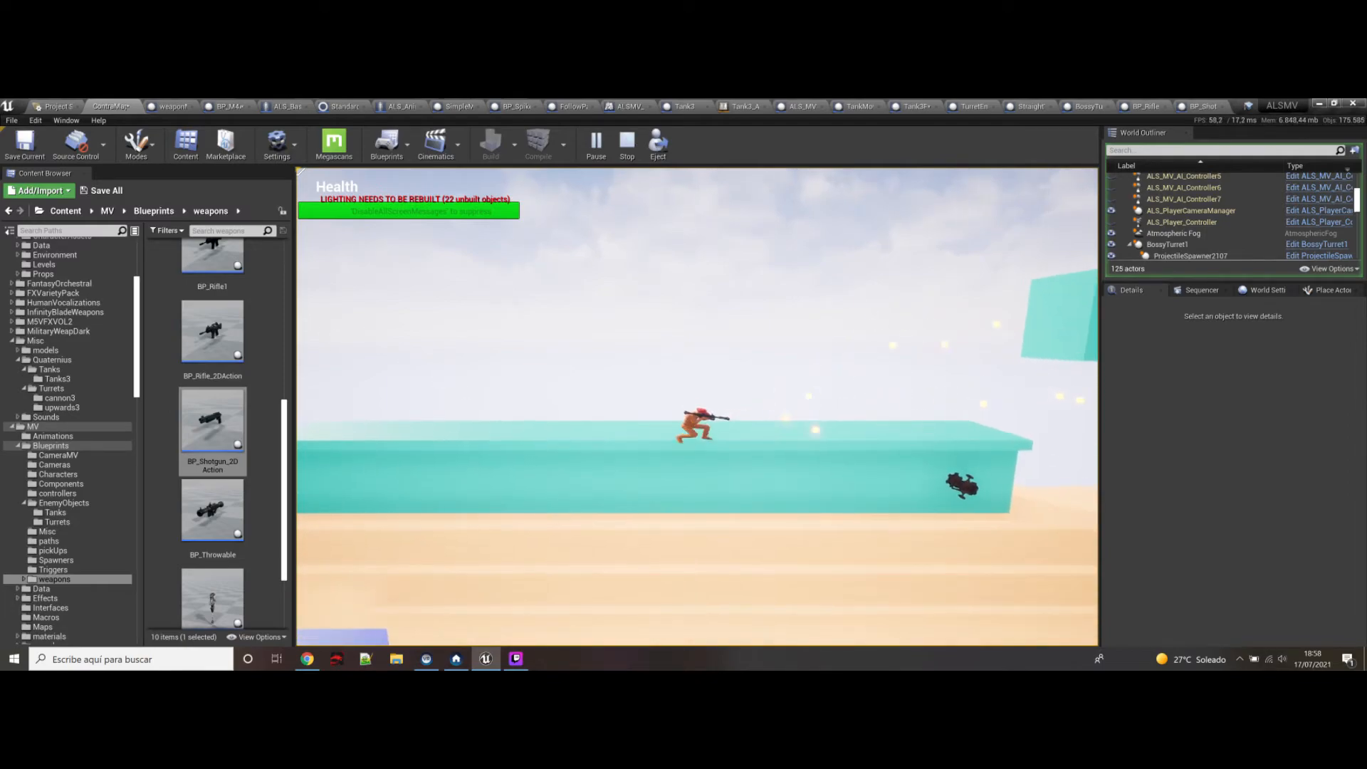
key(space)
key(a)
key(d)
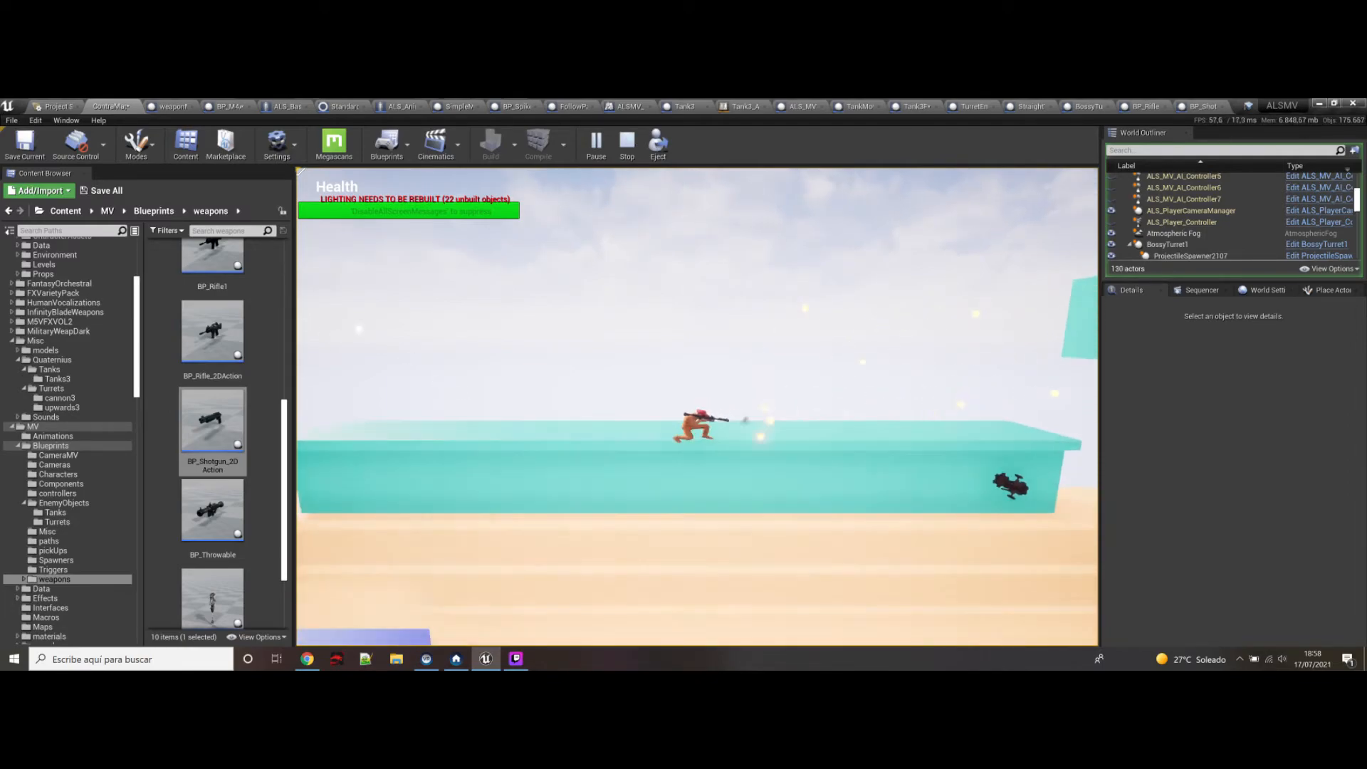
Step: Return to the lower platform, keep testing the bouncing shots near the turret, move back toward the start, and end the play session
key(space)
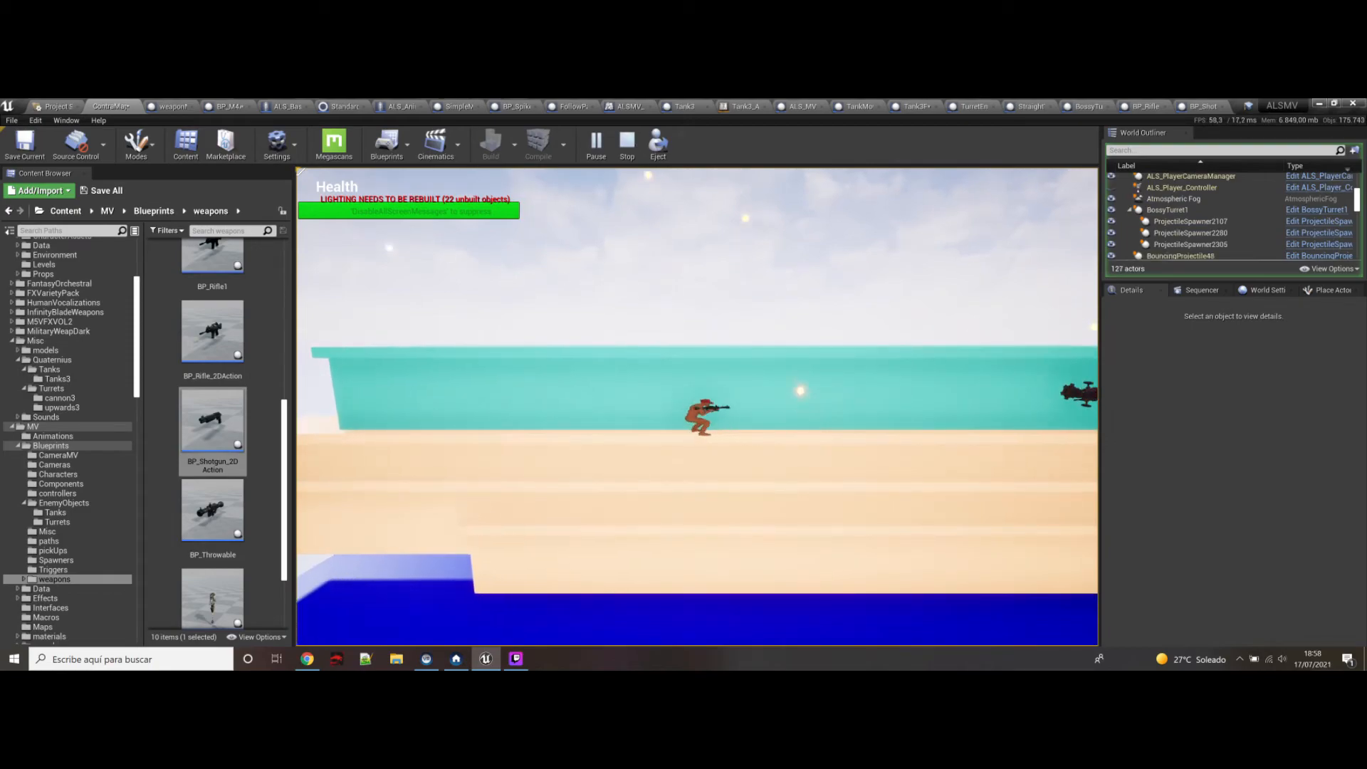
key(space)
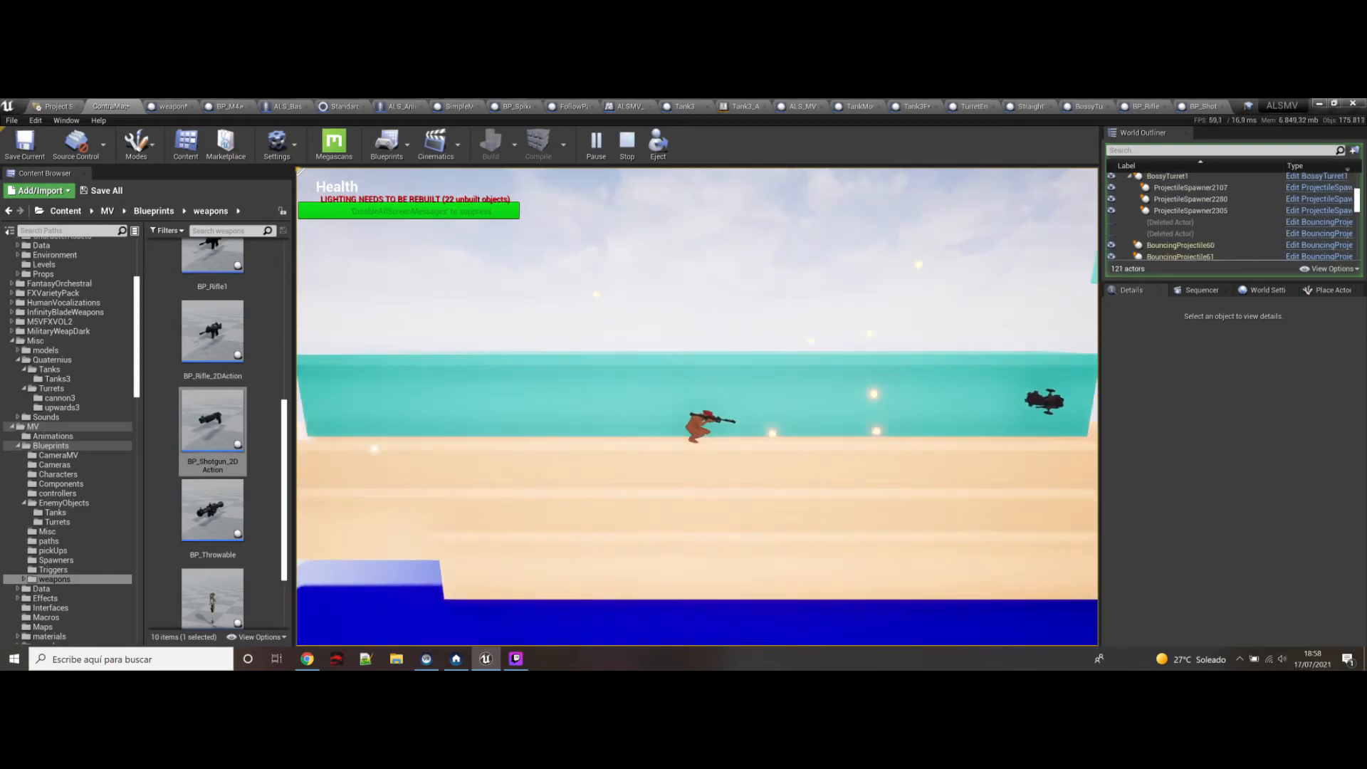
key(space)
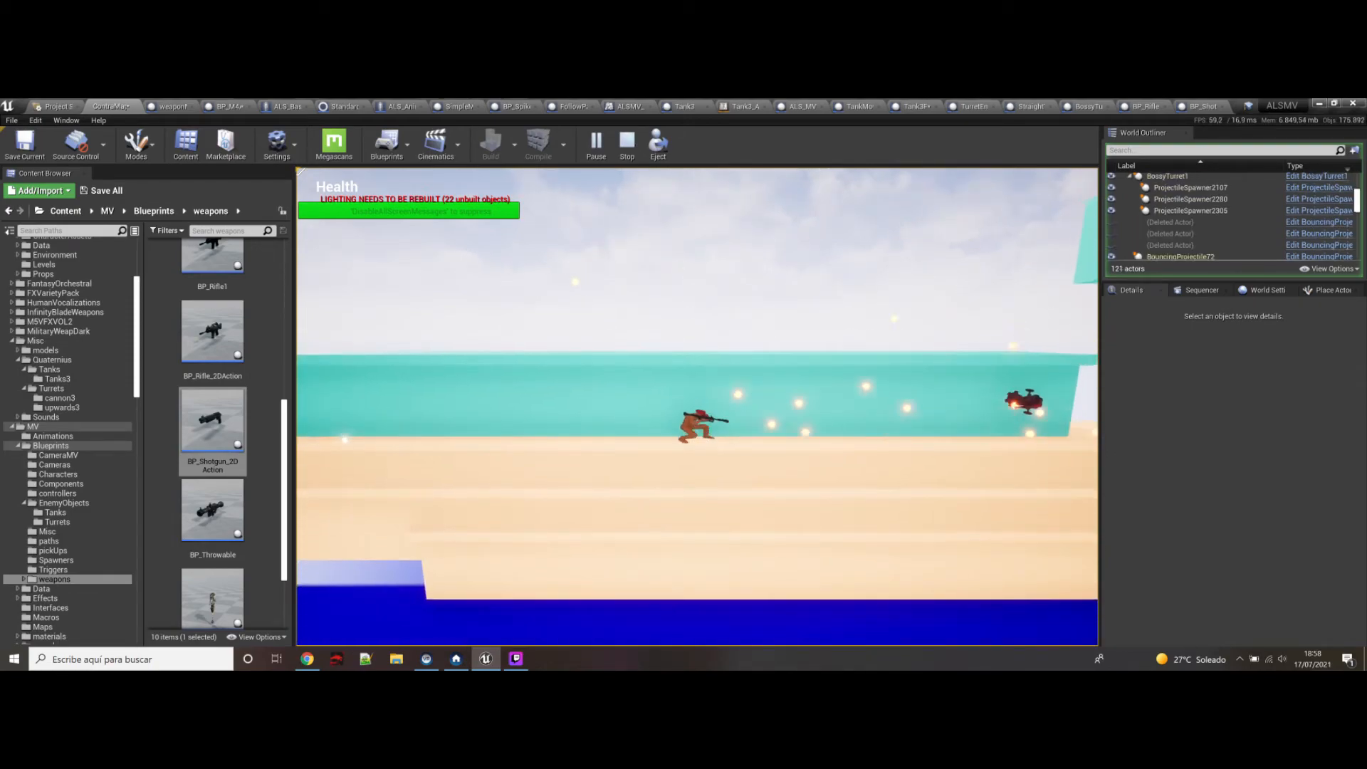
key(space)
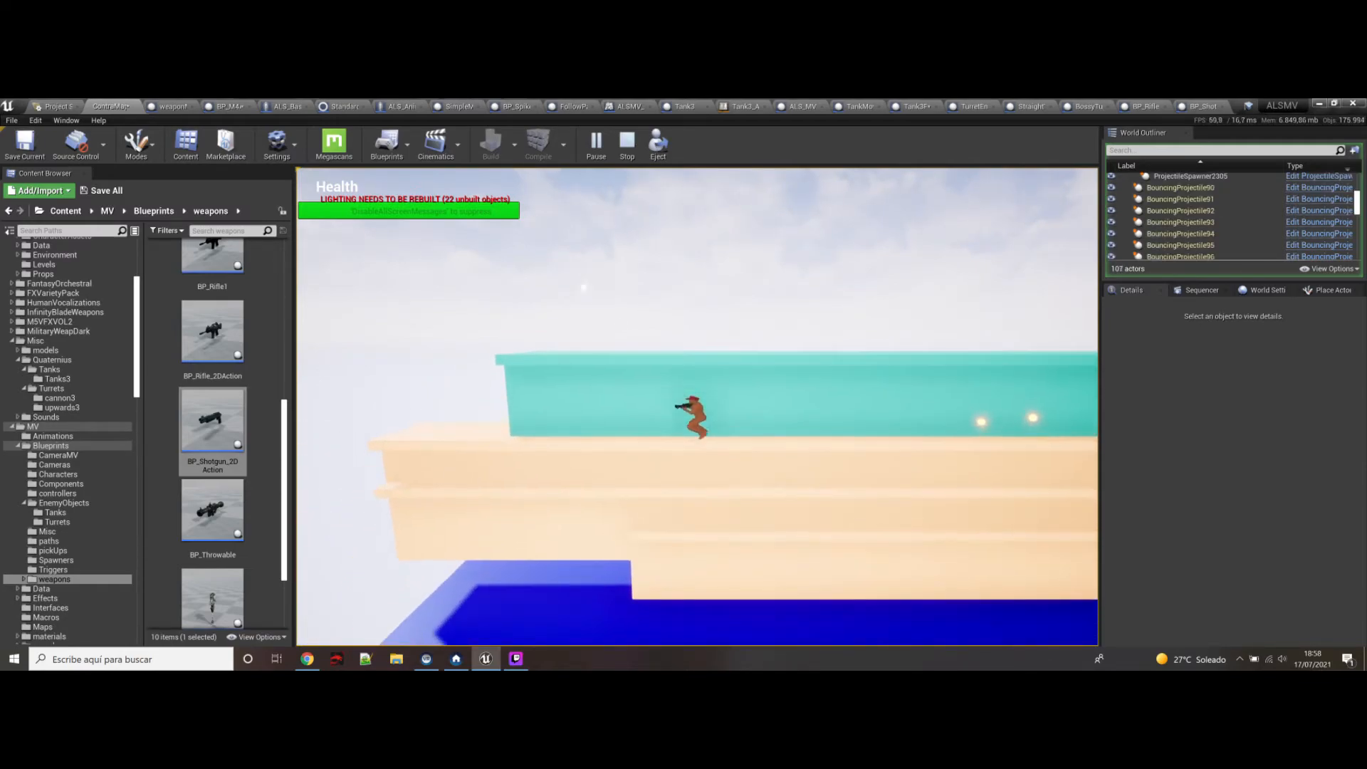
key(space)
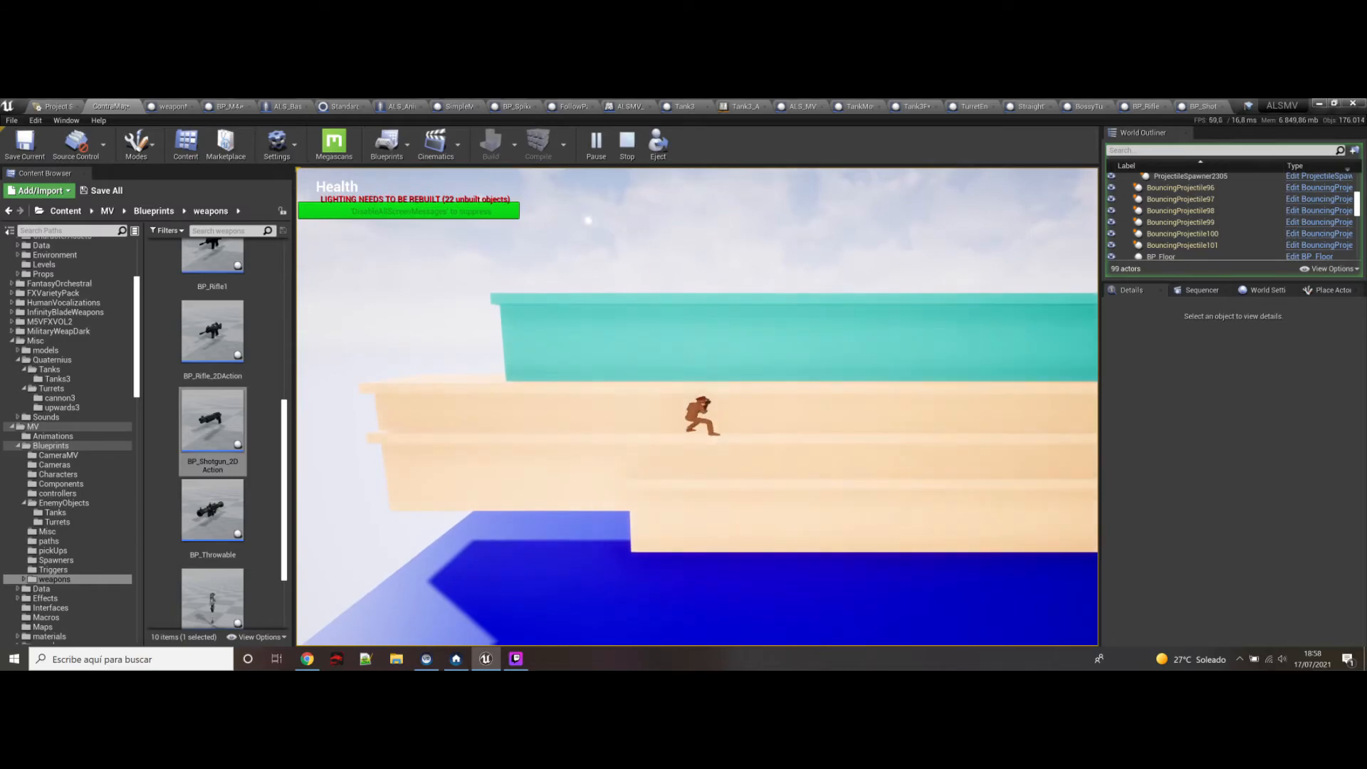
key(space)
key(space)
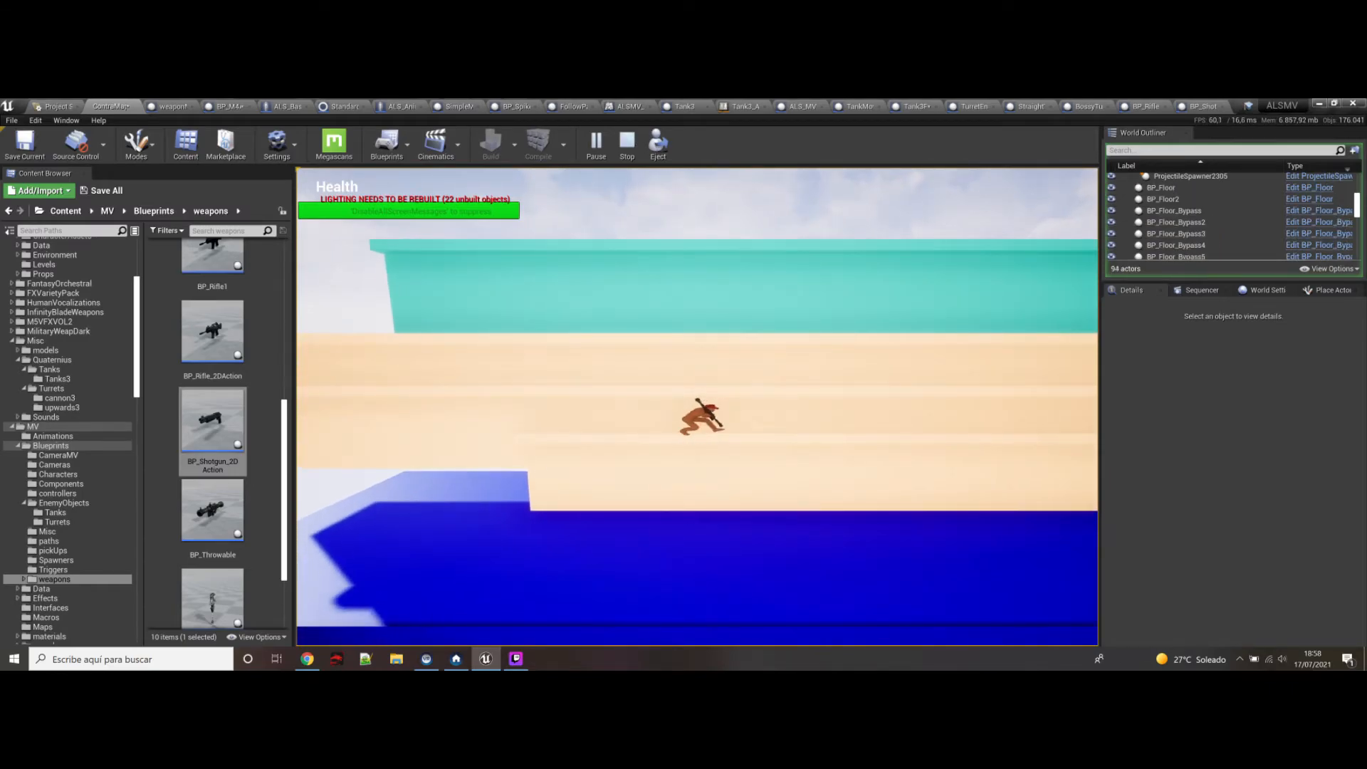
key(Escape)
Step: Select the TurretEnemy actor on the lower platform and examine its shooting, rotation and activation radius settings against its range sphere
right_drag(631, 403, 640, 320)
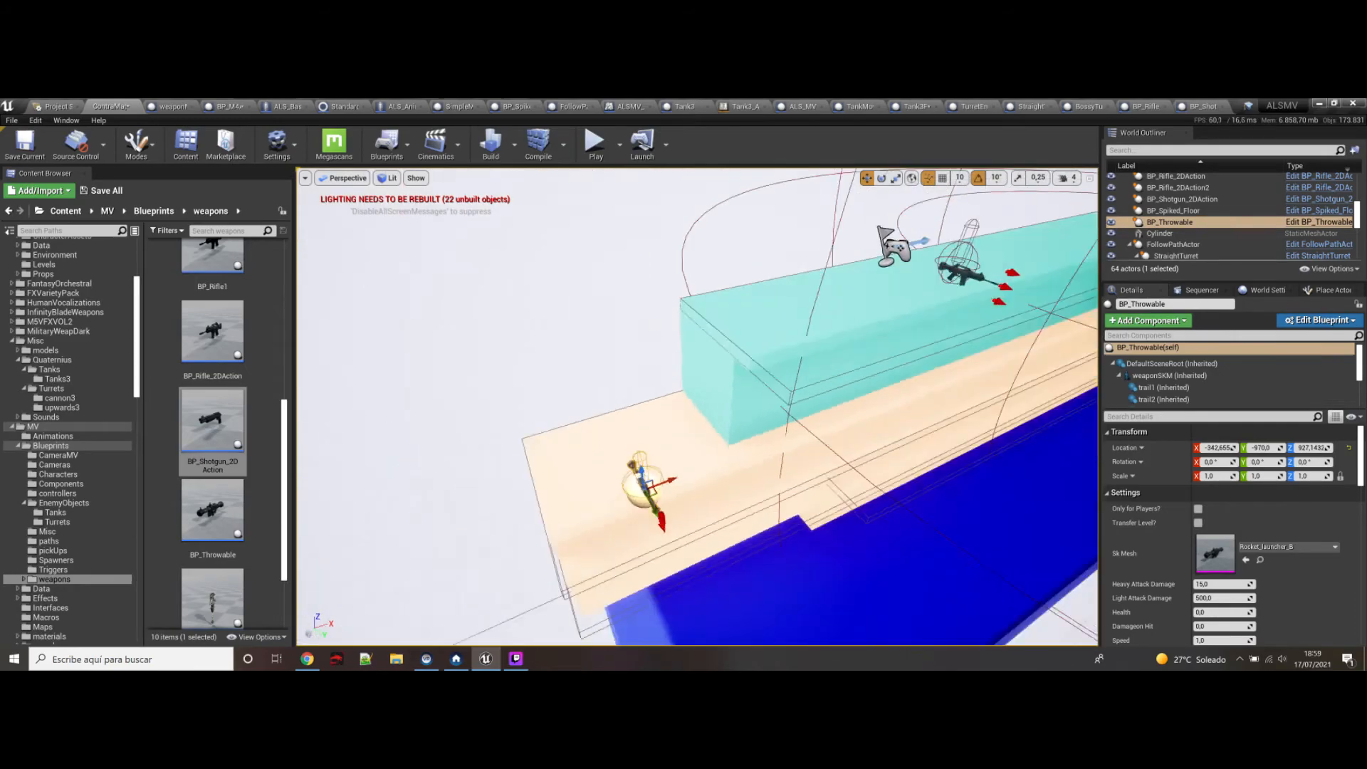
right_drag(641, 321, 562, 348)
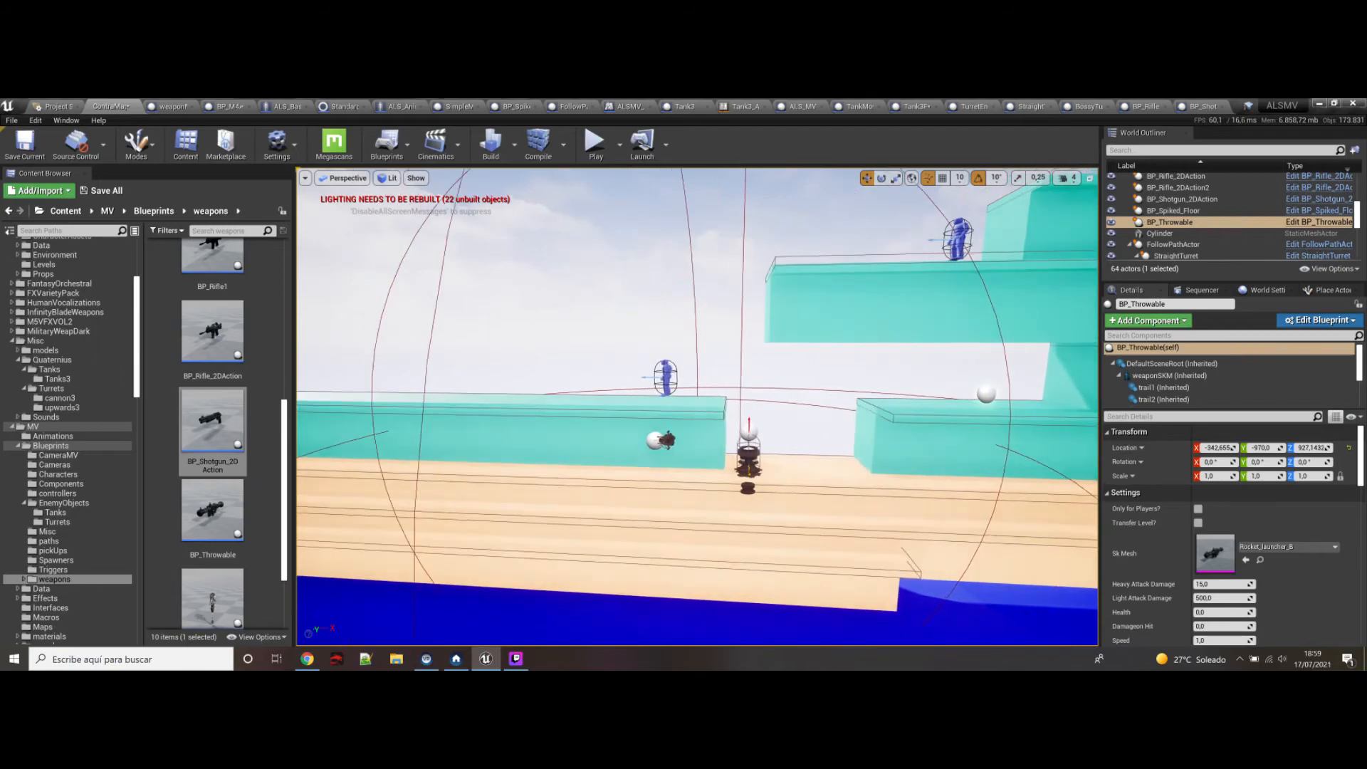
right_drag(563, 349, 413, 396)
right_drag(656, 406, 657, 467)
click(631, 457)
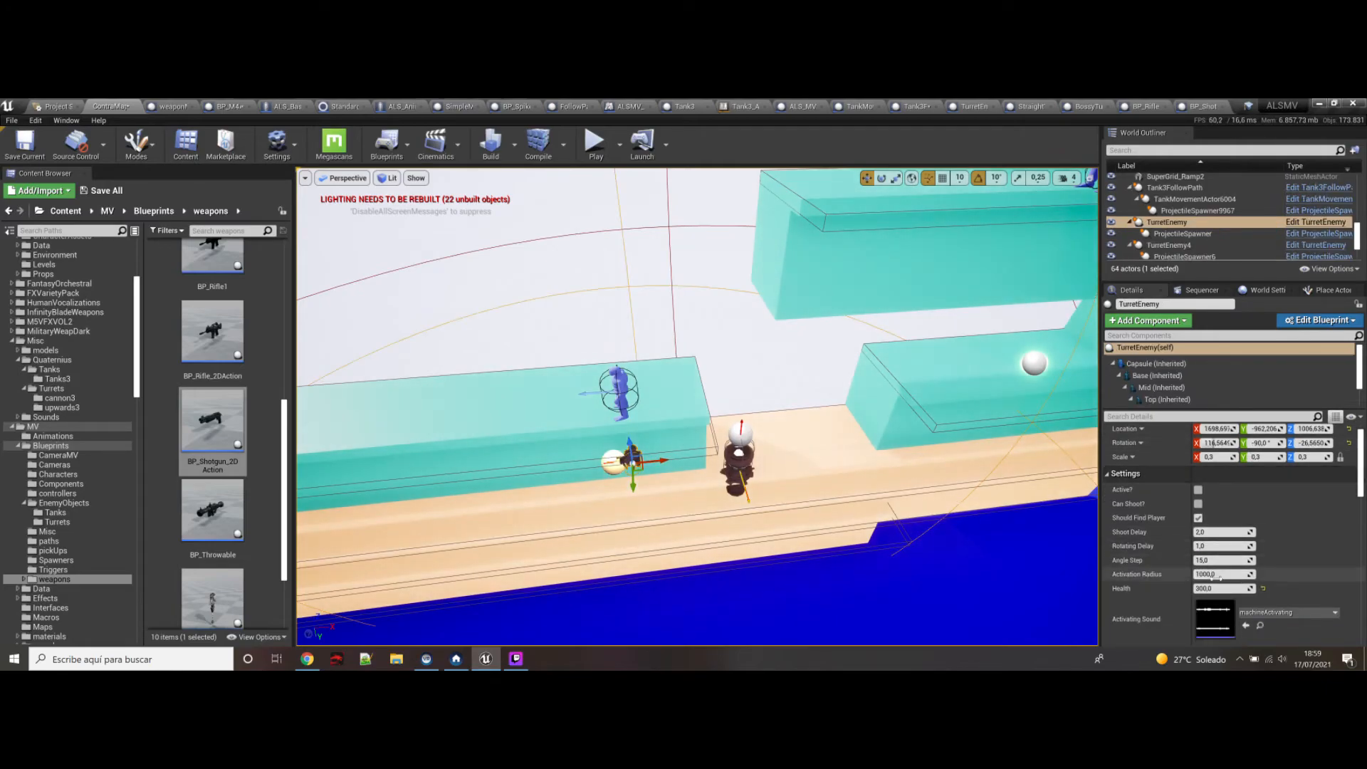
right_drag(1079, 542, 919, 531)
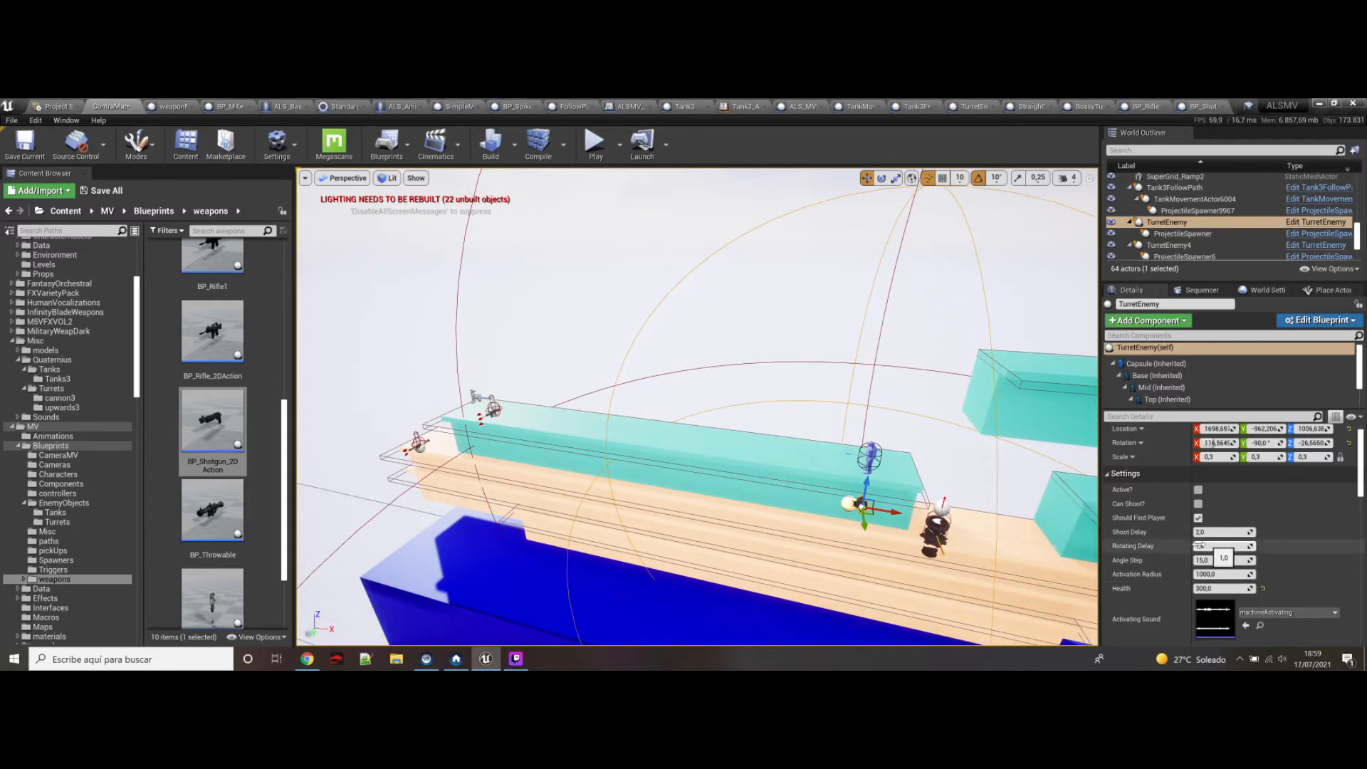
right_drag(997, 526, 1074, 477)
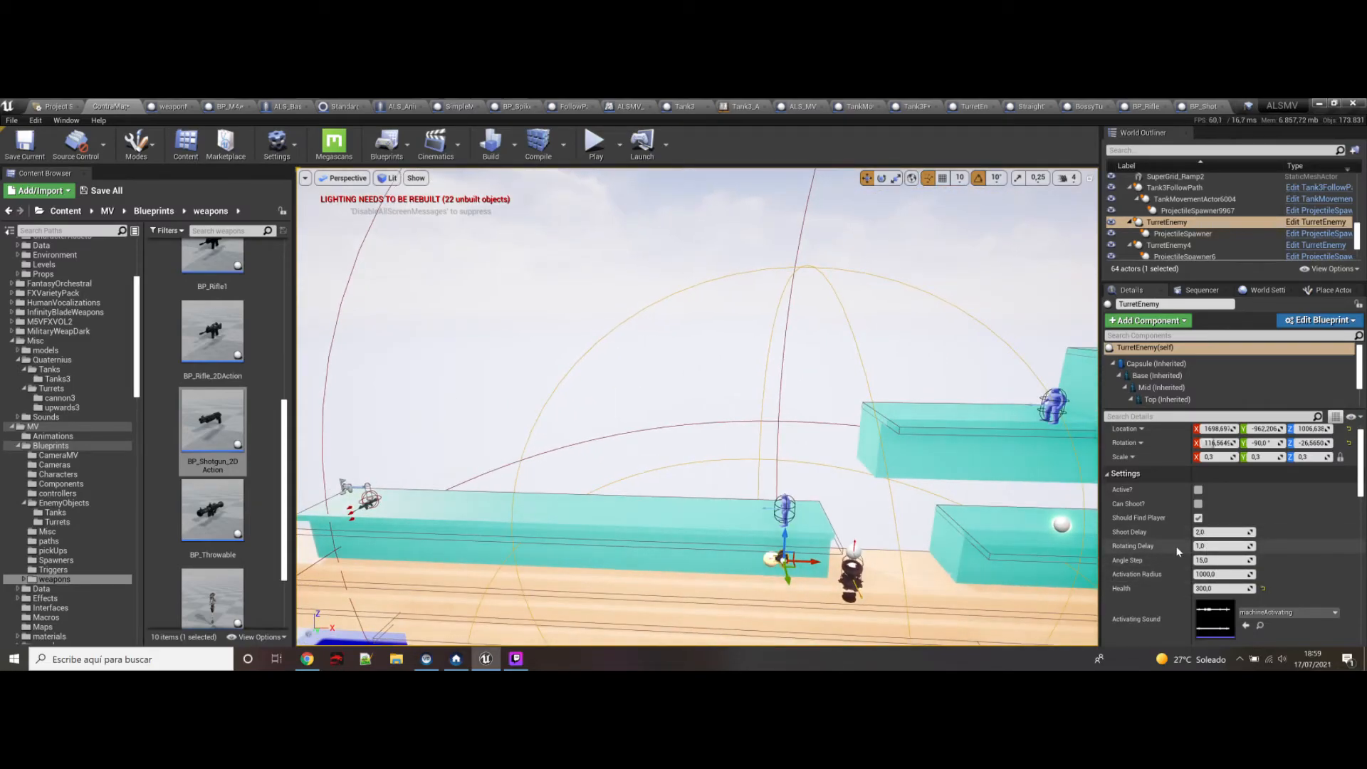
Step: Play the level with the starting rifle, move between the platforms, and shoot the turret on the lower platform
click(593, 146)
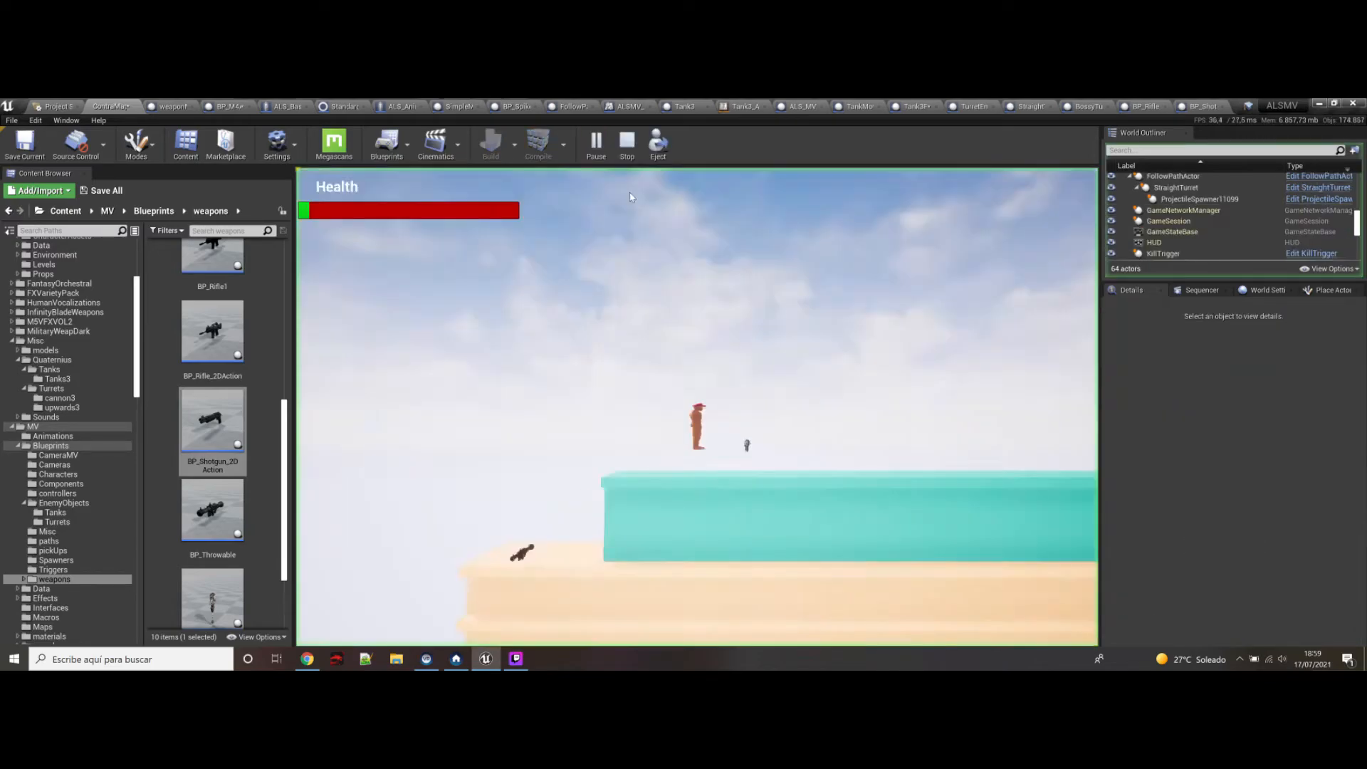
key(d)
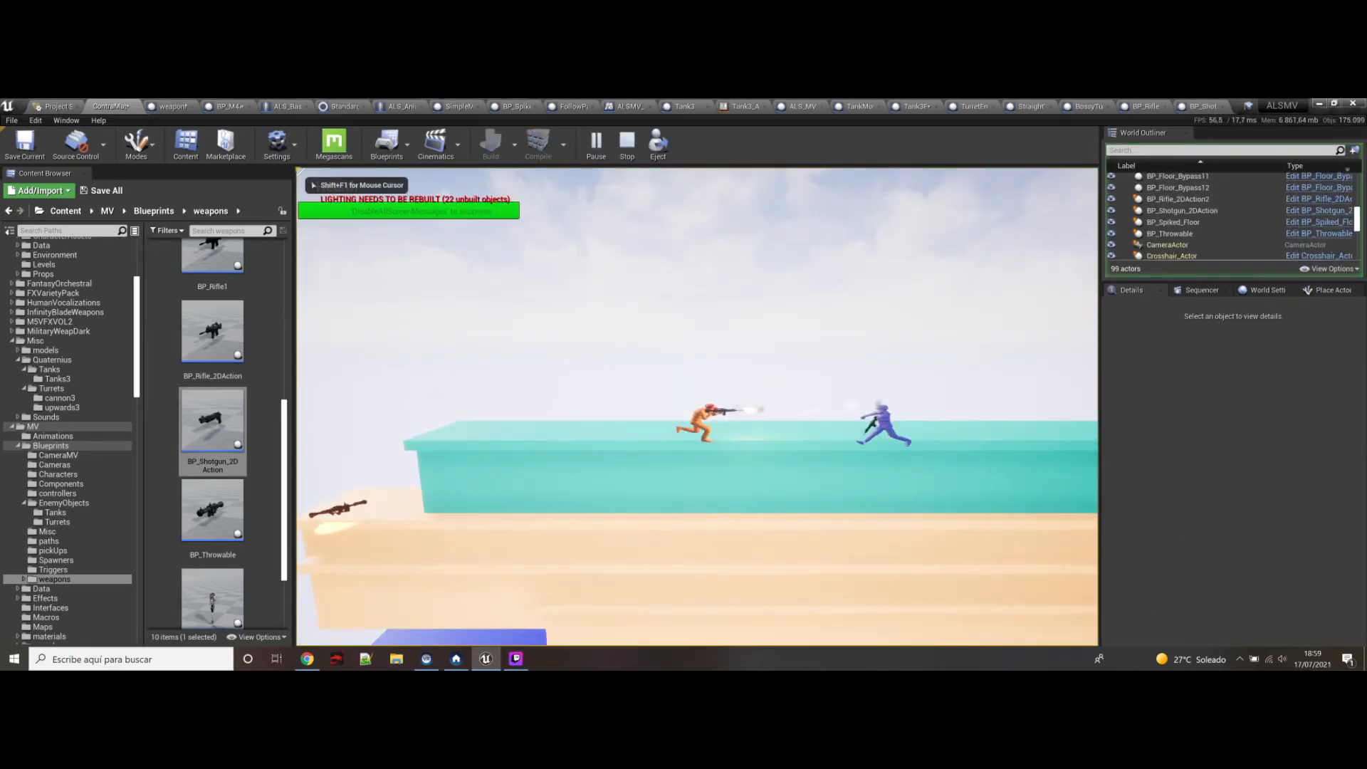
key(s)
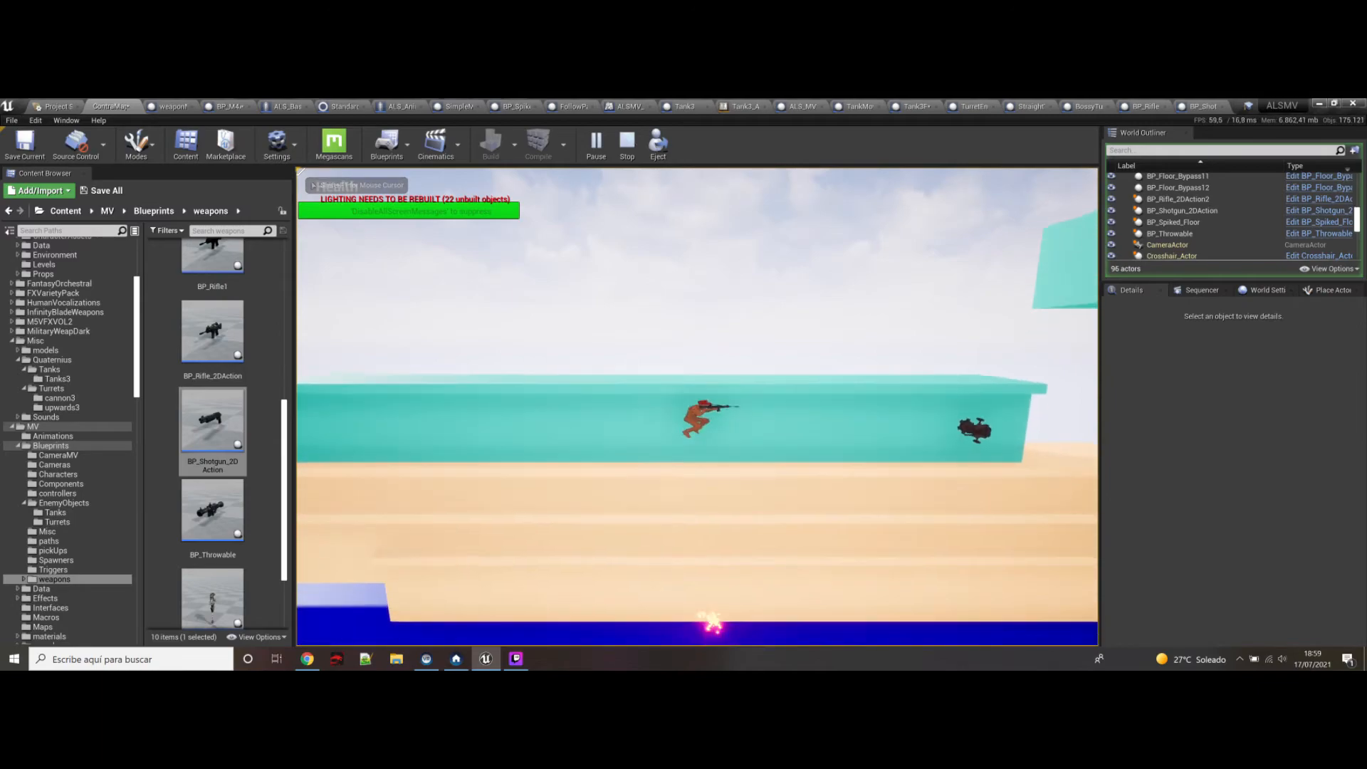
key(space)
key(a)
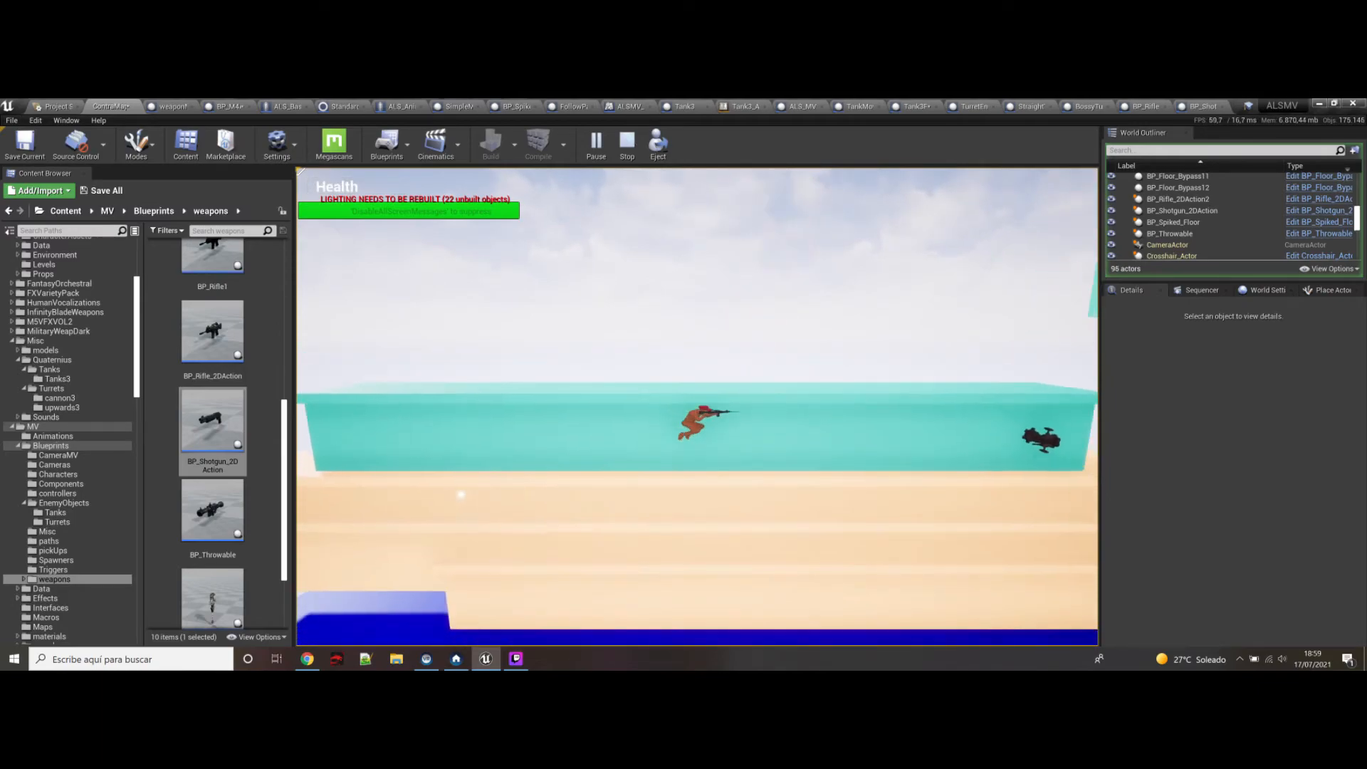
key(d)
key(space)
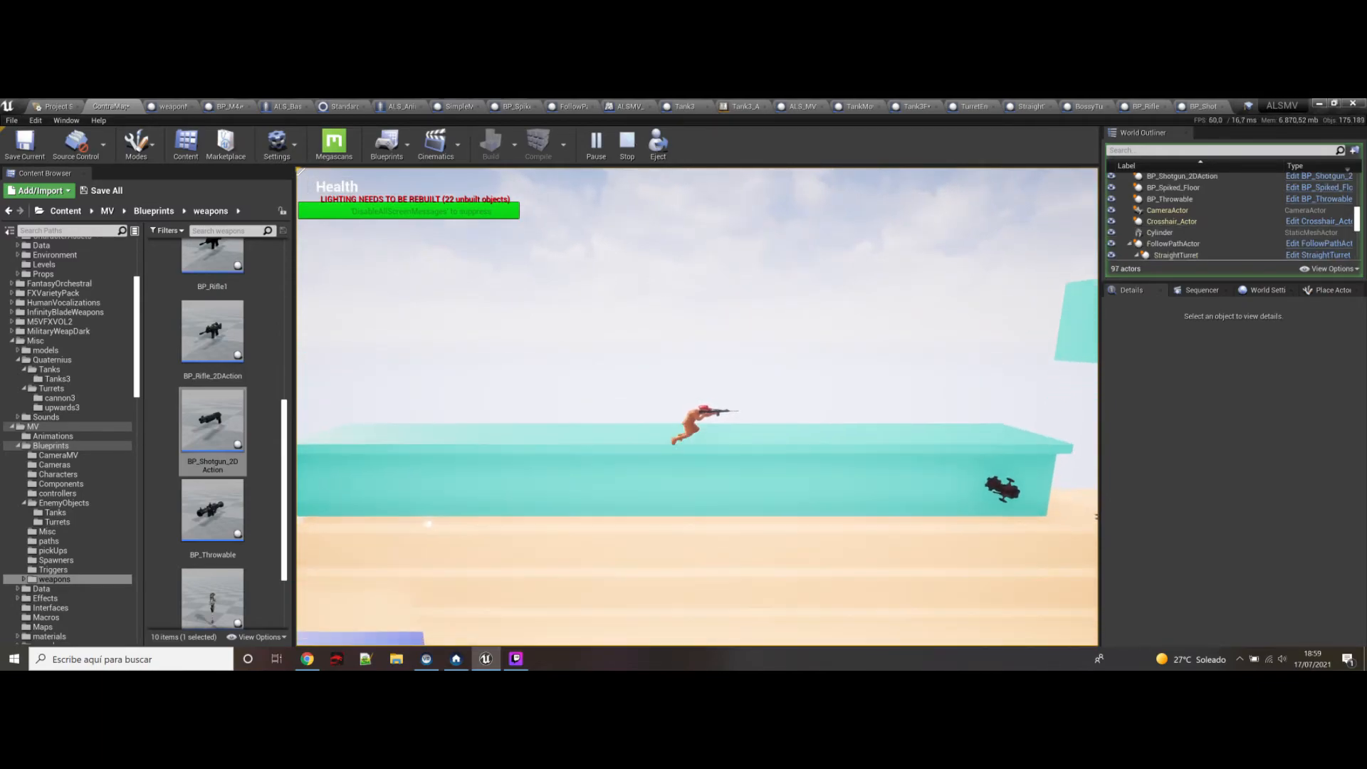
key(s)
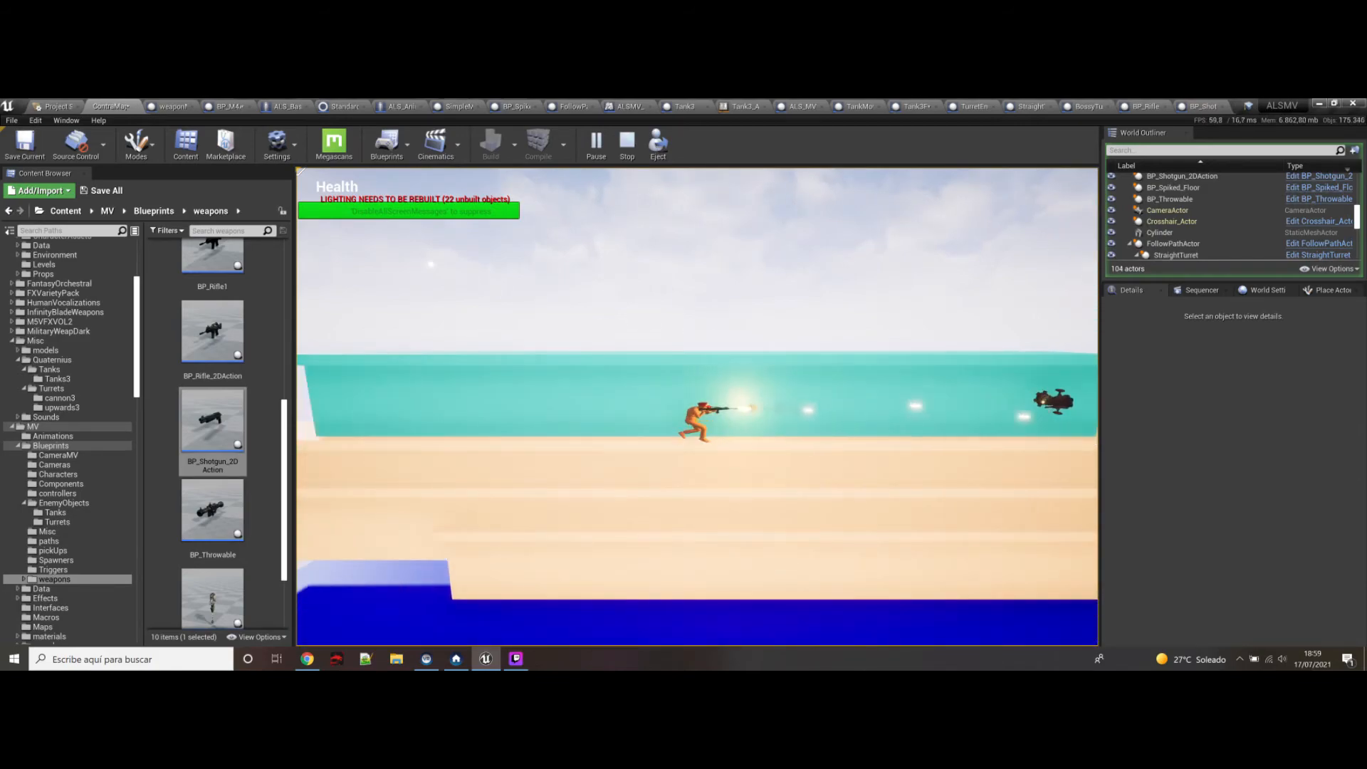
key(space)
key(d)
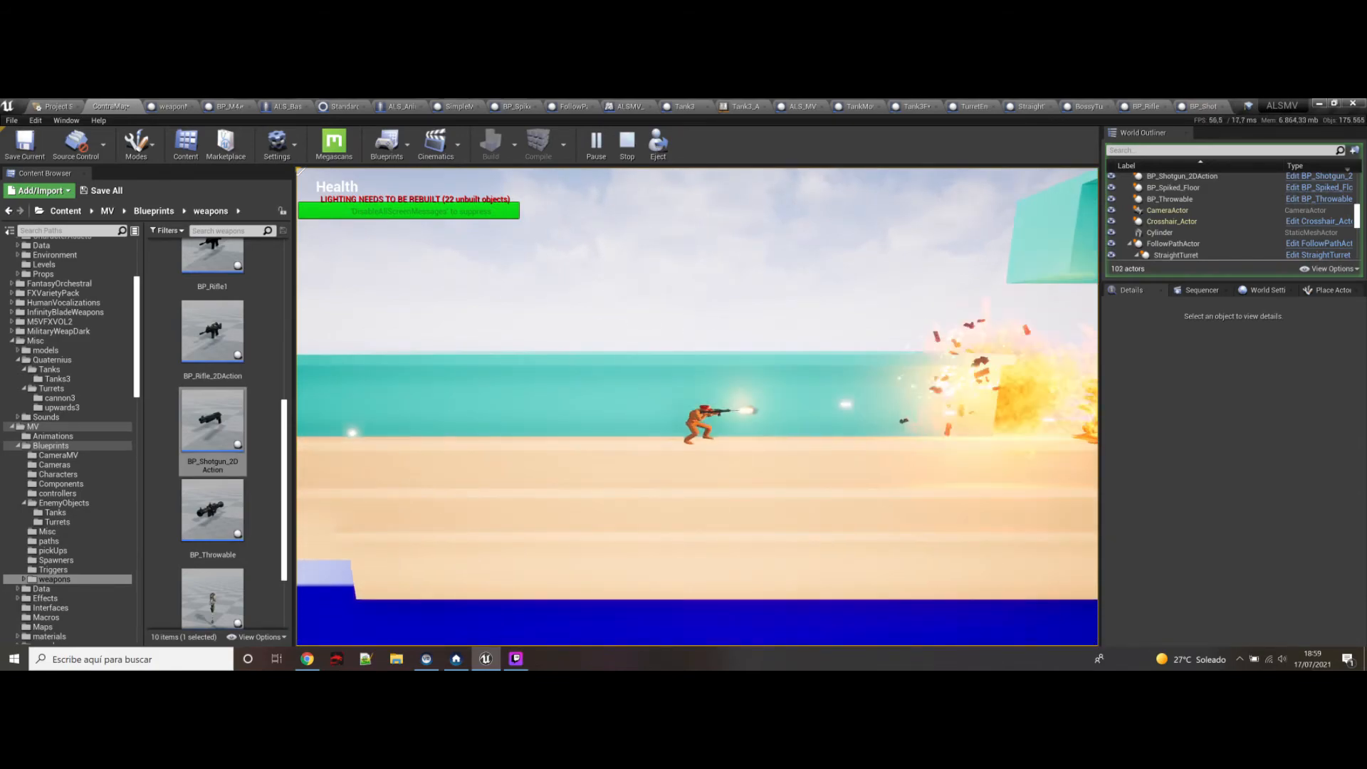
Step: End the play session and examine the TurretEnemy actor's health, activating sound, fire sound and team settings
key(d)
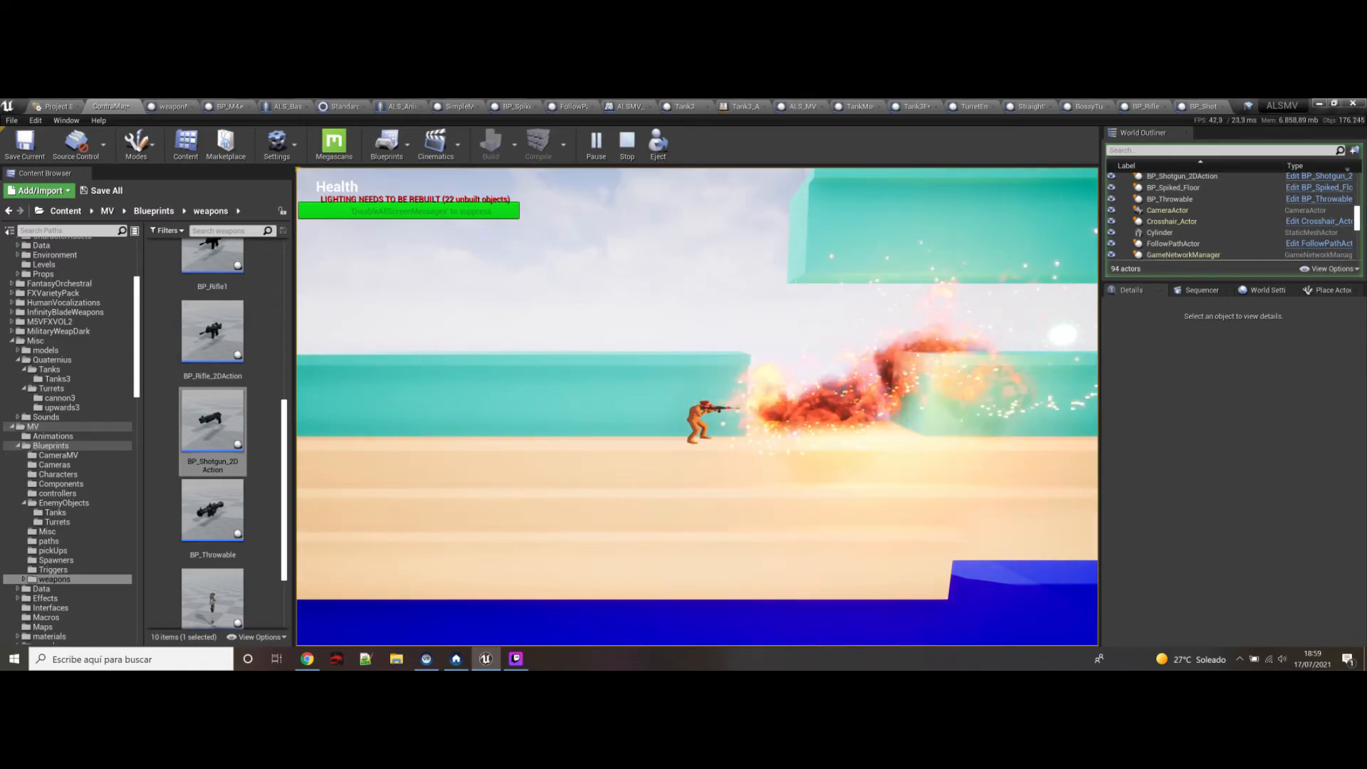
key(Escape)
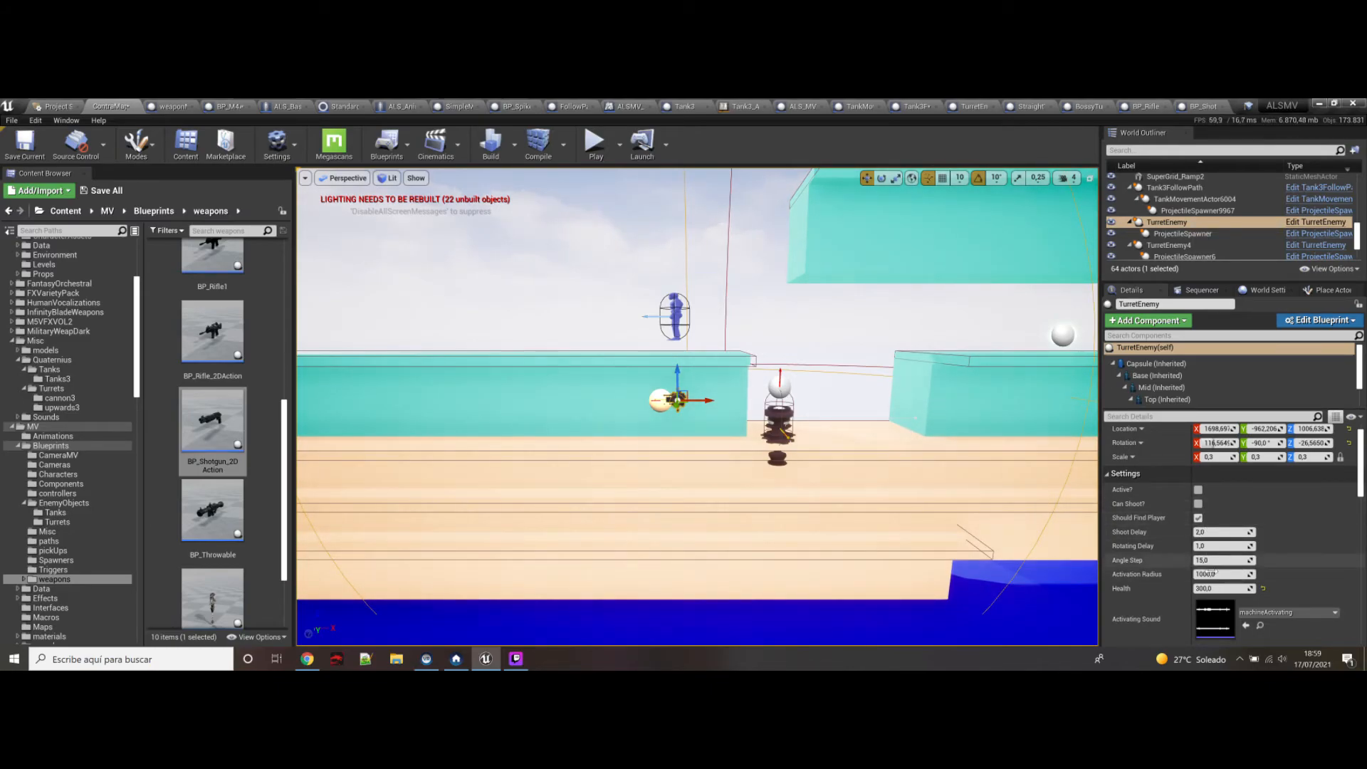
scroll(1151, 530, down, 3)
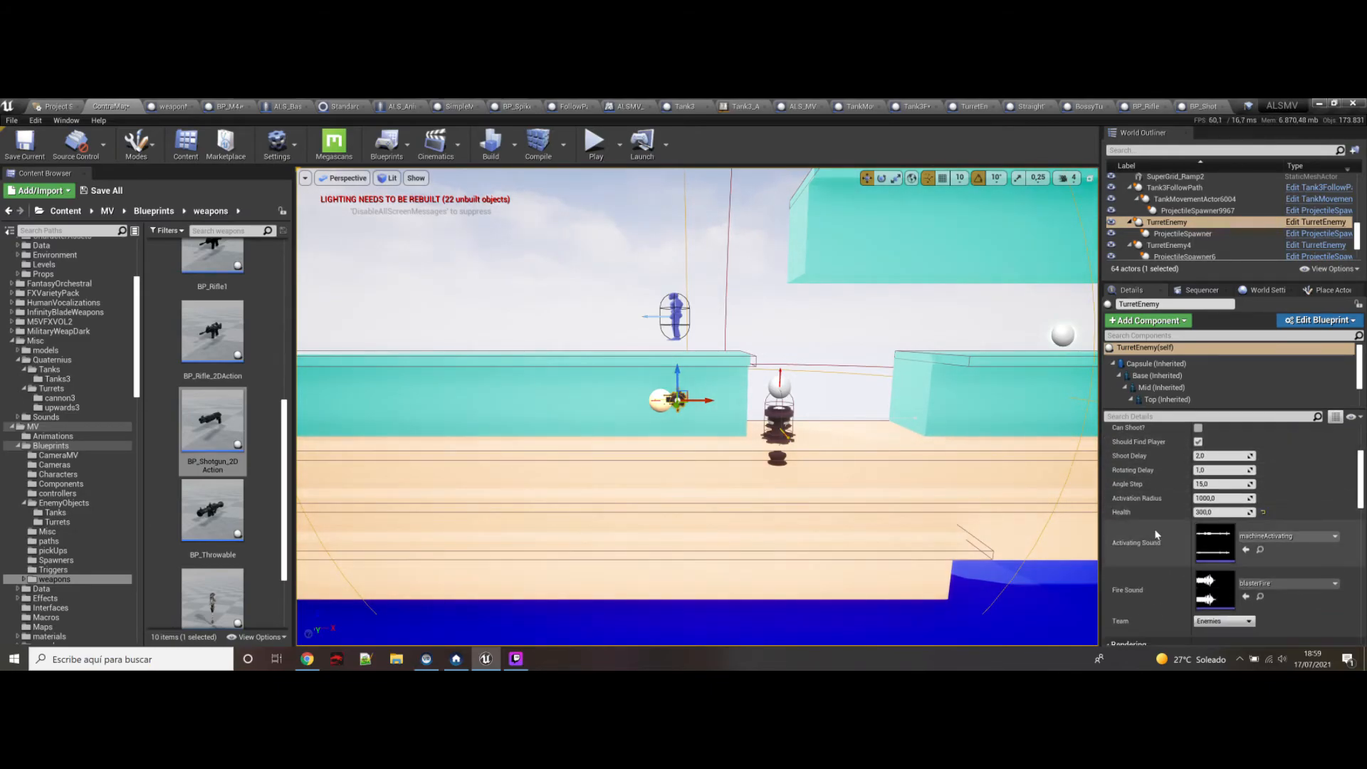
scroll(1163, 532, down, 1)
scroll(1162, 531, up, 2)
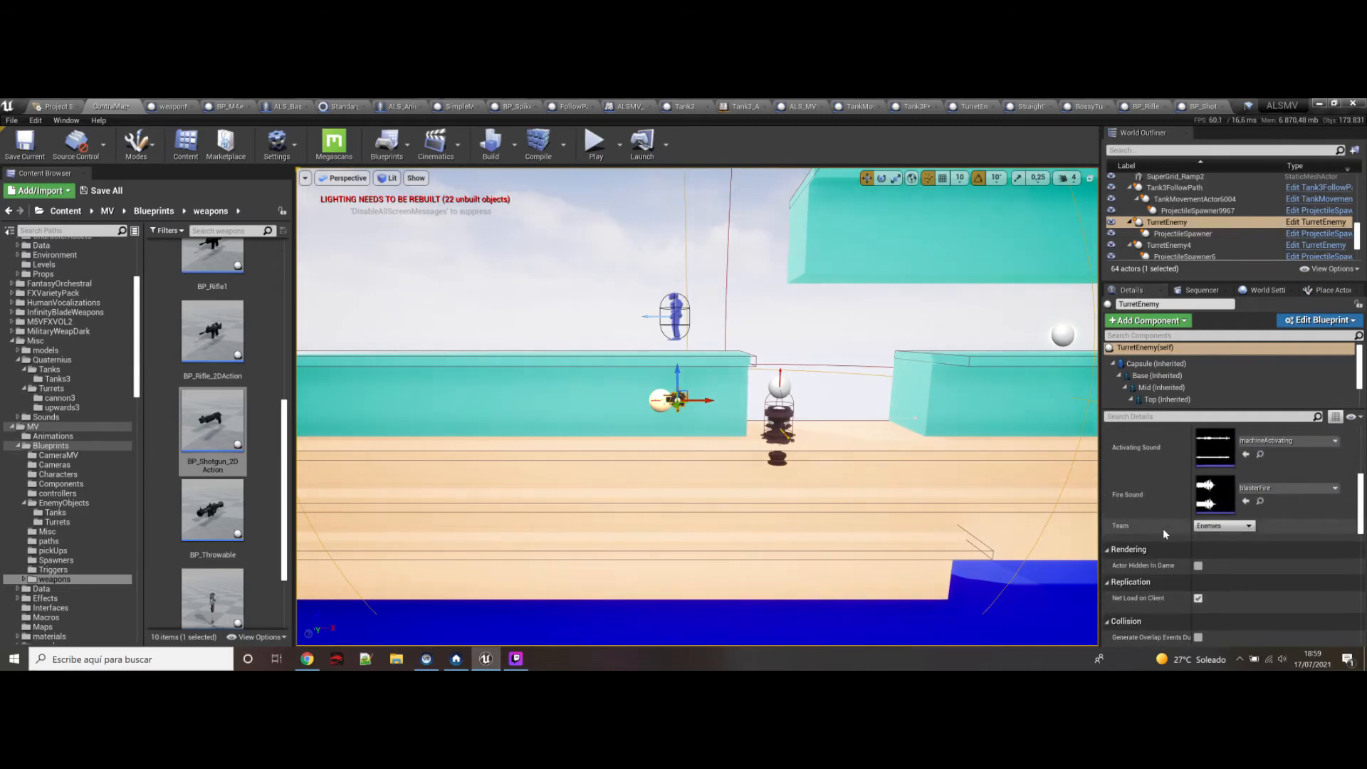
scroll(1164, 532, up, 4)
Step: Examine the turret range spheres above the upper platforms and the green pipe over the ramp
right_drag(716, 461, 783, 452)
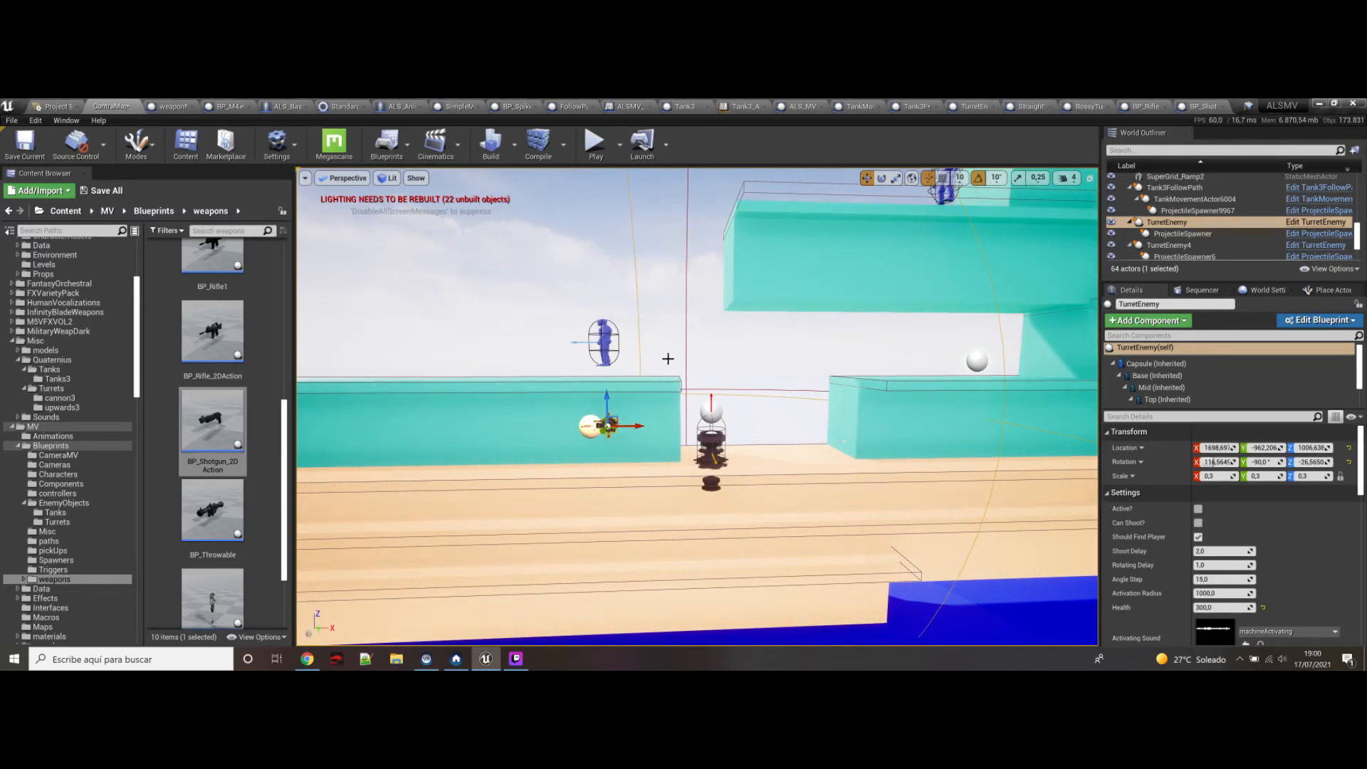
right_drag(658, 378, 776, 399)
key(w)
key(w)
right_drag(605, 491, 645, 434)
key(w)
key(s)
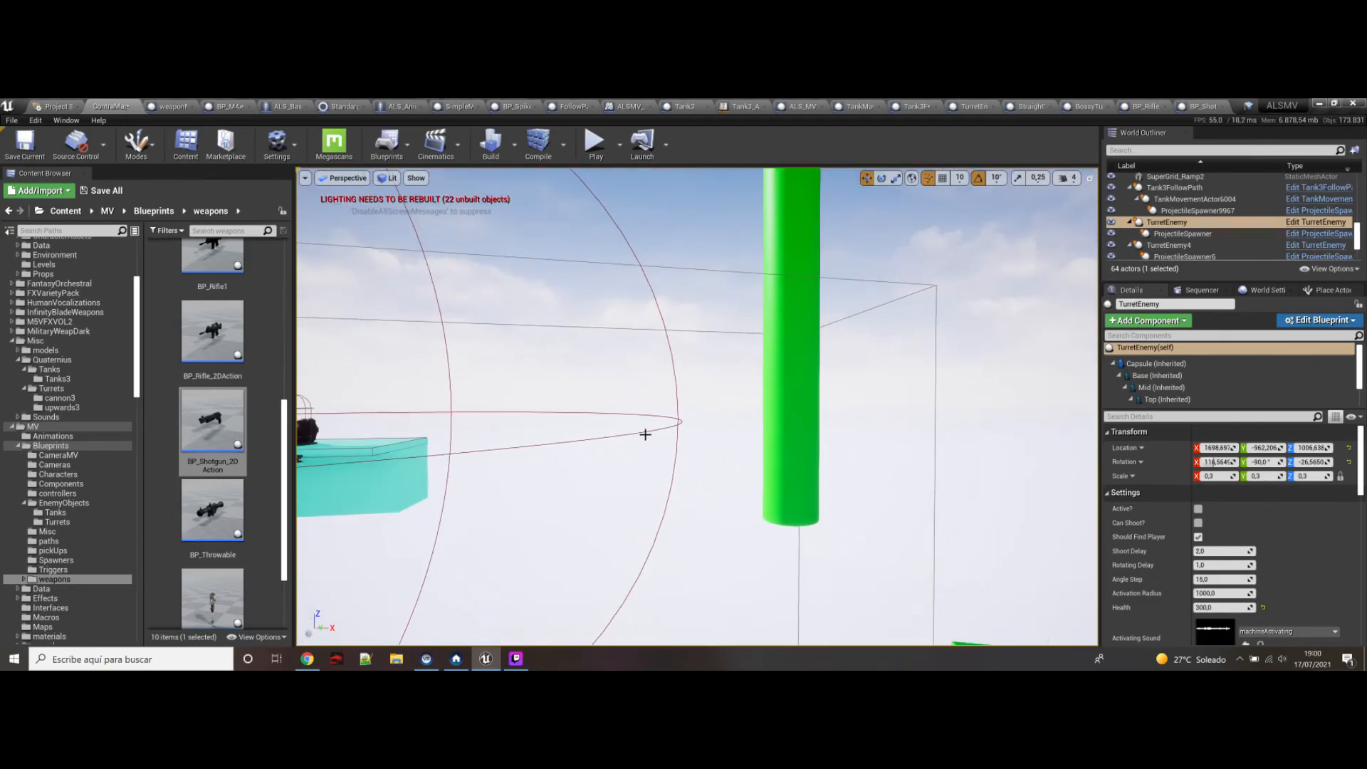
right_drag(792, 400, 691, 158)
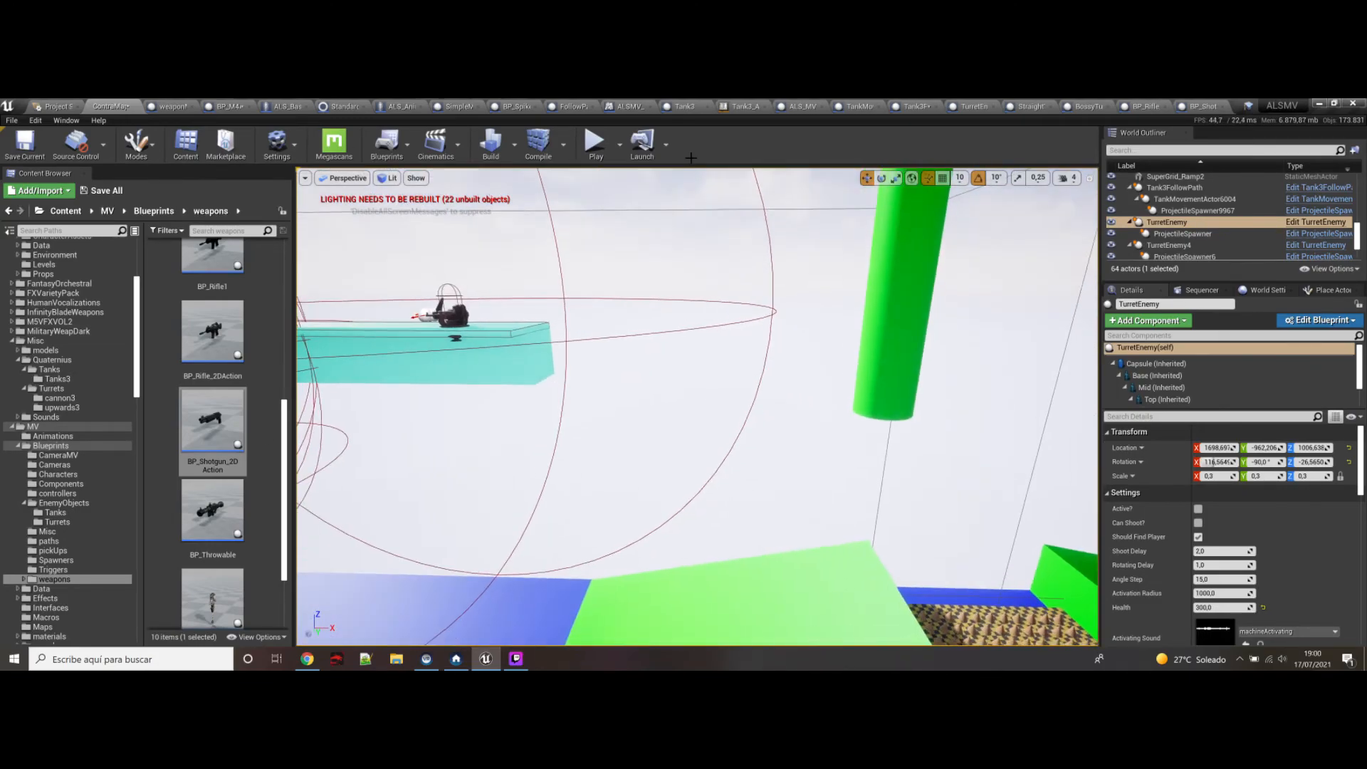
Step: Simulate the level and follow the checkered rolling stone from the green pipe to the gap between the blue blocks
click(620, 149)
click(666, 245)
right_drag(666, 246, 731, 317)
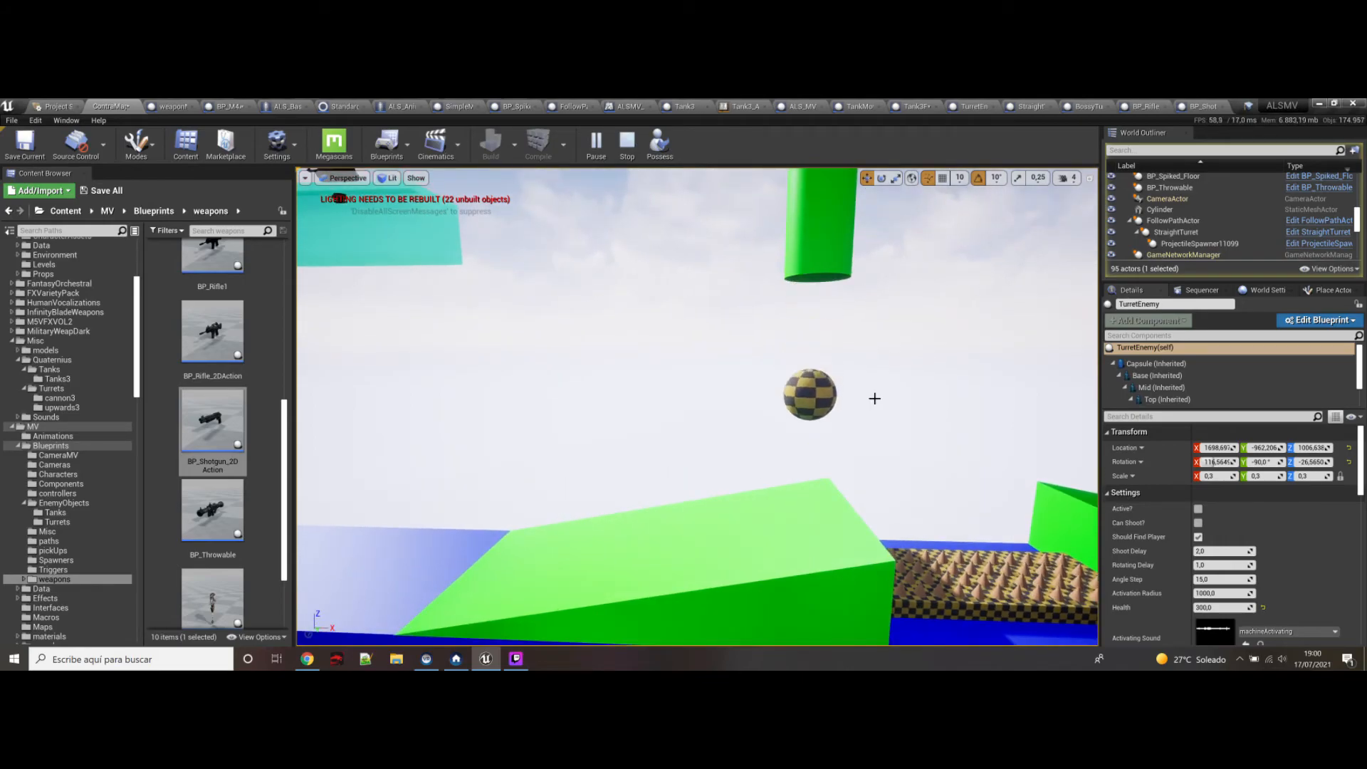
mouse_move(874, 398)
right_down()
mouse_move(779, 395)
mouse_move(881, 394)
right_up()
key(a)
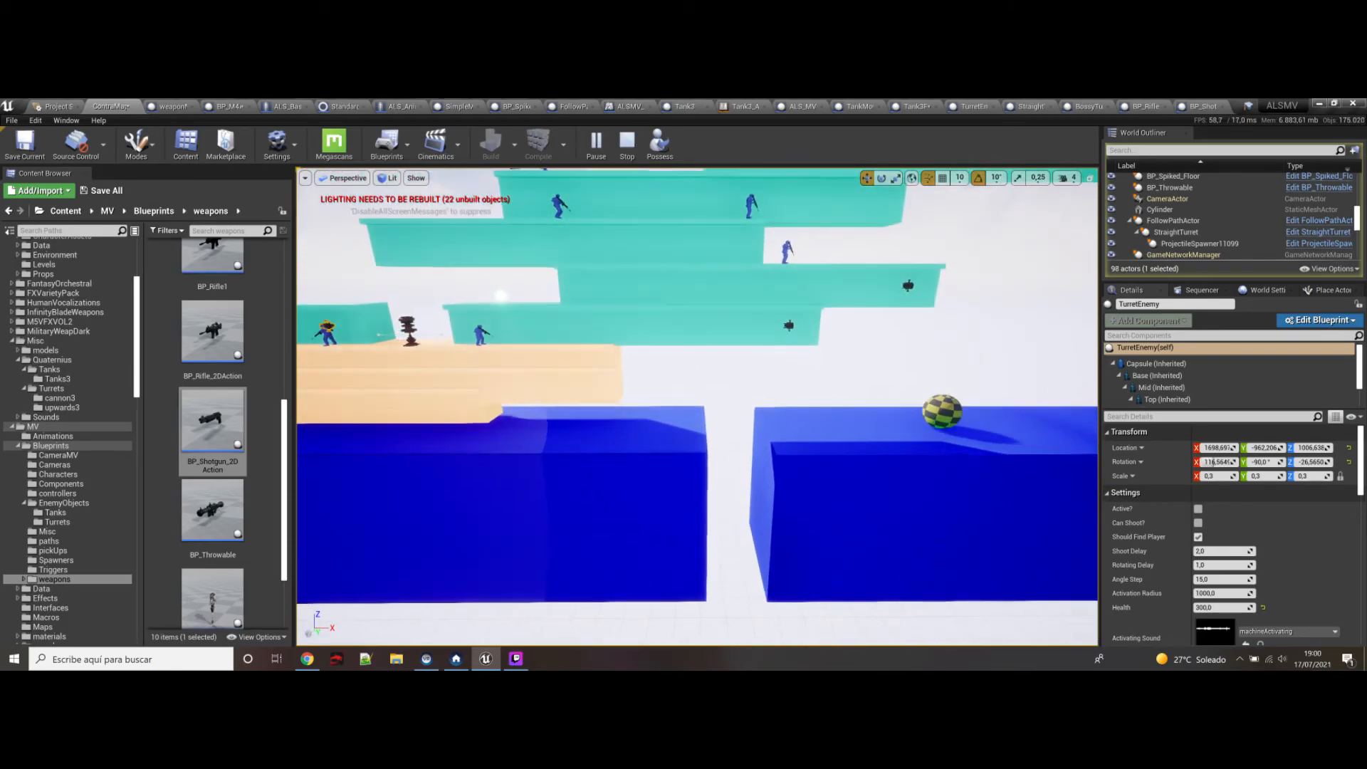
mouse_move(881, 394)
right_down()
mouse_move(863, 393)
mouse_move(890, 400)
mouse_move(872, 420)
mouse_move(872, 389)
right_up()
key(w)
key(w)
key(w)
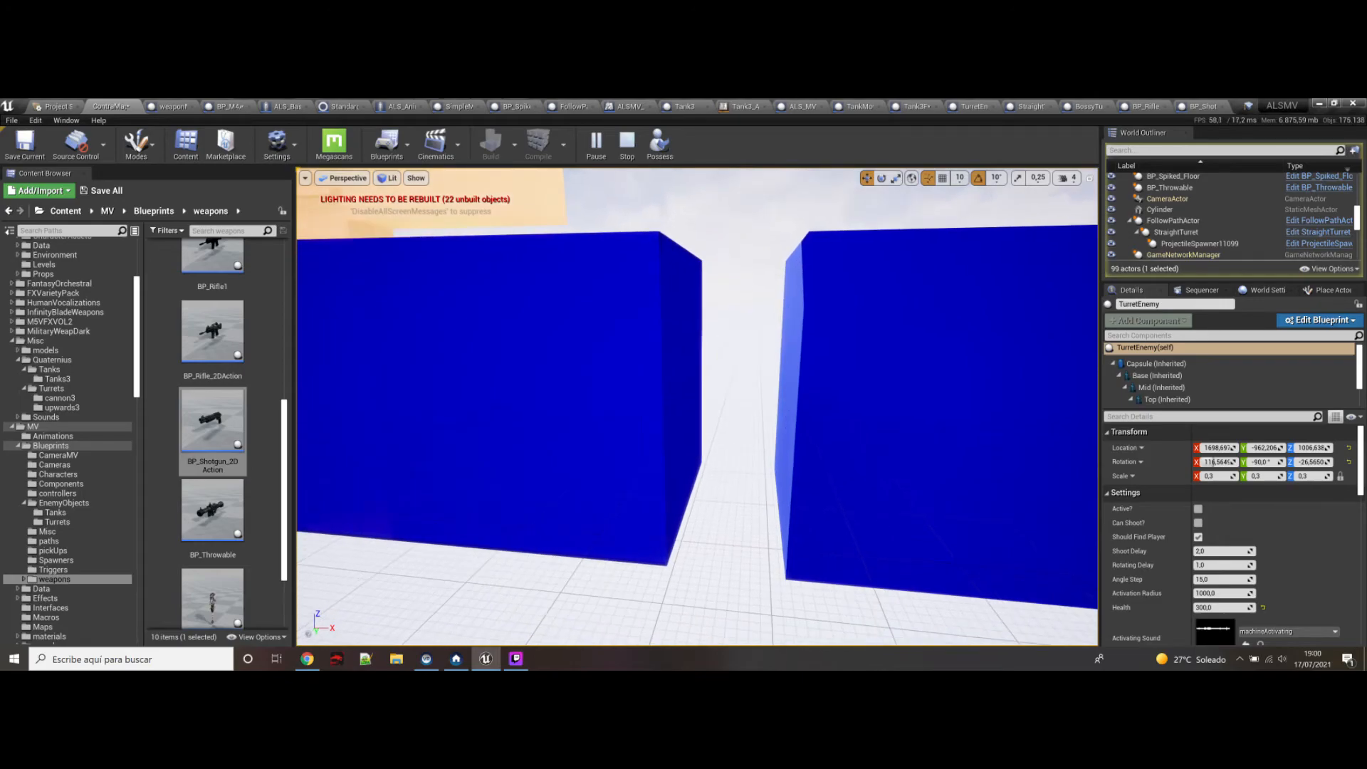
Step: Stop the simulation and inspect the box volume in the gap between the blue blocks
click(629, 149)
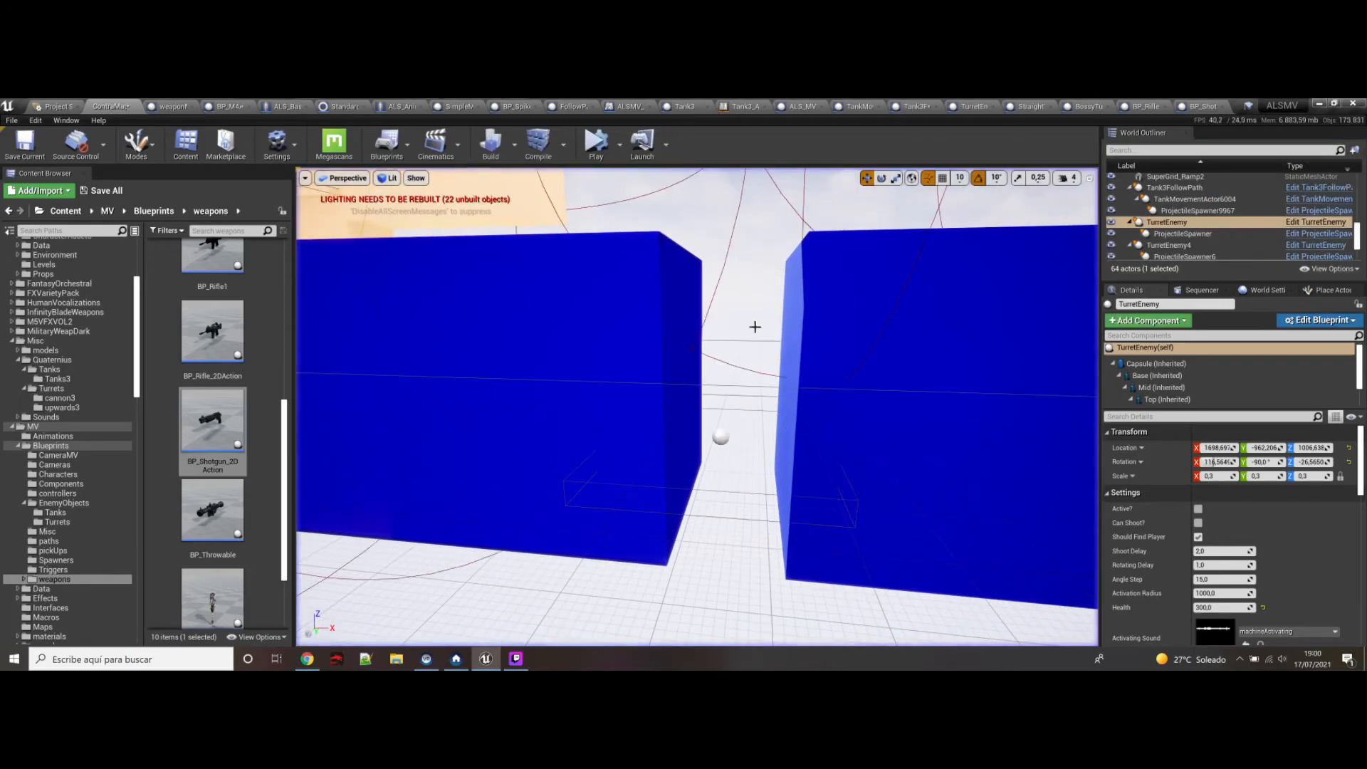
click(732, 492)
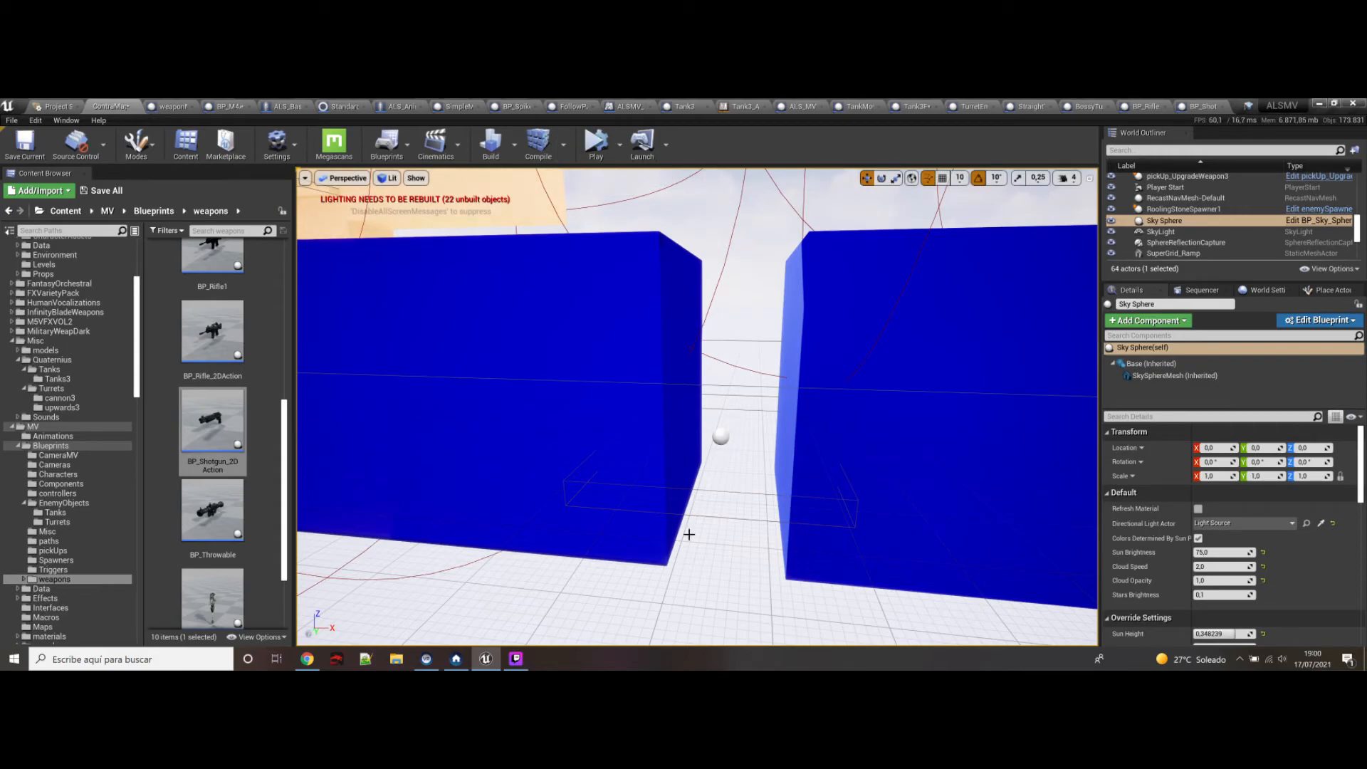
right_drag(642, 578, 438, 381)
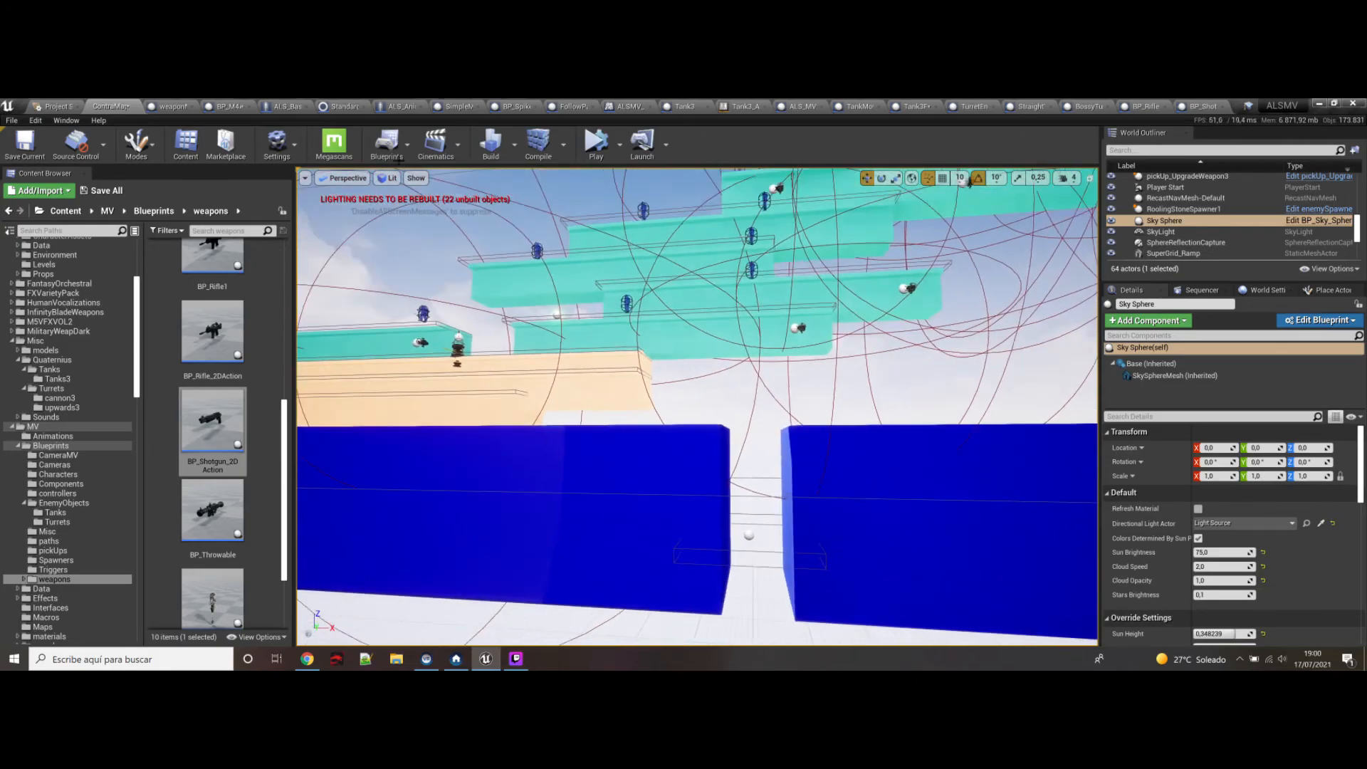
Step: Play the level in the selected viewport and run from the teal platform down past the first blue enemy
click(622, 146)
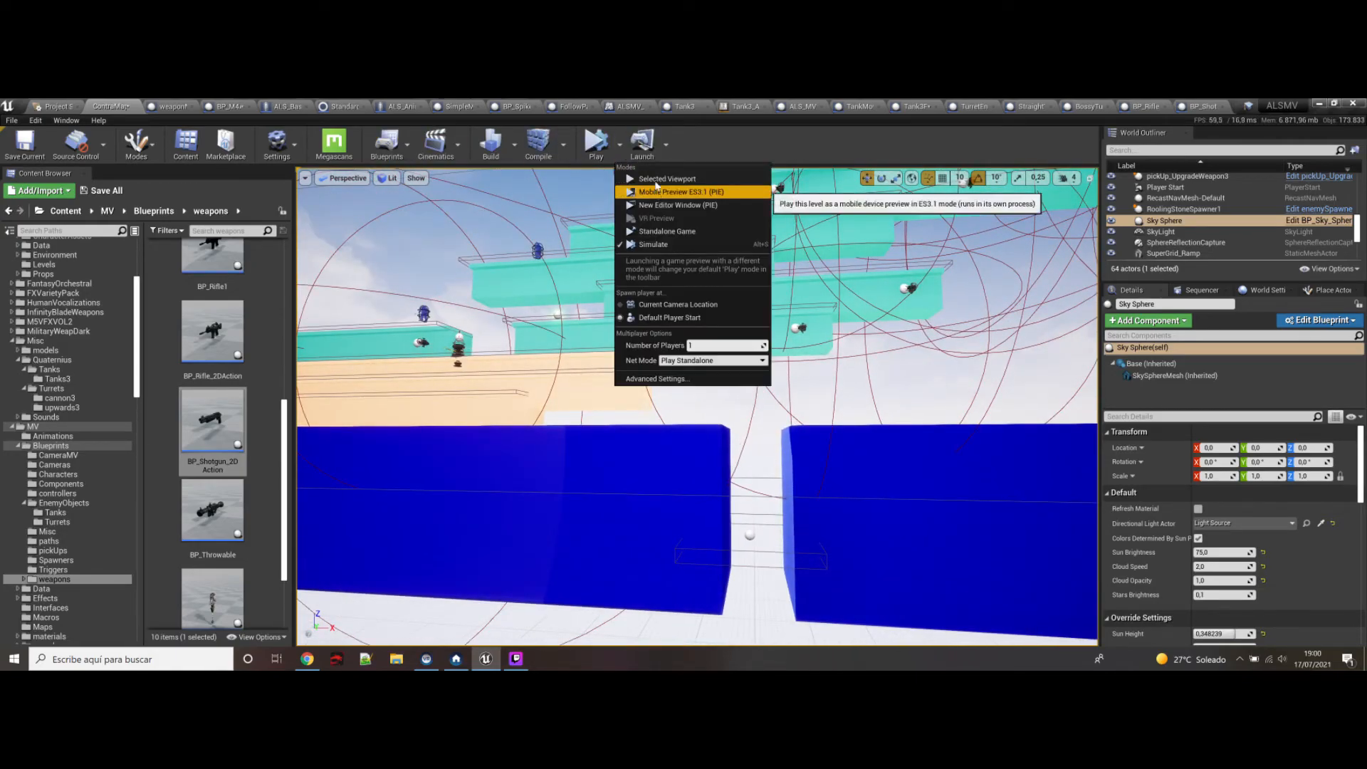
click(645, 186)
key(d)
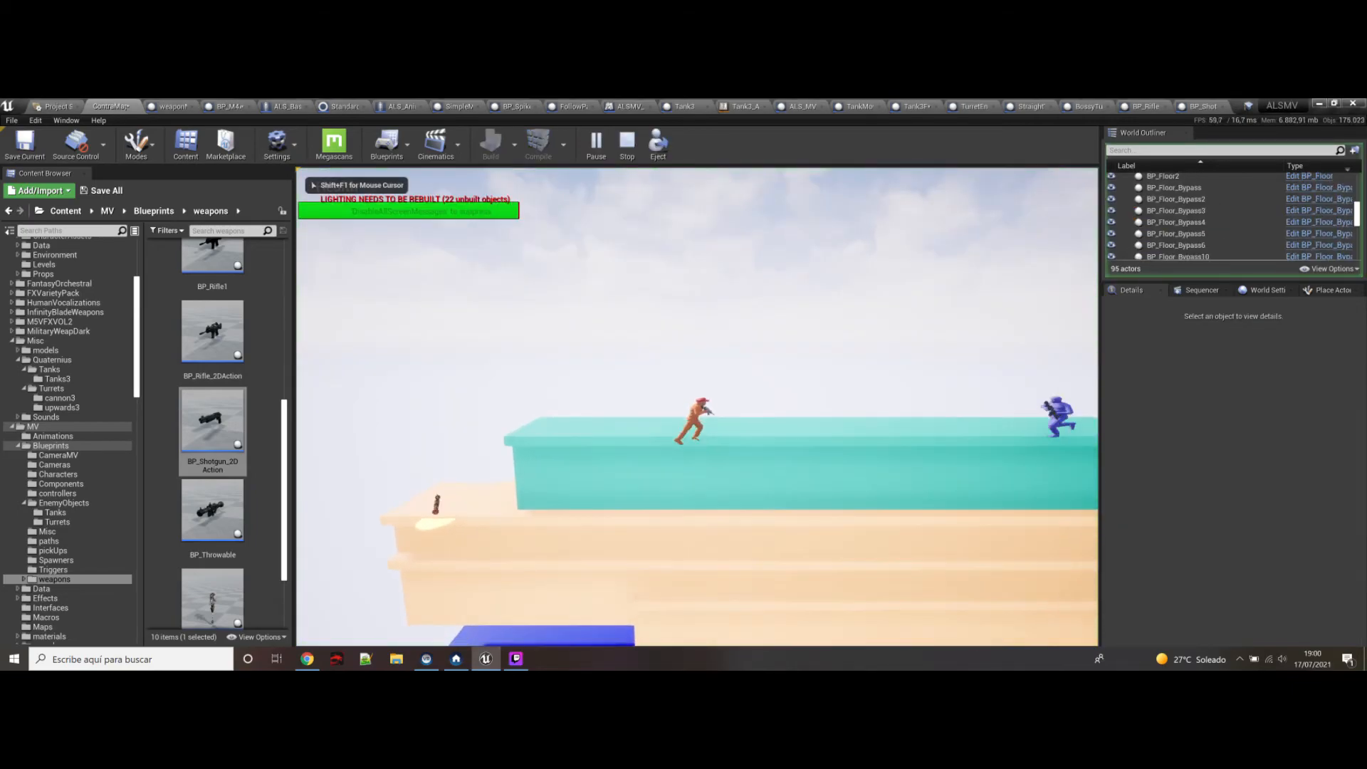
key(space)
key(d)
key(space)
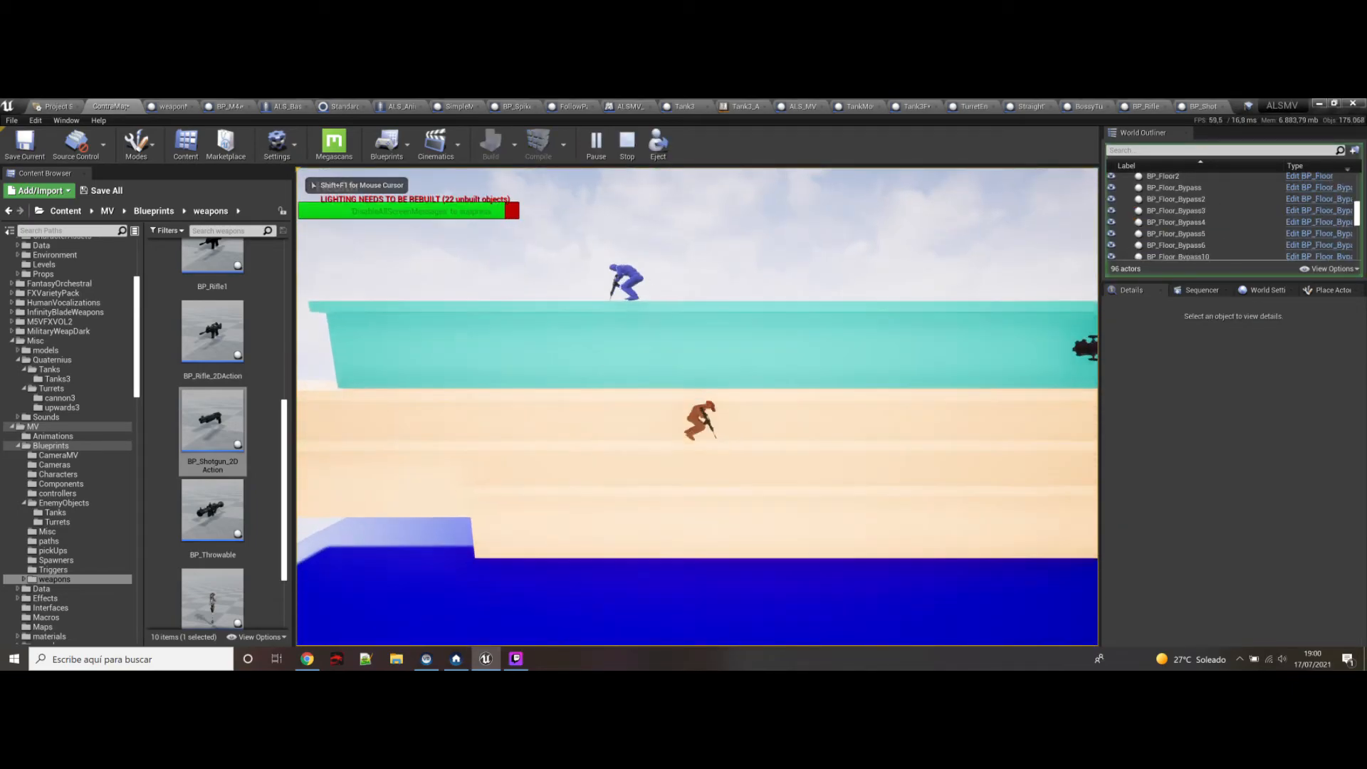
key(d)
key(space)
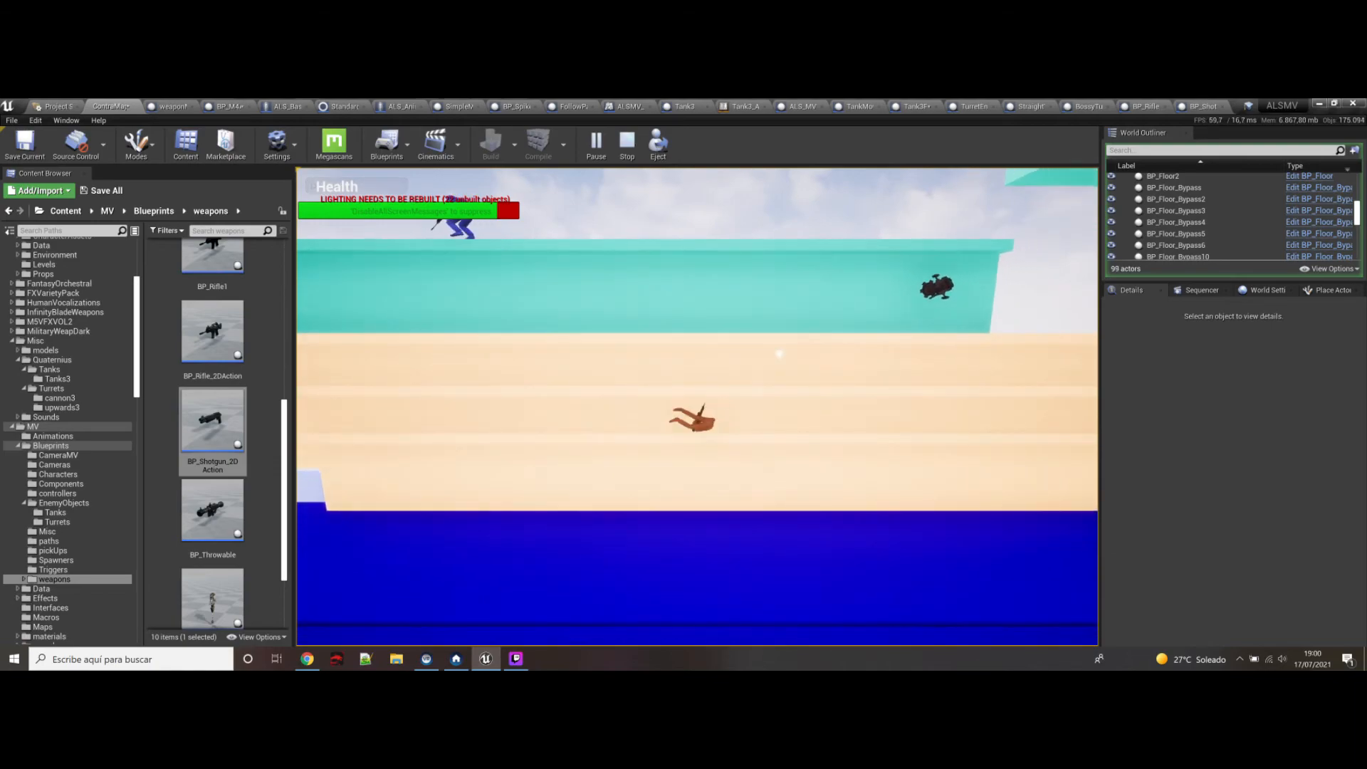
Step: Drop down to the blue floor and run beneath the turrets toward the gap
key(space)
key(d)
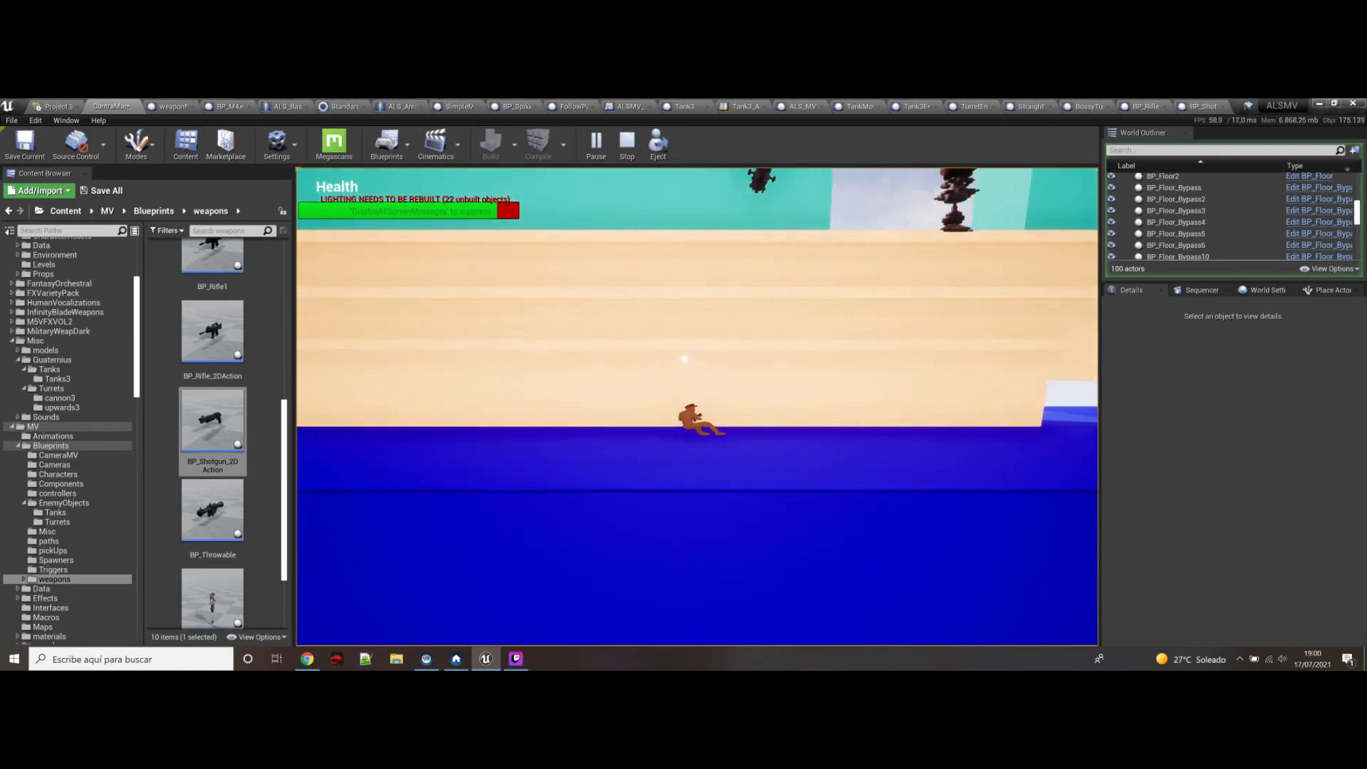
key(d)
key(space)
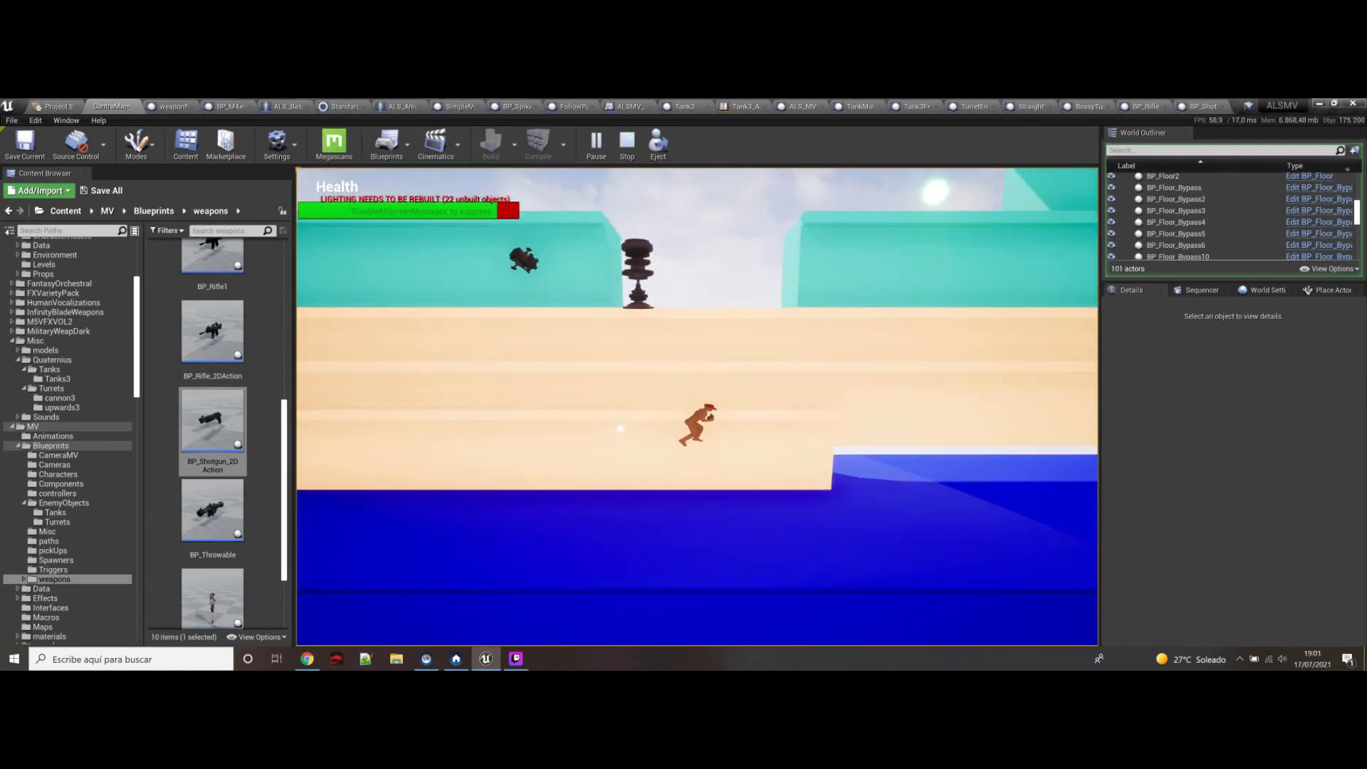
key(d)
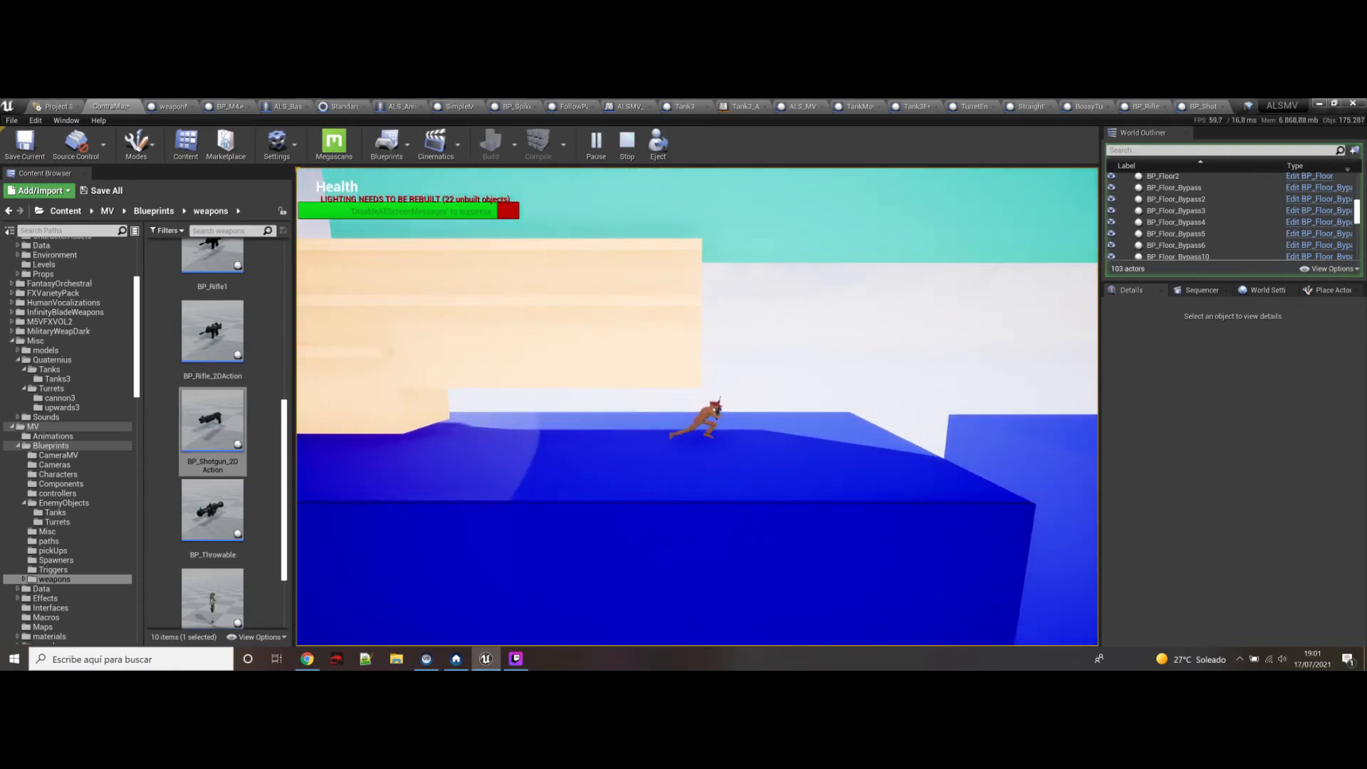
Step: Shoot the turret on the teal platform above and the rolling stones from the edge of the blue block
key(a)
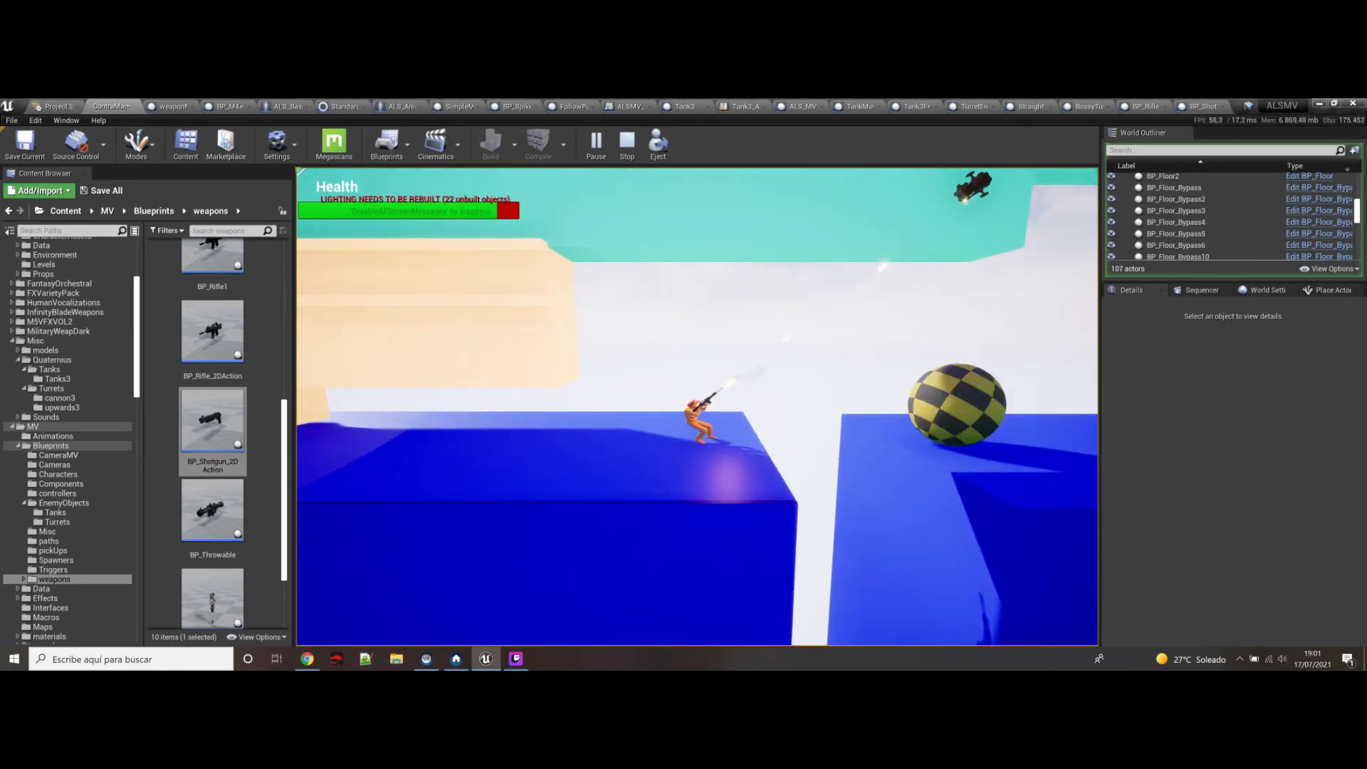
key(space)
key(d)
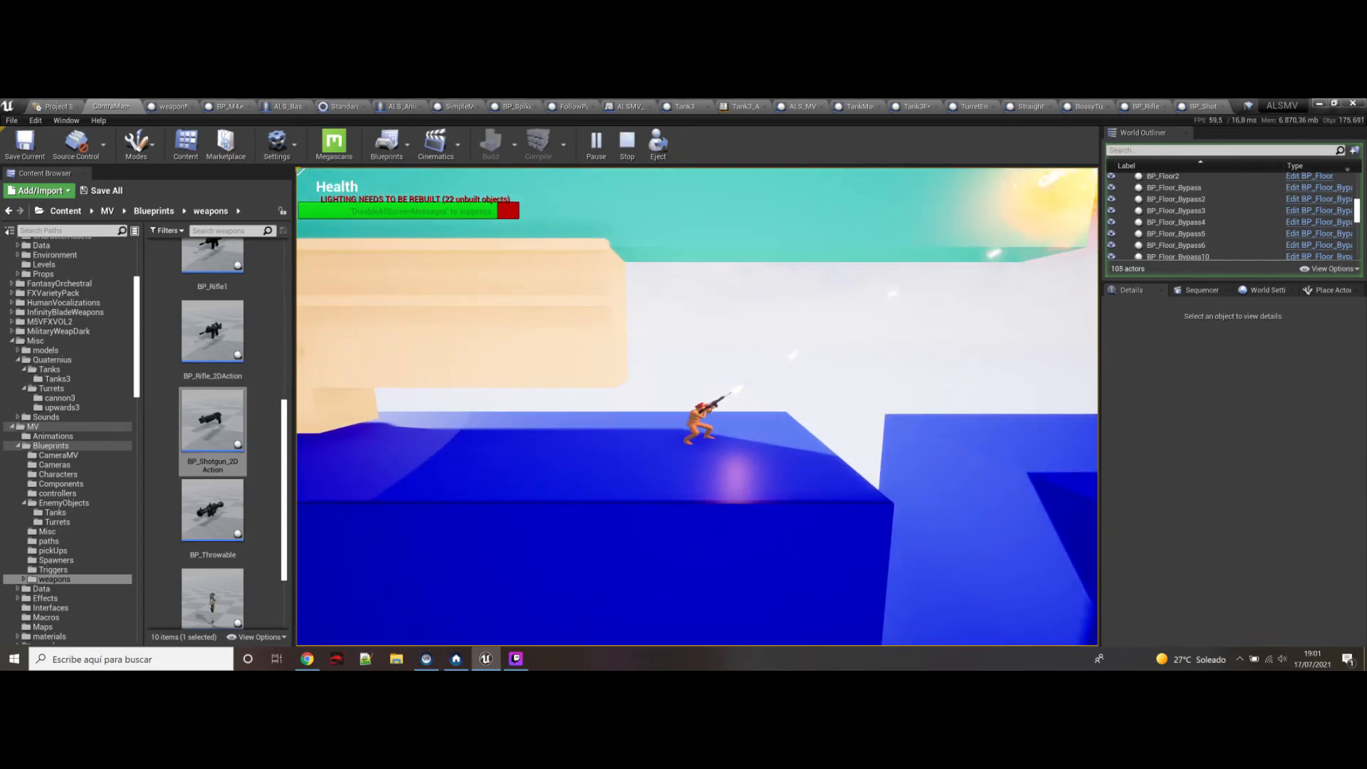
key(d)
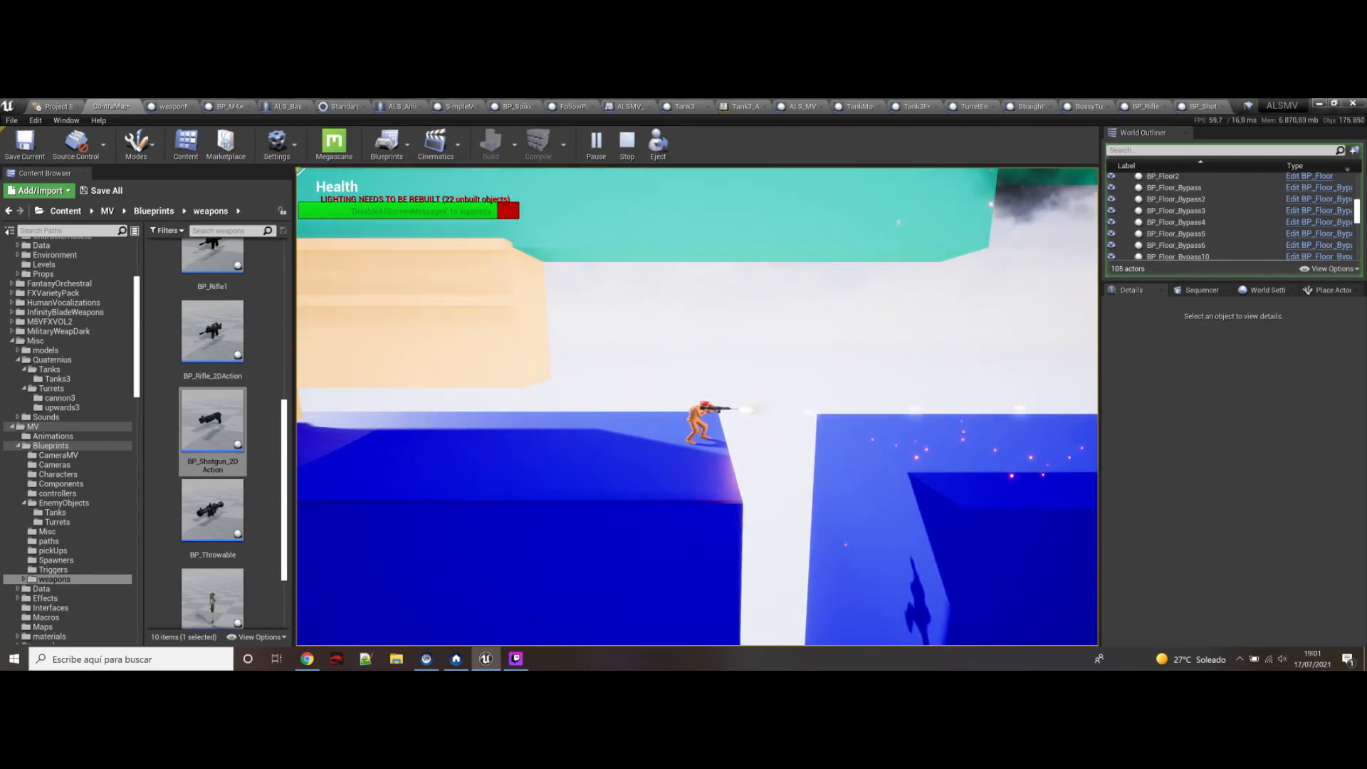
Step: Test the gap between the blue blocks with the character, and end the play session from the main menu
key(a)
key(d)
key(space)
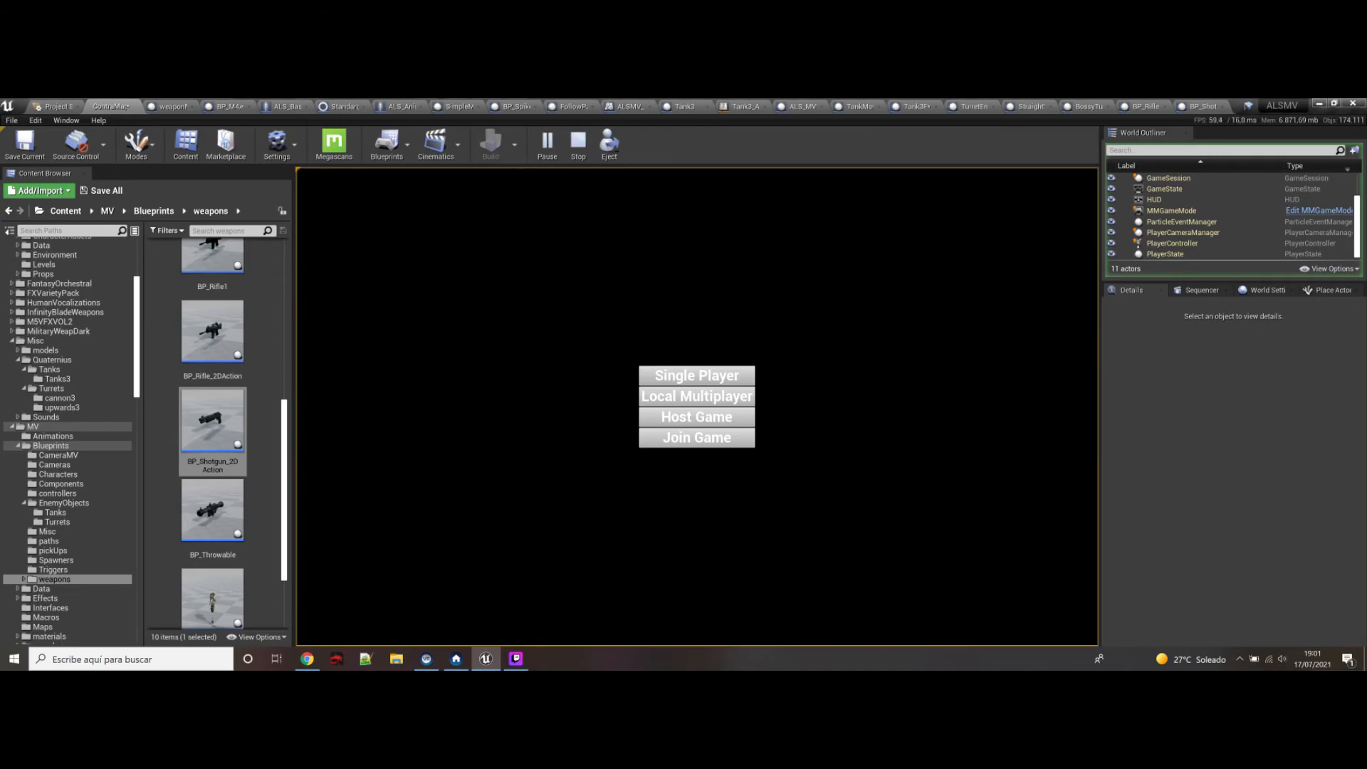
key(Escape)
right_drag(698, 406, 591, 377)
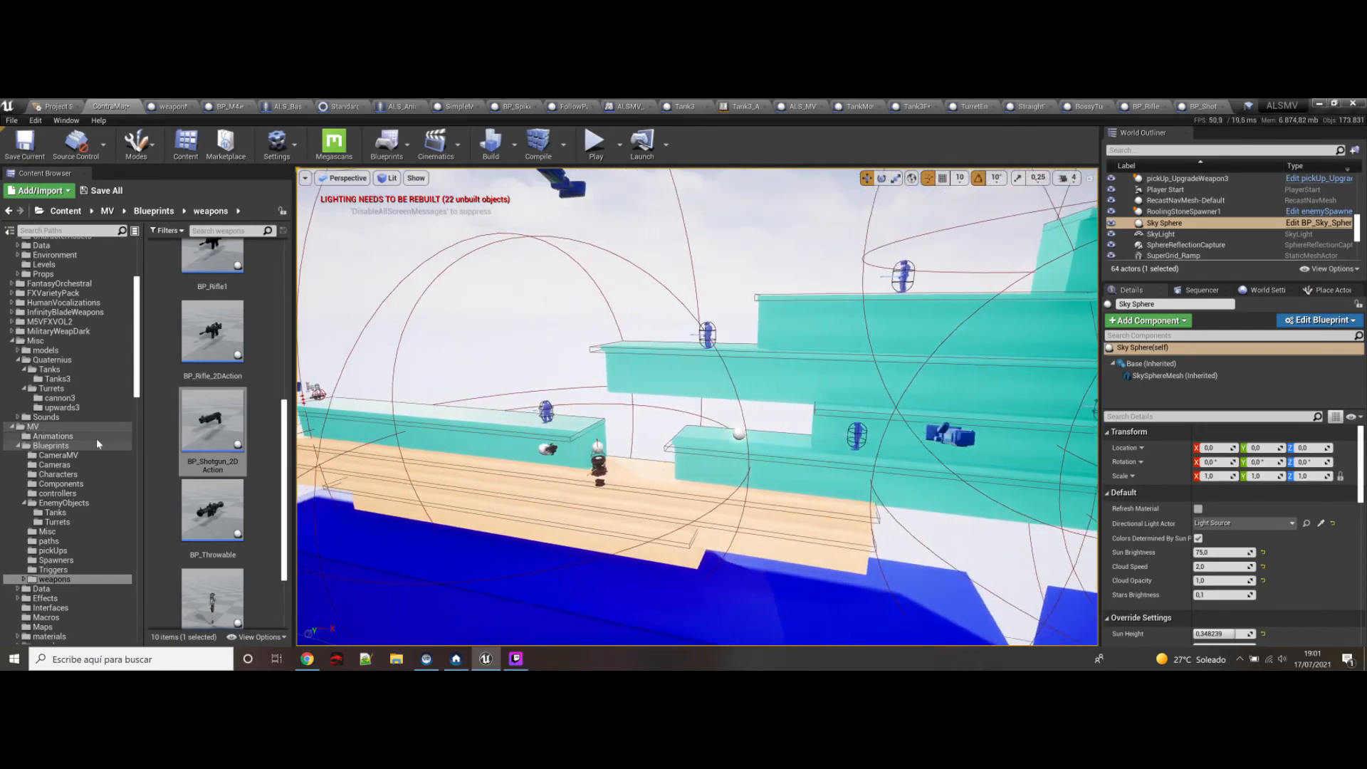
Step: Collapse the alsv4 and Misc folders in the content tree and open the MV Maps folder
scroll(67, 335, up, 2)
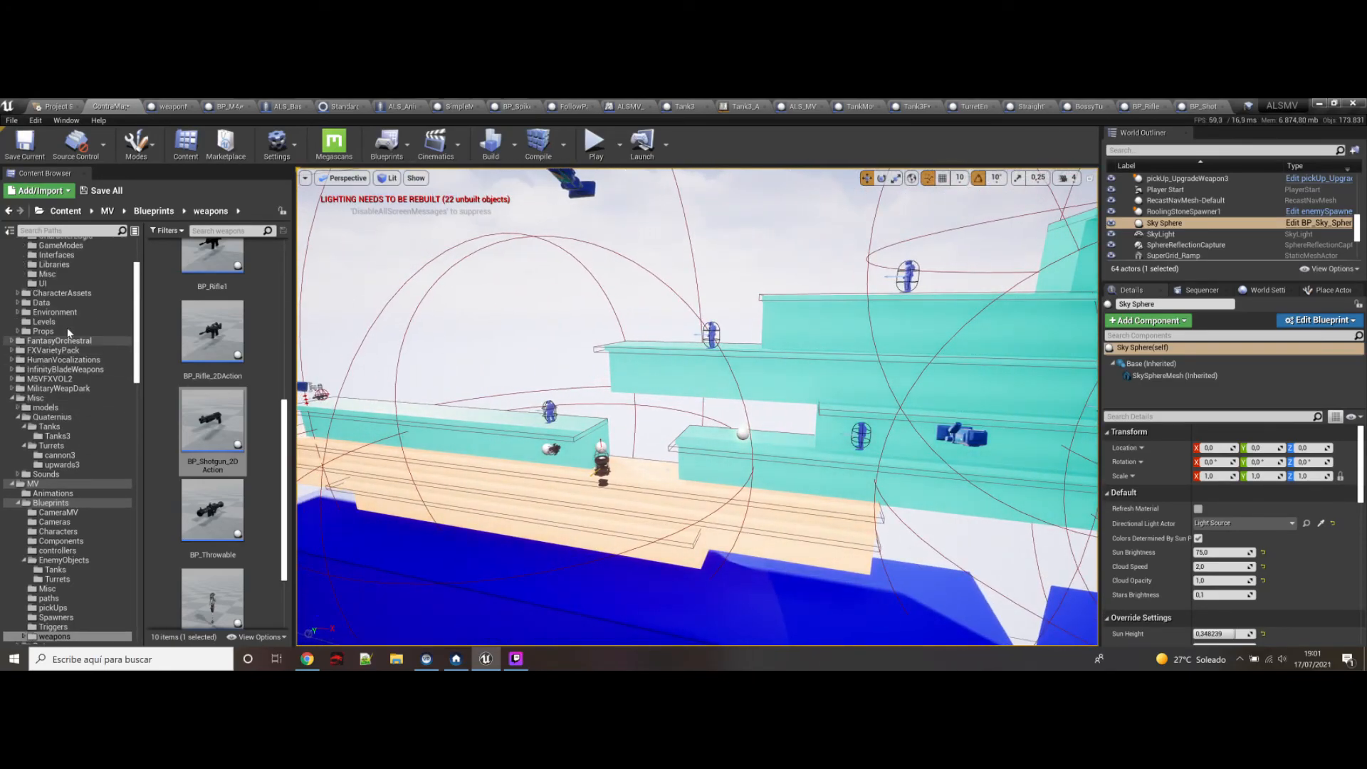
click(44, 322)
scroll(31, 349, up, 3)
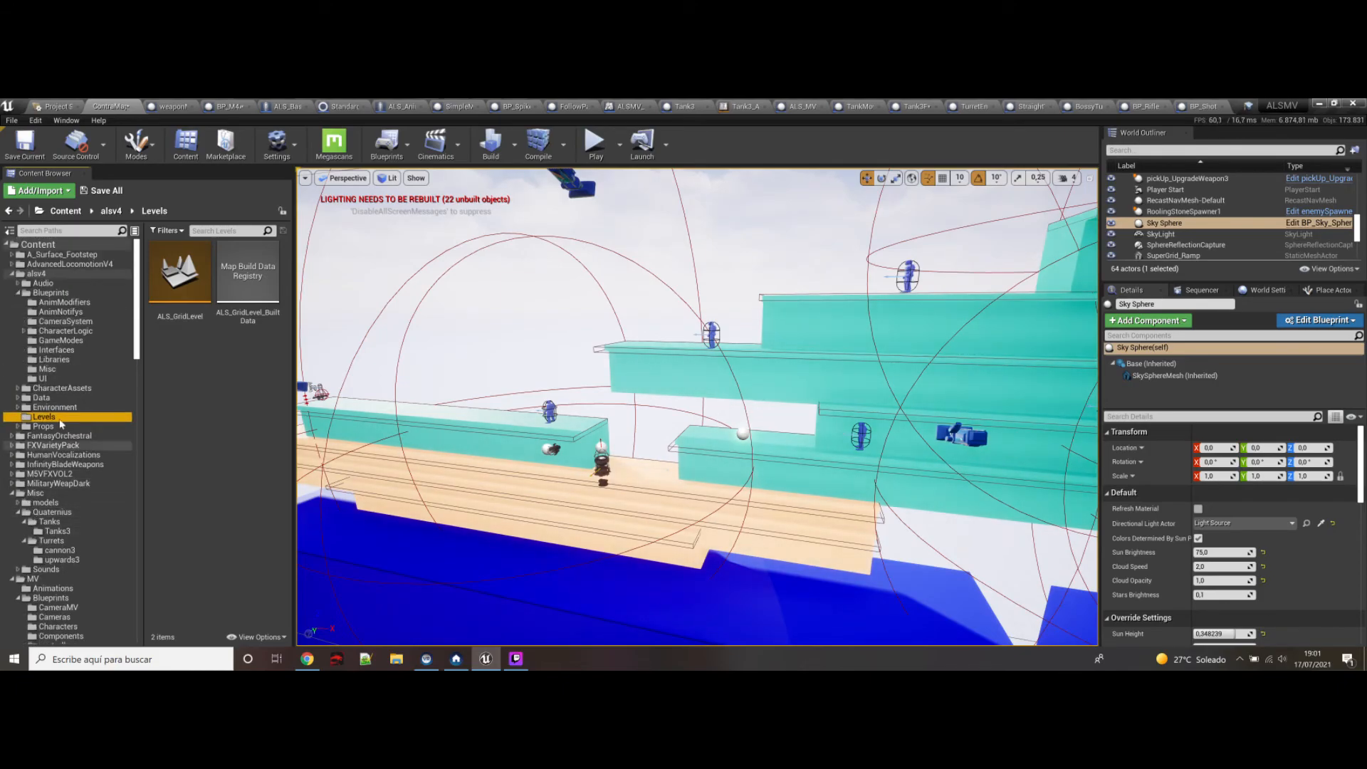
click(12, 275)
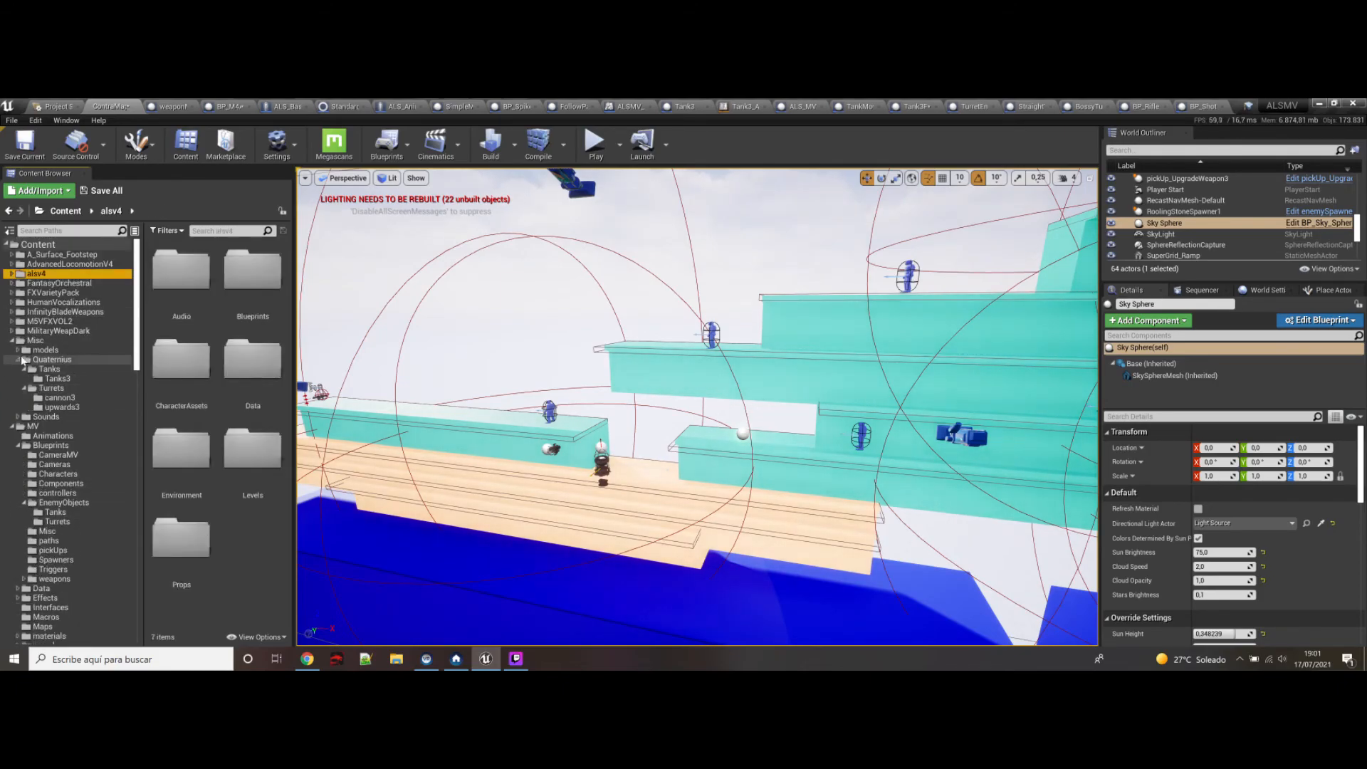
click(10, 341)
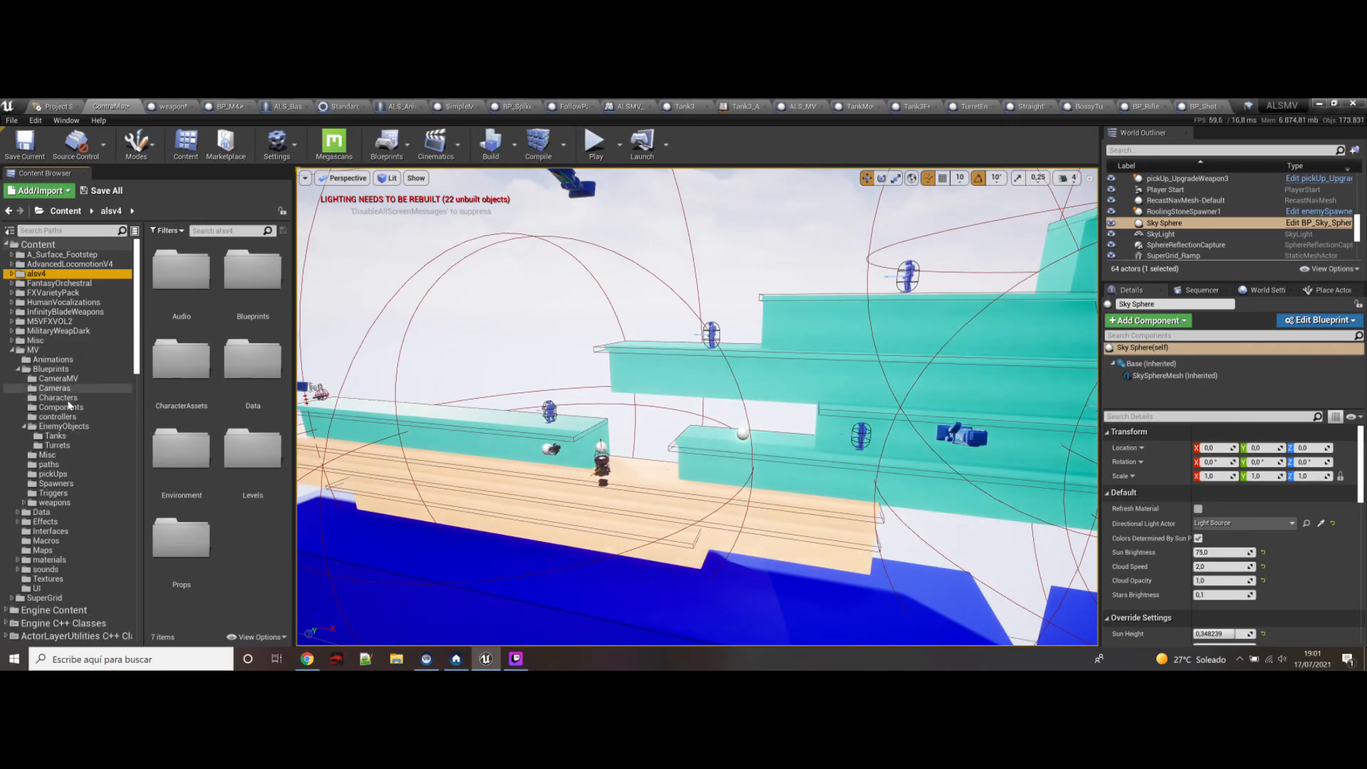
click(41, 551)
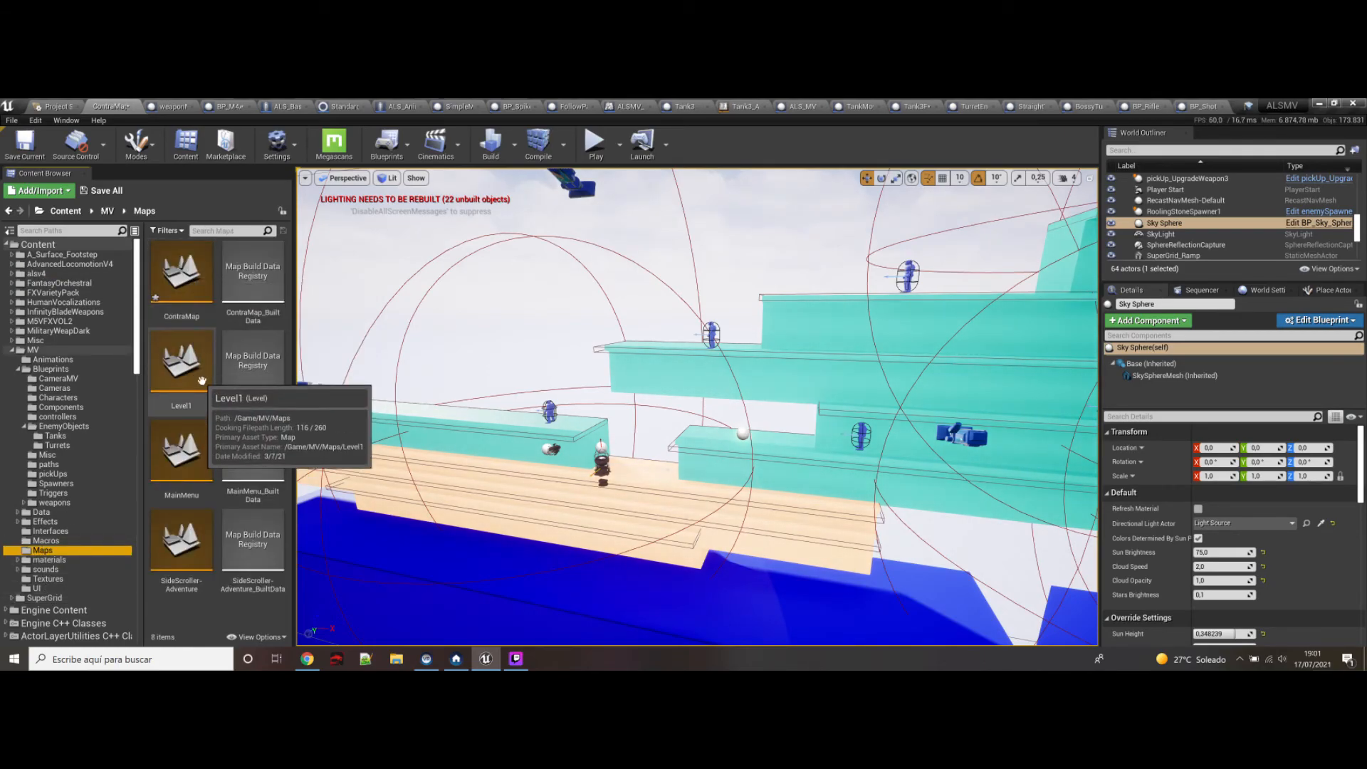
Step: Save the modified BP_M4A1, ContraMap and Tank3FollowPath assets, and open the SideScroller-Adventure level
click(100, 191)
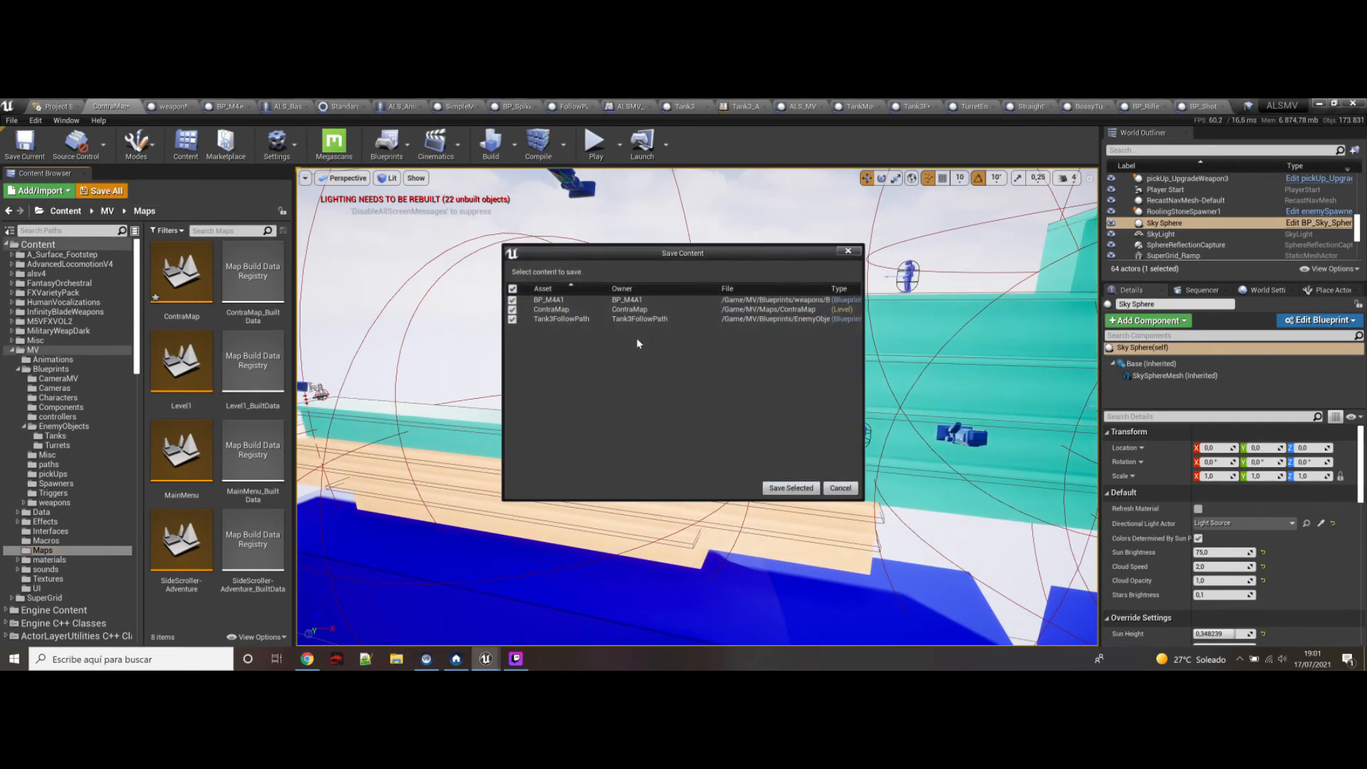
click(787, 488)
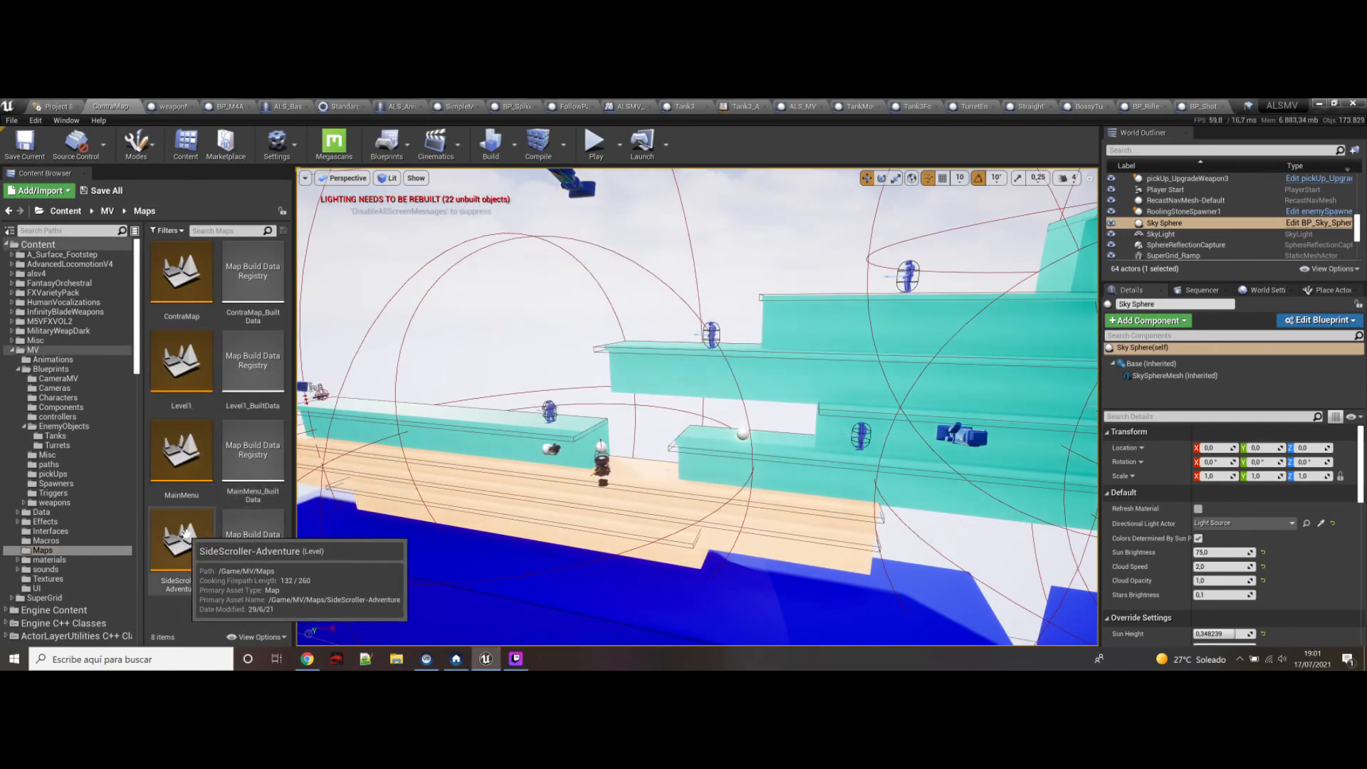
double_click(199, 542)
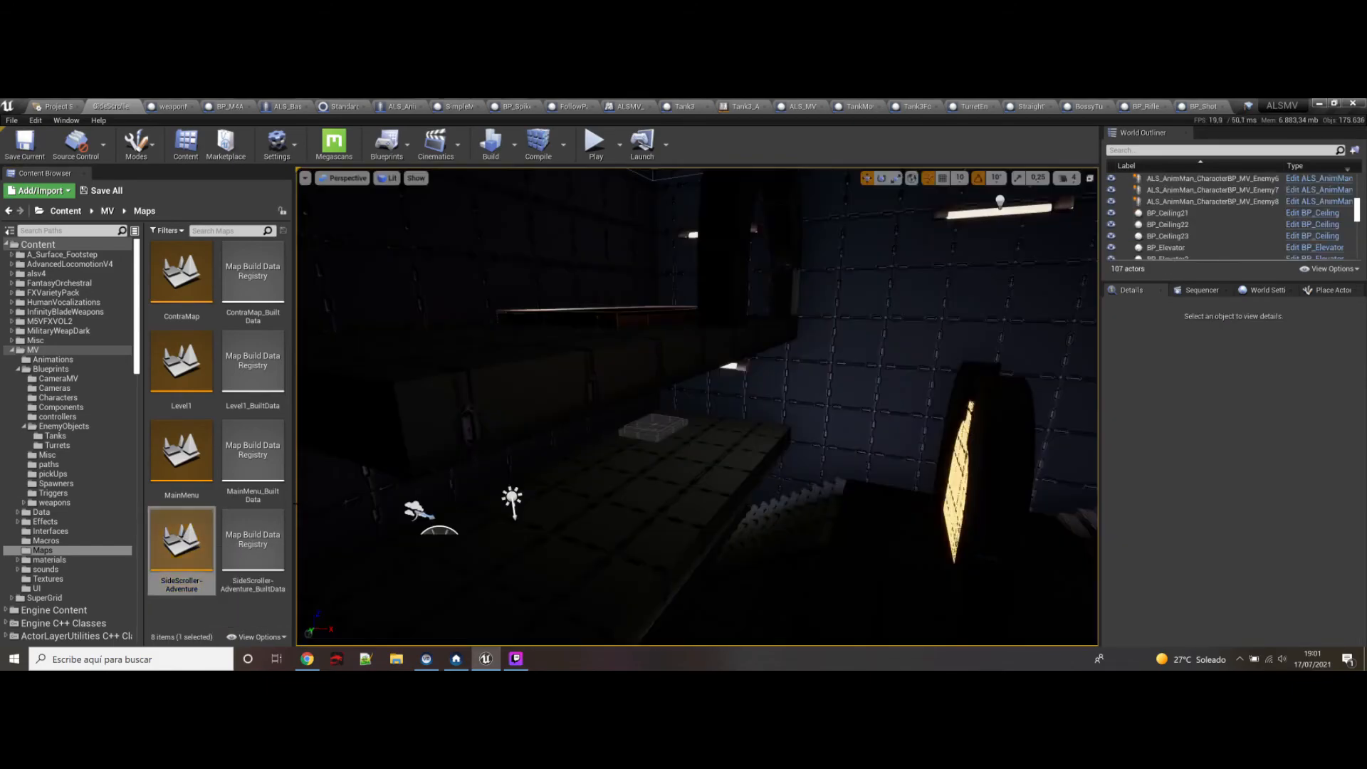
Step: Play-test the start of the SideScroller-Adventure level by running and jumping around the dark staircase, and end the play session
key(s)
mouse_move(541, 427)
right_down()
mouse_move(427, 424)
mouse_move(498, 424)
right_up()
click(596, 142)
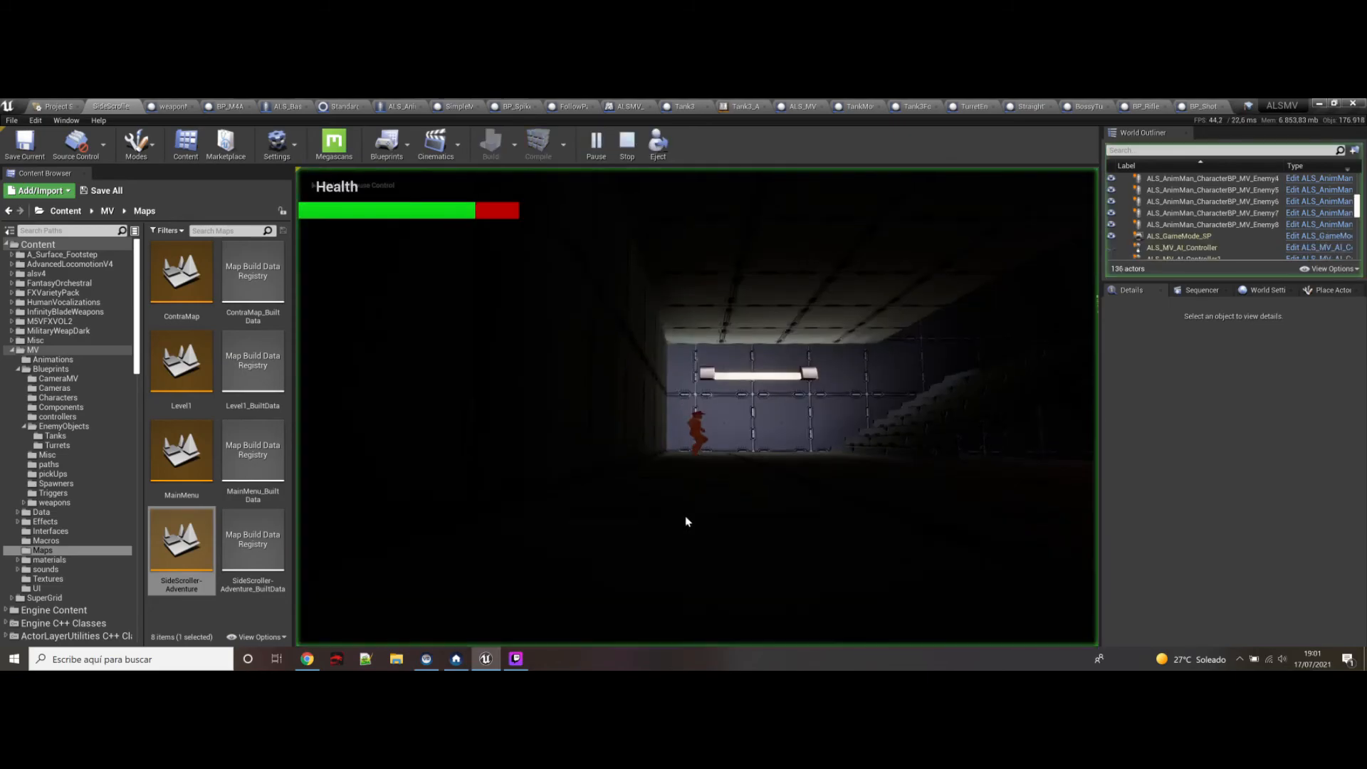
key(d)
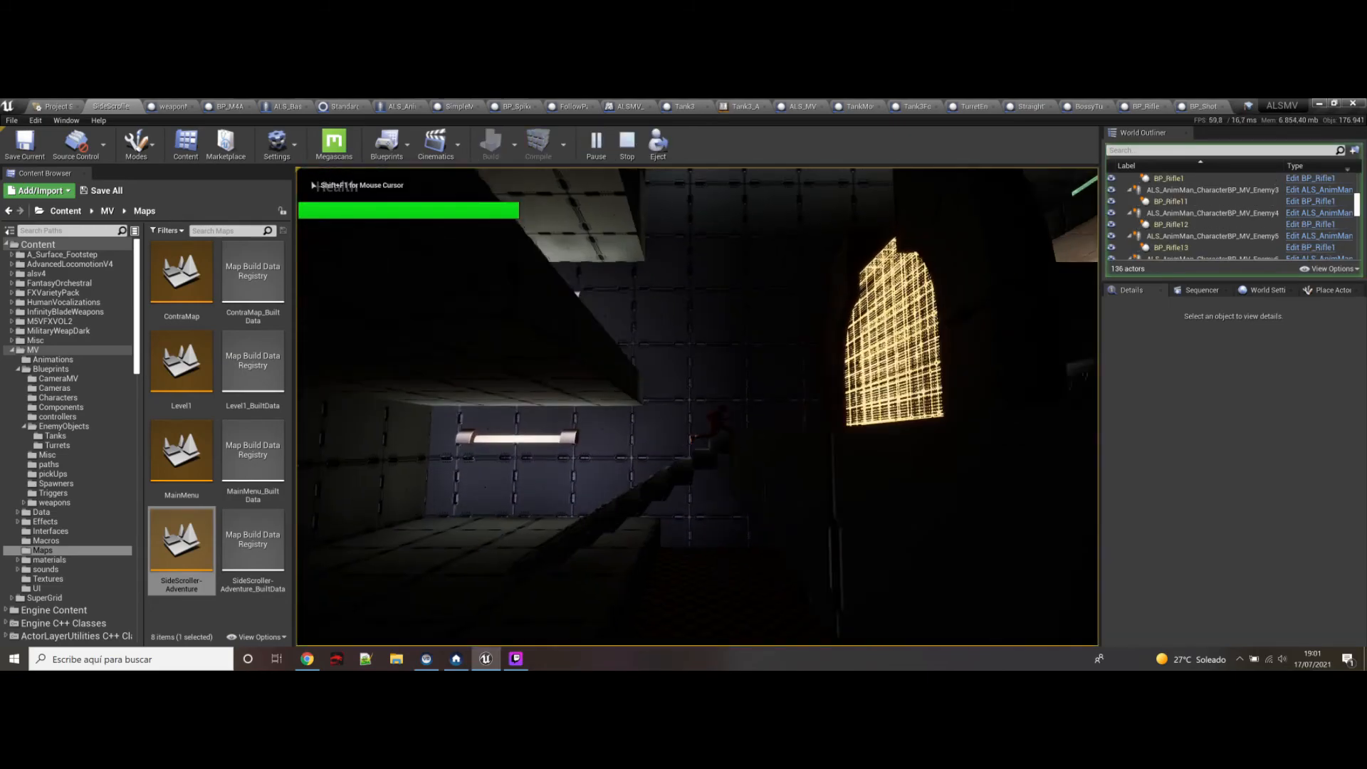
key(space)
key(a)
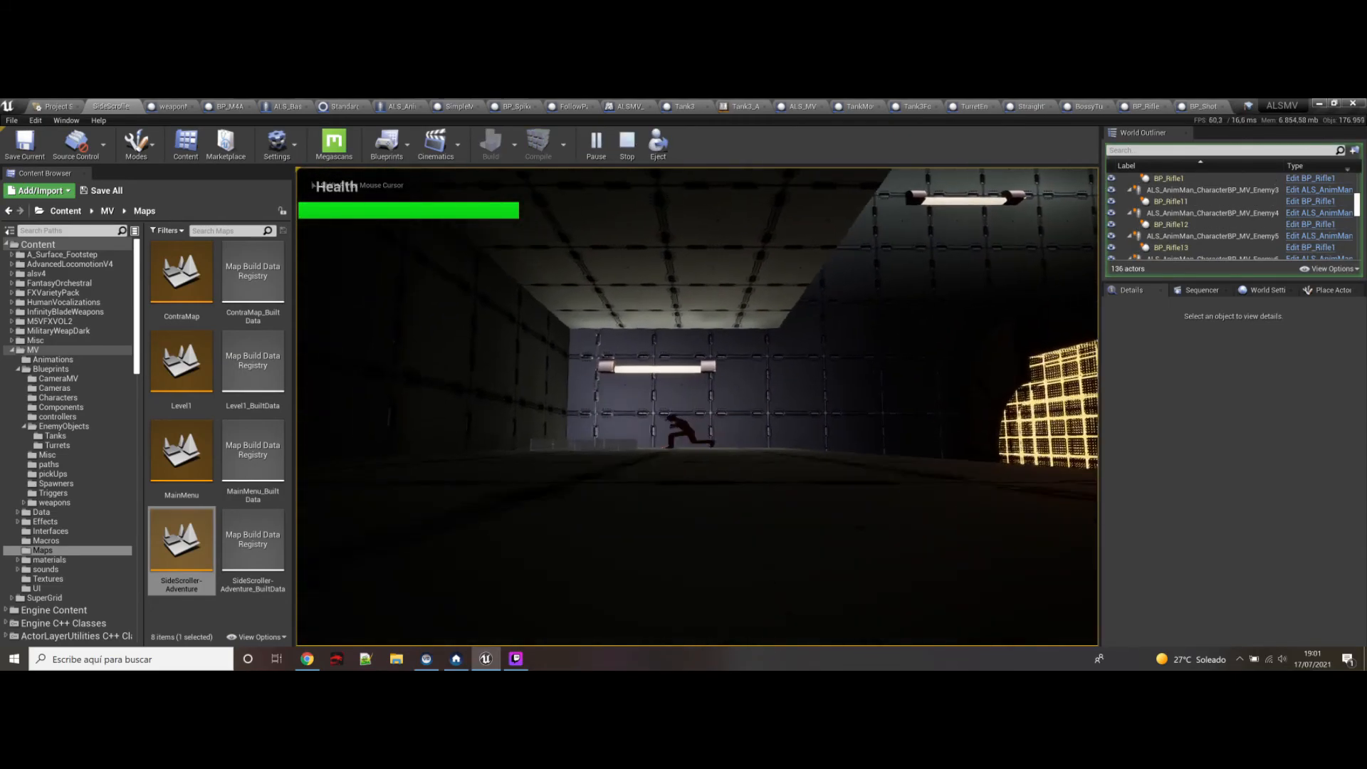
key(Escape)
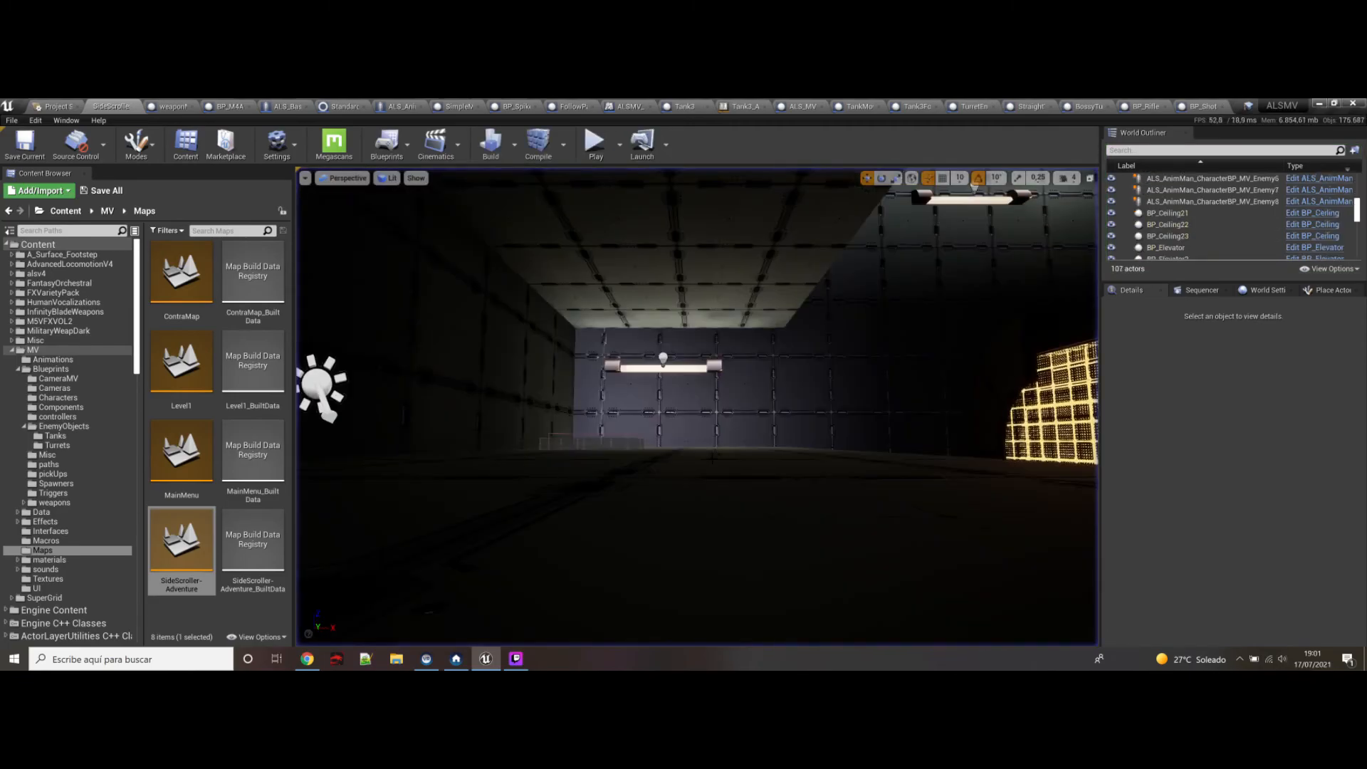
Step: In the level's world settings, set the Default Pawn Class to the ALS_AnimMan_CharacterBP_MV sidescroller variant listed after 2DSidescroller
right_drag(912, 461, 912, 461)
key(d)
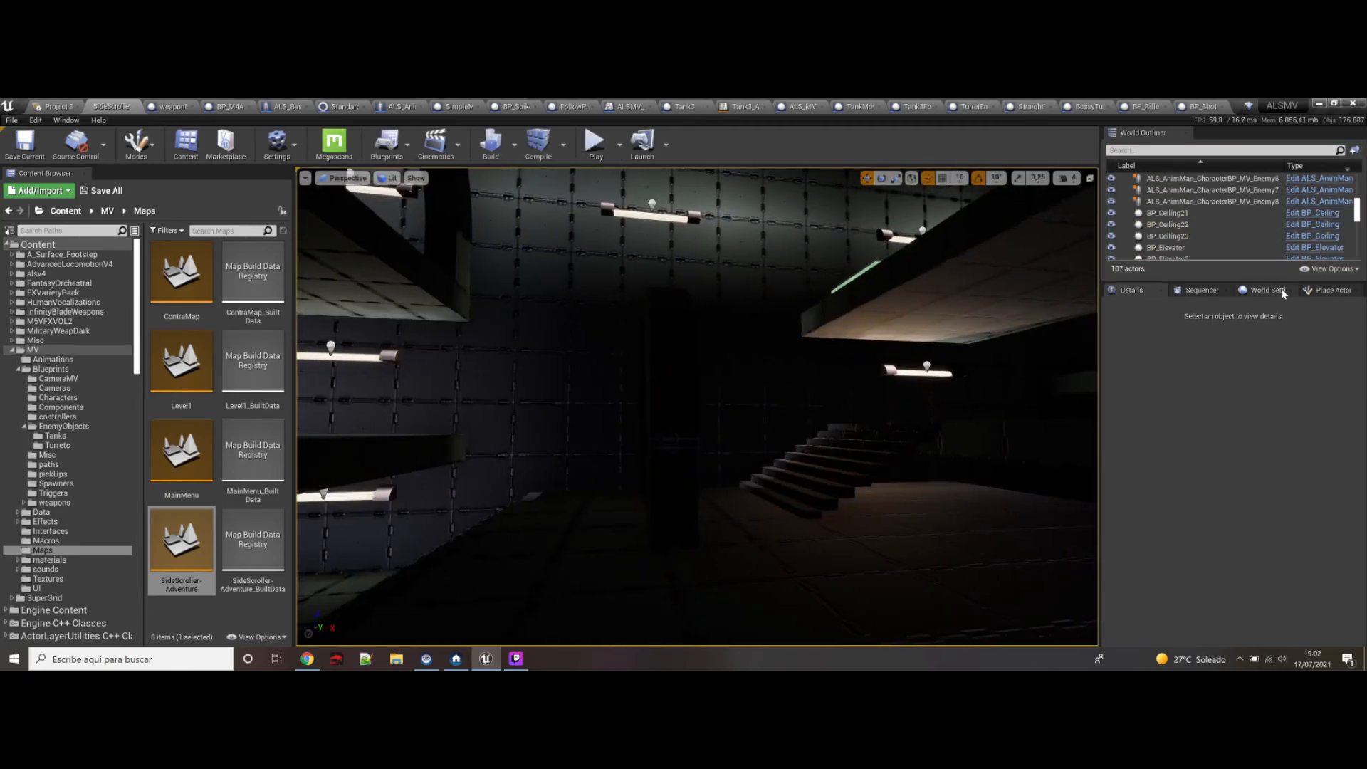
click(1271, 293)
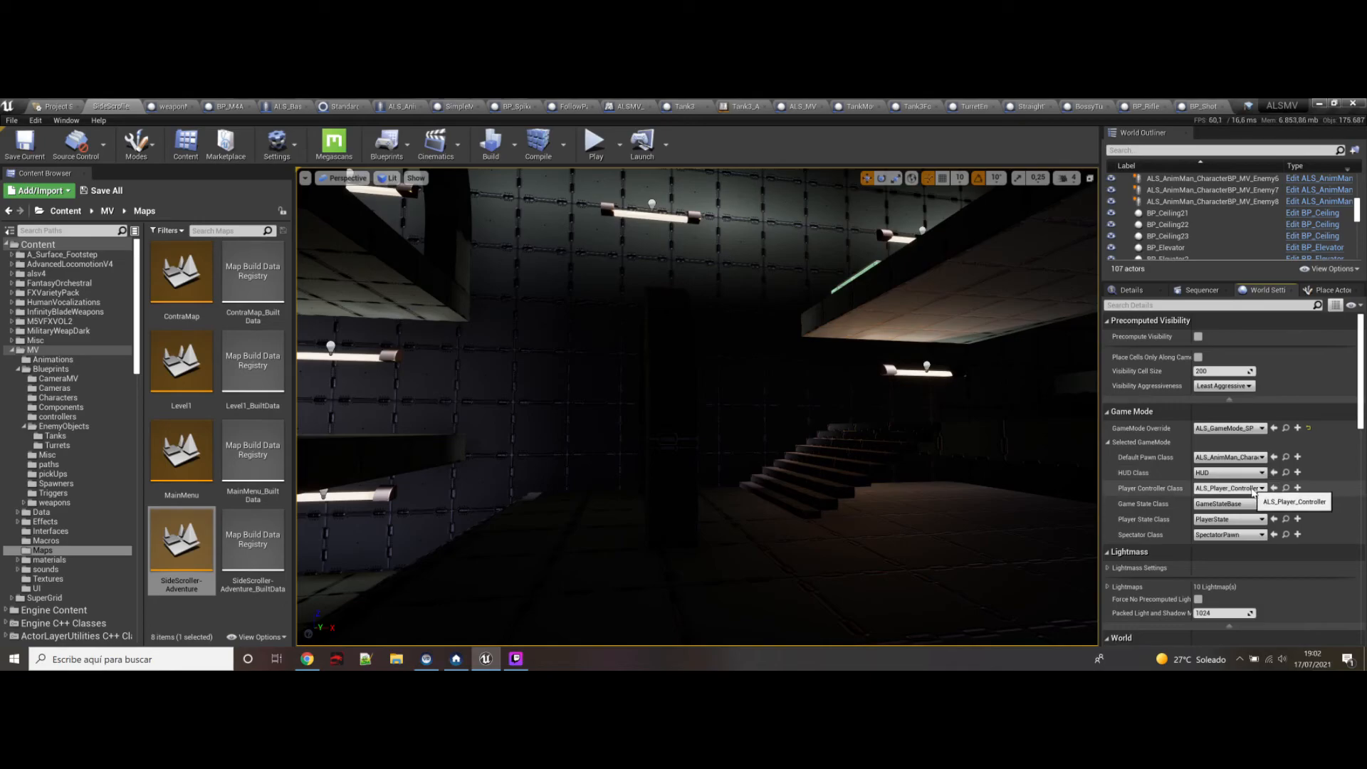
click(1240, 457)
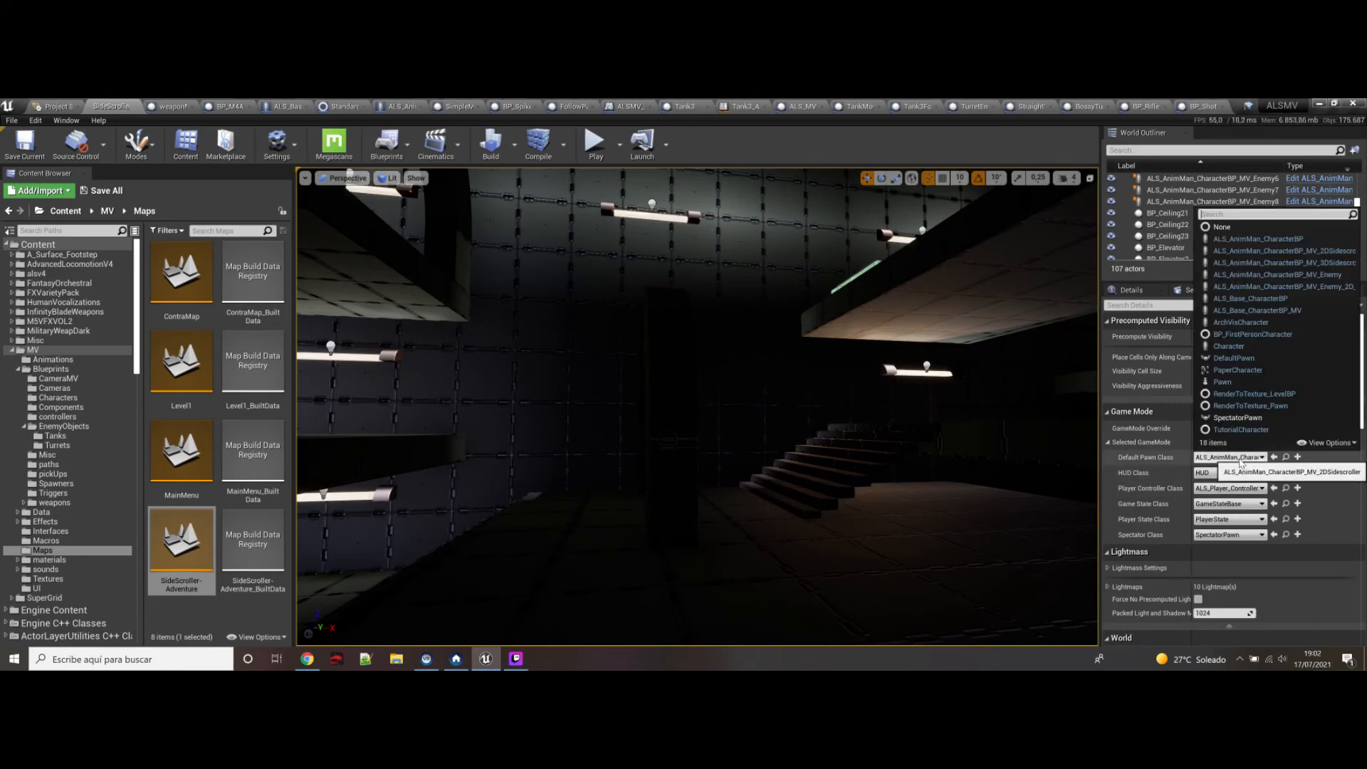
click(1266, 263)
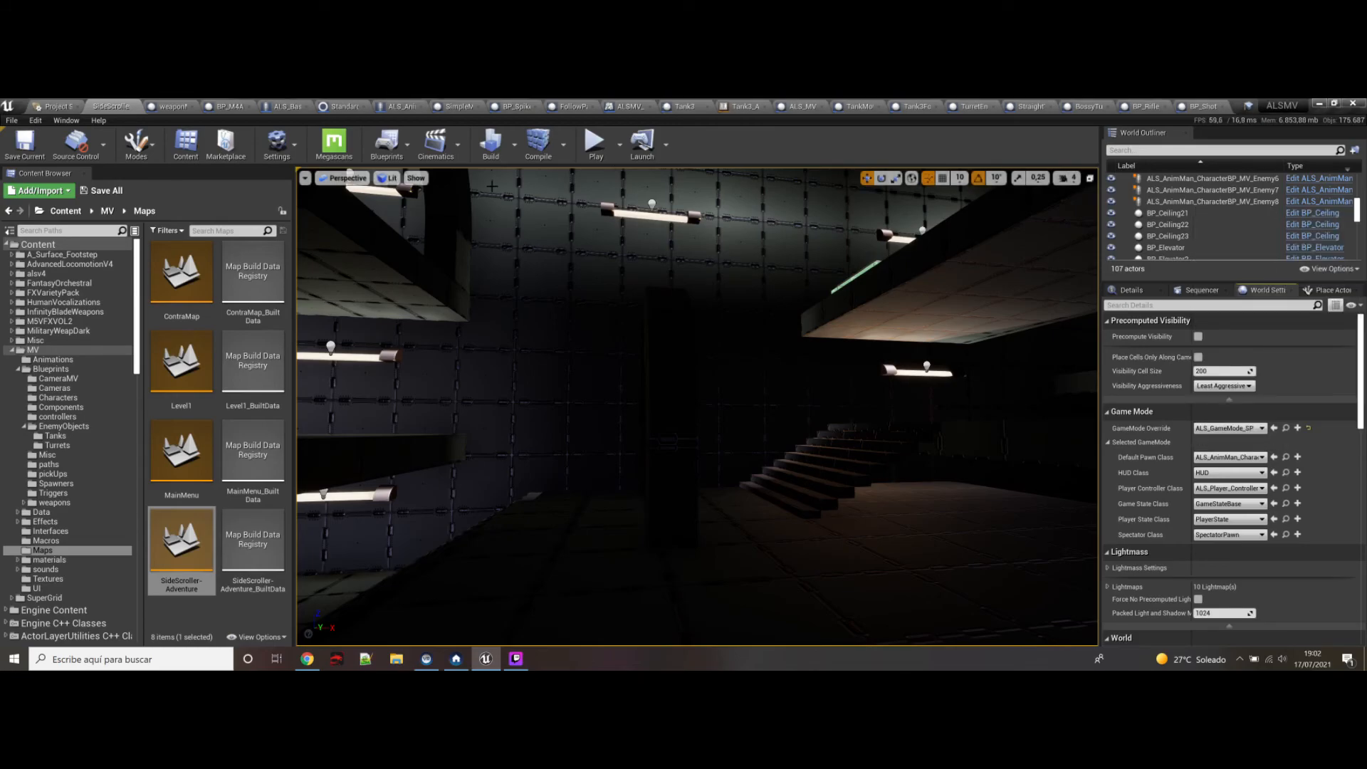
Step: Play the level with the selected pawn and test running and jumping on the stairs beside the glowing yellow grid
click(593, 144)
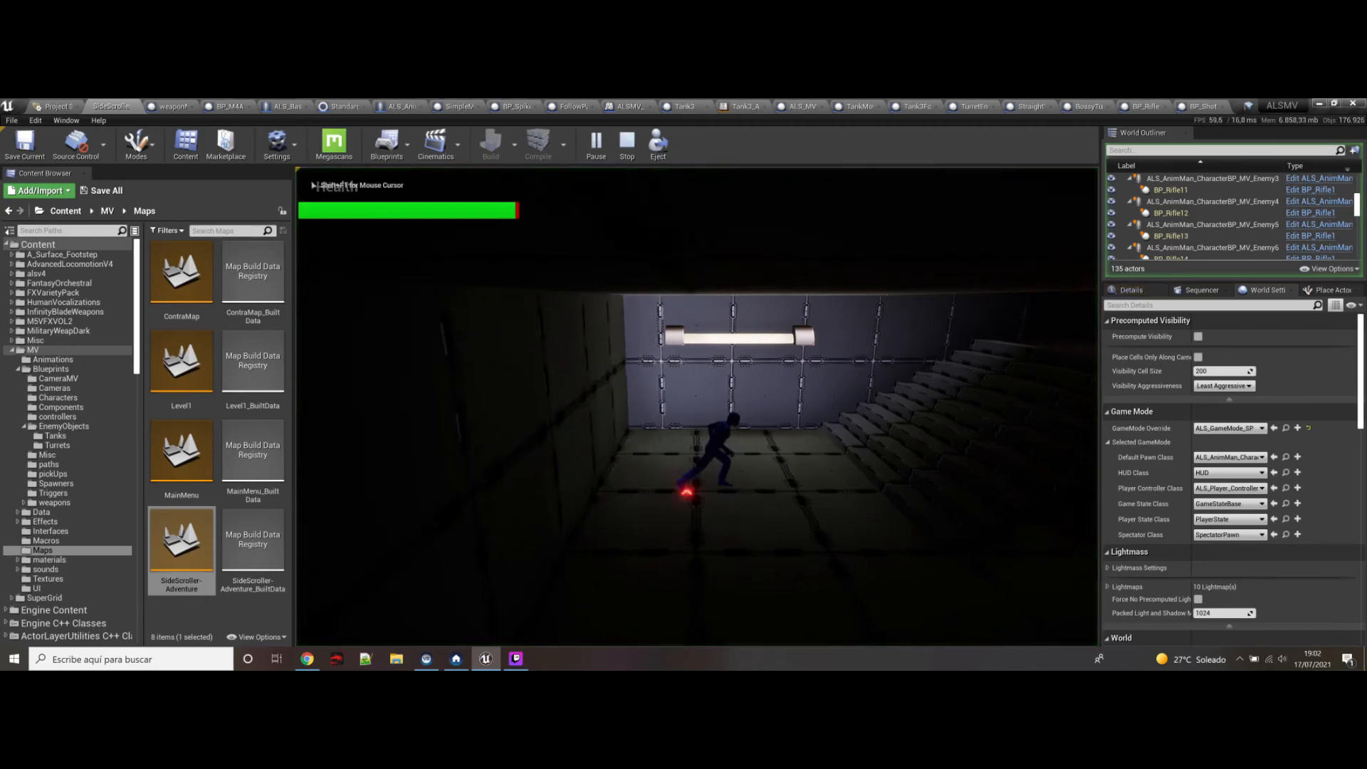
key(d)
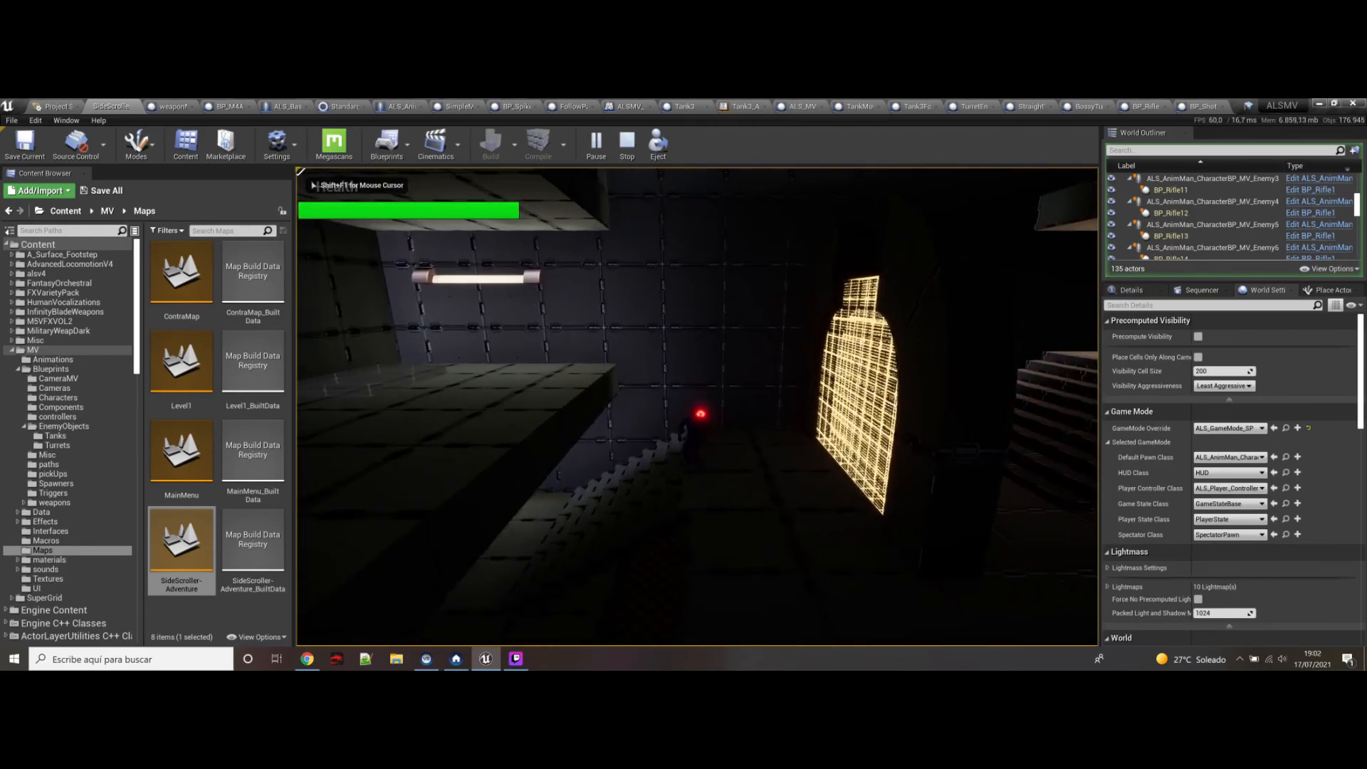
key(a)
key(space)
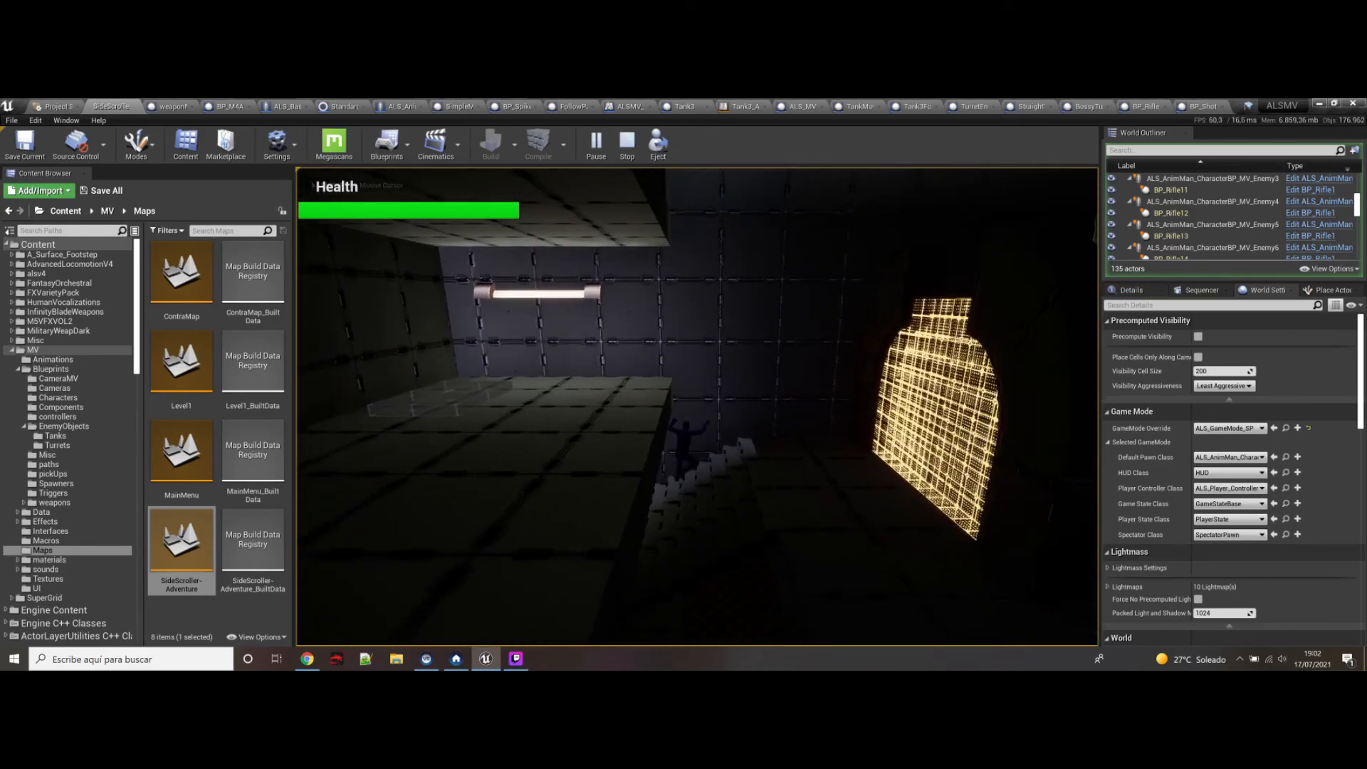
key(d)
key(space)
key(a)
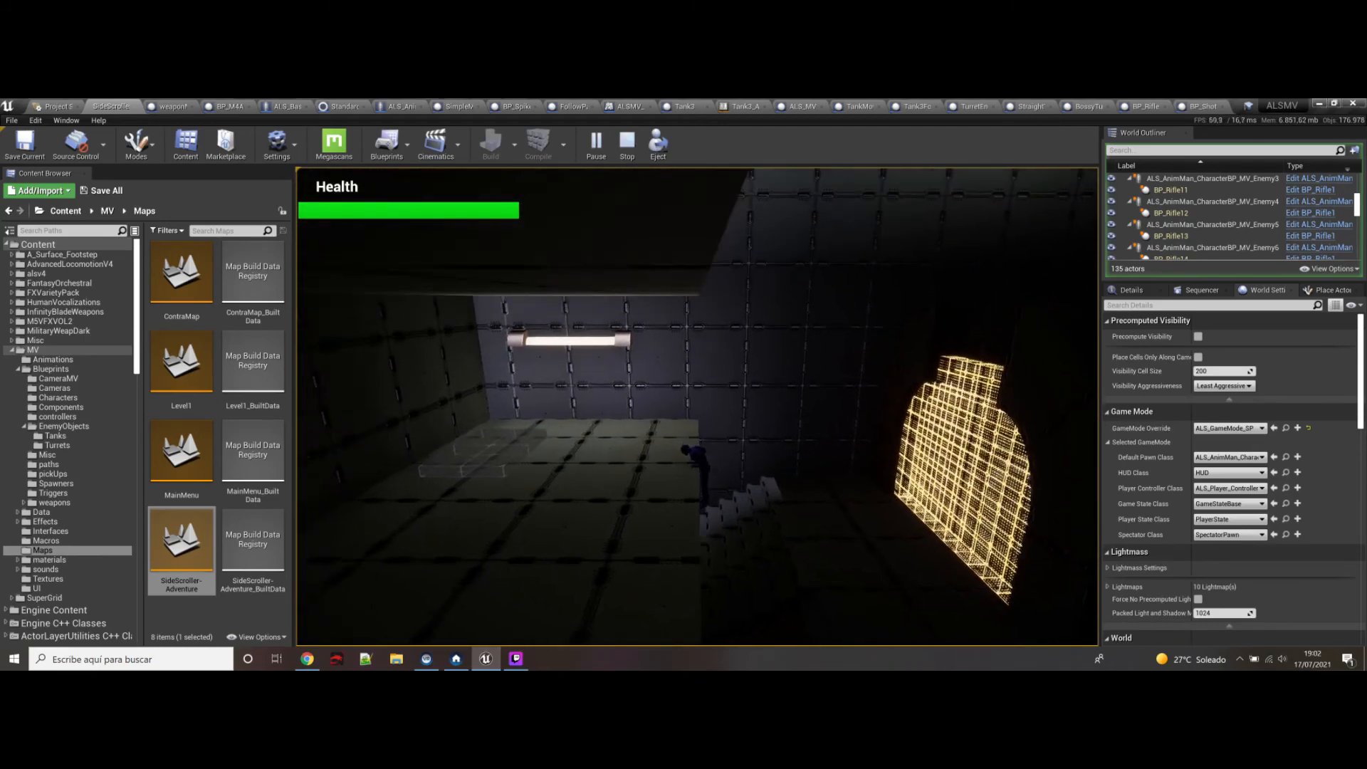
key(a)
key(d)
key(d)
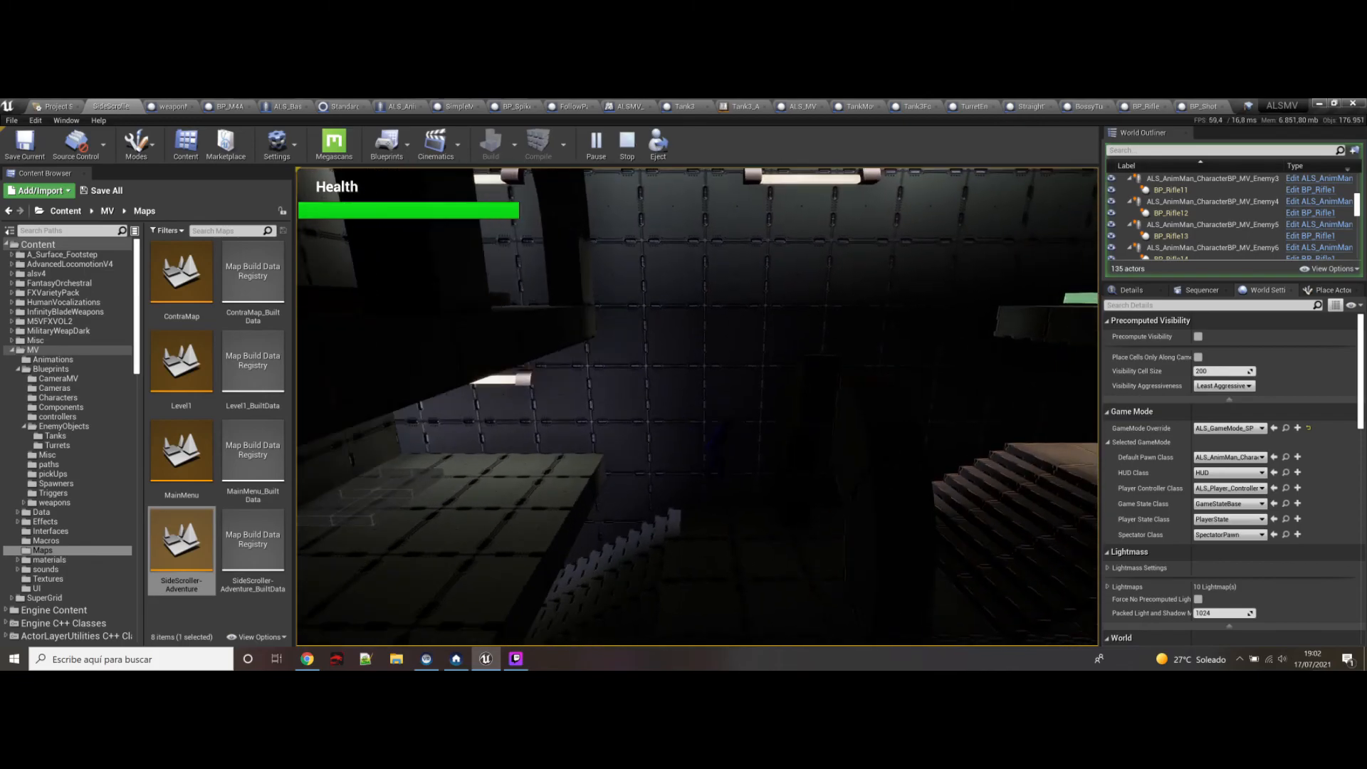
Step: Run the character across the next stairs and through the red laser beams, and use the Green Card at the green floor panel
key(d)
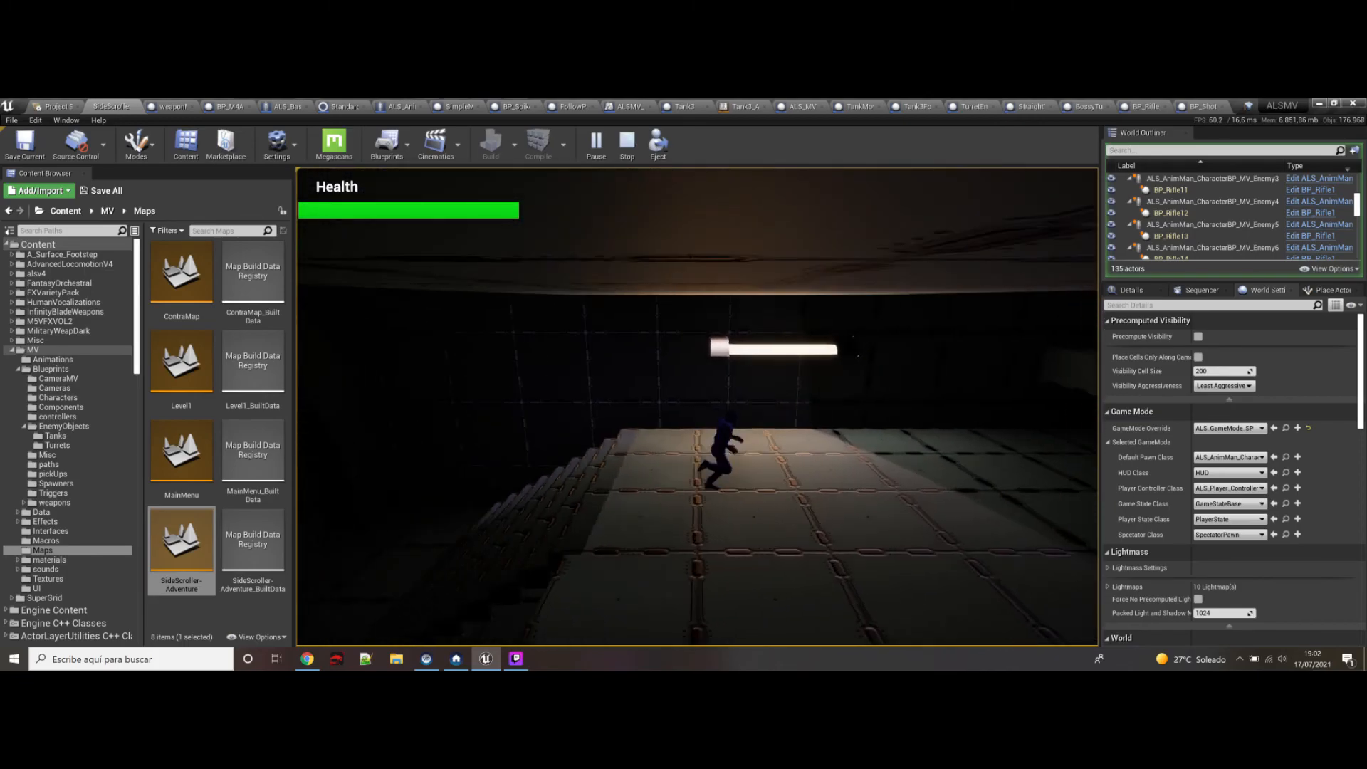
key(d)
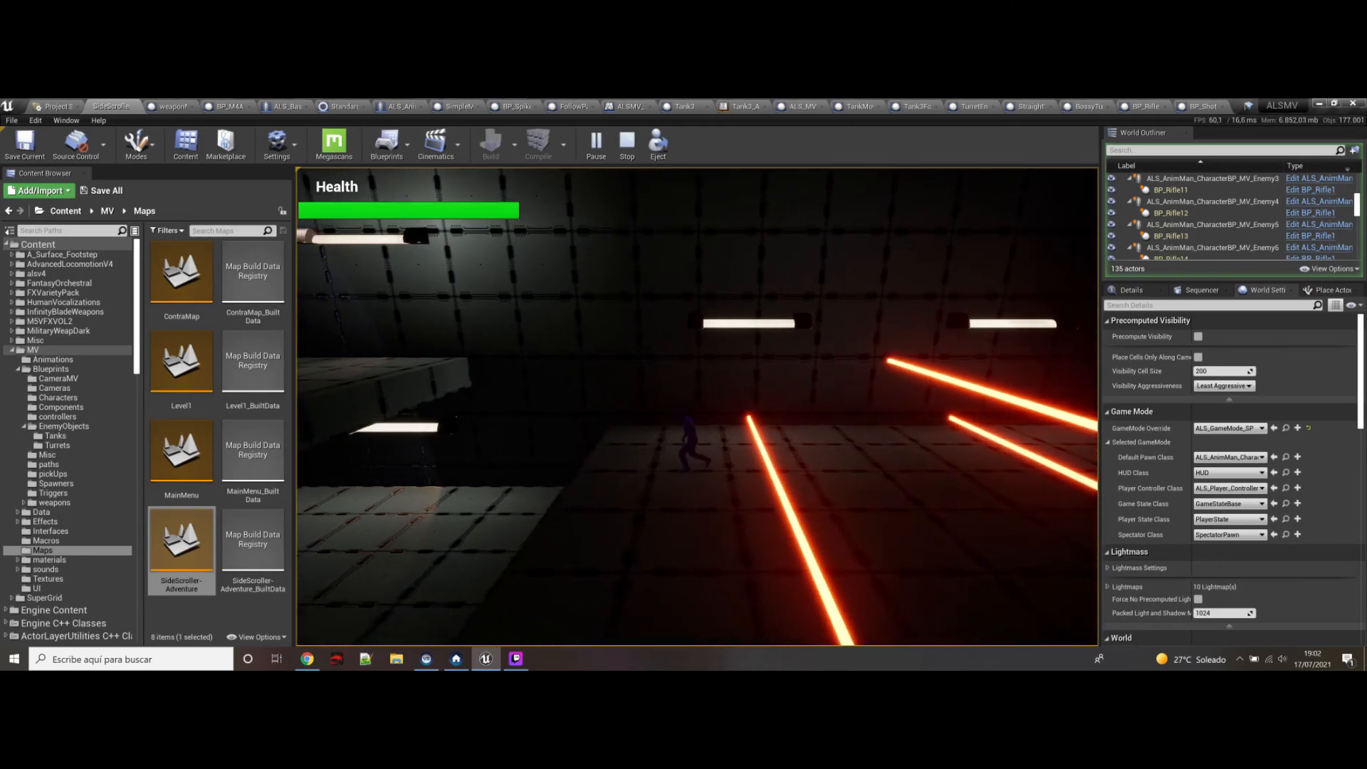
key(d)
key(a)
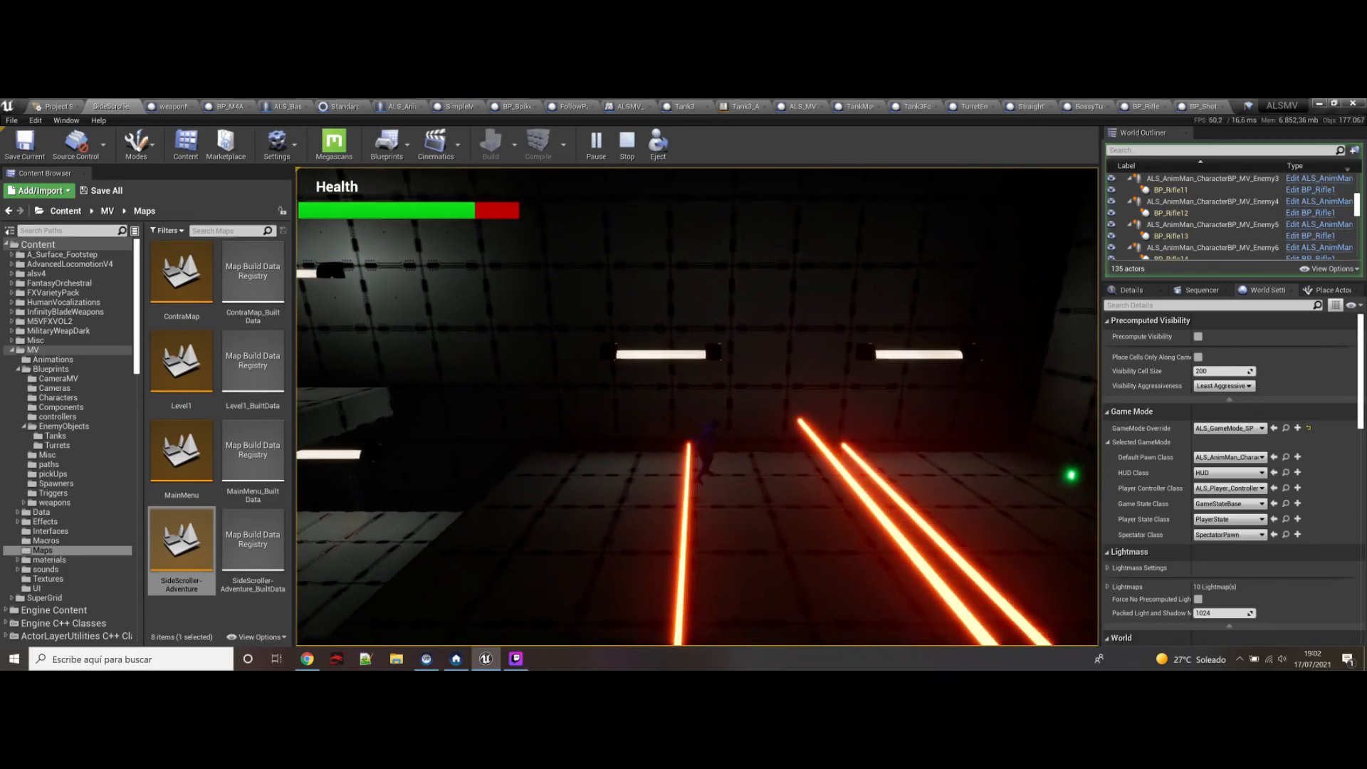
key(d)
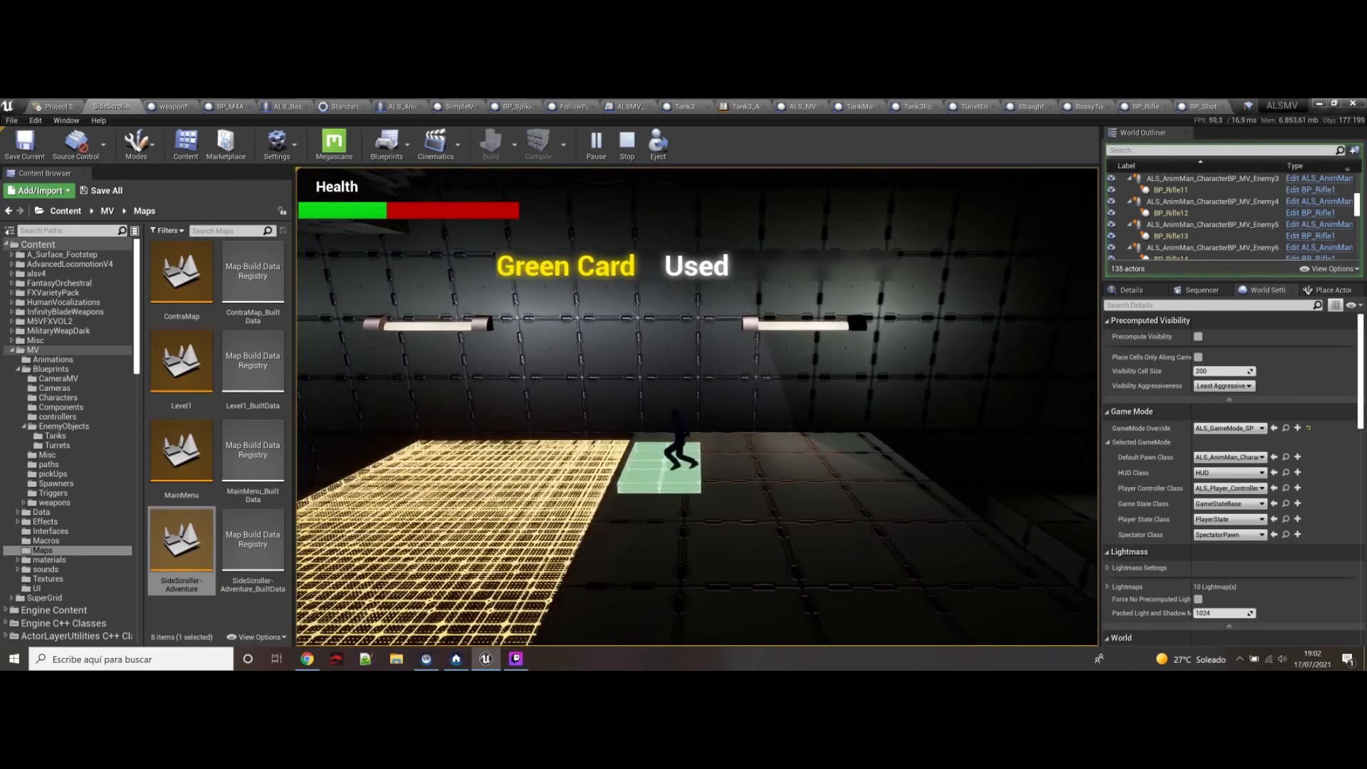
Step: Cross the glowing yellow grid floor and bring the character past the staircases into the enemy corridor
key(a)
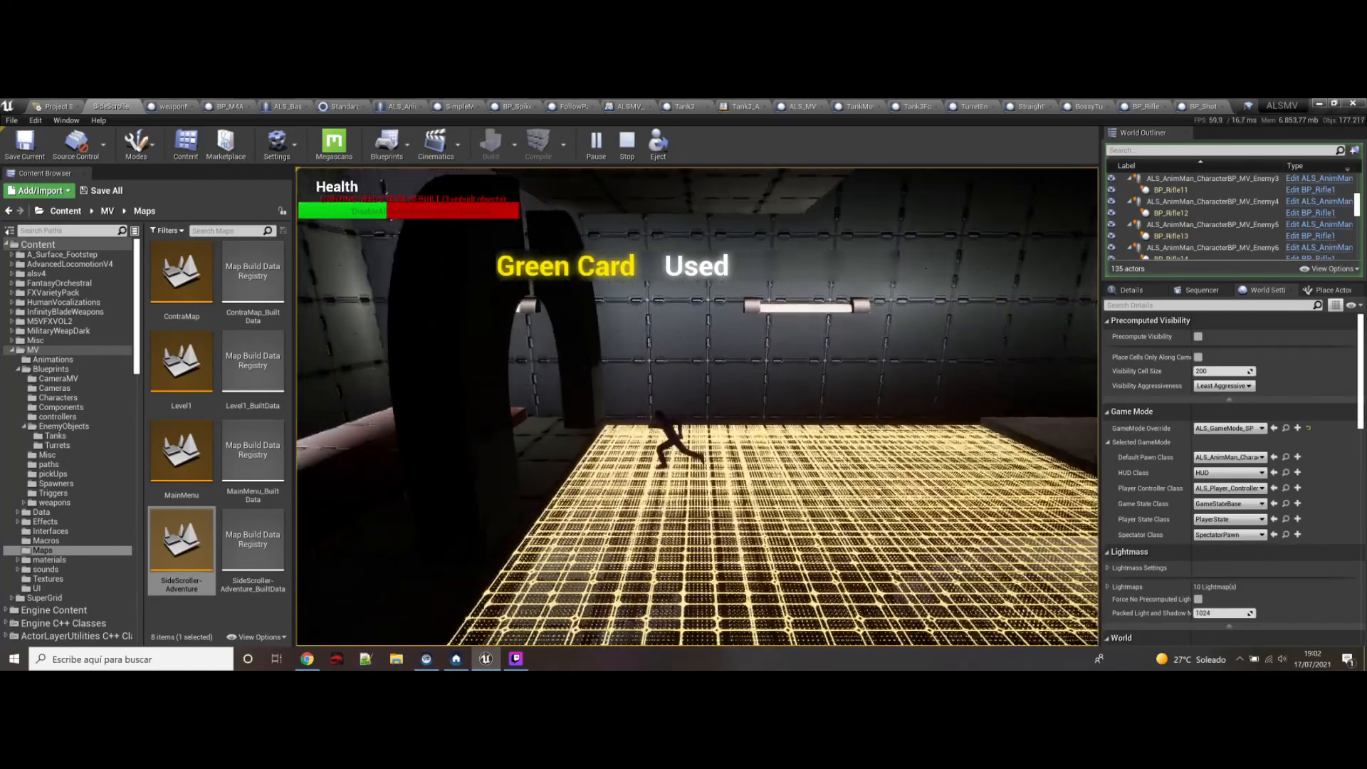
key(a)
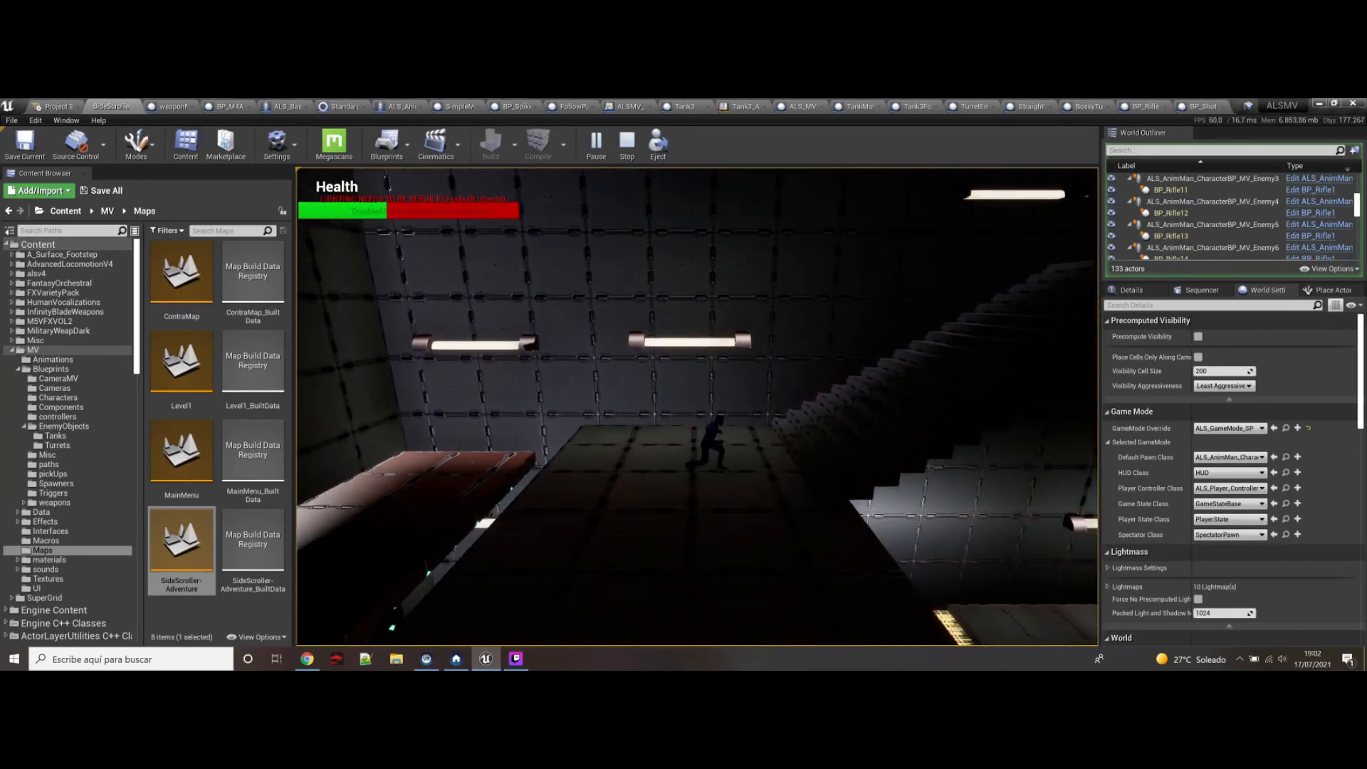
key(d)
key(d)
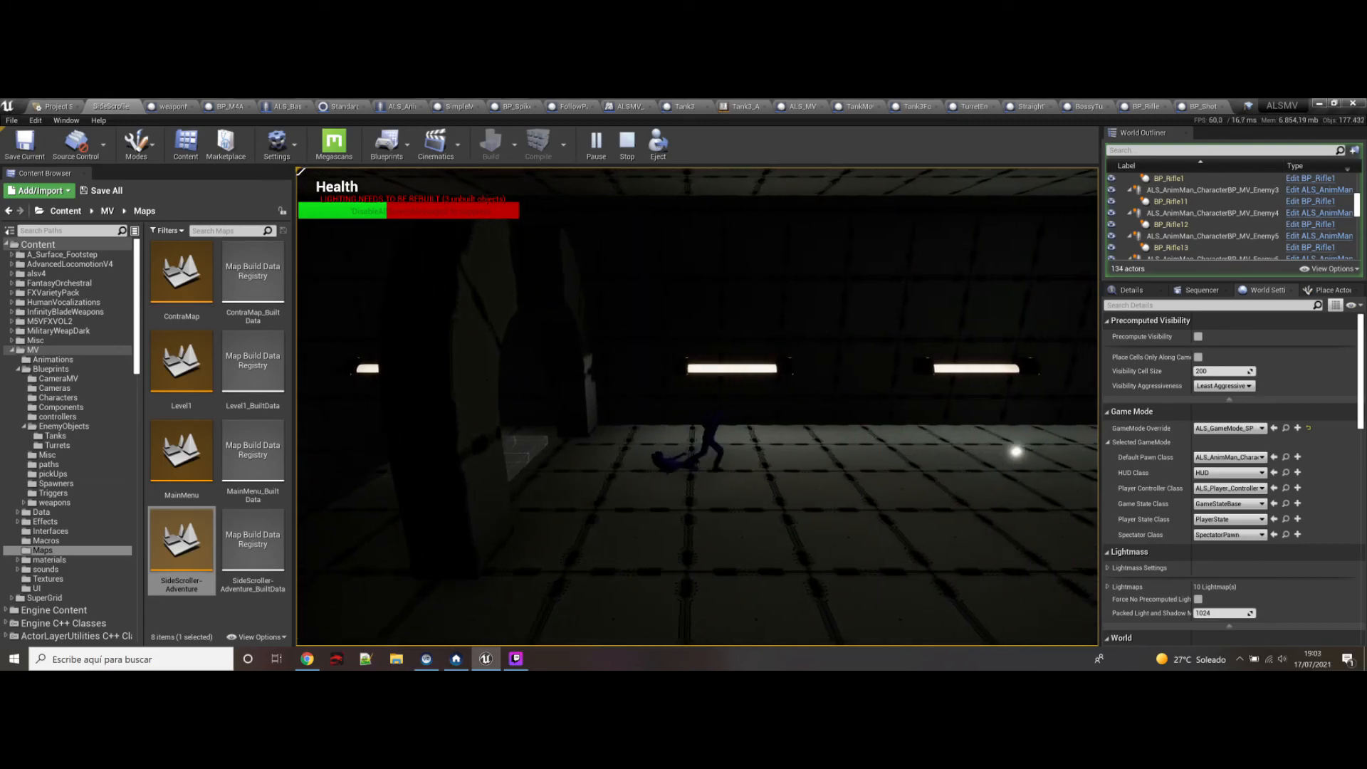
Step: Test the glowing orb near the arch and shoot the enemy standing in the lit corridor
key(d)
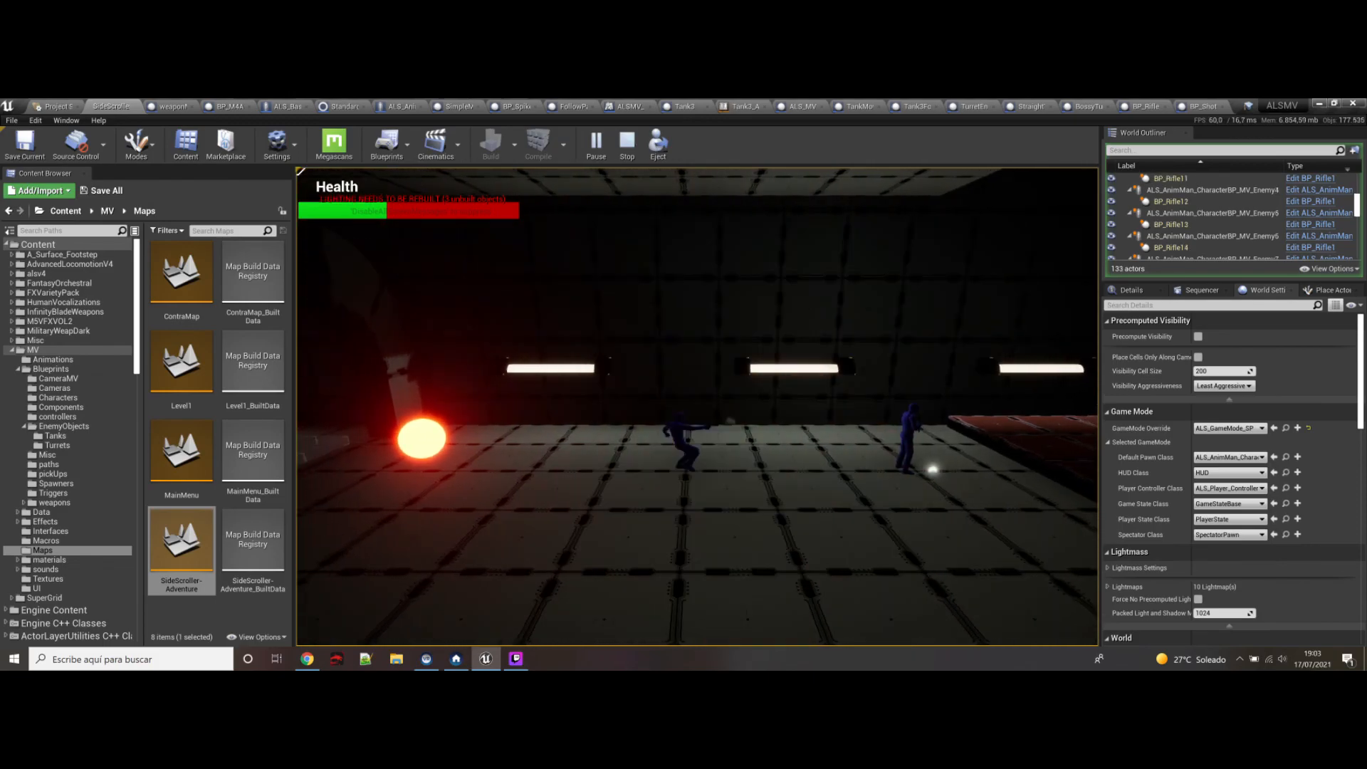
key(a)
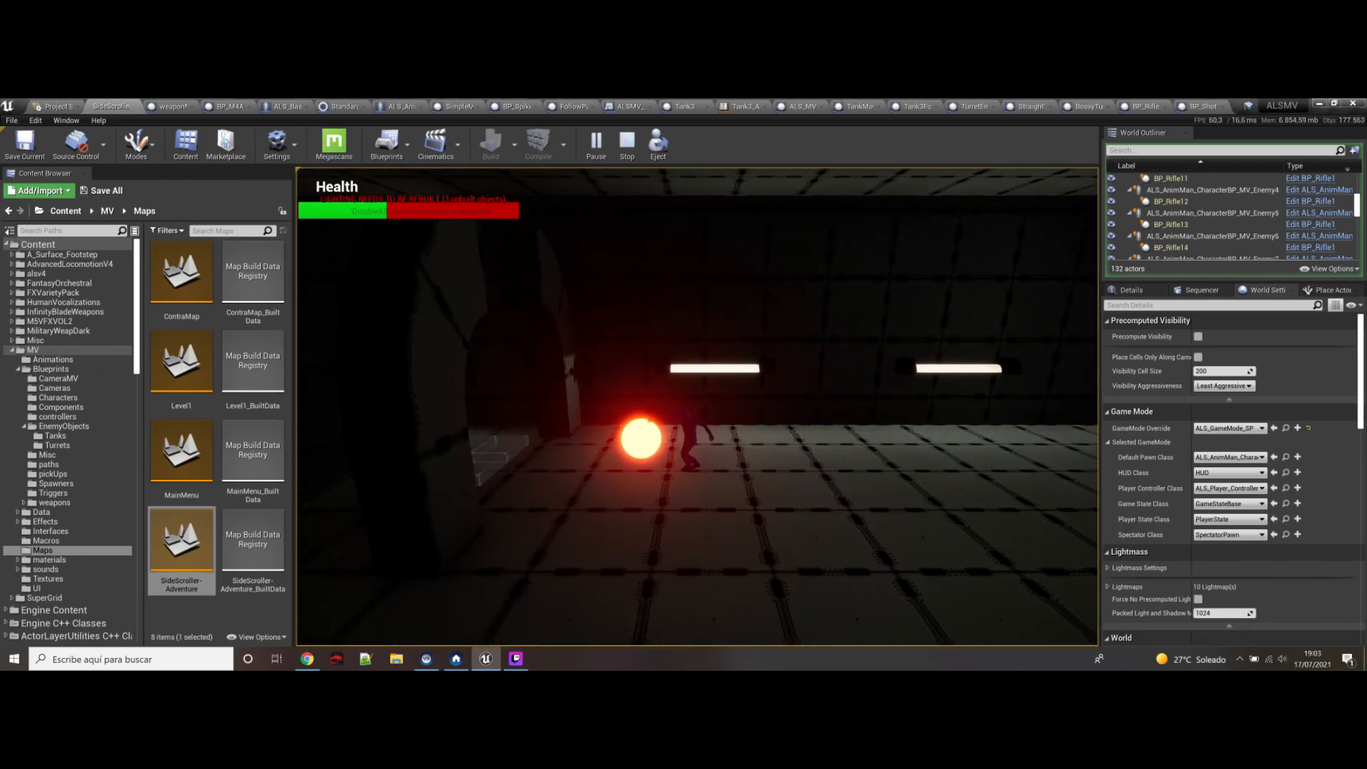
key(d)
key(d)
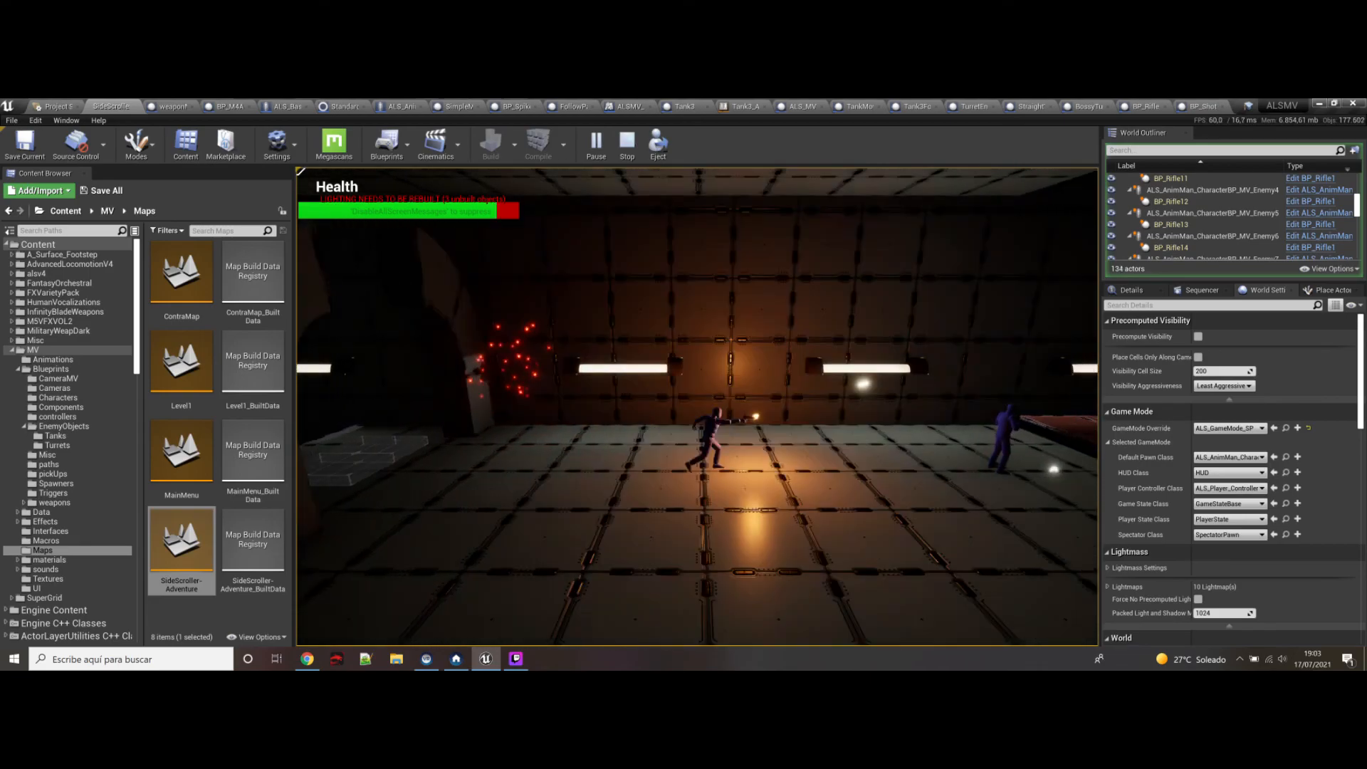
key(d)
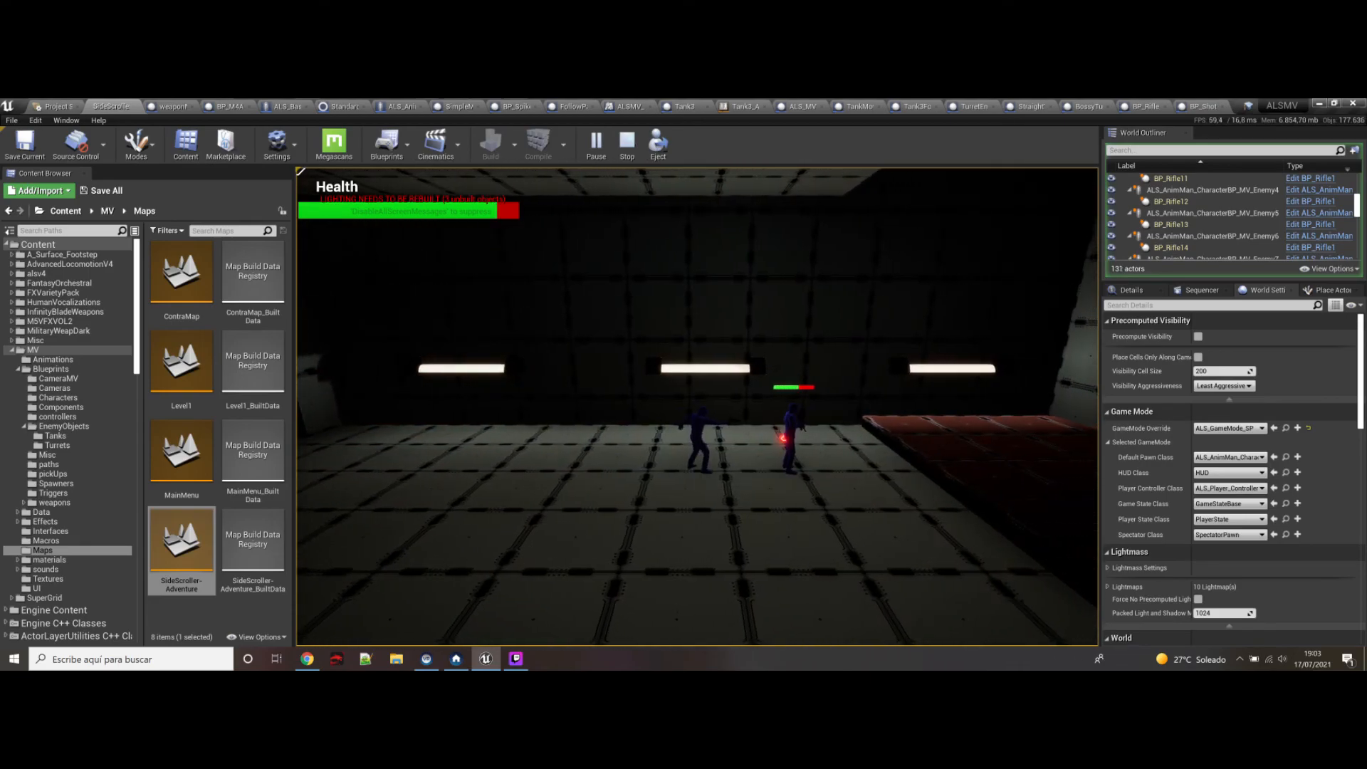
Step: Jump onto the red platform at the corridor's end, ride it up and step off on the upper floor
key(d)
key(space)
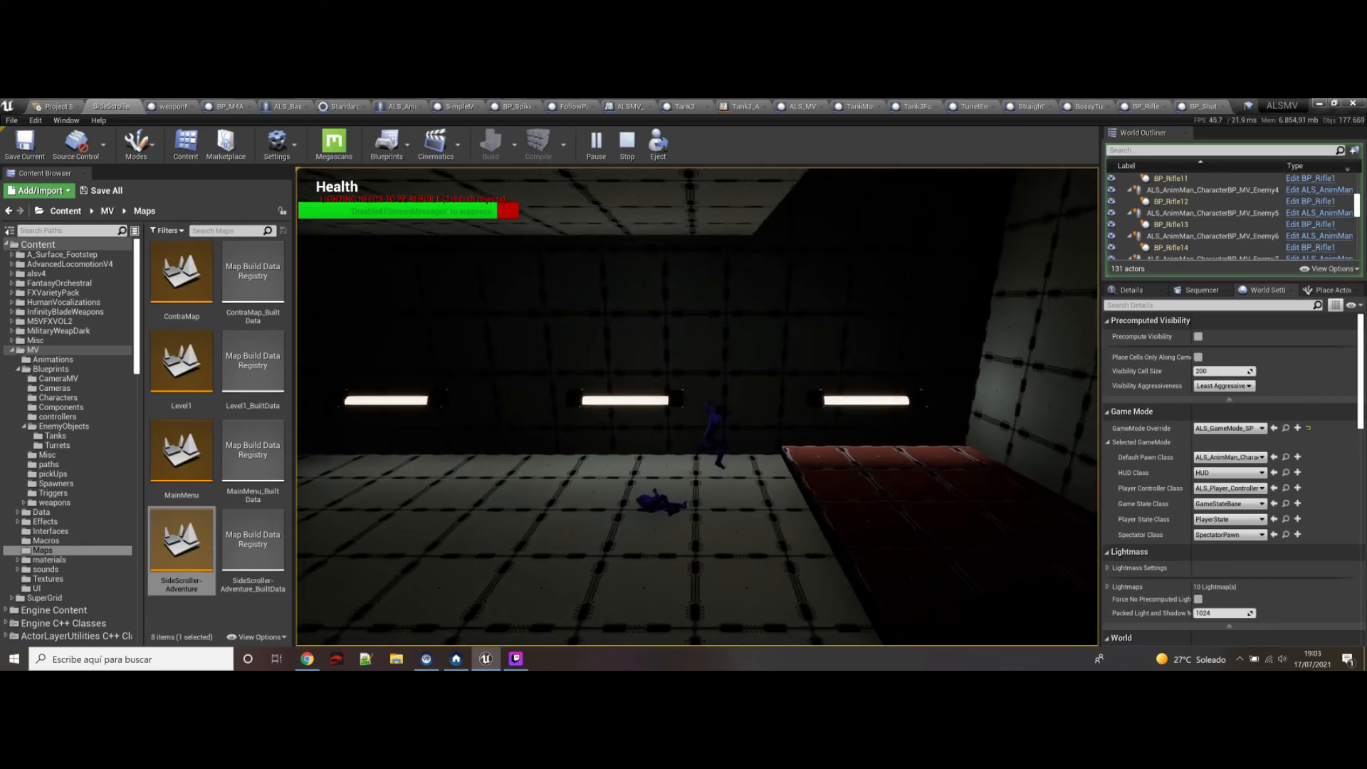
key(d)
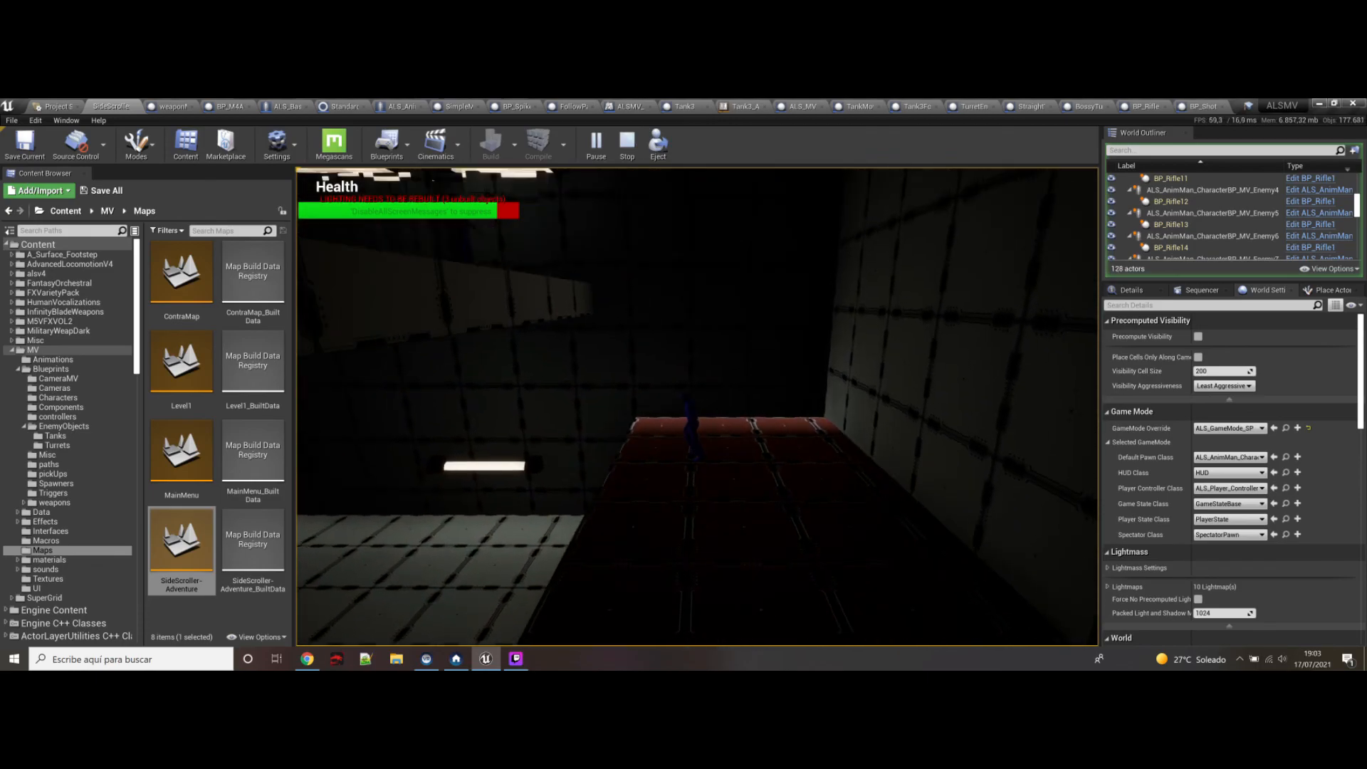
key(a)
key(space)
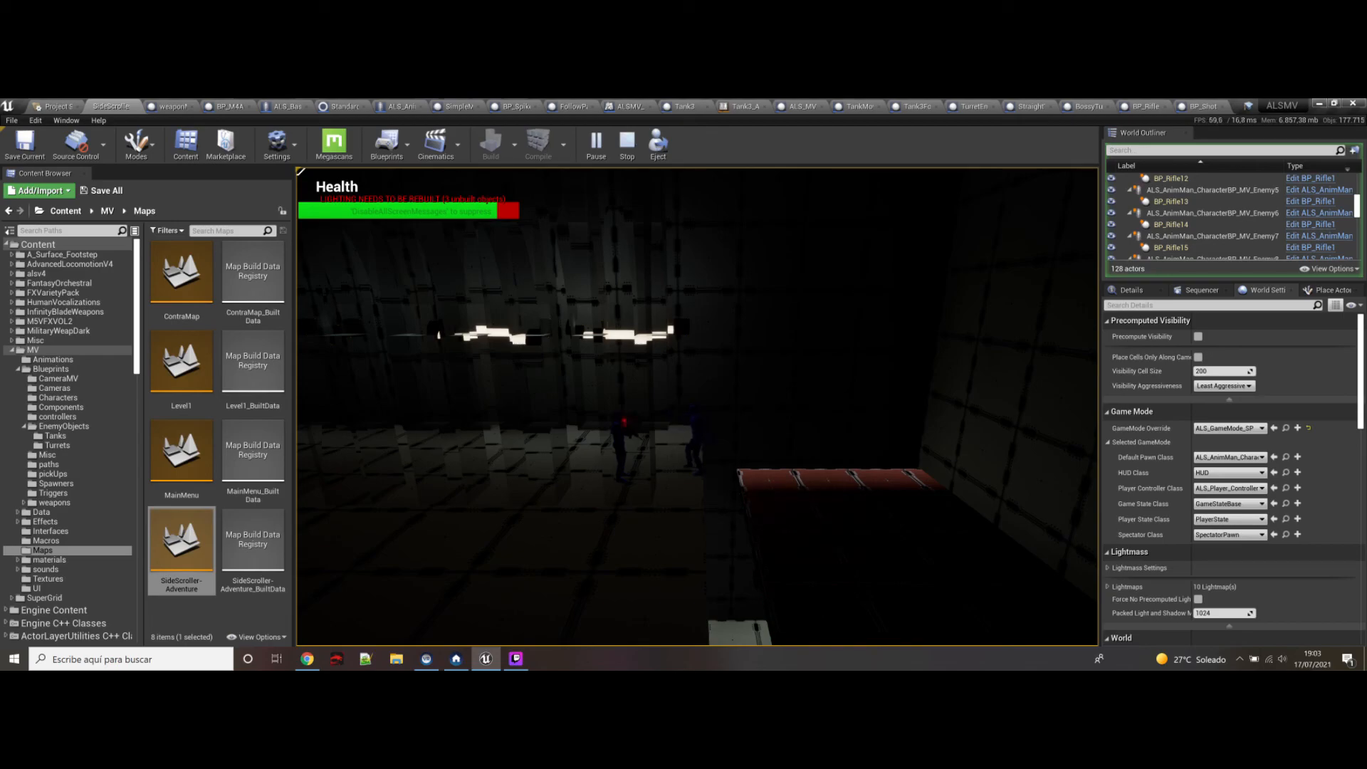
Step: Fight through the enemies in the dark upper corridor, reach the red platform at its far end, and end the play session
key(a)
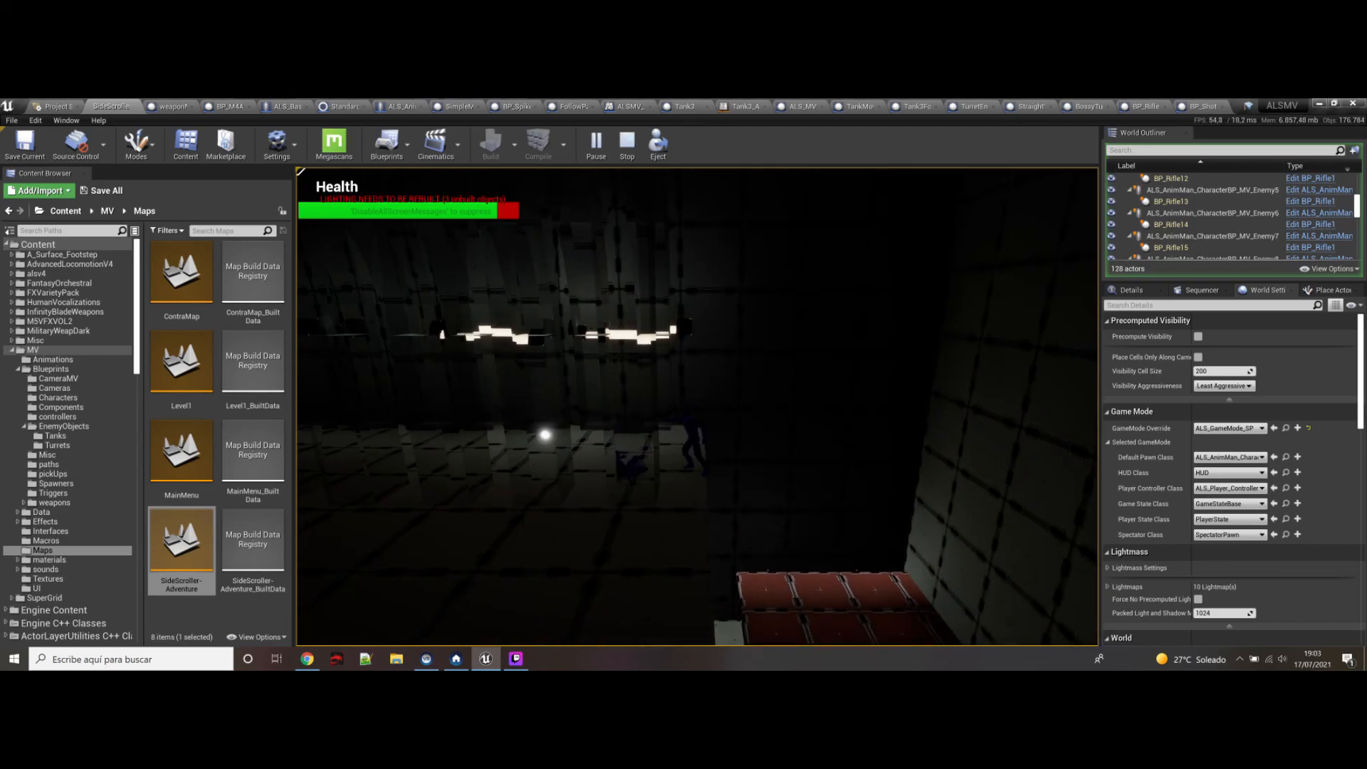
key(a)
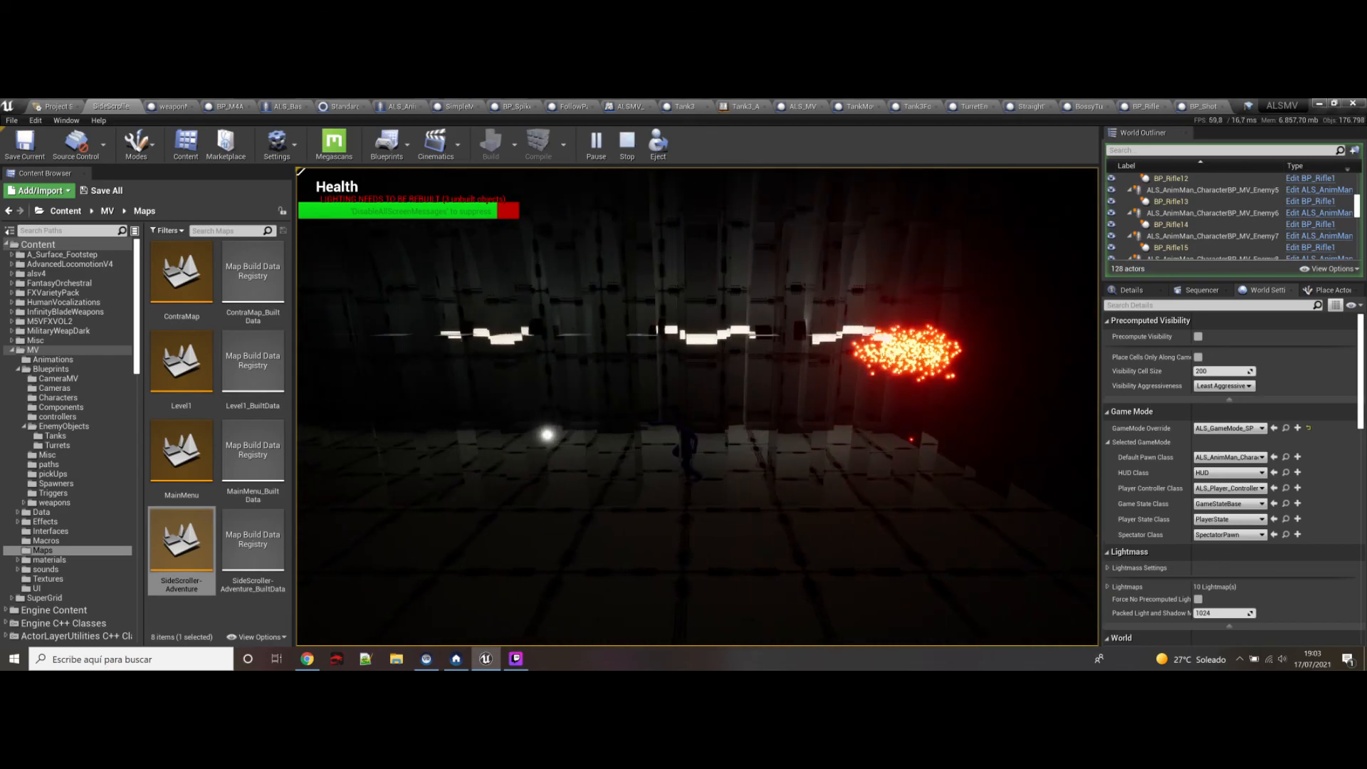
key(a)
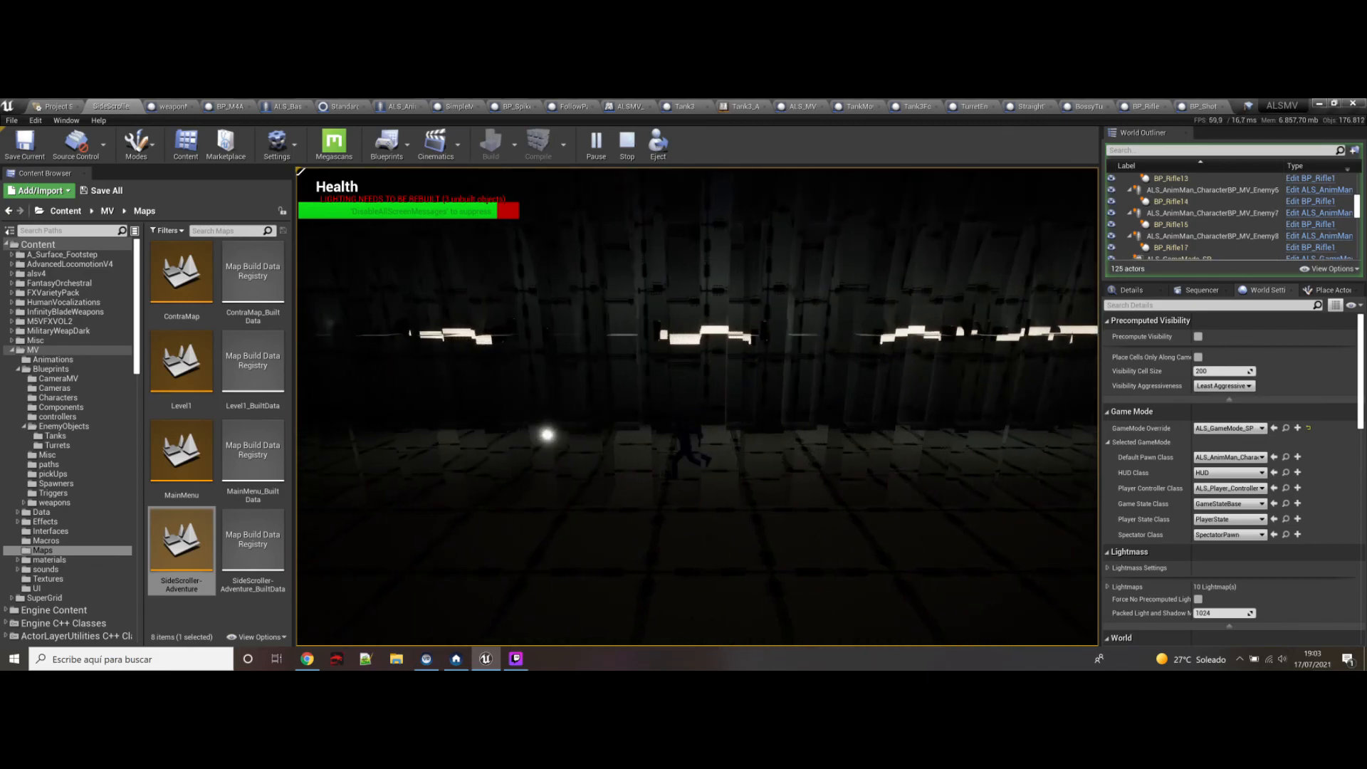
key(a)
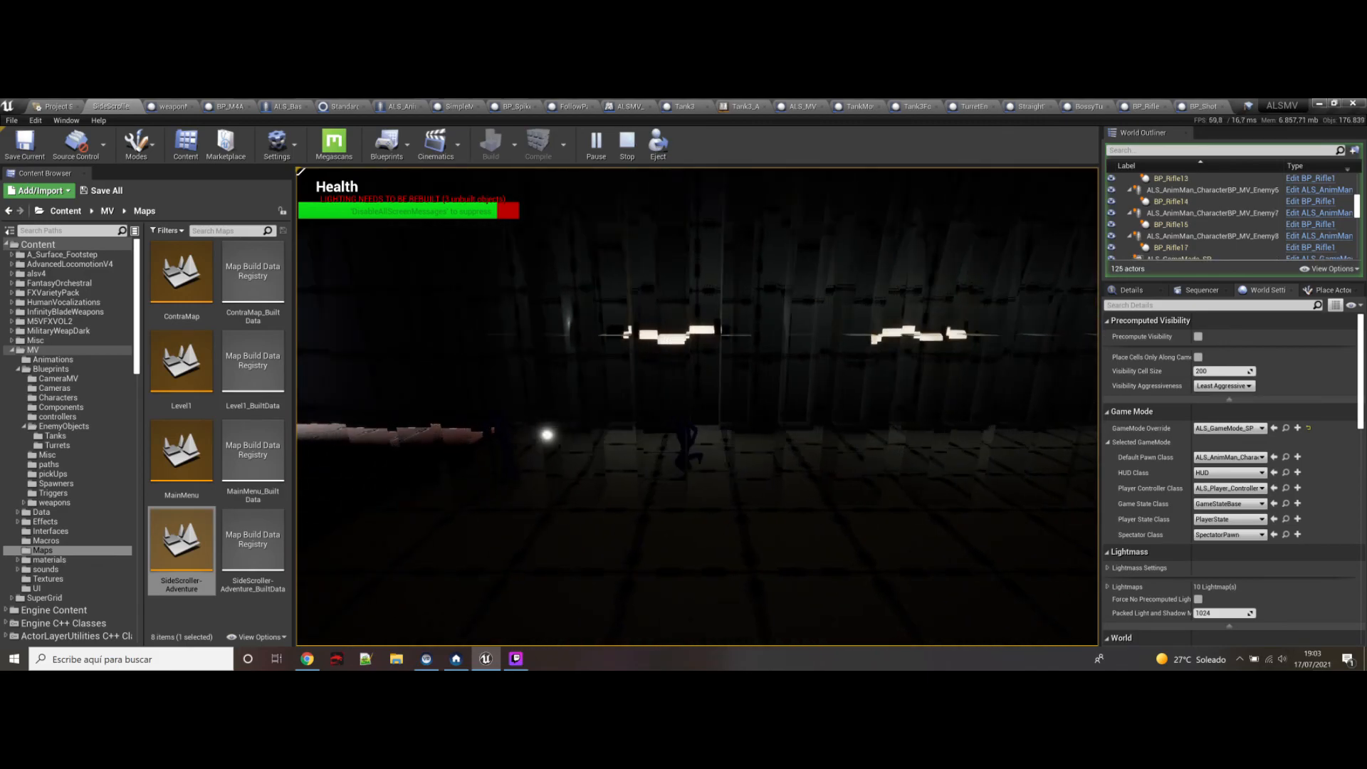
click(550, 436)
click(559, 443)
key(a)
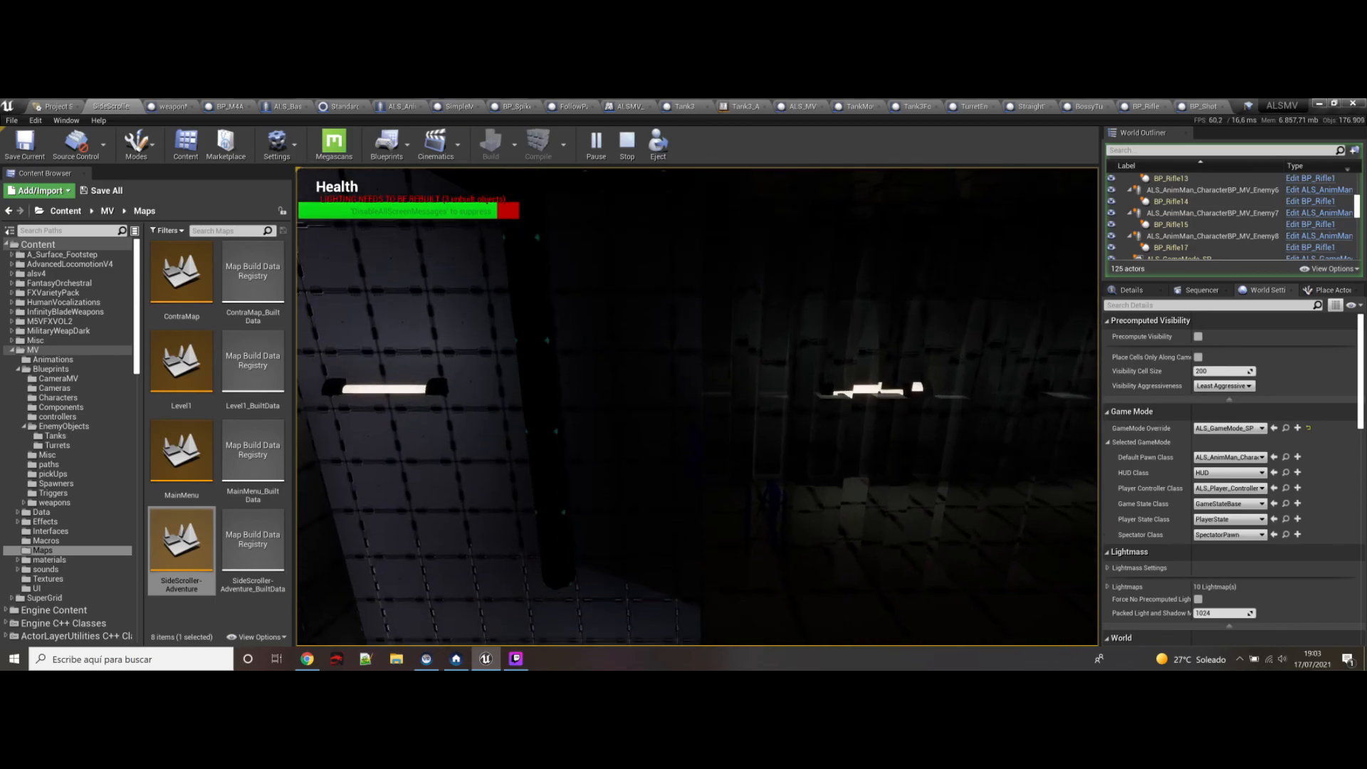
key(Escape)
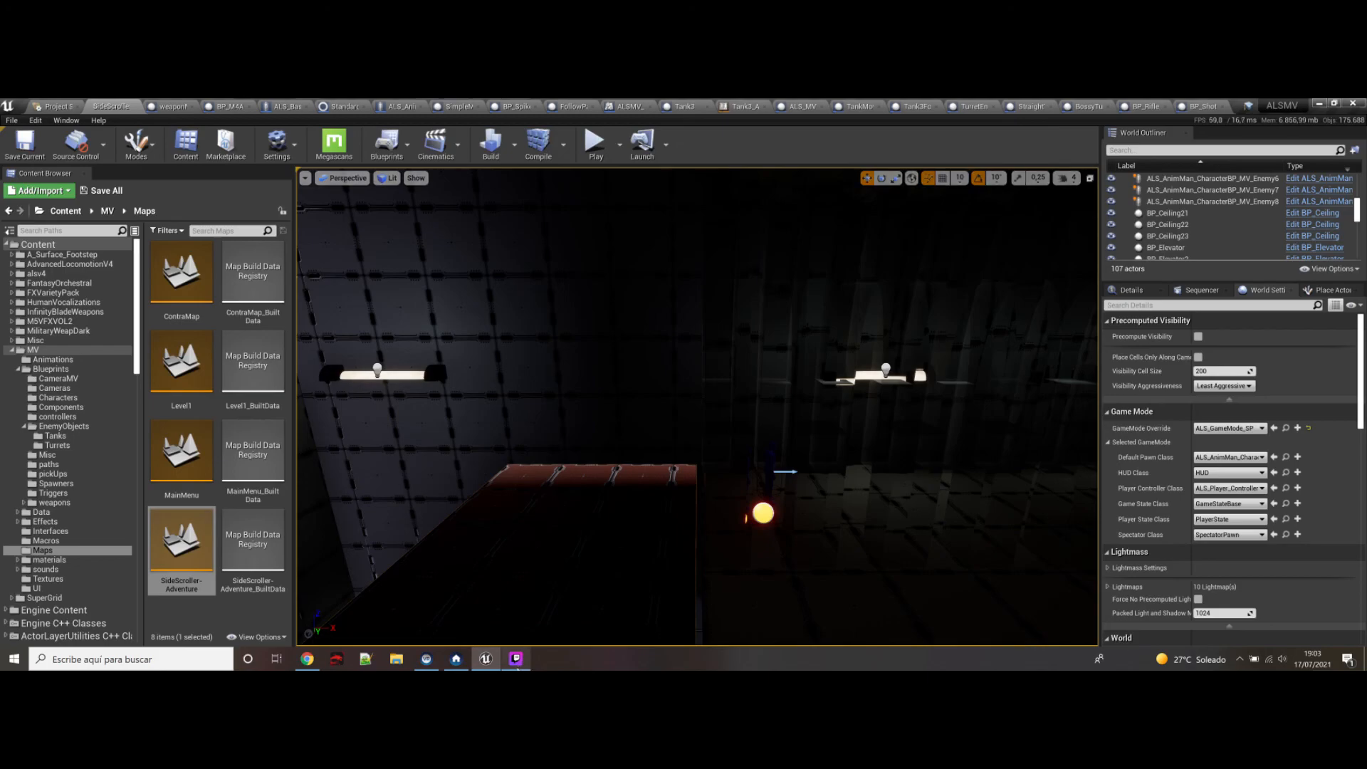
mouse_move(516, 658)
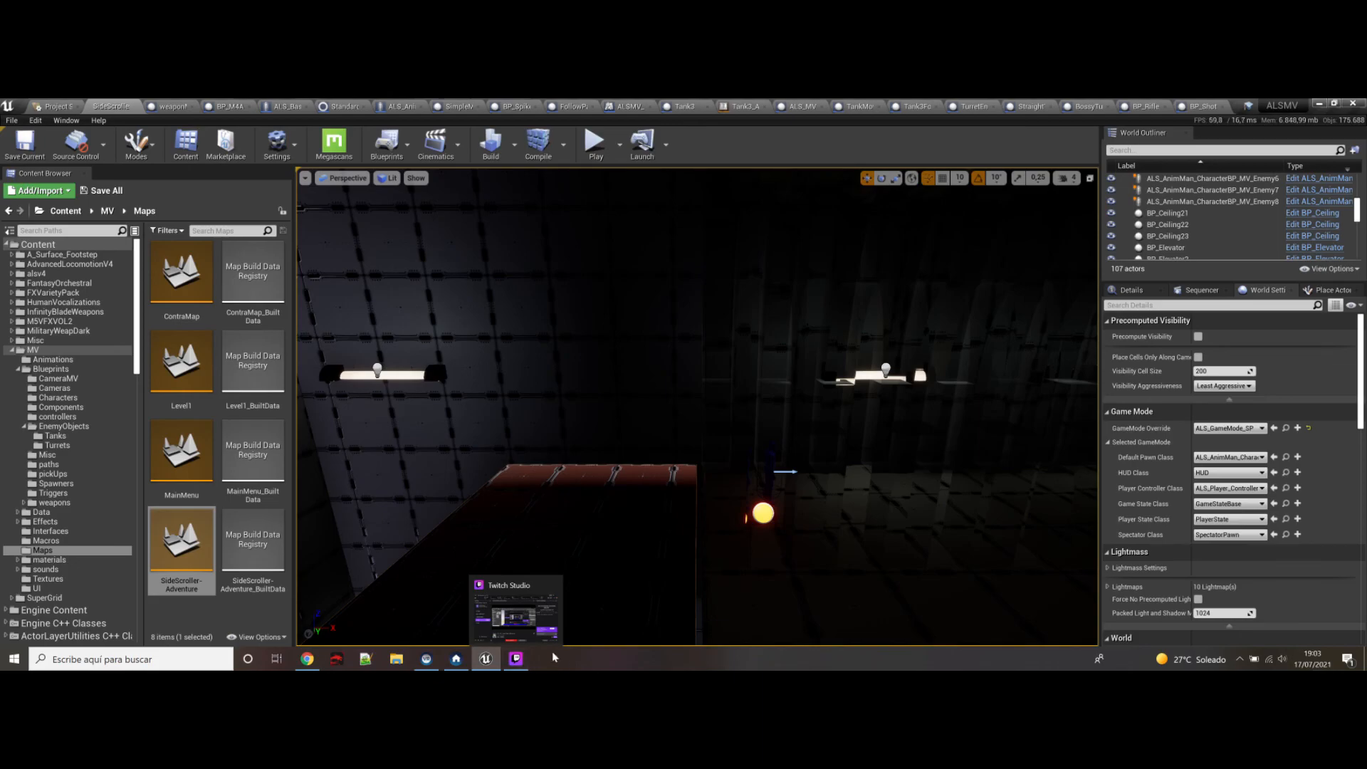